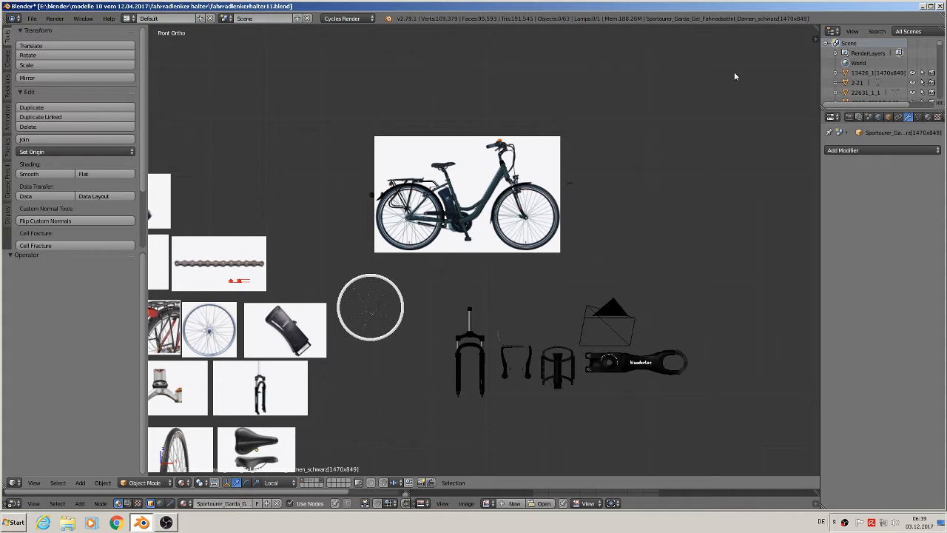
Step: Start the Screencast Keys display
key("n")
left_click(773, 282)
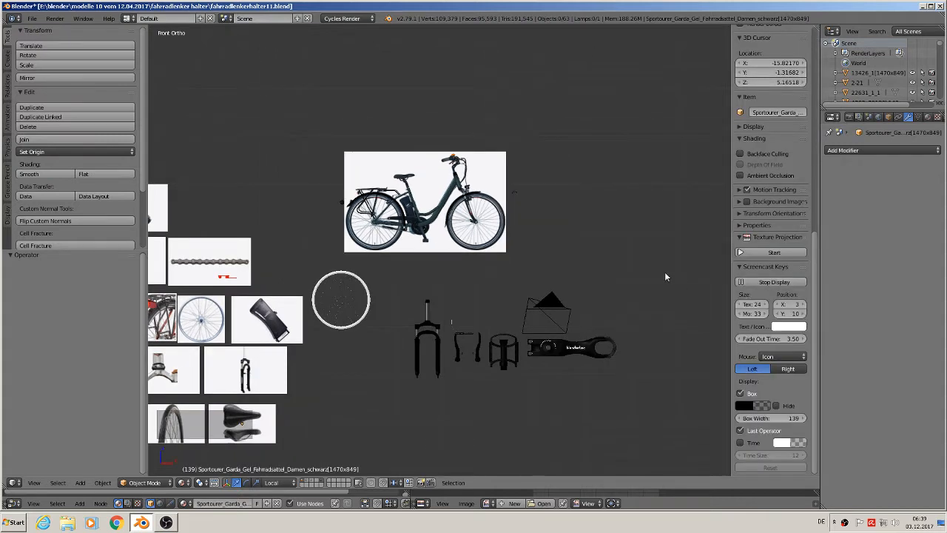
key("n")
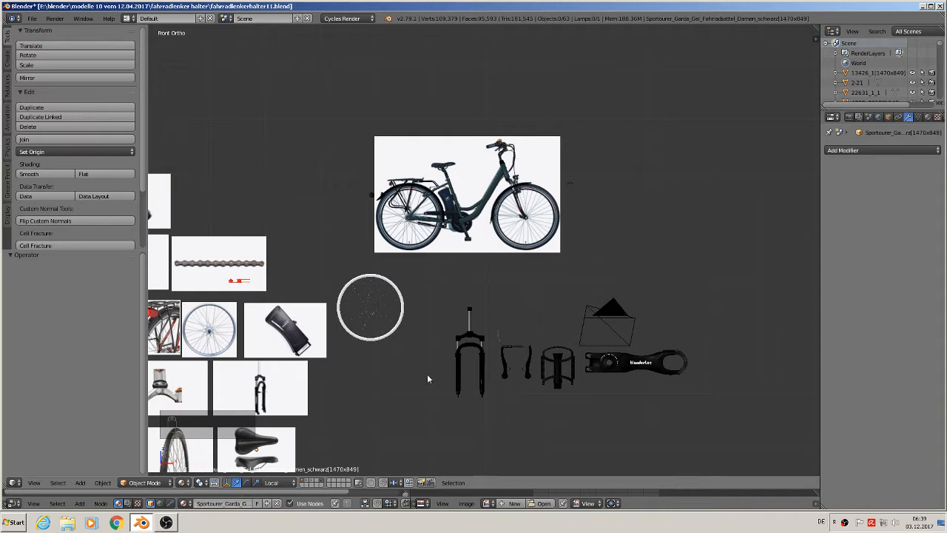
Step: Delete the bicycle chain reference image
middle_click_drag(377, 401, 589, 282, "shift")
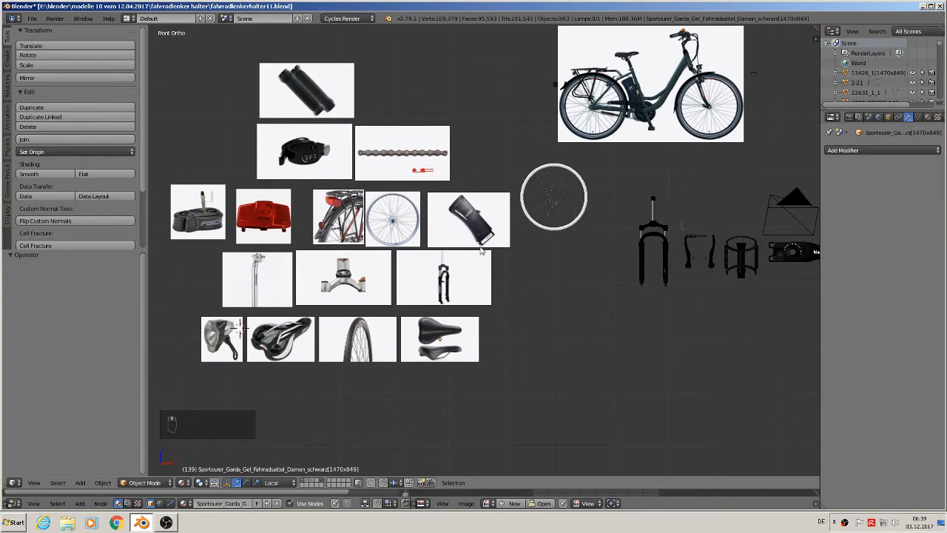
scroll(541, 271, "up", 2)
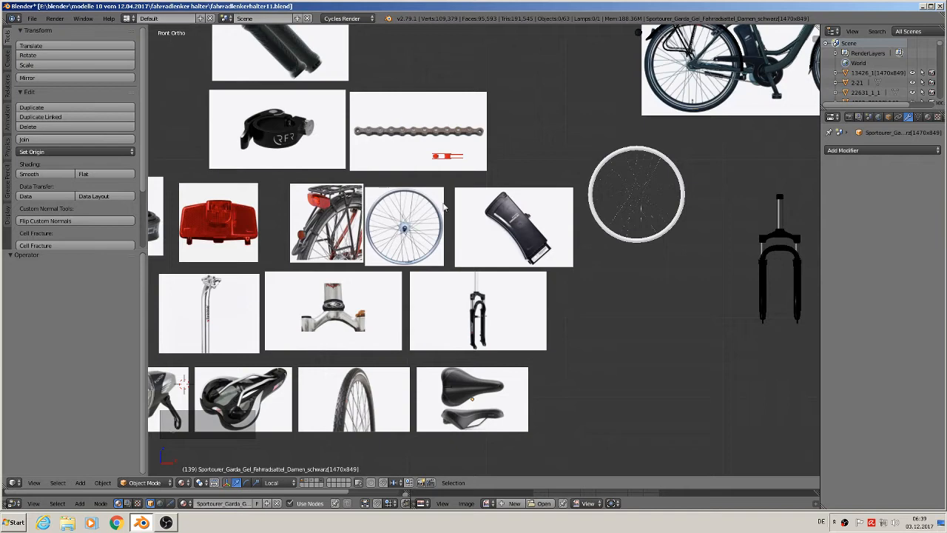
right_click(405, 135)
key("x")
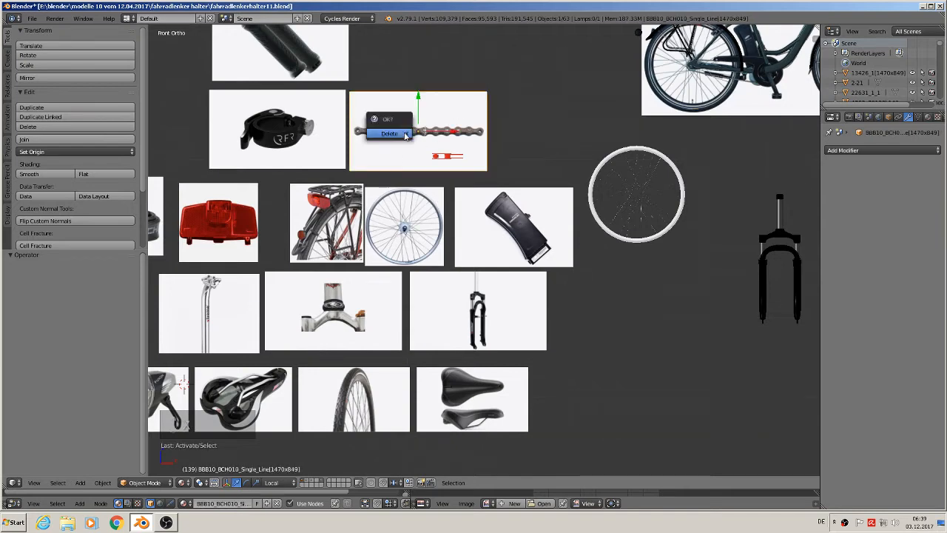
left_click(405, 136)
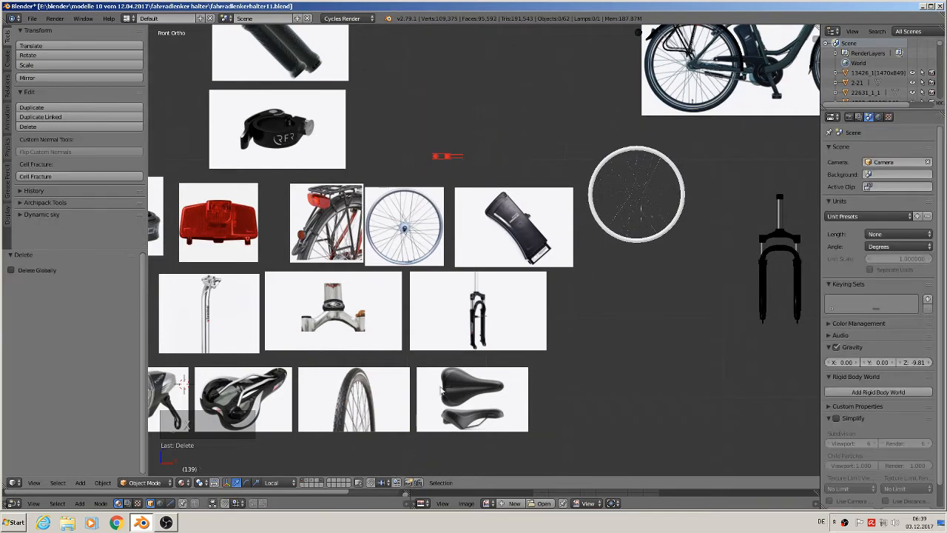
Step: Delete the two reference images showing the fork crown and the suspension fork
middle_click_drag(479, 372, 700, 308, "shift")
right_click(530, 272)
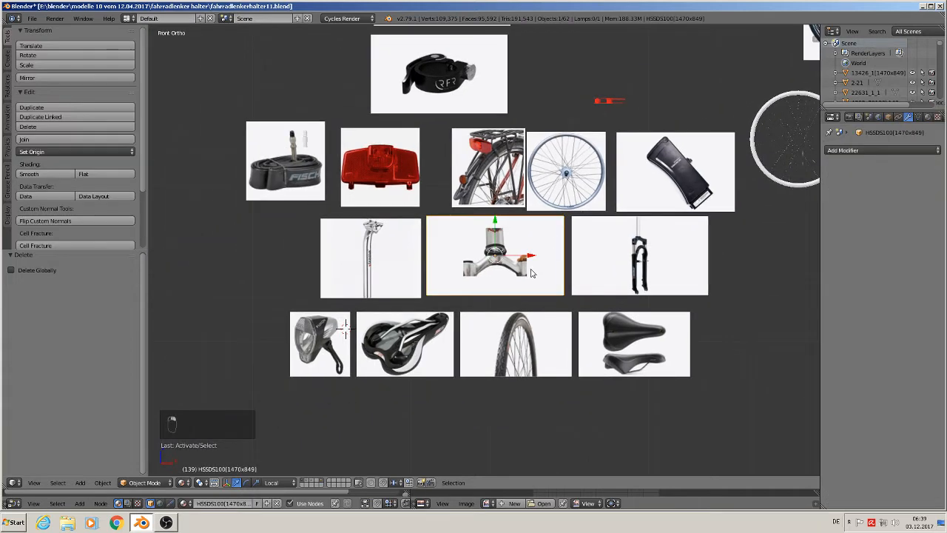
right_click(603, 270, "shift")
key("x")
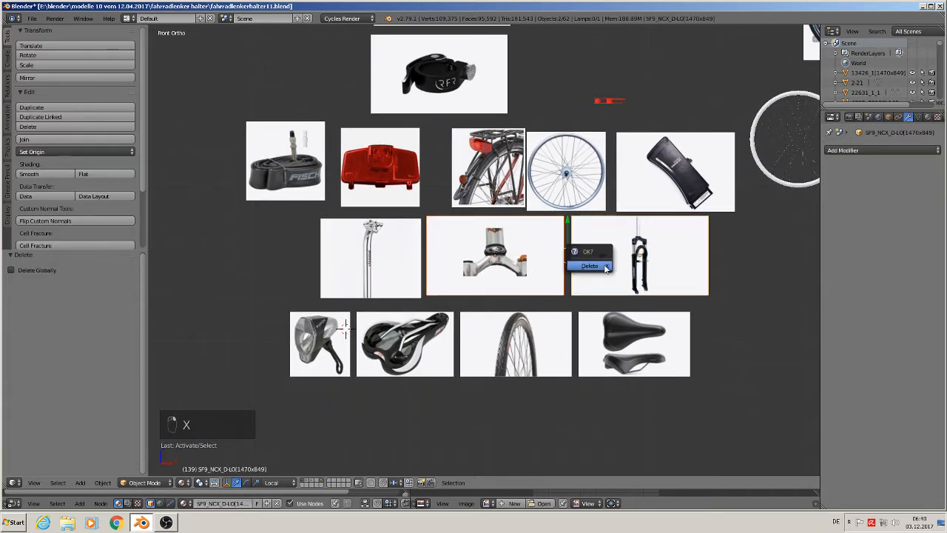
left_click(604, 269)
scroll(518, 285, "up", 1)
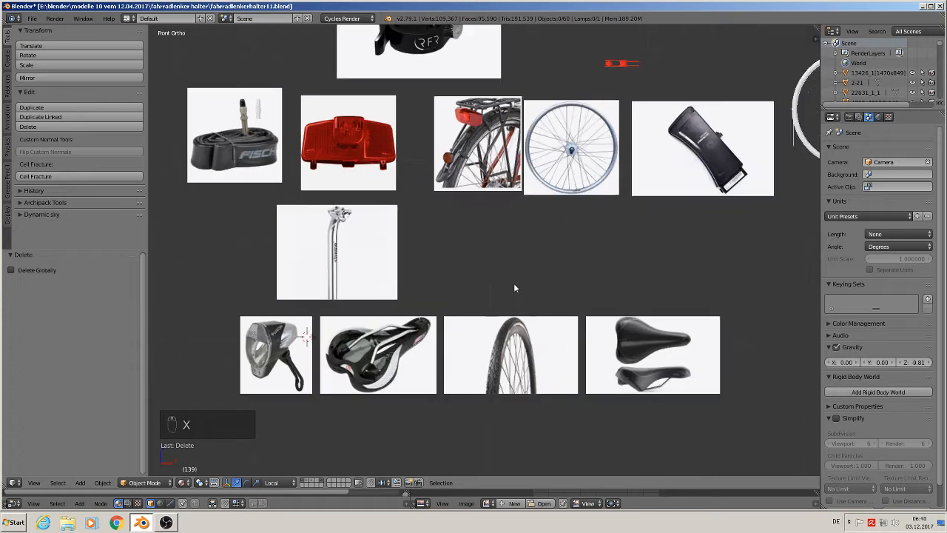
right_click(249, 146)
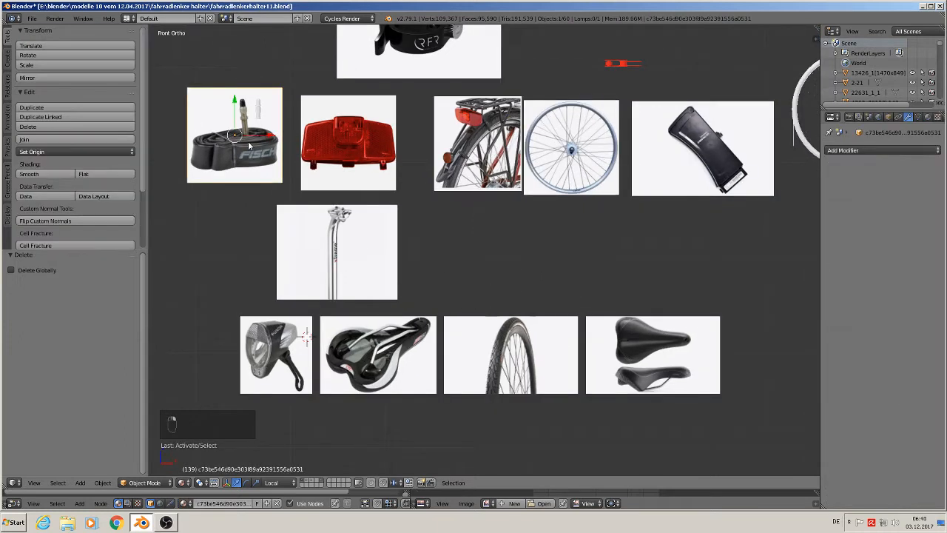
key("x")
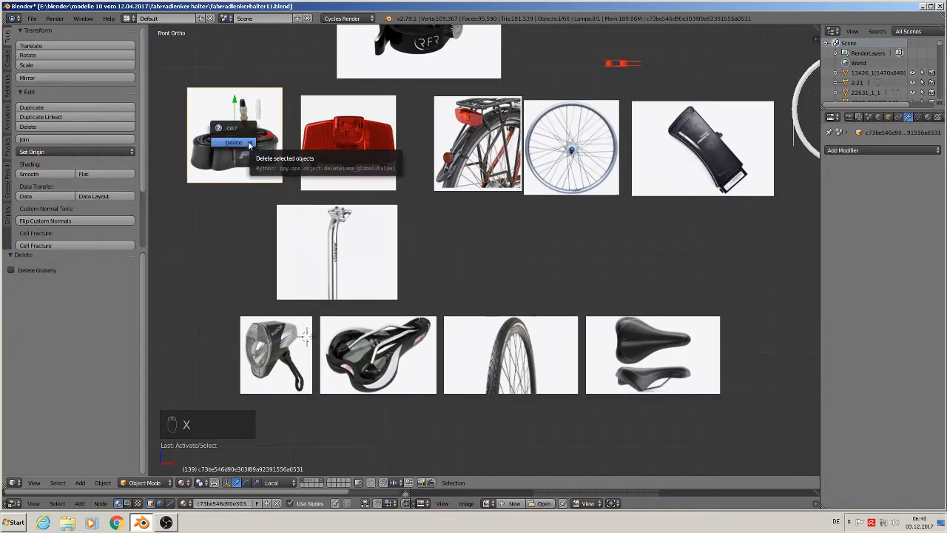
left_click(229, 233)
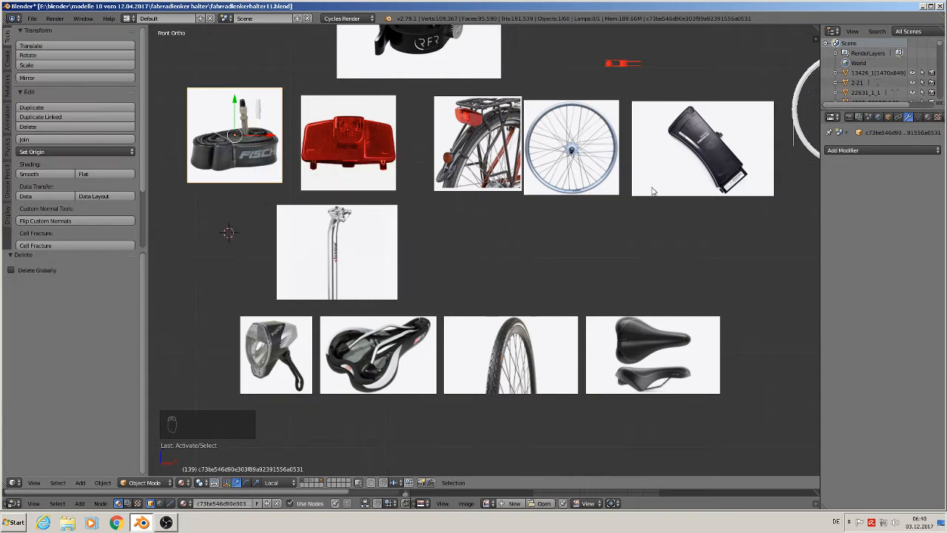
Step: Show only the first layer and review which reference images and bicycle parts are on it
middle_click_drag(651, 191, 350, 257, "shift")
middle_click_drag(599, 243, 378, 304, "shift")
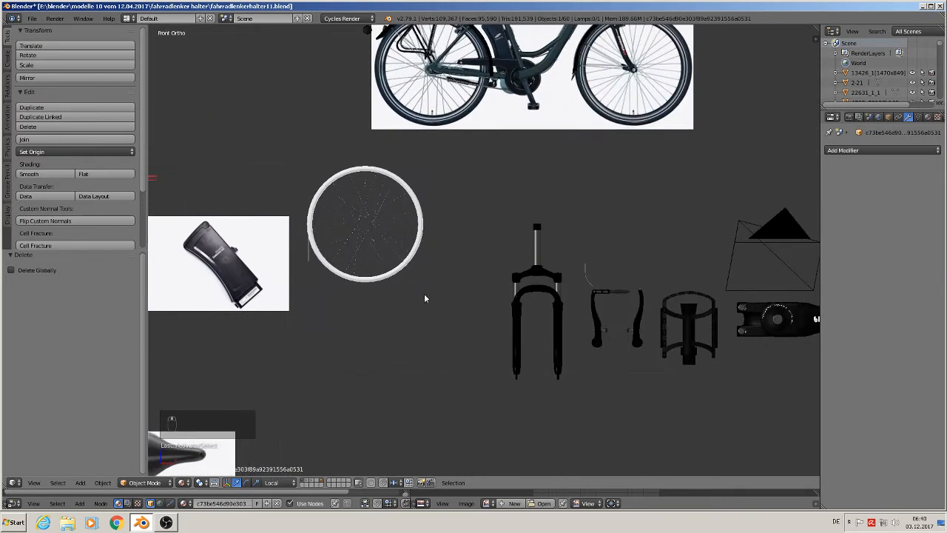
scroll(424, 298, "down", 3)
scroll(369, 328, "up", 1)
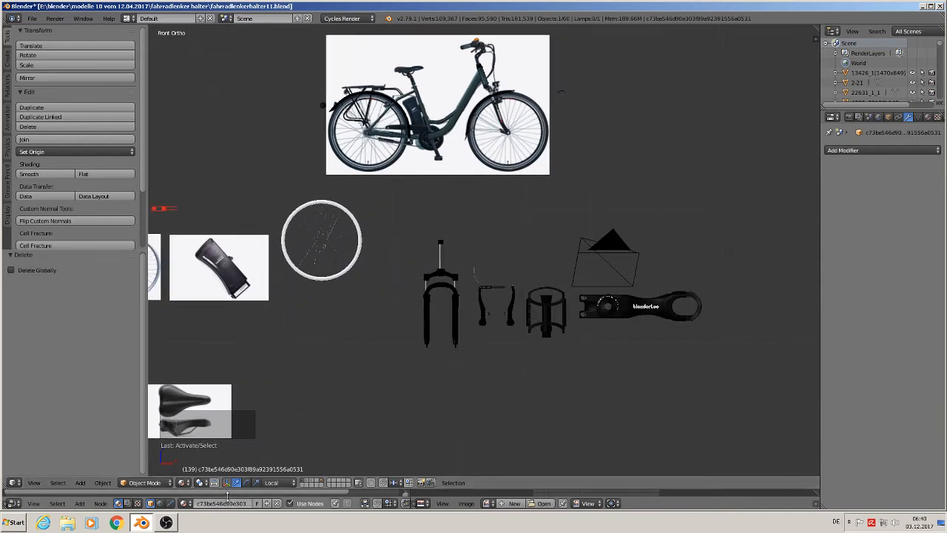
left_click(304, 482)
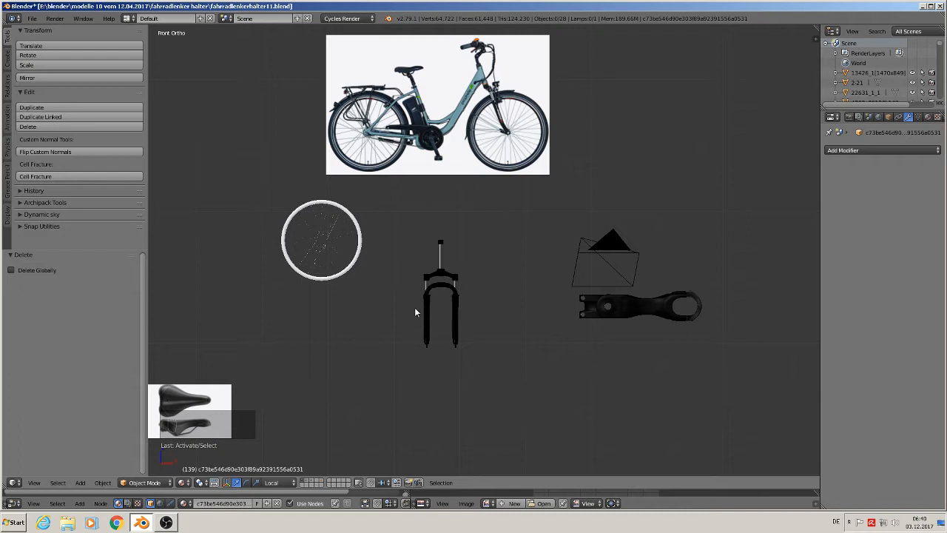
middle_click_drag(443, 300, 617, 258, "shift")
middle_click_drag(524, 258, 653, 245, "shift")
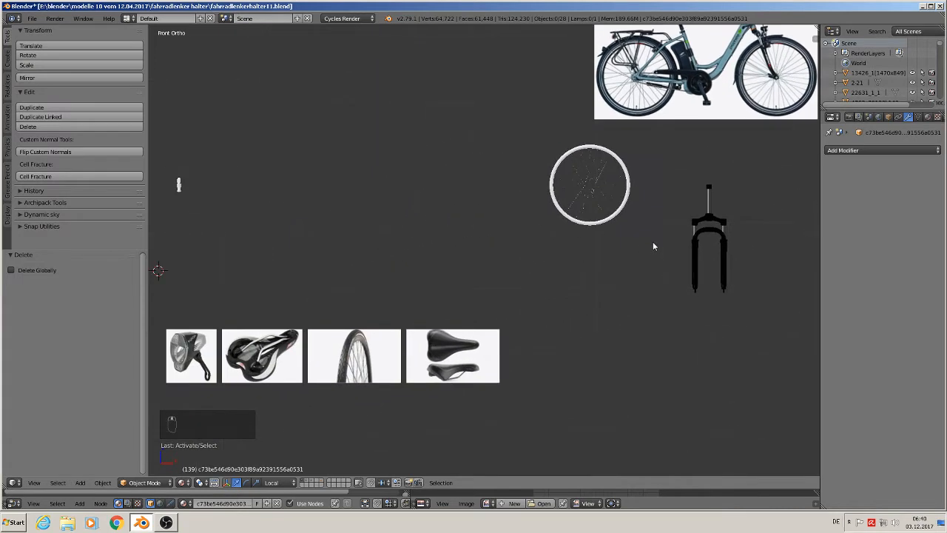
scroll(617, 265, "down", 1)
scroll(615, 264, "down", 1)
scroll(442, 278, "up", 3)
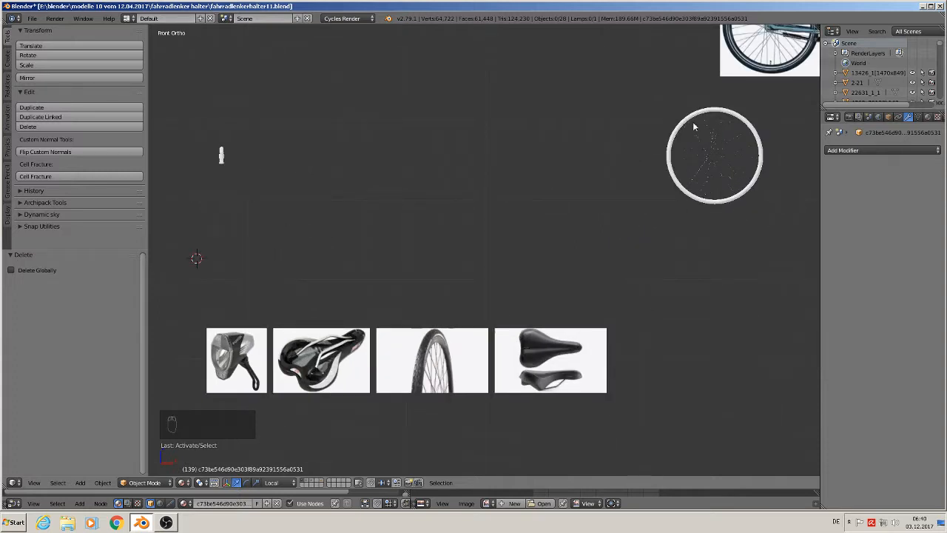
middle_click_drag(706, 219, 257, 268, "shift")
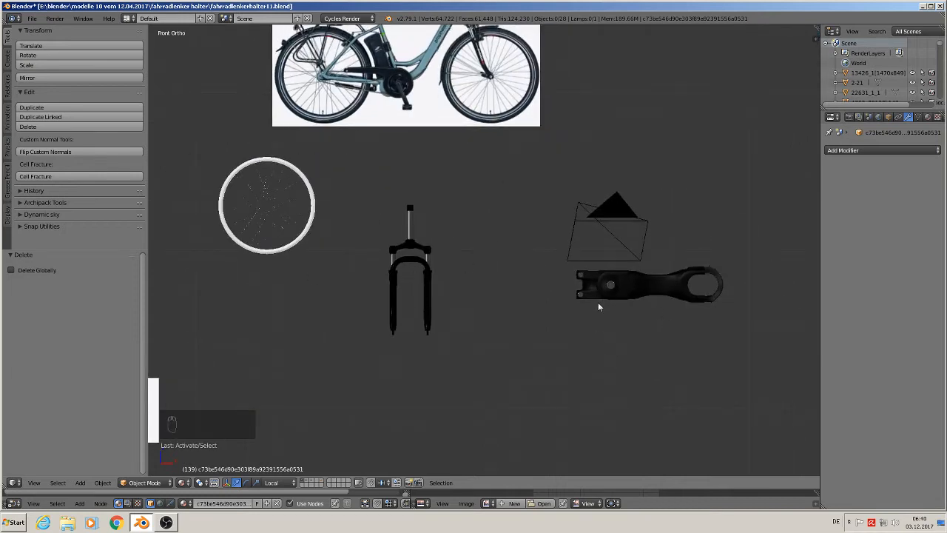
Step: Show only the fifth layer with its group of reference images in view
left_click(321, 482)
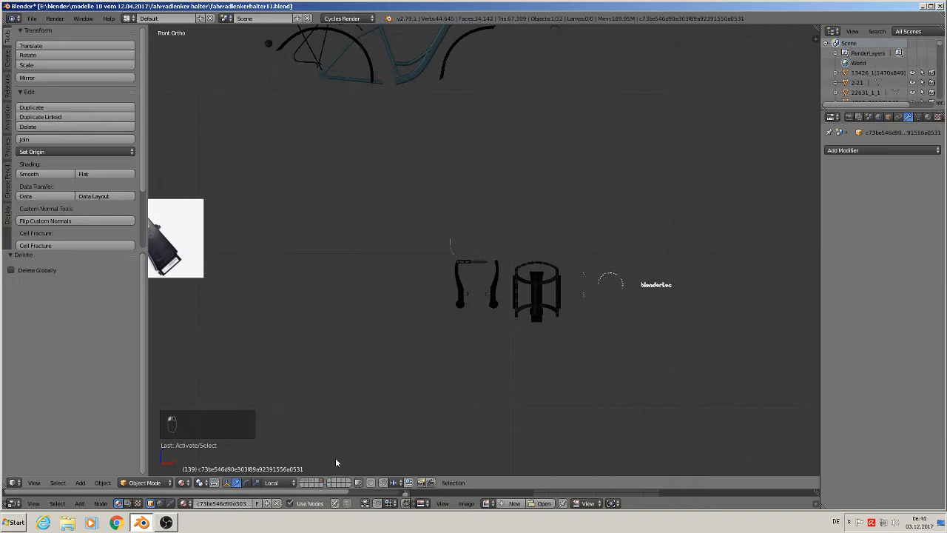
scroll(336, 458, "down", 3)
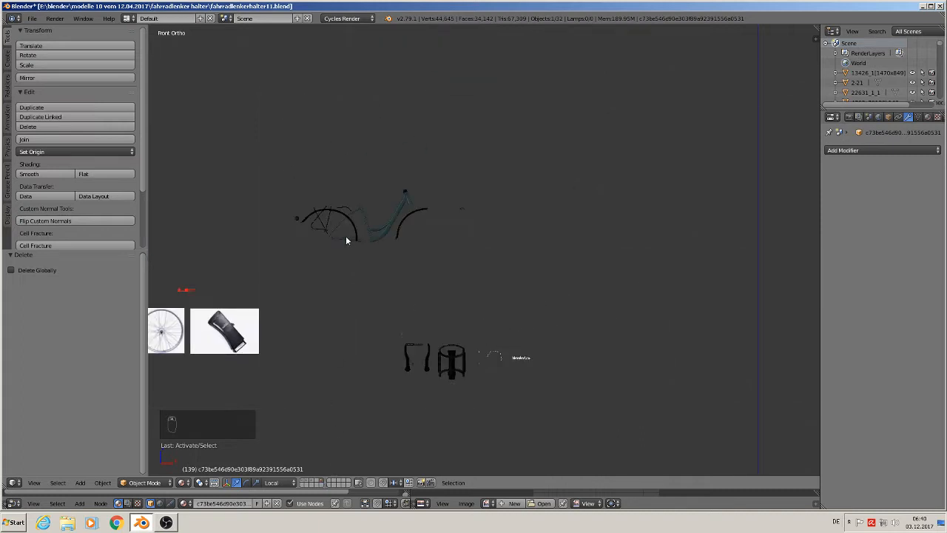
middle_click_drag(434, 237, 547, 228, "shift")
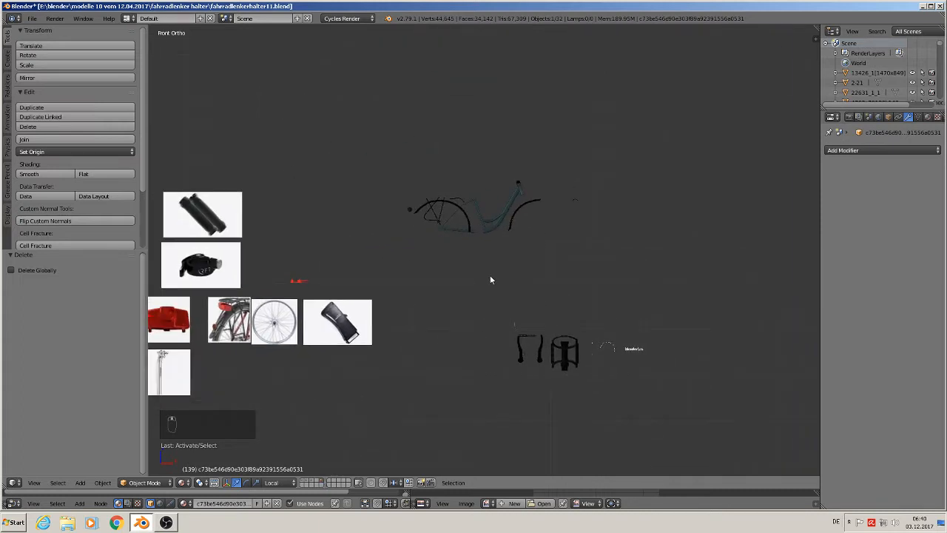
middle_click_drag(390, 290, 570, 270, "shift")
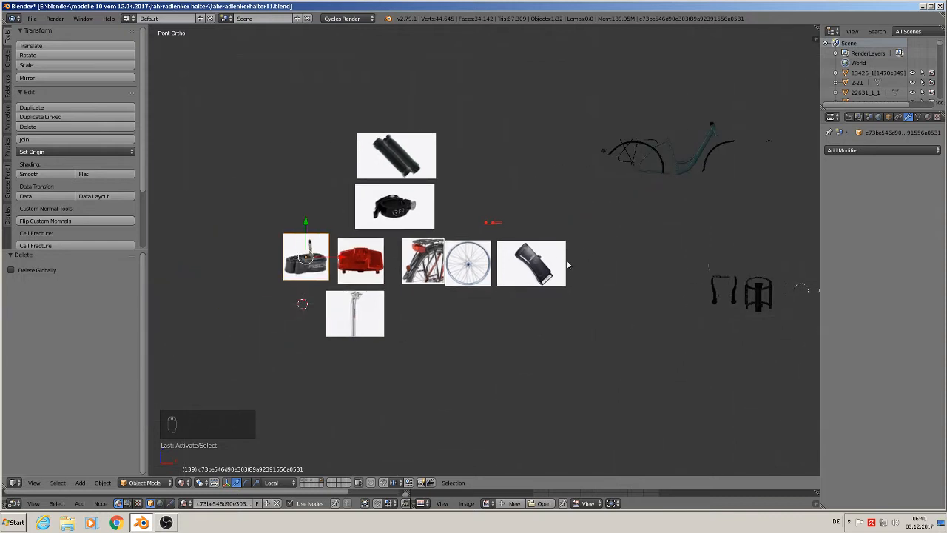
Step: Move the eight reference images, from the battery and wheel to the seat clamp and grips, to layer 1
right_click(531, 271)
right_click(477, 269, "shift")
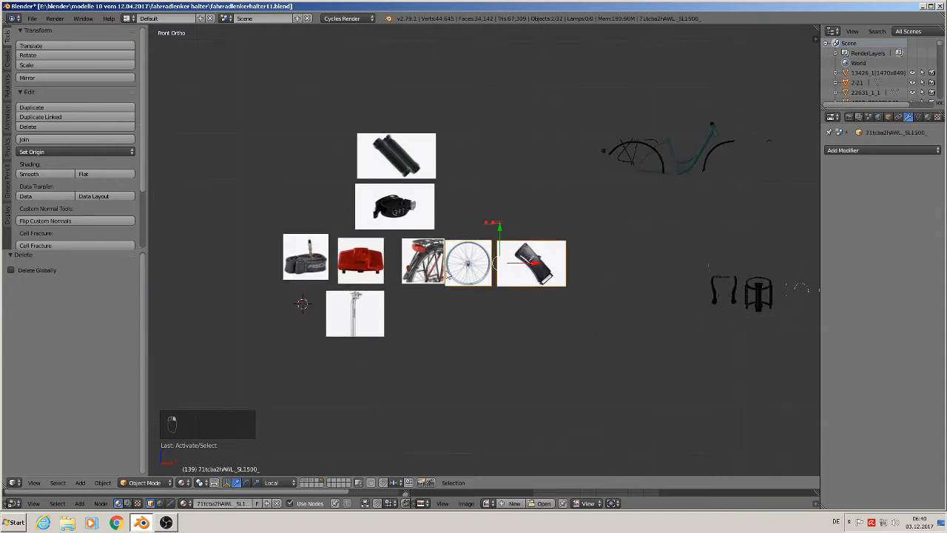
right_click(421, 264, "shift")
right_click(365, 271, "shift")
right_click(319, 256, "shift")
right_click(360, 310, "shift")
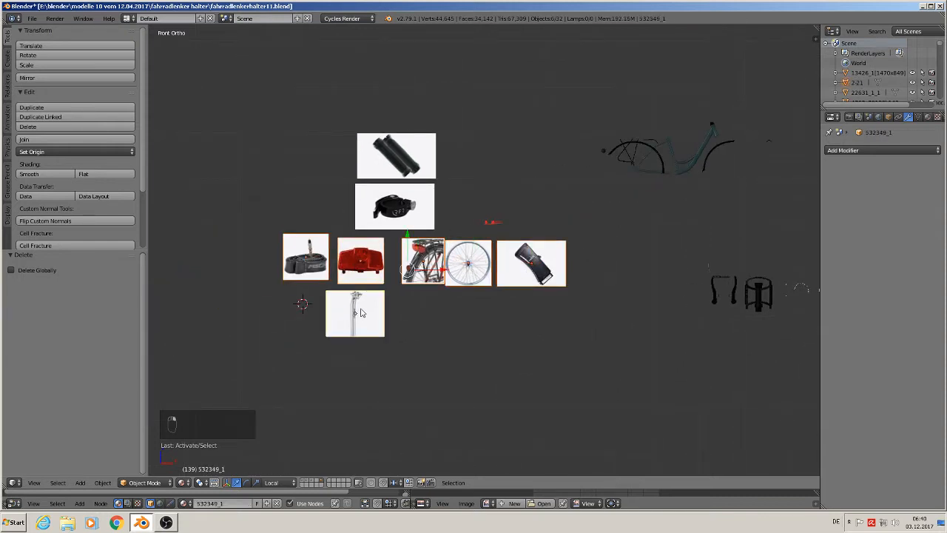
right_click(427, 193, "shift")
right_click(415, 154, "shift")
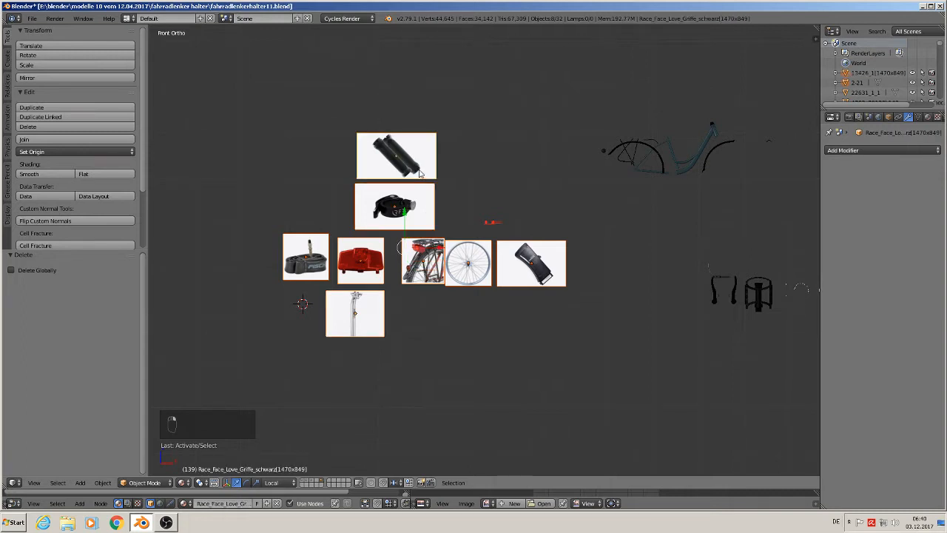
key("m")
left_click(499, 191)
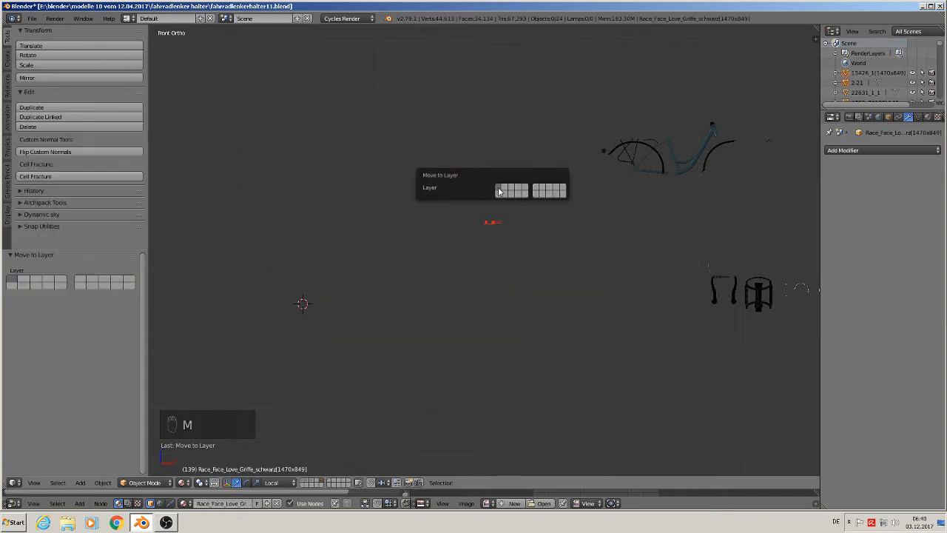
Step: Move the small red chain link object to layer 1
scroll(521, 260, "up", 3)
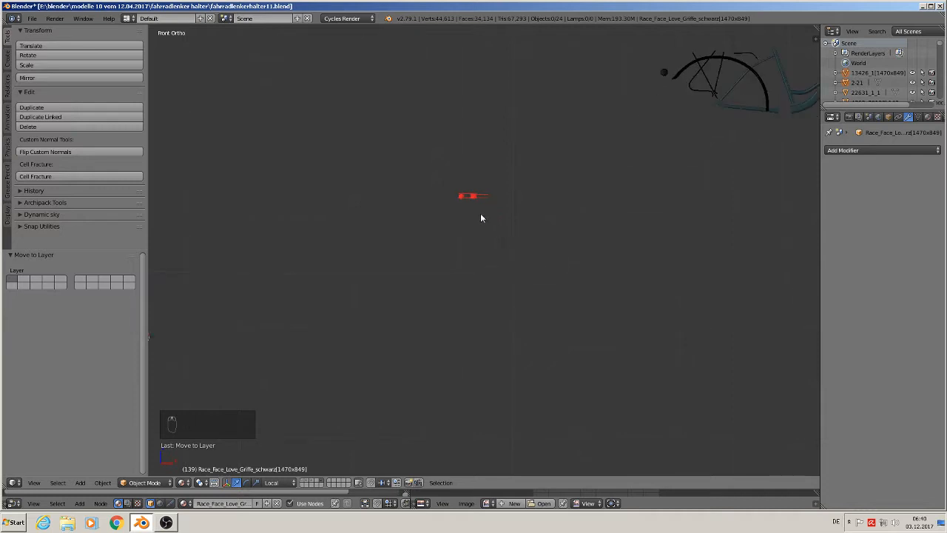
right_click(467, 198)
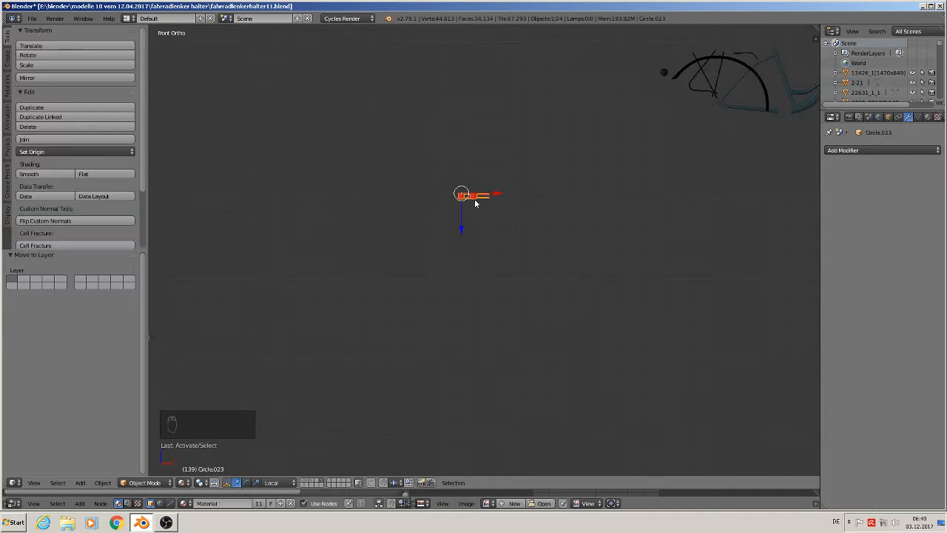
key("m")
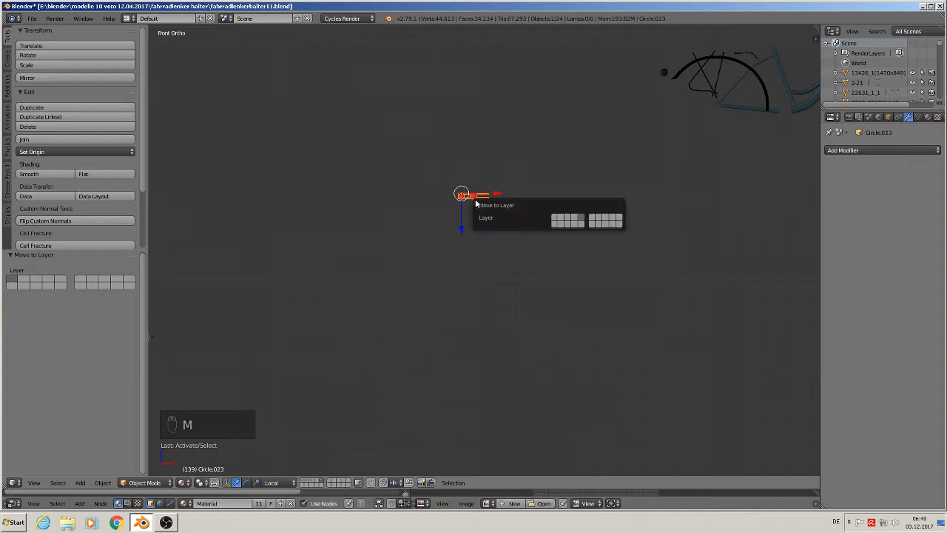
left_click(554, 220)
Step: Show only the first layer and move the modelled suspension fork to layer 5
scroll(702, 340, "down", 3)
middle_click_drag(724, 326, 219, 257, "shift")
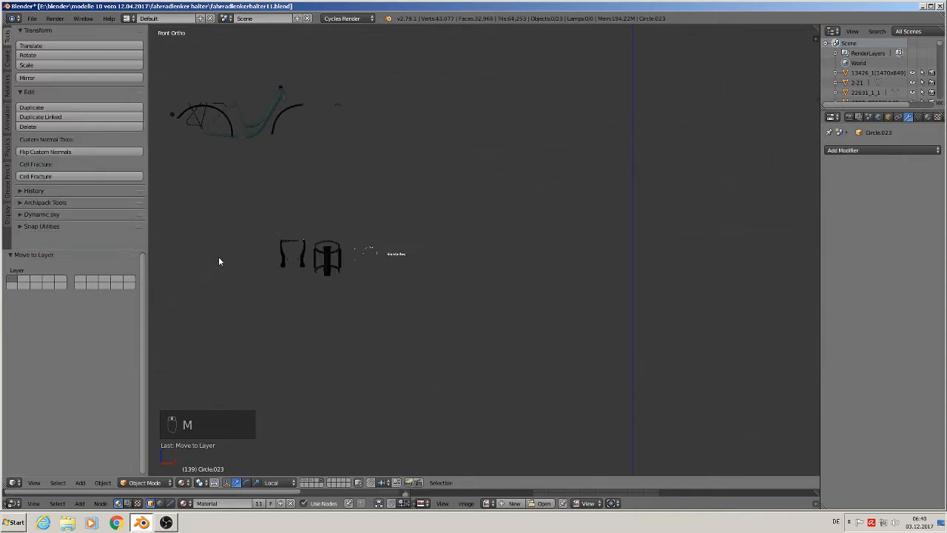
middle_click_drag(289, 245, 424, 306, "shift")
scroll(437, 311, "up", 3)
scroll(453, 313, "down", 1)
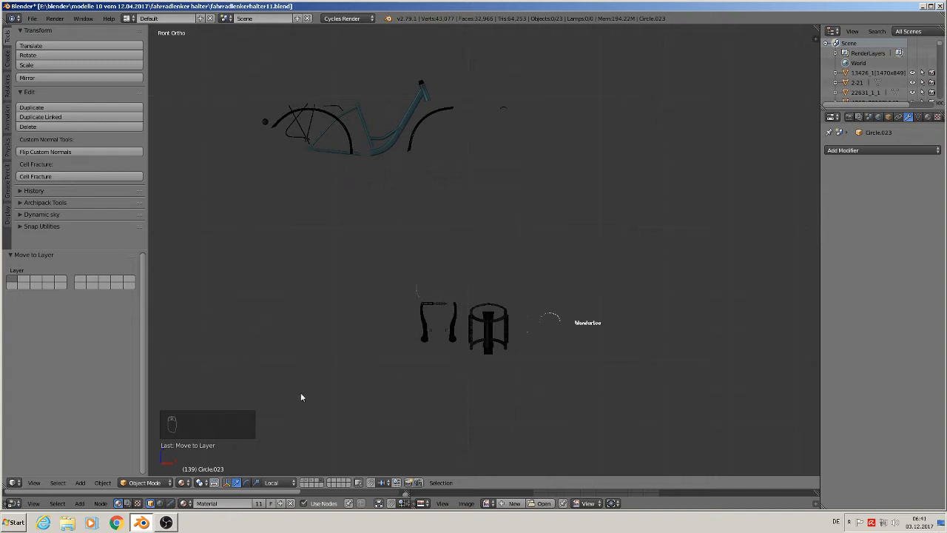
left_click(302, 483)
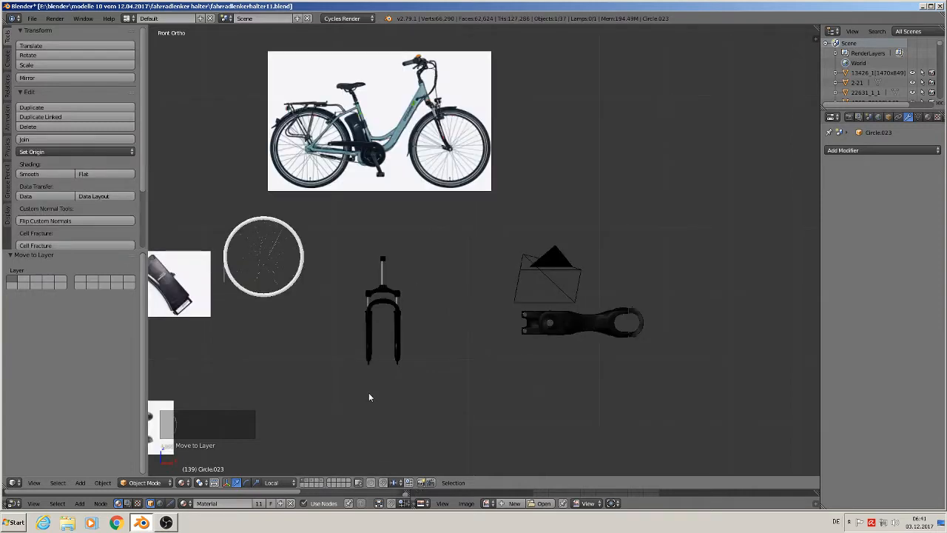
scroll(368, 397, "up", 2)
right_click(386, 262)
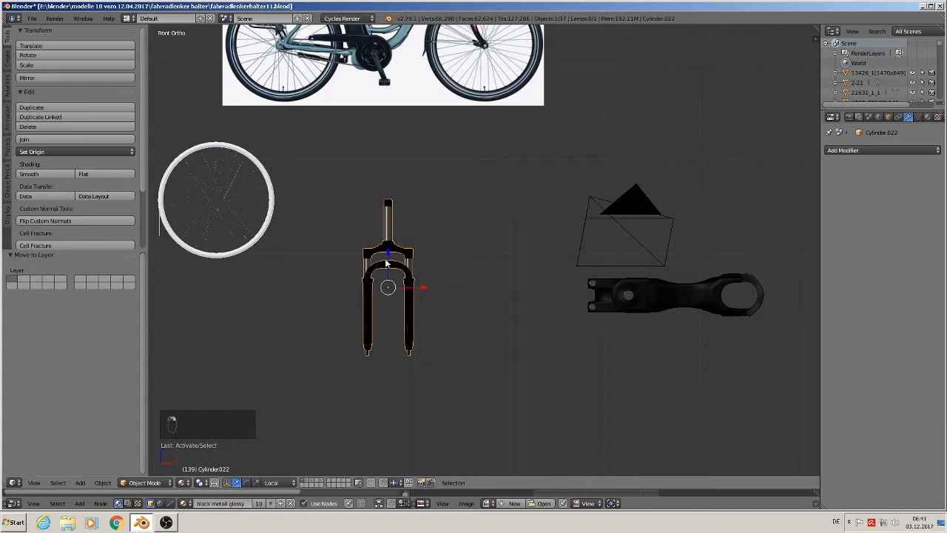
key("m")
left_click(491, 278)
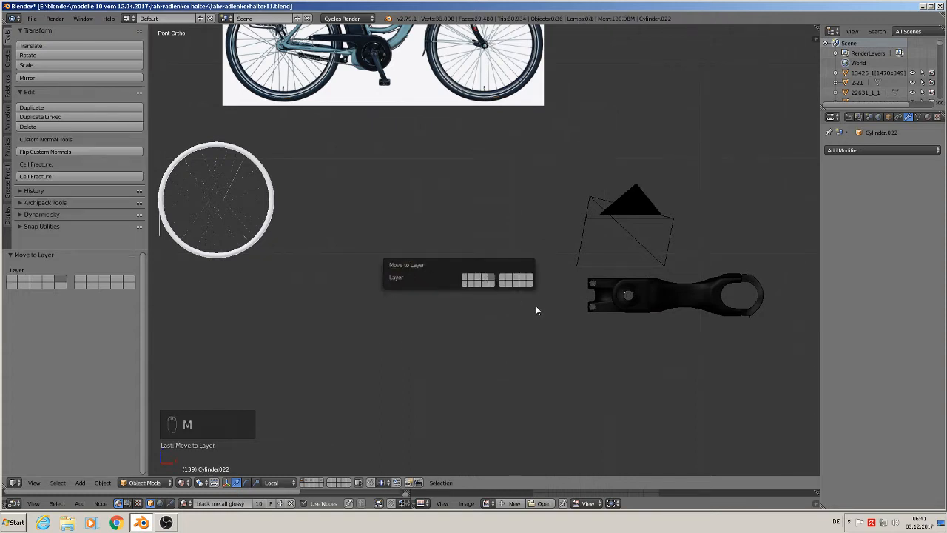
Step: Move all parts of the modelled handlebar stem to layer 5
key("b")
left_click_drag(780, 355, 572, 271)
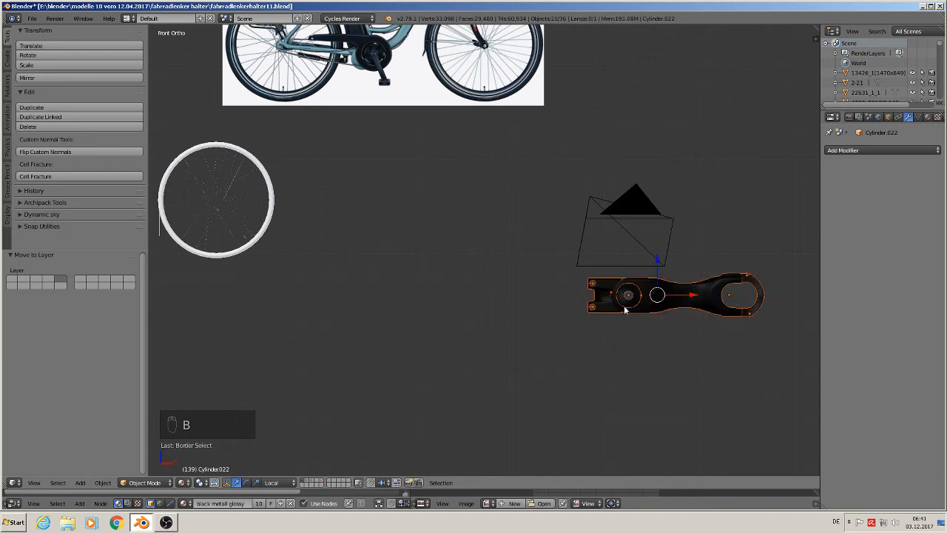
key("m")
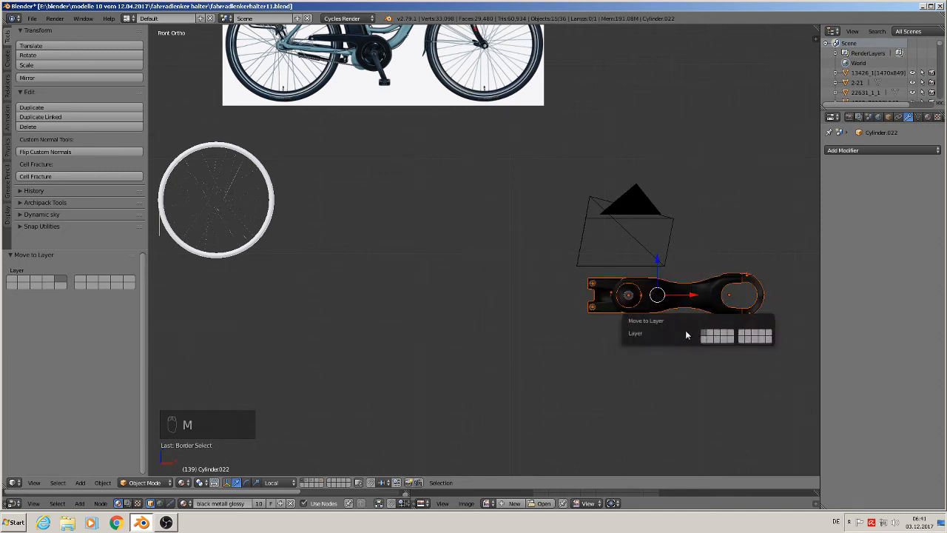
left_click(734, 338)
Step: Show only the fifth layer and reset the 3D cursor to the world origin
scroll(243, 345, "down", 3)
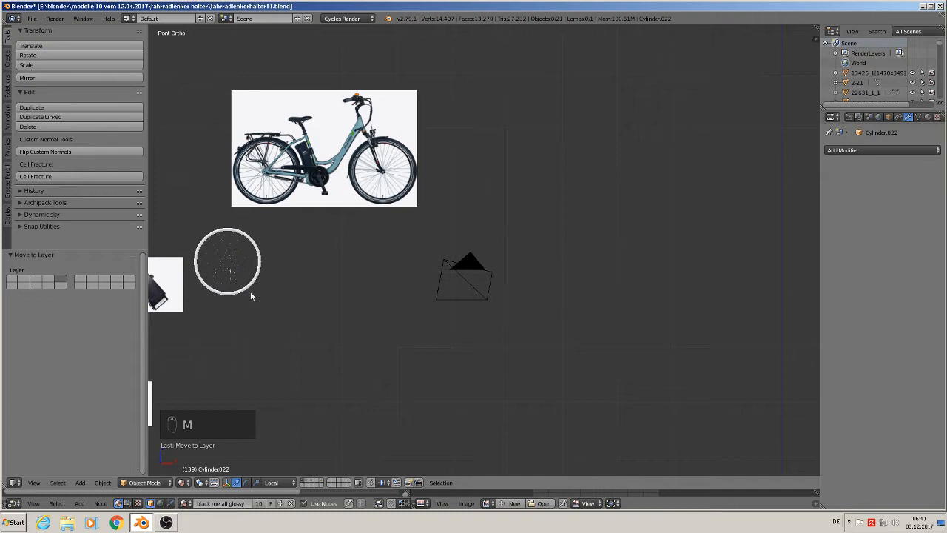
middle_click_drag(250, 296, 613, 264, "shift")
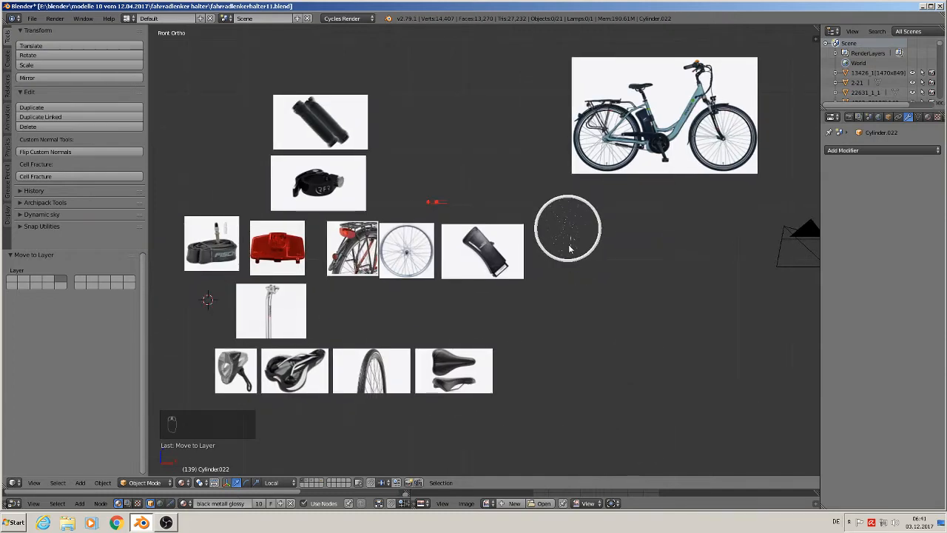
scroll(569, 249, "up", 4)
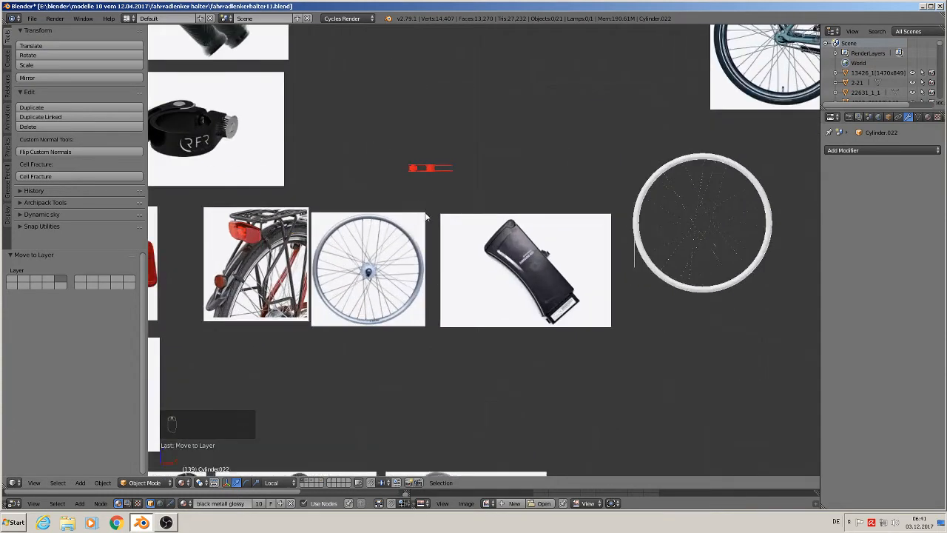
scroll(507, 274, "down", 5)
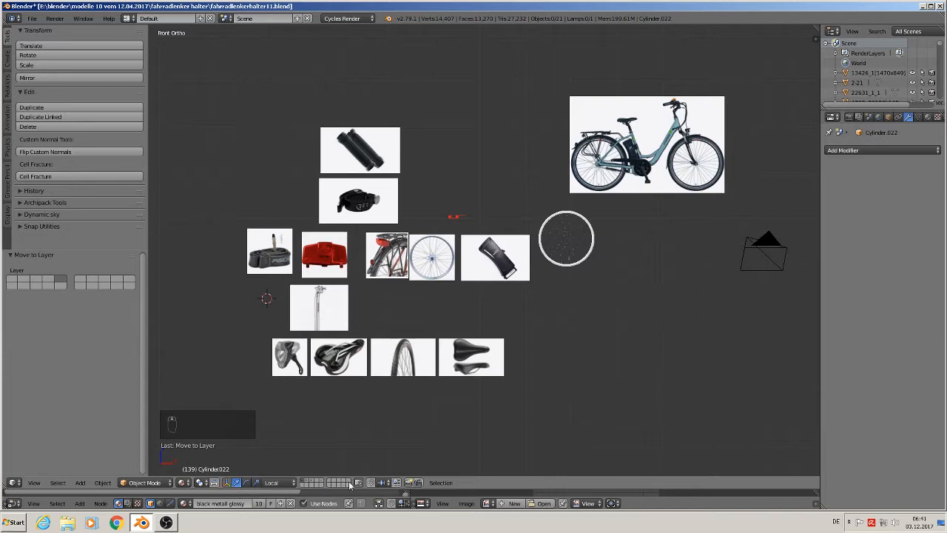
left_click(322, 482)
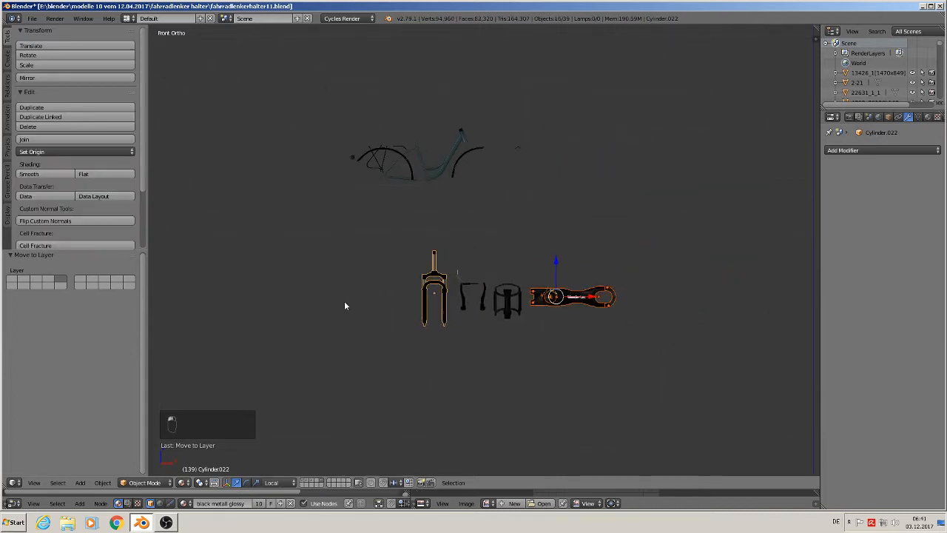
scroll(362, 300, "down", 2)
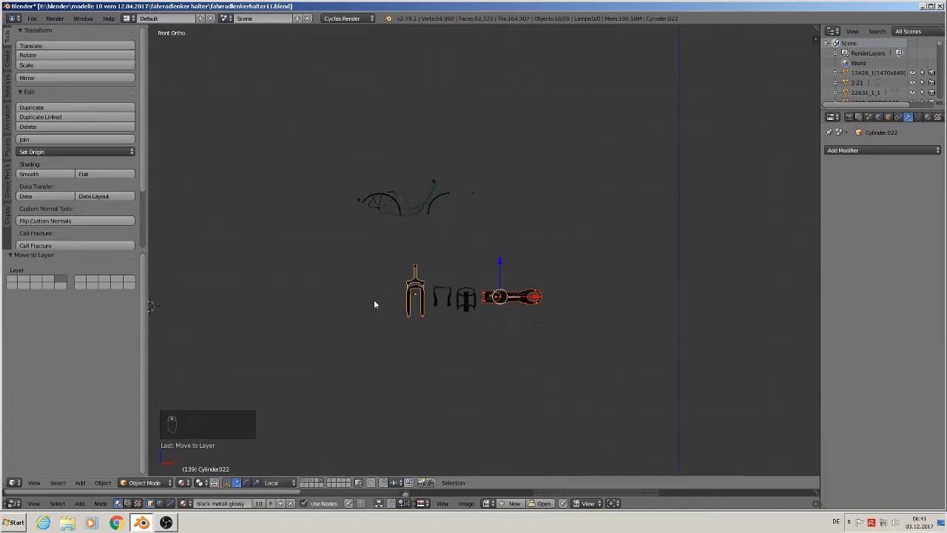
scroll(373, 299, "down", 2)
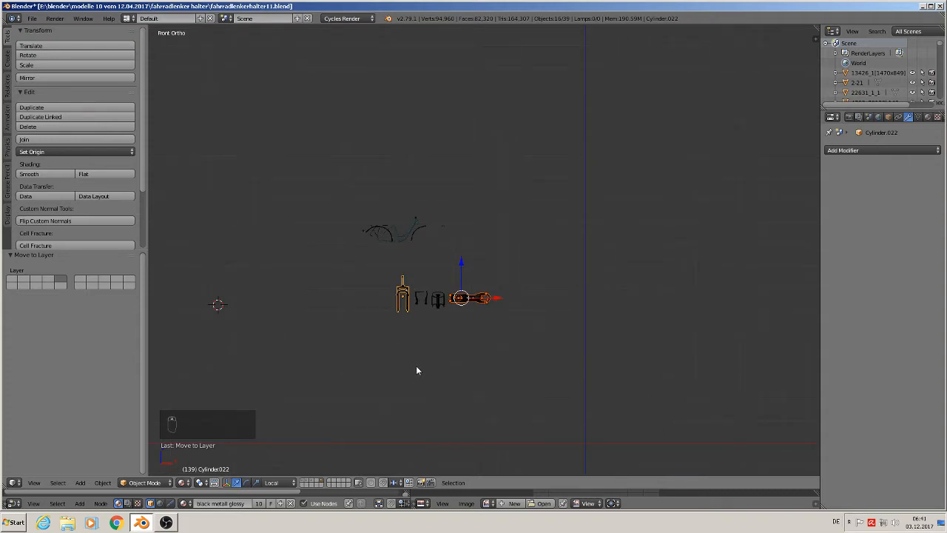
key("shift+c")
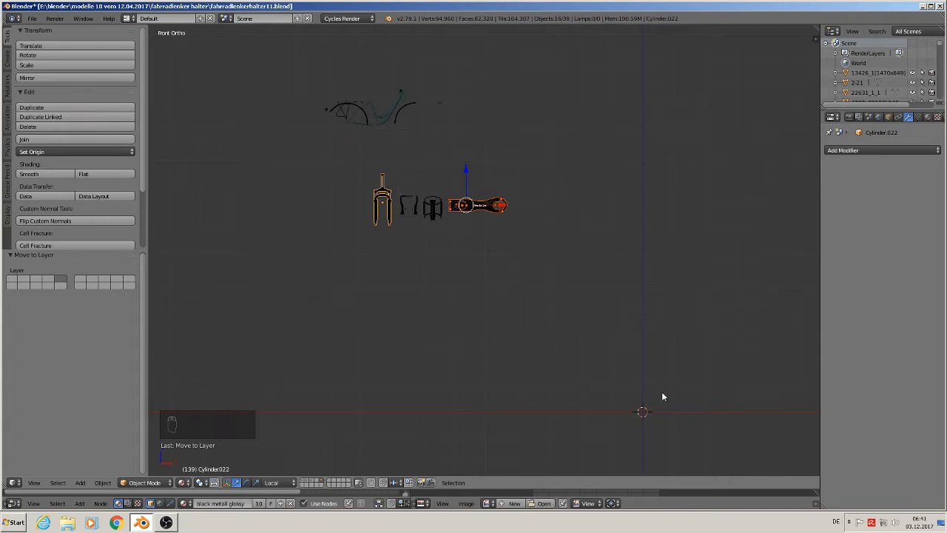
middle_click_drag(661, 396, 600, 344, "shift")
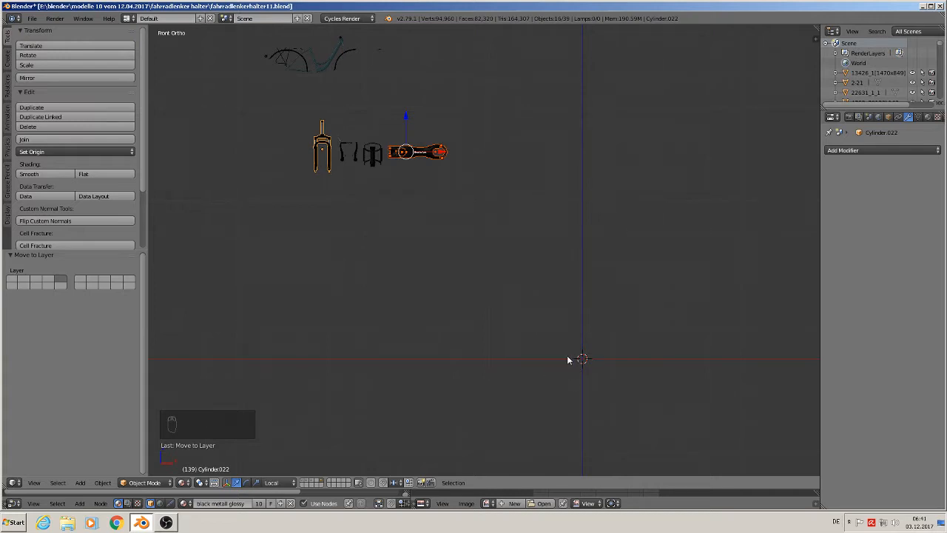
Step: Clear the location of the modelled brake so it sits at the world origin
right_click(351, 151)
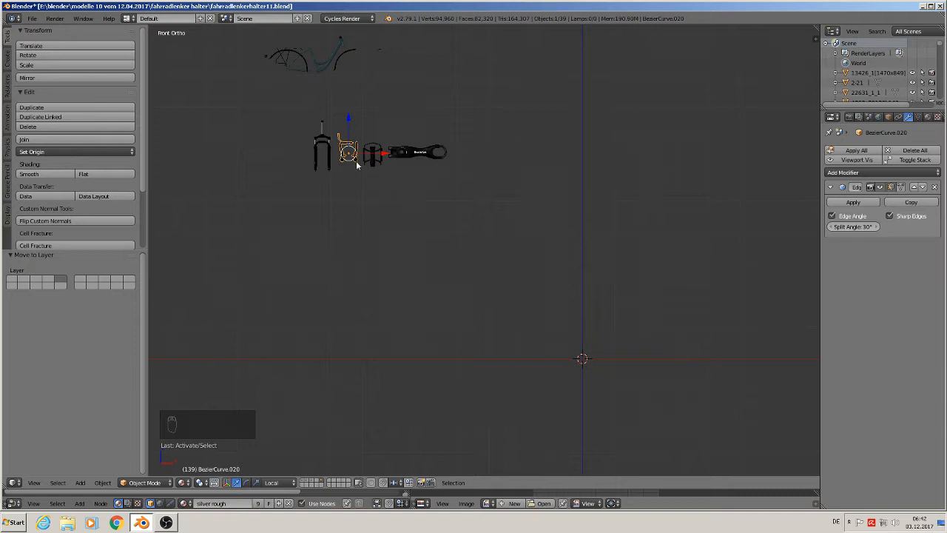
key("alt+g")
key("KP_Decimal")
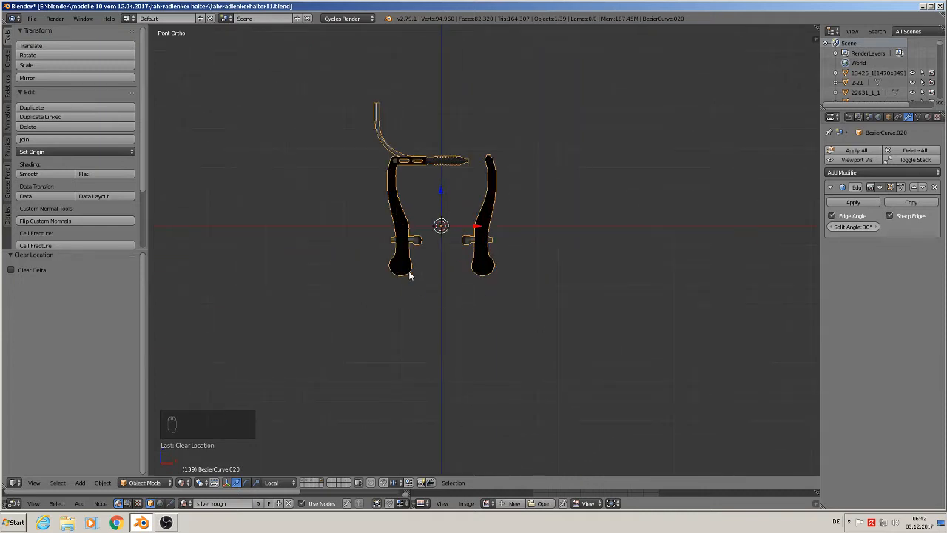
Step: Create a new group named "brake" from the selected brake
key("ctrl+g")
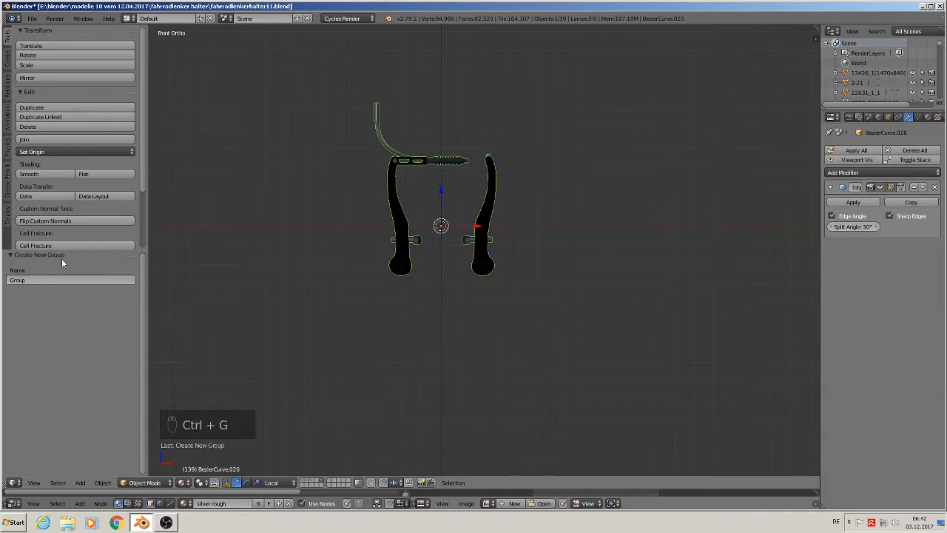
left_click(35, 281)
type("brake")
key("Return")
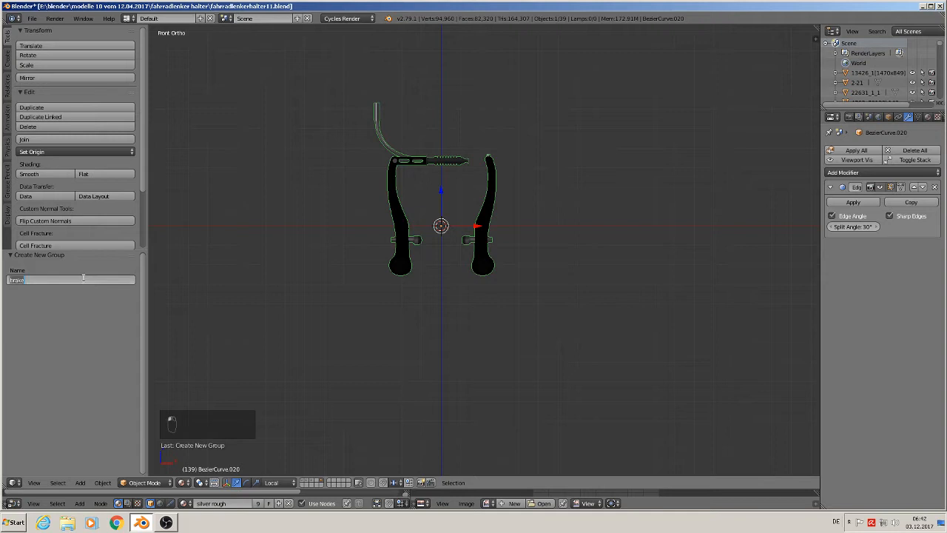
Step: Show only the first layer and place the 3D cursor below the bicycle image, between the wheel and the camera
scroll(355, 296, "down", 3)
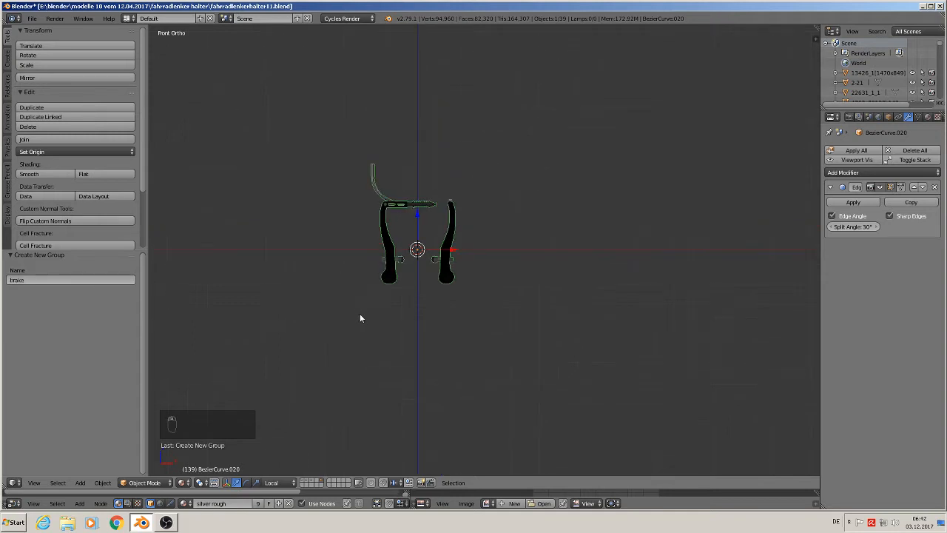
left_click(301, 480)
scroll(390, 353, "down", 7)
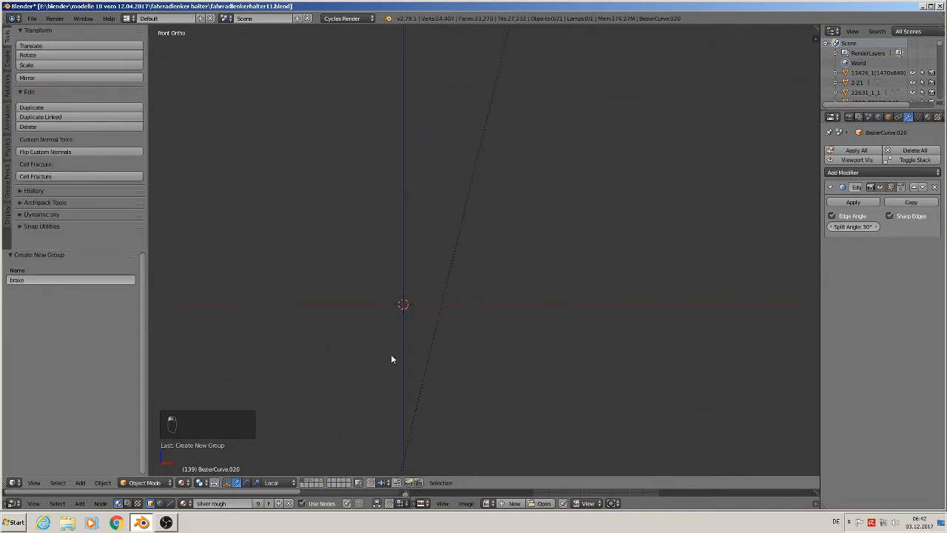
scroll(384, 360, "down", 2)
middle_click_drag(321, 295, 534, 270, "shift")
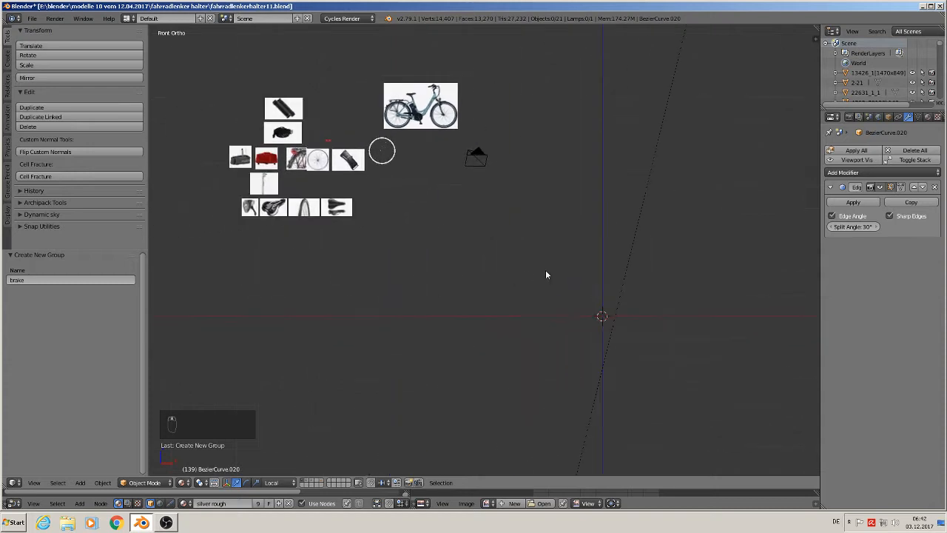
scroll(520, 260, "up", 1)
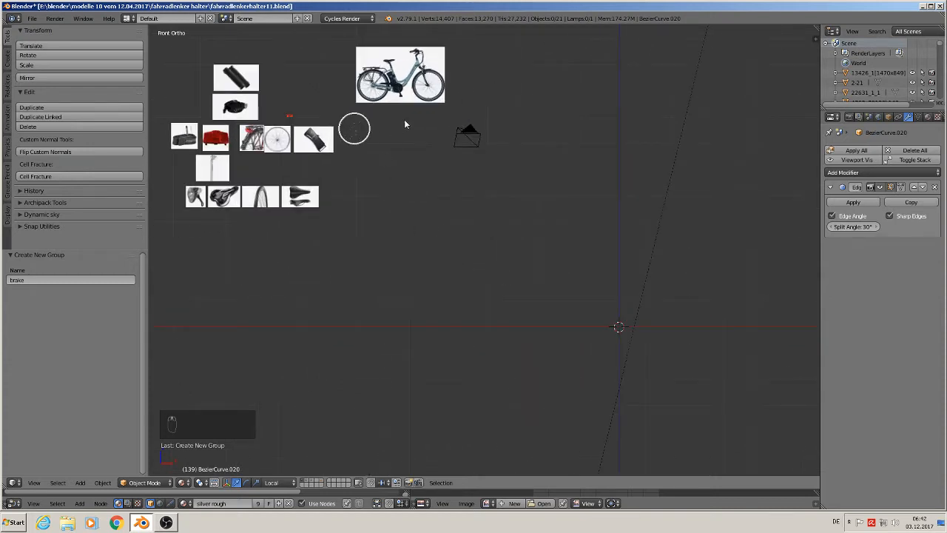
middle_click_drag(405, 124, 465, 291, "shift")
scroll(467, 290, "up", 3)
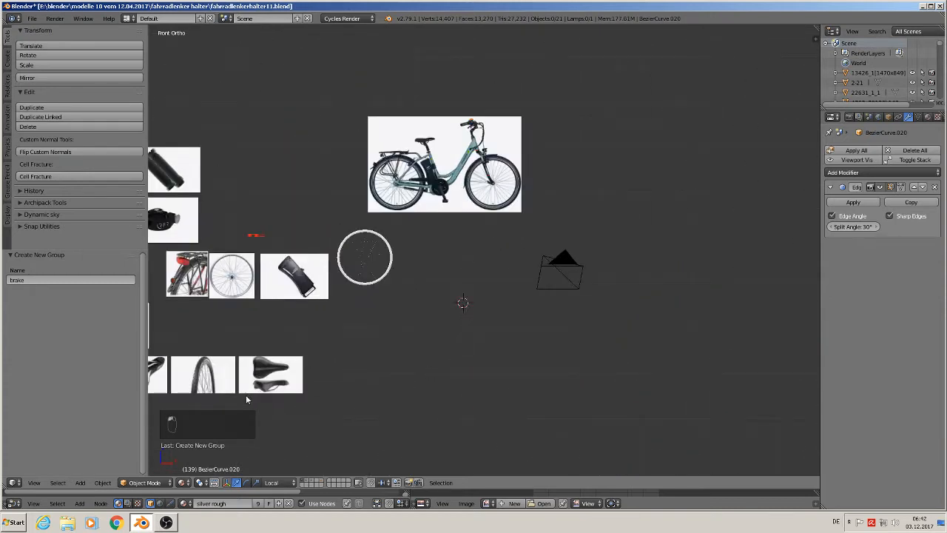
Step: Add an instance of the brake group at the 3D cursor and set its empty's display size to 0.16
left_click(79, 483)
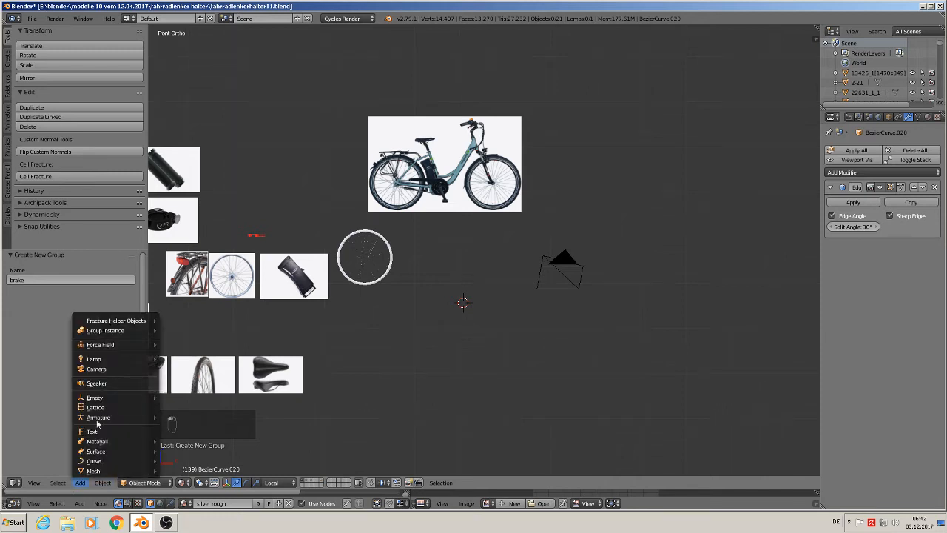
mouse_move(110, 331)
left_click(204, 334)
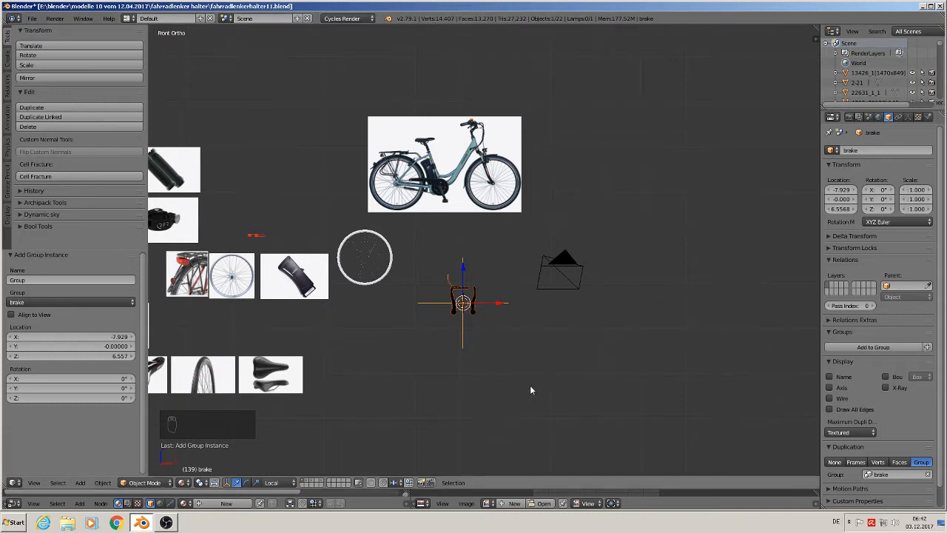
left_click(908, 117)
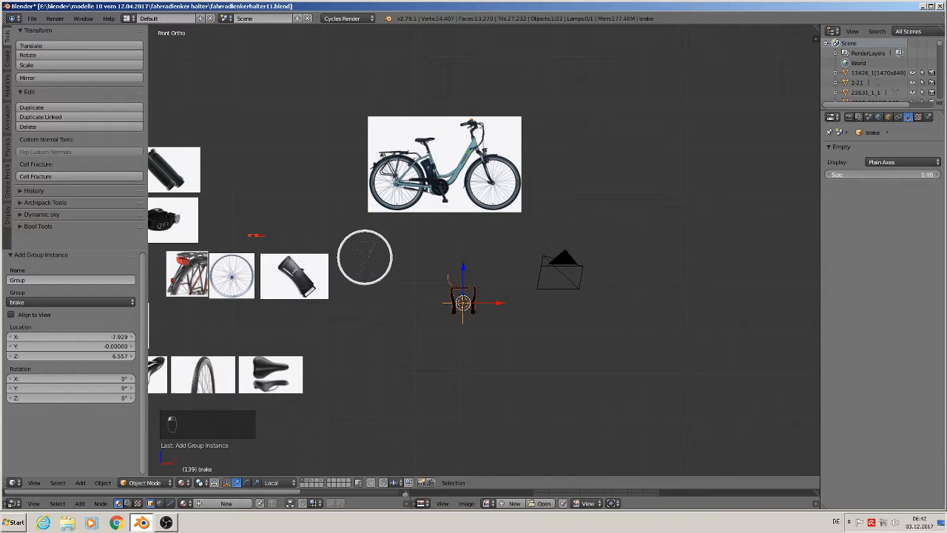
key("a")
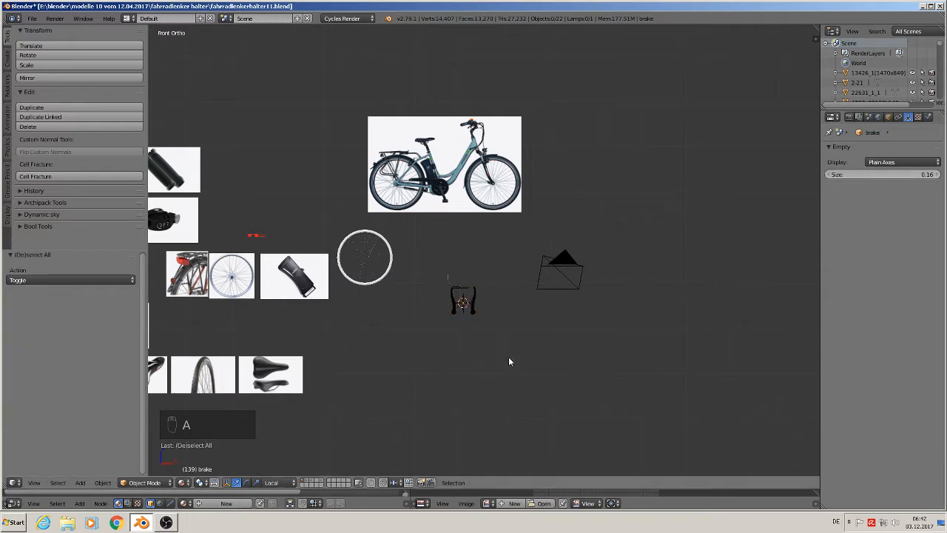
Step: On the fifth layer, set the modelled pedal's origin to its geometry and clear its location
scroll(492, 354, "up", 1)
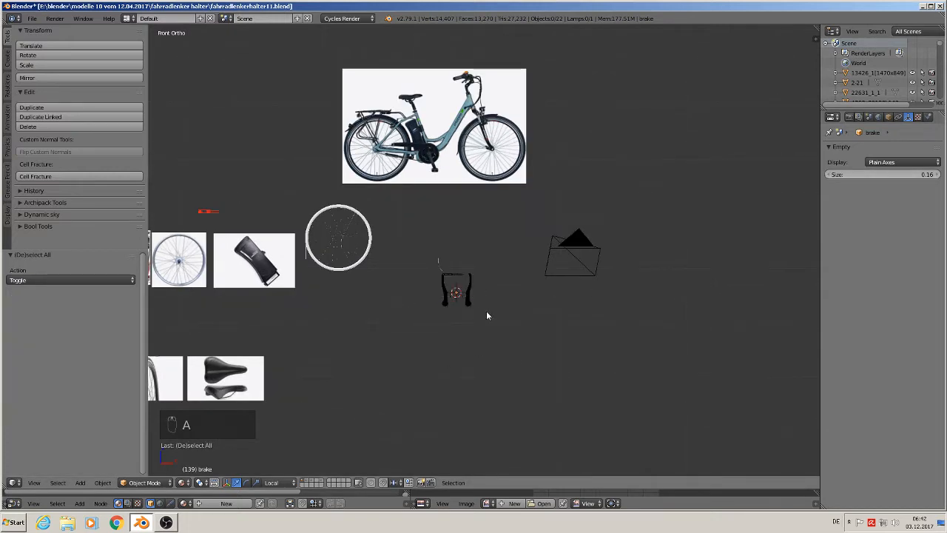
scroll(486, 315, "down", 1)
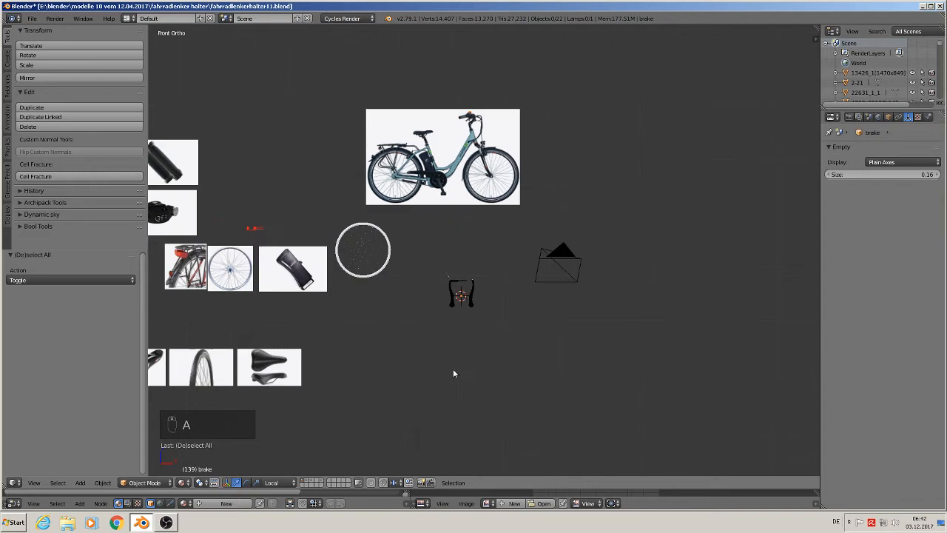
left_click(324, 482)
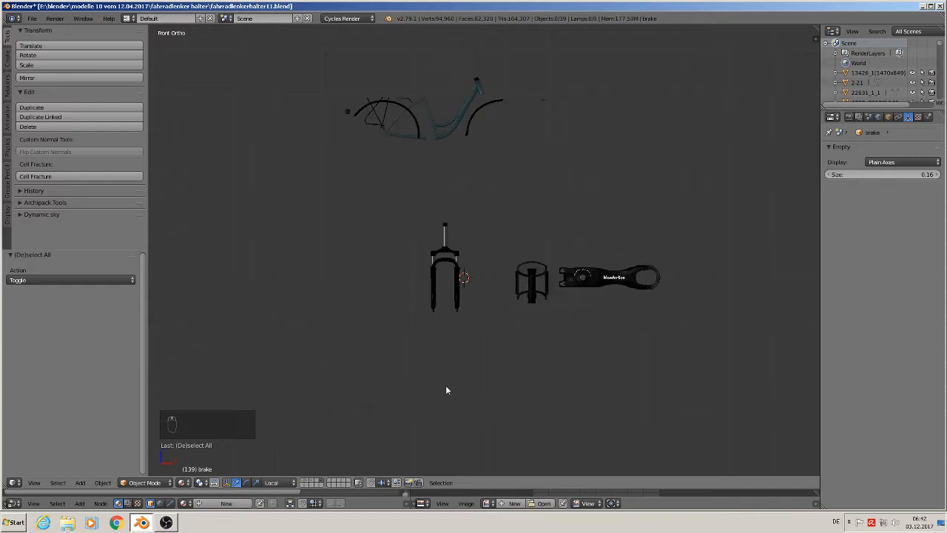
key("Home")
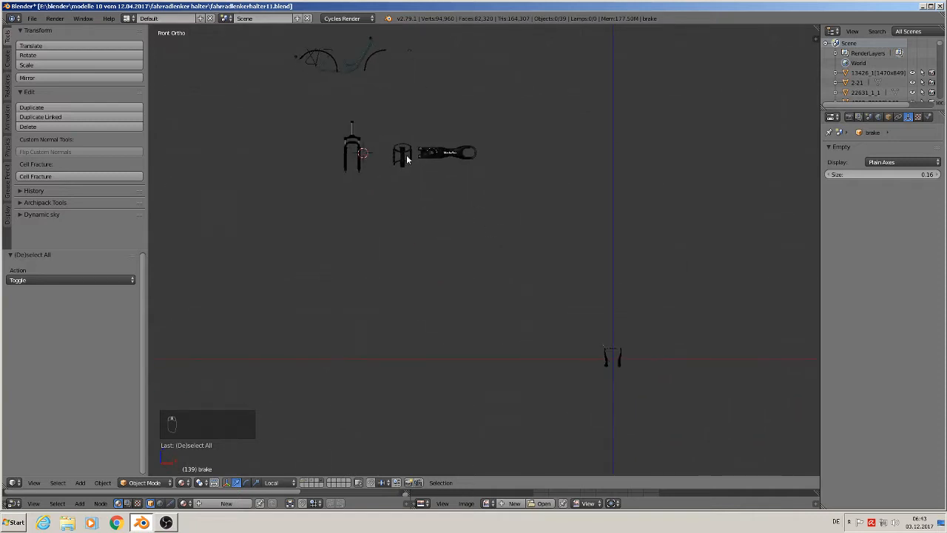
right_click(406, 157)
scroll(411, 183, "up", 3)
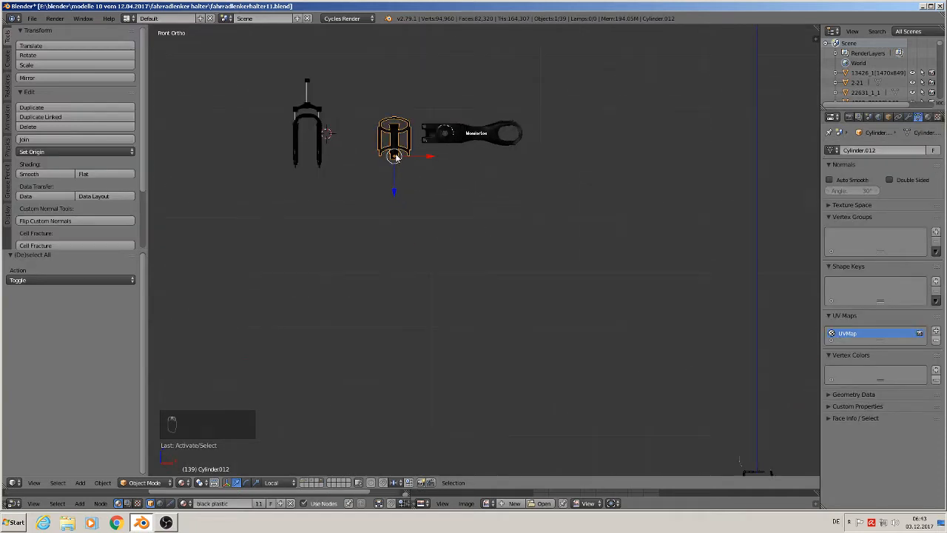
left_click(60, 152)
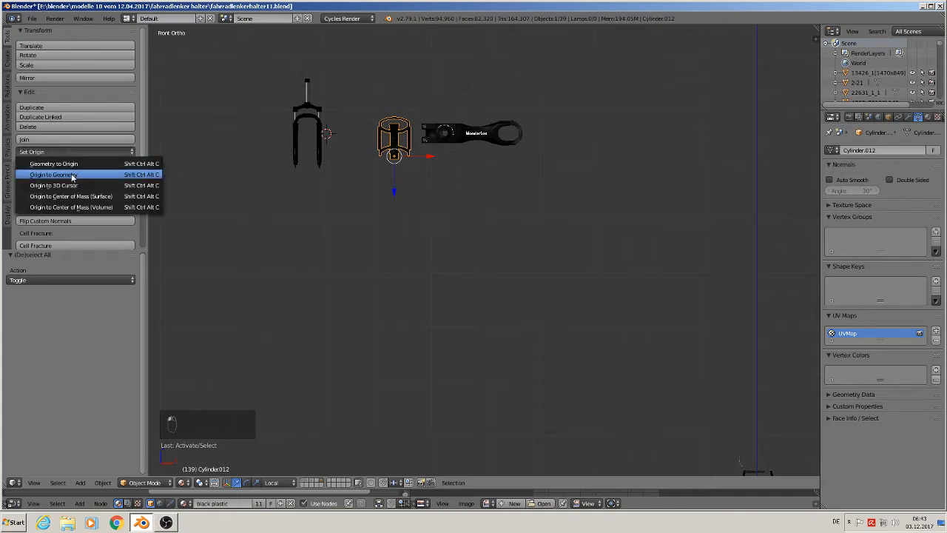
left_click(74, 175)
scroll(492, 245, "down", 3)
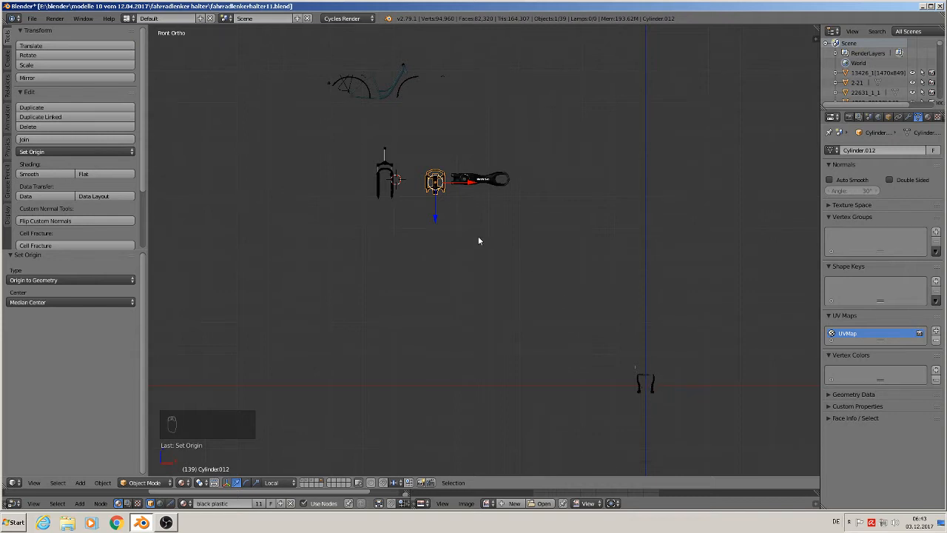
key("alt+g")
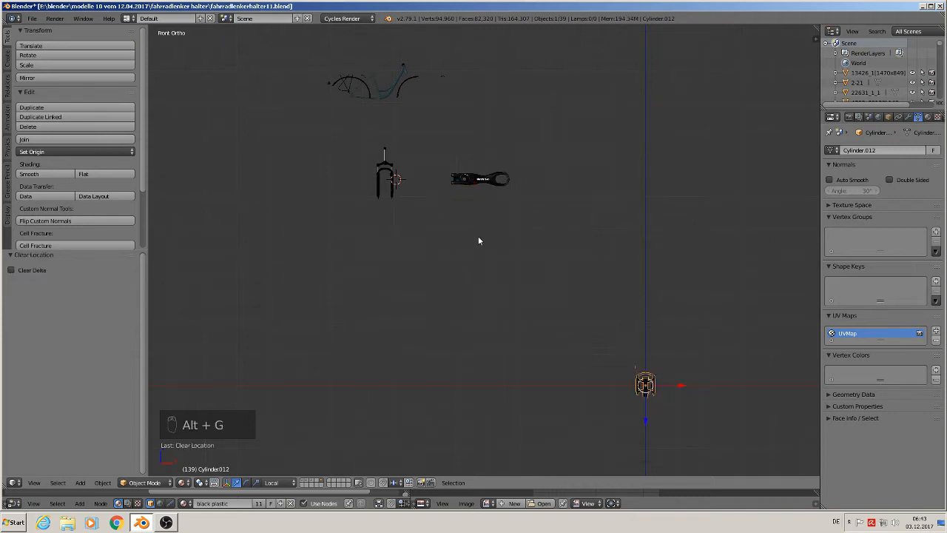
Step: Create a new group named "pedal" from the selected pedal
scroll(739, 403, "up", 8)
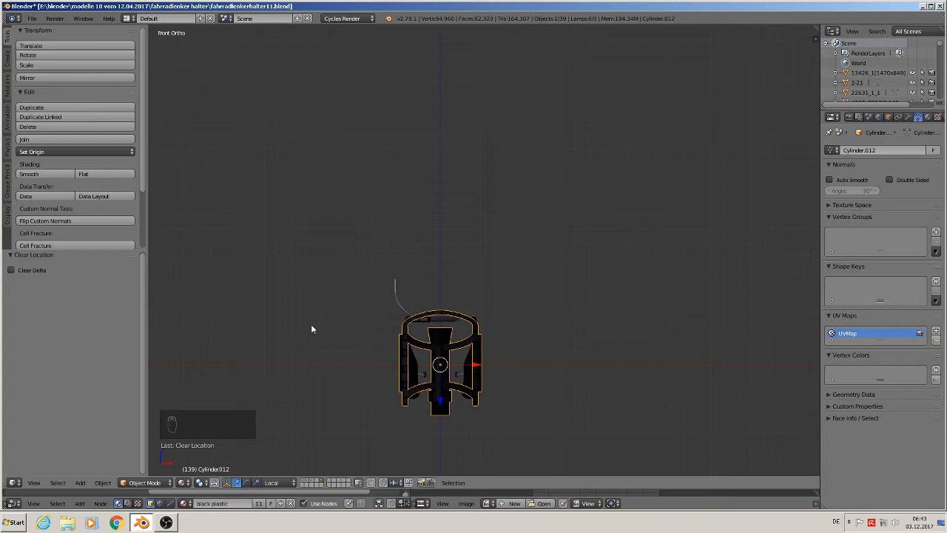
key("ctrl+g")
left_click(47, 278)
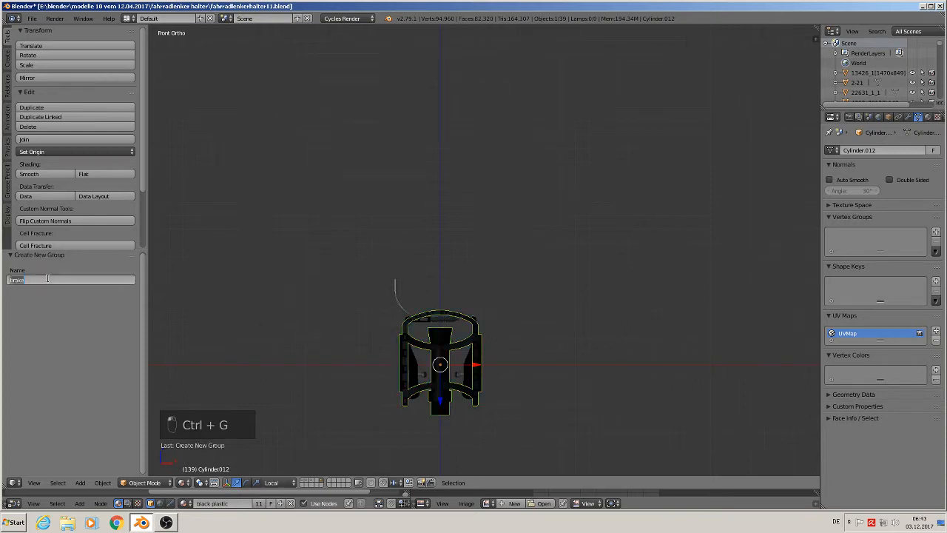
type("pedal")
key("Return")
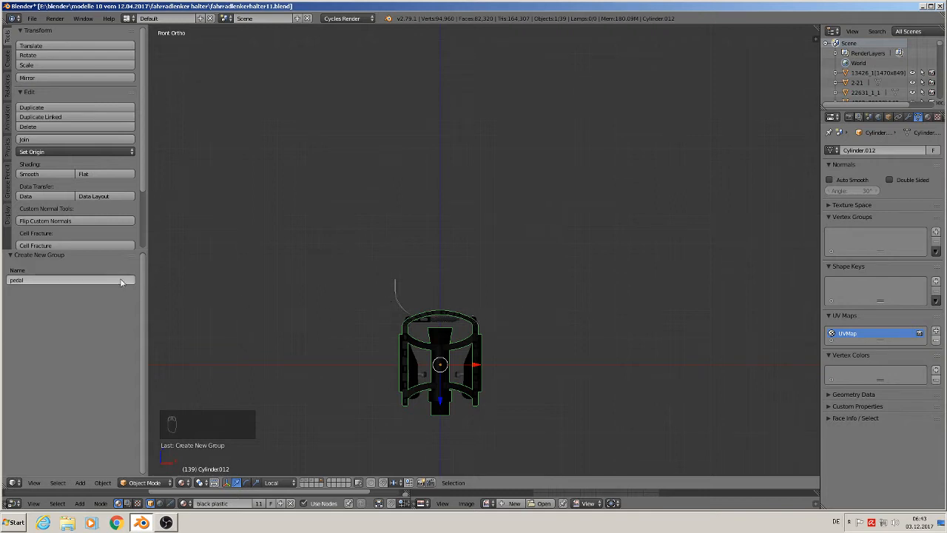
Step: On the first layer, place the 3D cursor between the brake and the camera and add an instance of the pedal group there
left_click(302, 481)
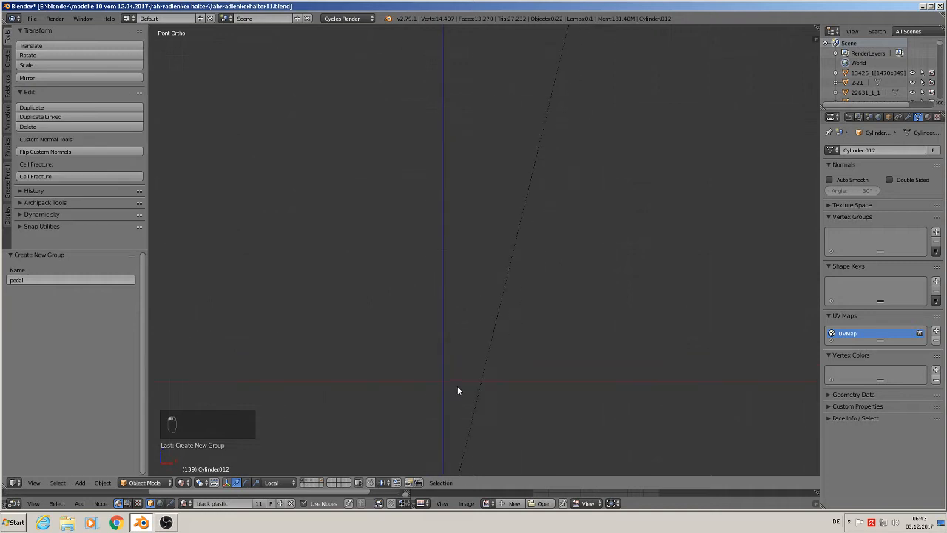
scroll(451, 384, "down", 5)
scroll(358, 266, "up", 3)
scroll(462, 300, "up", 2)
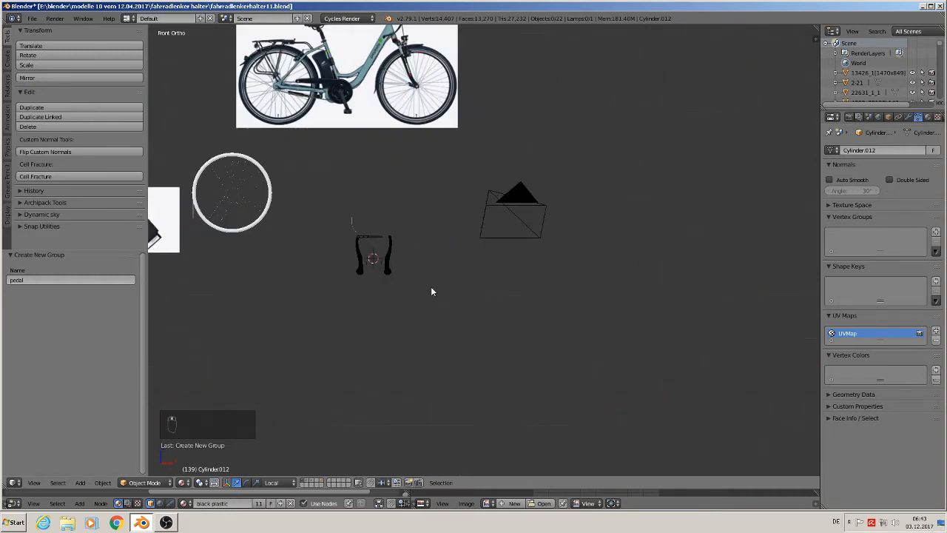
left_click(425, 286)
left_click(81, 482)
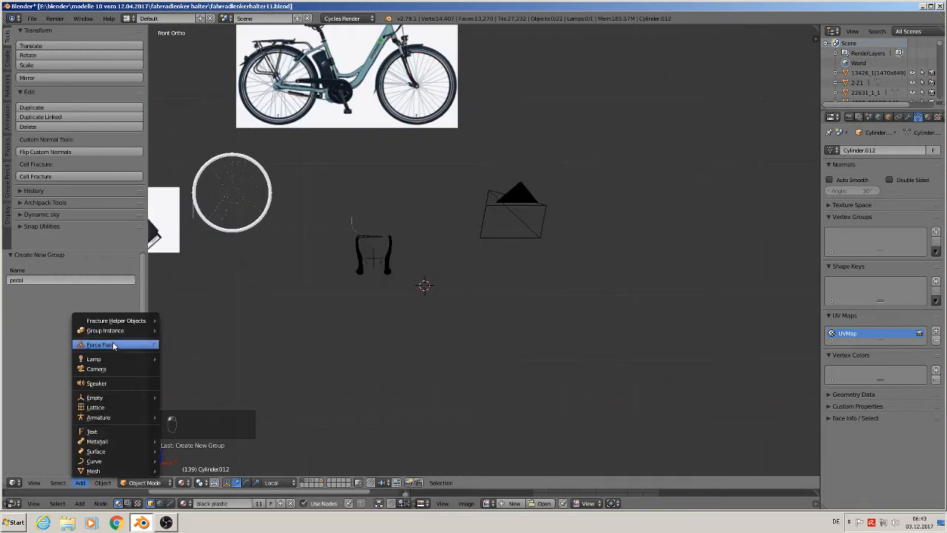
mouse_move(111, 333)
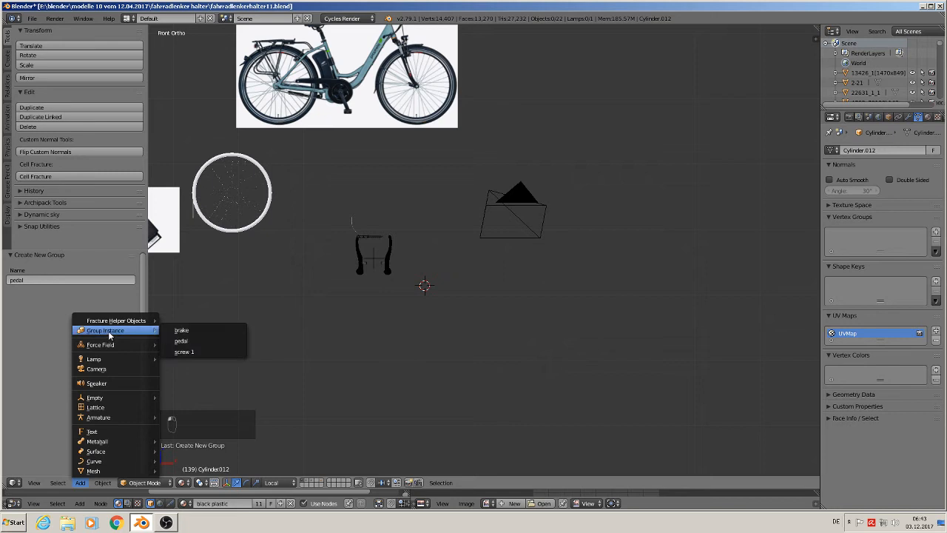
left_click(195, 340)
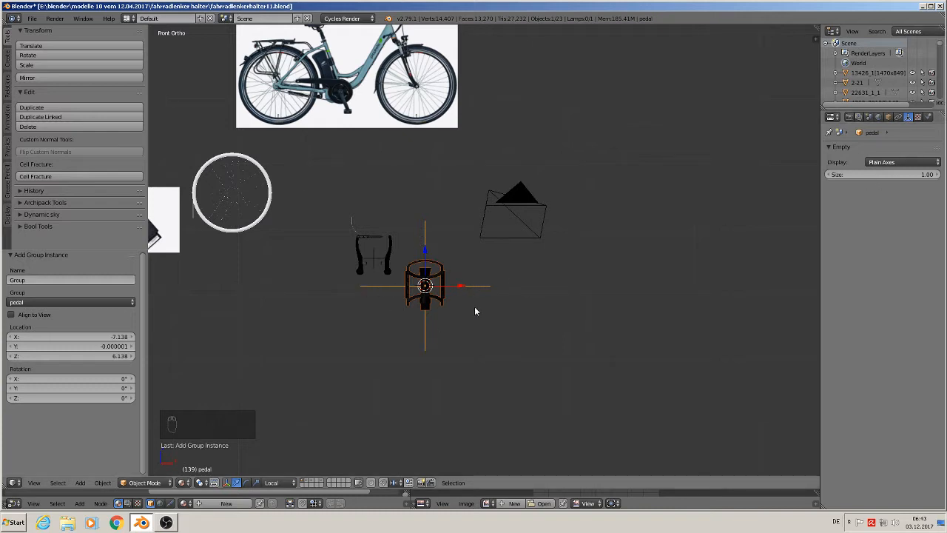
Step: Set the pedal instance's empty display size to 0.21, move the instance up beside the brake, and deselect everything
left_click_drag(883, 173, 850, 174)
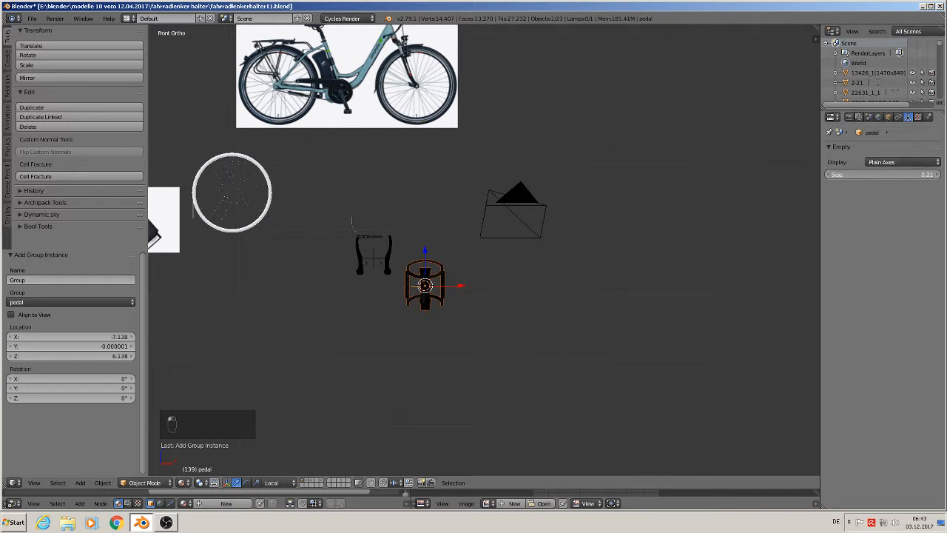
key("g")
left_click(468, 270)
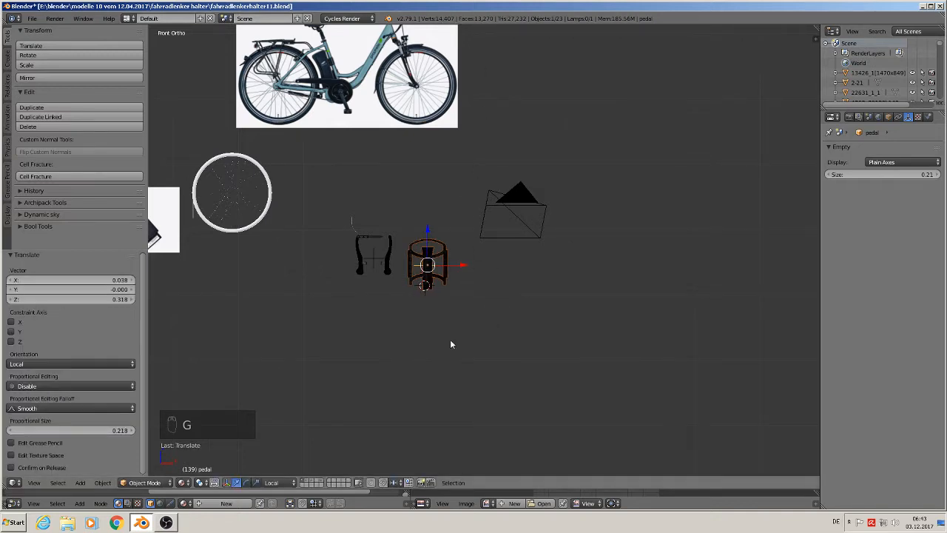
middle_click_drag(355, 336, 473, 302, "shift")
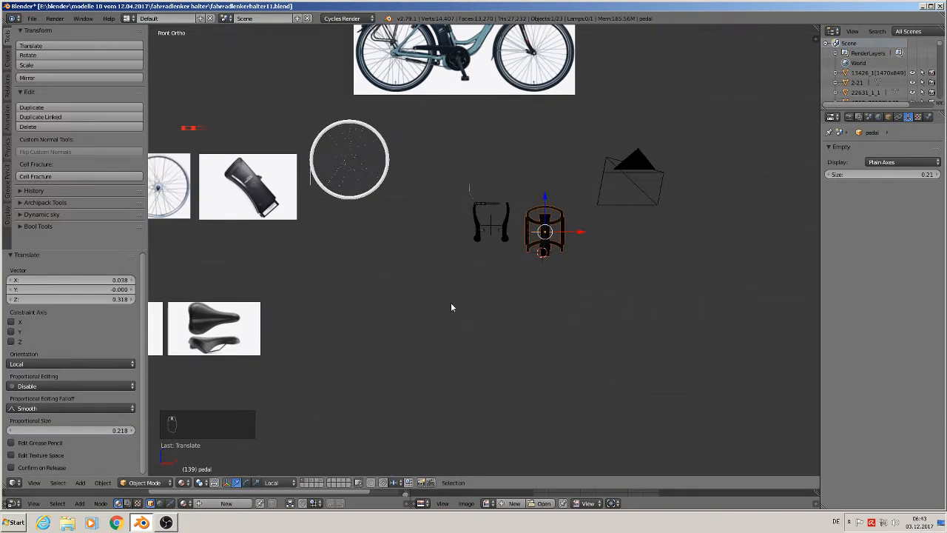
key("a")
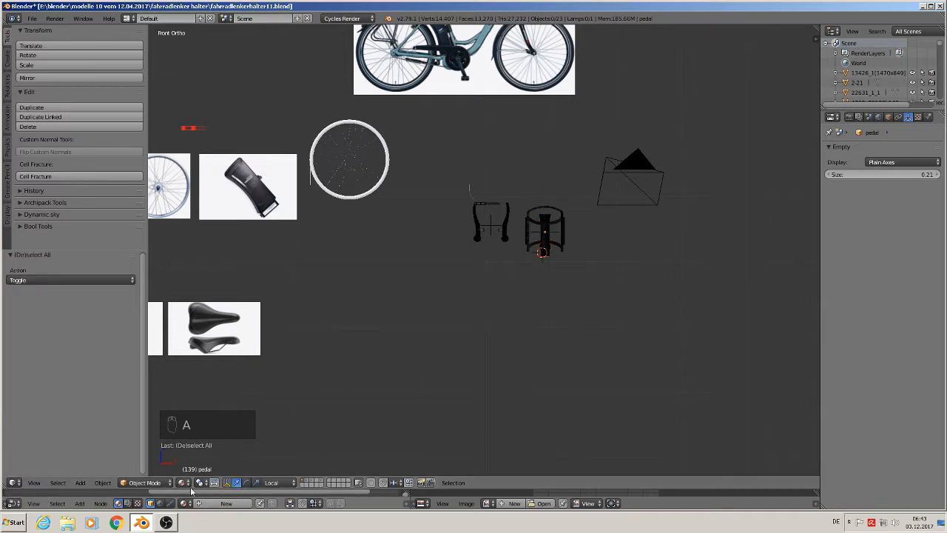
Step: On the fifth layer, apply the Subsurf modifier of the curved clamp piece at the end of the blendertec stem
left_click(321, 481)
scroll(618, 277, "up", 2)
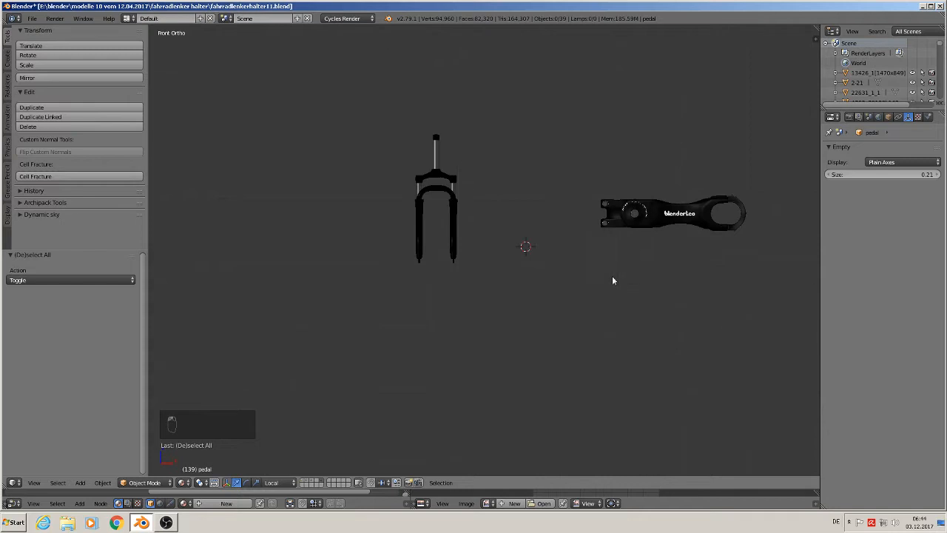
scroll(617, 251, "up", 4)
middle_click_drag(571, 255, 332, 331, "shift")
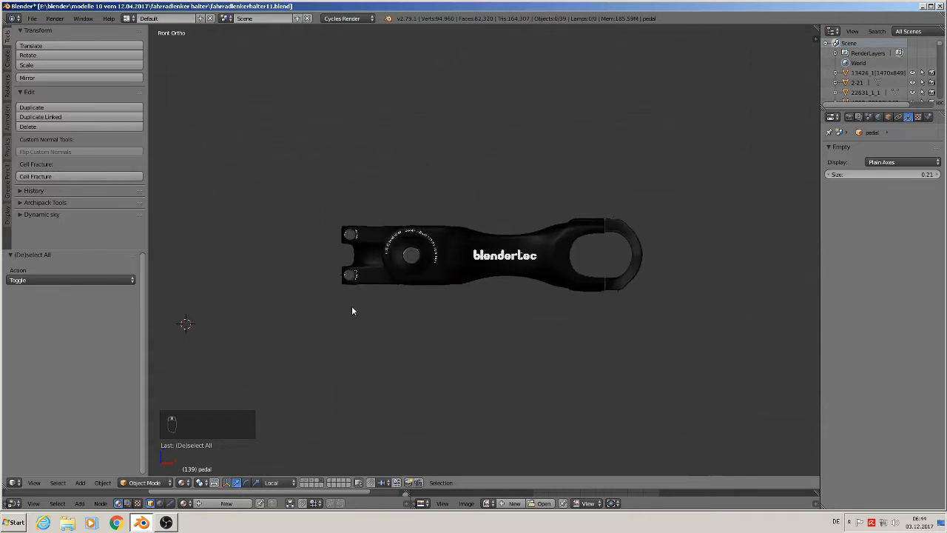
scroll(351, 305, "up", 3)
right_click(377, 242)
right_click(541, 194)
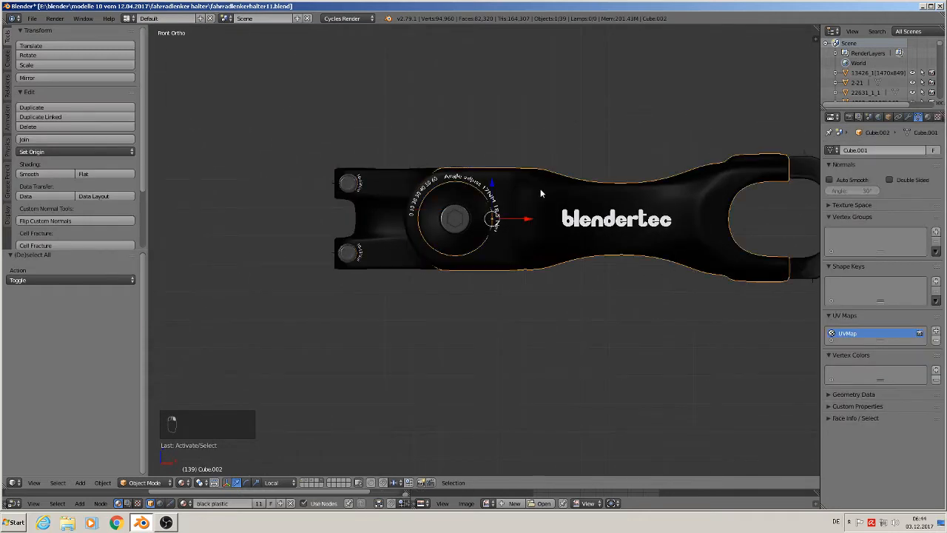
right_click(800, 168)
middle_click_drag(782, 239, 392, 272, "shift")
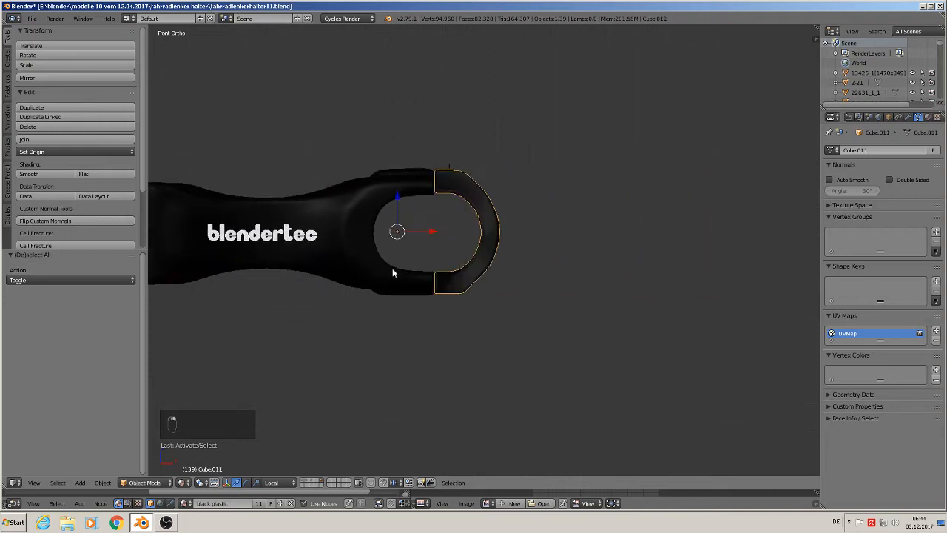
left_click(909, 117)
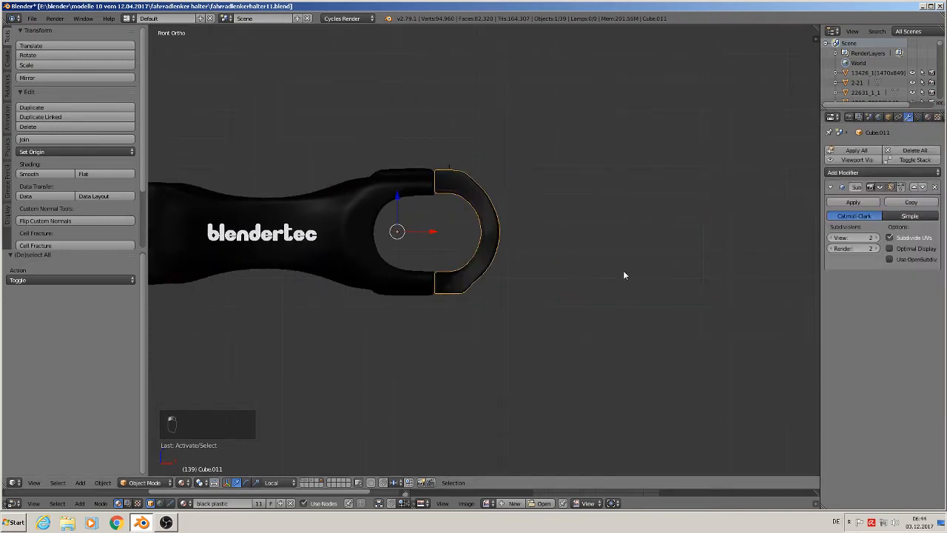
left_click(863, 202)
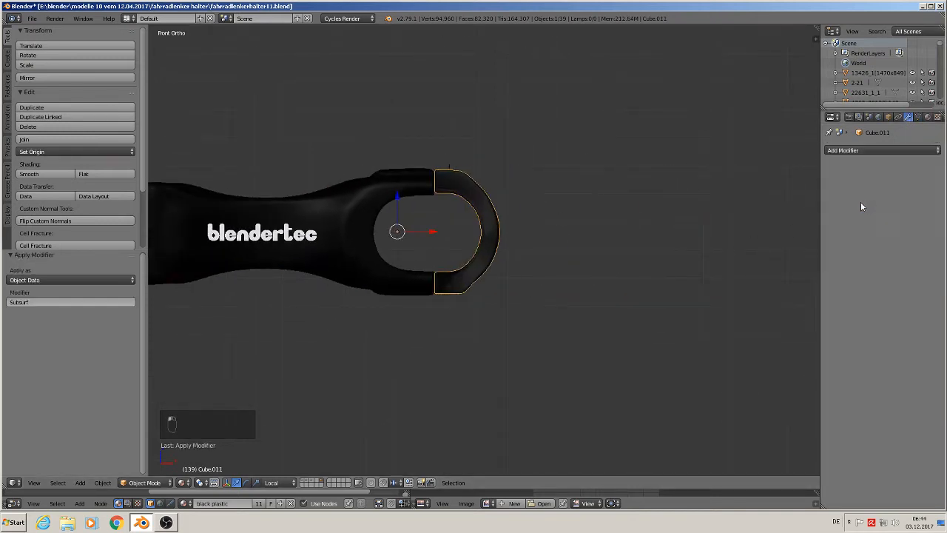
Step: Remove the Edge Split modifiers from the stem's main arm and from its forked end piece
middle_click_drag(401, 288, 577, 179, "shift")
right_click(576, 180)
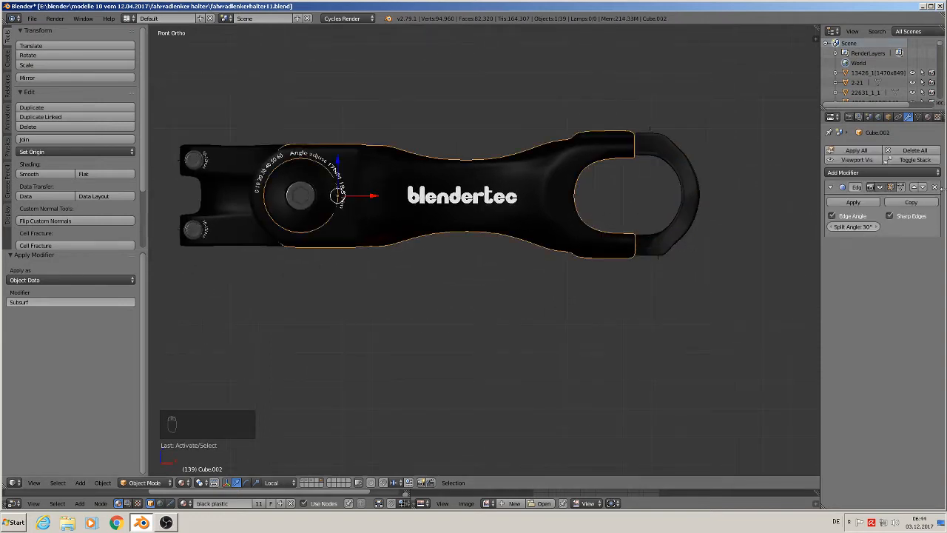
left_click(934, 187)
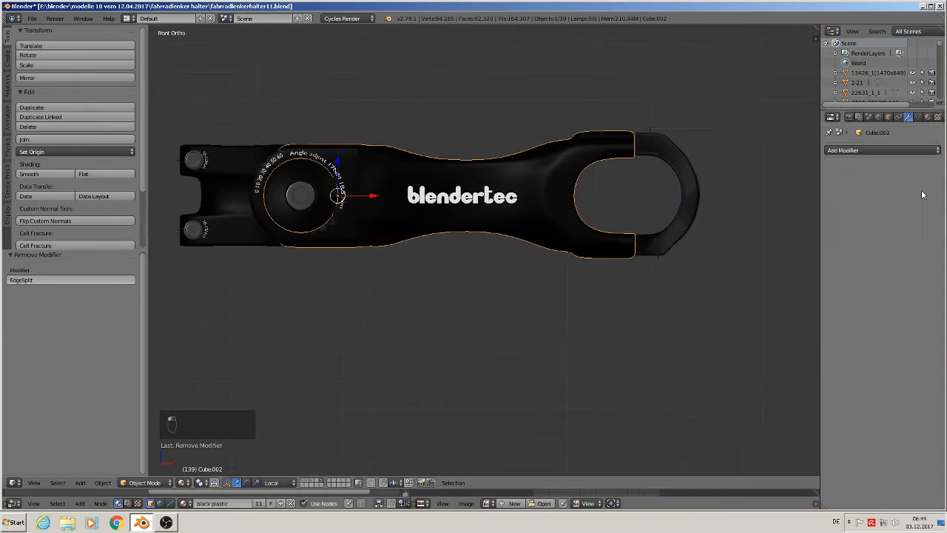
right_click(321, 196)
right_click(238, 179)
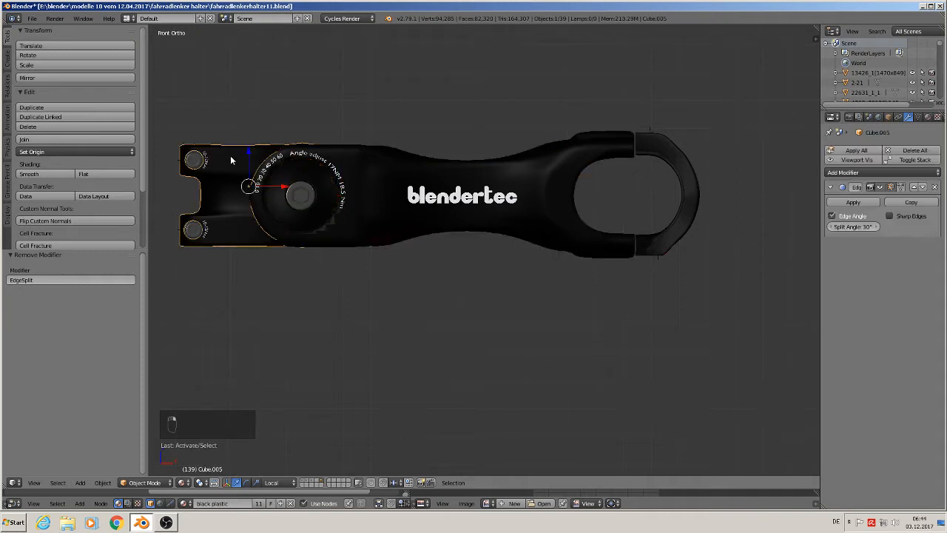
left_click(934, 187)
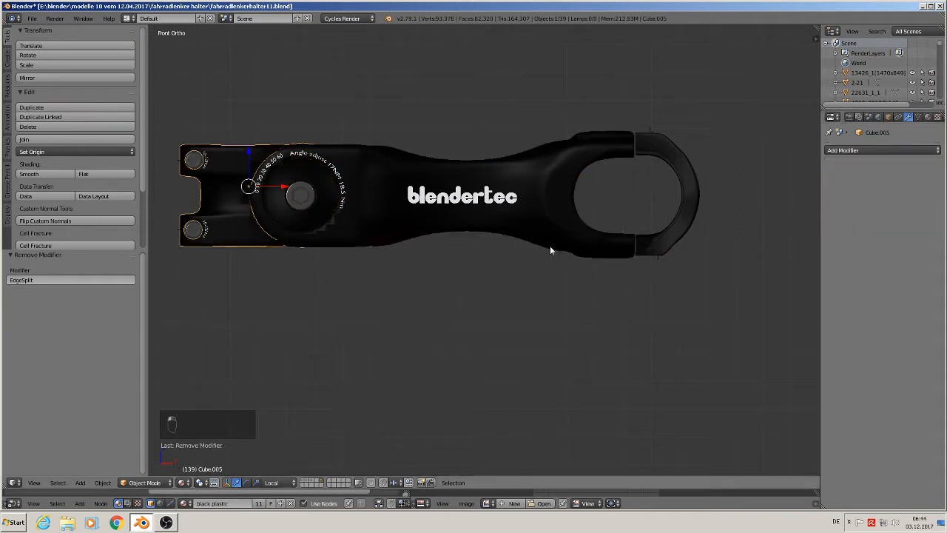
Step: Join the stem's forked end piece, main arm, round pivot part and curved clamp into one object, with the clamp active
key("a")
right_click(234, 161)
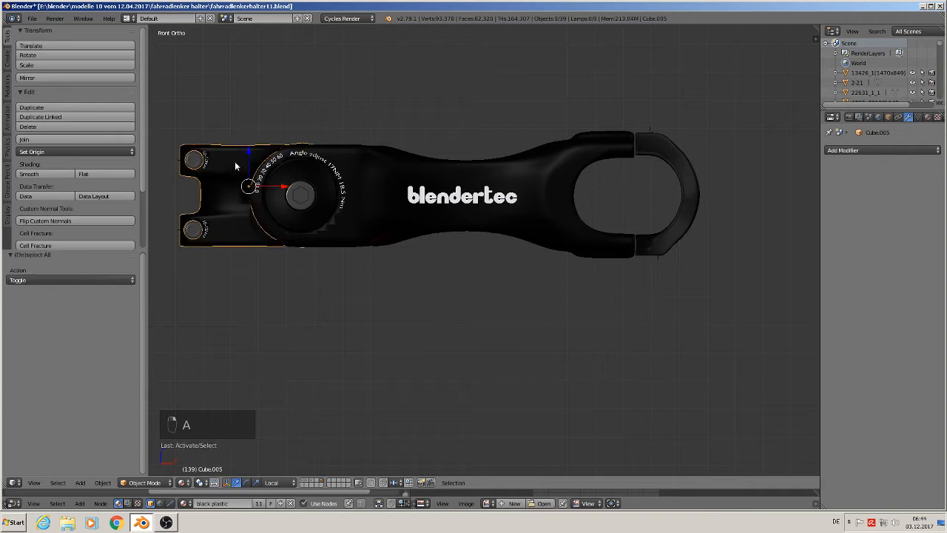
right_click(344, 172, "shift")
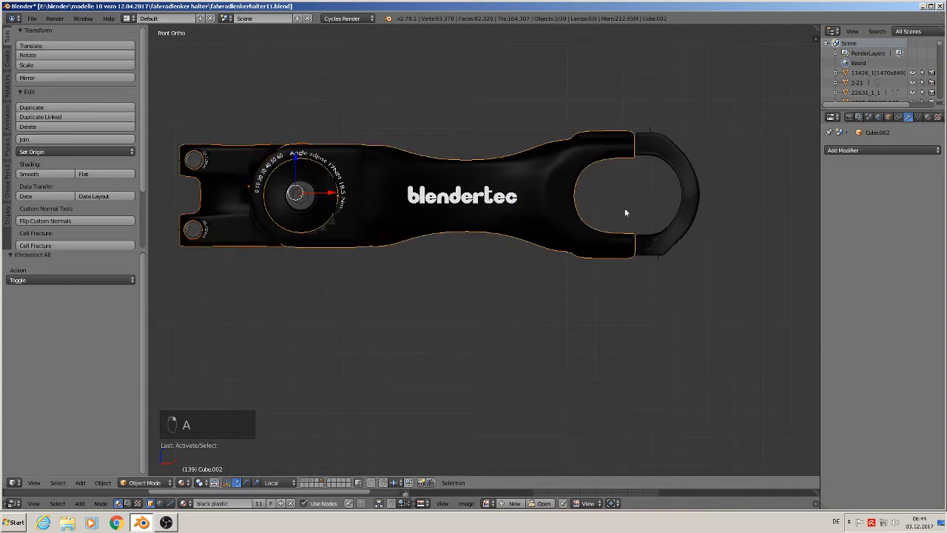
right_click(665, 157, "shift")
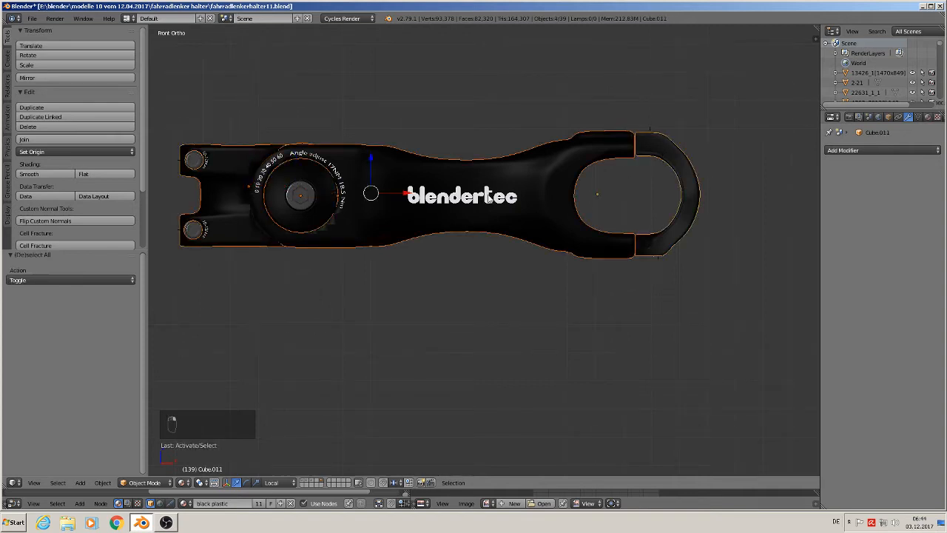
left_click(39, 139)
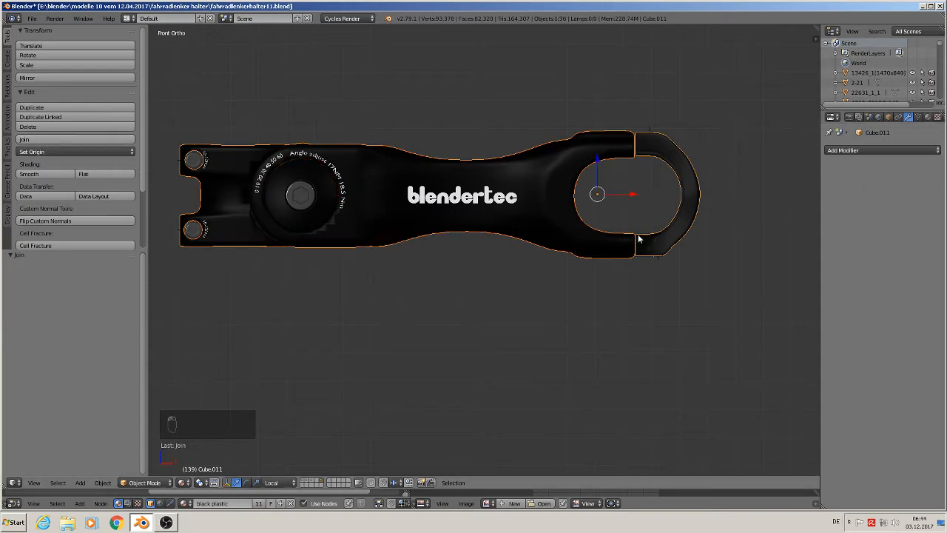
Step: Try moving the joined stem along the Z axis to check for separate parts, and undo the move
middle_click_drag(638, 240, 608, 222)
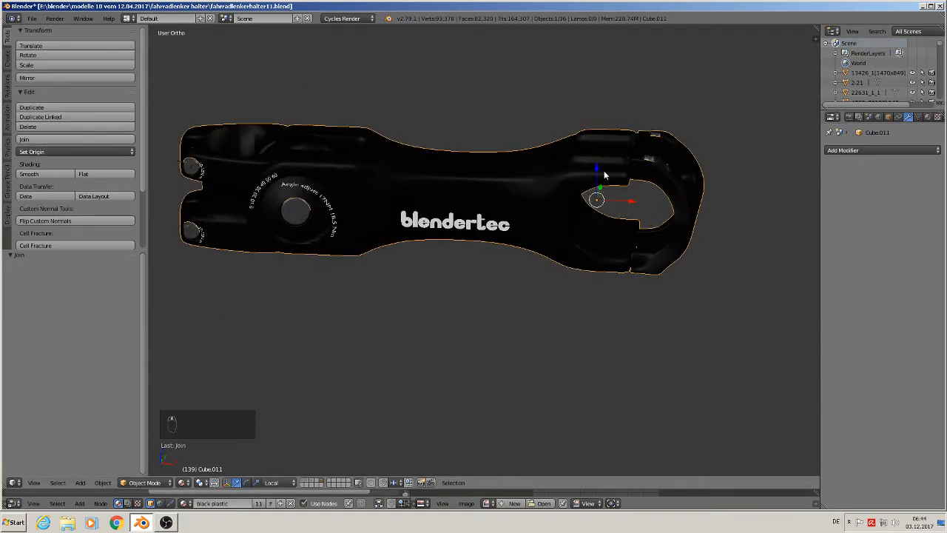
key("g")
key("z")
key("z")
left_click(606, 135)
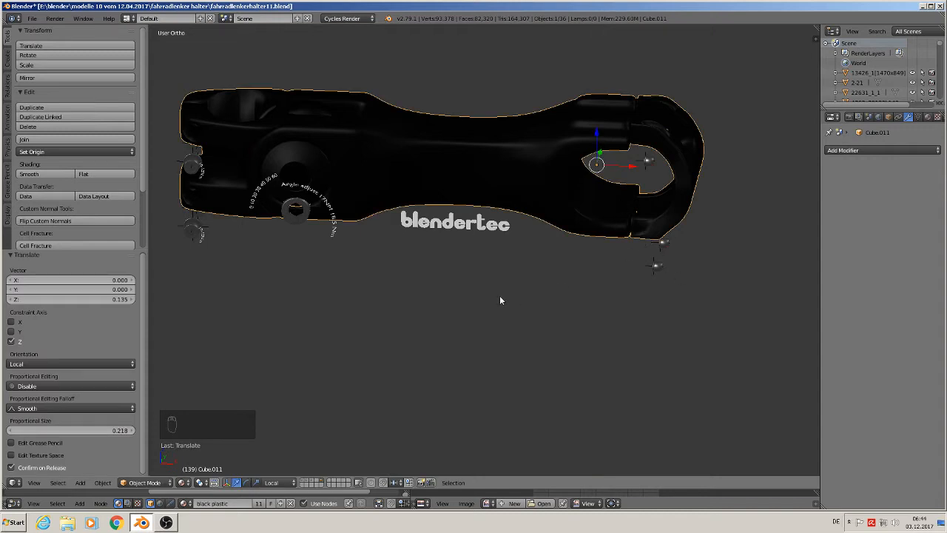
key("ctrl+z")
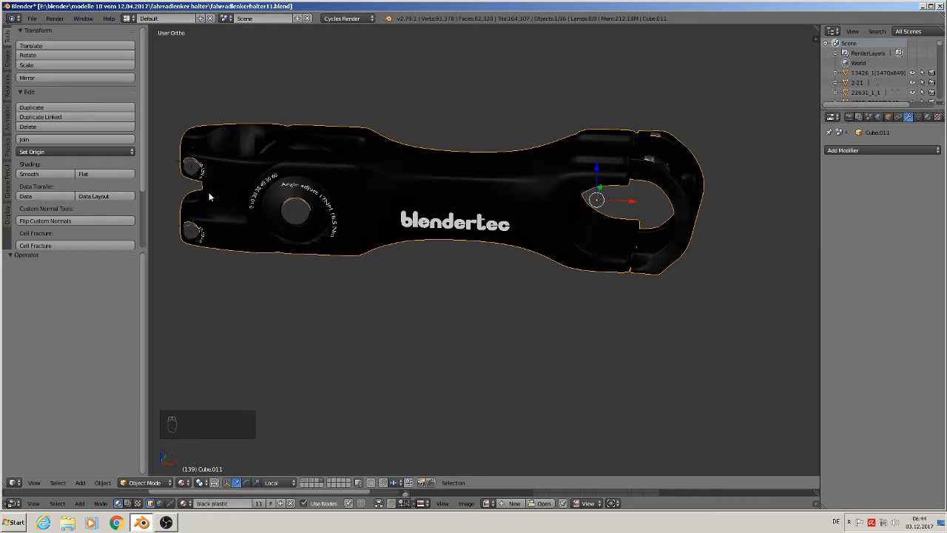
Step: Join the round silver bolt at the angle-adjust pivot into the stem body
middle_click_drag(234, 204, 319, 206)
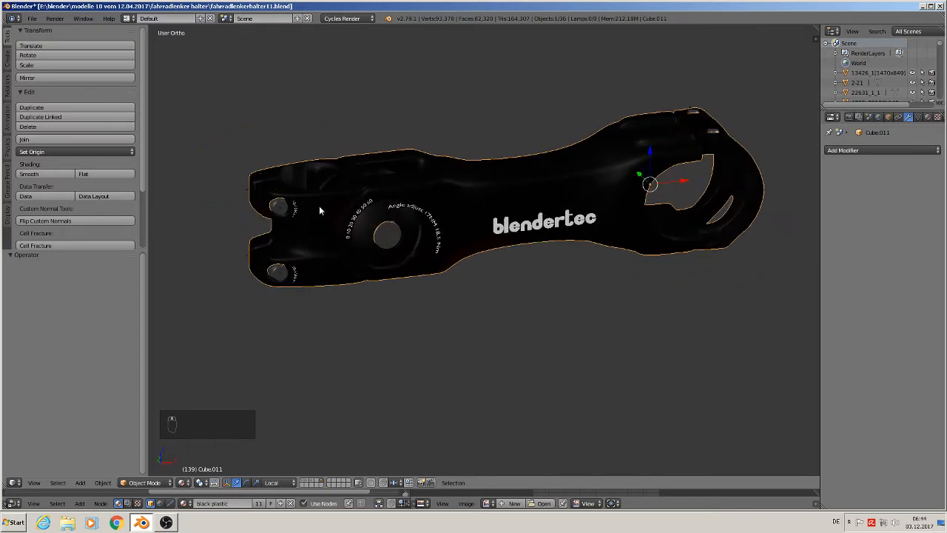
scroll(319, 206, "up", 1)
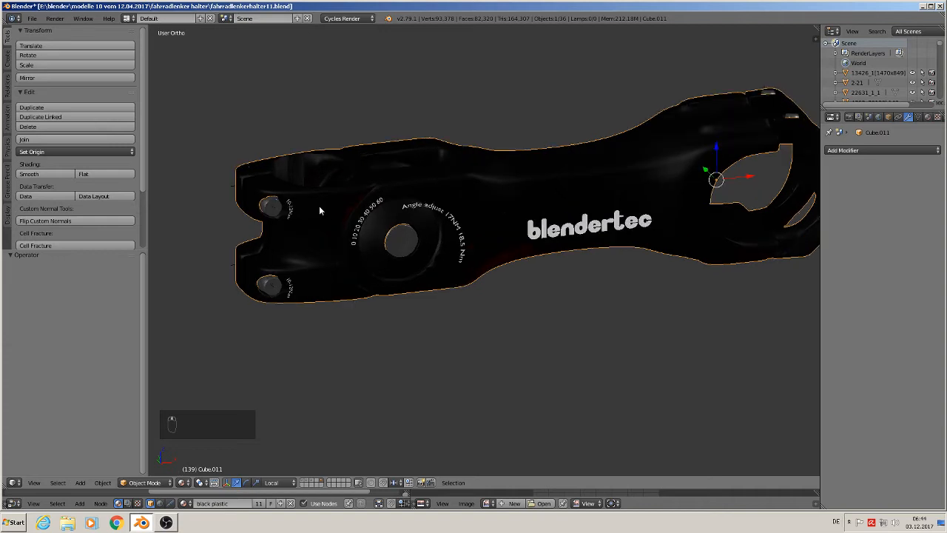
right_click(277, 210)
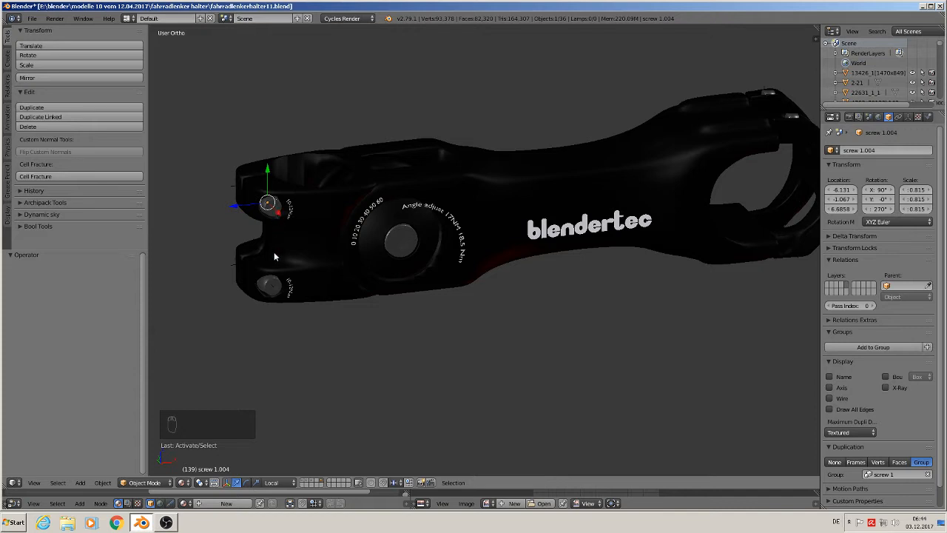
right_click(404, 252)
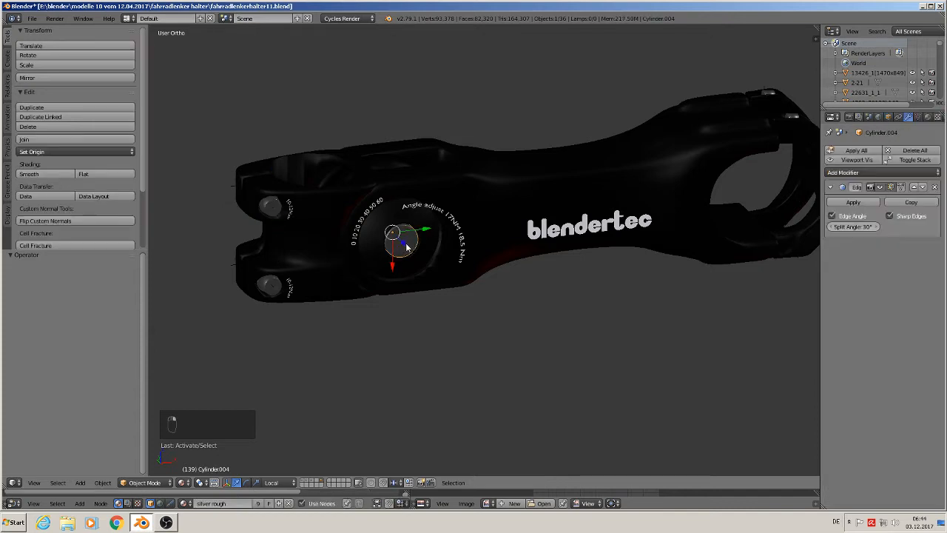
right_click(392, 217)
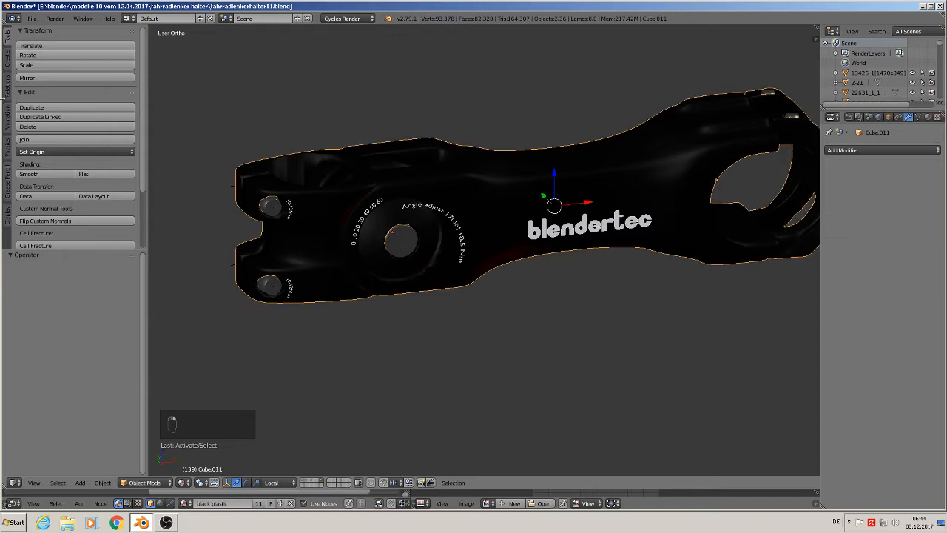
left_click(61, 140)
Step: Delete the two screw instances on the lettered side of the stem's forked end
right_click(272, 206)
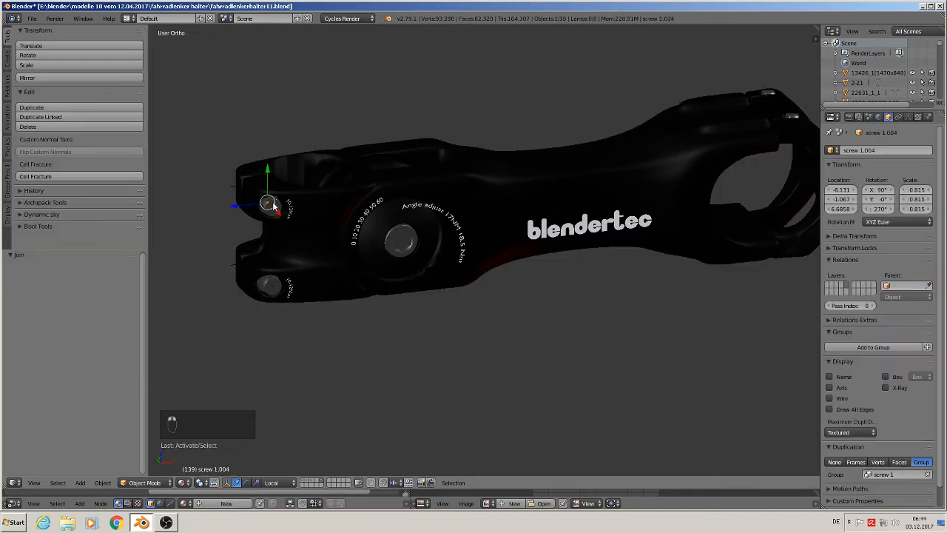
right_click(273, 290, "shift")
key("x")
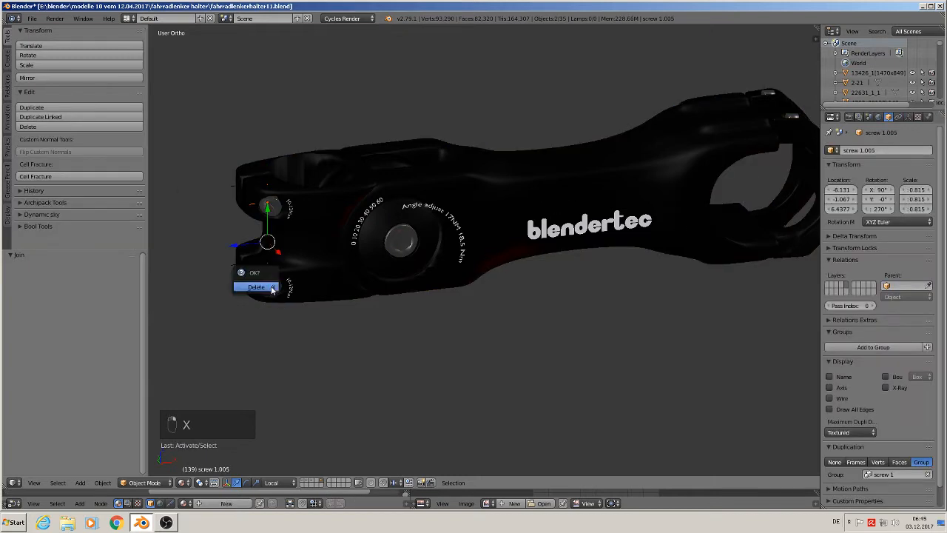
left_click(272, 289)
Step: Delete the two screw instances on the unlettered side of the stem's forked end
middle_click_drag(274, 289, 358, 290)
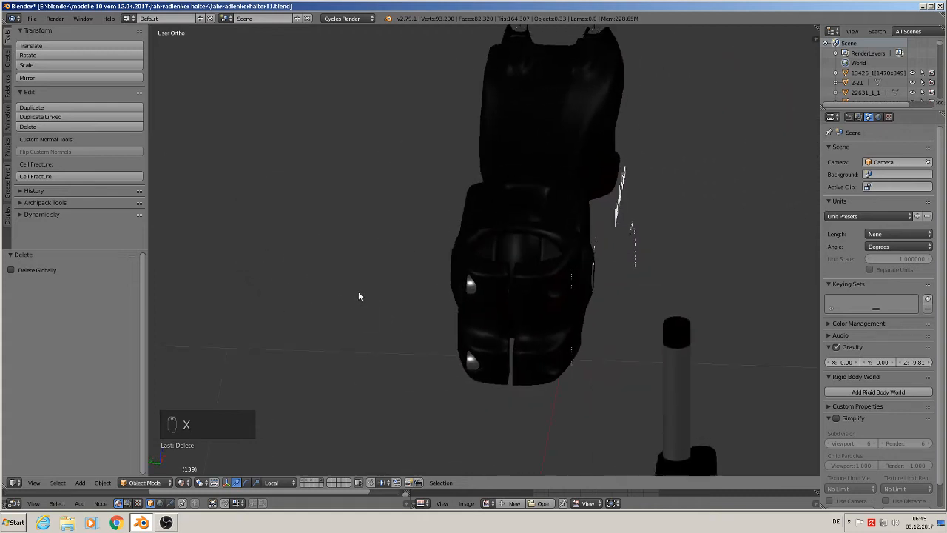
right_click(474, 274)
right_click(473, 280)
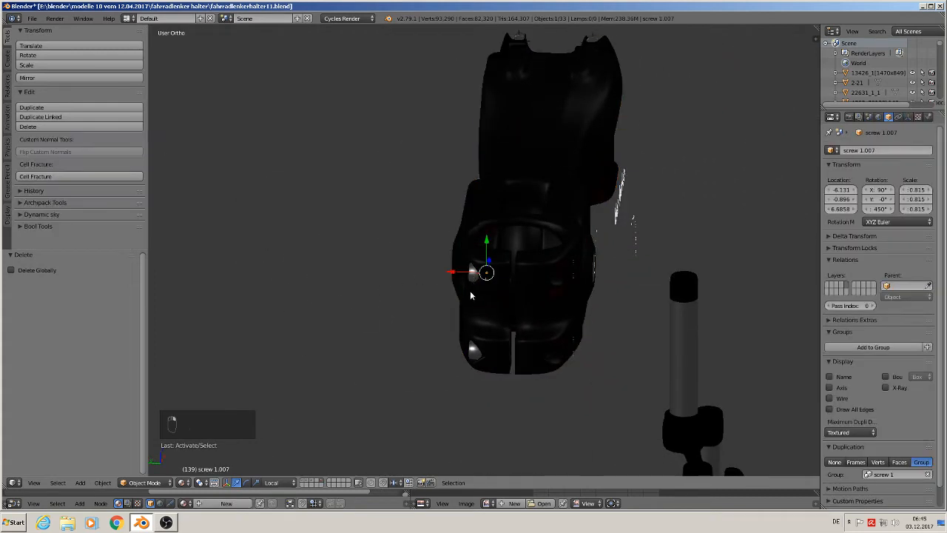
right_click(472, 357)
key("x")
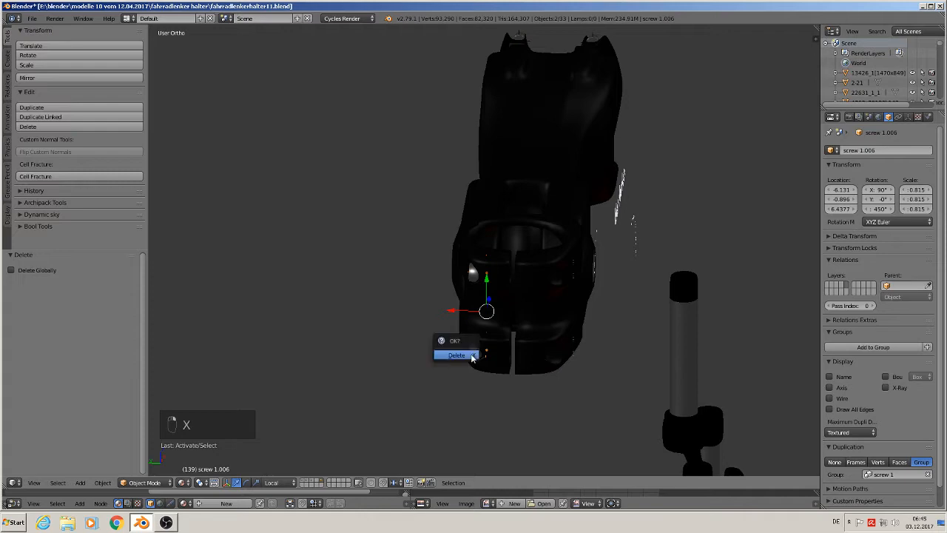
left_click(472, 357)
Step: Delete the four small screw instances on the handlebar clamp at the other end of the stem
middle_click_drag(592, 296, 468, 173)
scroll(469, 174, "up", 1)
right_click(470, 171)
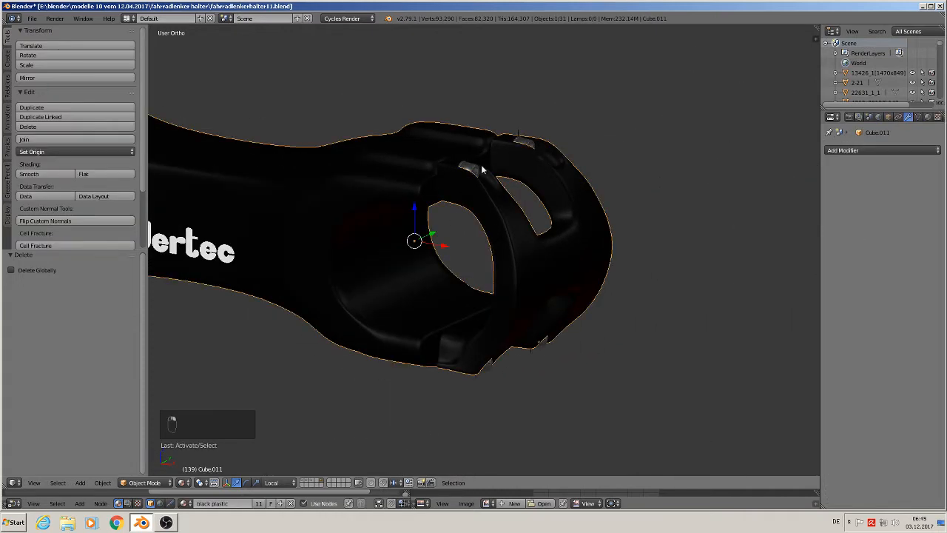
right_click(471, 171)
right_click(527, 137, "shift")
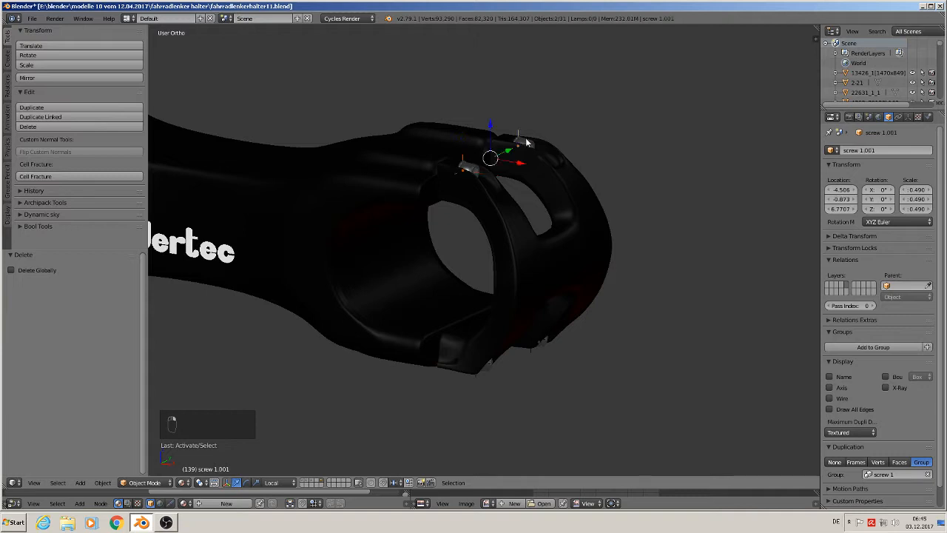
middle_click_drag(497, 352, 483, 330)
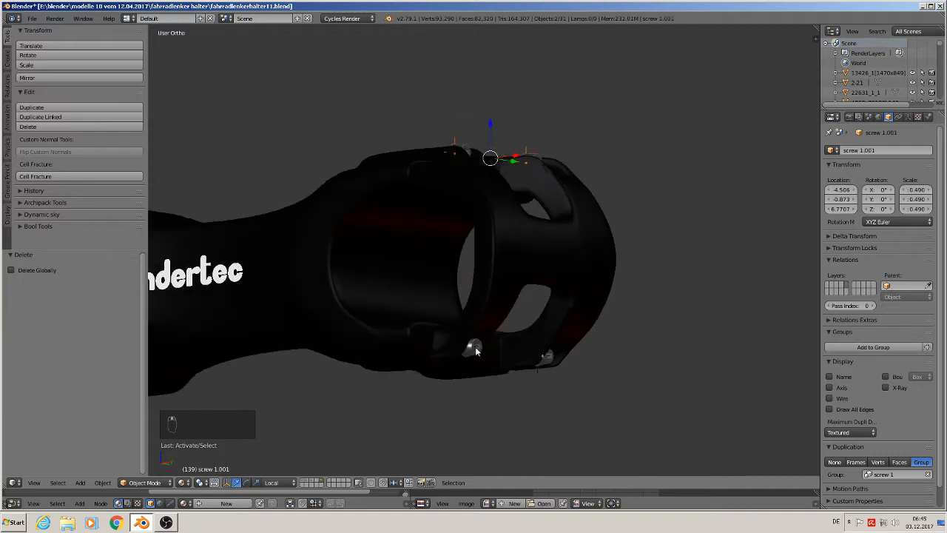
right_click(474, 349, "shift")
right_click(548, 359, "shift")
key("x")
left_click(549, 360)
Step: Look over the stem, suspension fork and bicycle frame in front view
scroll(403, 361, "down", 4)
middle_click_drag(347, 342, 528, 318, "shift")
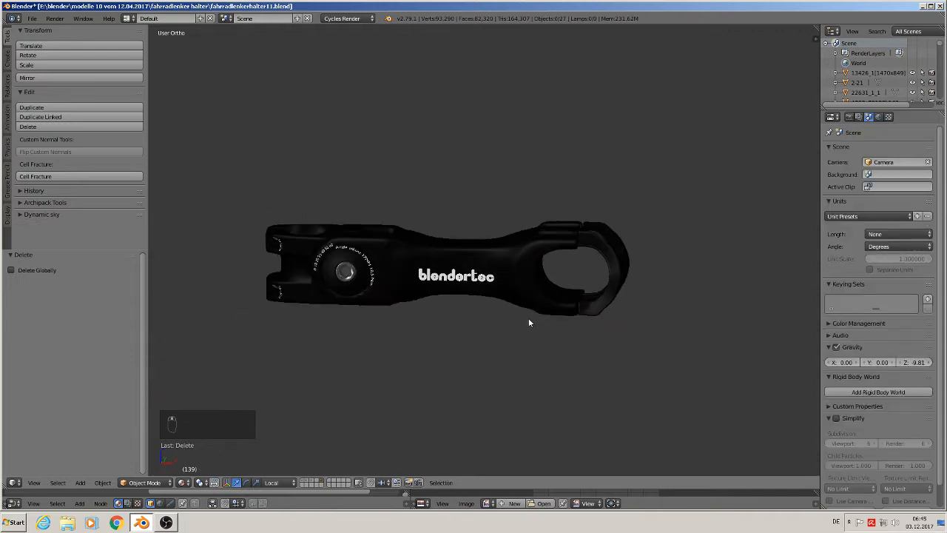
scroll(469, 311, "down", 2)
middle_click_drag(385, 319, 545, 260, "shift")
scroll(518, 270, "down", 3)
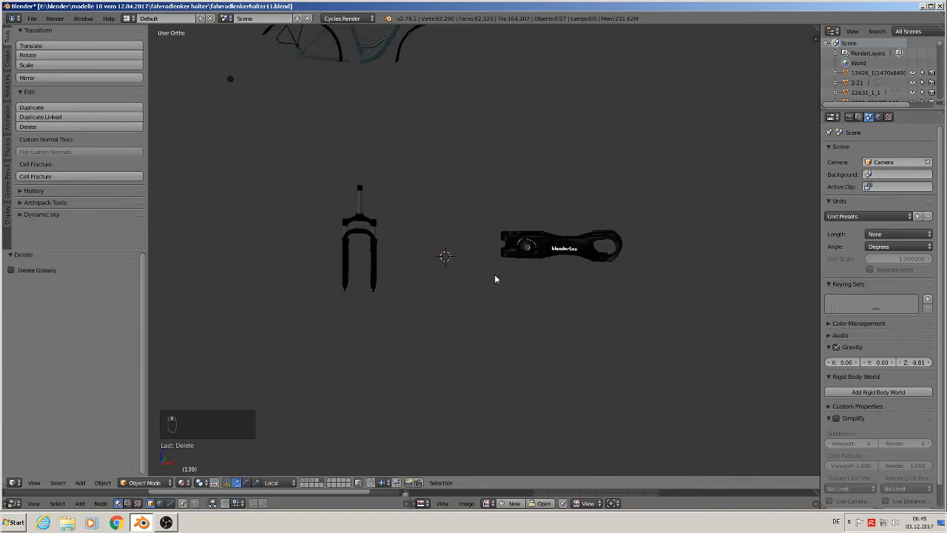
key("KP_1")
scroll(407, 222, "down", 2)
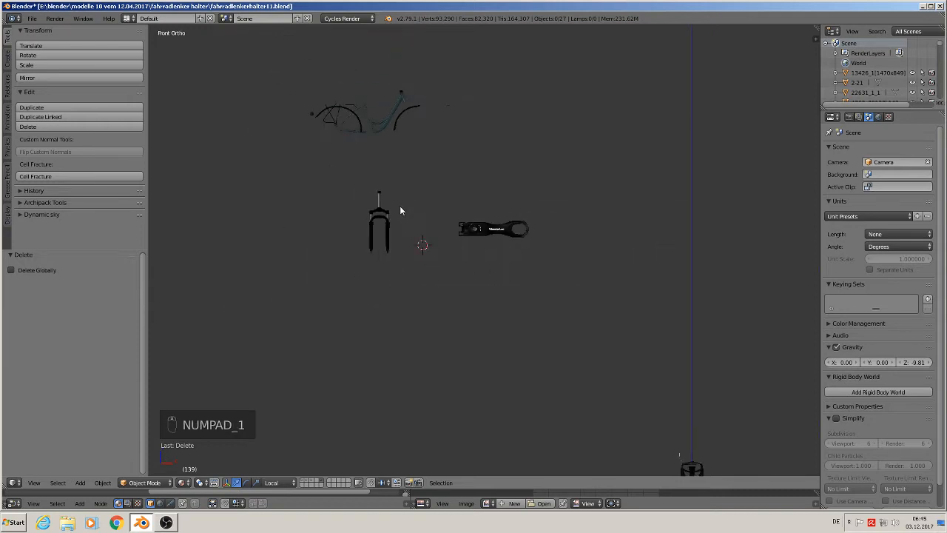
scroll(449, 211, "up", 3)
scroll(451, 251, "down", 3)
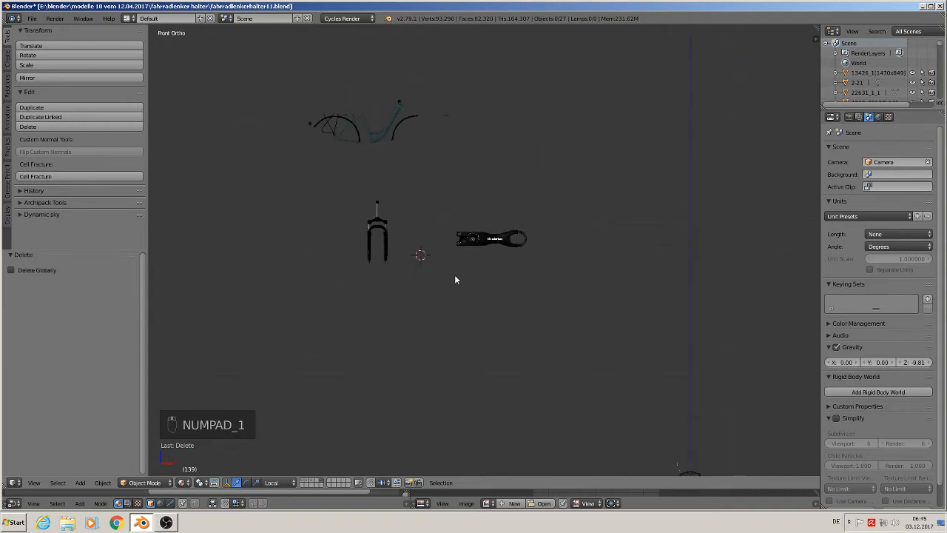
middle_click_drag(455, 278, 430, 275, "shift")
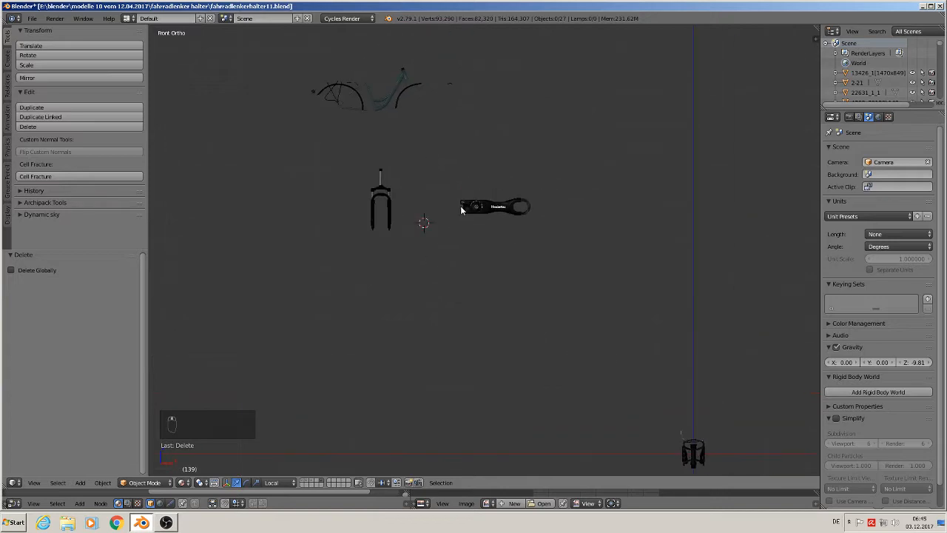
scroll(461, 210, "up", 1)
scroll(460, 211, "up", 5)
Step: Examine the joined stem's mesh in Edit Mode with all of its geometry selected
right_click(587, 192)
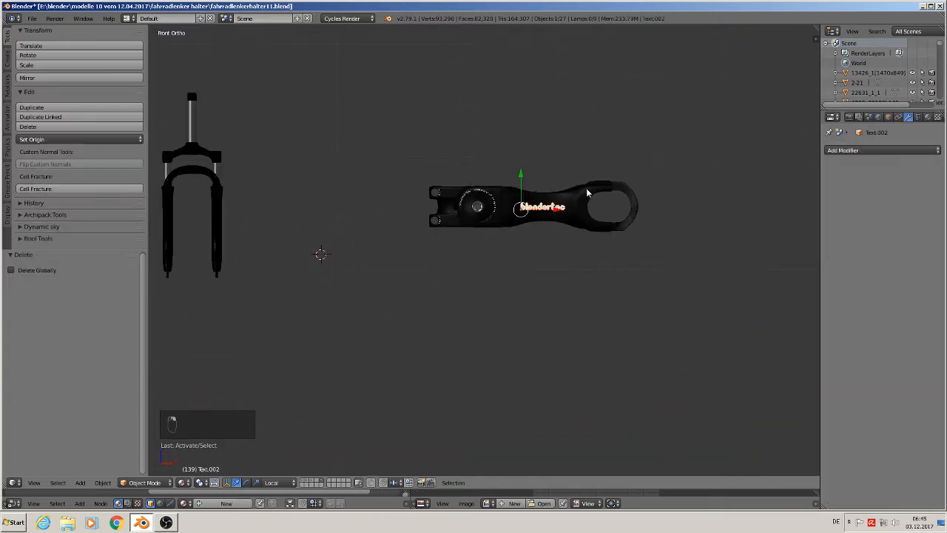
key("Tab")
scroll(586, 192, "up", 5)
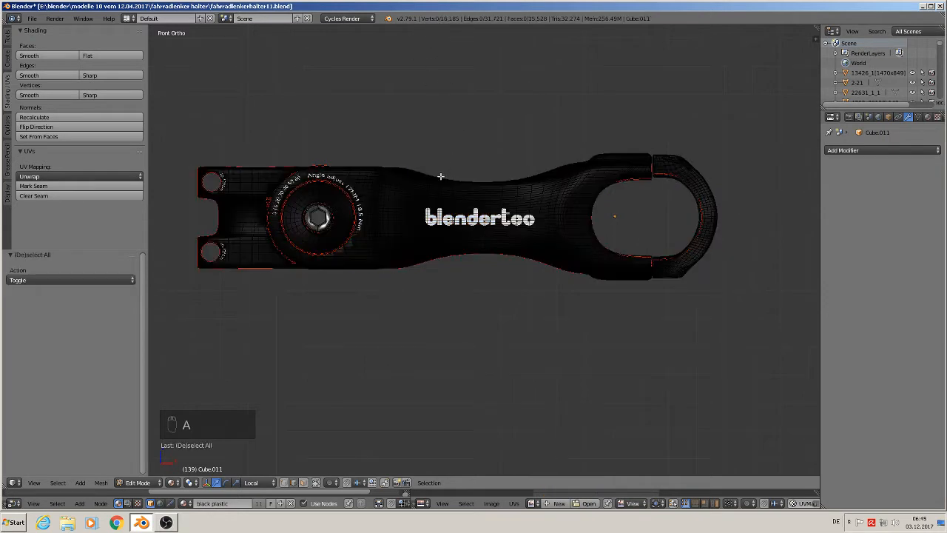
key("a")
key("Tab")
scroll(446, 196, "down", 3)
scroll(446, 197, "up", 4)
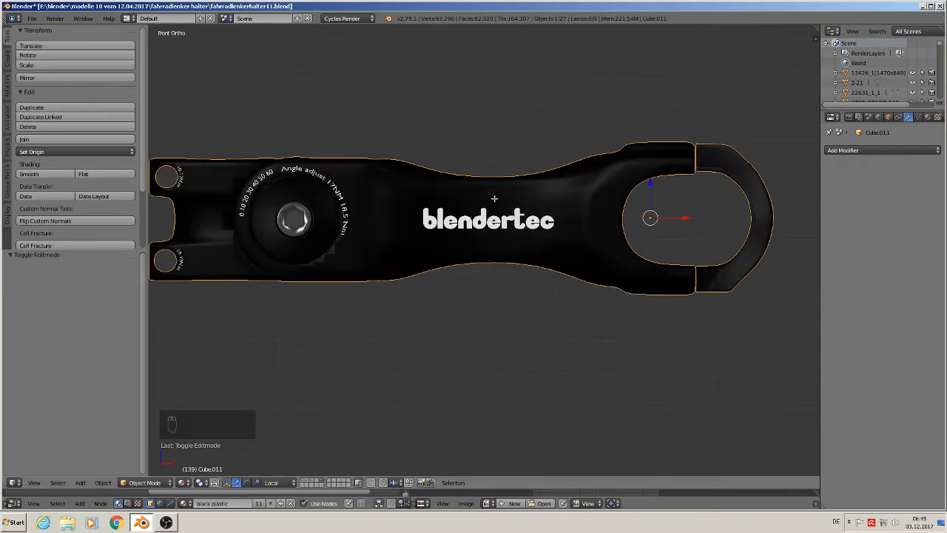
key("Tab")
key("a")
key("a")
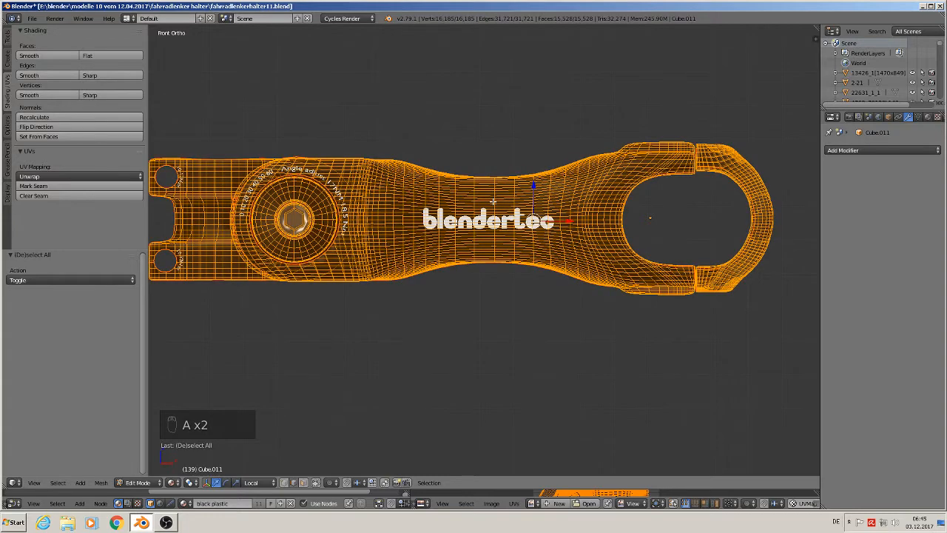
Step: Try a Decimate modifier on the stem using Un-Subdivide with 1 iteration, inspect the shape and remove the modifier
key("x")
left_click(881, 149)
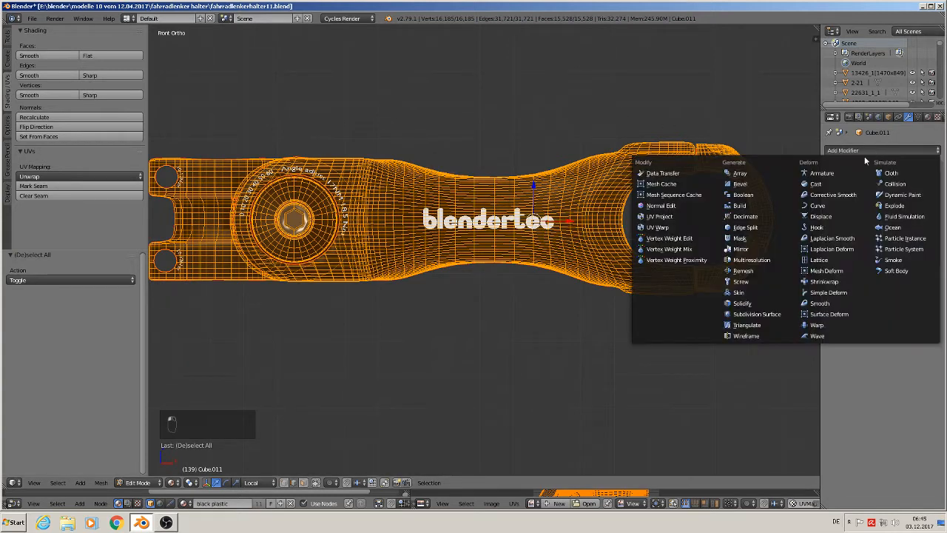
left_click(767, 222)
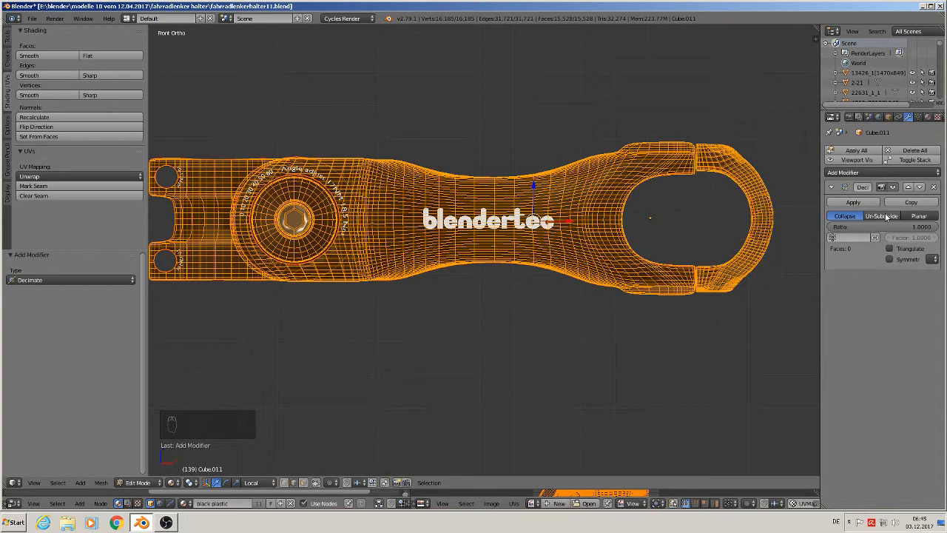
key("Tab")
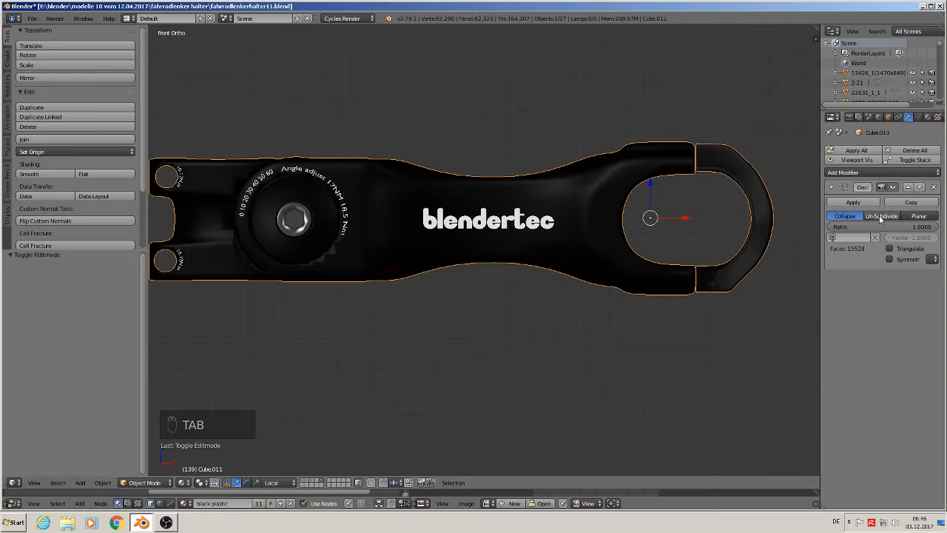
left_click(880, 216)
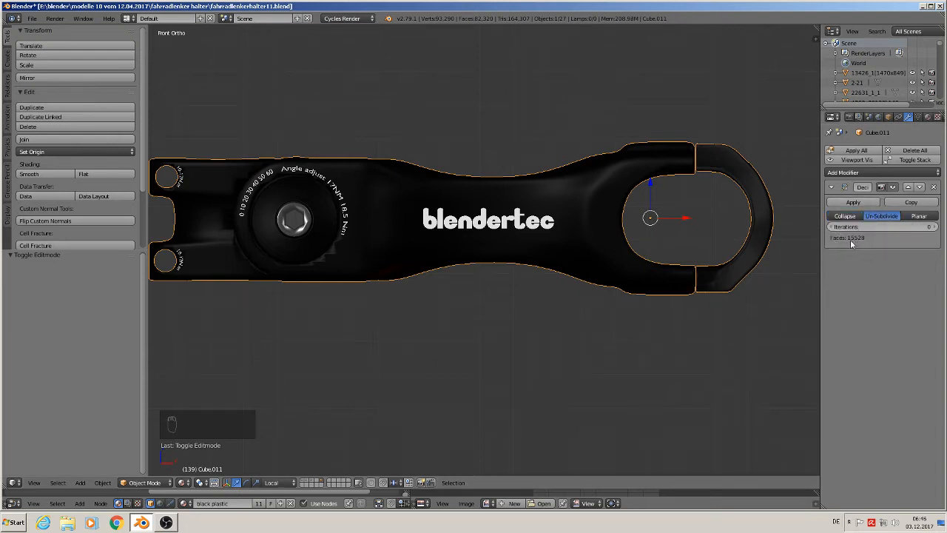
left_click(935, 228)
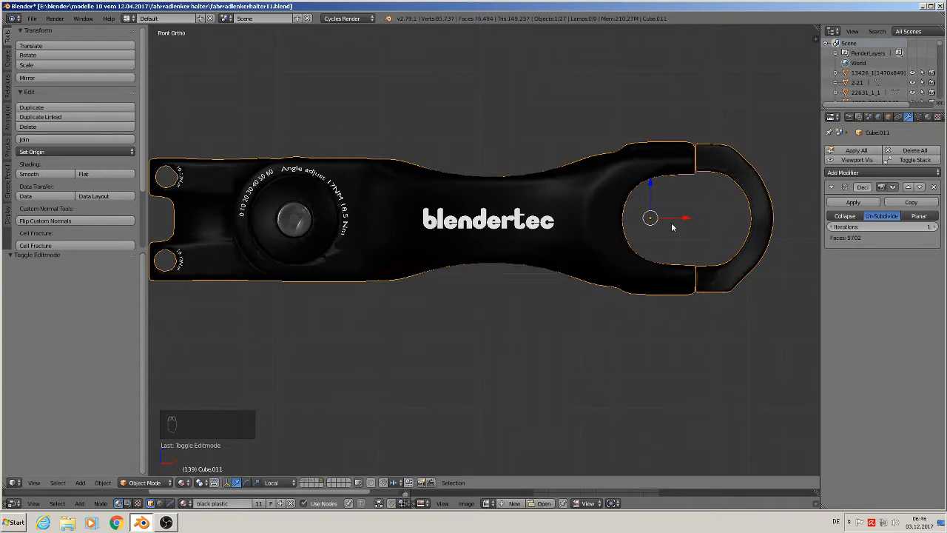
middle_click_drag(672, 223, 391, 234)
mouse_move(418, 186)
middle_mouse_down()
mouse_move(452, 197)
mouse_move(415, 198)
middle_mouse_up()
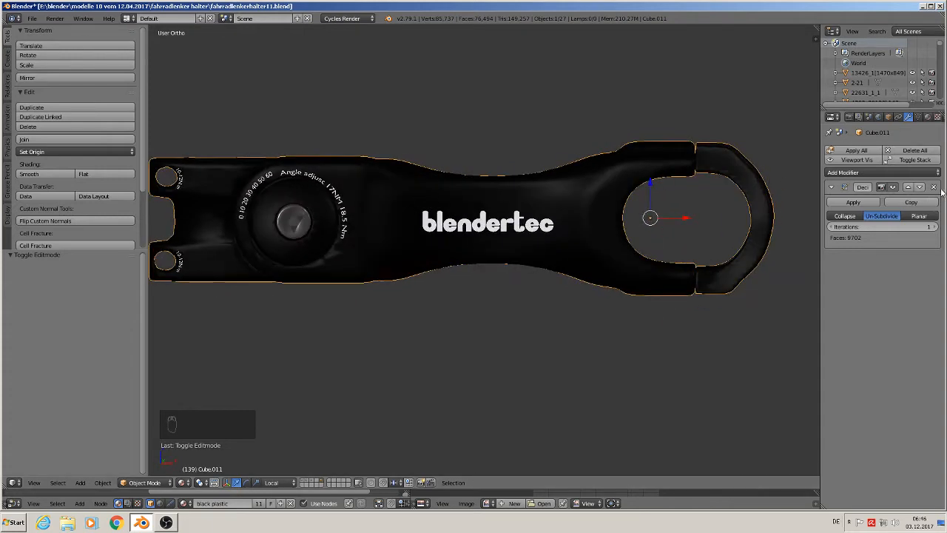
left_click(935, 186)
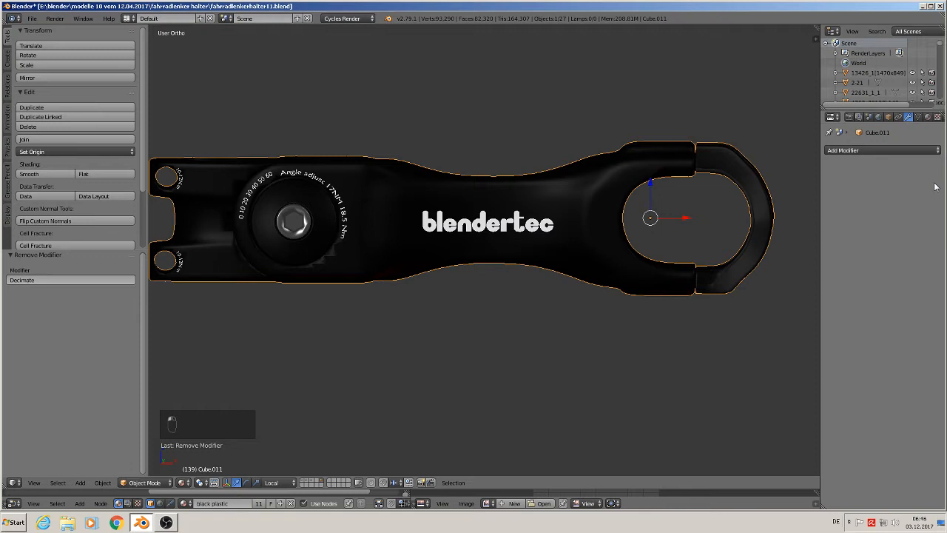
Step: Add an Edge Split modifier with a 30° split angle to the stem
left_click(847, 152)
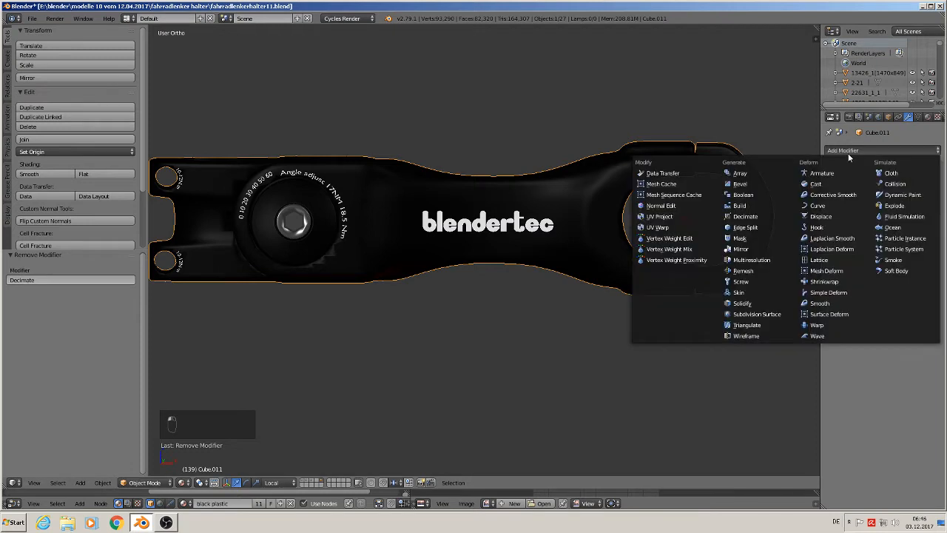
left_click(774, 229)
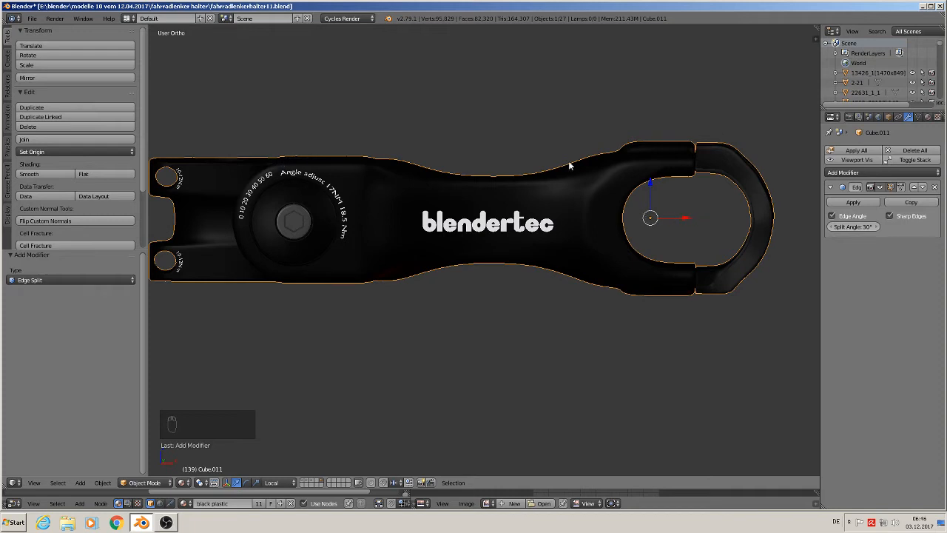
key("KP_1")
scroll(448, 245, "down", 6)
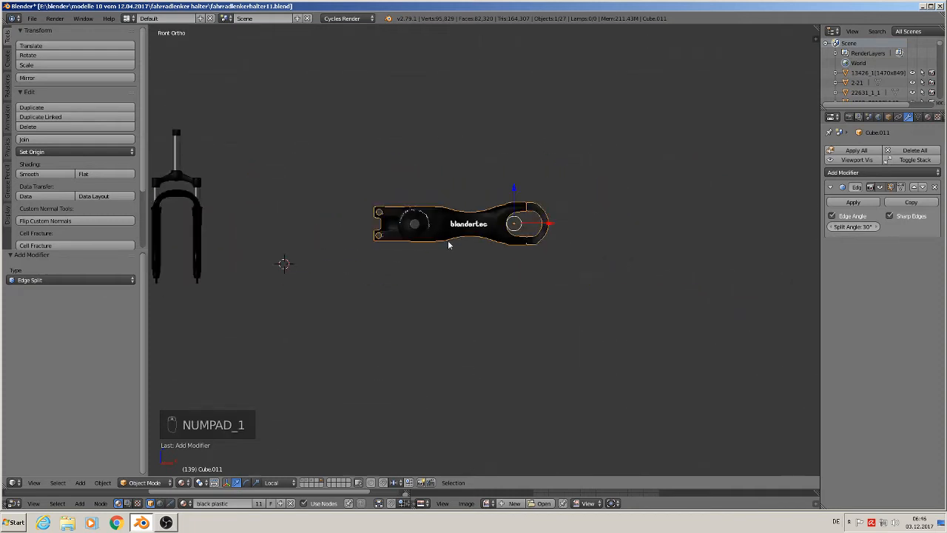
scroll(413, 237, "up", 3, "ctrl")
scroll(467, 270, "down", 5)
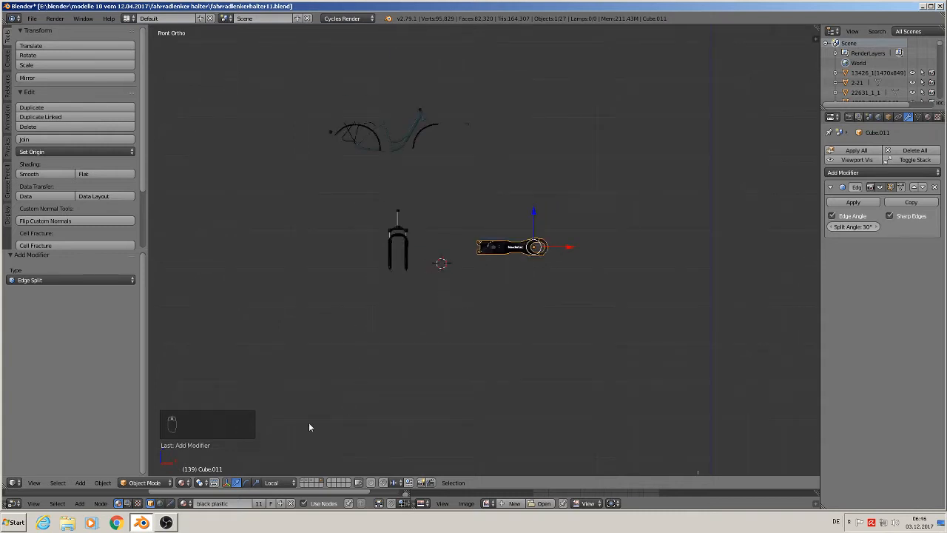
Step: Display layer 3 and locate the black brake arms stored on it
left_click(311, 481)
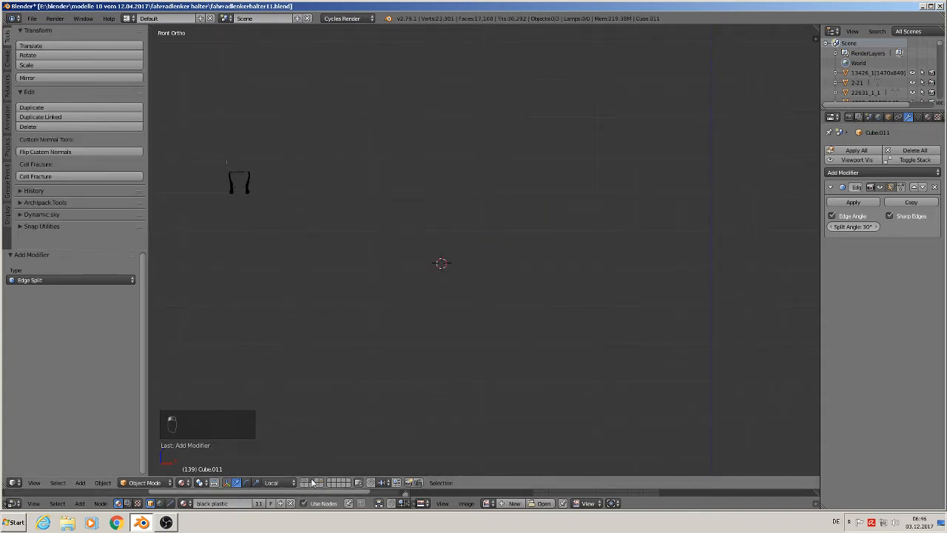
scroll(408, 374, "up", 3, "ctrl")
scroll(366, 317, "up", 2)
right_click(369, 90)
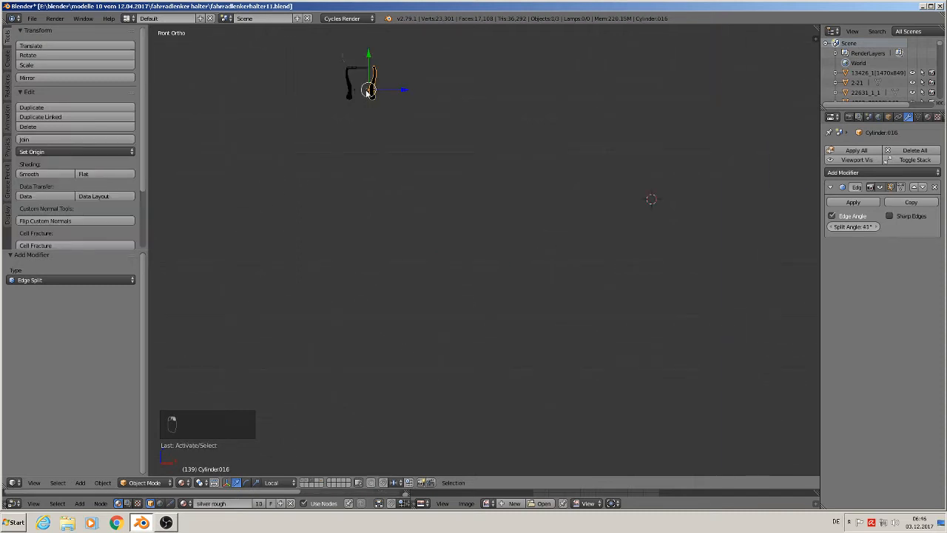
middle_click_drag(369, 106, 397, 260, "shift")
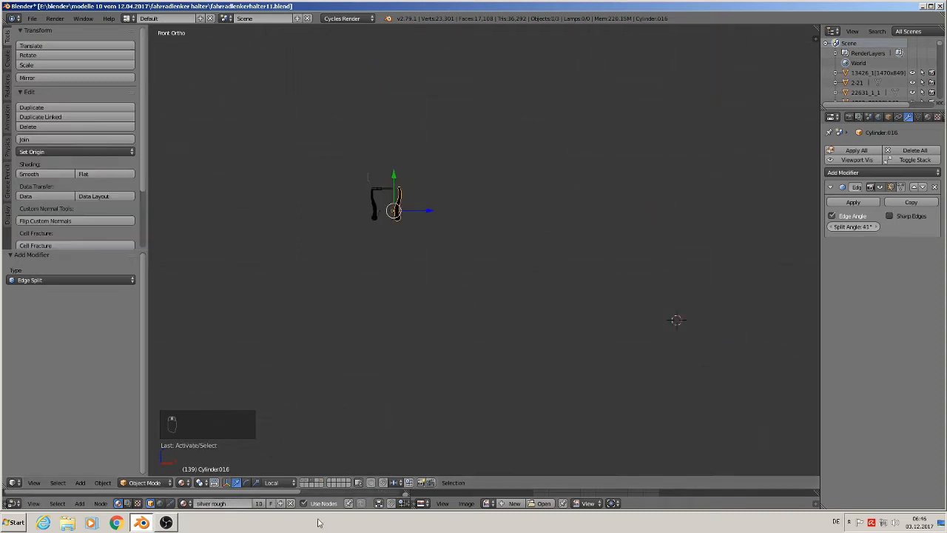
scroll(366, 317, "down", 2)
scroll(366, 317, "down", 10)
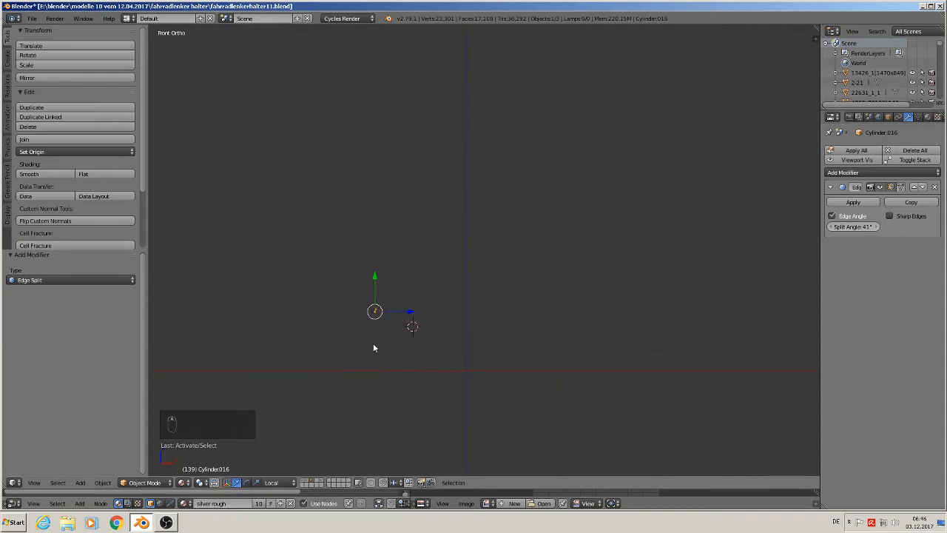
middle_click_drag(372, 357, 521, 317, "shift")
scroll(527, 307, "up", 12)
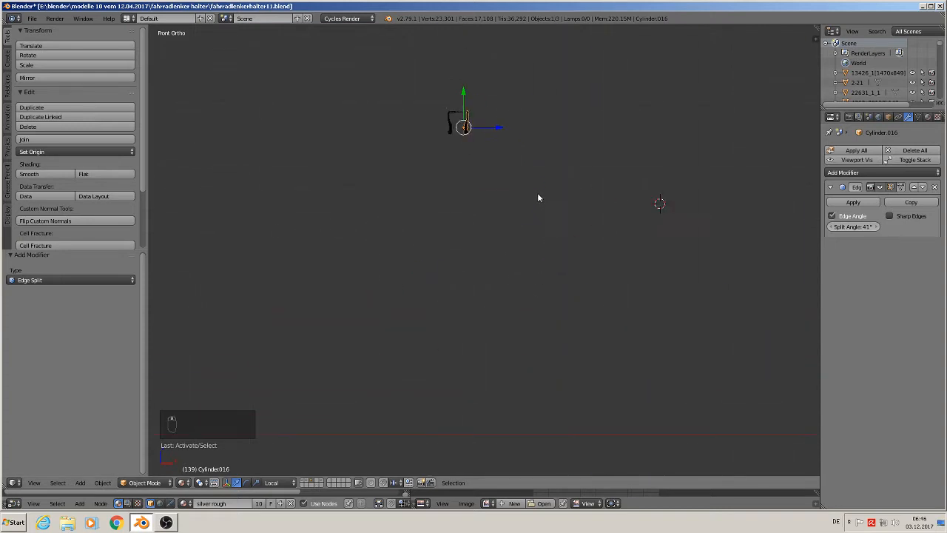
middle_click_drag(489, 194, 436, 256, "shift")
scroll(442, 225, "up", 2)
Step: Select both brake arm parts together, move them to layer 2 and display that layer
key("a")
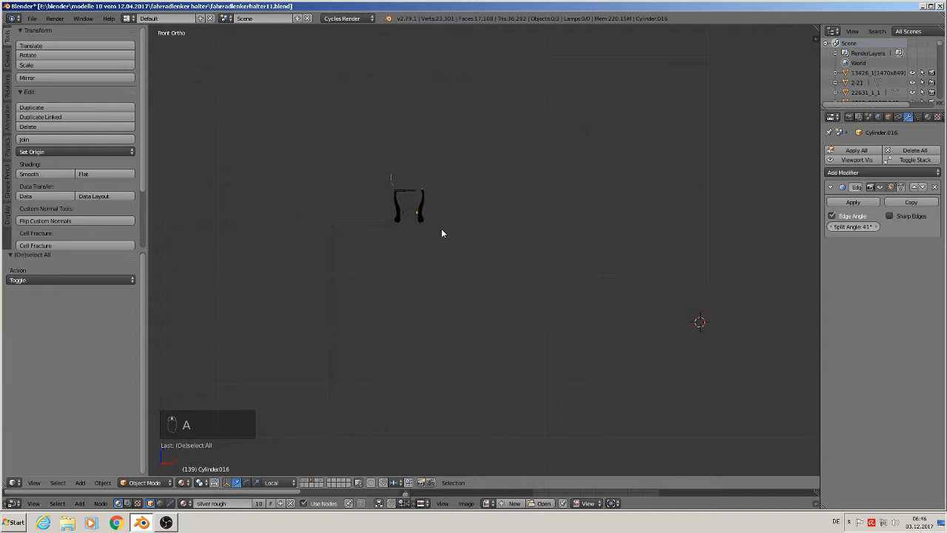
key("b")
left_click_drag(451, 235, 339, 151)
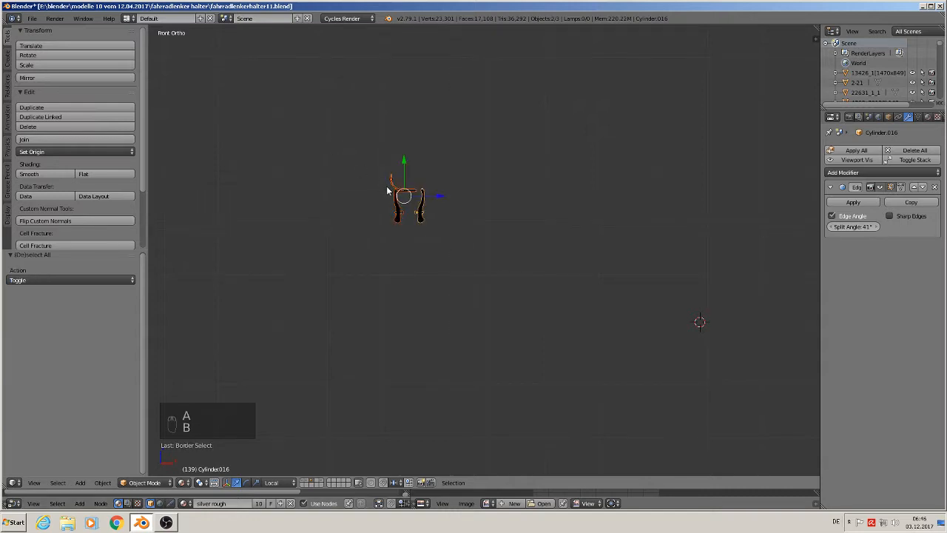
key("x")
key("m")
left_click(507, 235)
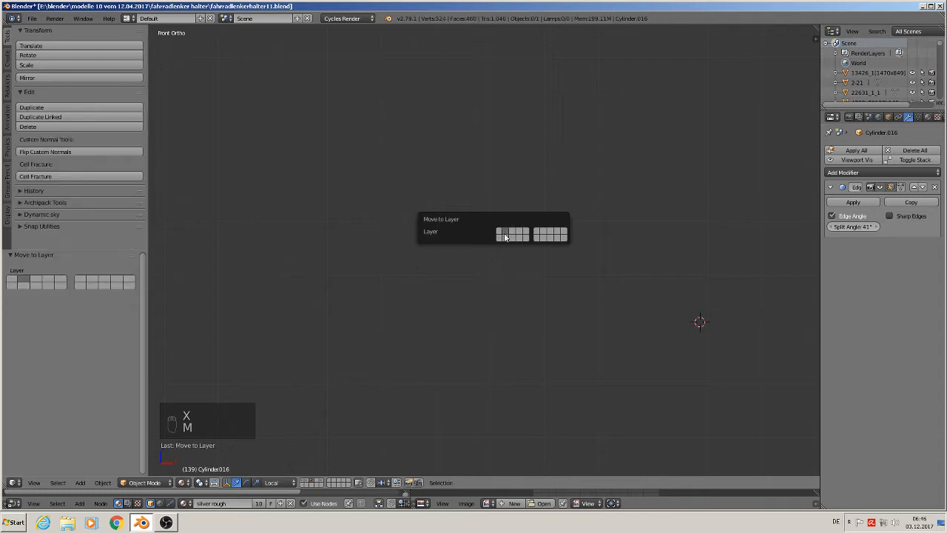
left_click(305, 478)
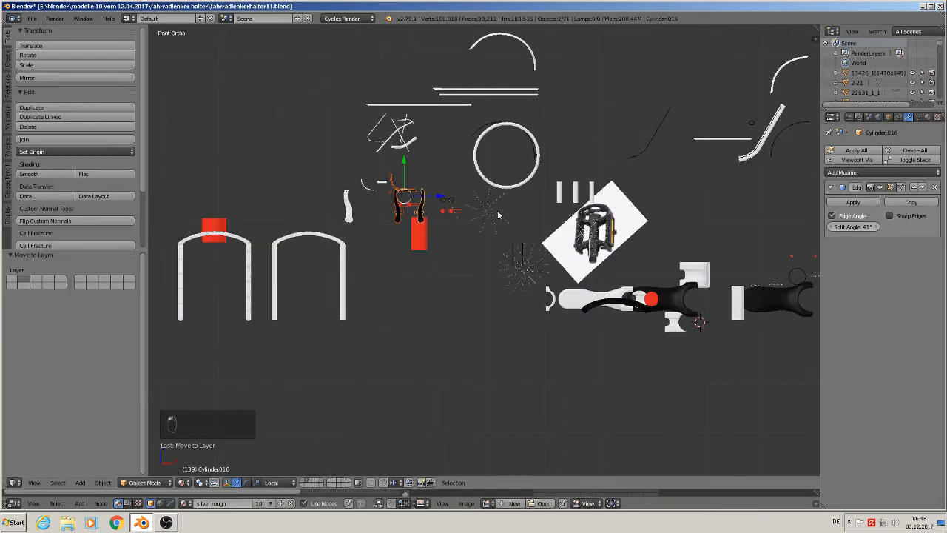
Step: Examine the parts stored on layer 2, from the brake arms and pedal to the black stem bodies and clamps
scroll(515, 246, "up", 4)
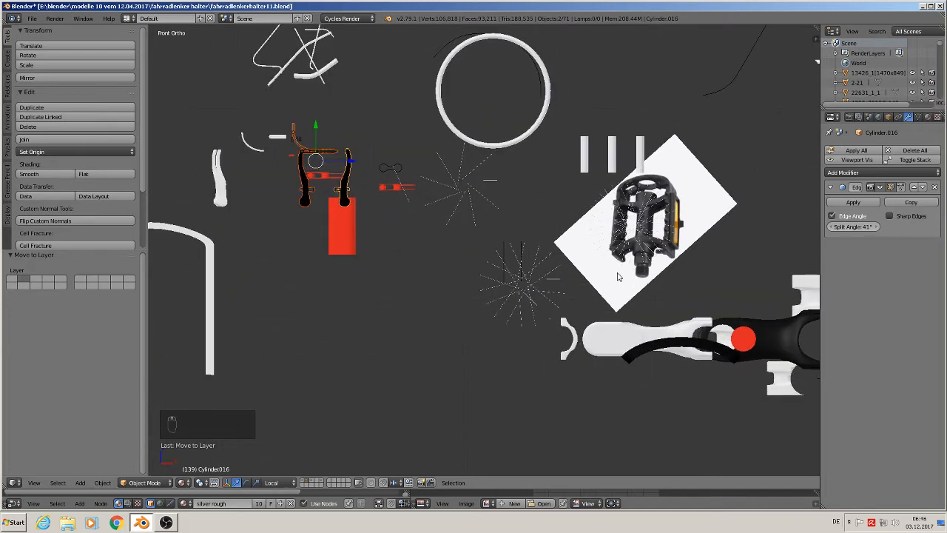
scroll(582, 333, "down", 1)
scroll(444, 296, "up", 5)
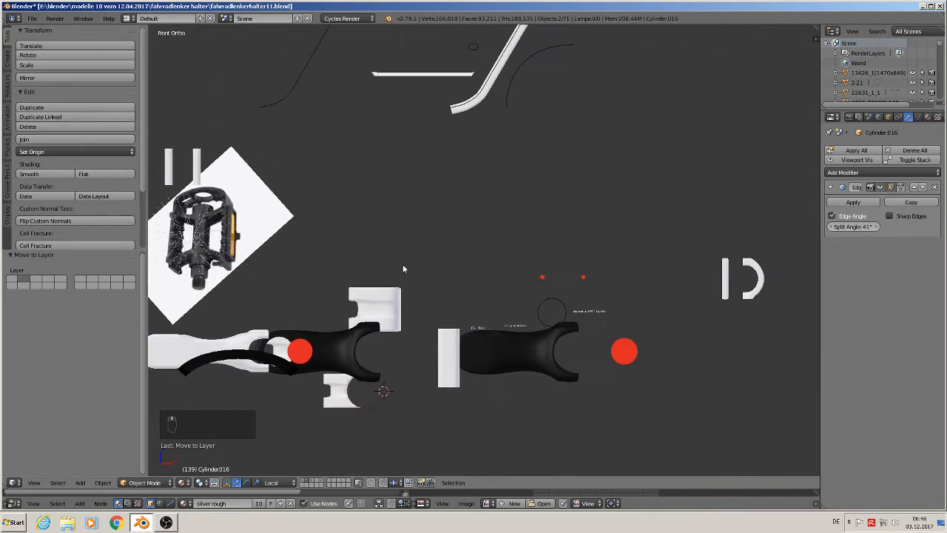
middle_click_drag(739, 298, 560, 234, "shift")
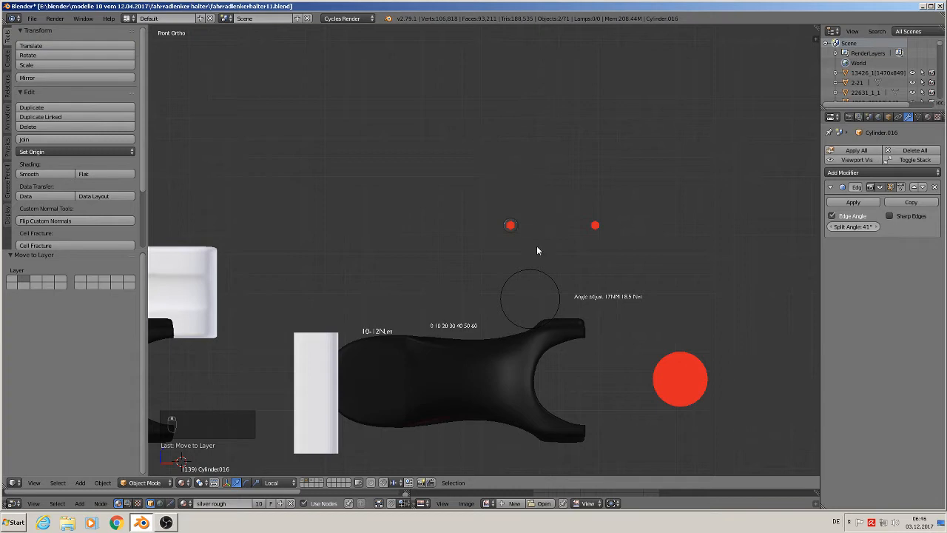
middle_click_drag(485, 291, 608, 170, "shift")
middle_click_drag(388, 280, 631, 156, "shift")
scroll(517, 187, "down", 1)
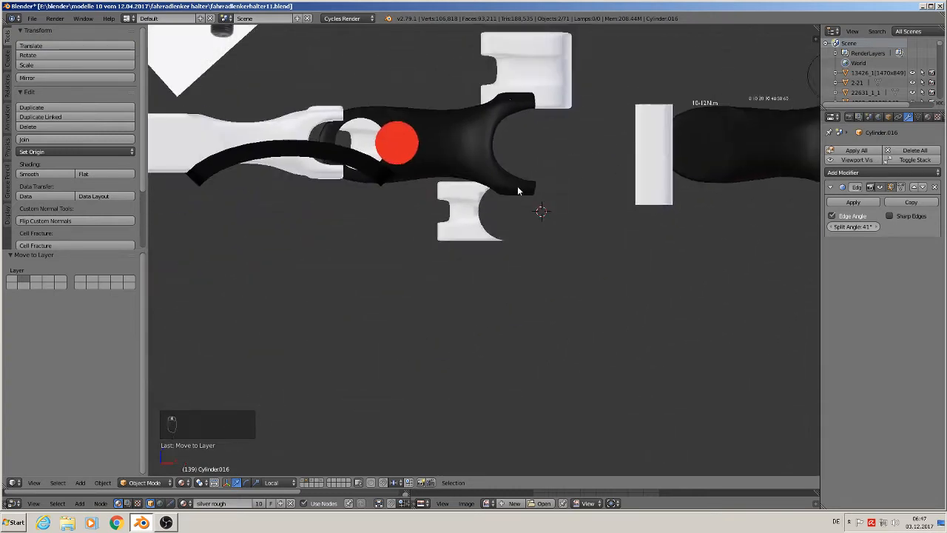
middle_click_drag(518, 188, 520, 325)
scroll(431, 216, "down", 4)
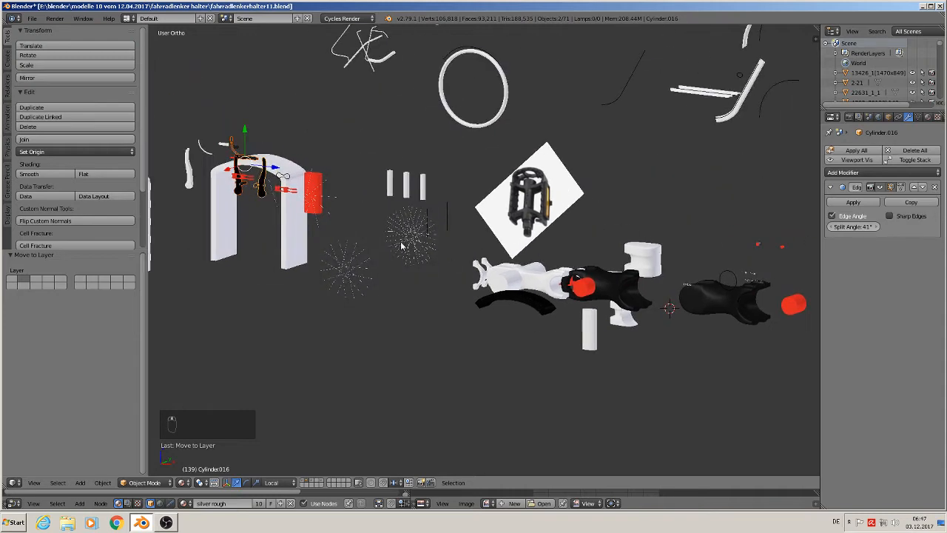
middle_click_drag(401, 246, 472, 313, "shift")
scroll(282, 185, "up", 8)
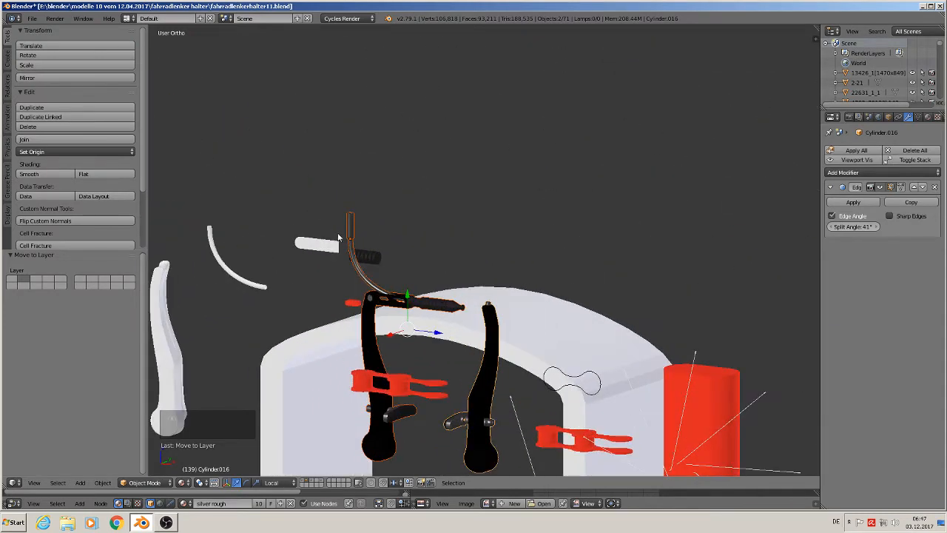
scroll(338, 237, "down", 8)
middle_click_drag(421, 226, 241, 179, "shift")
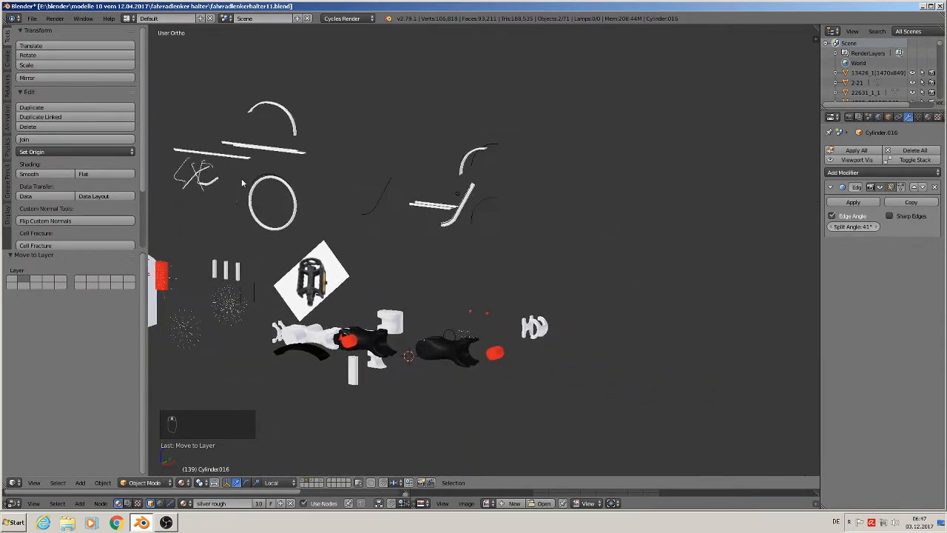
scroll(474, 300, "up", 9)
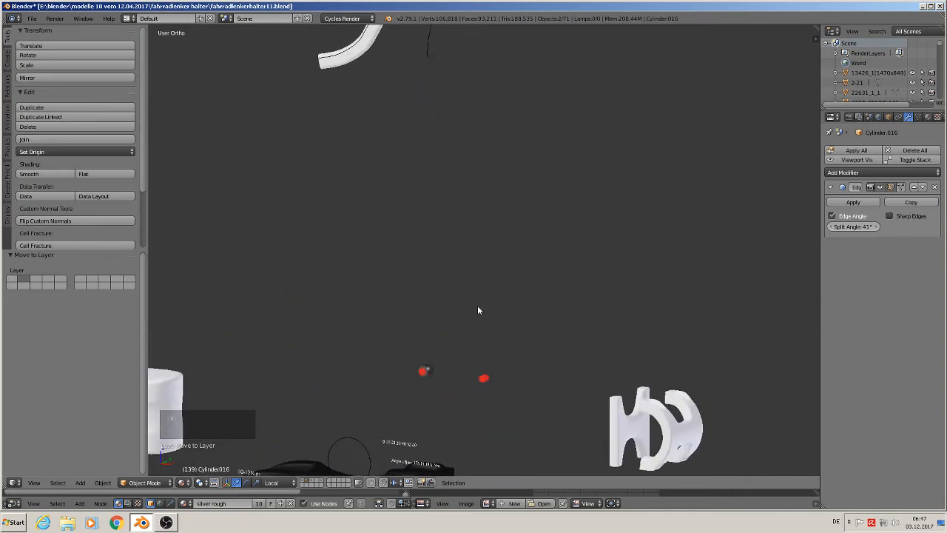
middle_click_drag(491, 402, 697, 174, "shift")
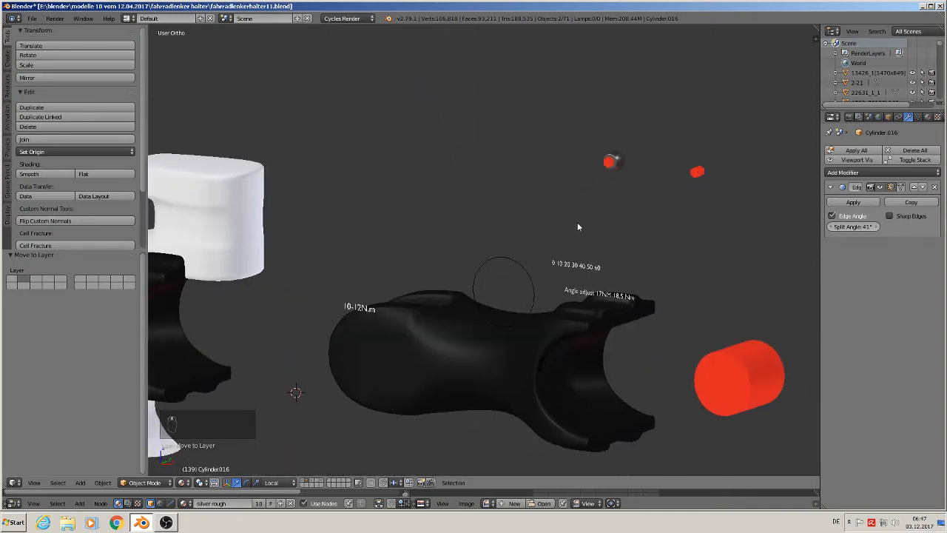
middle_click_drag(578, 227, 673, 174, "shift")
Step: Move the black stem body clear of the white stem parts and shift the red cylinder 0.685 along its local Z axis
right_click(360, 206)
middle_click_drag(317, 216, 348, 318)
left_click_drag(310, 193, 322, 92)
right_click(240, 276)
left_click_drag(209, 291, 806, 437)
Step: Inspect the separated stem parts and the rest of layer 2 from other angles
middle_click_drag(399, 414, 365, 311)
scroll(365, 312, "down", 1)
middle_click_drag(368, 368, 683, 131, "shift")
scroll(641, 173, "down", 4)
middle_click_drag(606, 178, 613, 156)
scroll(940, 89, "down", 5)
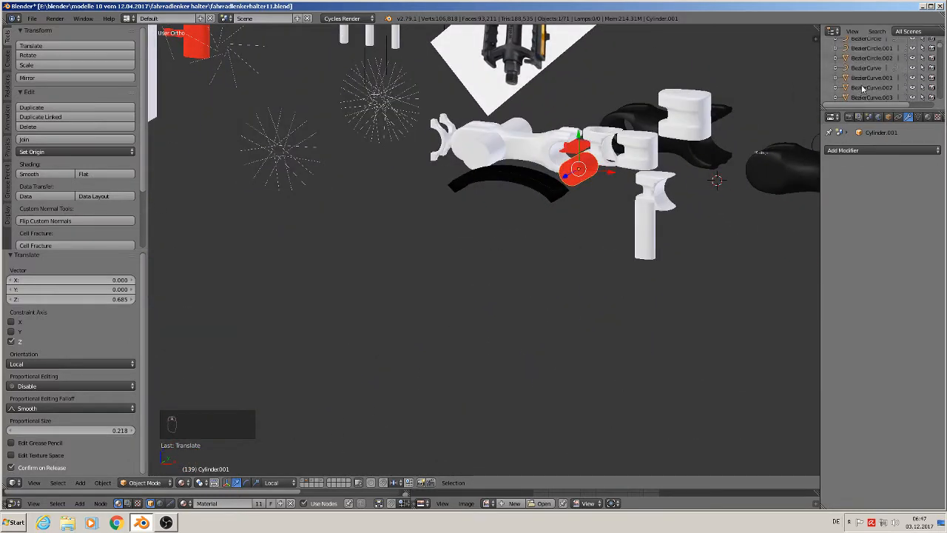
scroll(694, 234, "down", 3)
middle_click_drag(620, 252, 523, 287, "shift")
middle_click_drag(593, 271, 641, 270)
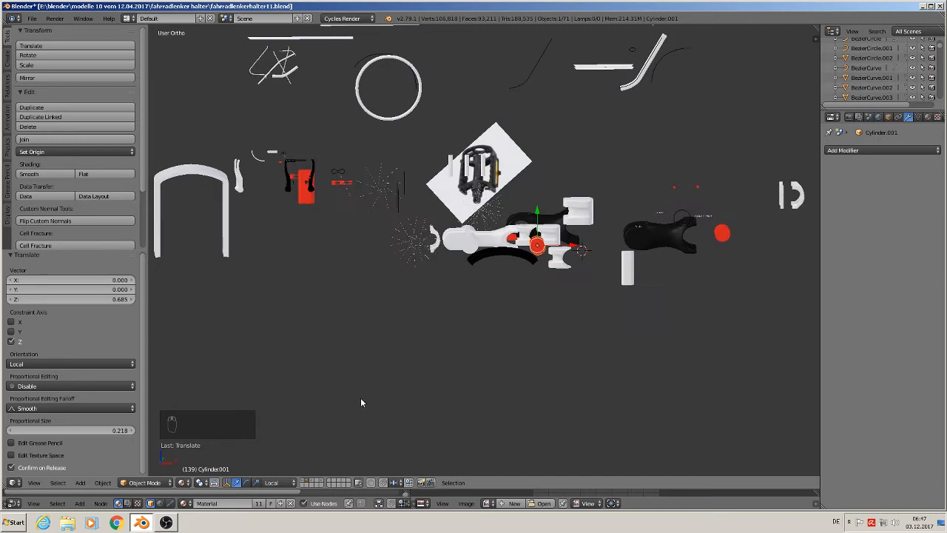
Step: Display layer 3, select the tapered screw stored there, move it to layer 2 and display layer 2
left_click(313, 483)
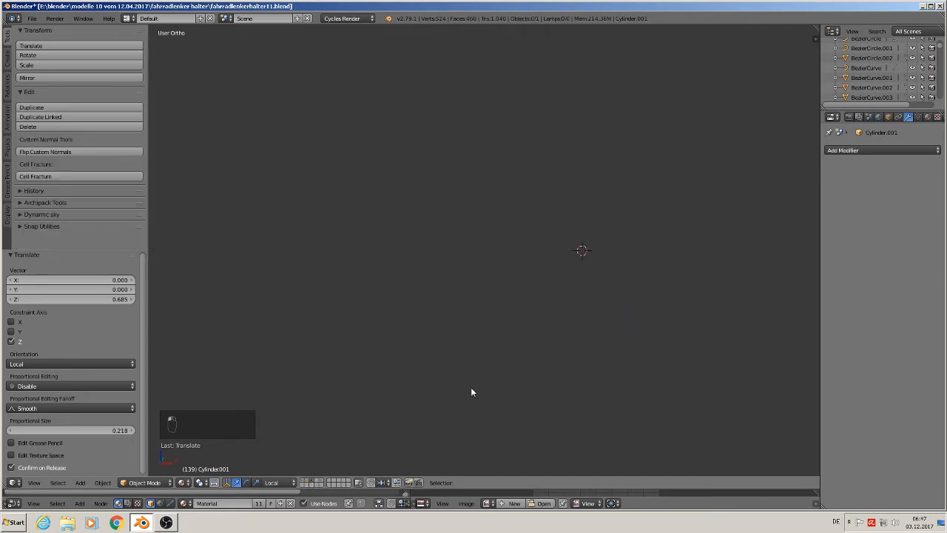
middle_click_drag(472, 392, 511, 391)
key("a")
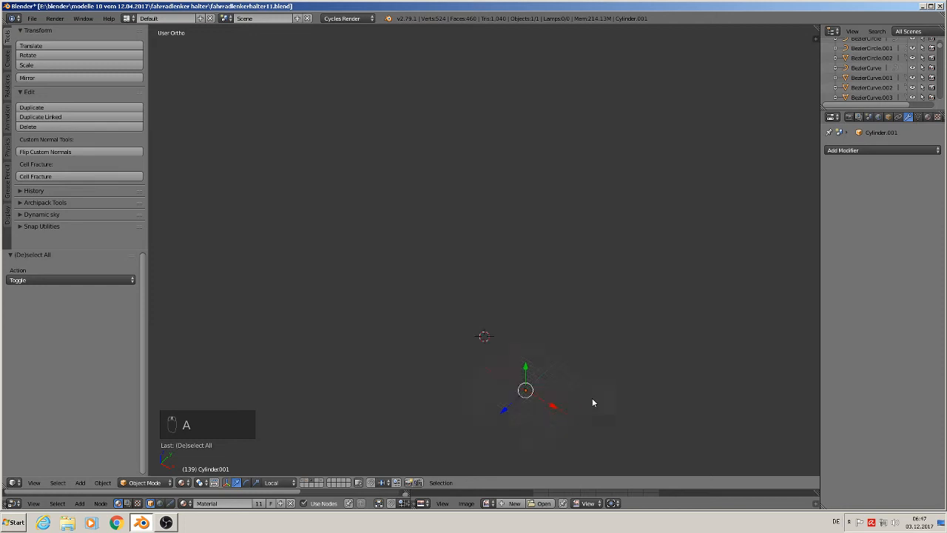
key("KP_Decimal")
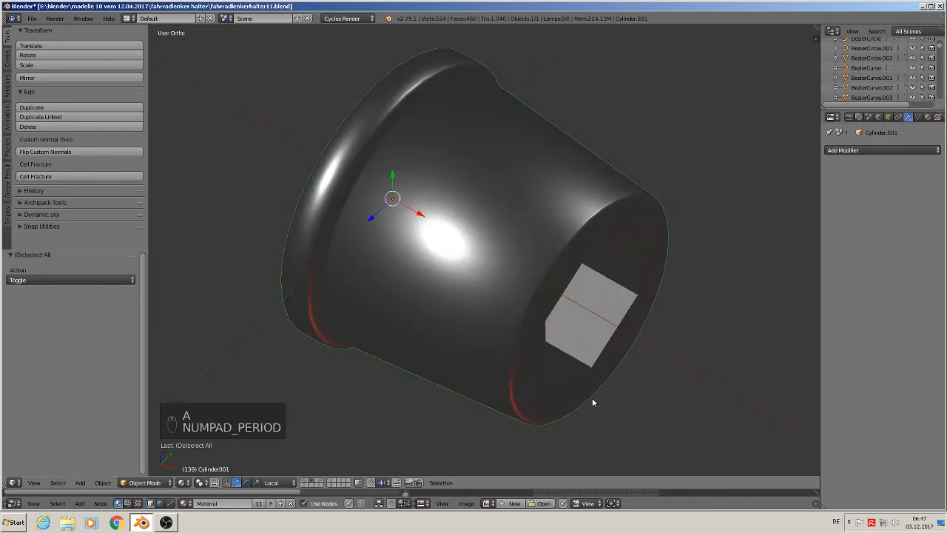
scroll(562, 385, "down", 4)
middle_click_drag(541, 374, 585, 307)
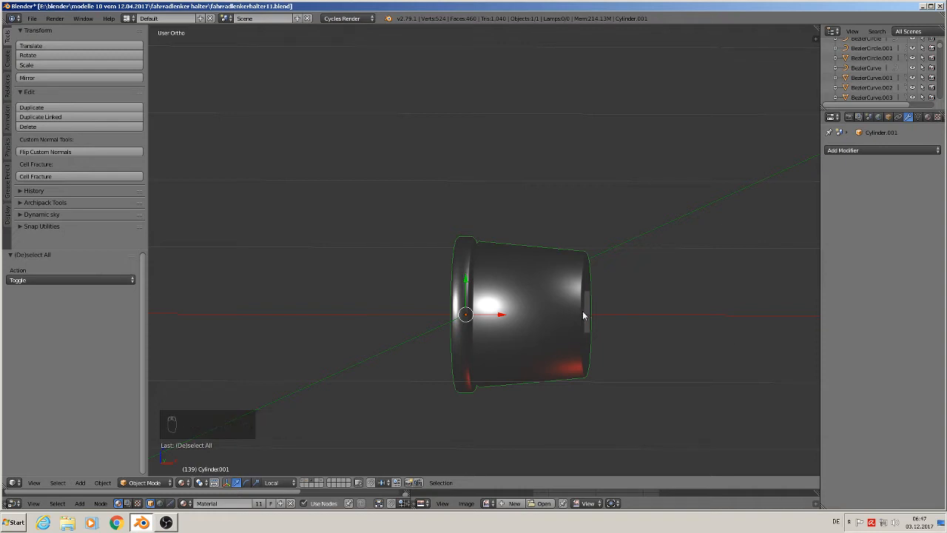
key("m")
left_click(666, 331)
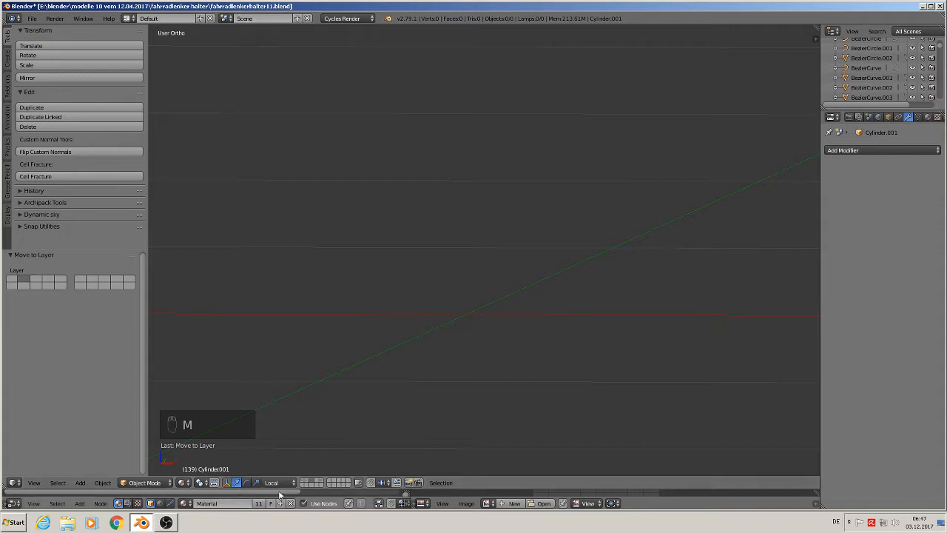
left_click(307, 483)
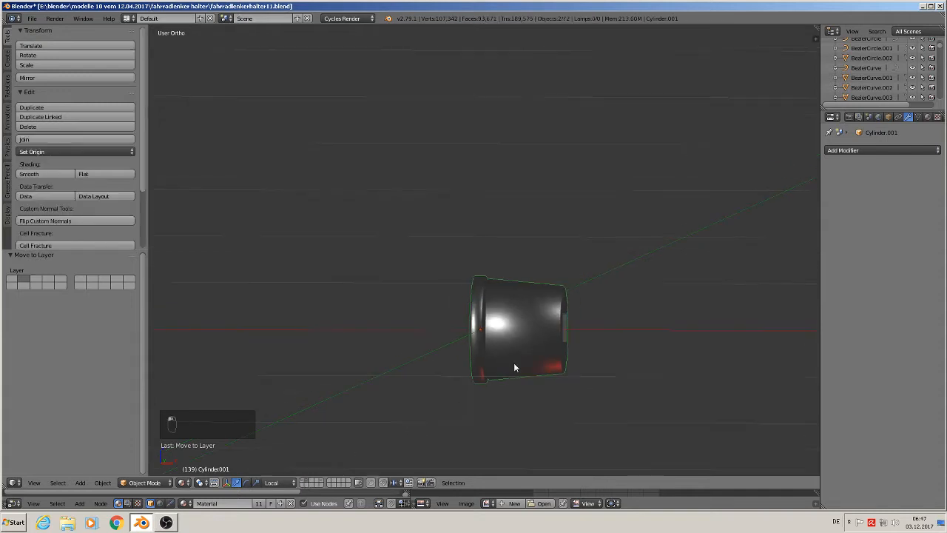
Step: Duplicate the tapered screw and place the copy -0.183 along the local Z axis
right_click(521, 342)
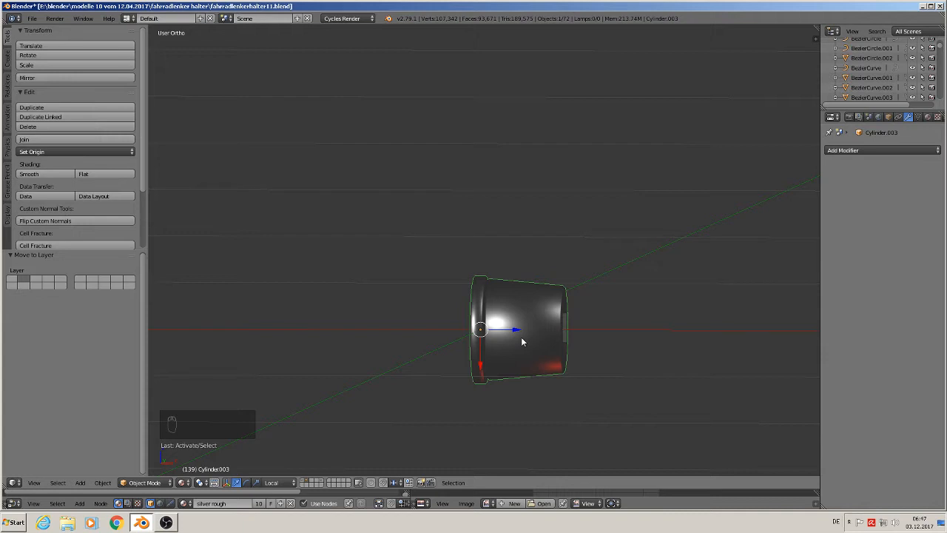
key("shift+d")
key("z")
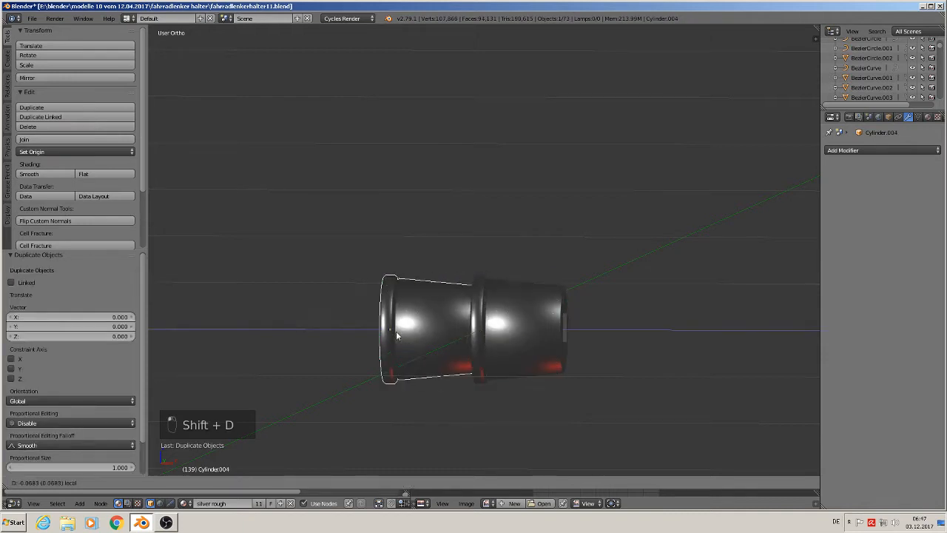
left_click(273, 323)
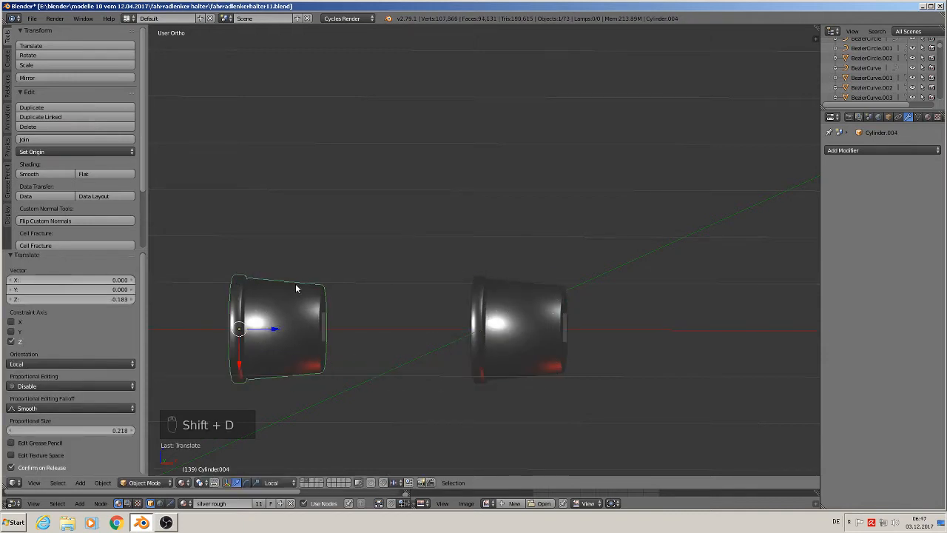
Step: Remove the screw copy from the "screw 1" group
left_click(887, 117)
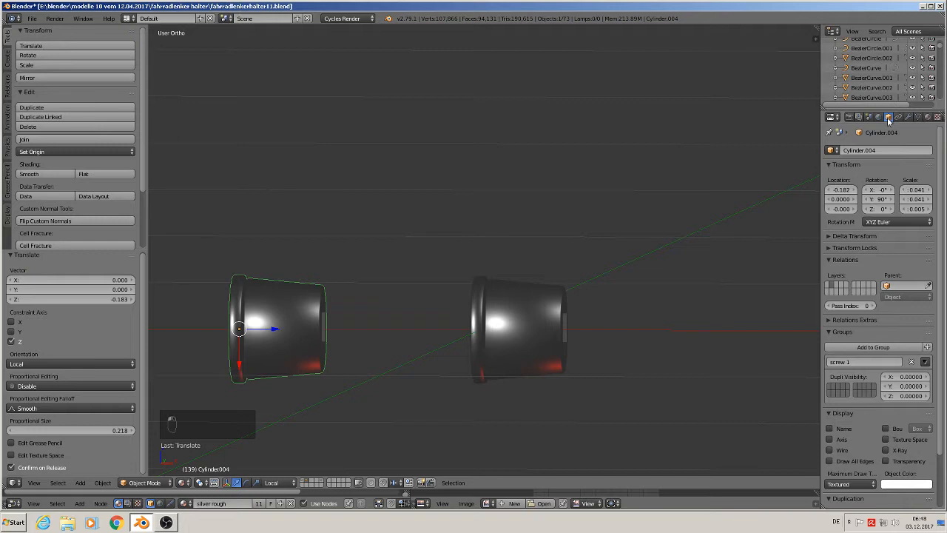
left_click(910, 362)
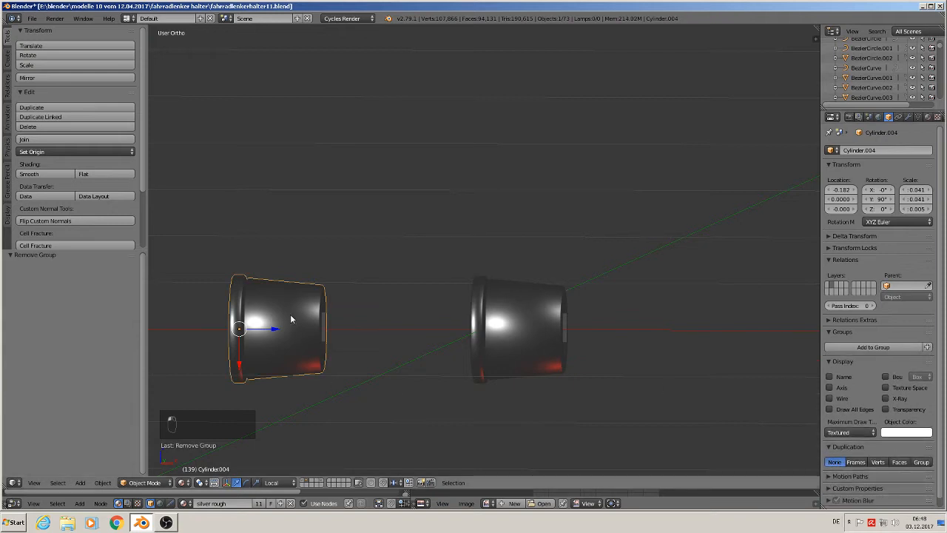
key("Tab")
key("Tab")
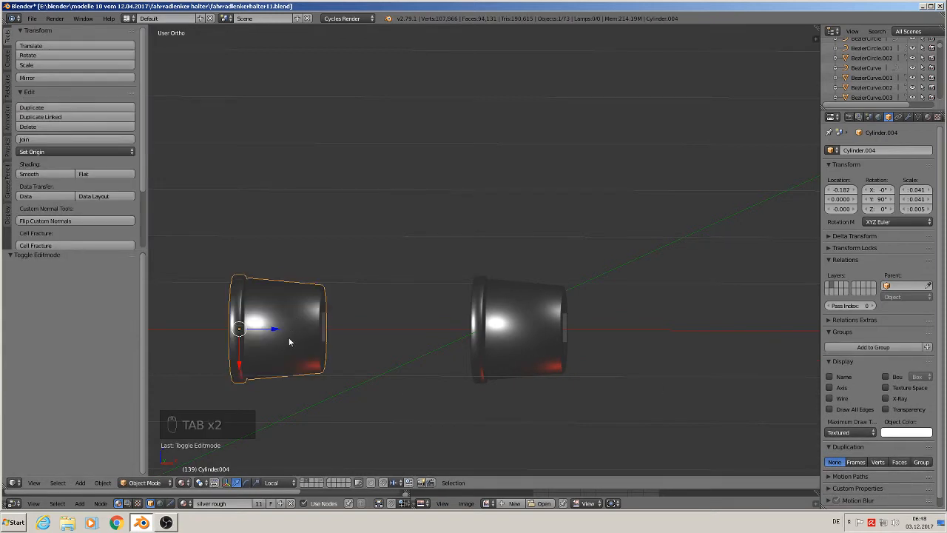
Step: Move the screw copy to layer 5 and display that layer
key("m")
left_click(397, 357)
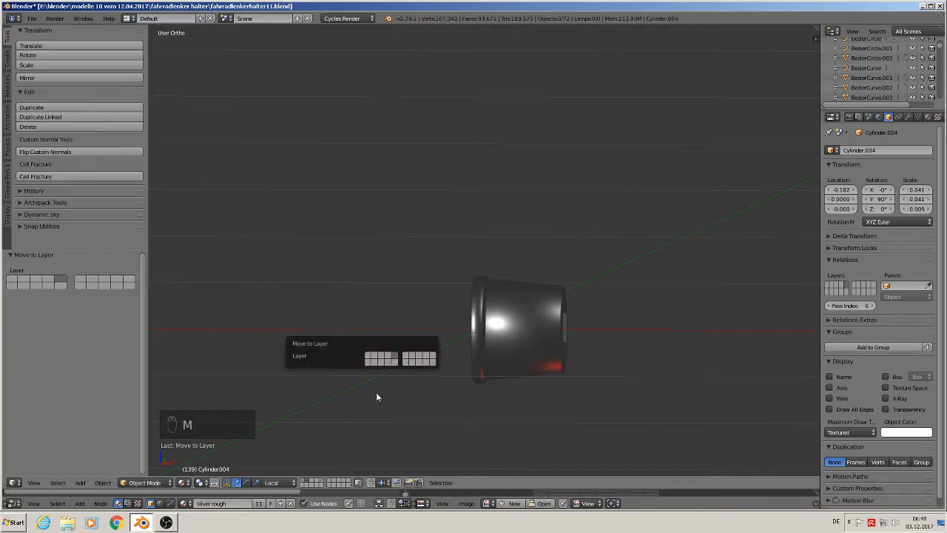
left_click(322, 483)
Step: Move the screw copy from the fork area to just beside the stem's 10-12N.m clamp end
scroll(429, 392, "down", 10)
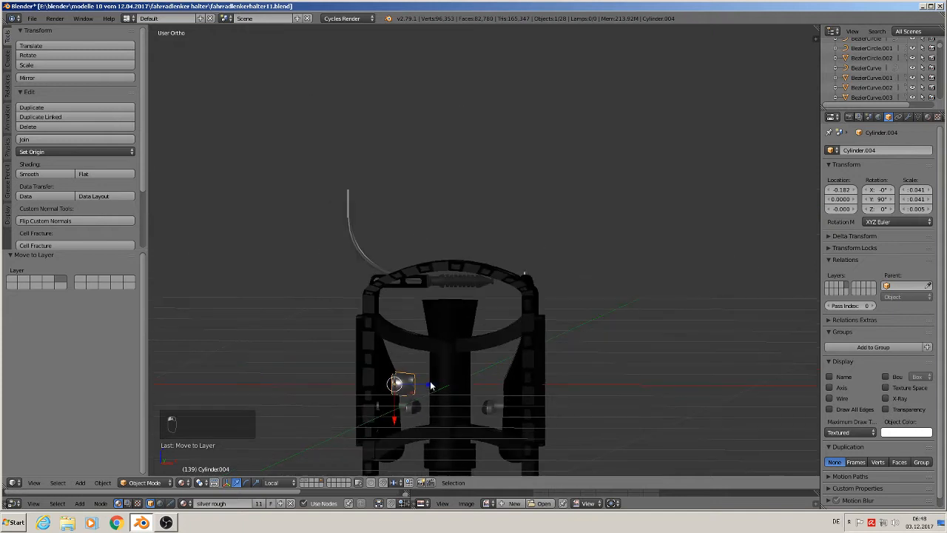
scroll(423, 393, "down", 4)
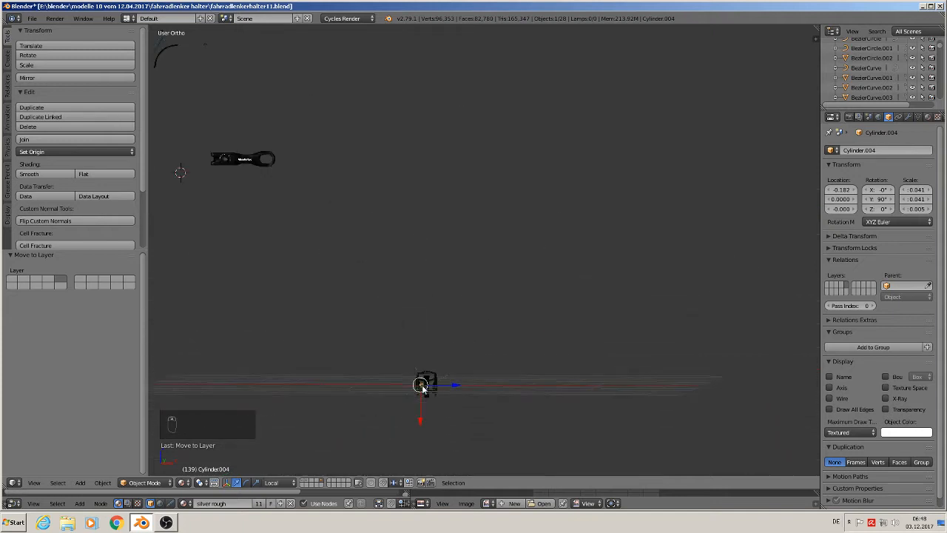
key("g")
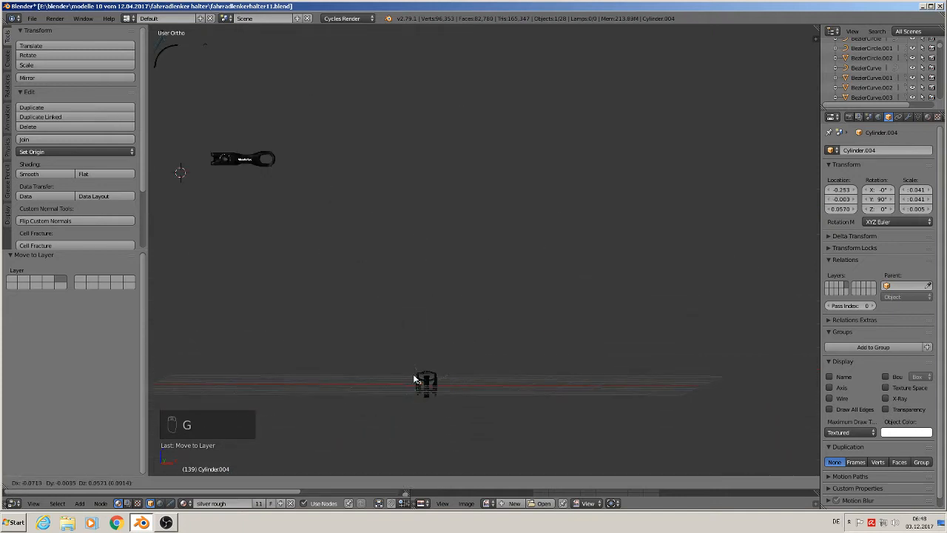
left_click(211, 154)
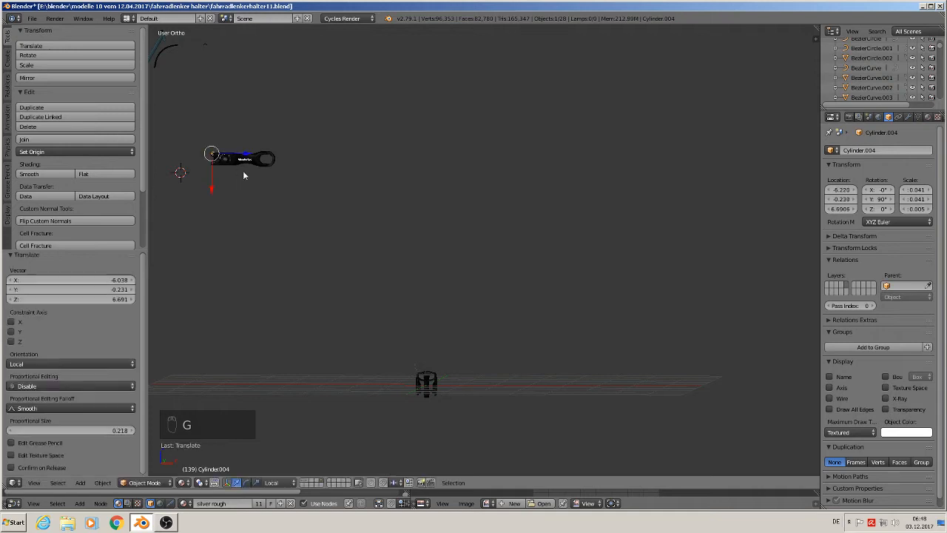
middle_click_drag(336, 200, 474, 226, "shift")
key("KP_Decimal")
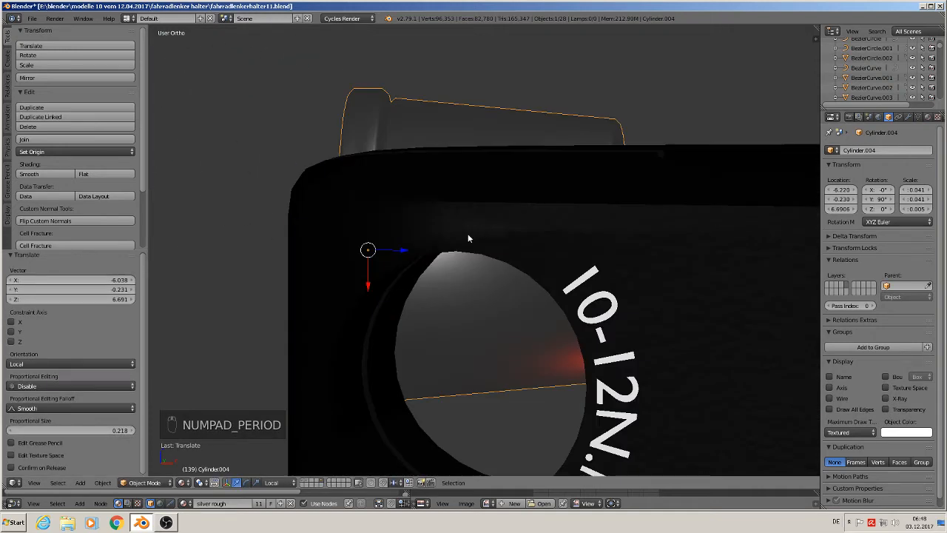
scroll(464, 267, "down", 3)
scroll(463, 285, "down", 6)
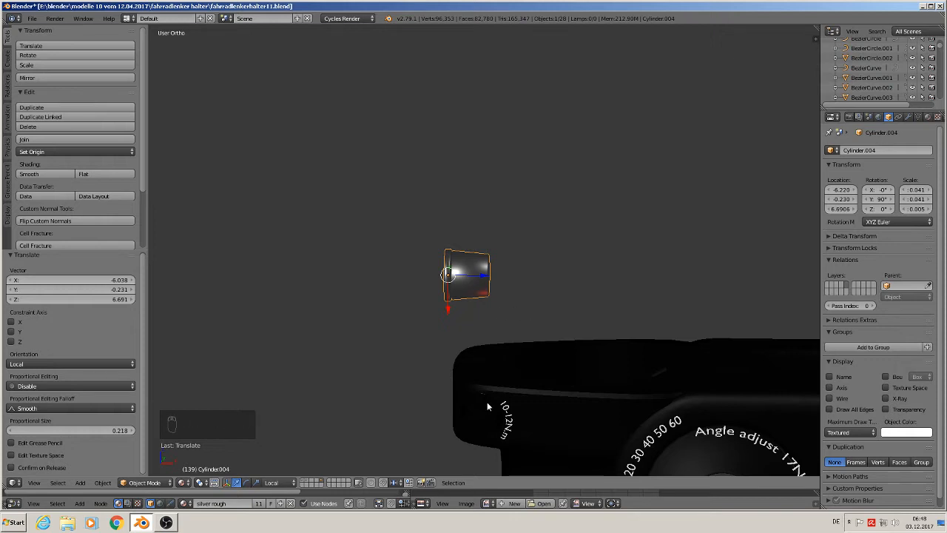
Step: Set the transform orientation to Global and rotate the screw 90° about the Z axis
left_click(272, 483)
left_click(310, 460)
type("rz90")
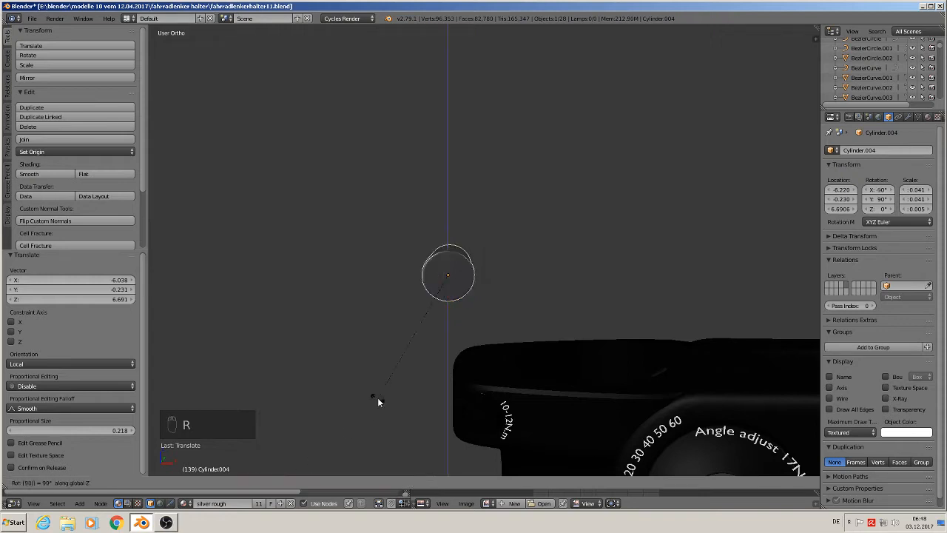
key("Return")
Step: Move the screw -0.677 along global Y, then shift it along X to line up with the stem's bolt hole
middle_click_drag(364, 401, 532, 387)
key("g")
key("y")
left_click(777, 385)
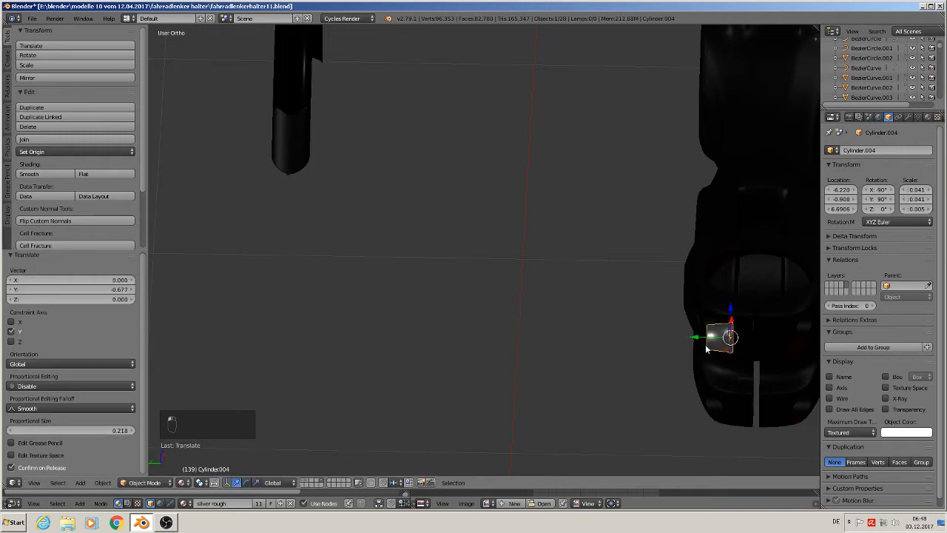
middle_click_drag(776, 385, 739, 338)
left_click_drag(713, 326, 687, 310)
Step: Scale the screw by 0.691 and centre it in the stem's bolt hole with small X and Z moves
scroll(706, 323, "up", 5)
middle_click_drag(723, 338, 758, 349)
key("s")
left_click(727, 373)
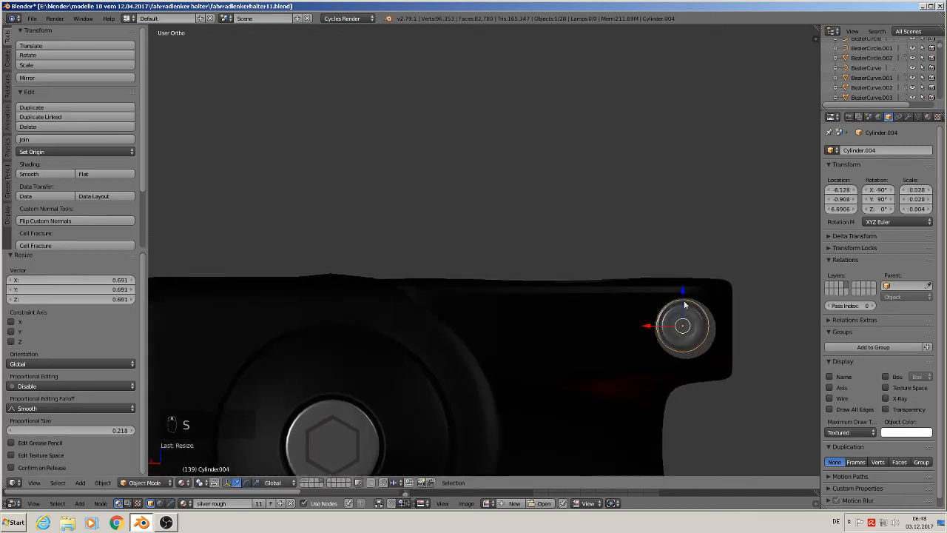
left_click_drag(682, 285, 683, 289)
key("g")
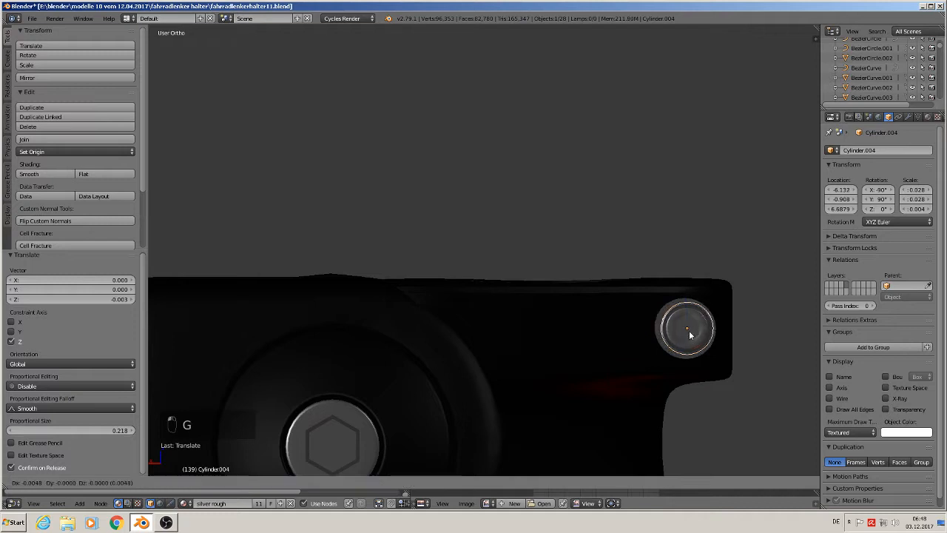
left_click(686, 332)
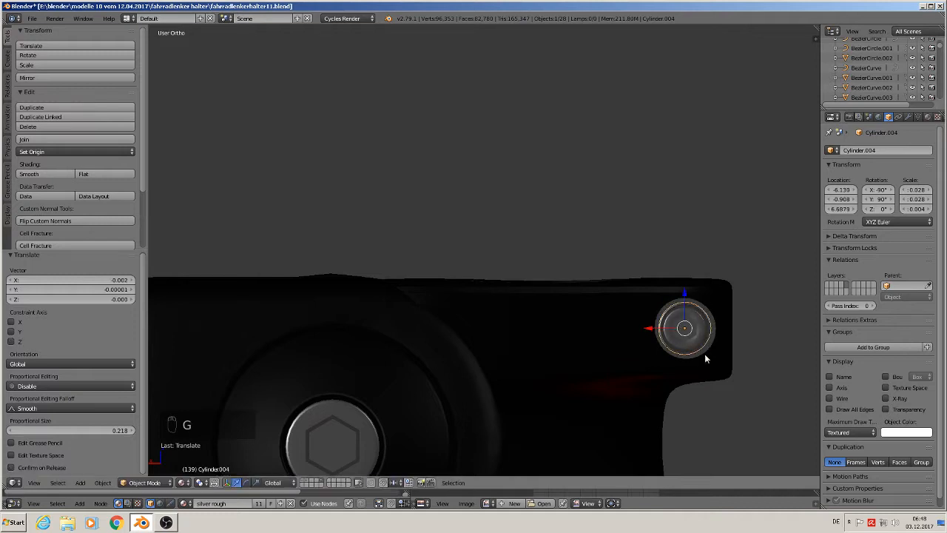
Step: Scale the screw up to 0.032 in X and Y and shift it 0.009 along global Y in the stem's bolt hole
key("s")
left_click(712, 359)
middle_click_drag(710, 358, 679, 331)
left_click_drag(678, 328, 674, 329)
scroll(702, 367, "down", 2)
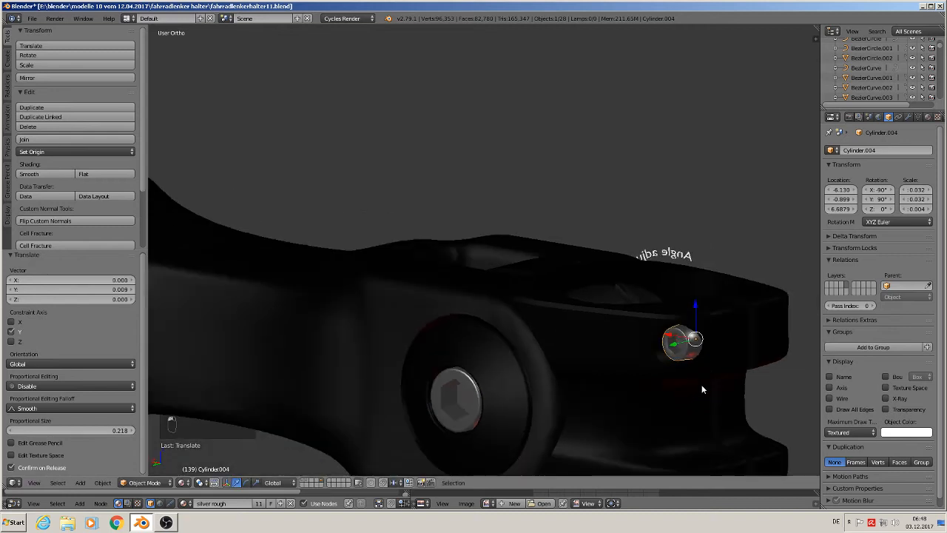
Step: Duplicate the screw and move the copy -0.253 along global Z into the clamp's lower bolt hole
middle_click_drag(700, 396, 566, 246, "shift")
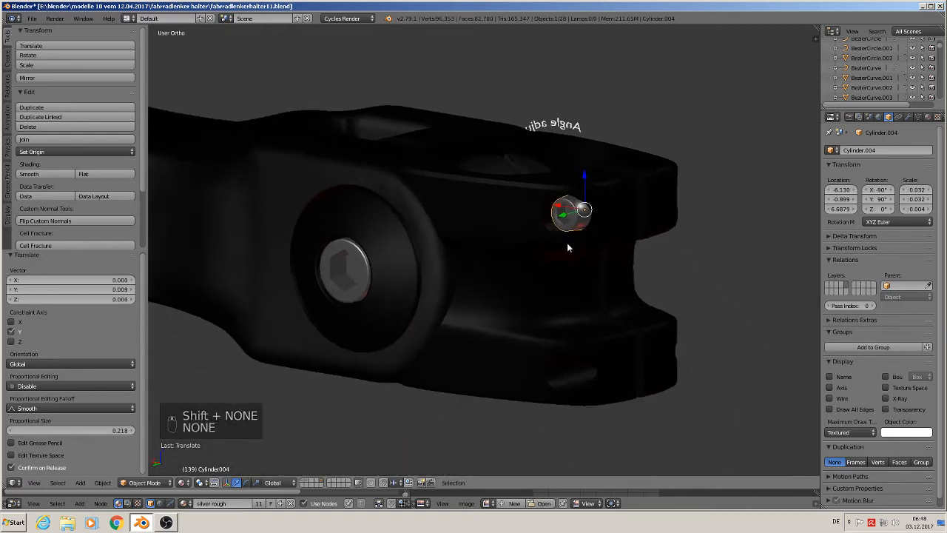
key("shift+d")
right_click(592, 214)
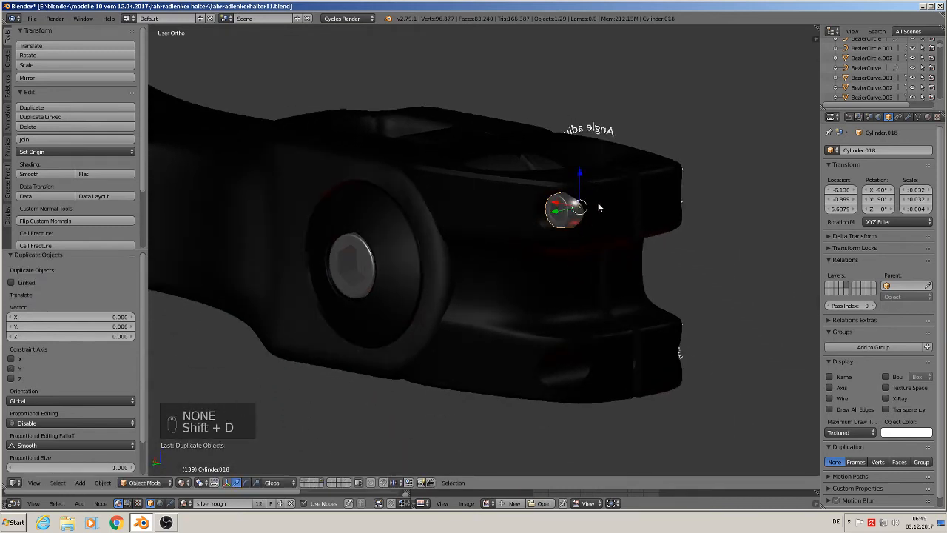
left_click_drag(583, 178, 582, 331)
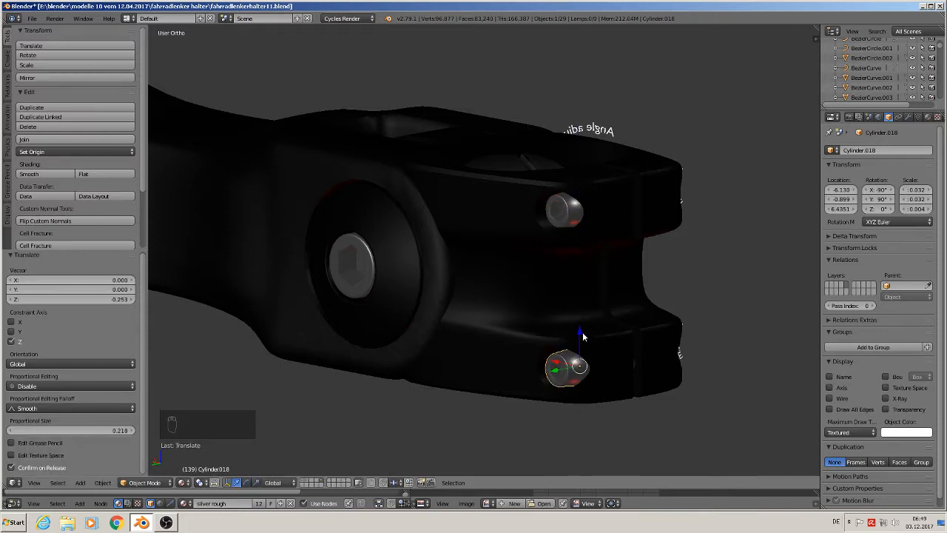
Step: Duplicate both clamp screws together and move the copies -0.343 along global Y, beyond the stem's opposite side
right_click(574, 221, "shift")
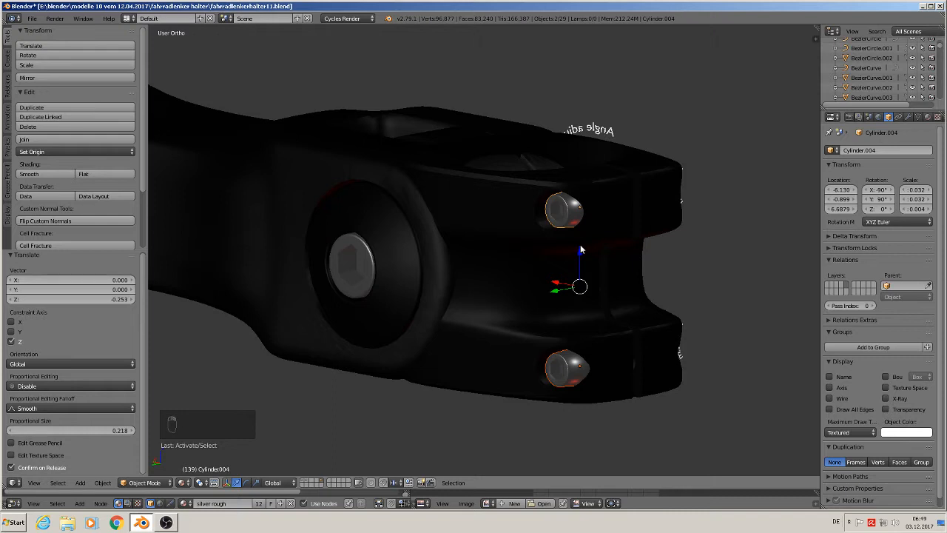
key("shift+d")
right_click(584, 287)
middle_click_drag(584, 287, 538, 339)
left_click_drag(556, 292, 761, 269)
middle_click_drag(755, 266, 410, 284, "shift")
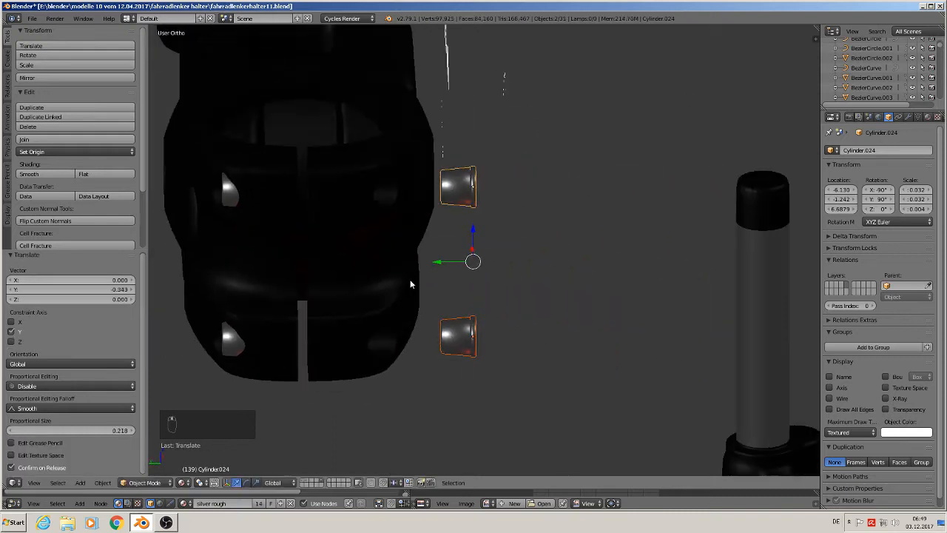
Step: Rotate the two copied screws 180° about global Z and move them 0.185 along Y into the opposite bolt holes
type("rz180")
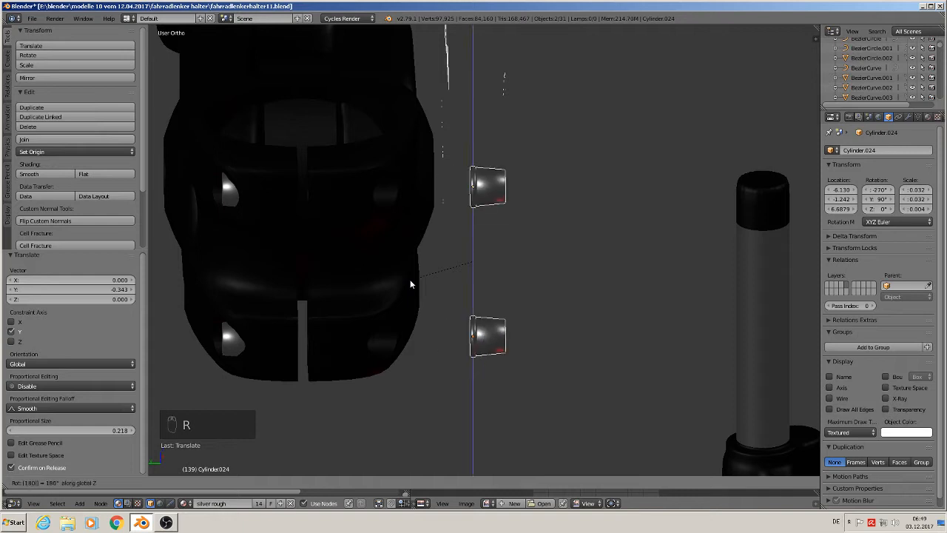
key("Return")
key("g")
key("y")
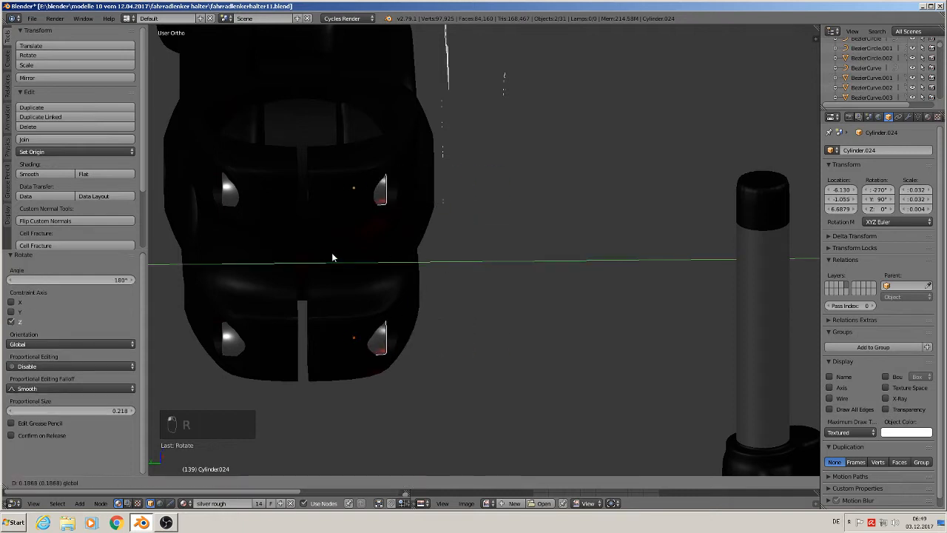
left_click_drag(333, 258, 333, 257)
scroll(379, 217, "down", 3)
middle_click_drag(455, 262, 369, 250)
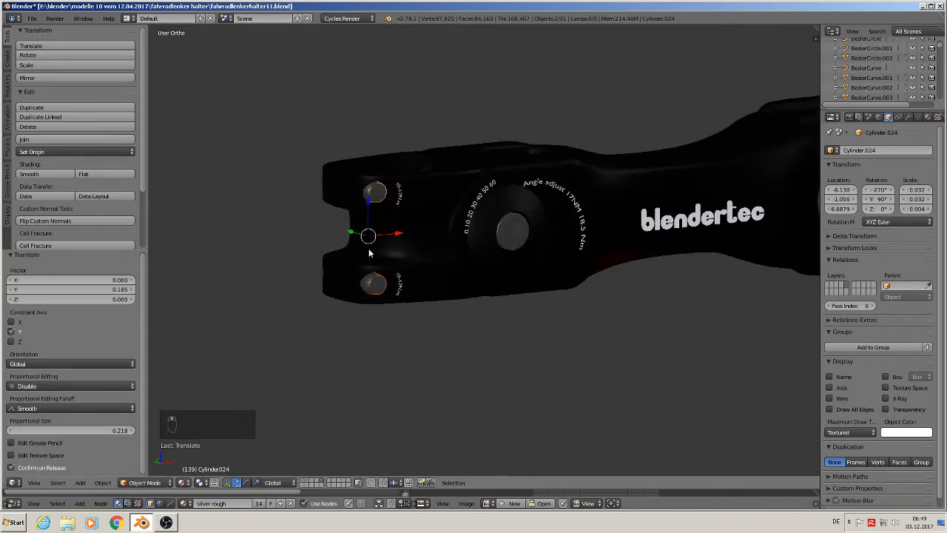
Step: Try a level 5 subdivision on the two copied screws and a 0.004 shift of the upper one along X
scroll(370, 249, "down", 3)
key("ctrl+5")
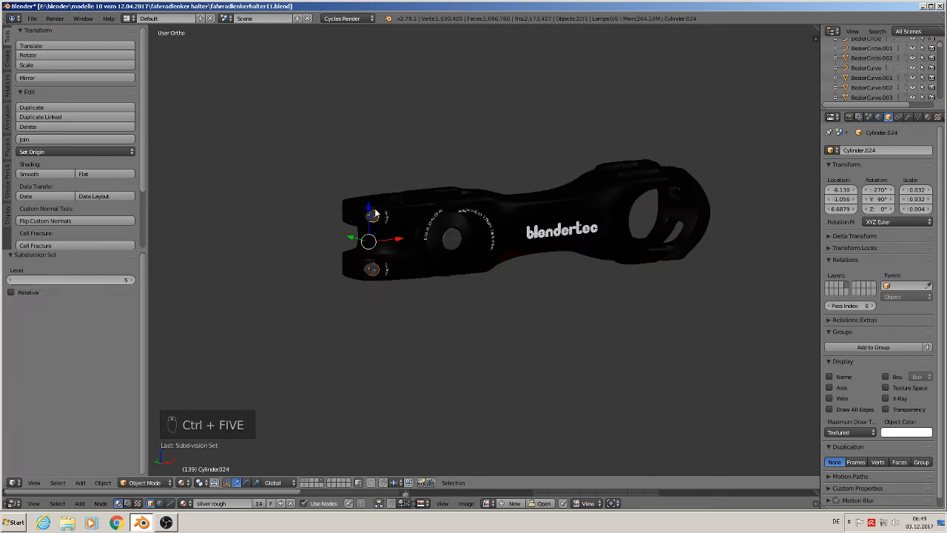
right_click(407, 259)
right_click(374, 218)
middle_click_drag(457, 274, 416, 285)
key("ctrl+5")
key("s")
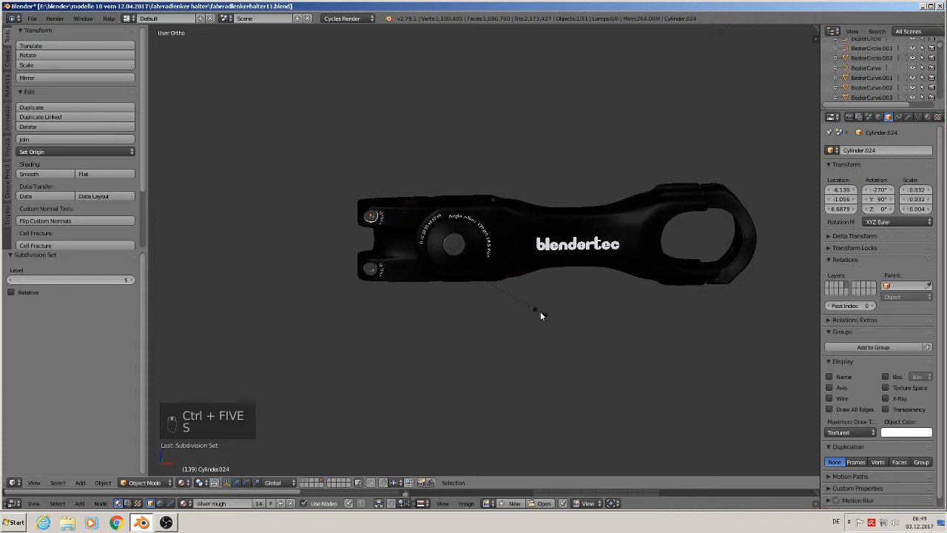
right_click(500, 280)
mouse_move(400, 219)
left_mouse_down()
mouse_move(480, 225)
mouse_move(392, 225)
mouse_move(402, 226)
left_mouse_up()
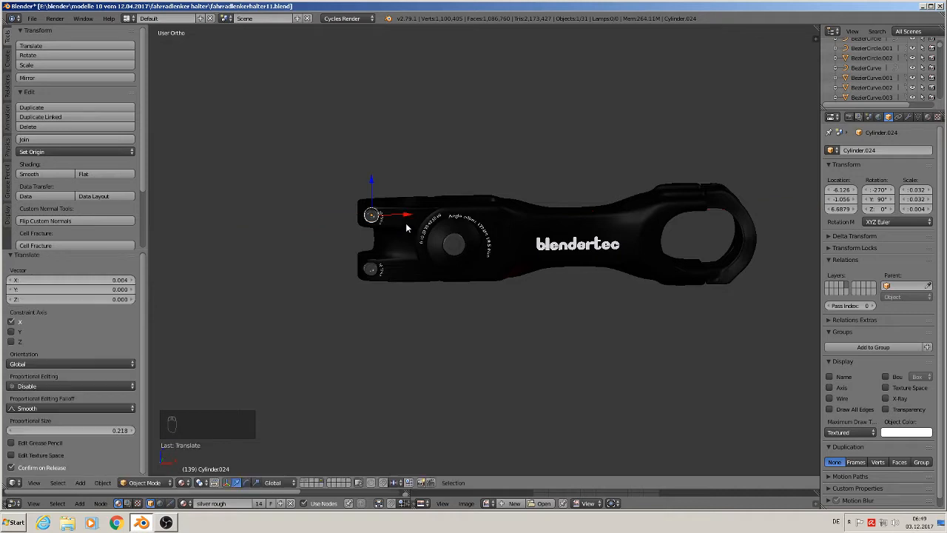
Step: Undo the X shift and the level 5 subdivision so both copied screws are selected again
key("ctrl+z")
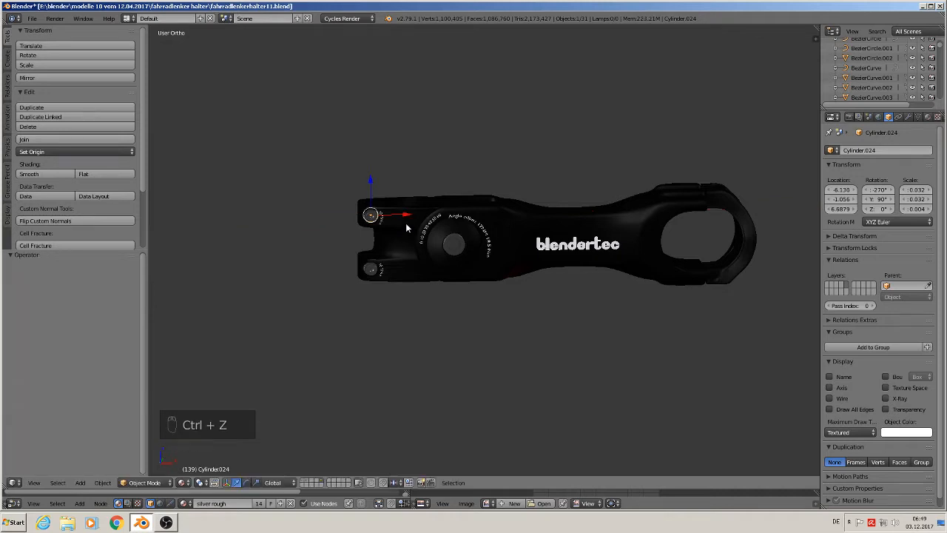
key("ctrl+z")
key("ctrl+z")
key("ctrl+z")
key("ctrl+z")
key("ctrl+z")
key("ctrl+z")
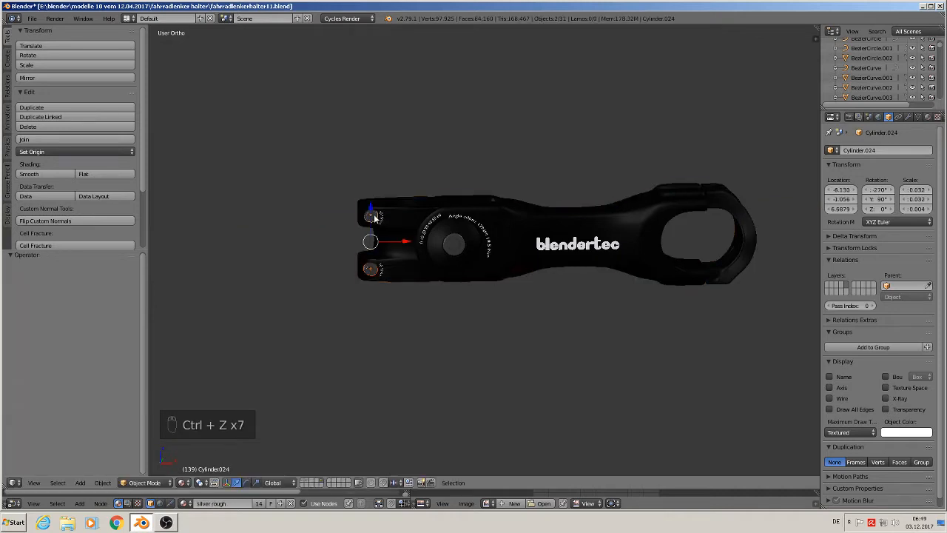
Step: Duplicate the upper copied screw, moving it 1.814 along X to the stem's ring-shaped clamp, and rotate it 90° about global Z
right_click(372, 217)
key("shift+d")
key("x")
left_click(779, 253)
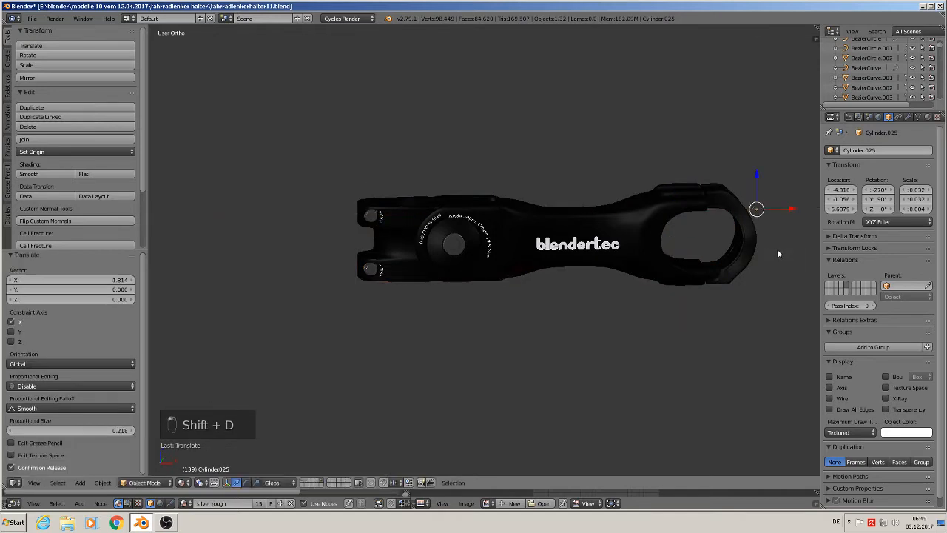
middle_click_drag(777, 254, 435, 282, "shift")
scroll(458, 281, "up", 2)
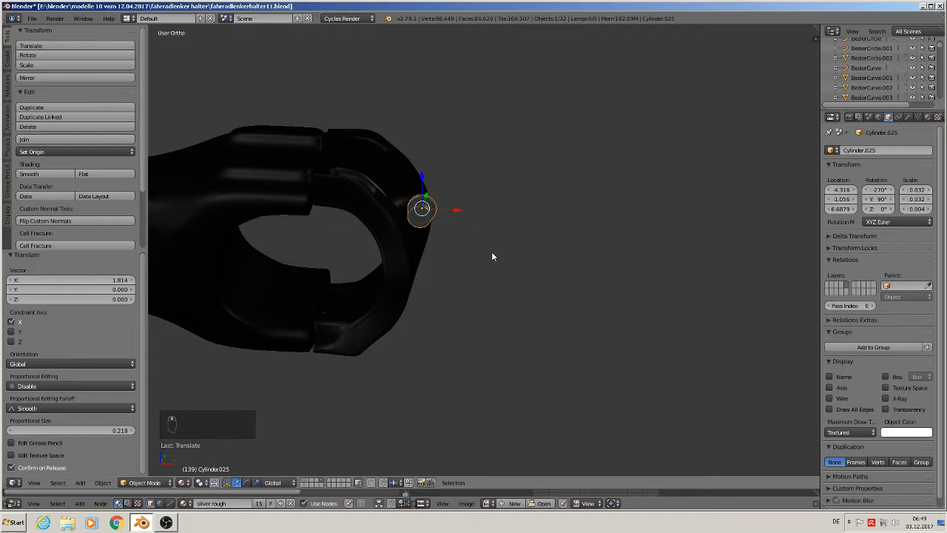
type("rz90")
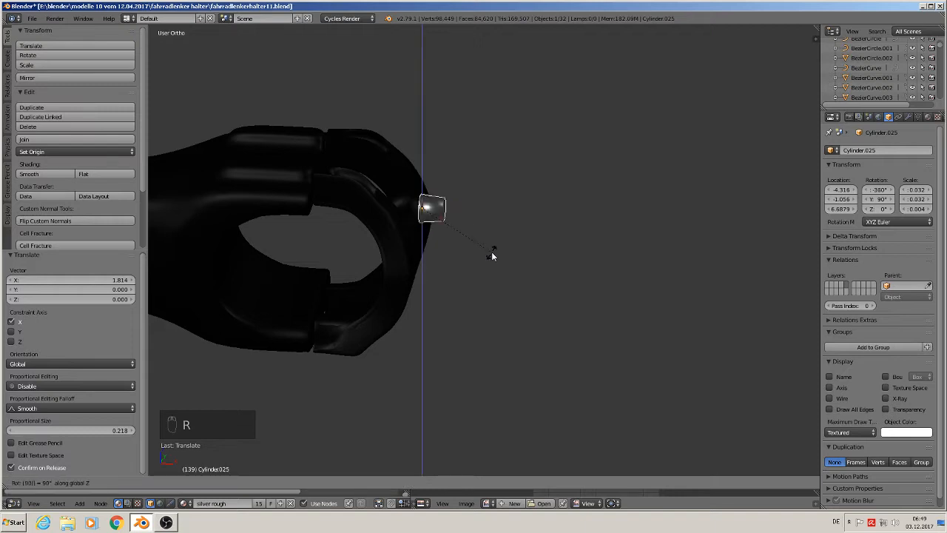
key("Return")
Step: Scale the screw down to 0.017 in X and Y and position it at the ring clamp's upper bolt seat
middle_click_drag(474, 253, 421, 207)
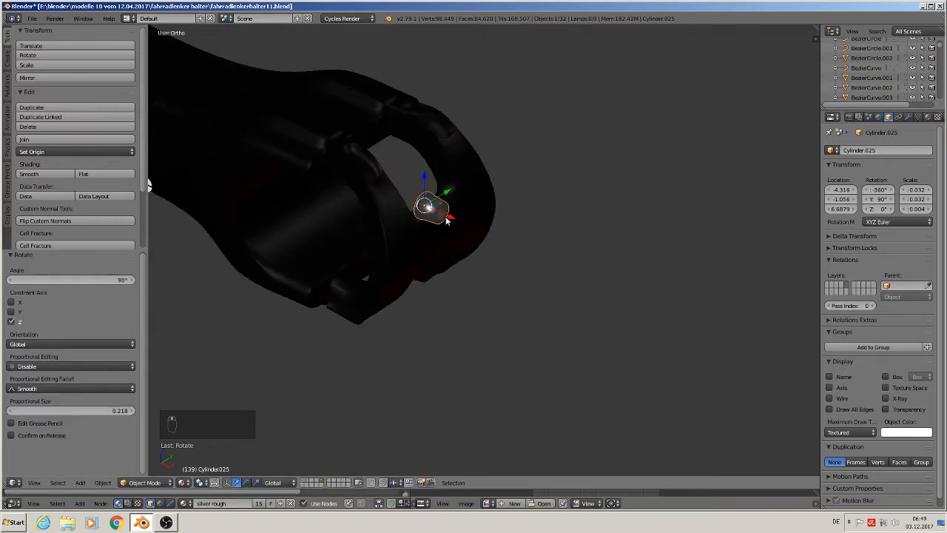
left_click_drag(447, 220, 350, 131)
key("s")
left_click(395, 185)
middle_click_drag(349, 132, 333, 143)
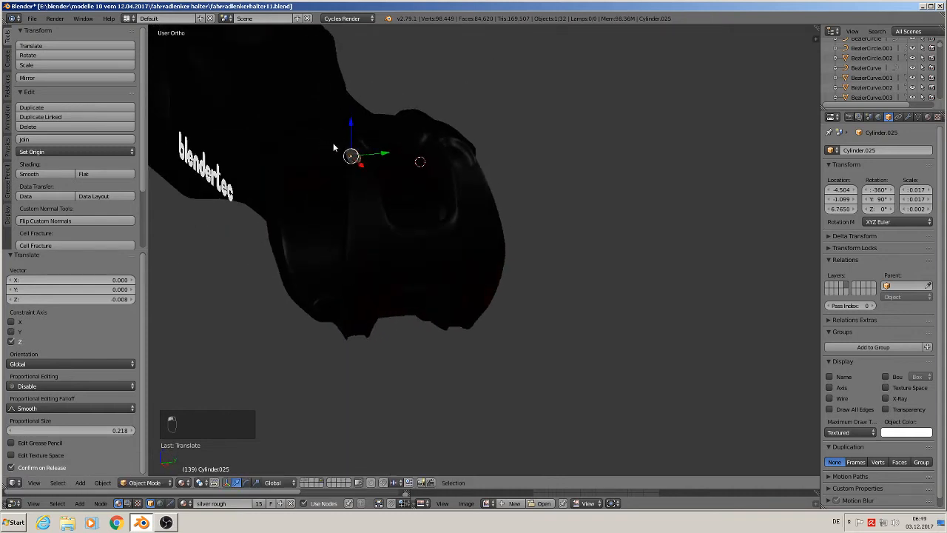
Step: Centre the small screw in the ring clamp's bolt seat with slight Z moves and a 0.006 move along Y
scroll(335, 144, "up", 3)
left_click_drag(387, 157, 379, 151)
mouse_move(379, 152)
middle_mouse_down()
mouse_move(356, 135)
mouse_move(364, 142)
middle_mouse_up()
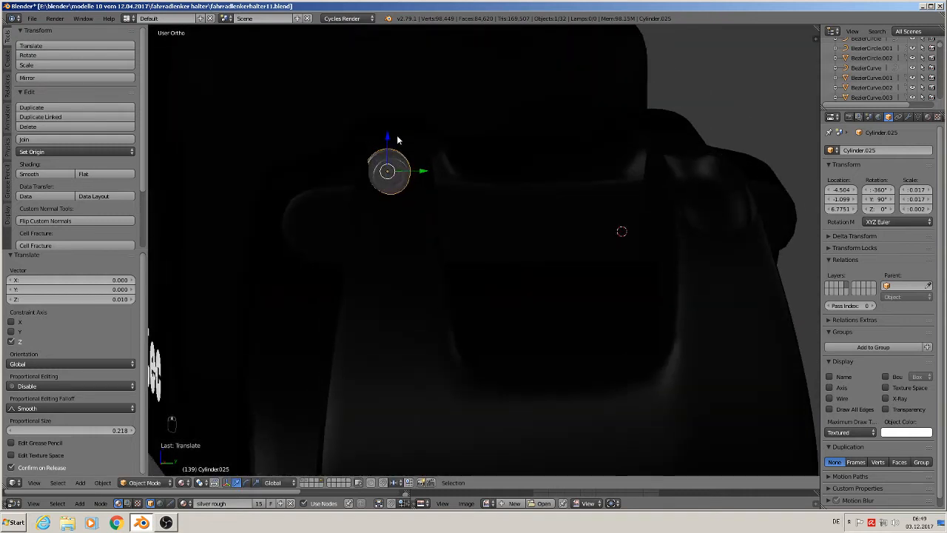
left_click_drag(388, 138, 388, 138)
left_click_drag(420, 173, 420, 174)
Step: Extrude the small screw's rear face -0.031 along X in Edit Mode to lengthen its shank into the clamp
middle_click_drag(398, 141, 551, 246)
scroll(306, 160, "up", 2)
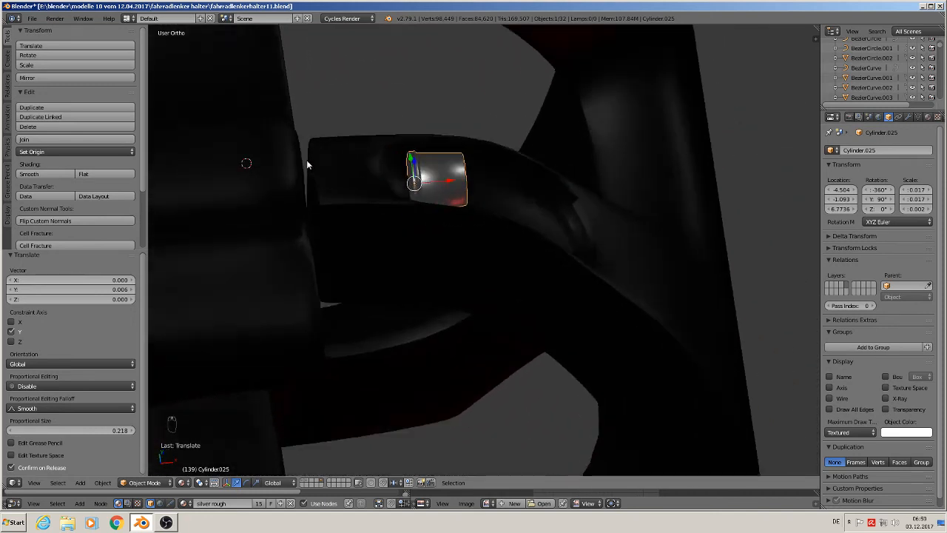
scroll(391, 173, "up", 3)
middle_click_drag(436, 185, 461, 184)
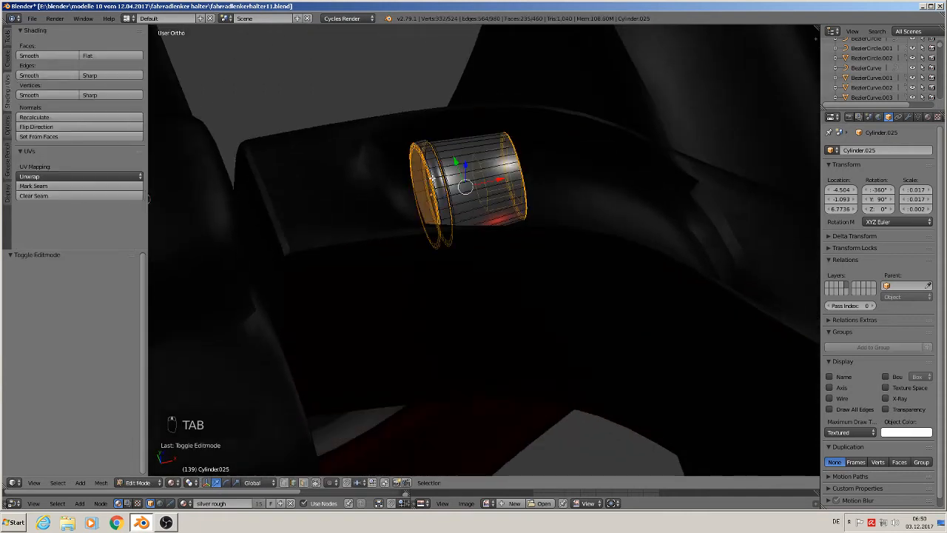
key("Tab")
left_click(306, 483)
right_click(428, 196)
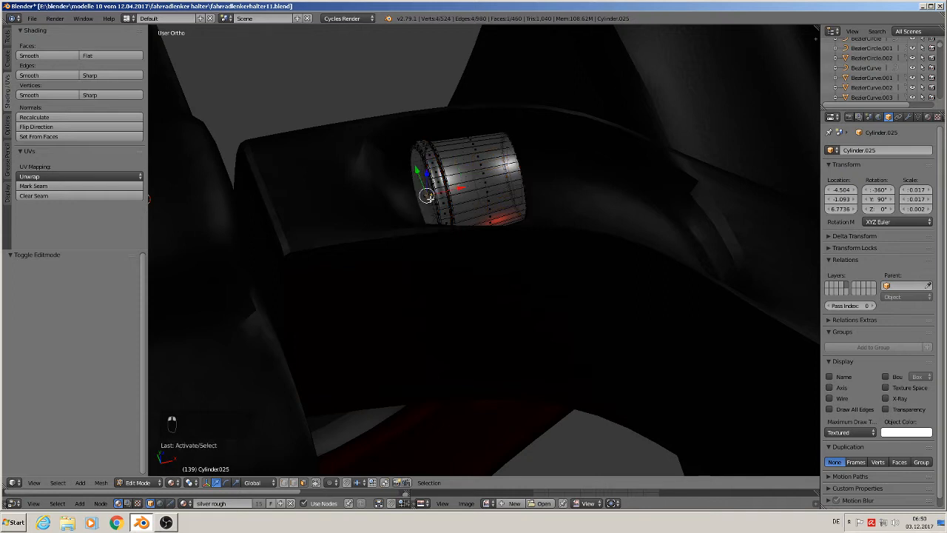
right_click(424, 194)
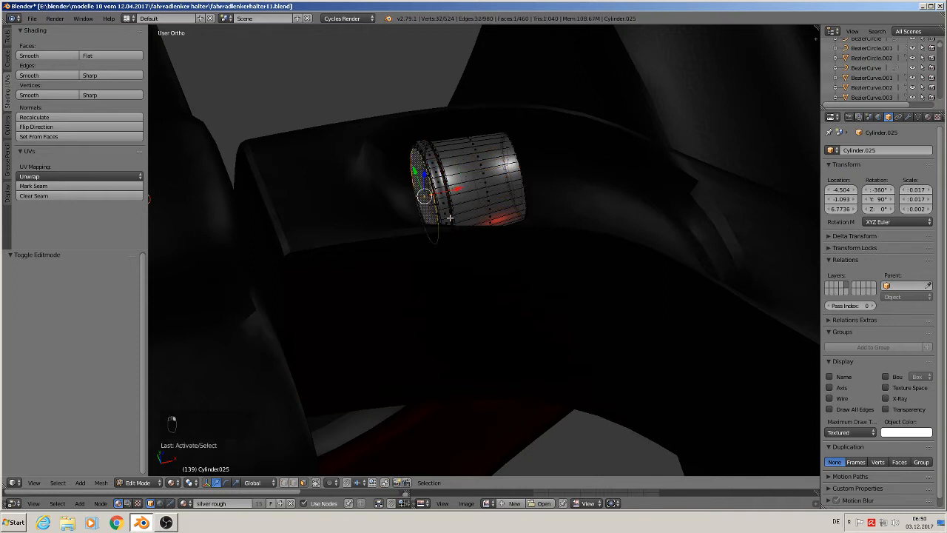
key("e")
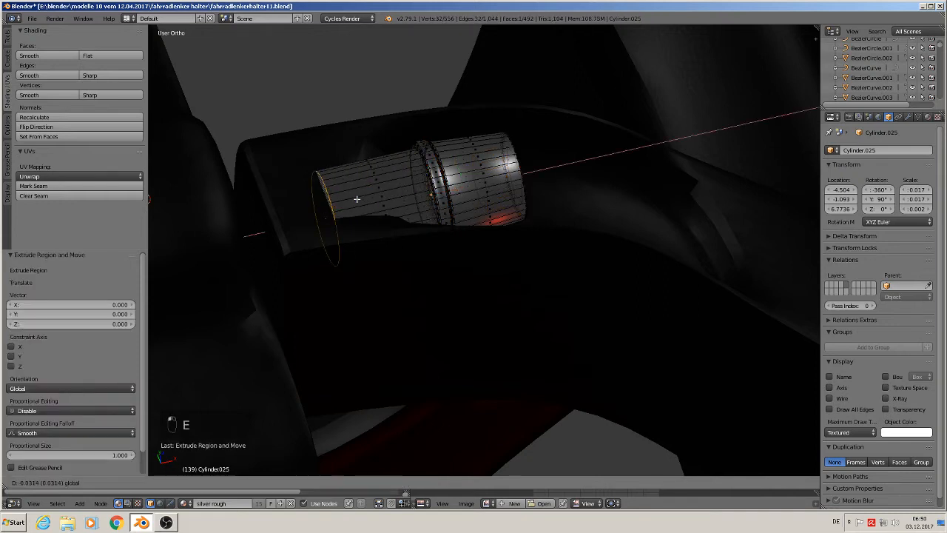
left_click(357, 199)
middle_click_drag(369, 232, 349, 203)
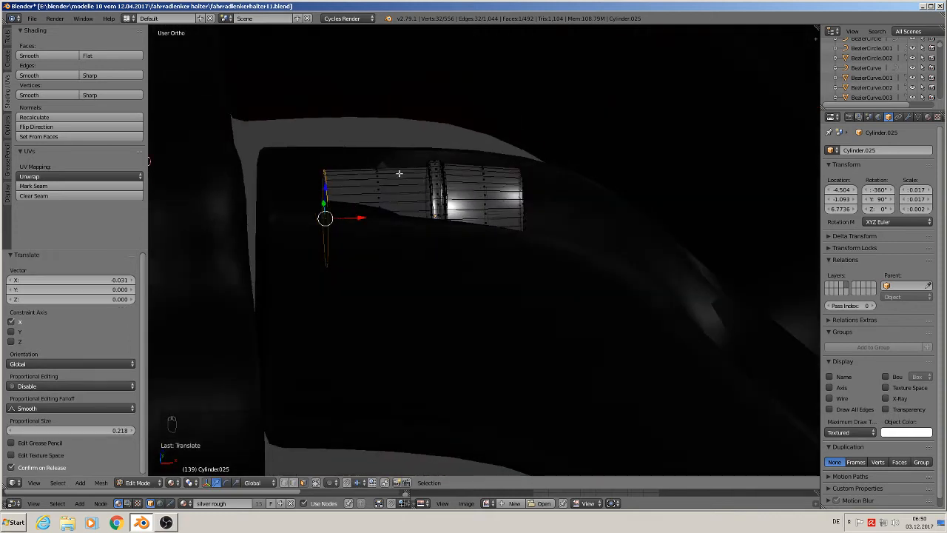
key("Tab")
Step: Move the lengthened screw -0.004 along global Z and 0.007 along X to seat it in the clamp
key("g")
key("z")
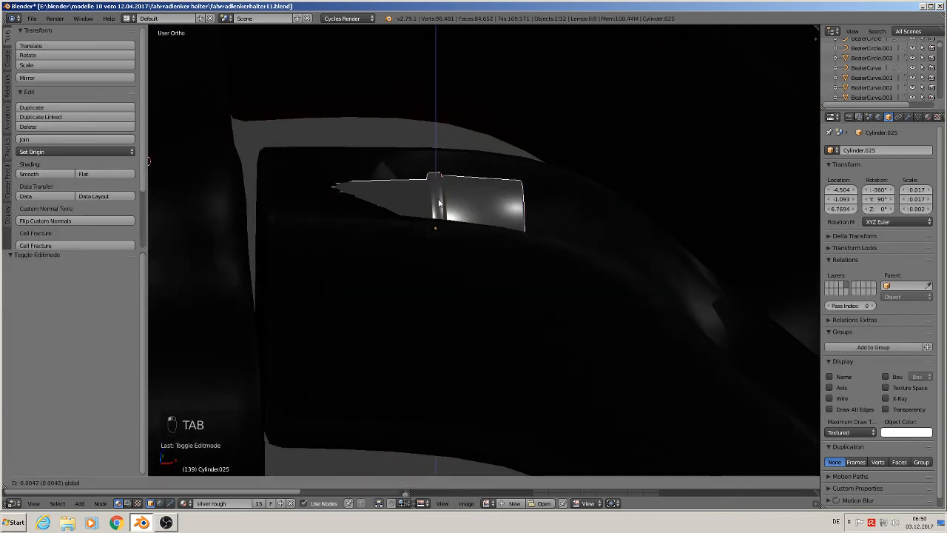
left_click(439, 203)
middle_click_drag(438, 203, 427, 232)
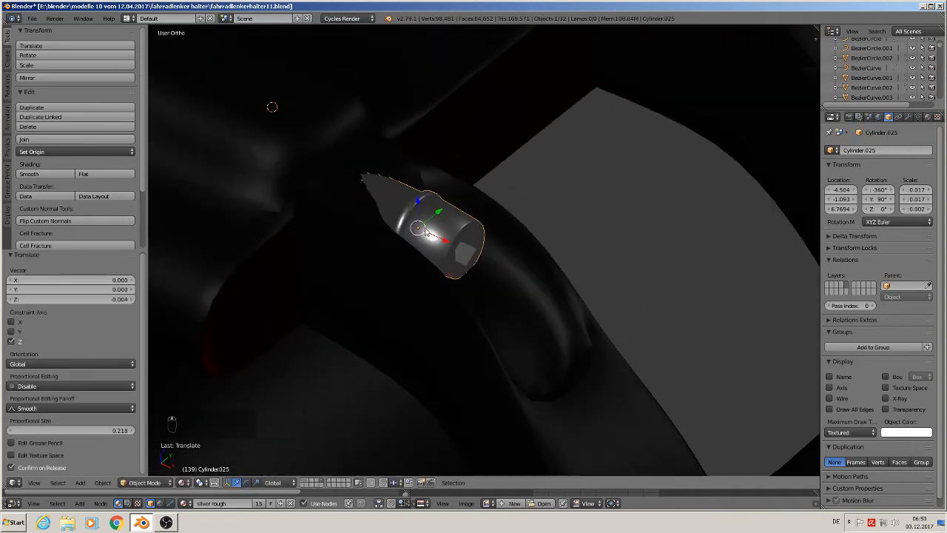
key("g")
key("x")
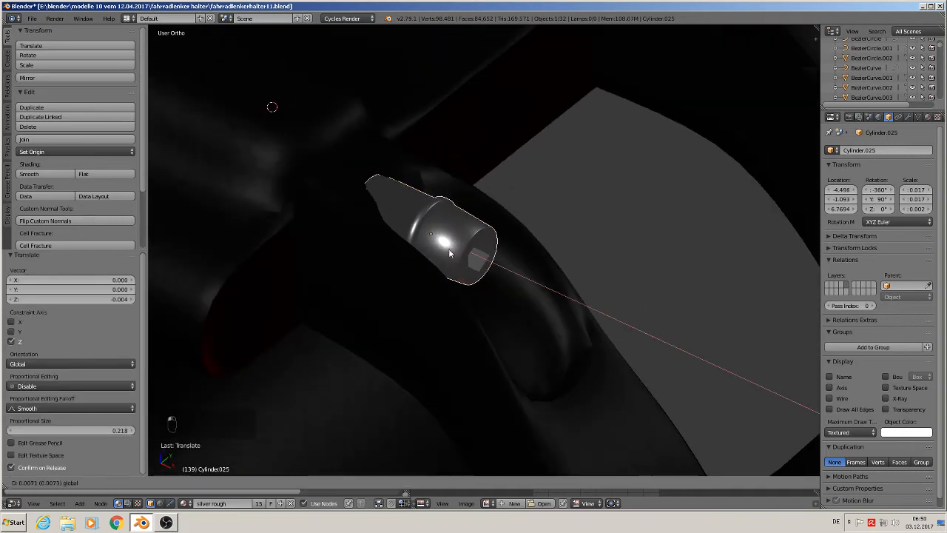
left_click(449, 253)
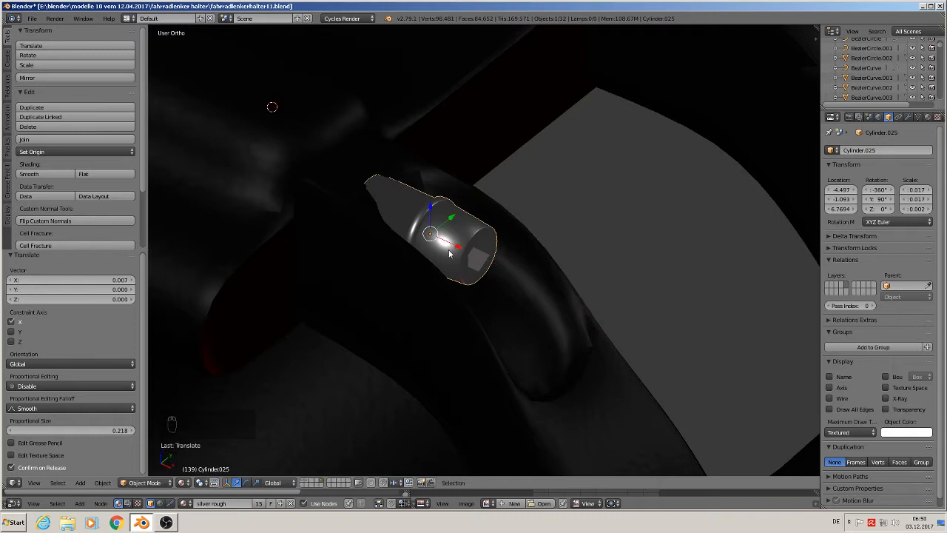
Step: Duplicate the lengthened screw and move the copy 0.227 along global Y to the clamp's other upper bolt seat
middle_click_drag(449, 253, 419, 252)
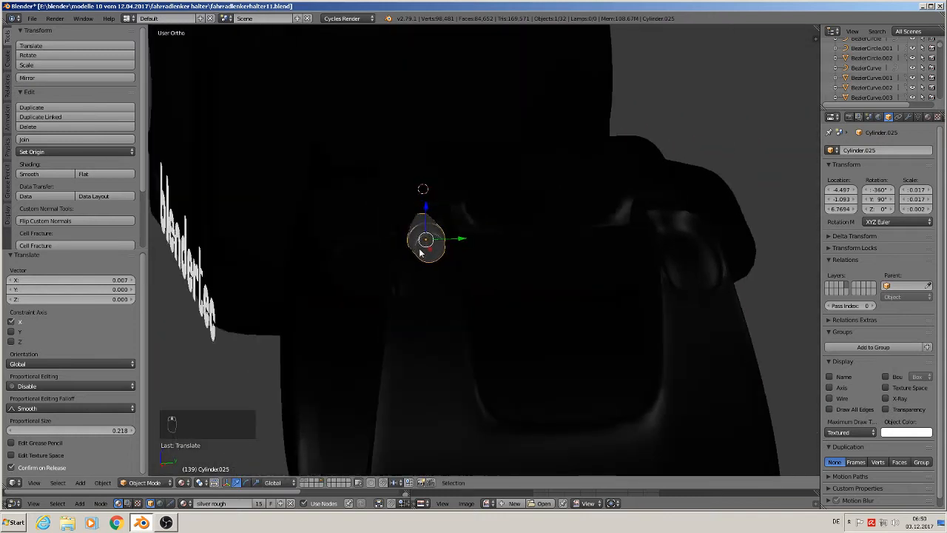
key("shift+d")
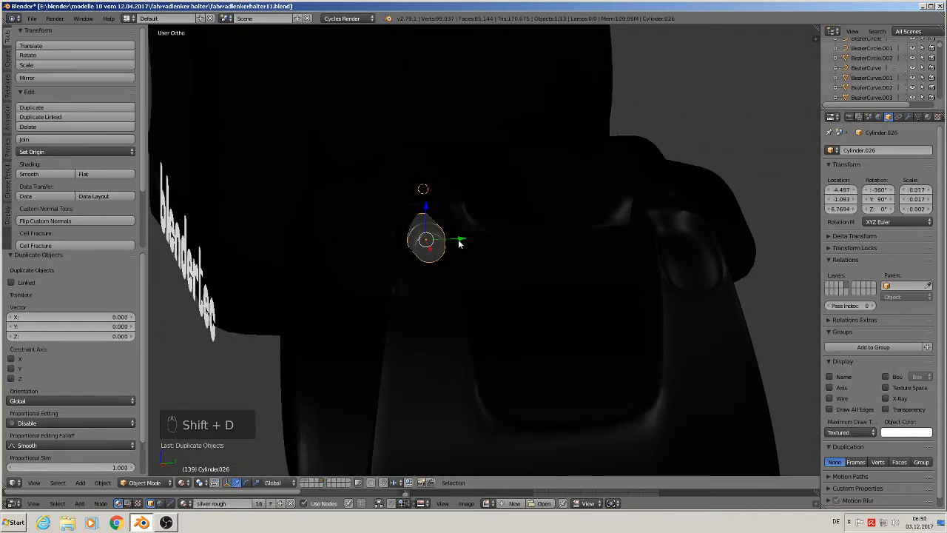
key("y")
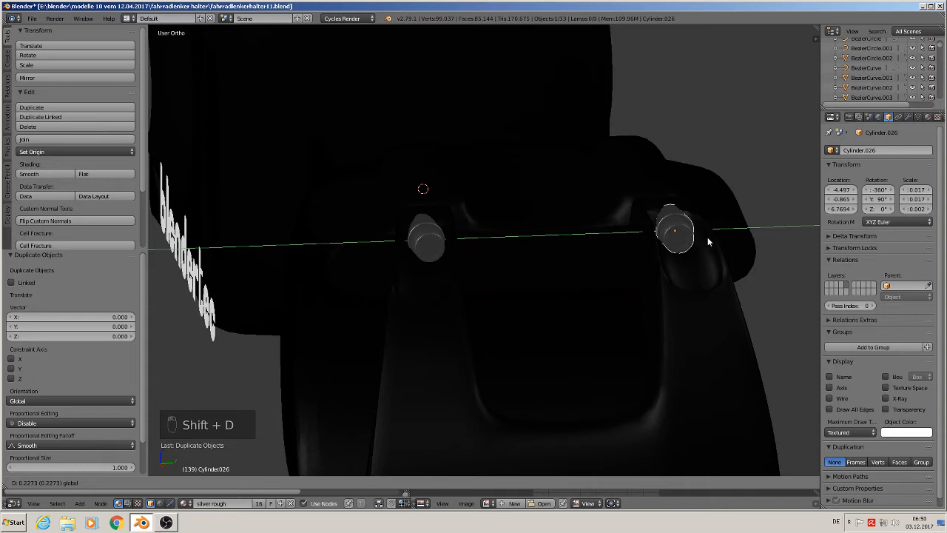
left_click(707, 242)
Step: Duplicate both clamp screws and move the copies -0.406 along global Z to the clamp's lower bolt seats
right_click(429, 244, "shift")
middle_click_drag(556, 355, 577, 229)
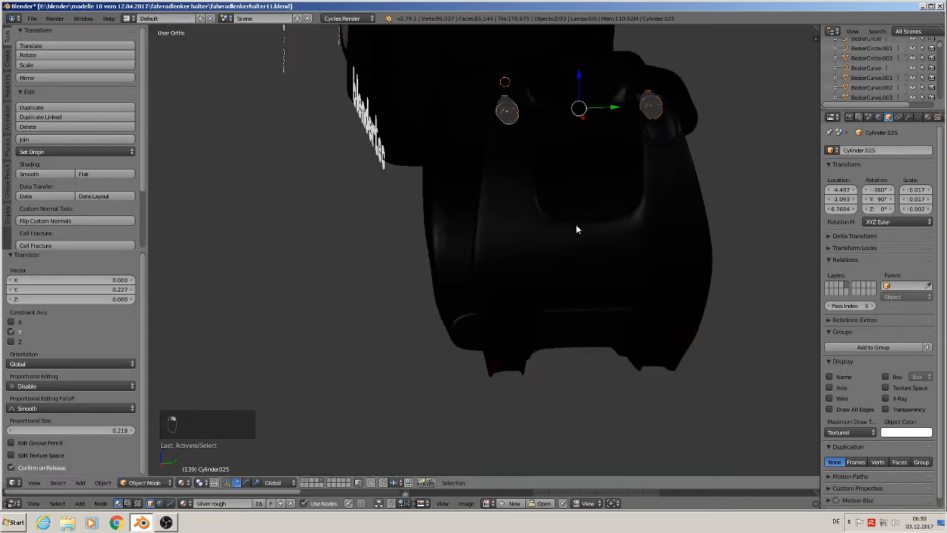
key("shift+d")
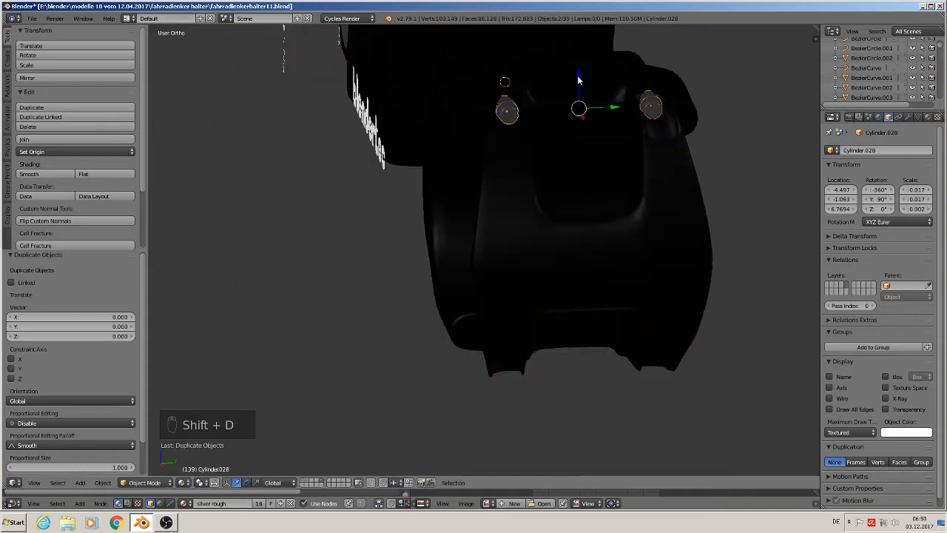
key("z")
left_click(575, 327)
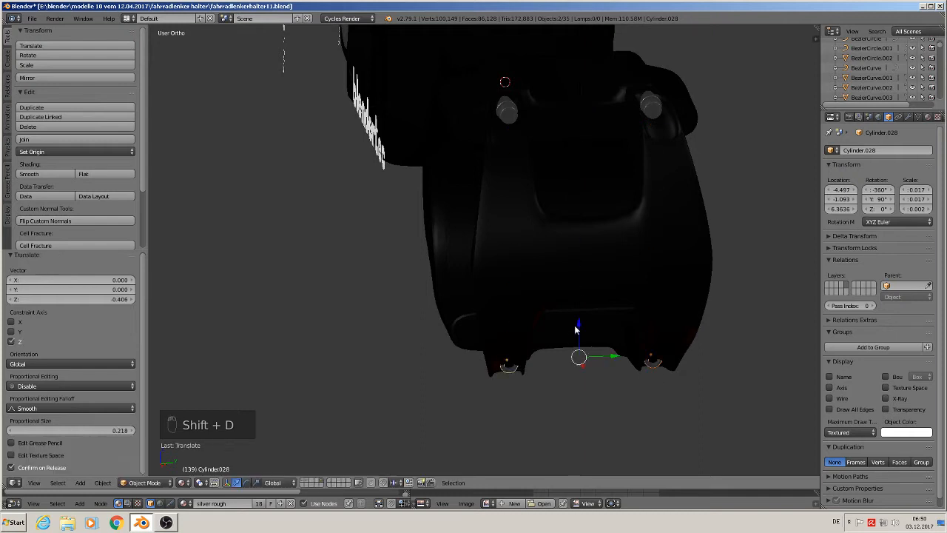
Step: Seat the two lower screw copies in the clamp by moving them about 0.003 along Z and about 0.031 along X
middle_click_drag(574, 327, 603, 290)
key("shift+d")
key("z")
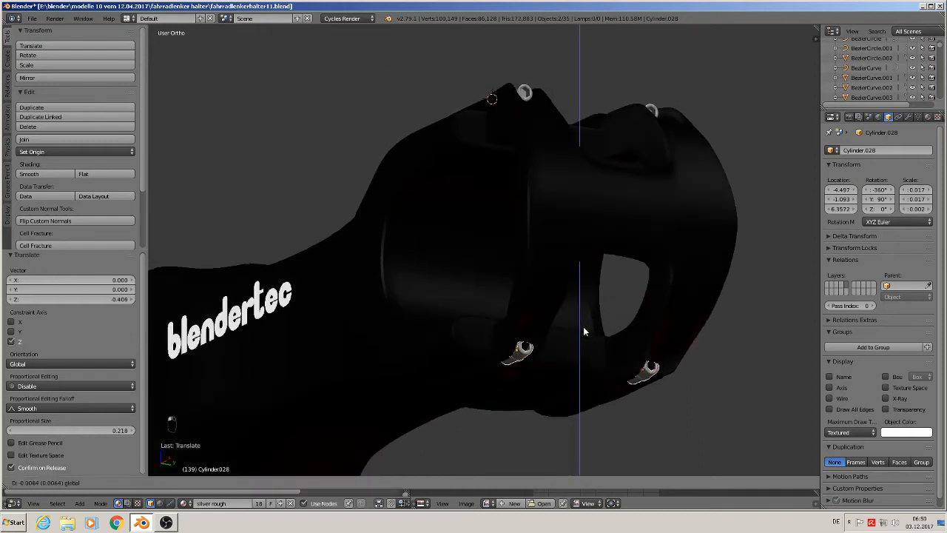
left_click(583, 318)
mouse_move(583, 319)
middle_mouse_down()
mouse_move(640, 370)
mouse_move(590, 321)
mouse_move(567, 357)
mouse_move(609, 359)
mouse_move(618, 387)
mouse_move(600, 324)
middle_mouse_up()
key("g")
key("x")
left_click(625, 362)
key("g")
key("x")
right_click(631, 361)
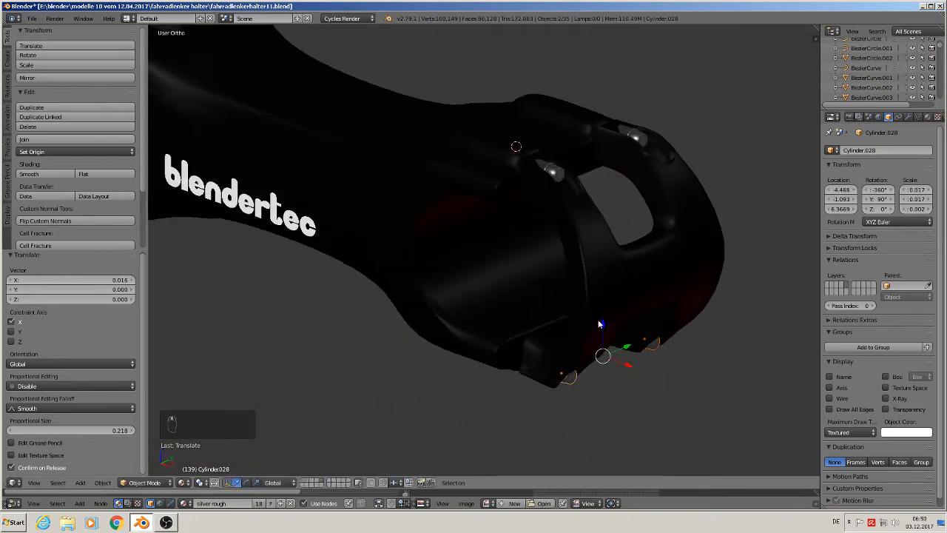
Step: Join the four ring clamp screws, the bolts on both sides of the fork clamp and the stem body into one object
right_click(550, 170, "shift")
right_click(634, 140, "shift")
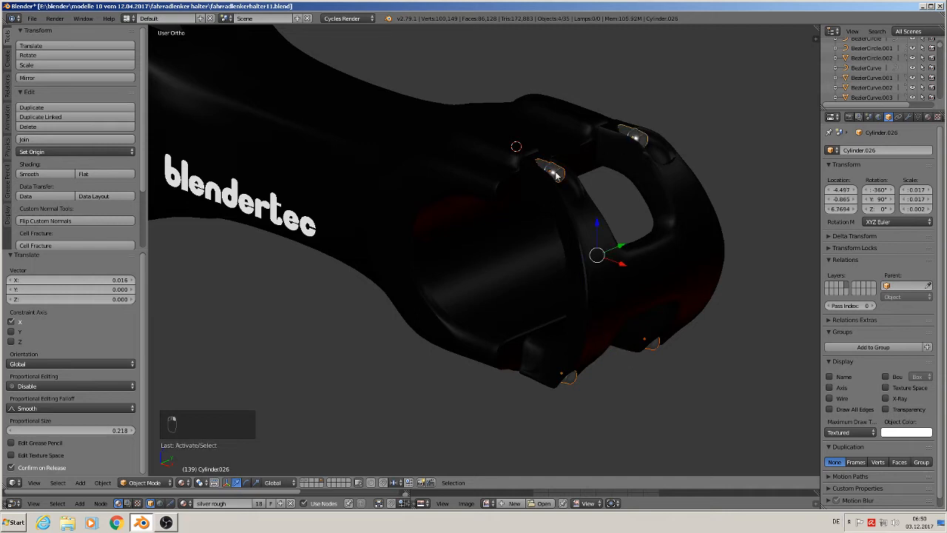
scroll(477, 185, "down", 3)
middle_click_drag(308, 135, 593, 283, "shift")
scroll(489, 252, "up", 4)
mouse_move(474, 252)
middle_mouse_down()
mouse_move(488, 251)
mouse_move(456, 252)
middle_mouse_up()
right_click(167, 305, "shift")
middle_click_drag(232, 318, 402, 331, "shift")
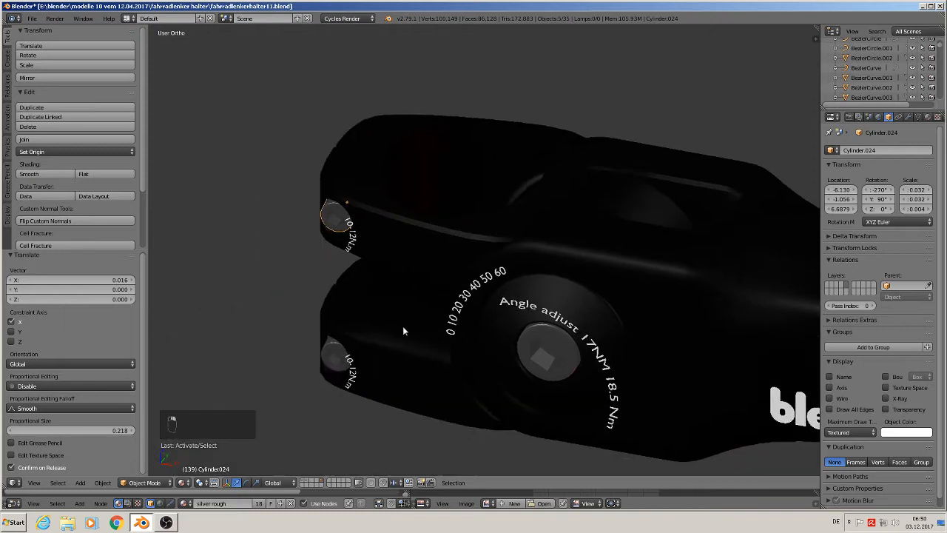
middle_click_drag(389, 286, 551, 300)
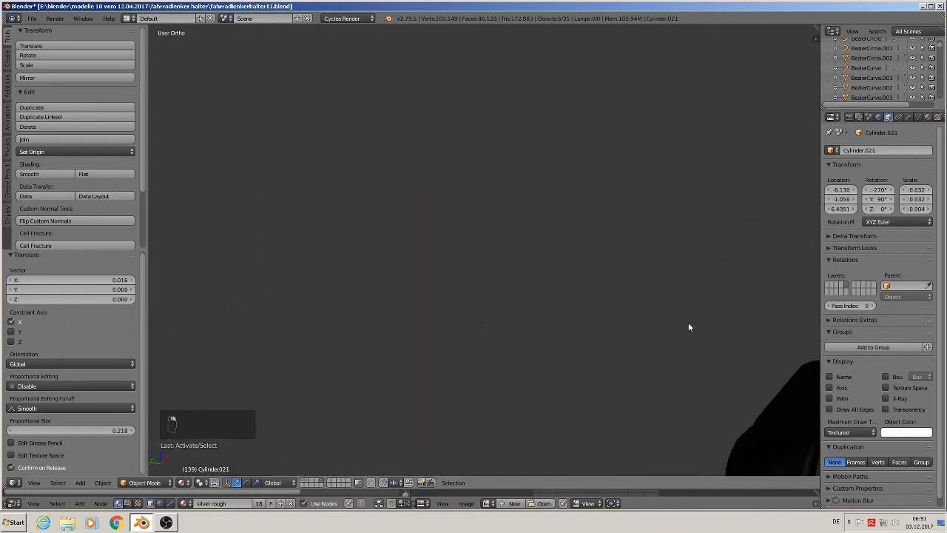
middle_click_drag(688, 322, 229, 26, "shift")
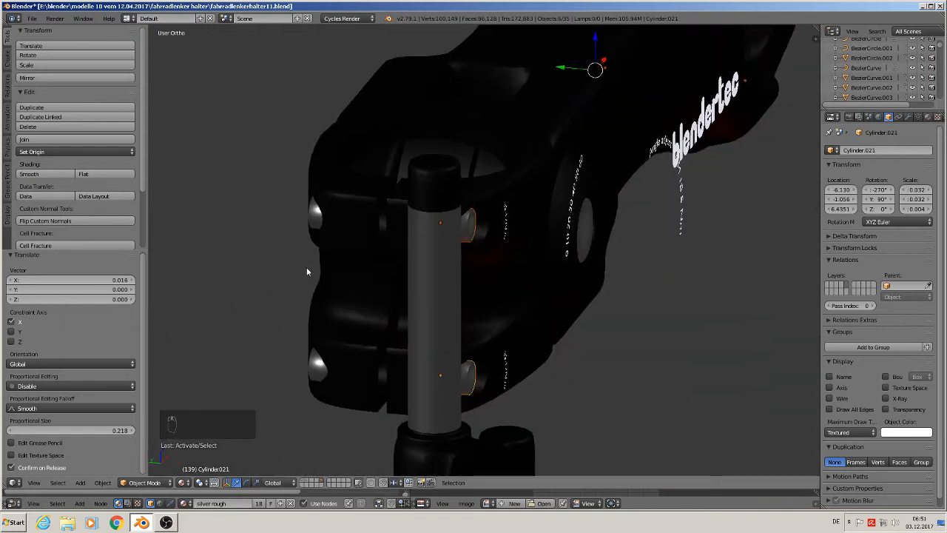
right_click(320, 229)
right_click(313, 221, "shift")
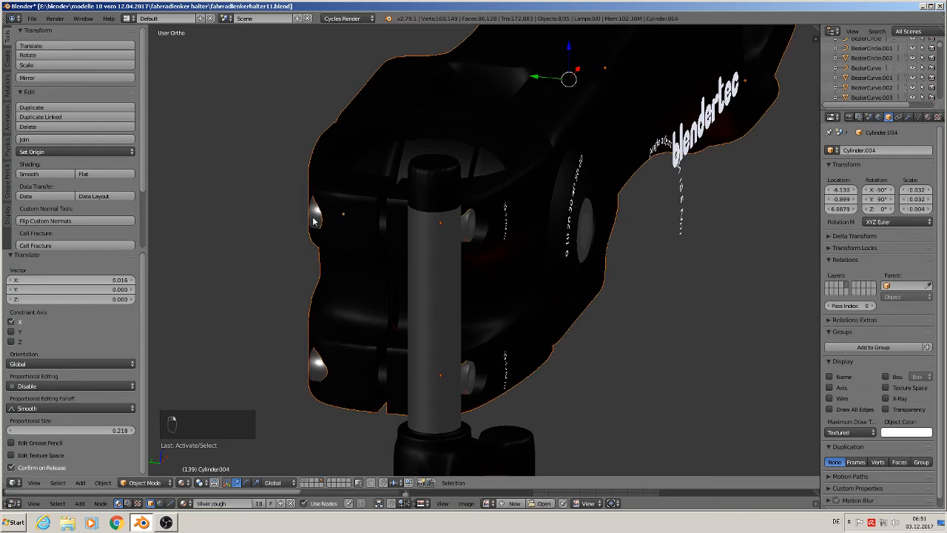
right_click(314, 372, "shift")
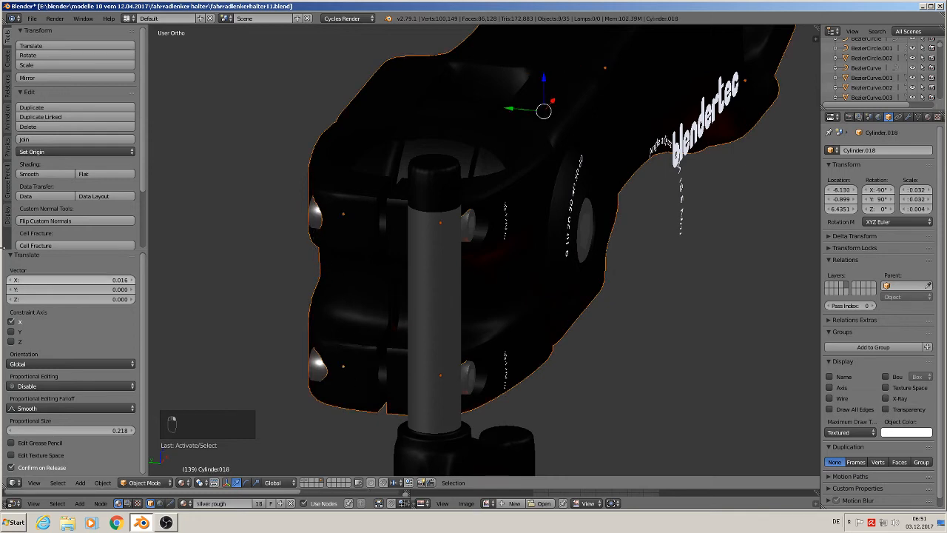
left_click(36, 139)
Step: Test-move the joined stem to check which parts are still separate, then cancel the move
scroll(679, 289, "down", 4)
middle_click_drag(679, 287, 392, 298)
right_click(411, 216)
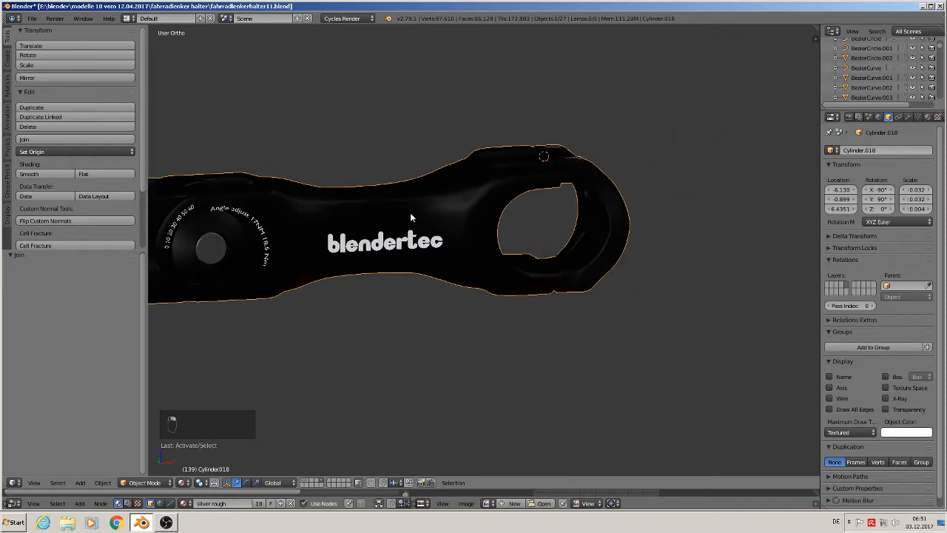
key("g")
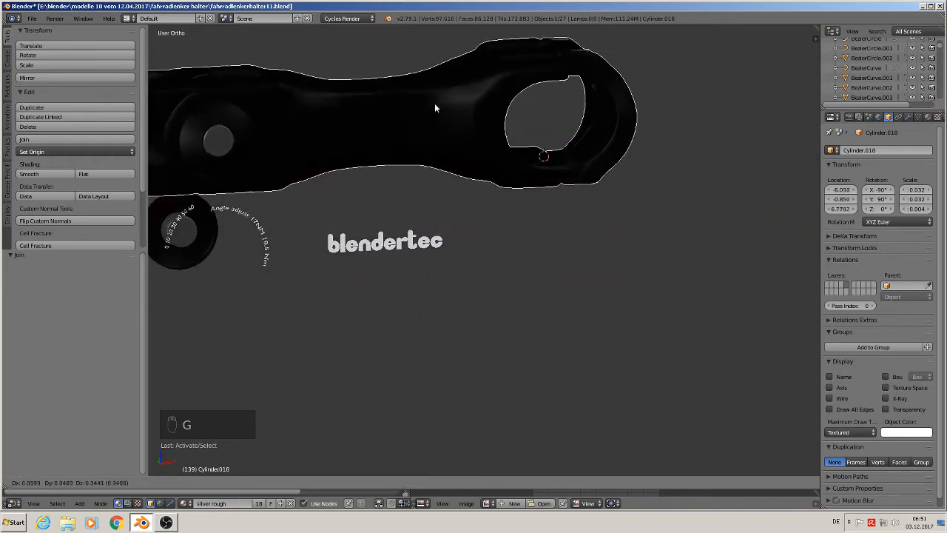
right_click(604, 174)
Step: Join the round cover disc around the angle-adjust bolt with the stem
middle_click_drag(605, 174, 449, 270)
right_click(438, 272, "shift")
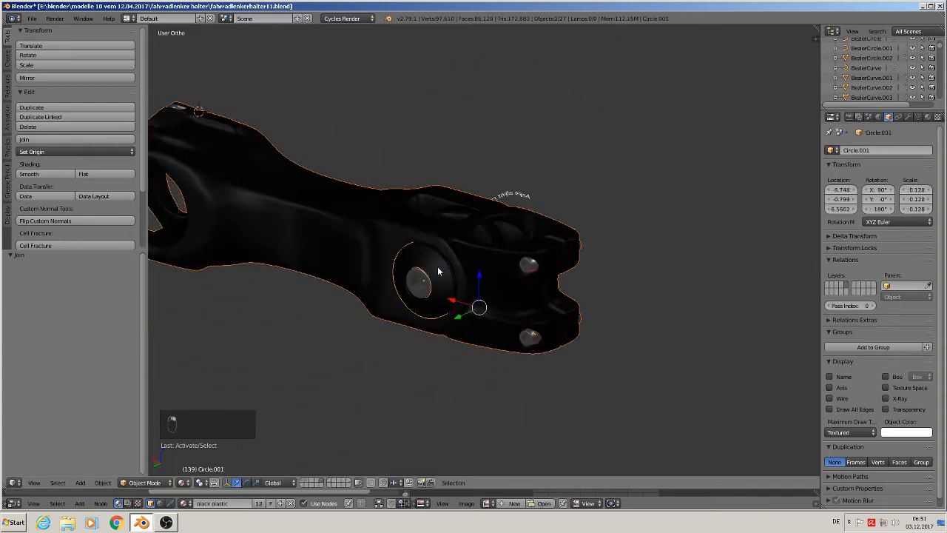
left_click(41, 140)
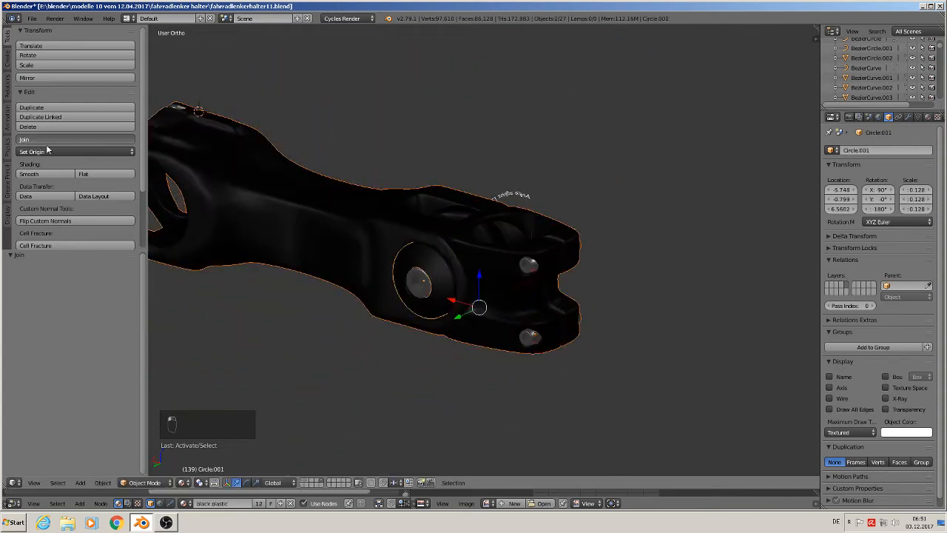
Step: Test-move the stem away from its lettering to find parts still separate, and undo the move
middle_click_drag(676, 297, 478, 282)
scroll(492, 278, "down", 3)
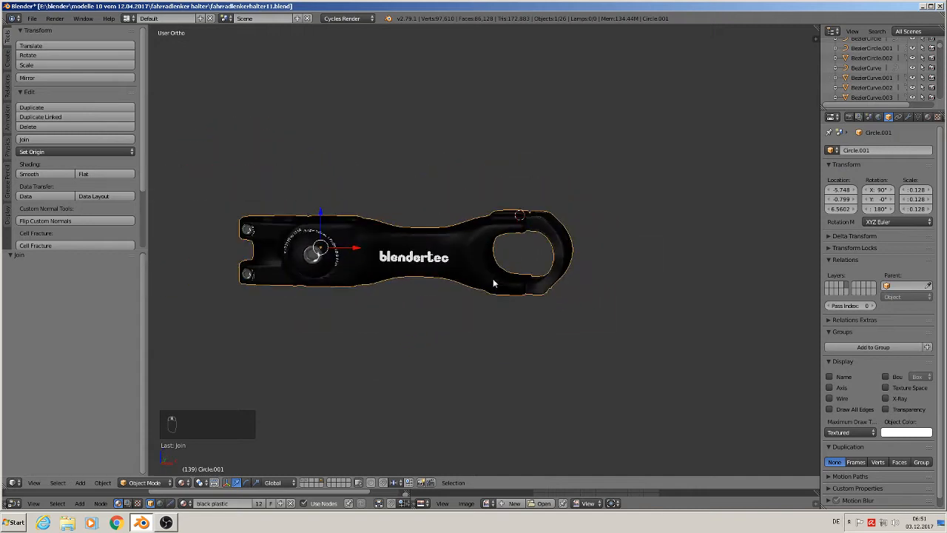
key("g")
left_click(461, 209)
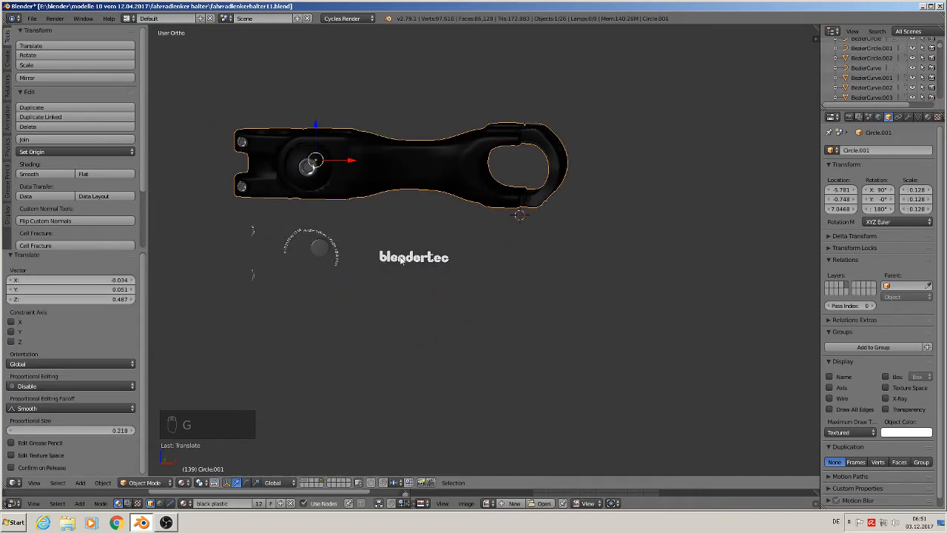
key("ctrl+z")
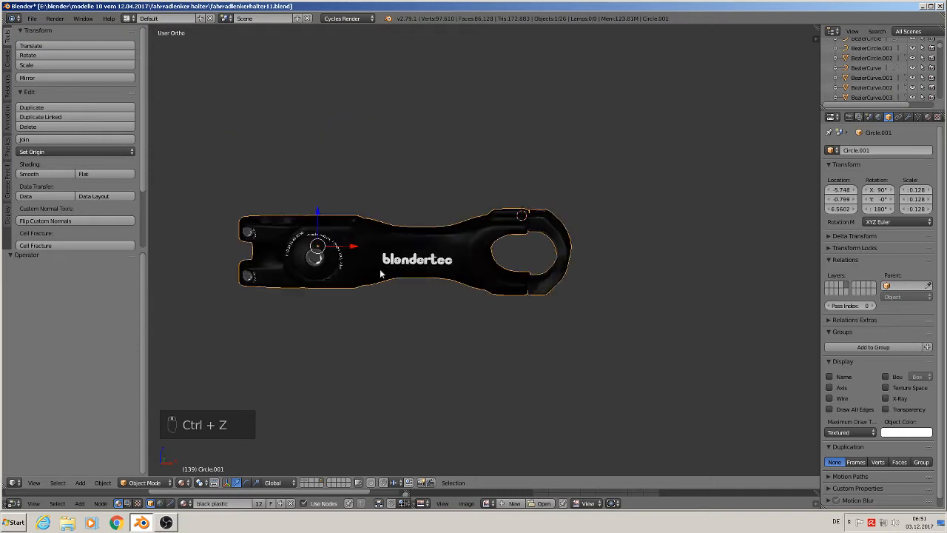
Step: Join the stem with the large angle-adjust bolt, keeping the bolt as the active object
middle_click_drag(381, 271, 564, 279)
scroll(564, 279, "up", 5)
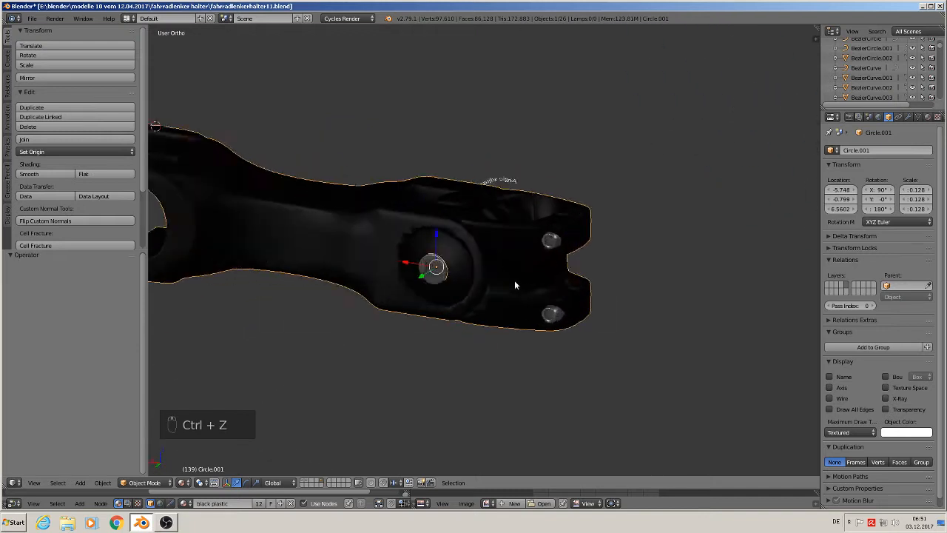
right_click(399, 275)
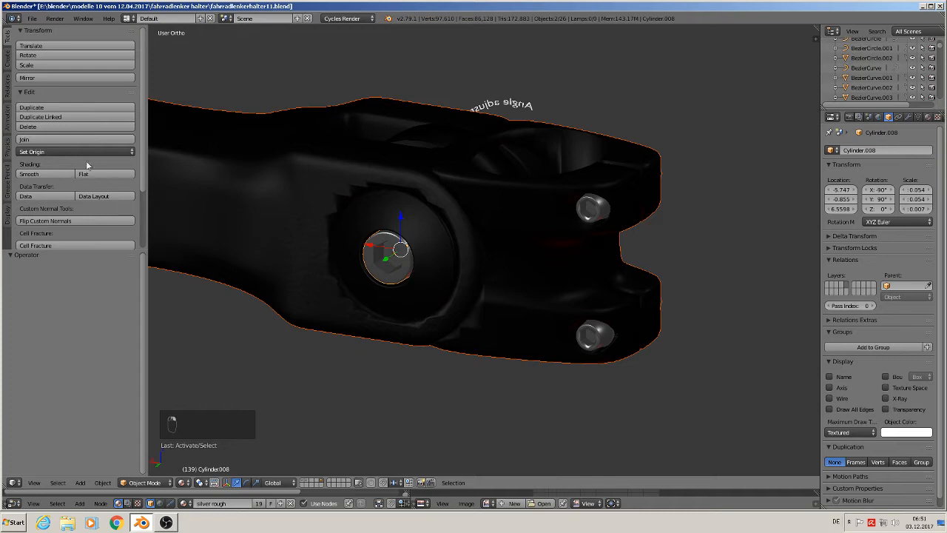
left_click(81, 139)
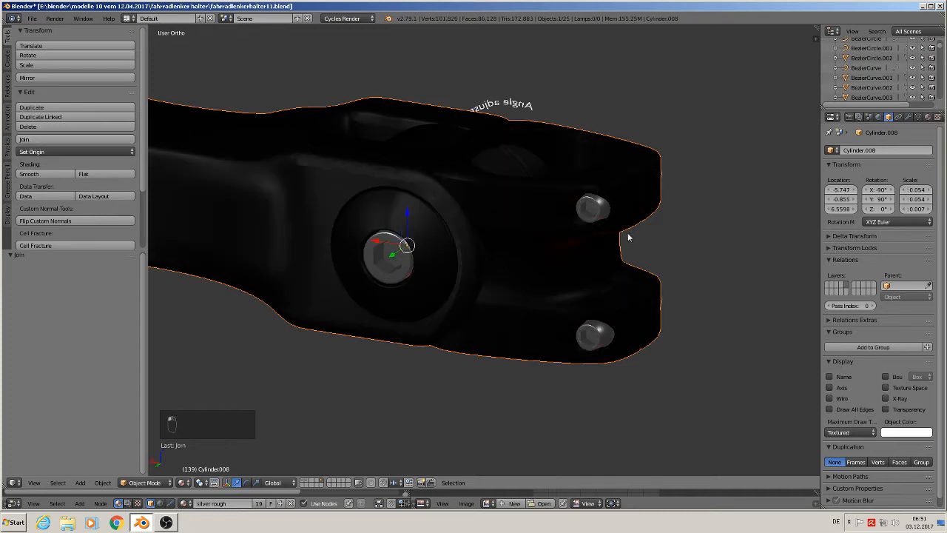
Step: Show the joined stem's modifiers and move it -0.344 along global Z away from its lettering
middle_click_drag(627, 236, 566, 214)
scroll(453, 244, "down", 3)
scroll(435, 243, "up", 3)
scroll(567, 215, "up", 2)
scroll(564, 217, "down", 2)
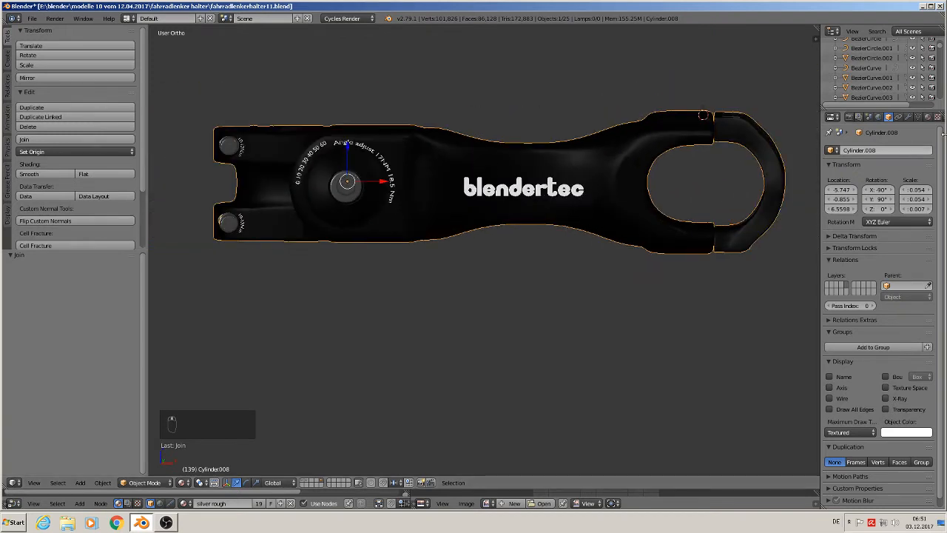
left_click(908, 116)
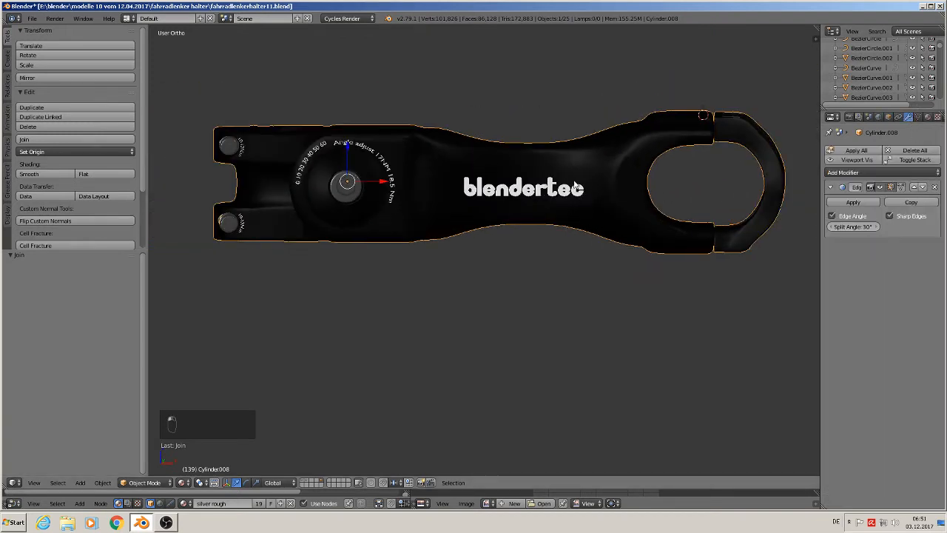
middle_click_drag(581, 208, 576, 221)
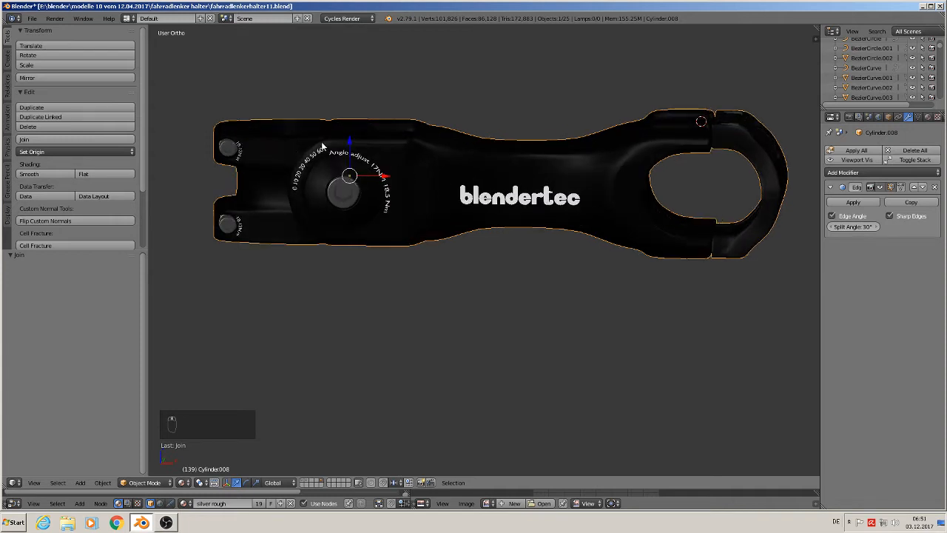
left_click_drag(349, 145, 367, 244)
scroll(369, 244, "down", 3)
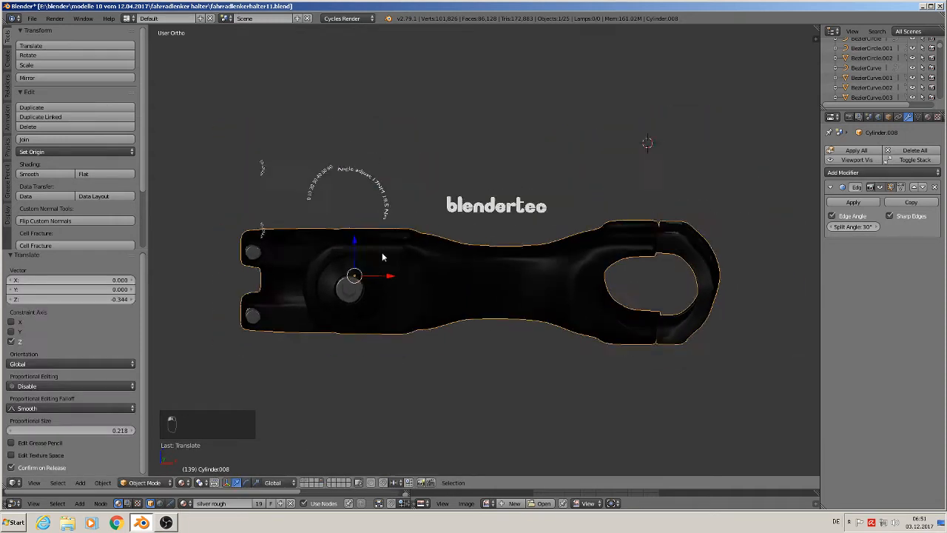
scroll(566, 269, "up", 1)
scroll(566, 269, "down", 3)
Step: Set the stem's origin to its geometry and clear its location to place it at the world origin
key("KP_1")
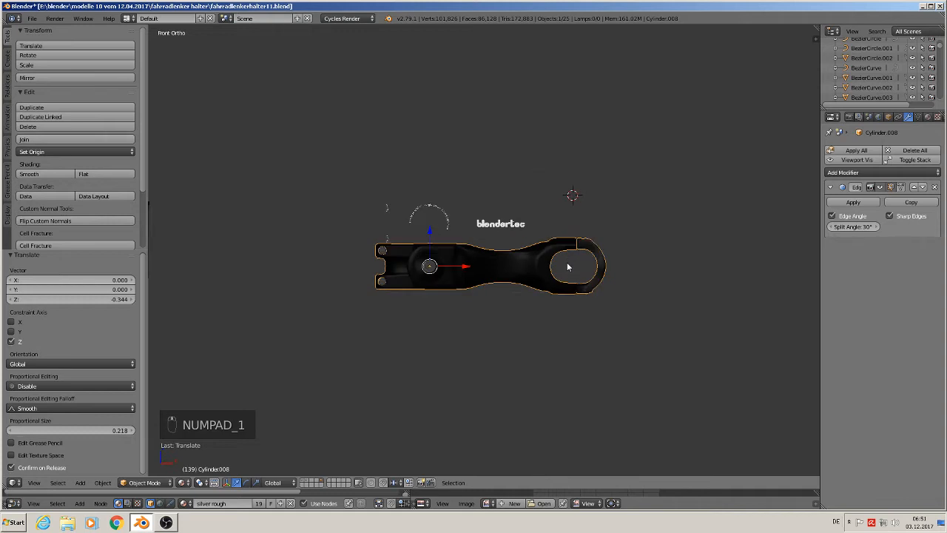
left_click(54, 152)
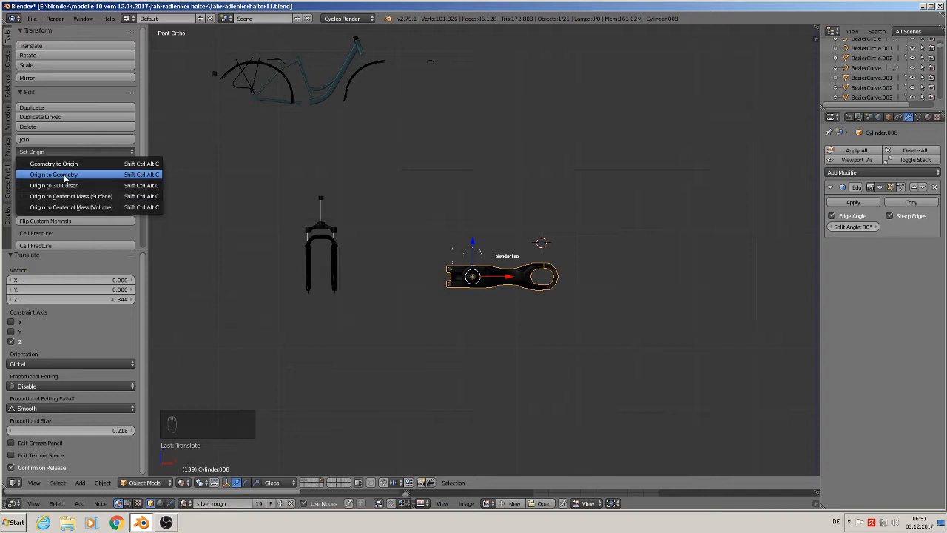
left_click(65, 178)
middle_click_drag(598, 378, 498, 230, "shift")
scroll(497, 236, "down", 3)
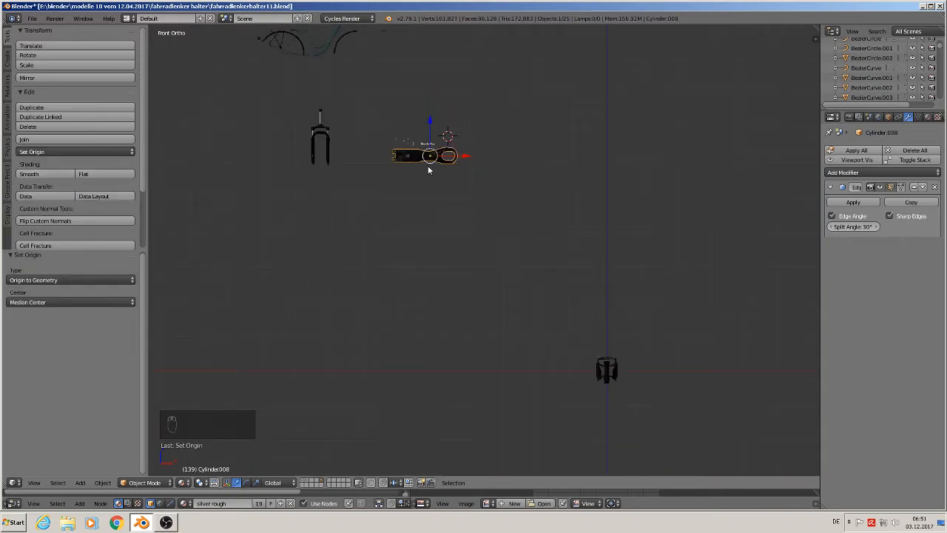
key("alt+g")
scroll(647, 390, "up", 5)
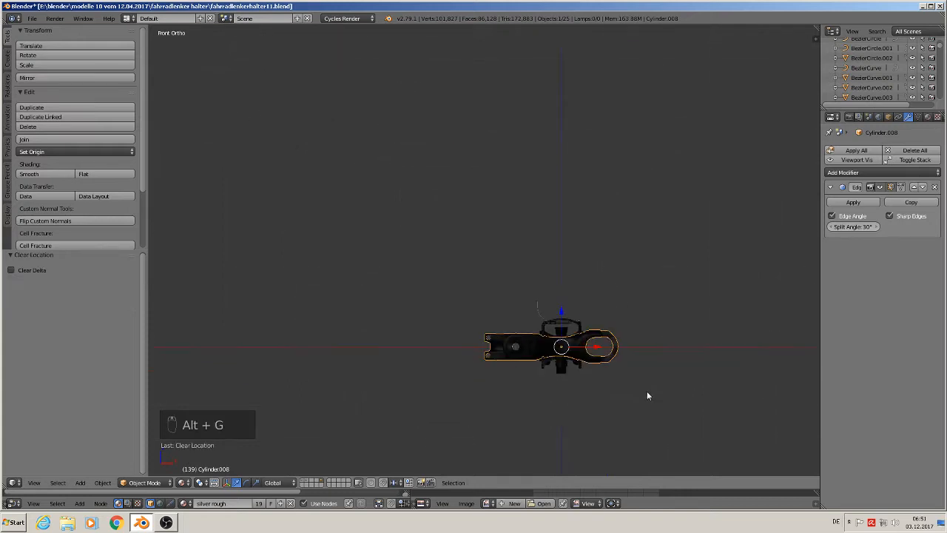
Step: Create a new group from the stem and name it holder1
key("ctrl+g")
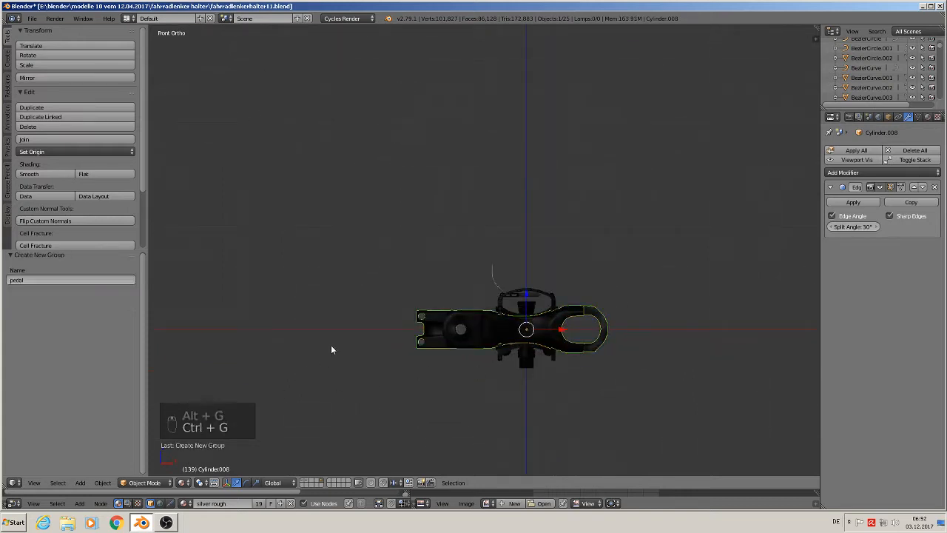
left_click(66, 279)
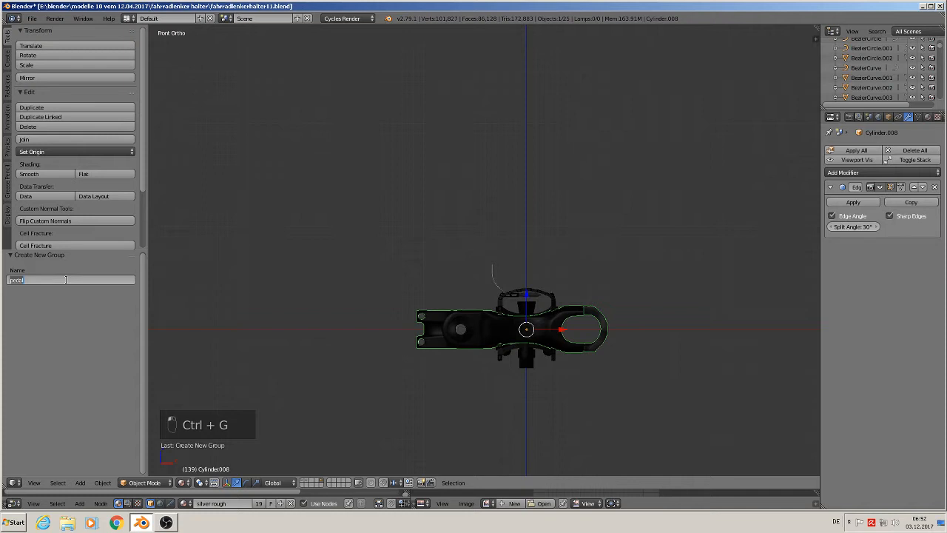
type("f")
key("Return")
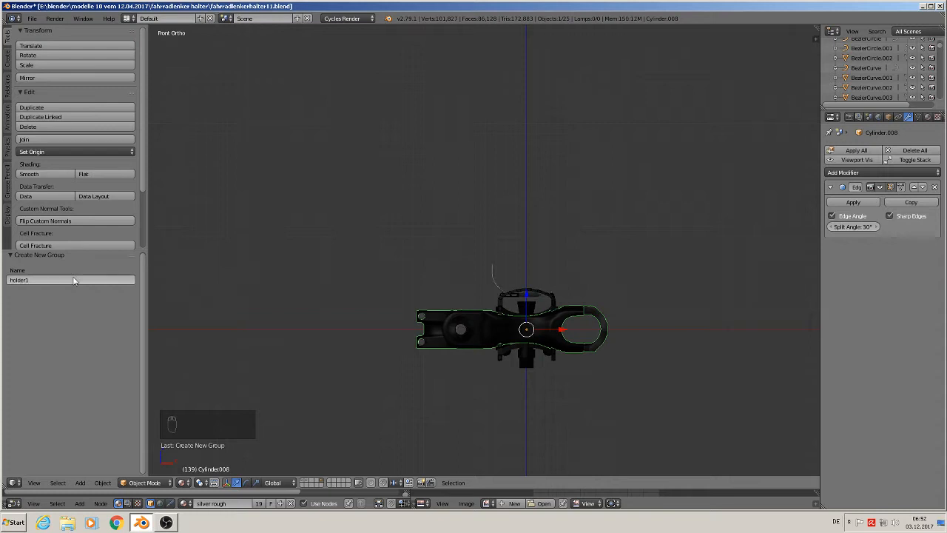
Step: Add an instance of the holder1 group on layer 1 and move it about 0.537 along X and -0.021 along Z, beside the pedal
left_click(302, 479)
scroll(441, 368, "down", 9)
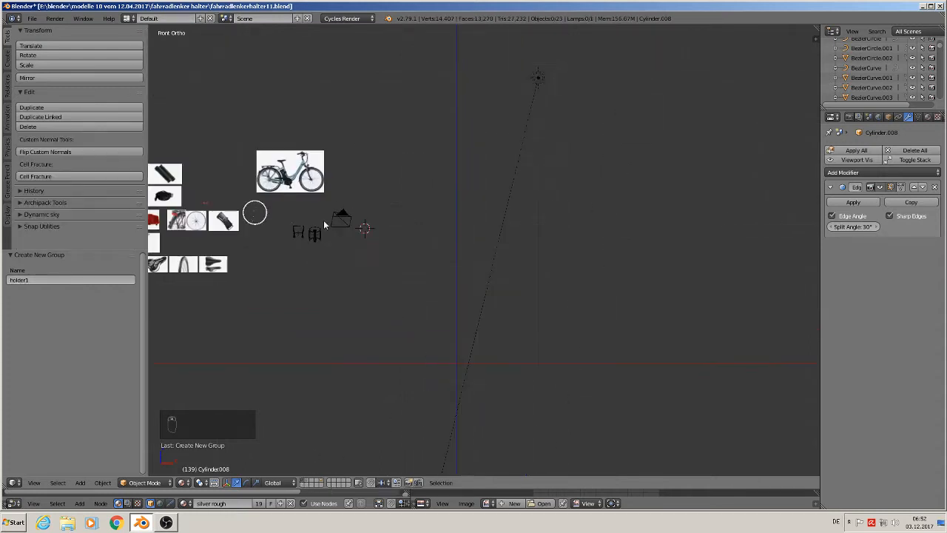
scroll(320, 237, "up", 4)
scroll(323, 237, "up", 3)
left_click(380, 239)
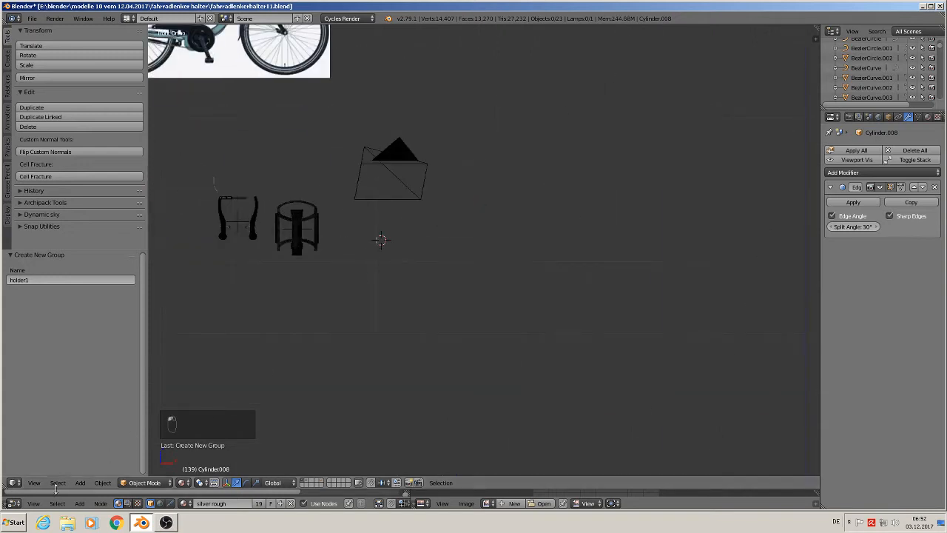
left_click(81, 484)
mouse_move(93, 332)
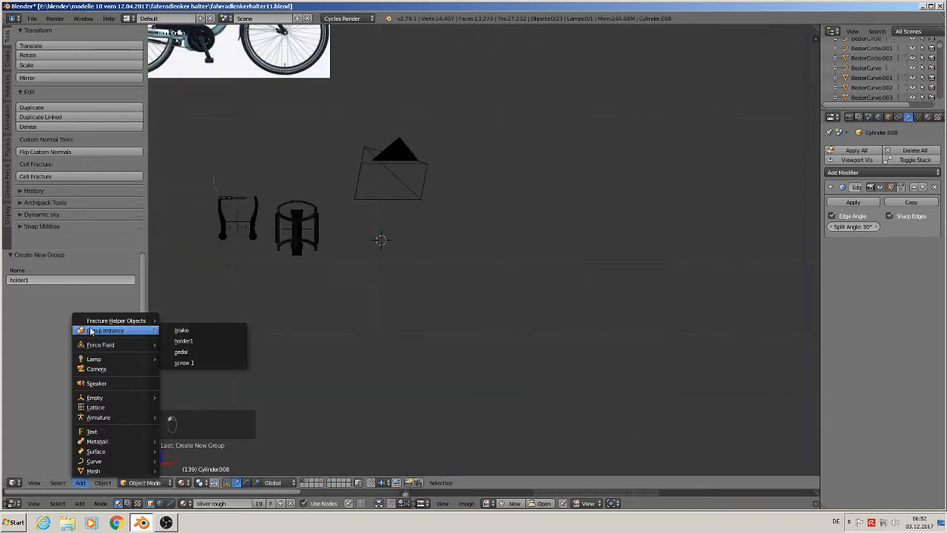
left_click(197, 342)
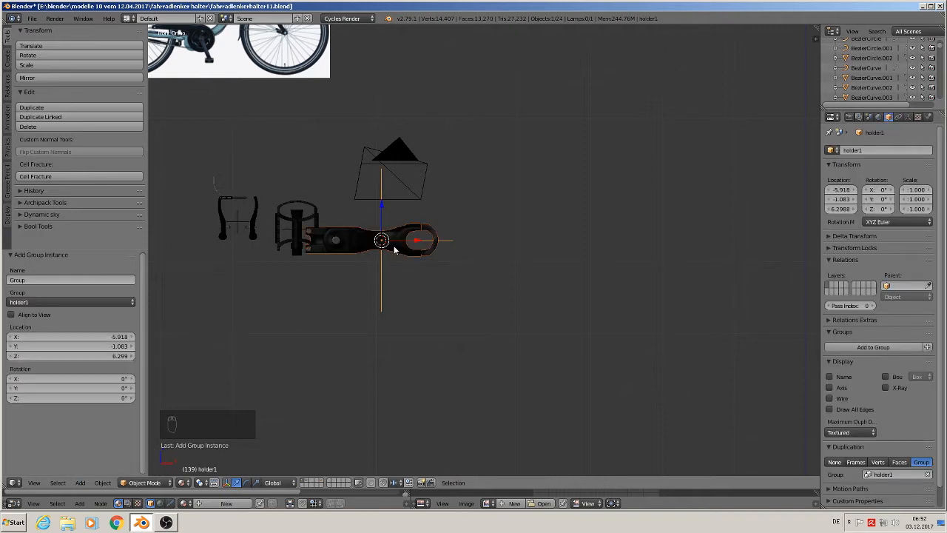
key("g")
left_click(435, 249)
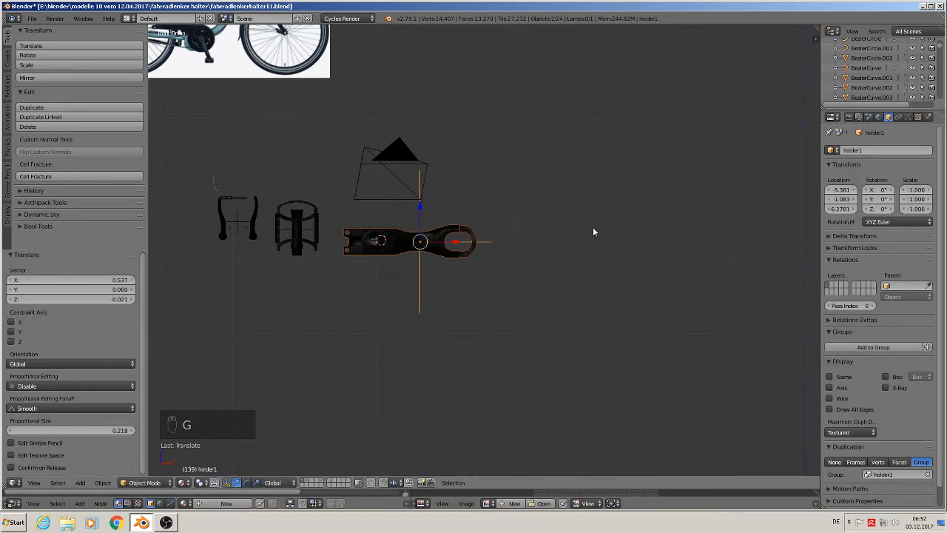
Step: Set the holder1 instance's empty display size to 0.15 and save the file
left_click(908, 116)
left_click_drag(888, 175, 866, 174)
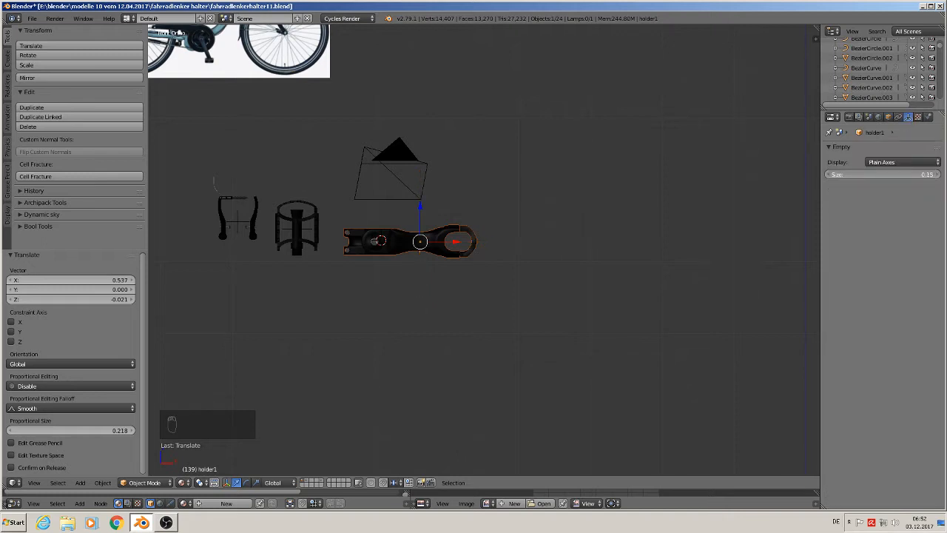
scroll(560, 309, "down", 4)
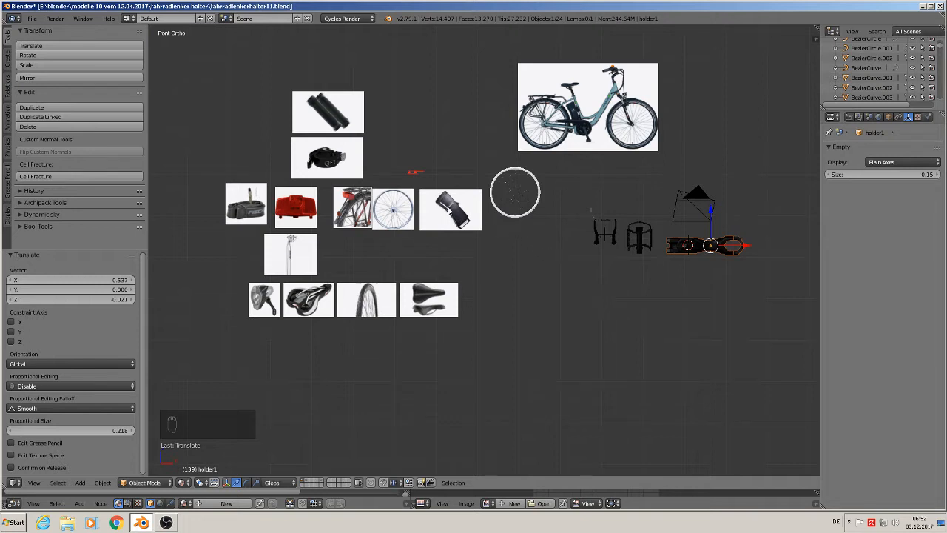
left_click(32, 18)
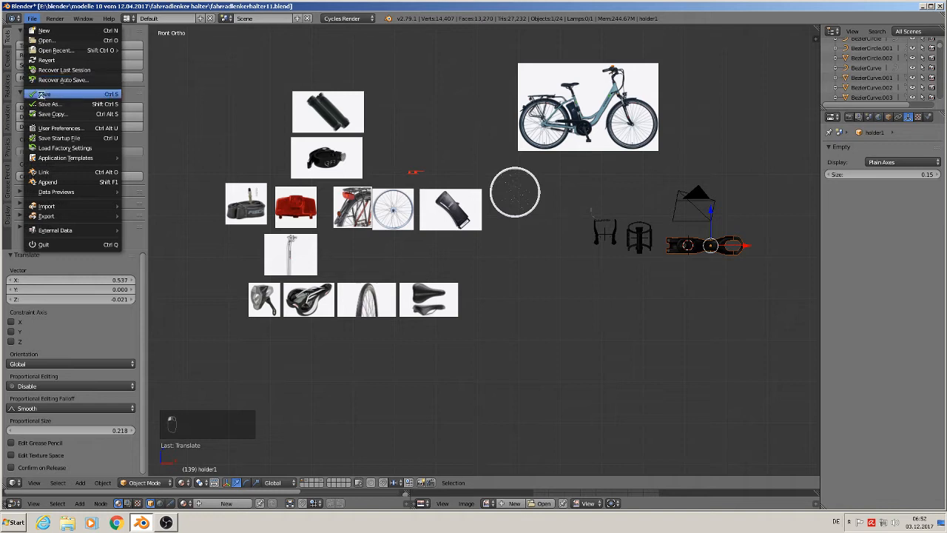
left_click(44, 95)
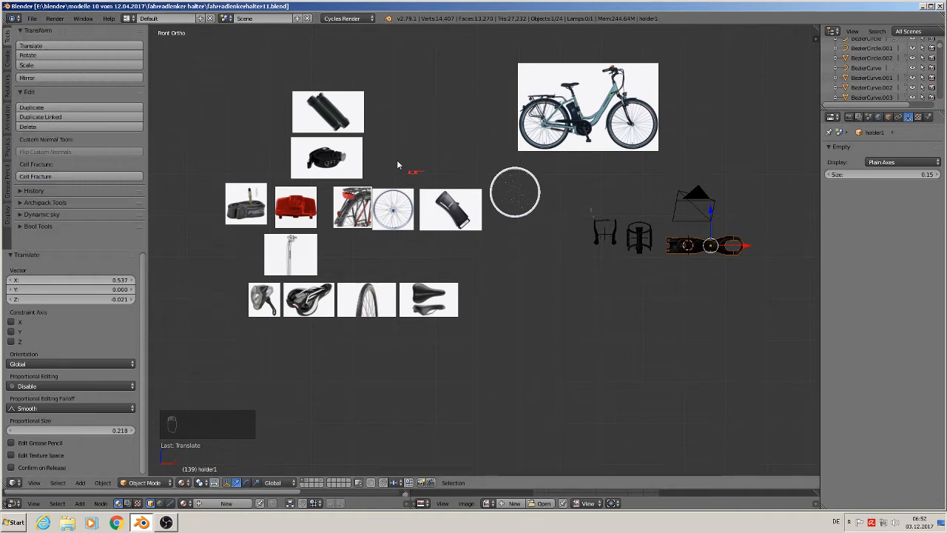
Step: On layer 5, delete all vertices of the steerer tube at the top of the suspension fork
left_click(322, 482)
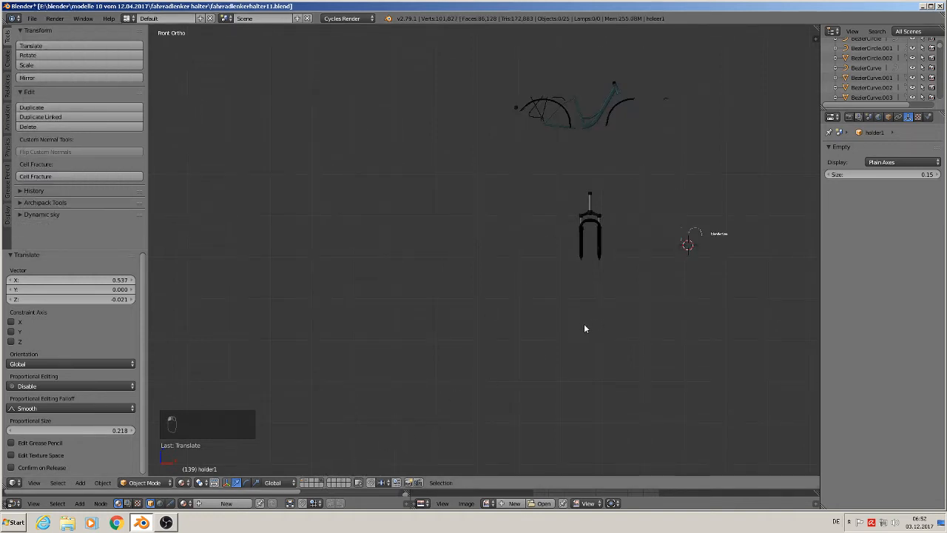
middle_click_drag(591, 282, 454, 324, "shift")
scroll(460, 315, "up", 7)
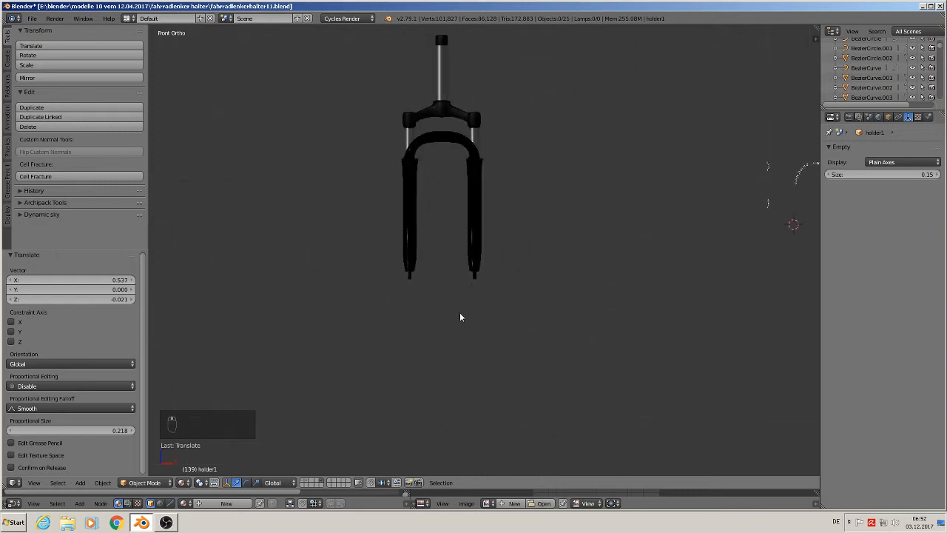
middle_click_drag(472, 153, 457, 247, "shift")
right_click(457, 250)
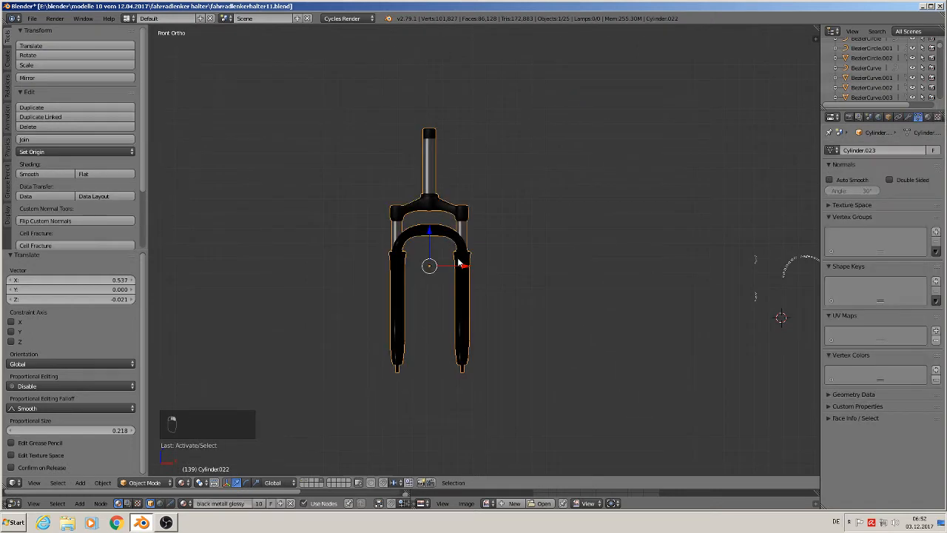
scroll(459, 266, "up", 3)
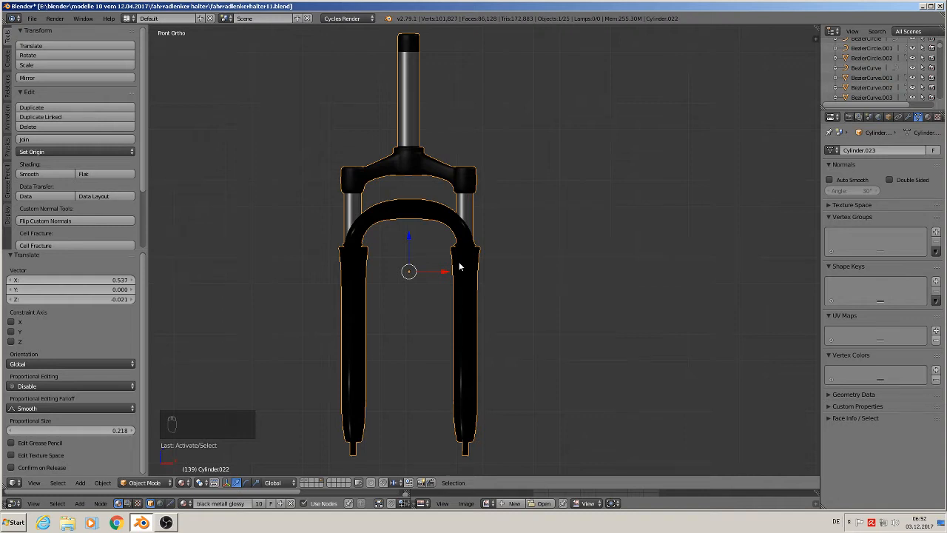
key("Tab")
key("a")
key("a")
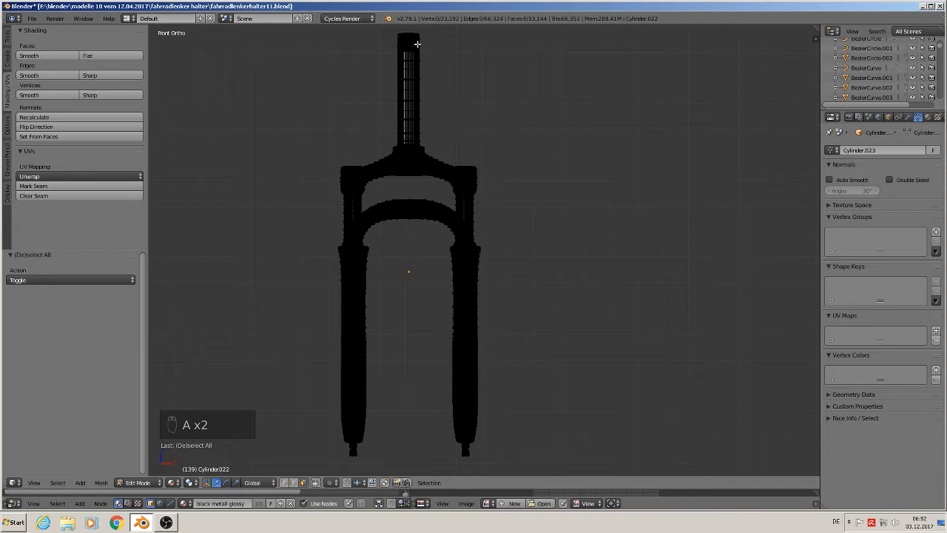
key("b")
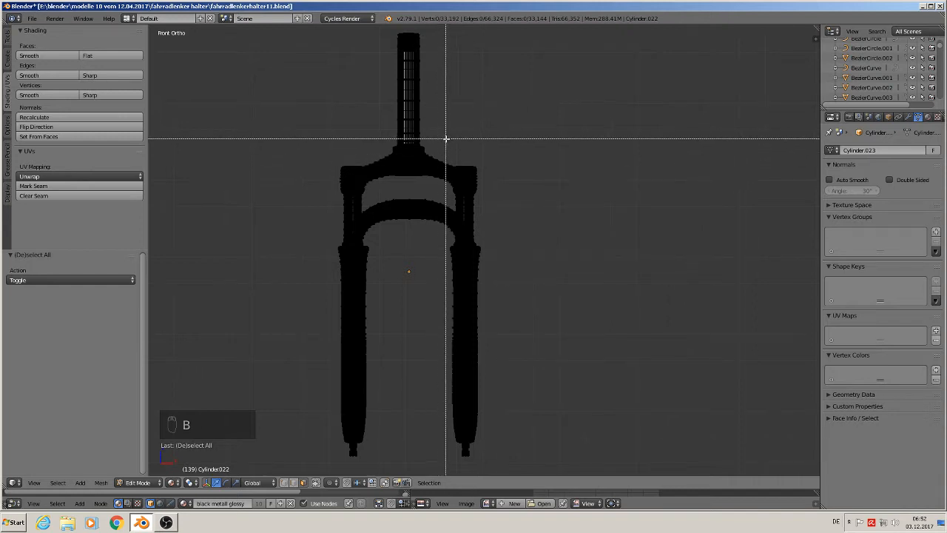
left_click_drag(449, 138, 367, 20)
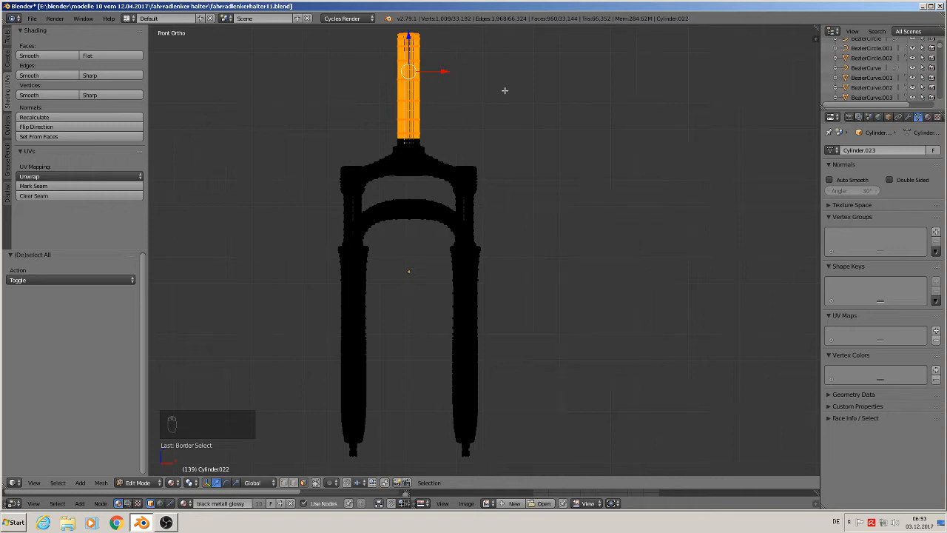
key("ctrl+KP_Add")
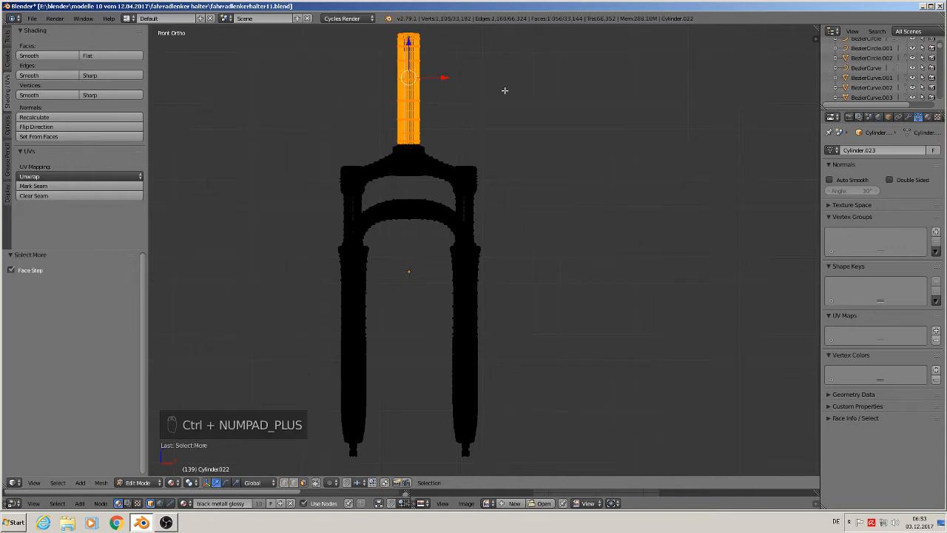
key("ctrl+KP_Add")
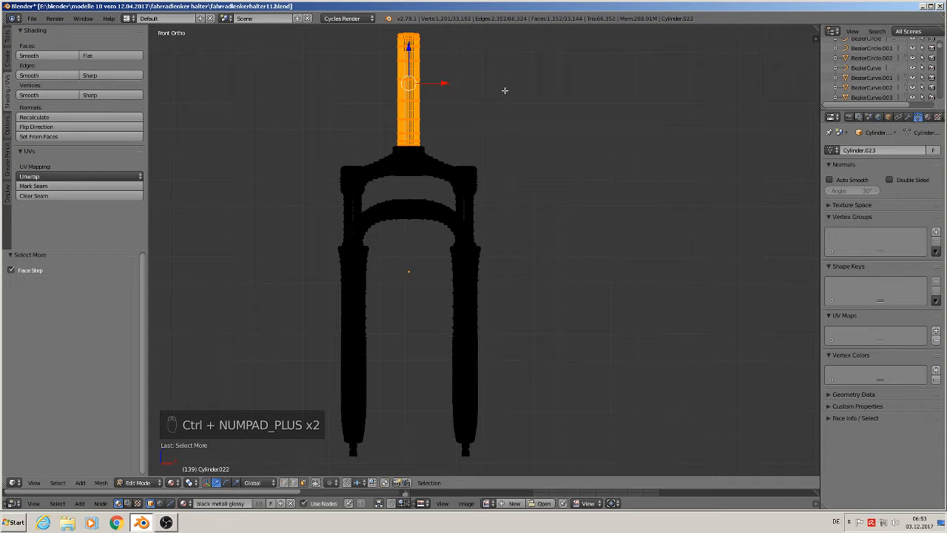
key("x")
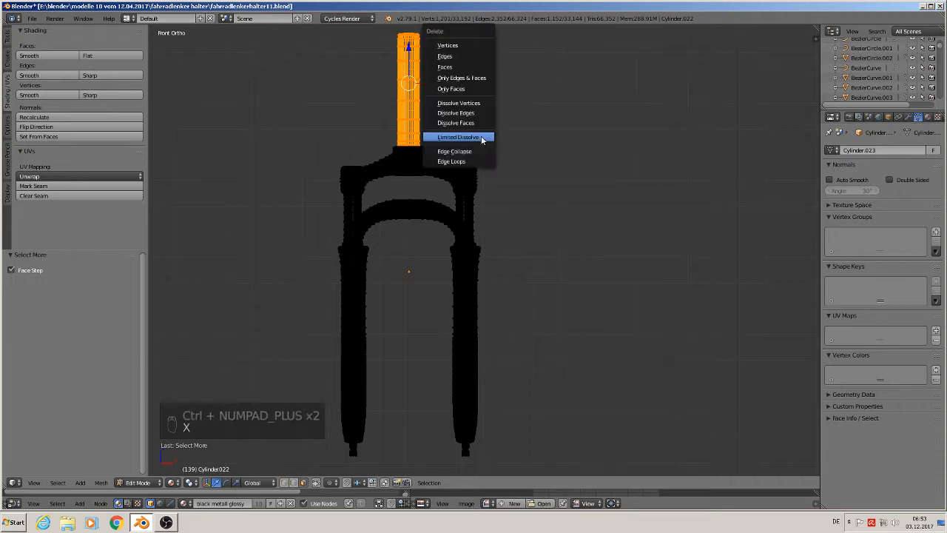
left_click(466, 60)
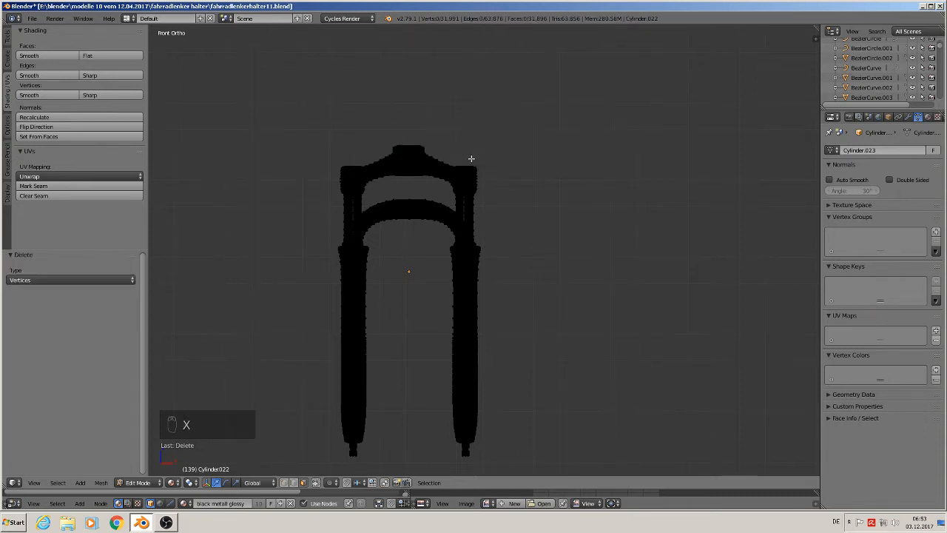
key("Tab")
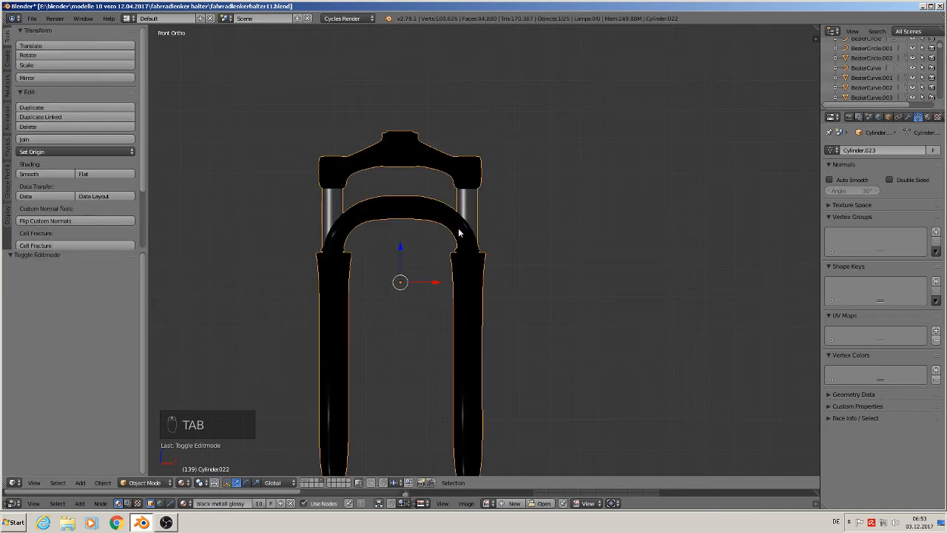
Step: Simplify the entire fork mesh with Limited Dissolve at a maximum angle of 5°
middle_click_drag(454, 226, 473, 194)
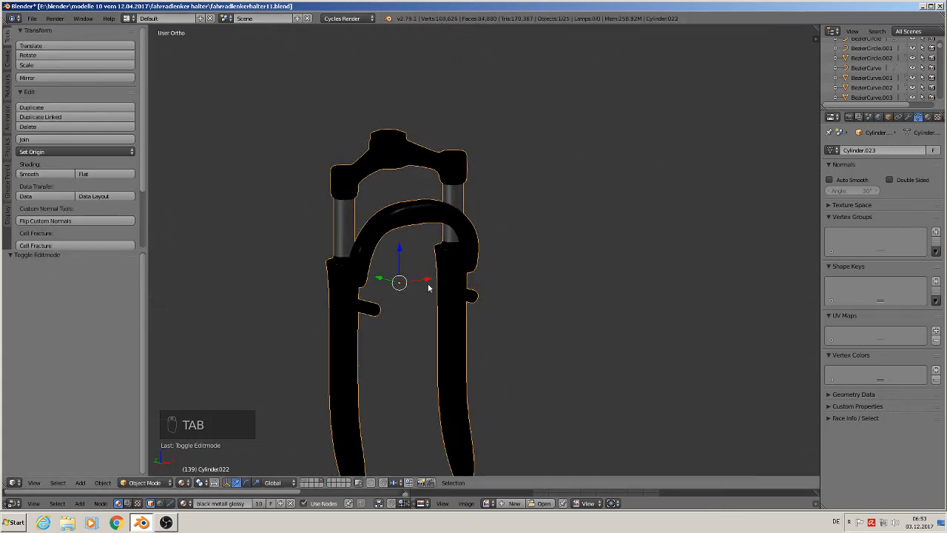
middle_click_drag(430, 305, 466, 194, "shift")
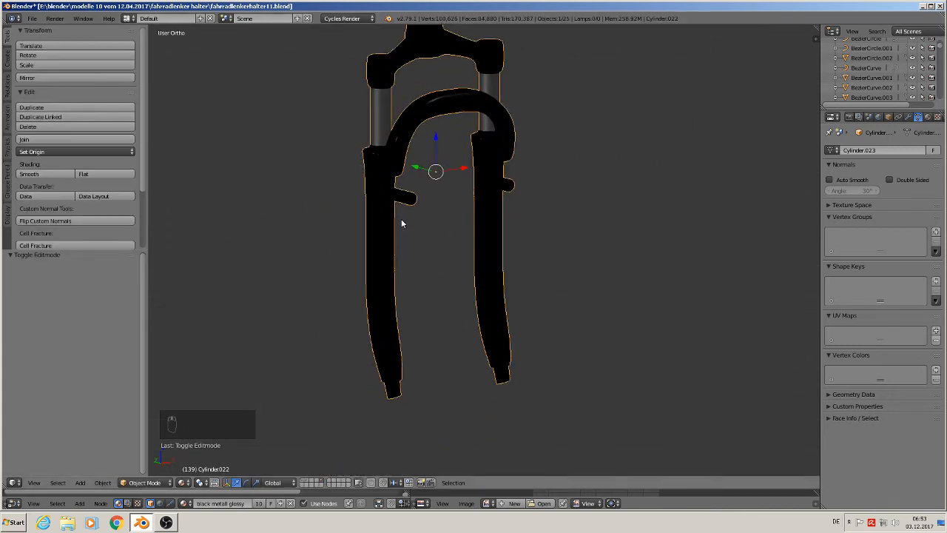
key("Tab")
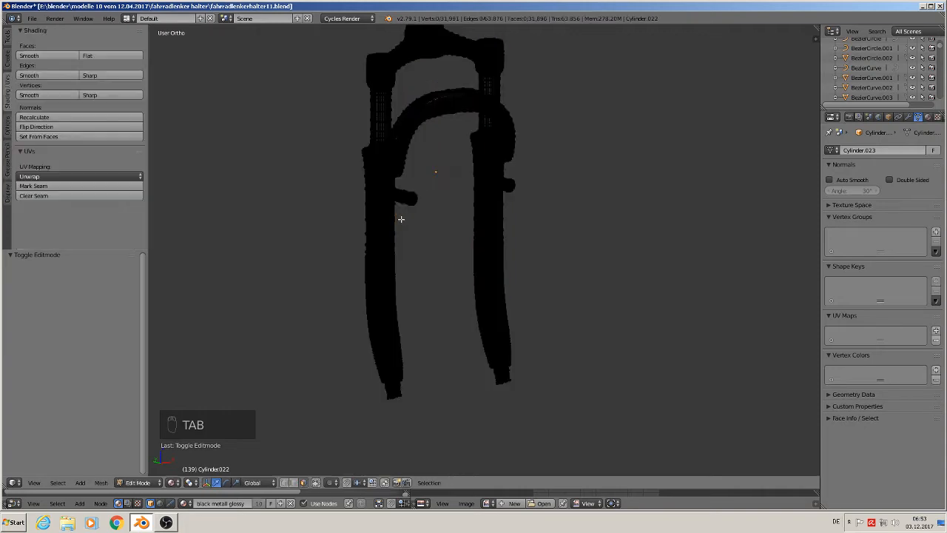
key("a")
key("a")
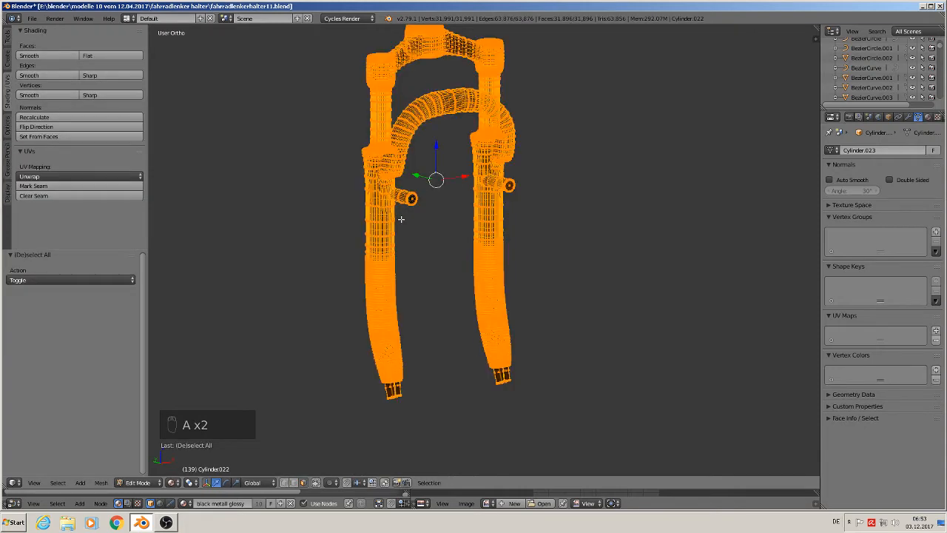
scroll(413, 233, "up", 3)
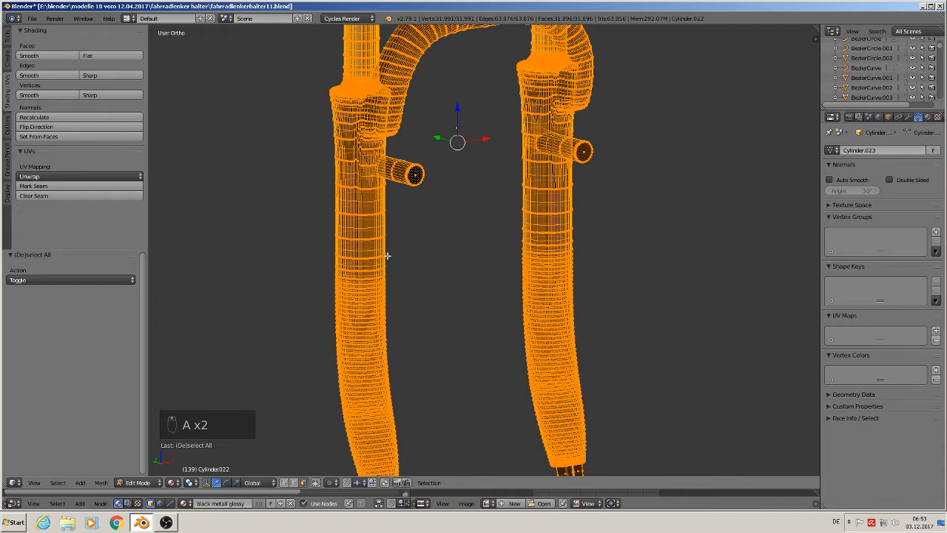
scroll(387, 255, "down", 3)
key("x")
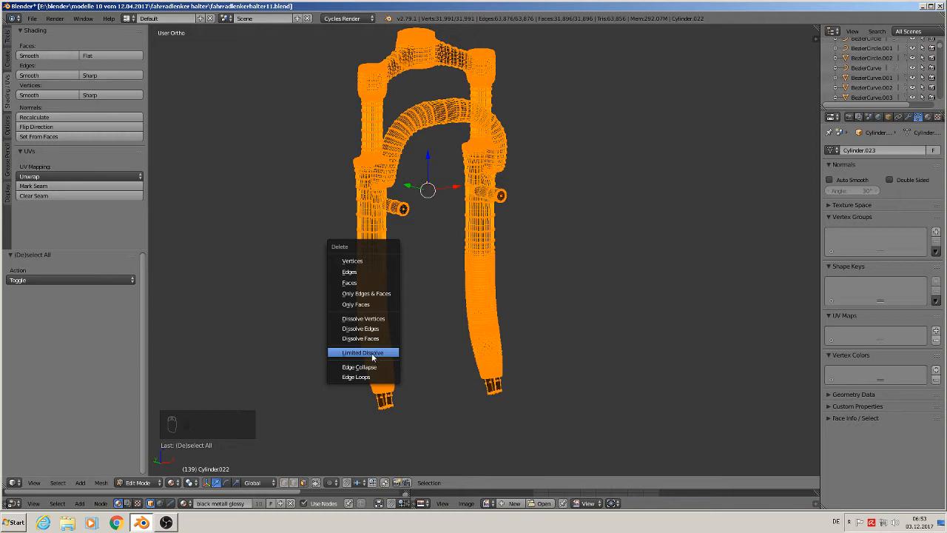
left_click(373, 353)
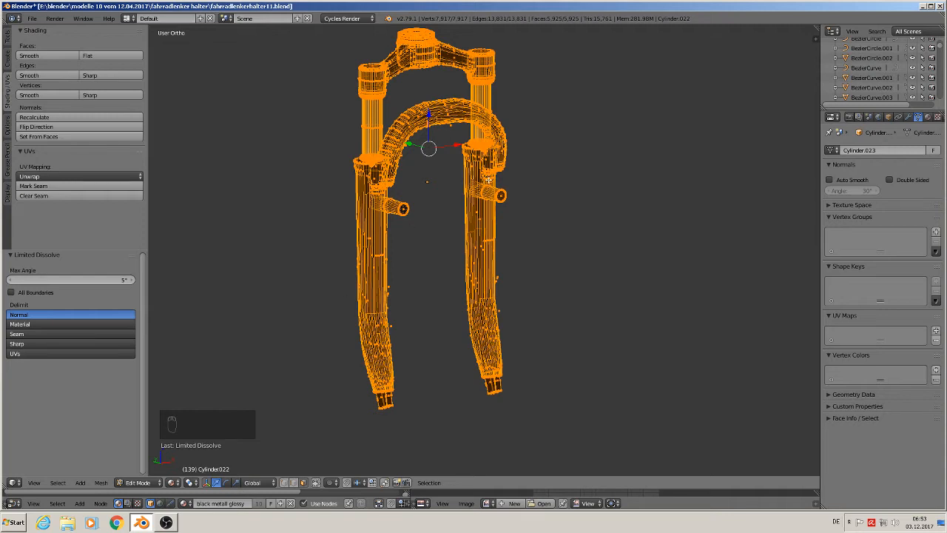
key("Tab")
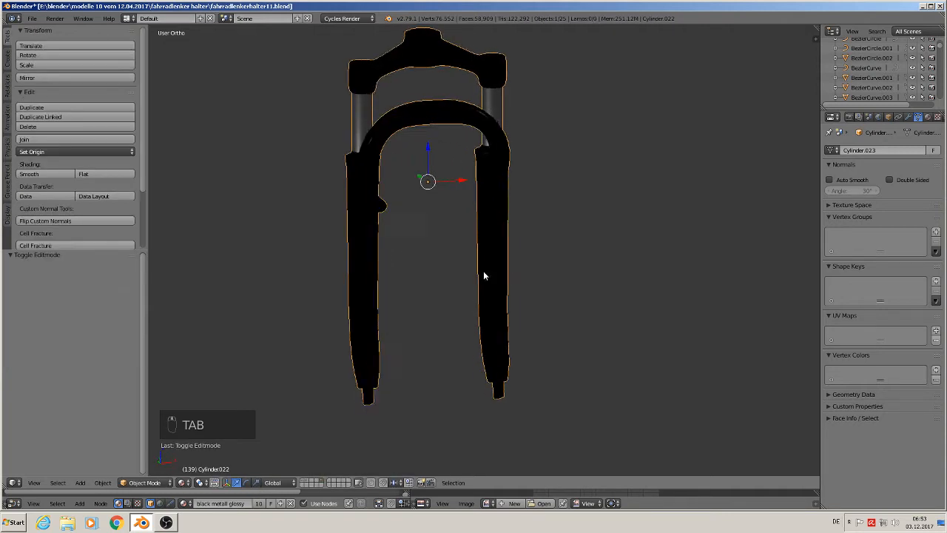
Step: Clear the fork's location to place it at the world origin
middle_click_drag(483, 272, 463, 274)
scroll(529, 283, "down", 4)
scroll(472, 276, "down", 2)
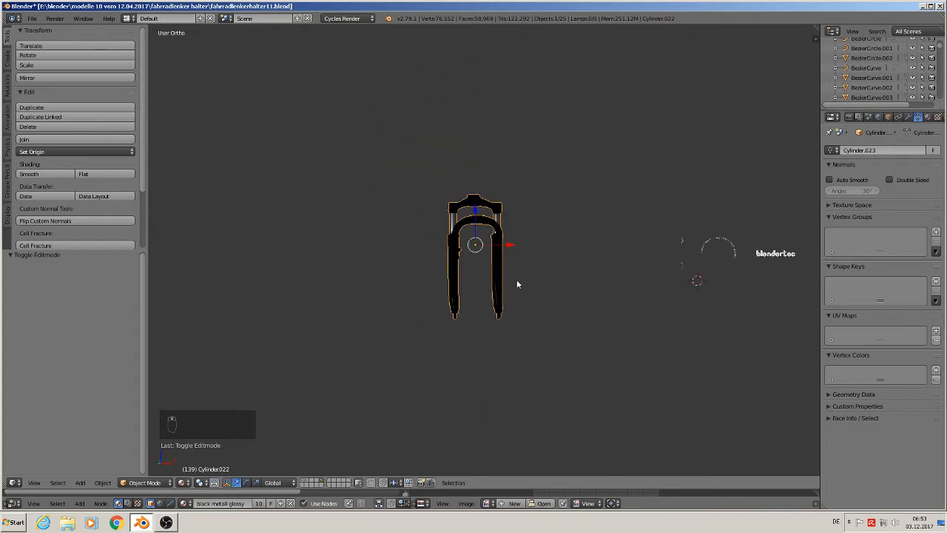
key("KP_1")
middle_click_drag(516, 294, 429, 245, "shift")
scroll(444, 255, "down", 3)
scroll(472, 268, "up", 2)
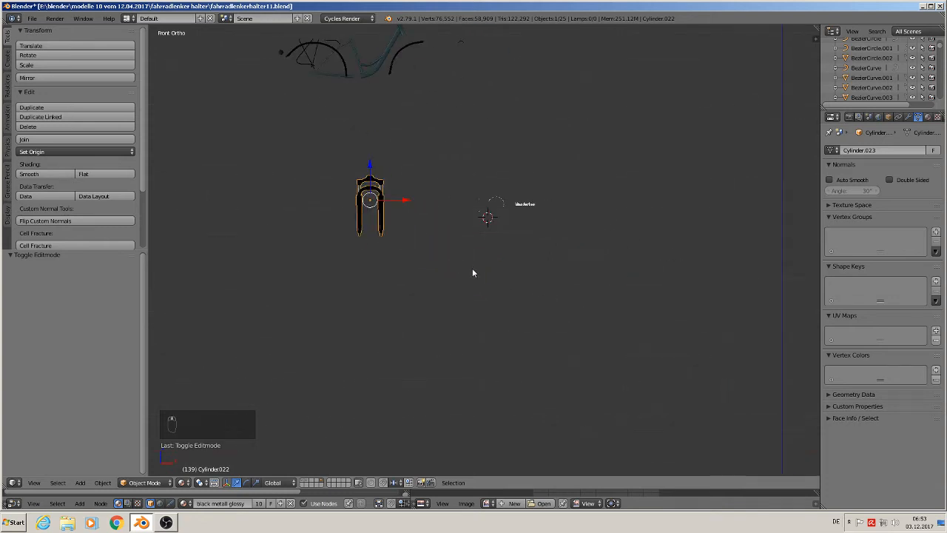
scroll(472, 268, "down", 2)
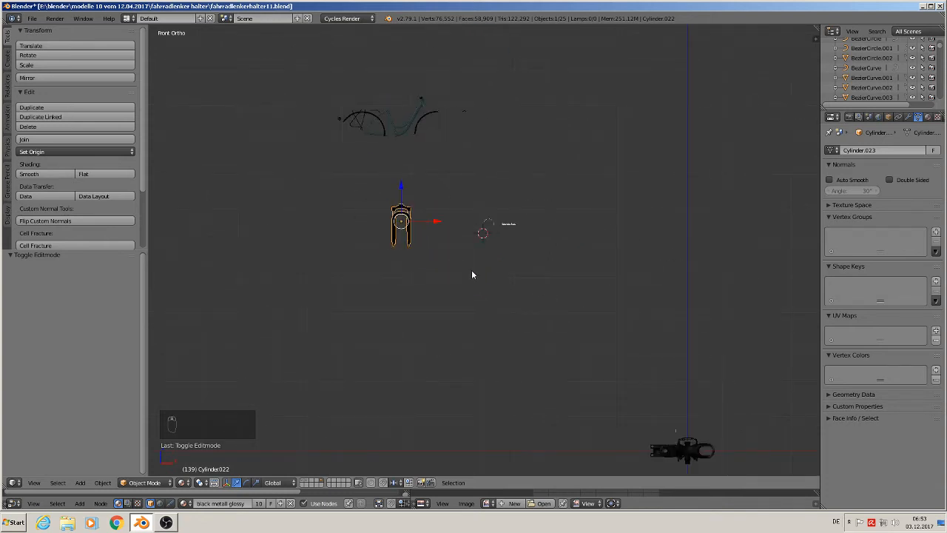
key("alt+g")
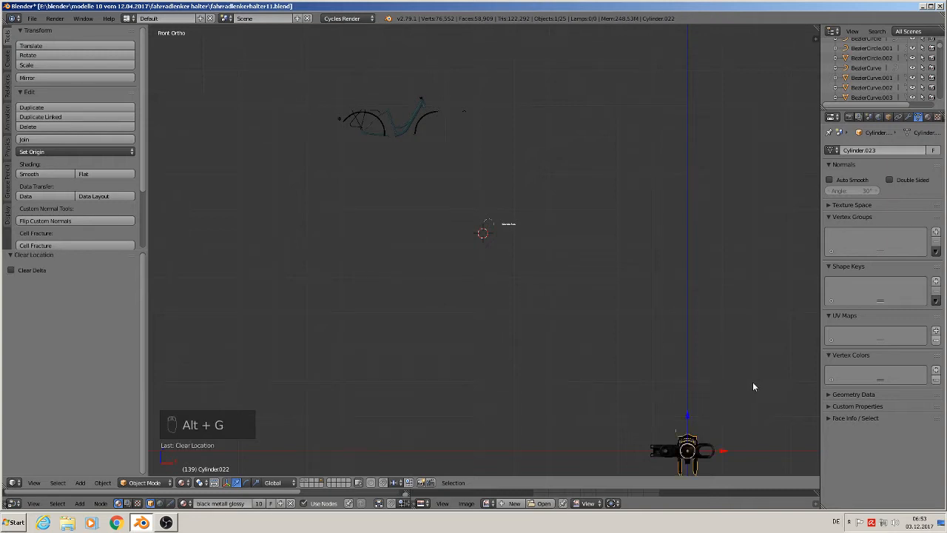
middle_click_drag(750, 385, 540, 227, "shift")
scroll(541, 225, "up", 7)
middle_click_drag(552, 274, 578, 149, "shift")
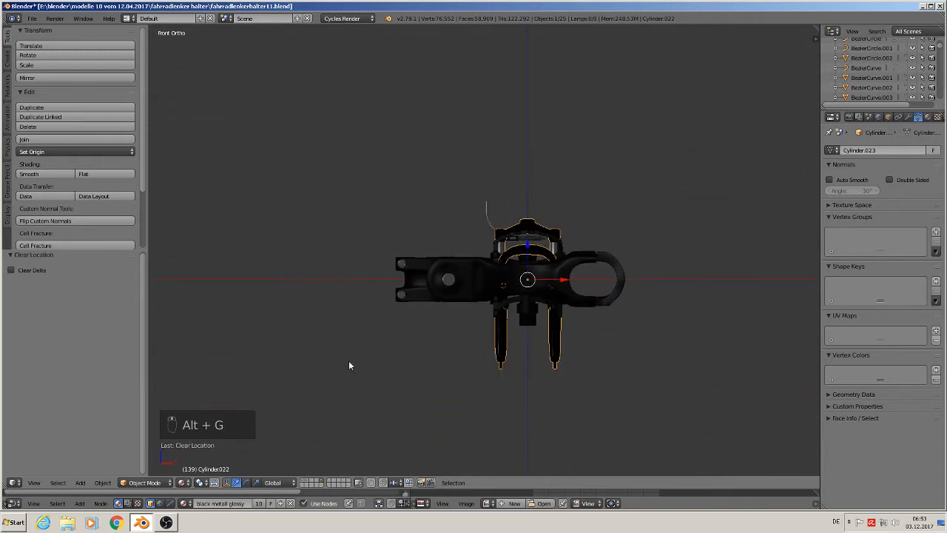
Step: Put the suspension fork into a new group named frontwheelholder
key("ctrl+g")
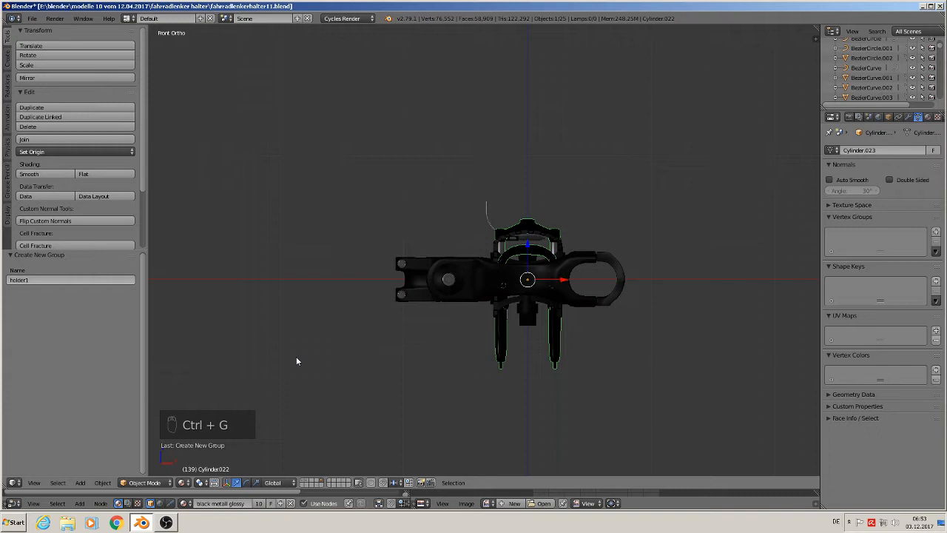
left_click(45, 279)
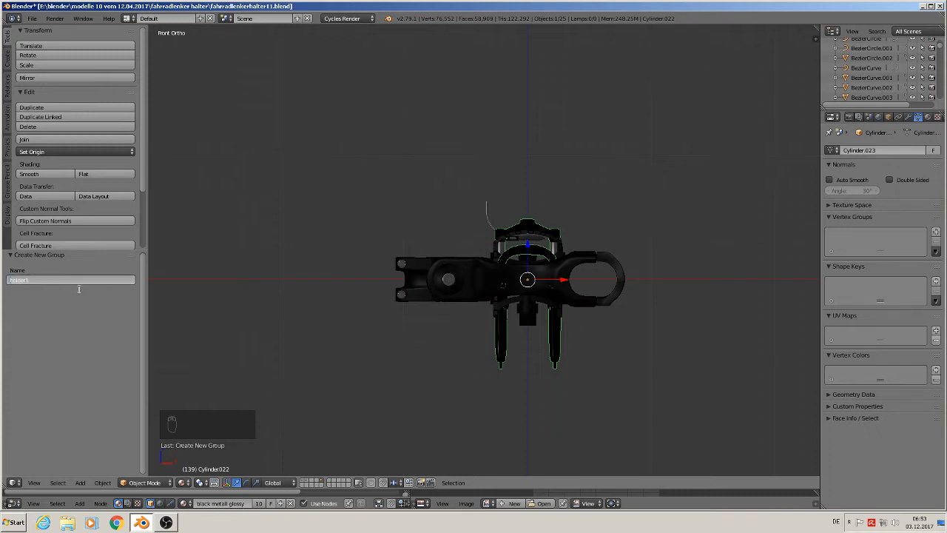
type("frontwheel")
key("Return")
Step: On layer 1, add an instance of the frontwheelholder group in the free space just below the brake and pedal instances
left_click(303, 481)
scroll(323, 440, "down", 4)
scroll(323, 414, "down", 5)
middle_click_drag(382, 251, 531, 236, "shift")
scroll(493, 252, "up", 5)
middle_click_drag(265, 321, 439, 294, "shift")
scroll(410, 267, "up", 3)
left_click(407, 244)
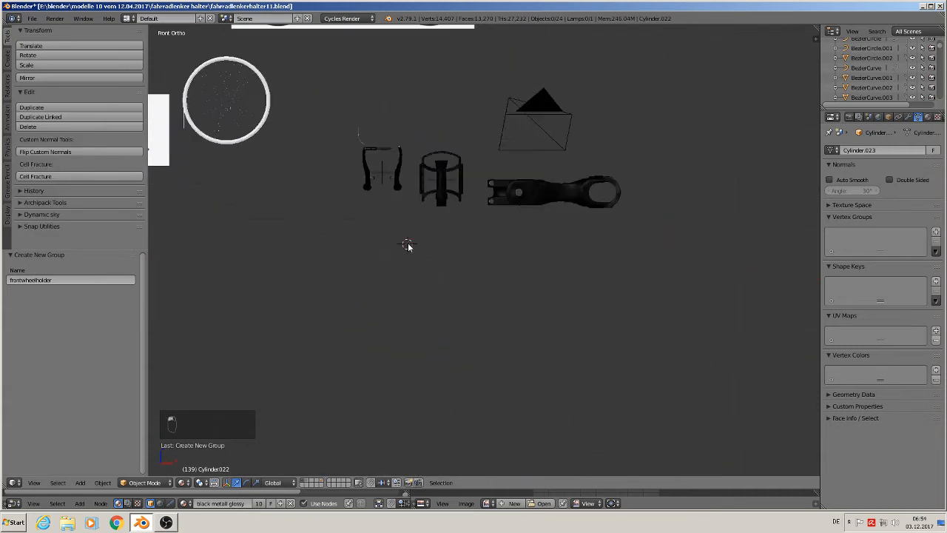
left_click(79, 482)
mouse_move(127, 331)
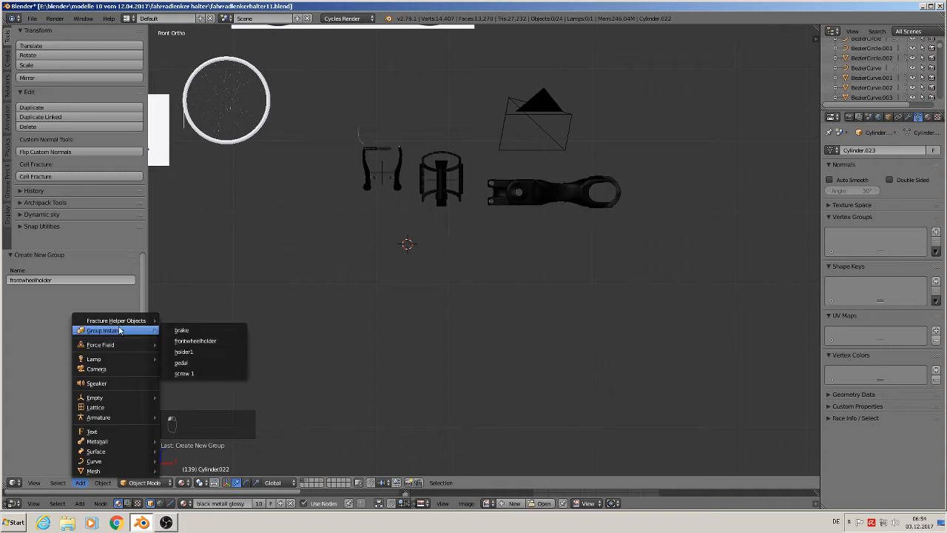
left_click(208, 341)
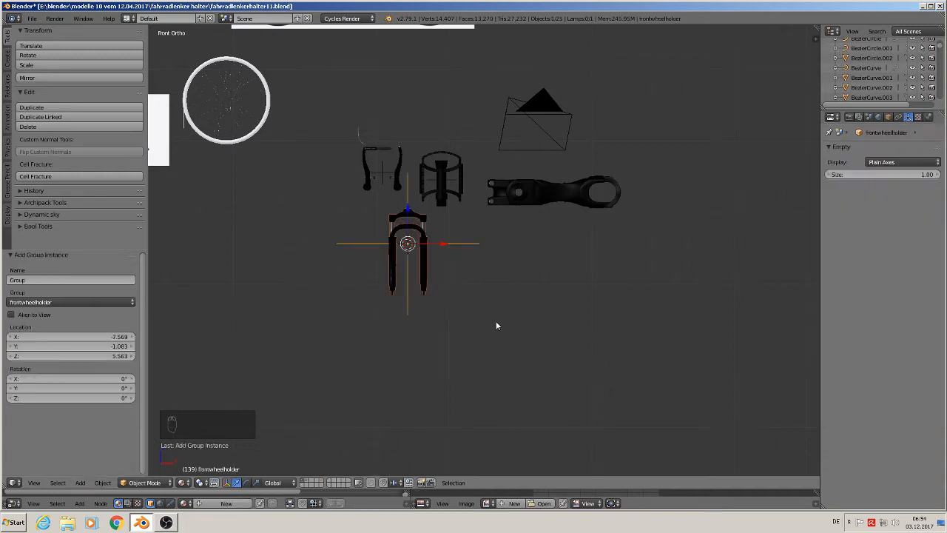
Step: Set the frontwheelholder instance's empty display size to 0.13 and deselect everything
left_click_drag(930, 174, 895, 174)
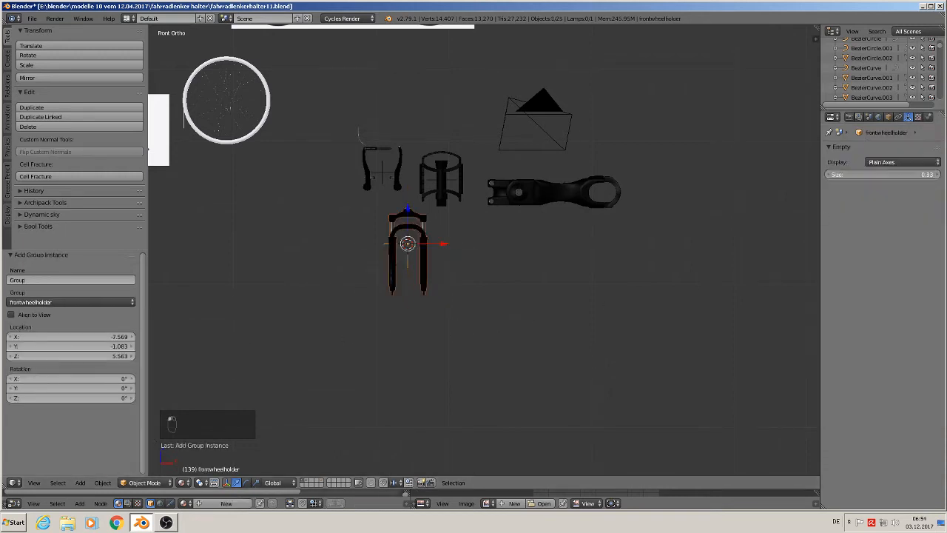
scroll(549, 234, "up", 3)
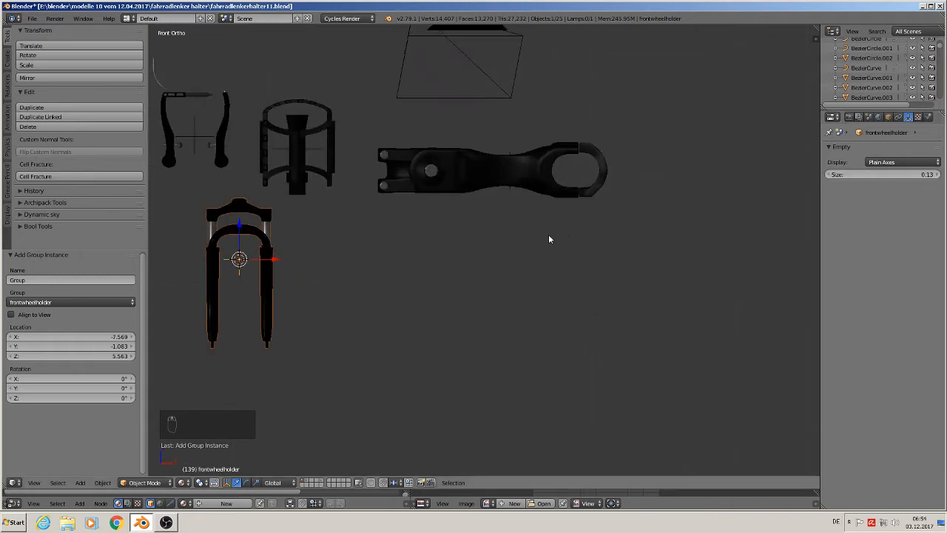
scroll(417, 245, "down", 4)
middle_click_drag(407, 246, 488, 311, "shift")
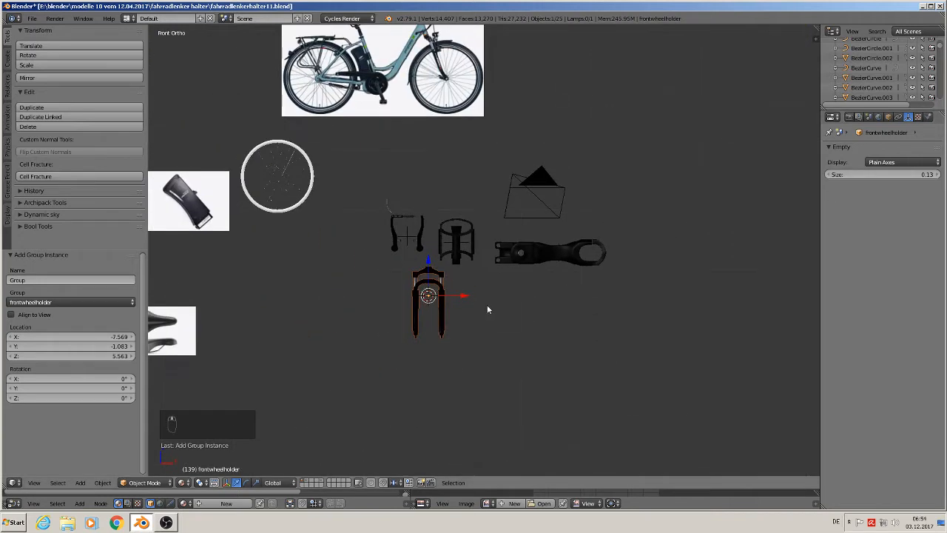
key("a")
Step: On the layer with the bicycle frame parts, open the curved brace between seat tube and down tube for mesh editing in front view
left_click(321, 481)
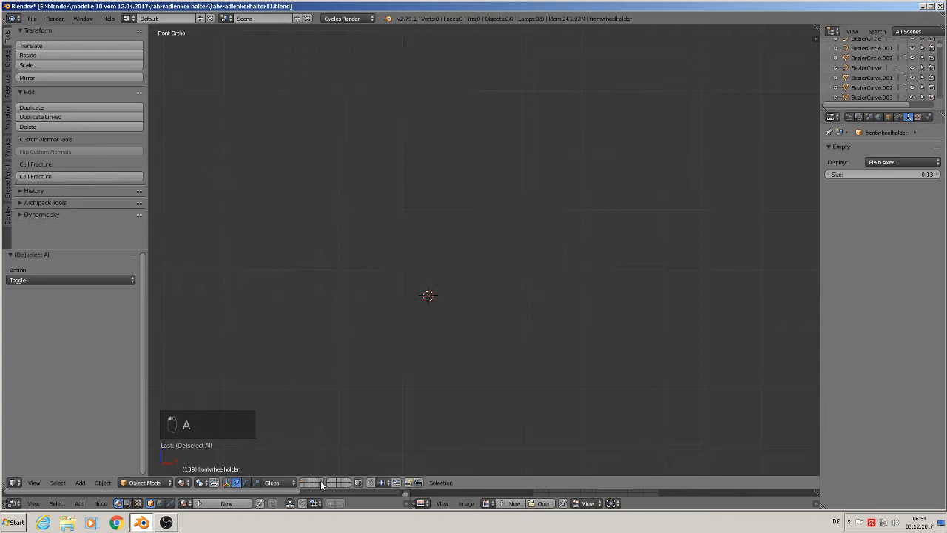
scroll(334, 456, "down", 5)
left_click(315, 484)
scroll(450, 249, "up", 2)
scroll(391, 279, "up", 6)
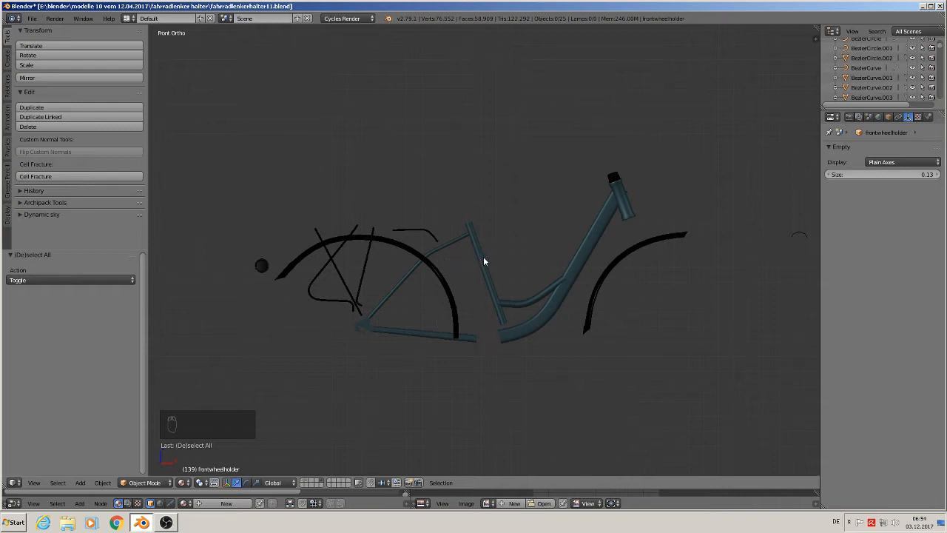
middle_click_drag(522, 303, 539, 360)
scroll(540, 355, "up", 2)
scroll(549, 318, "up", 2)
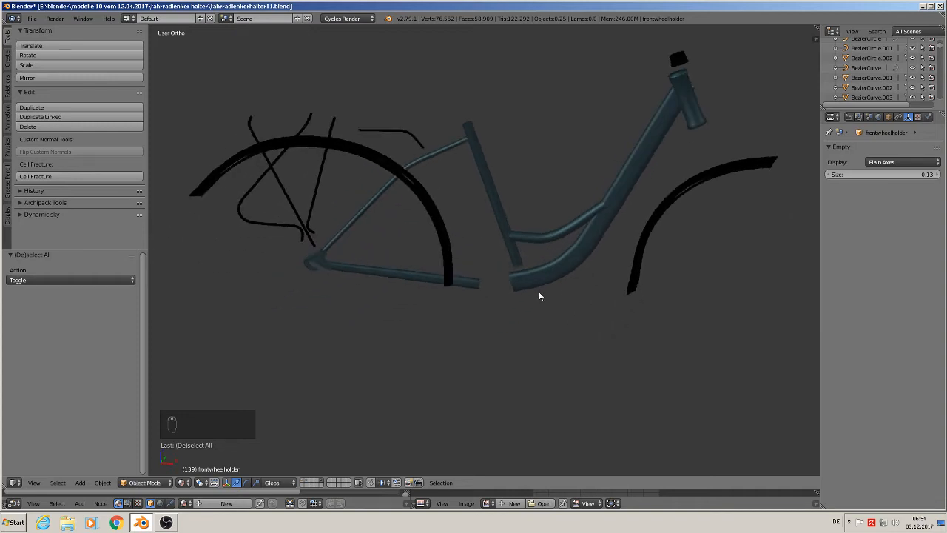
scroll(555, 268, "up", 2)
scroll(556, 270, "up", 1)
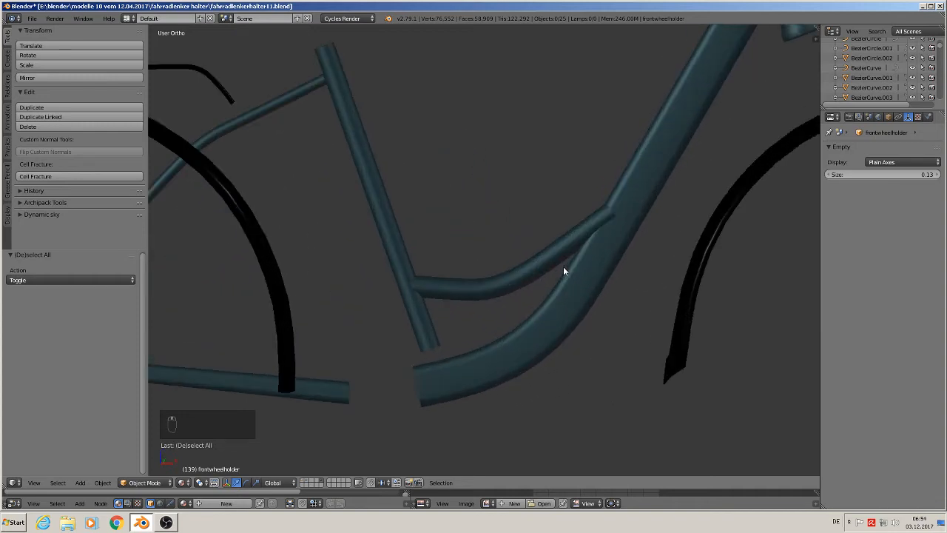
right_click(605, 217)
key("KP_1")
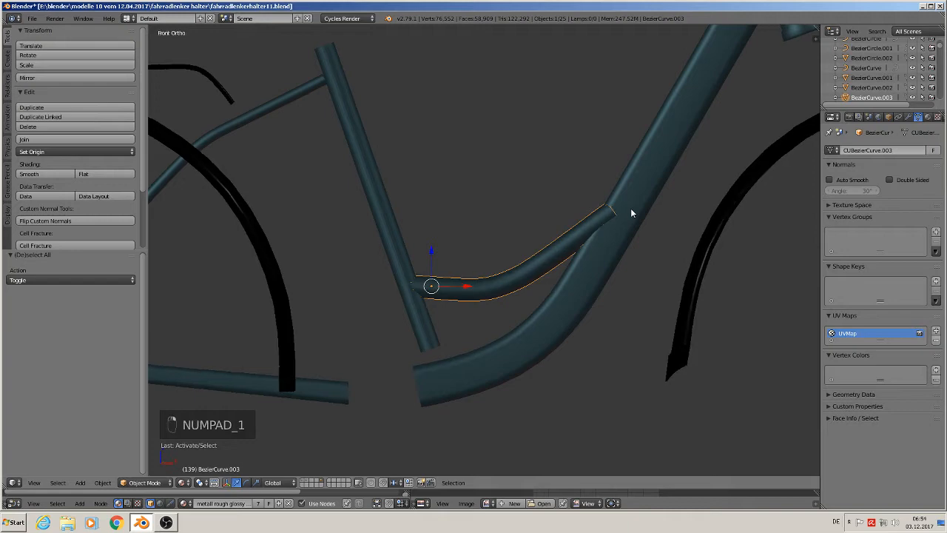
key("Tab")
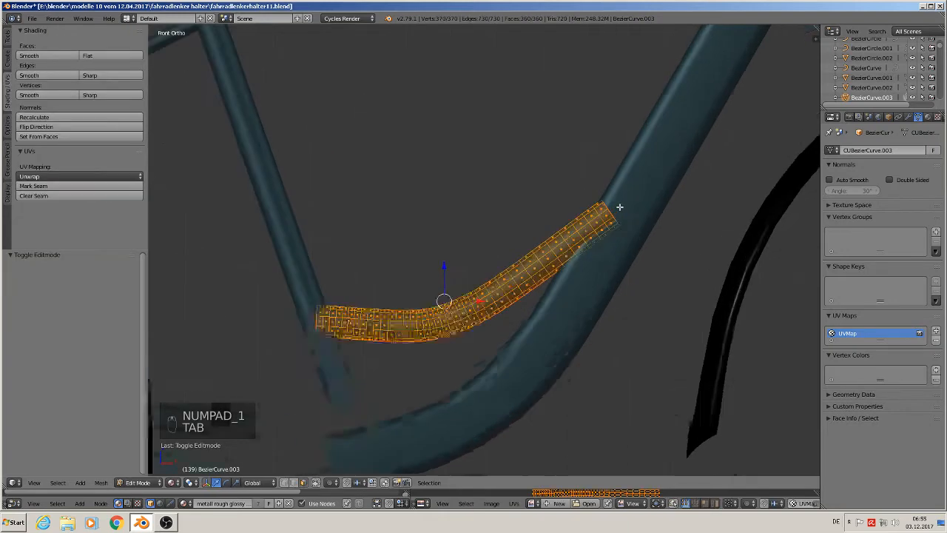
scroll(605, 224, "up", 2)
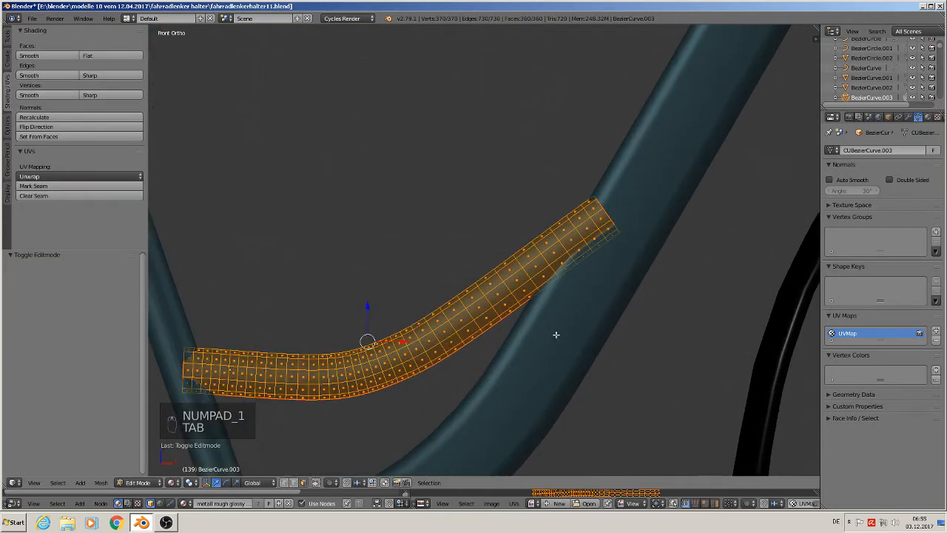
left_click(285, 482)
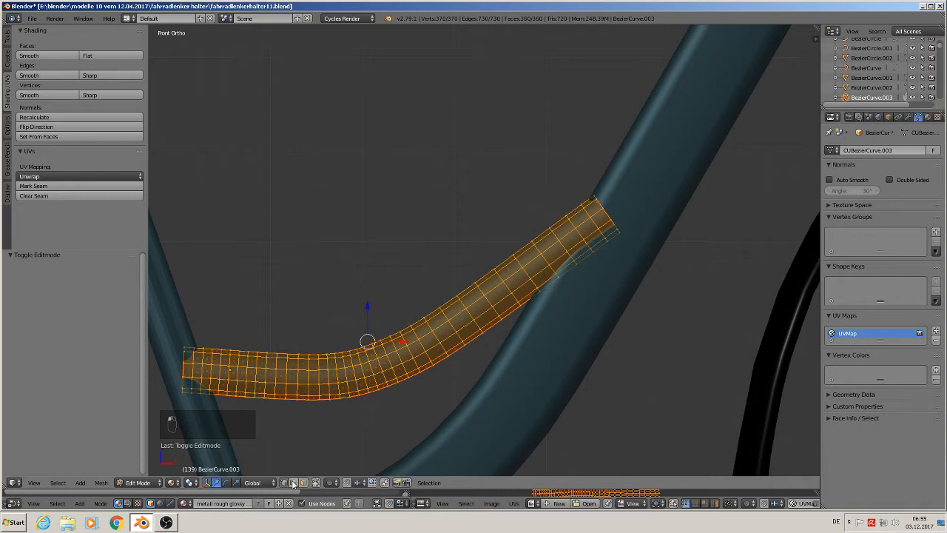
right_click(607, 213, "alt")
middle_click_drag(606, 213, 669, 275)
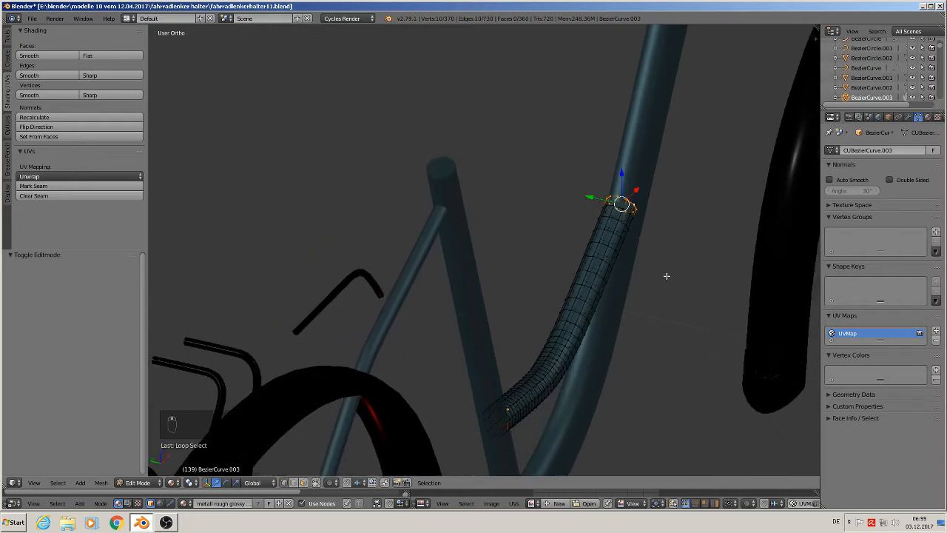
Step: Scale the whole curved connecting tube along the Y axis by 0.678 and return to Object Mode
key("a")
key("a")
middle_click_drag(600, 312, 656, 342)
key("s")
key("y")
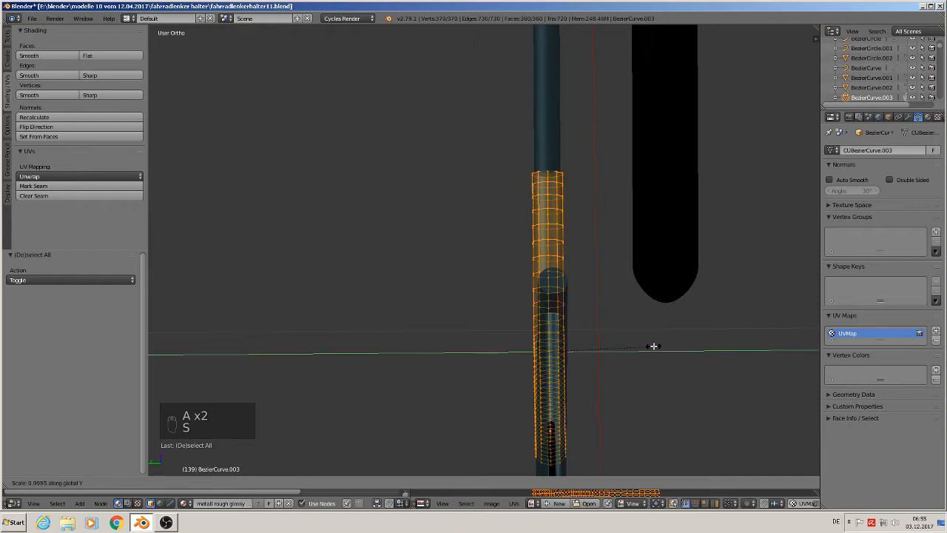
left_click(618, 332)
middle_click_drag(618, 331, 706, 257)
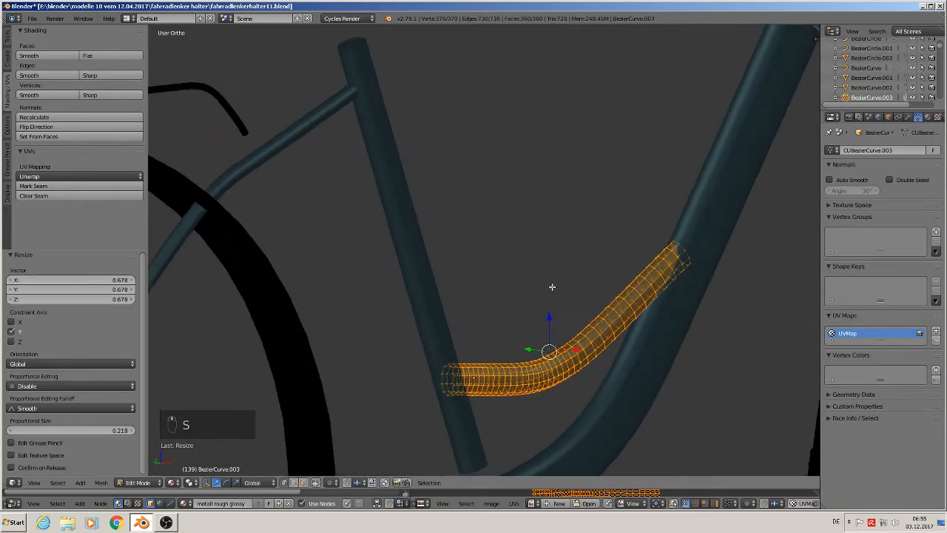
key("Tab")
middle_click_drag(671, 298, 617, 310)
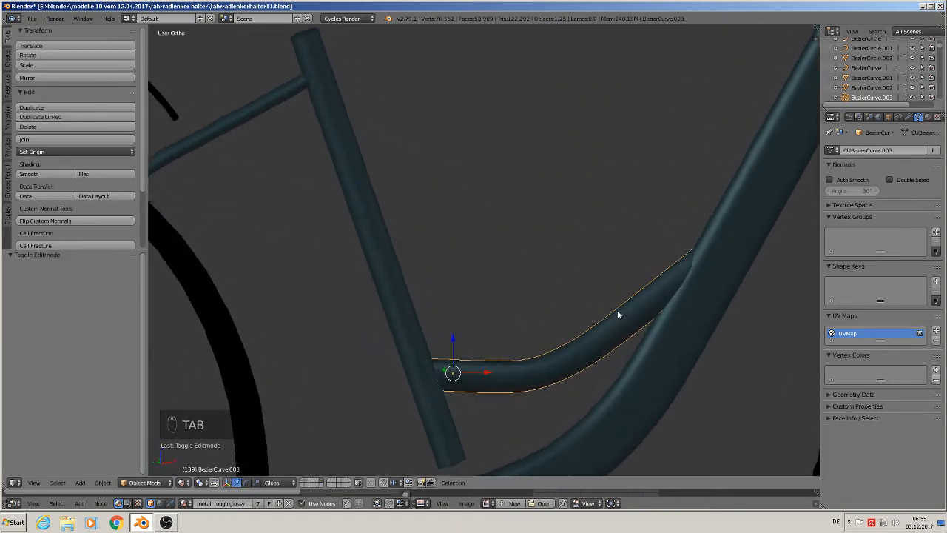
Step: Move the top end loop of the thick down tube down so that it no longer protrudes through the head tube
scroll(617, 310, "down", 3)
middle_click_drag(635, 276, 460, 366, "shift")
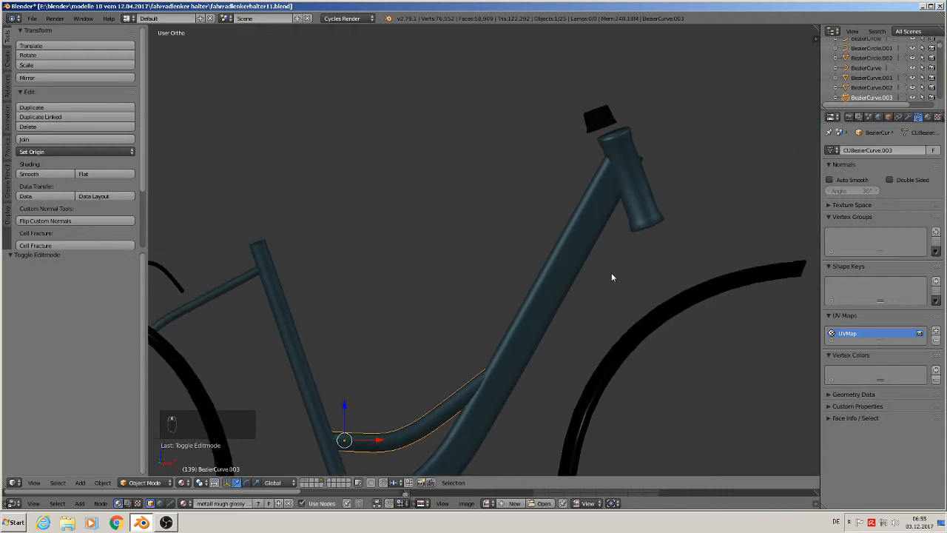
scroll(601, 262, "up", 4)
scroll(651, 164, "up", 1)
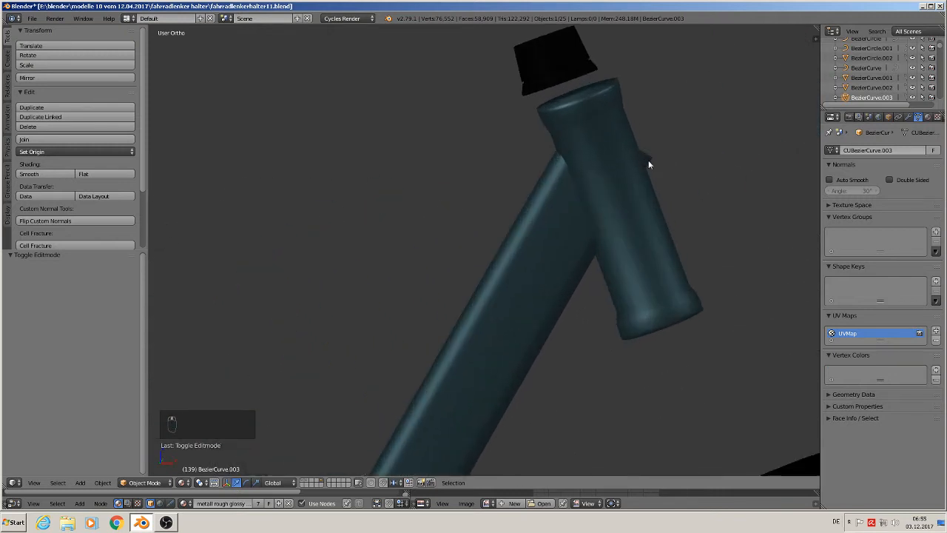
right_click(644, 161)
key("Tab")
right_click(640, 165, "alt")
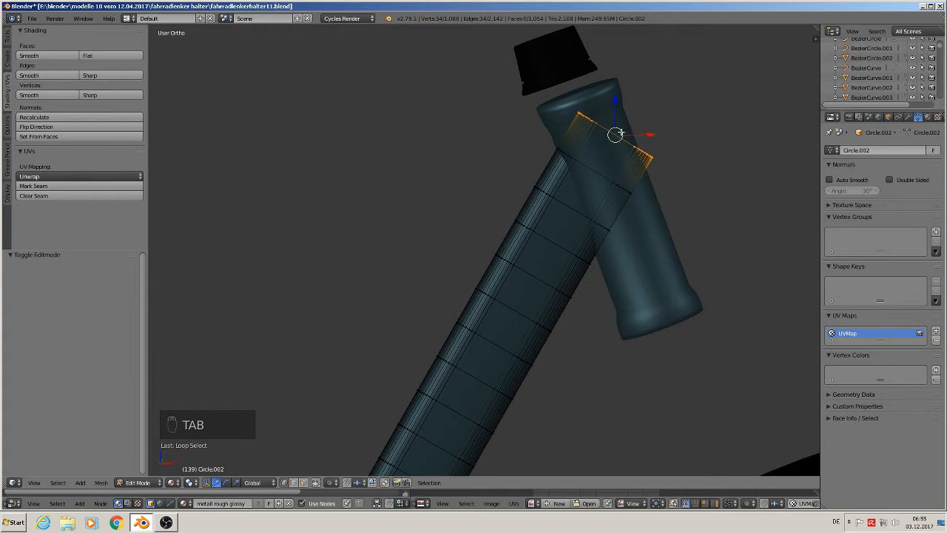
left_click_drag(619, 110, 641, 156)
key("Tab")
Step: In front view, move the black cap above the head tube by -0.009 along Z so it sits on the rim
middle_click_drag(640, 156, 621, 176)
right_click(594, 104)
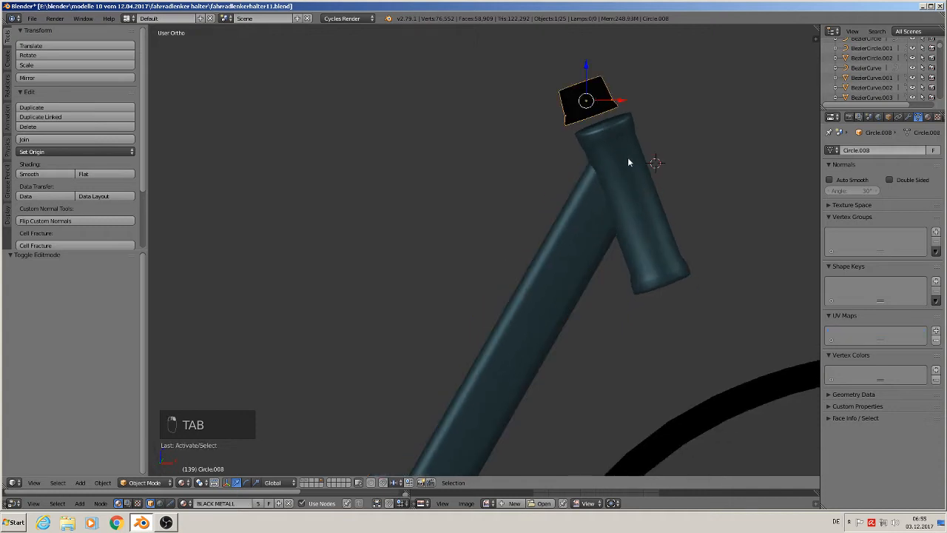
key("KP_1")
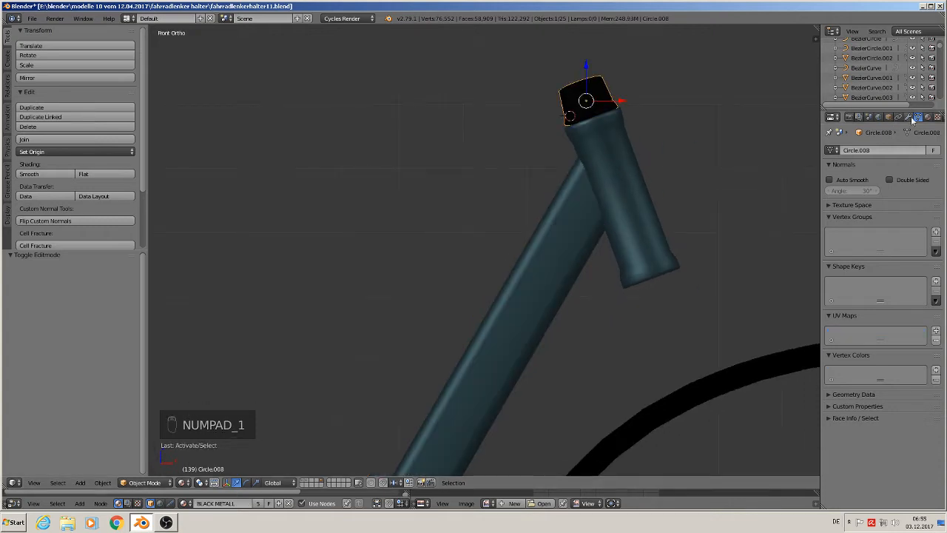
left_click(908, 117)
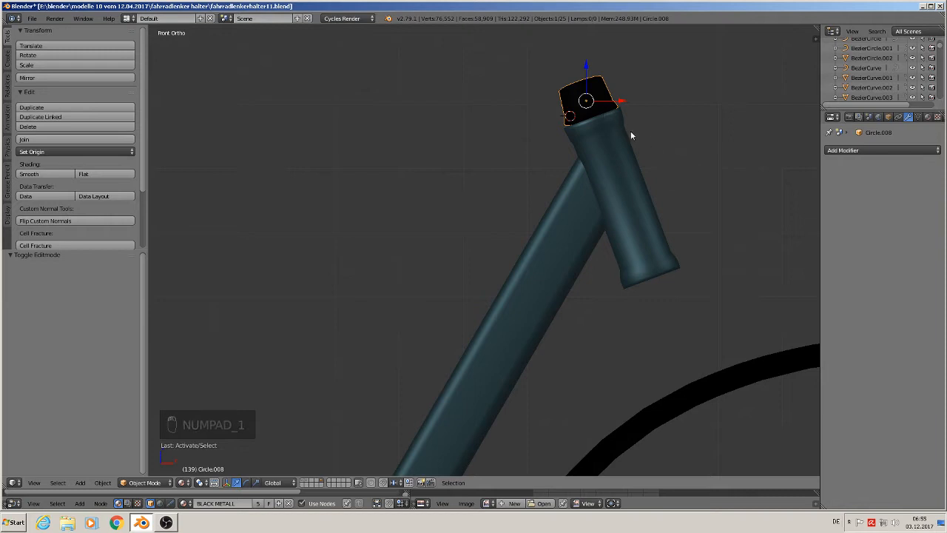
scroll(590, 127, "up", 2)
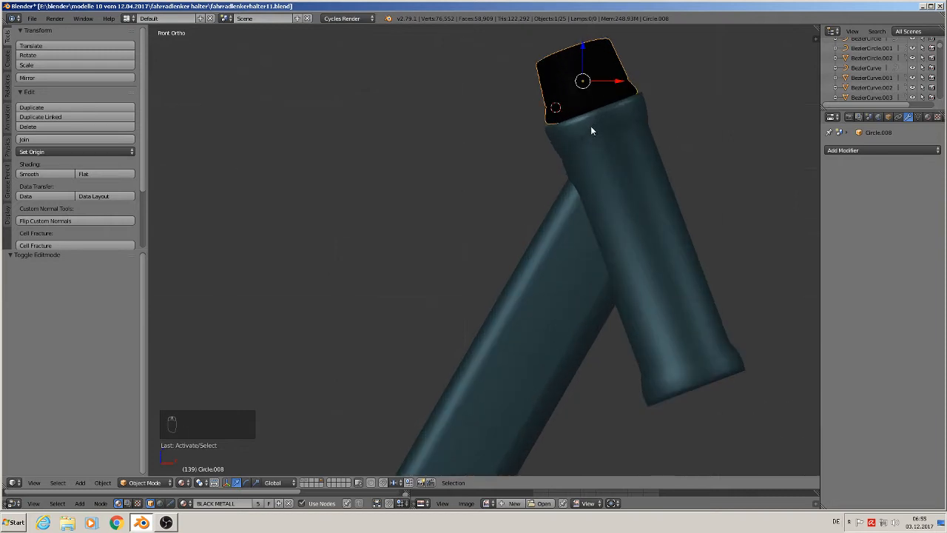
key("g")
key("z")
left_click_drag(588, 65, 589, 66)
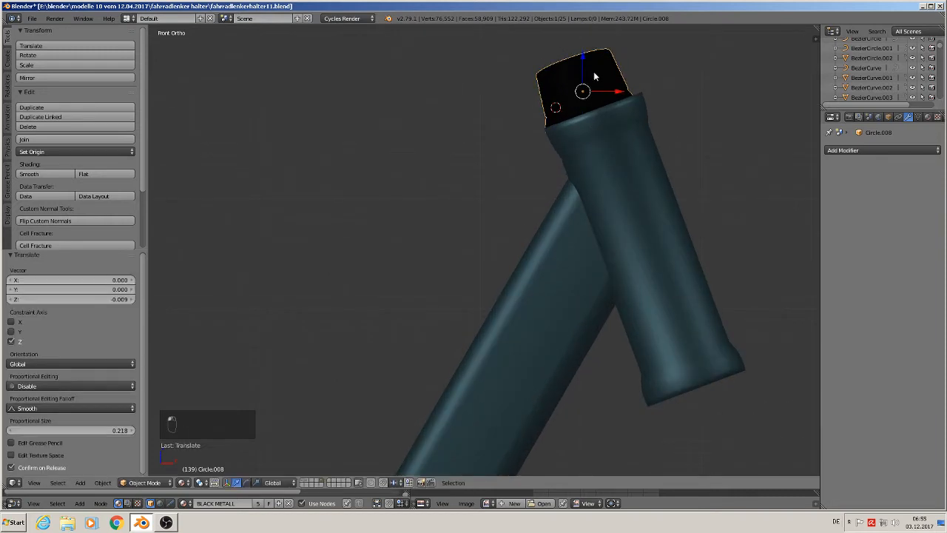
Step: Move the black cap by -0.137 along Y to bring it over the head tube
middle_click_drag(594, 74, 677, 118)
left_click_drag(552, 91, 706, 112)
middle_click_drag(706, 113, 509, 97)
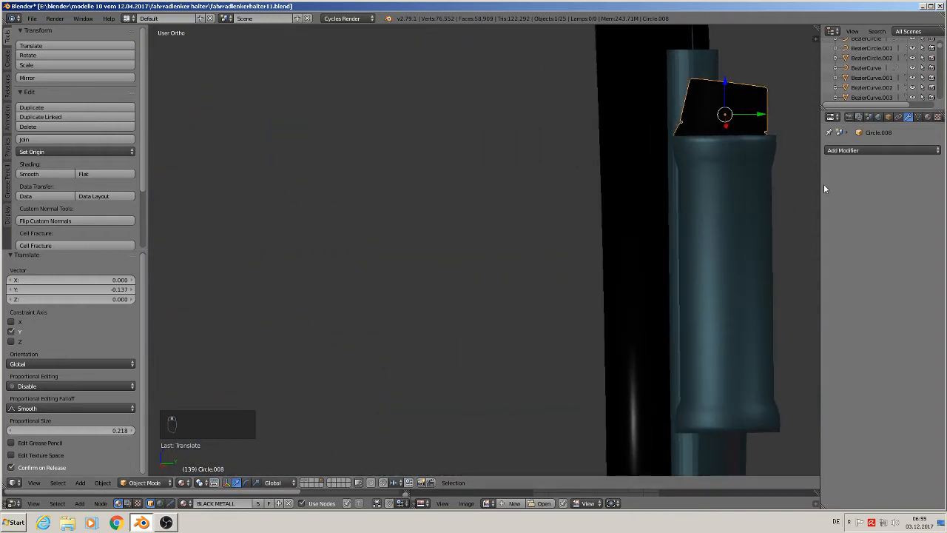
Step: Rotate the black cap by about -8° to level it on the head tube and nudge it -0.002 along Y
key("r")
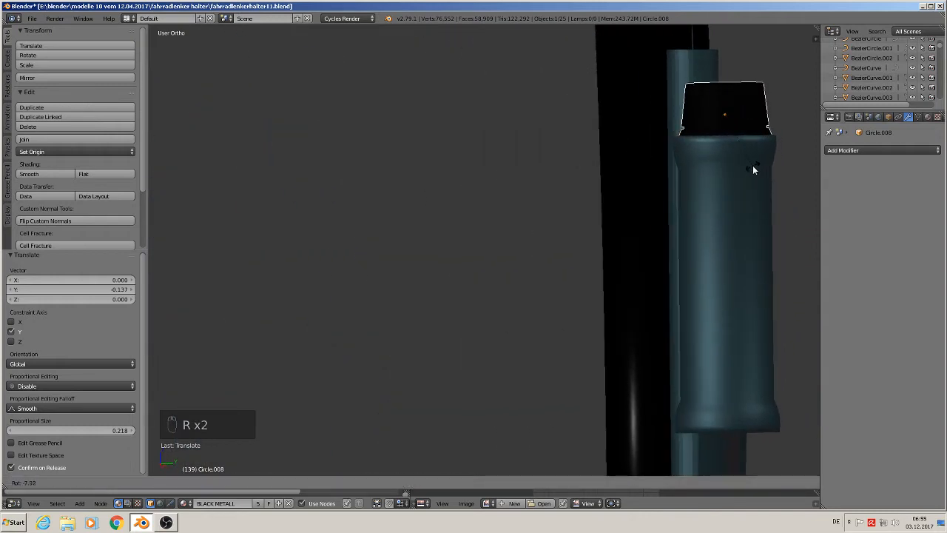
left_click(753, 165)
left_click_drag(724, 83, 718, 77)
left_click_drag(758, 106, 757, 110)
middle_click_drag(746, 146, 204, 137)
Step: Join the black cap with the thick down tube into one object
scroll(192, 145, "down", 3)
middle_click_drag(274, 264, 664, 196)
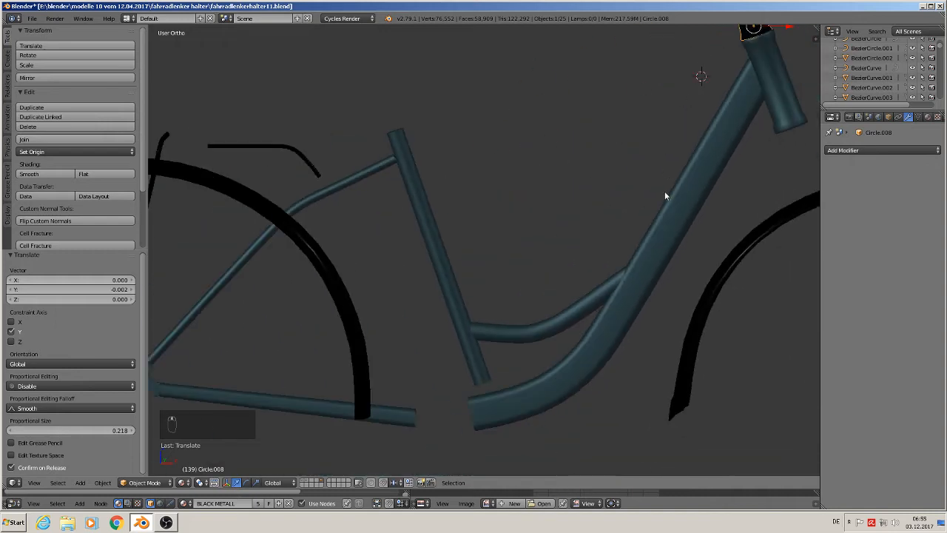
right_click(730, 128)
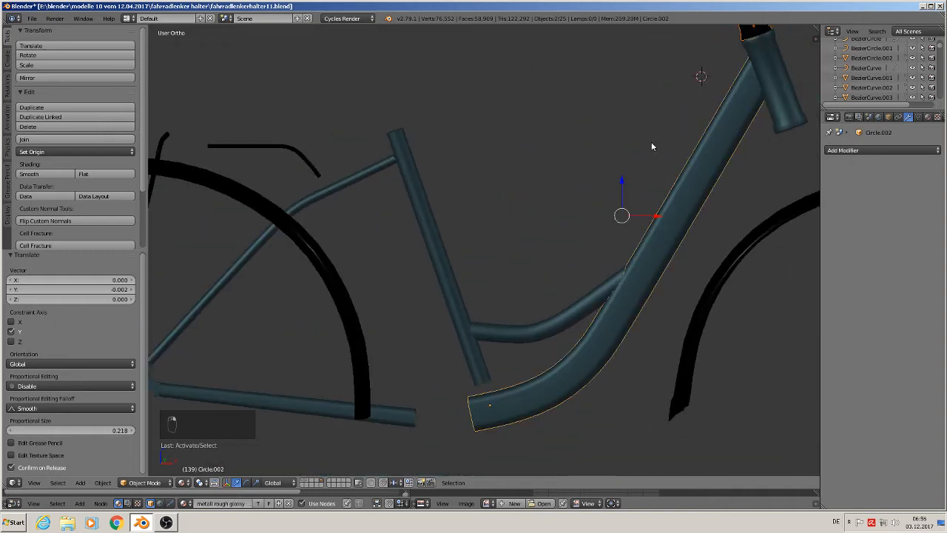
left_click(44, 139)
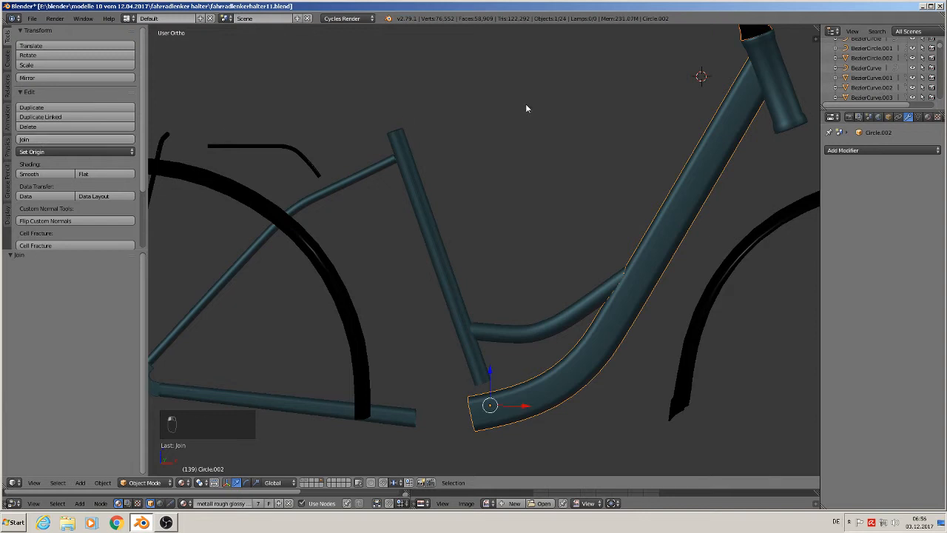
Step: Join the down tube, head tube, curved connecting tube and seat tube into a single frame object
right_click(776, 71, "shift")
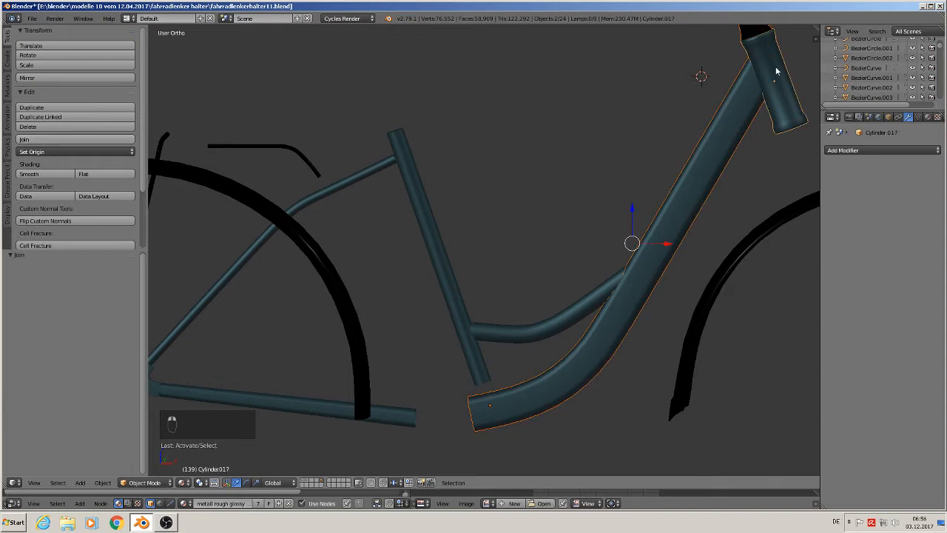
right_click(567, 318, "shift")
right_click(450, 312, "shift")
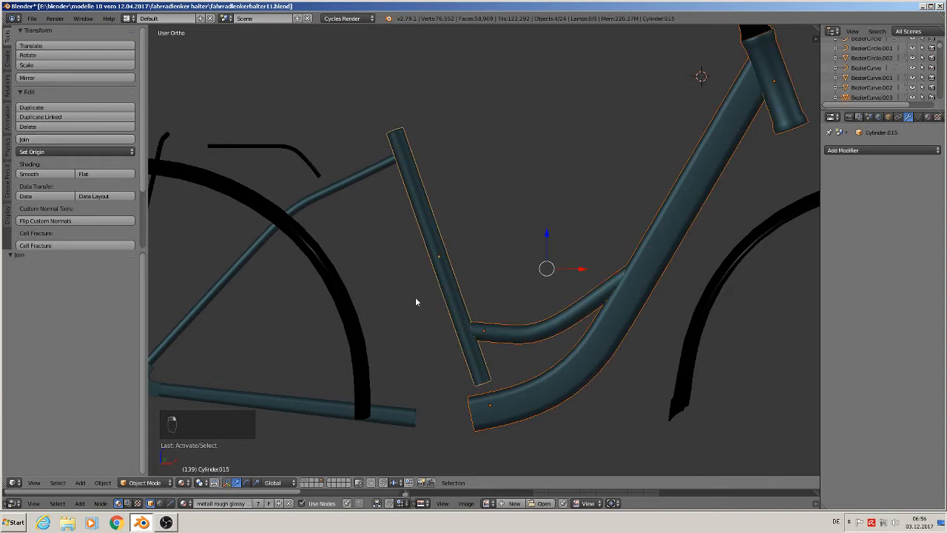
left_click(74, 140)
Step: Move the joined frame by 0.084 along the Y axis
scroll(637, 226, "down", 5)
middle_click_drag(637, 227, 561, 159)
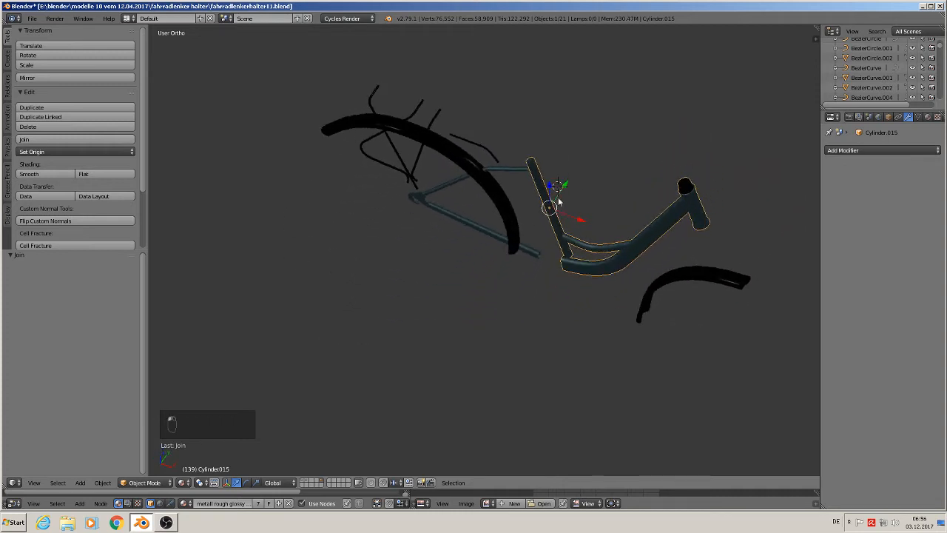
left_click_drag(557, 185, 579, 185)
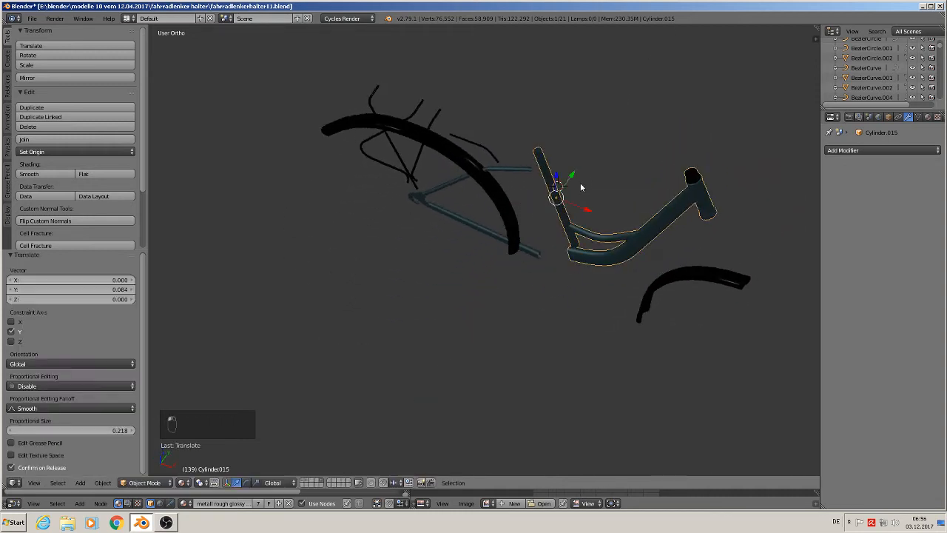
Step: Set the joined frame's origin to its geometry and clear its location so it sits at the world origin
key("KP_1")
scroll(625, 222, "down", 6)
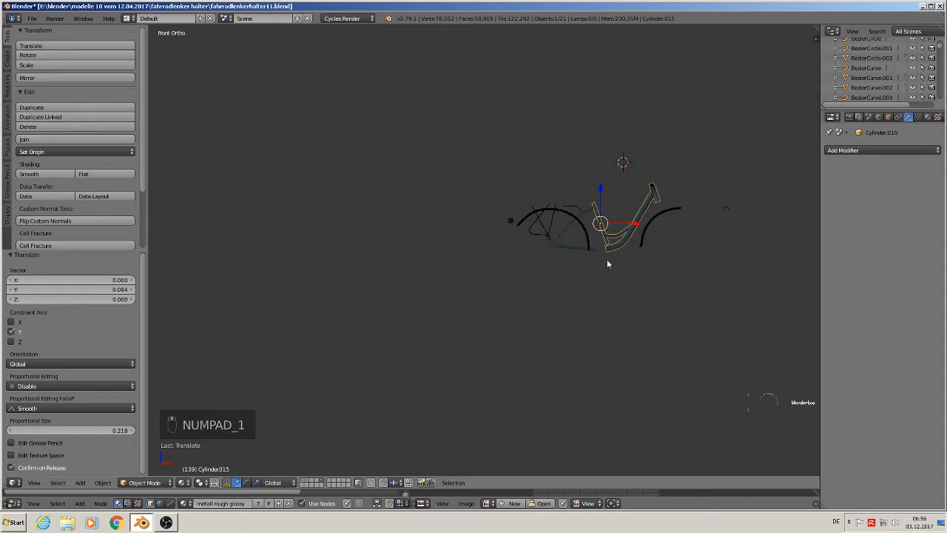
left_click(64, 151)
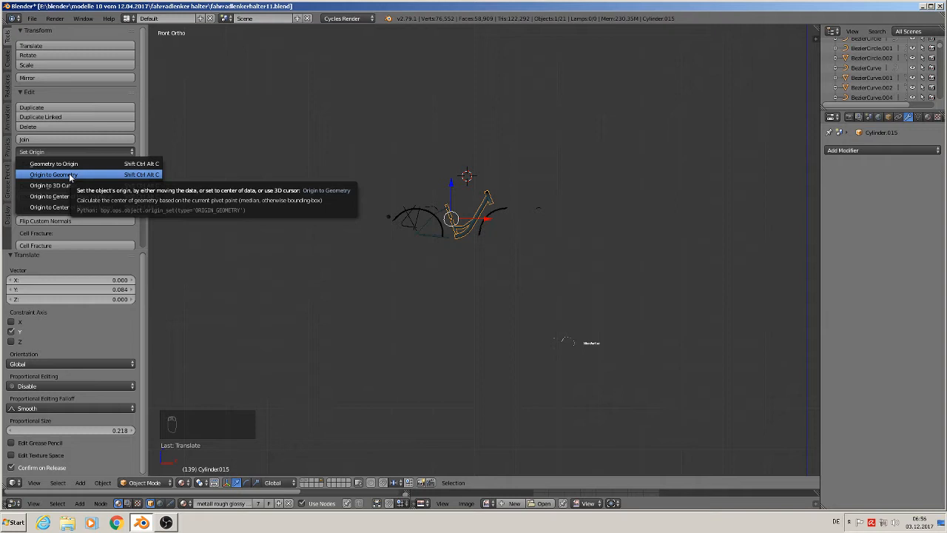
left_click(70, 175)
scroll(411, 222, "up", 4)
middle_click_drag(697, 357, 418, 174, "shift")
scroll(533, 278, "down", 4)
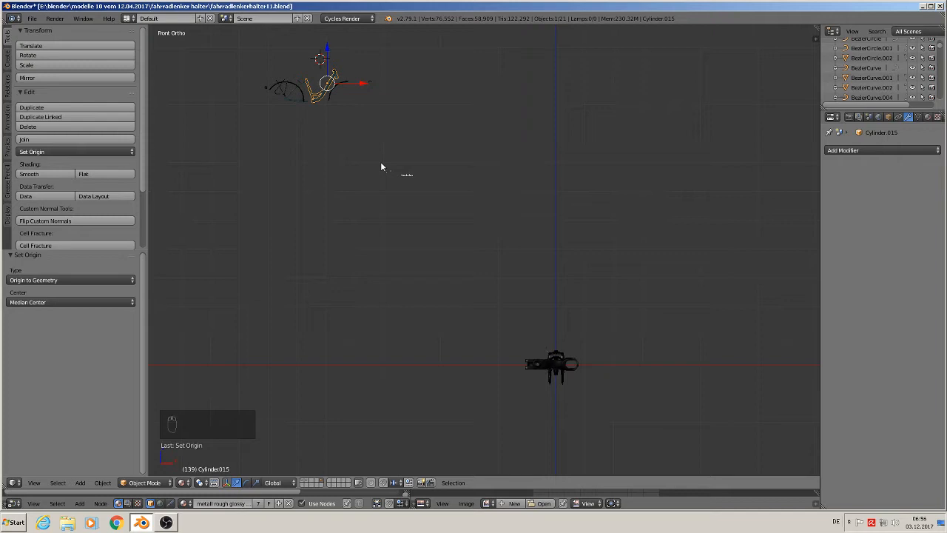
key("alt+g")
scroll(589, 347, "up", 6)
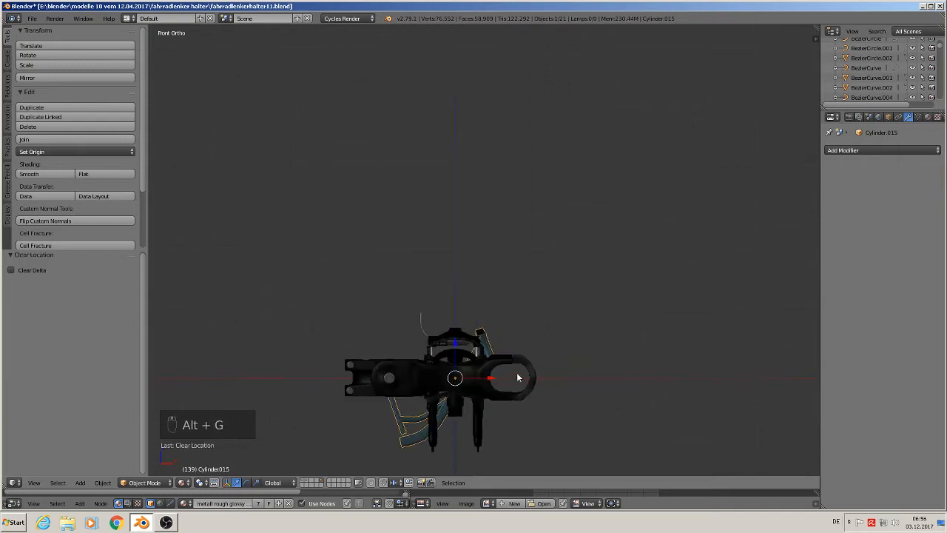
middle_click_drag(518, 377, 547, 280, "shift")
Step: Create a new group from the frame object and name it "base metall part 1"
key("ctrl+g")
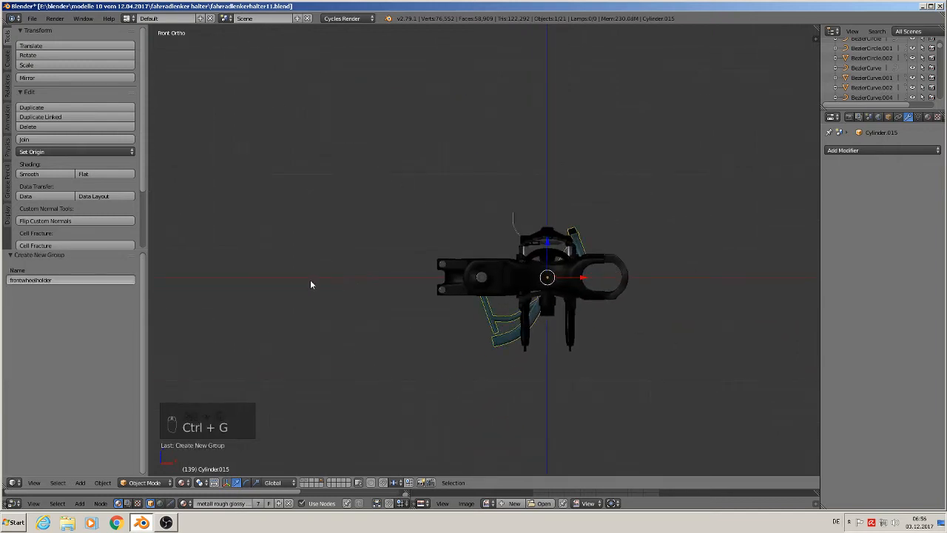
left_click(74, 280)
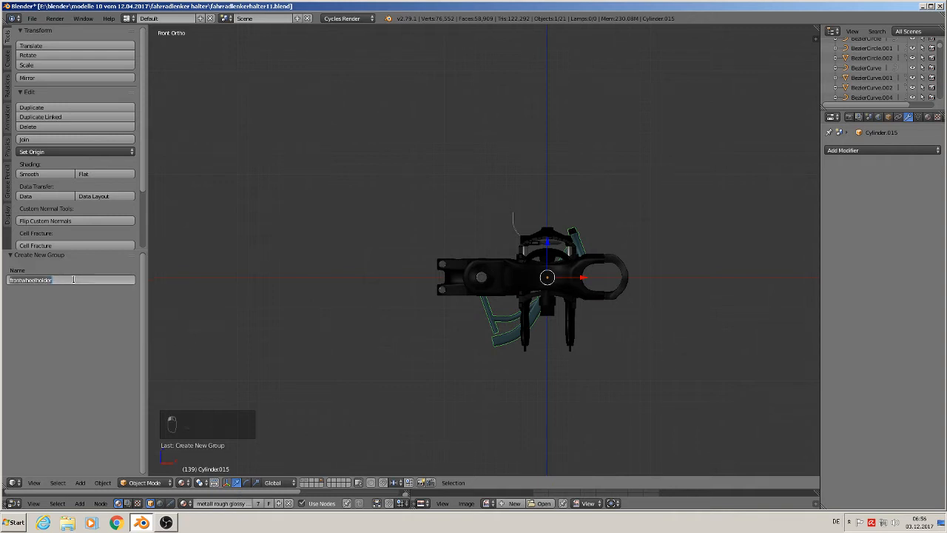
type("fa")
key("Return")
Step: Switch to the first scene layer and add a group instance of "base metall part 1" at the 3D cursor
left_click(304, 484)
key("Home")
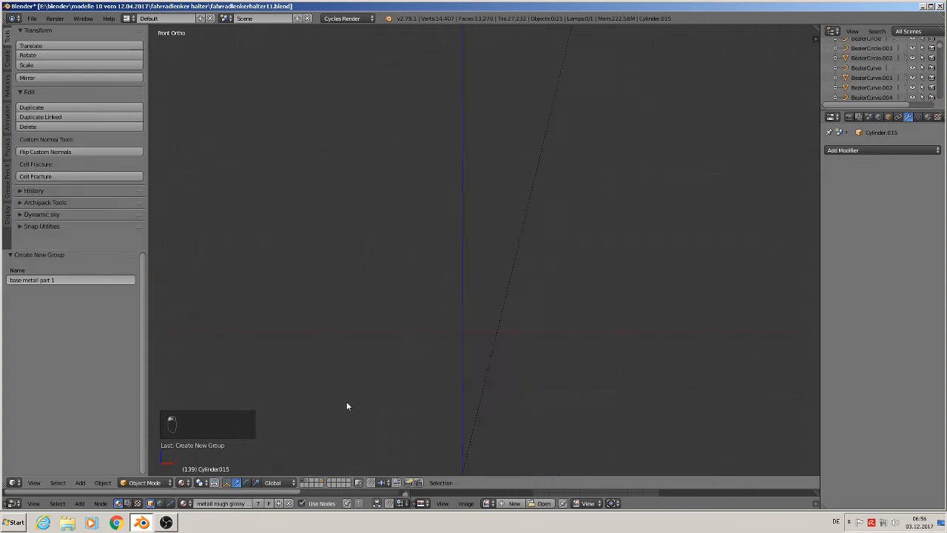
scroll(346, 405, "down", 3)
scroll(283, 227, "up", 2)
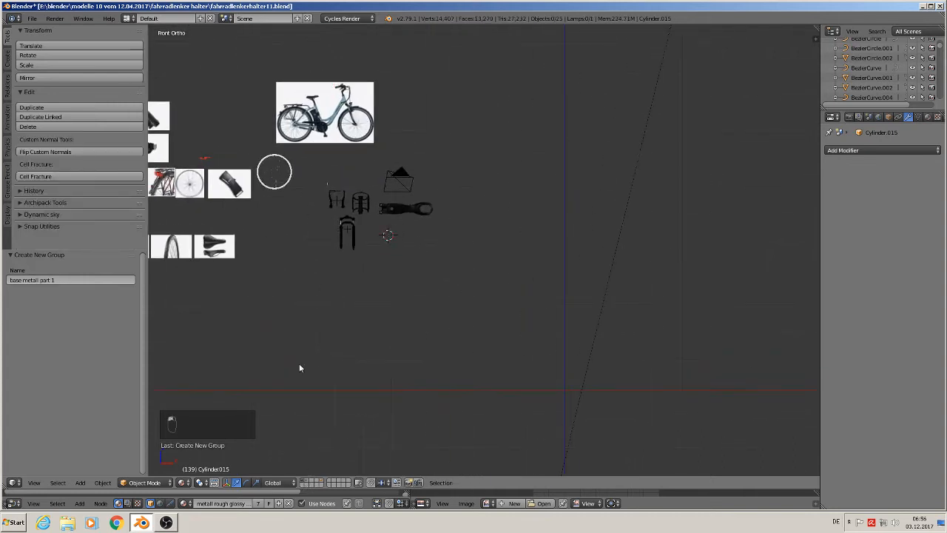
left_click(102, 483)
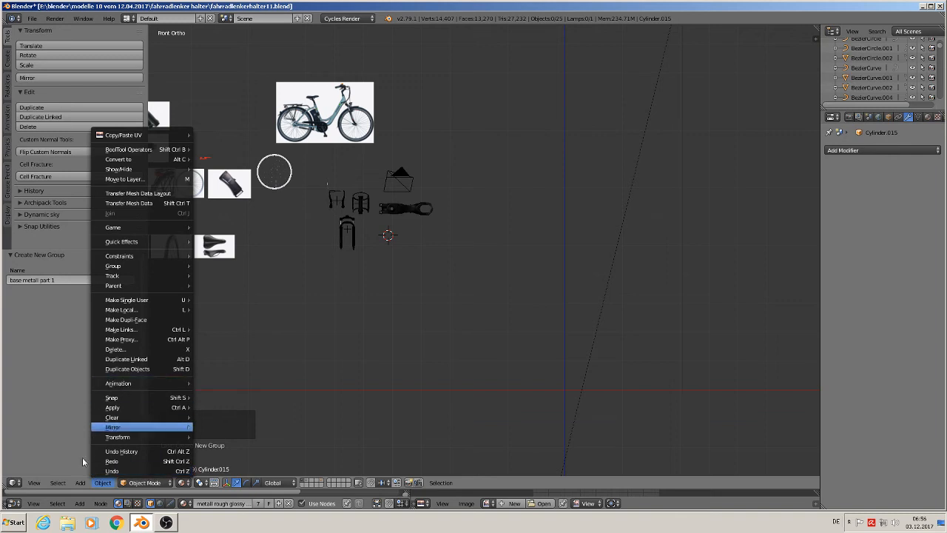
left_click(80, 482)
mouse_move(99, 332)
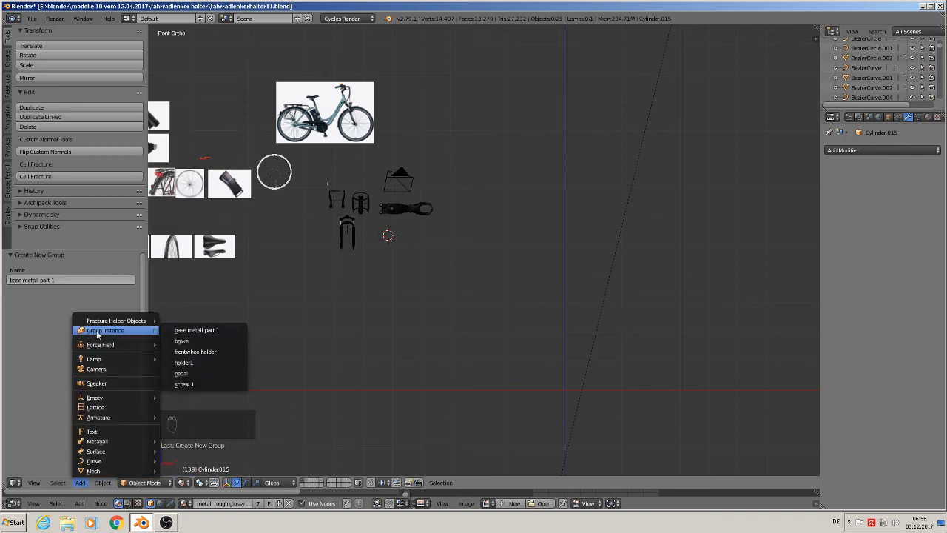
left_click(213, 330)
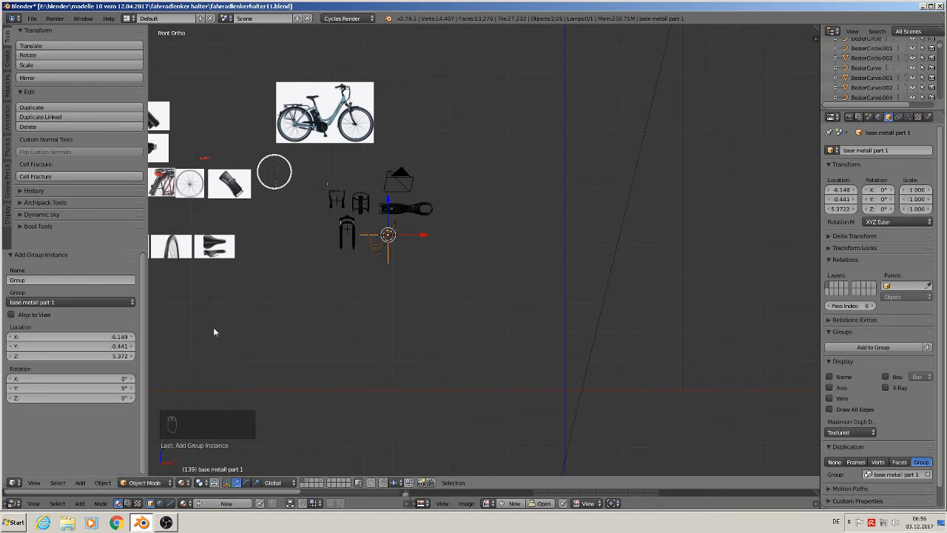
scroll(374, 269, "up", 4)
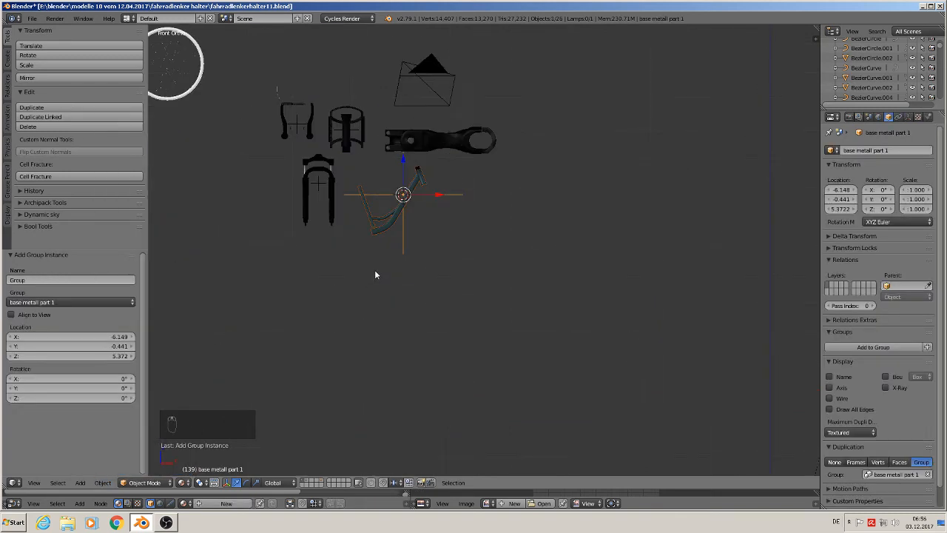
Step: Shrink the "base metall part 1" group instance's empty to a display size of 0.06 and deselect everything
left_click(909, 117)
left_click_drag(888, 175, 851, 175)
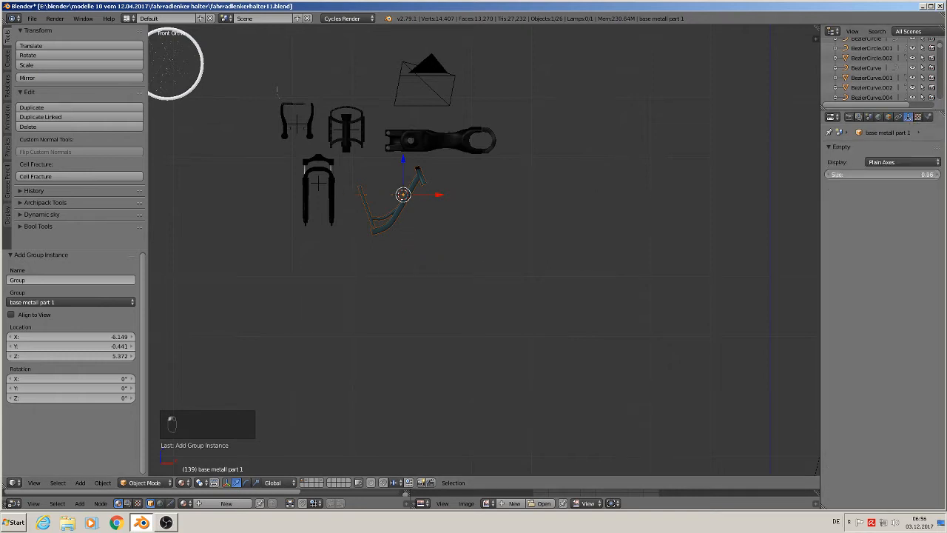
key("a")
scroll(416, 239, "up", 3)
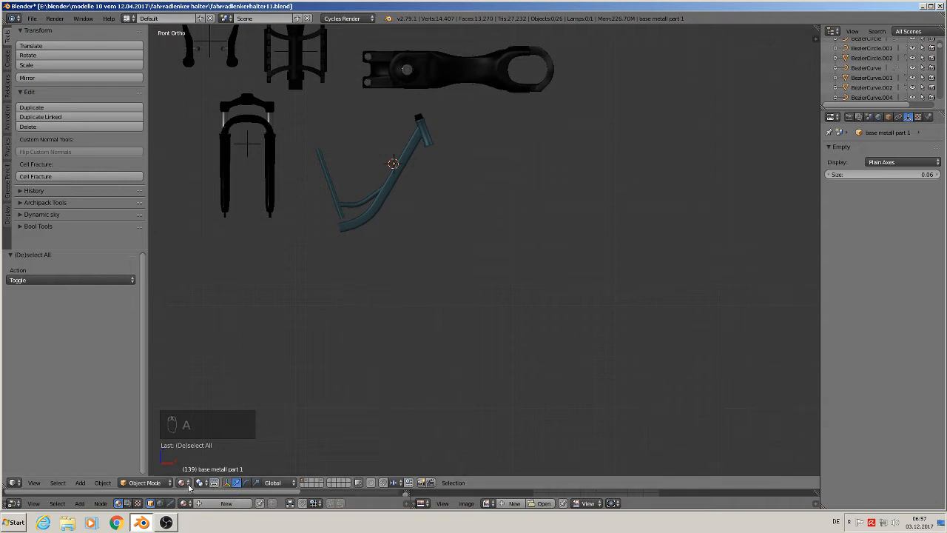
Step: On the modelling layer, raise the hook-shaped rear dropout plate along Z by 0.005 and then by 0.000755
left_click(324, 483)
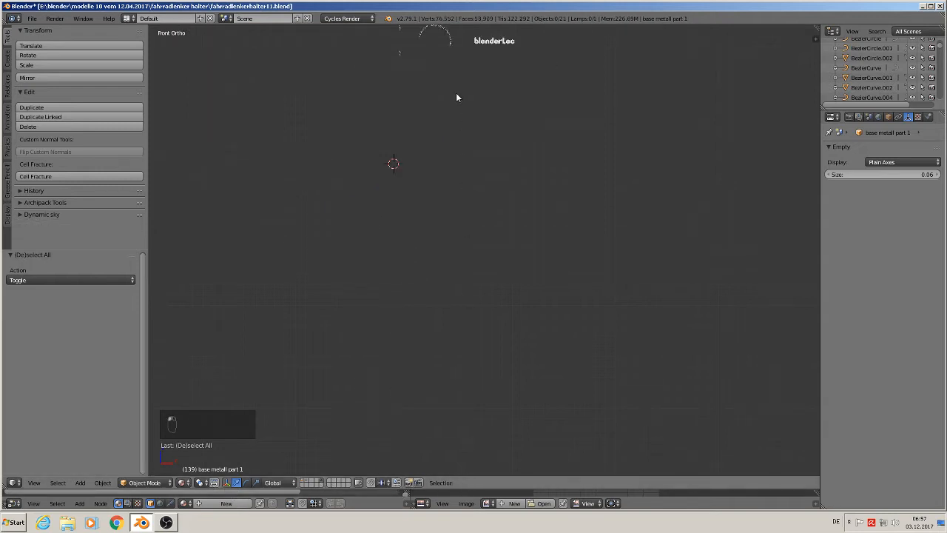
middle_click_drag(457, 97, 554, 358, "shift")
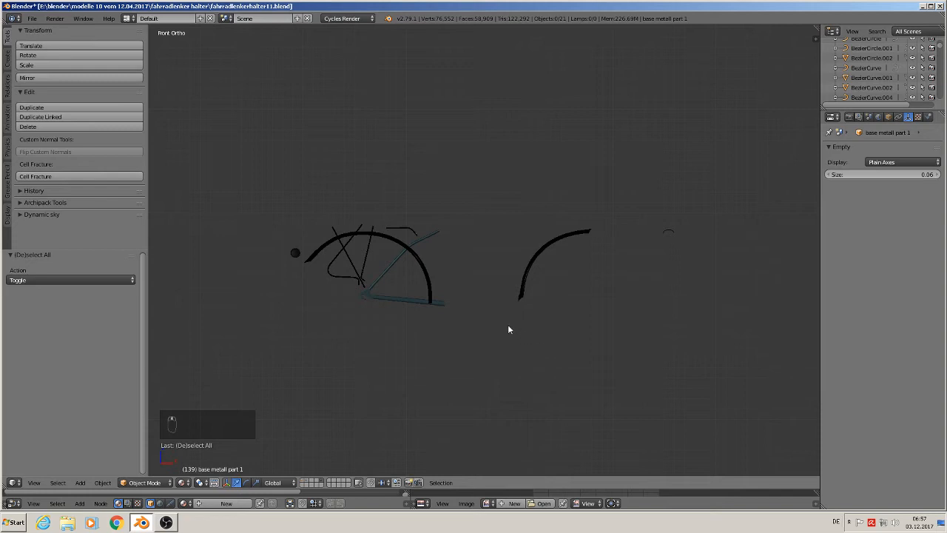
scroll(509, 329, "up", 2)
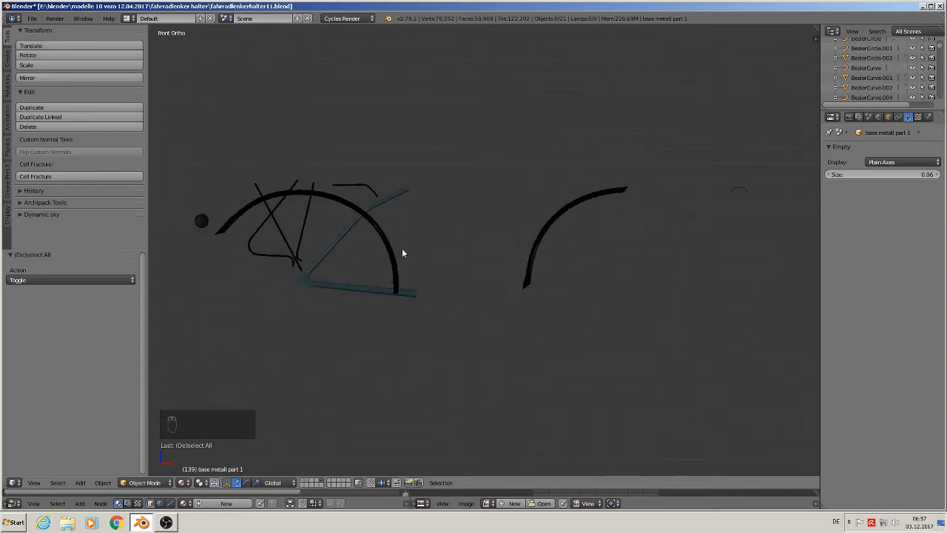
scroll(340, 298, "up", 4)
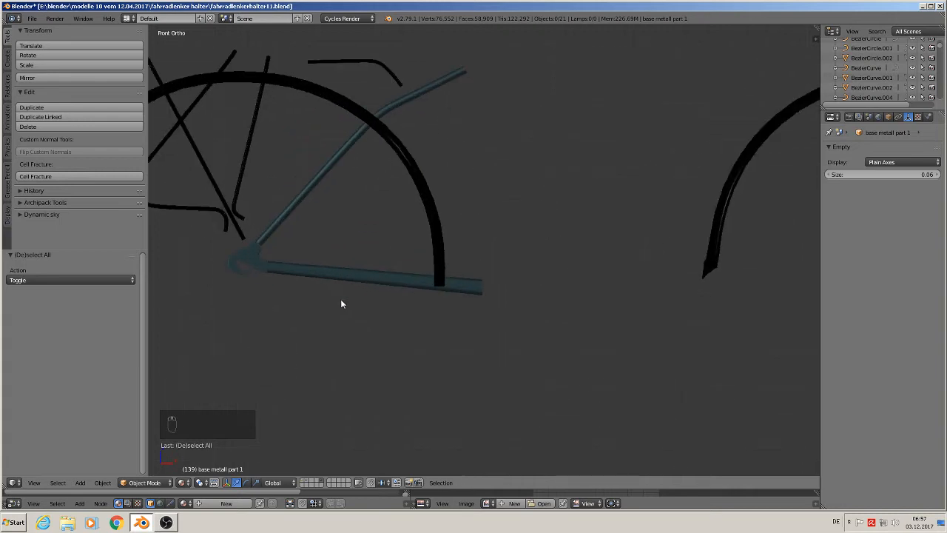
right_click(251, 254)
scroll(251, 257, "up", 2)
middle_click_drag(252, 257, 283, 316)
left_click_drag(260, 213, 235, 191)
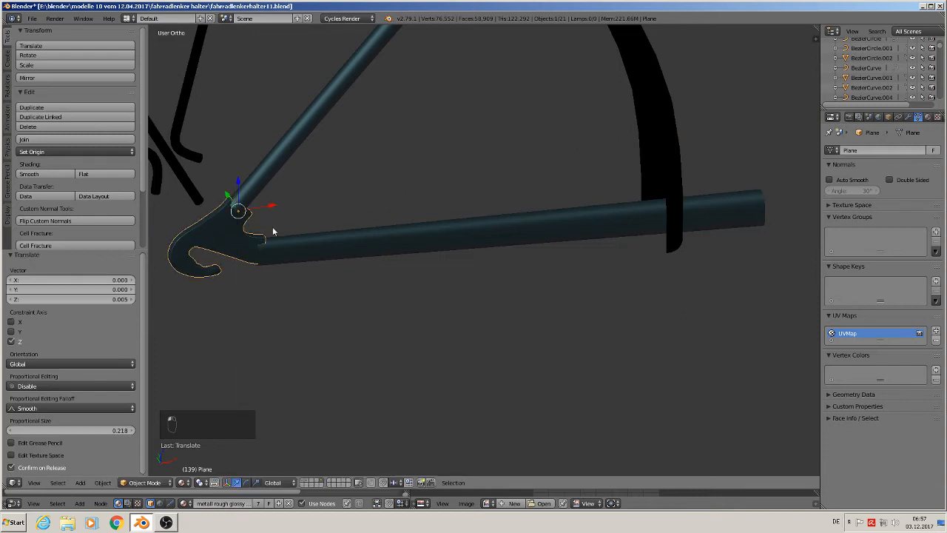
scroll(256, 214, "up", 3)
scroll(255, 211, "up", 1)
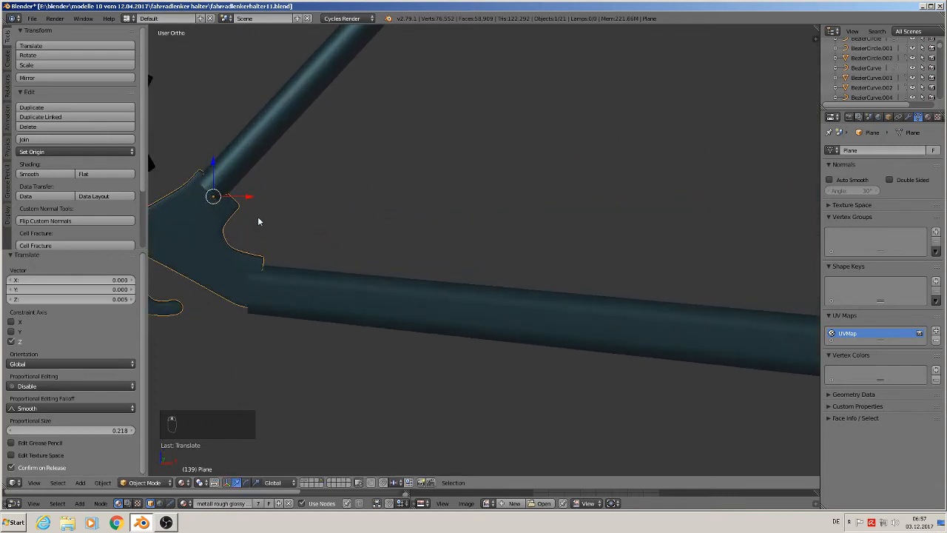
scroll(258, 220, "down", 3)
left_click_drag(314, 181, 275, 150)
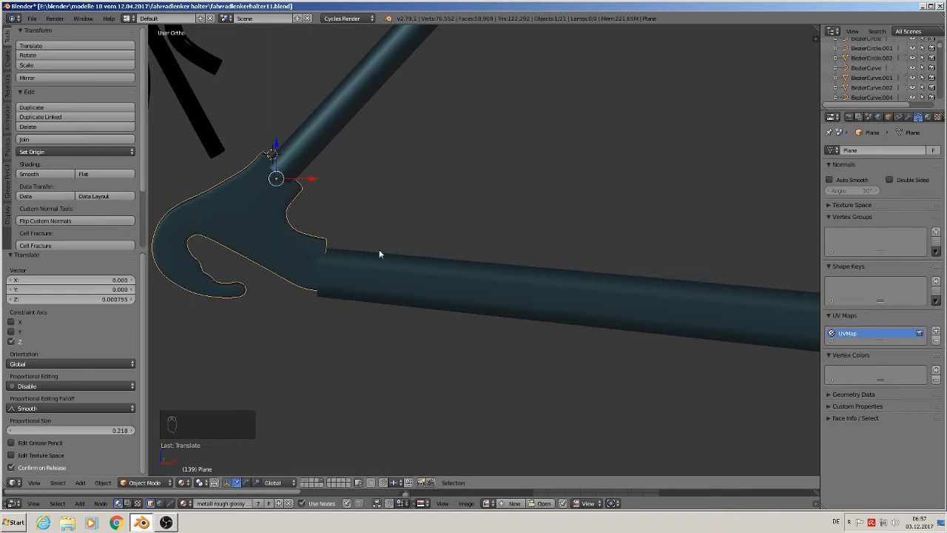
Step: Close the open end of the lower rear frame tube at the dropout with a face
left_click(397, 271)
mouse_move(311, 233)
left_mouse_down()
mouse_move(319, 215)
mouse_move(315, 221)
left_mouse_up()
middle_click_drag(315, 222, 453, 280)
key("Tab")
scroll(433, 300, "up", 5)
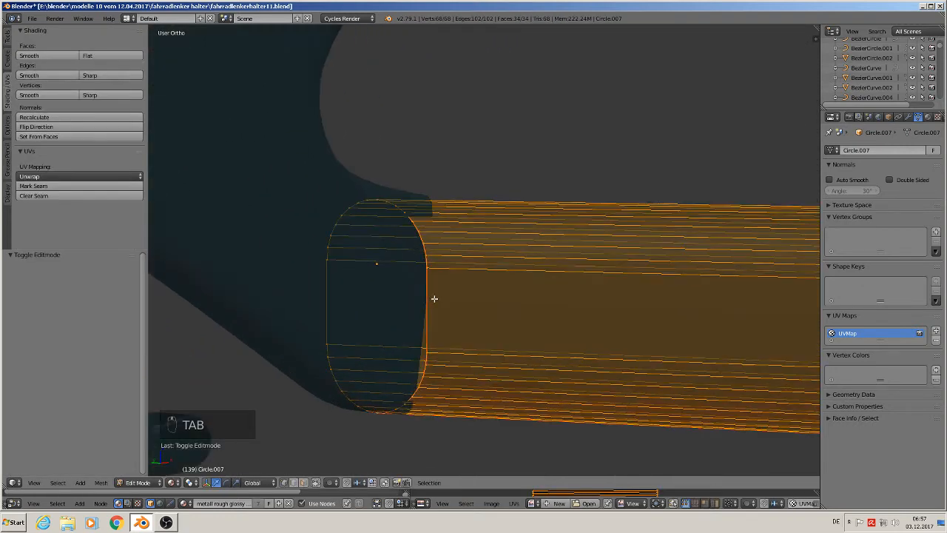
left_click(424, 294, "alt")
key("f")
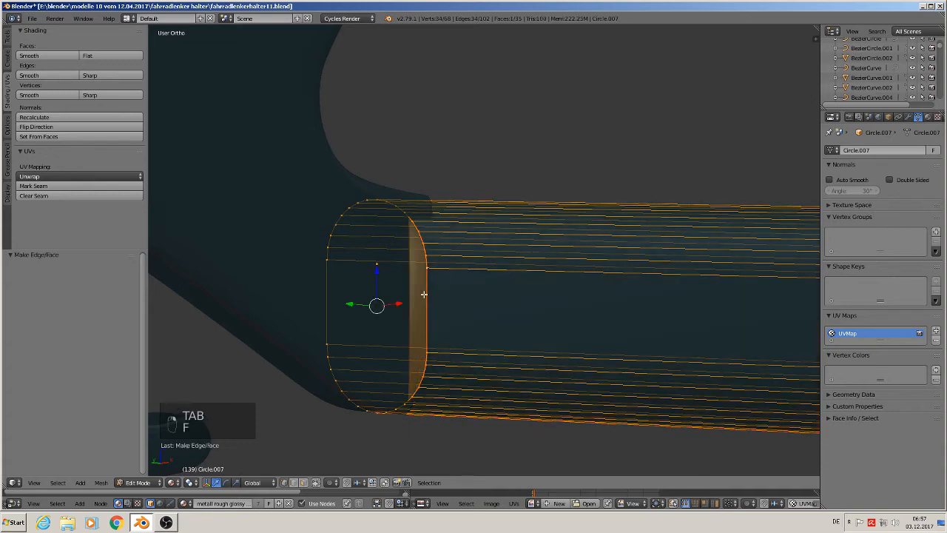
scroll(423, 295, "down", 4)
key("Tab")
Step: Fill the open lower end of the slanted rear frame tube with a face
right_click(381, 111)
key("Tab")
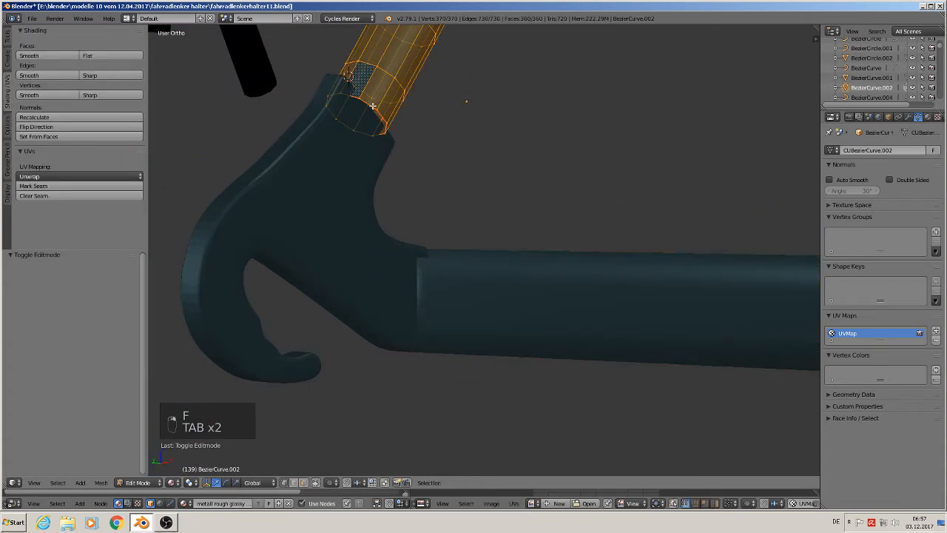
left_click(374, 119, "alt")
key("f")
key("Tab")
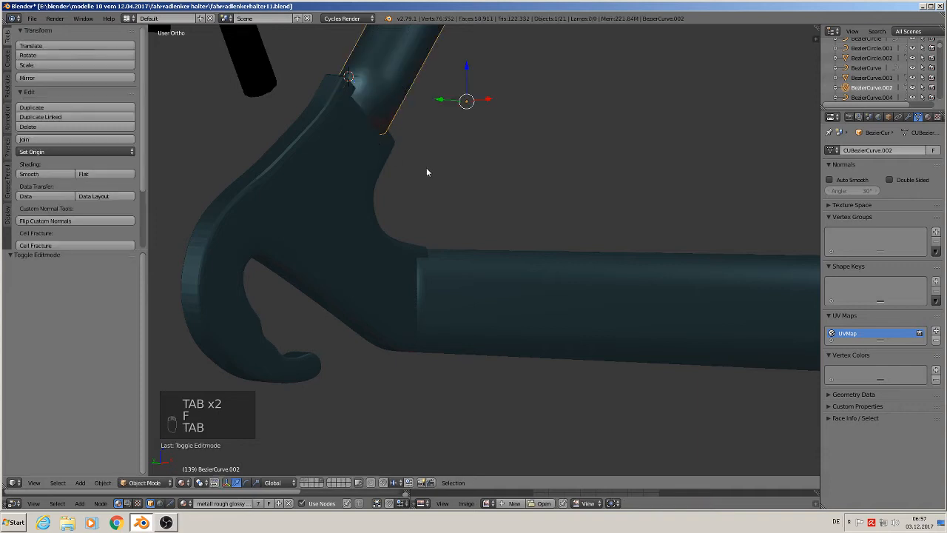
Step: Join the dropout plate, the slanted rear tube and the lower rear tube into one object
left_click(908, 117)
scroll(540, 316, "down", 3)
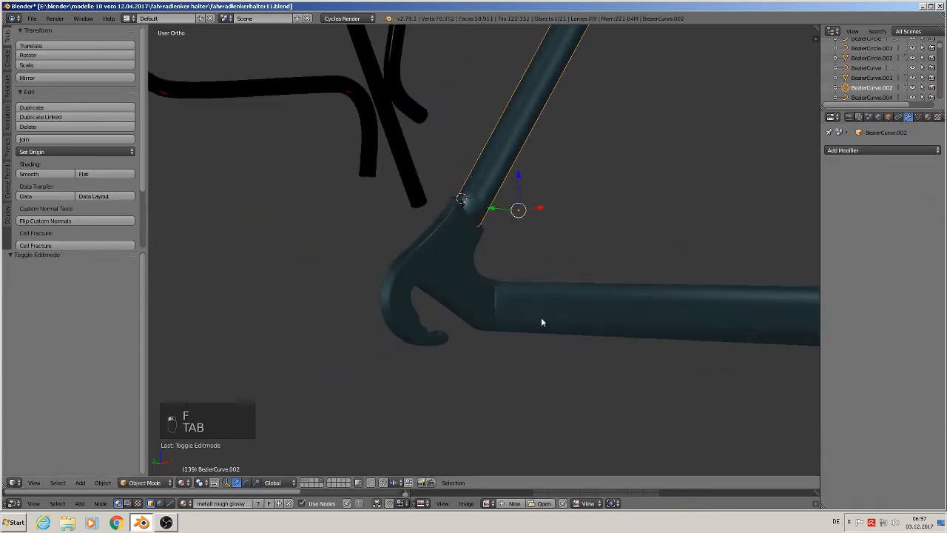
right_click(445, 267)
scroll(524, 293, "up", 1)
scroll(524, 292, "down", 1)
middle_click_drag(616, 330, 372, 295, "shift")
scroll(249, 339, "down", 2)
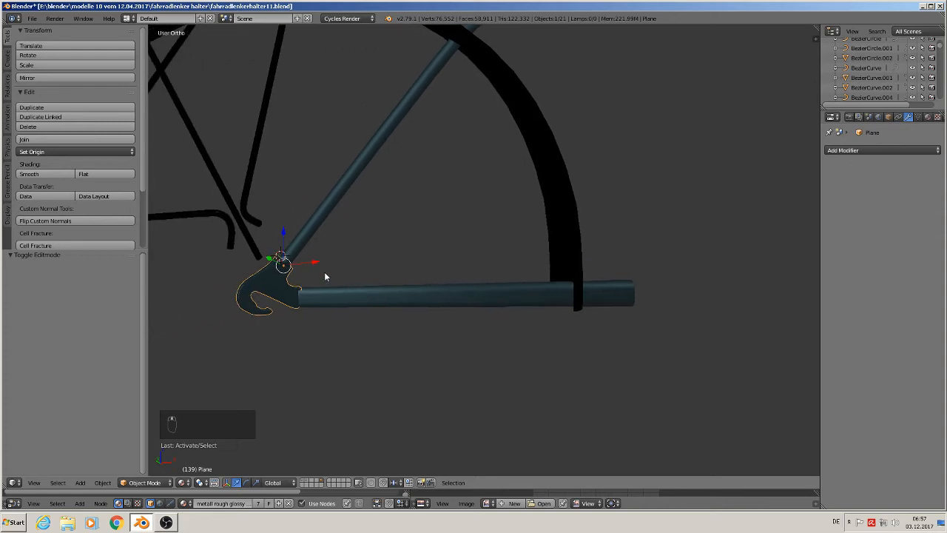
right_click(308, 232, "shift")
right_click(267, 282, "shift")
right_click(360, 307, "shift")
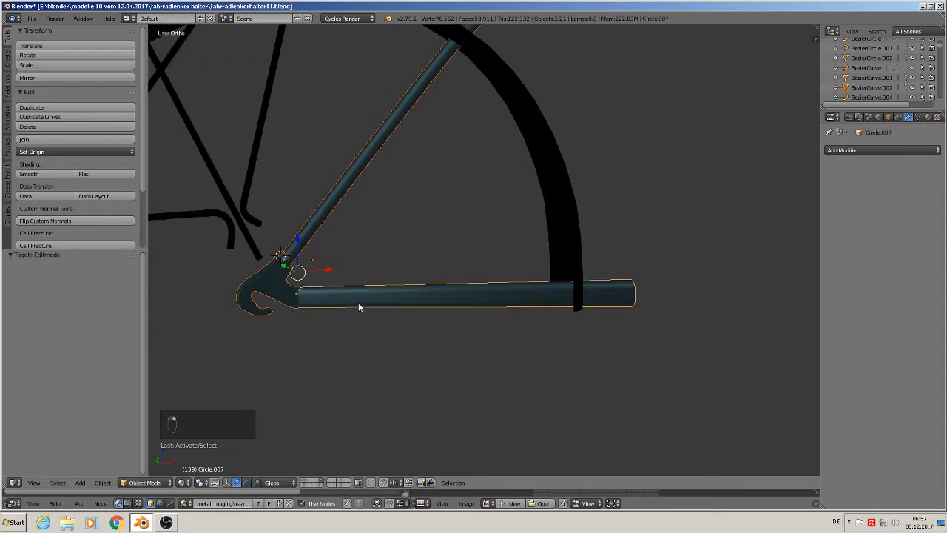
left_click(34, 140)
Step: Move the rear mudguard arc by -0.906 along Z, and clear its location so it sits at the world origin
middle_click_drag(245, 229, 477, 219)
right_click(482, 205)
middle_click_drag(472, 297, 469, 269)
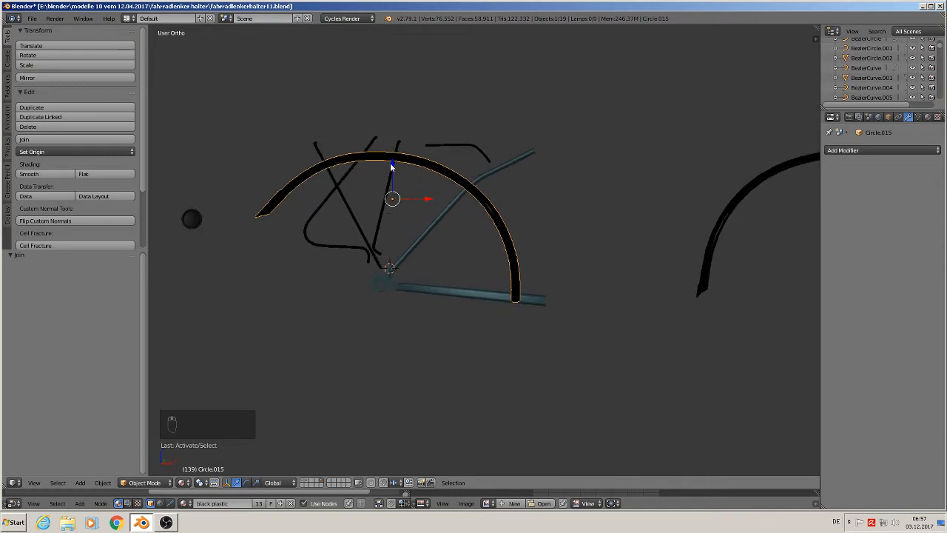
left_click_drag(392, 167, 363, 370)
middle_click_drag(587, 431, 532, 243, "shift")
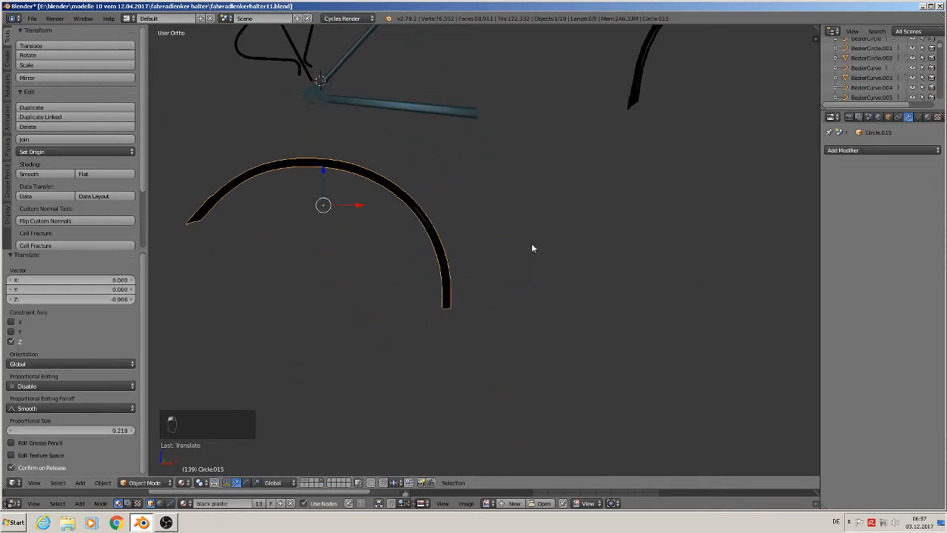
scroll(552, 328, "down", 3)
middle_click_drag(603, 365, 432, 248, "shift")
scroll(436, 262, "down", 4)
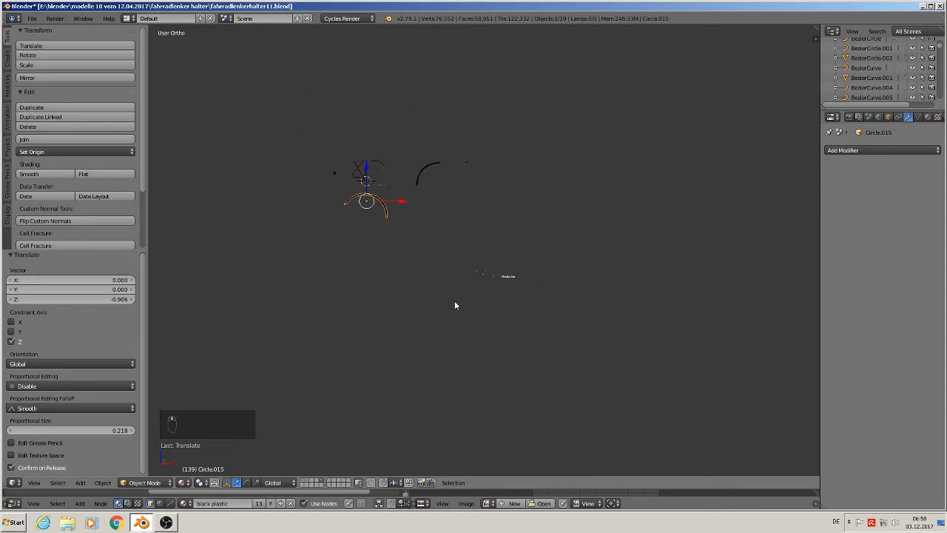
middle_click_drag(522, 330, 422, 213, "shift")
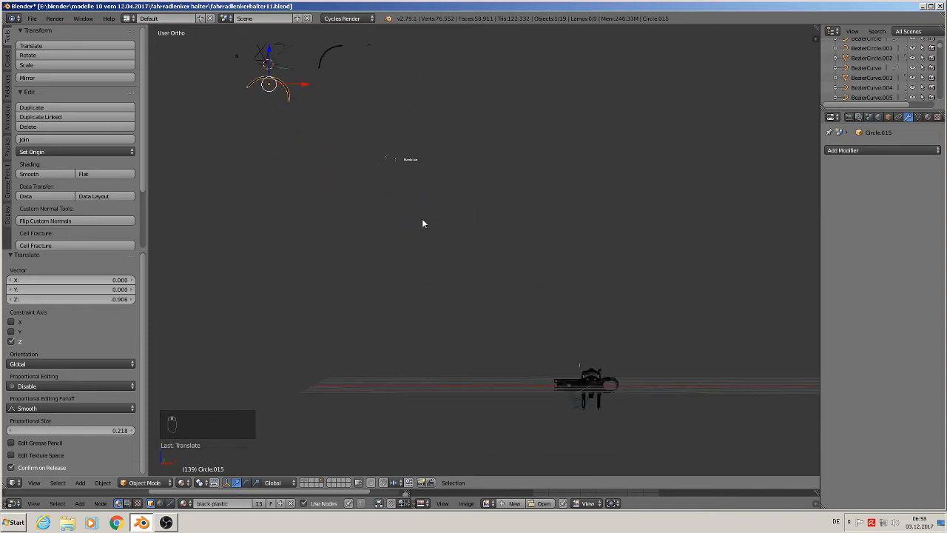
key("alt+g")
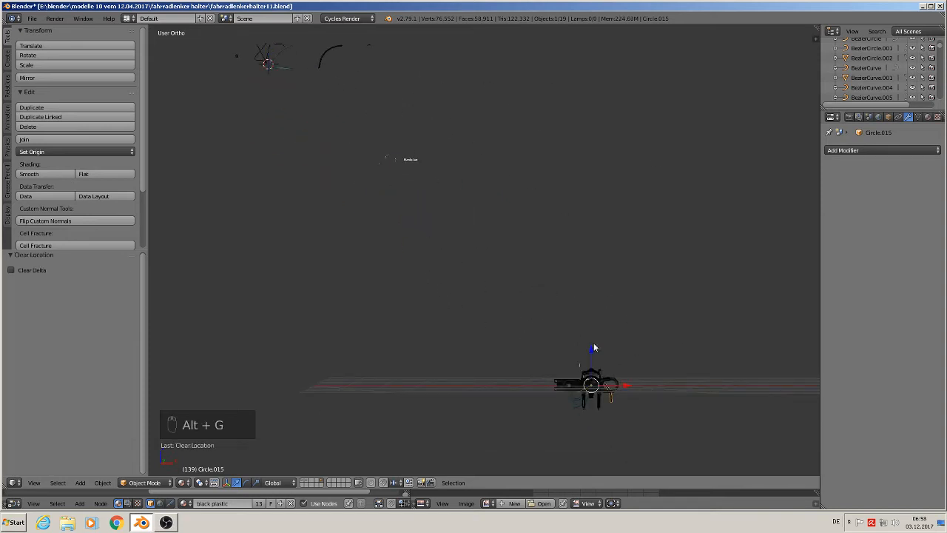
Step: Create a new group from the rear mudguard and name it "wheel protetor back wheel"
key("ctrl+g")
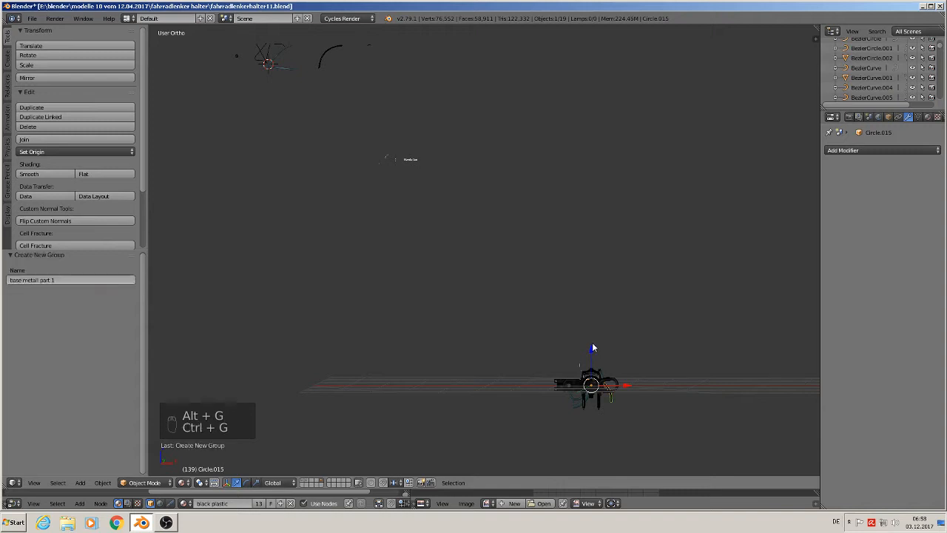
left_click(74, 280)
type("wheel protetor back wheel")
key("Return")
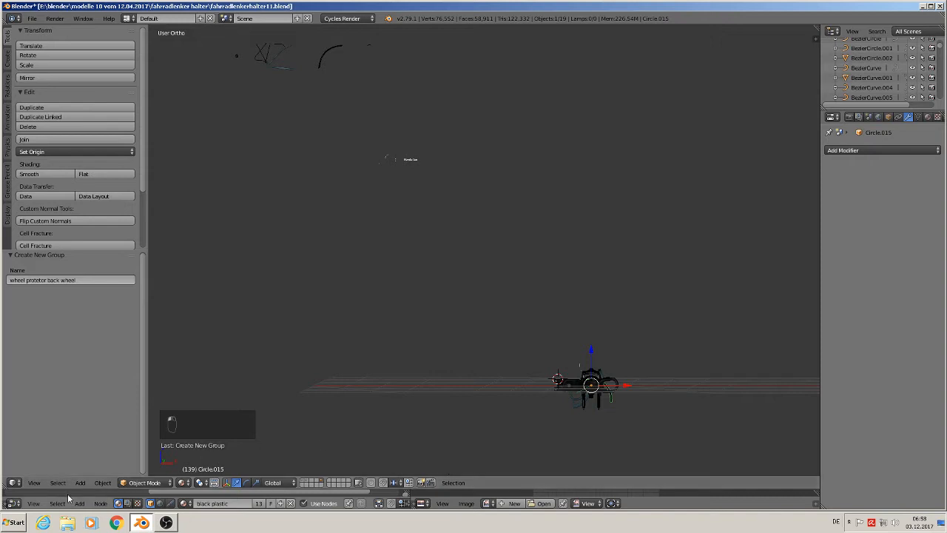
Step: On the first scene layer, add a group instance of "wheel protetor back wheel" beside the frame instance
left_click(310, 480)
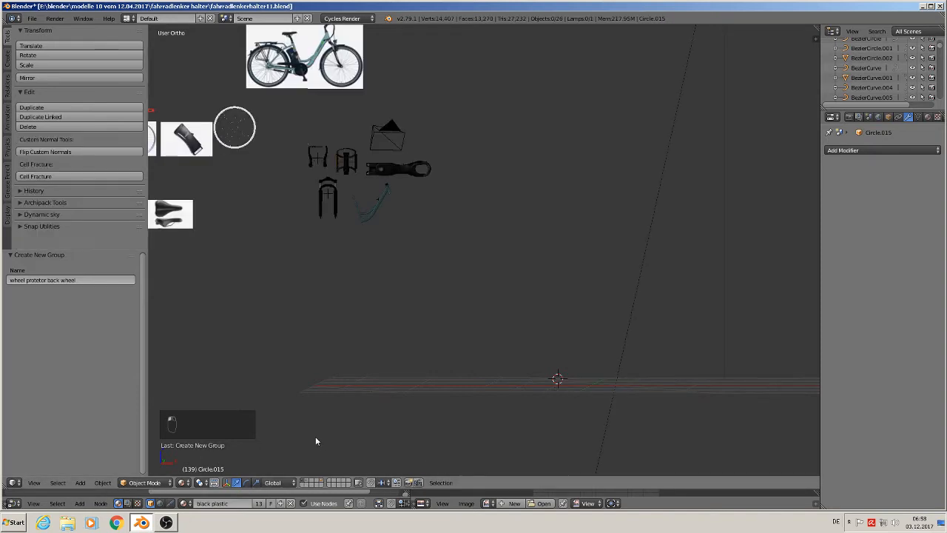
left_click(80, 483)
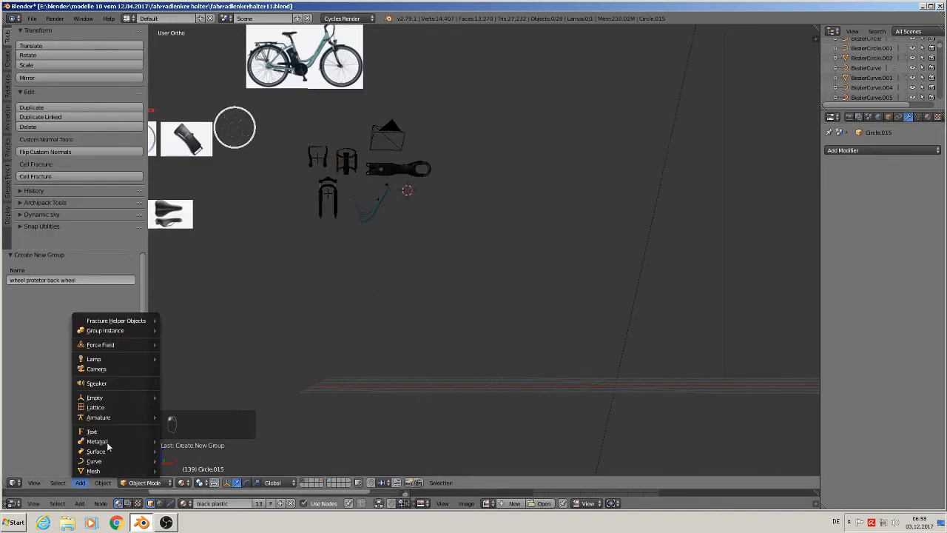
mouse_move(96, 332)
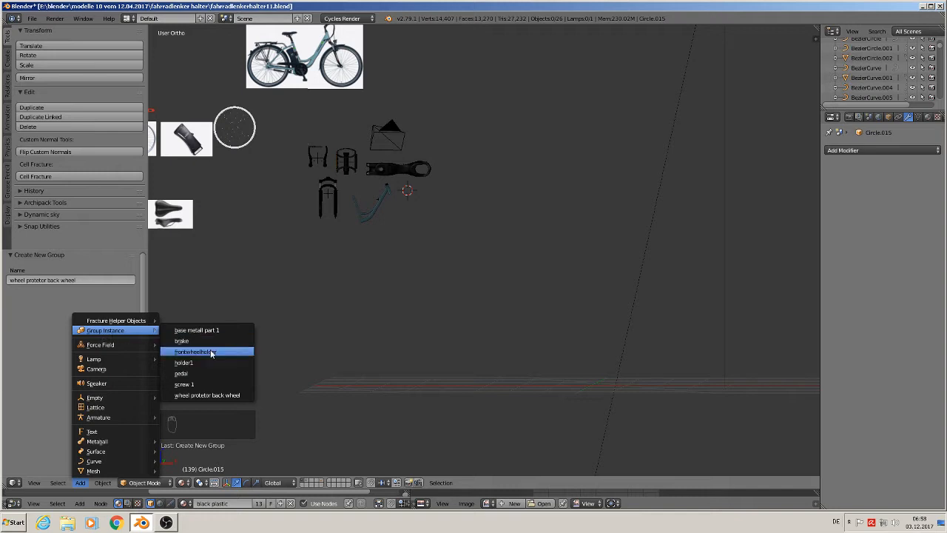
left_click(218, 395)
scroll(408, 287, "up", 3)
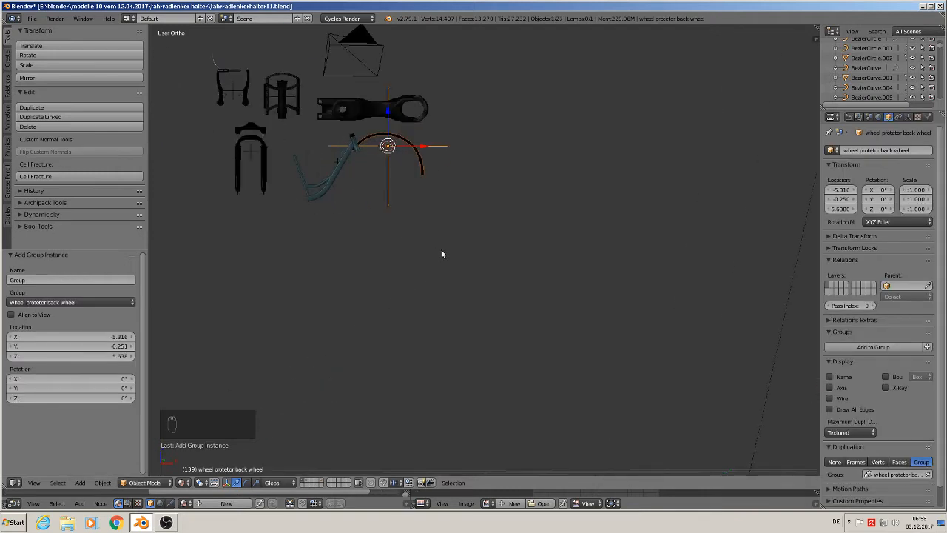
Step: Set the mudguard instance's empty display size to 0.11, shift the instance slightly along X and deselect it
left_click(909, 117)
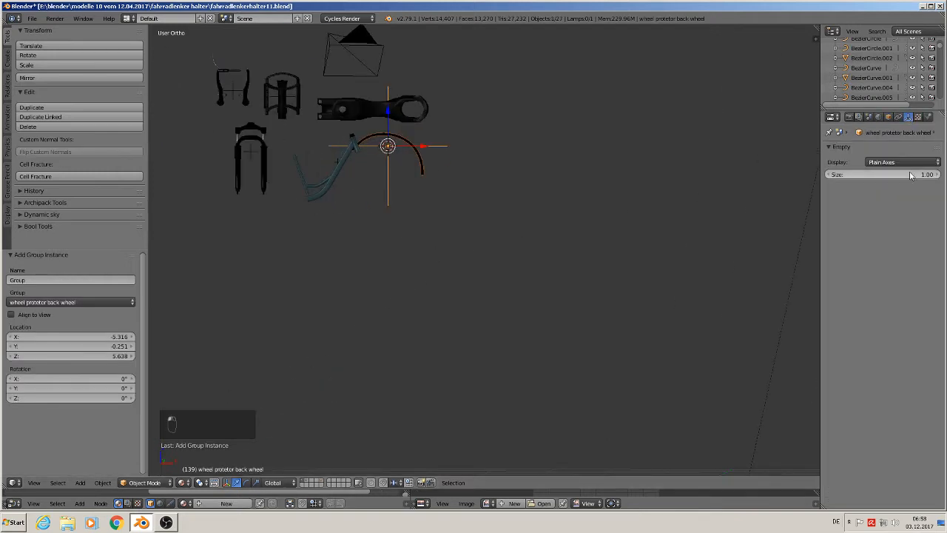
left_click_drag(913, 174, 858, 175)
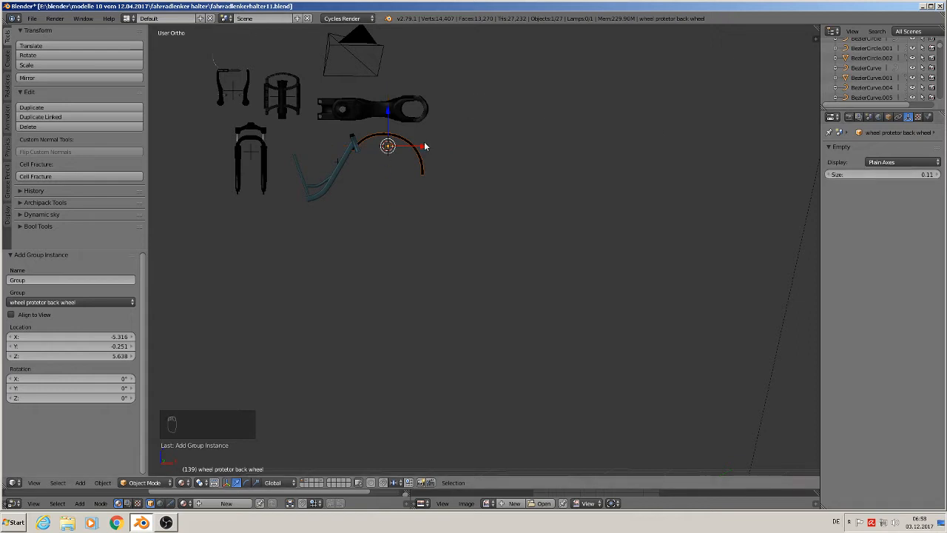
key("a")
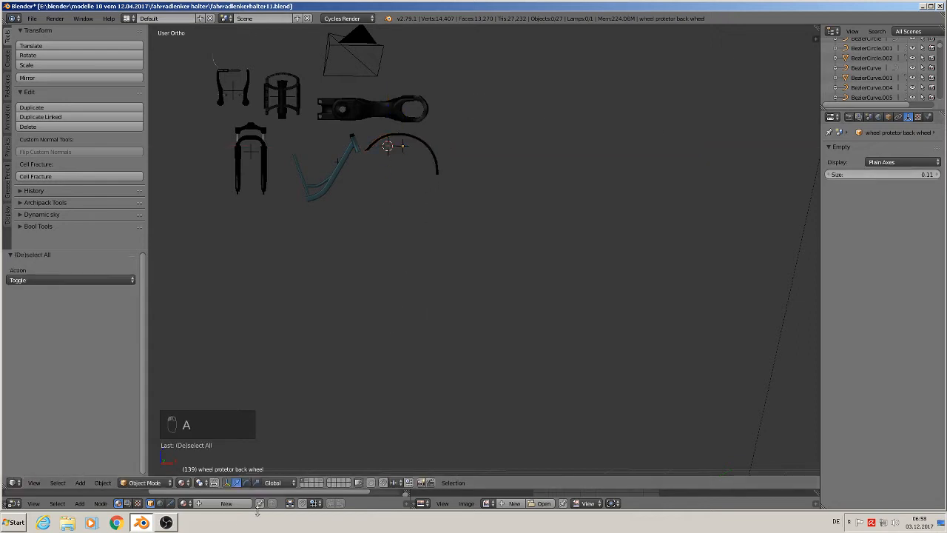
Step: On the modelling layer, select the shorter front mudguard arc and clear its location to the world origin
left_click(321, 482)
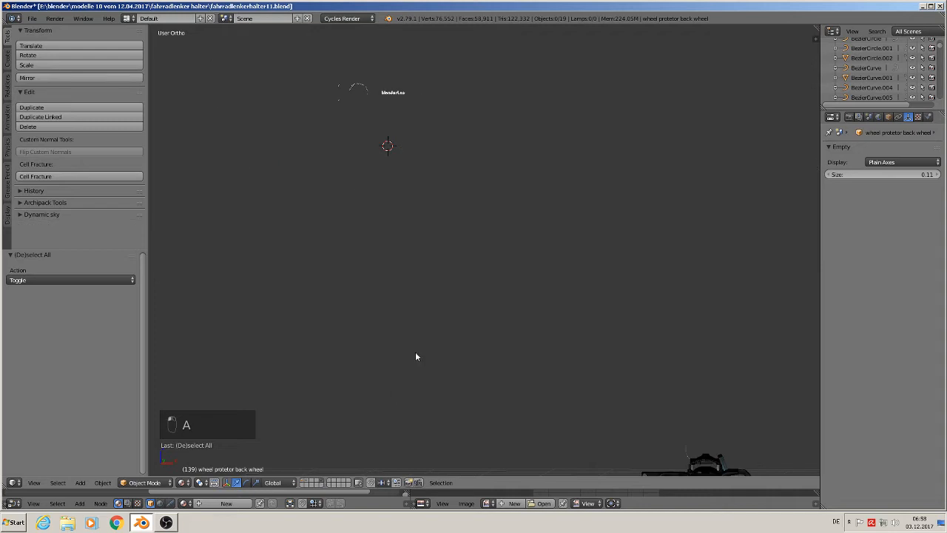
scroll(436, 296, "down", 3)
middle_click_drag(397, 278, 452, 347, "shift")
right_click(390, 138)
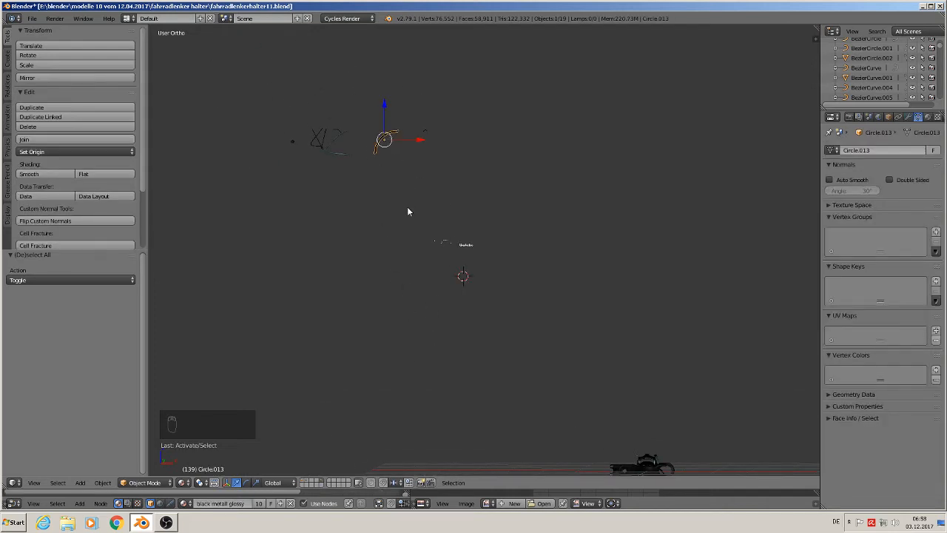
key("alt+g")
middle_click_drag(758, 404, 616, 225, "shift")
scroll(574, 294, "up", 2)
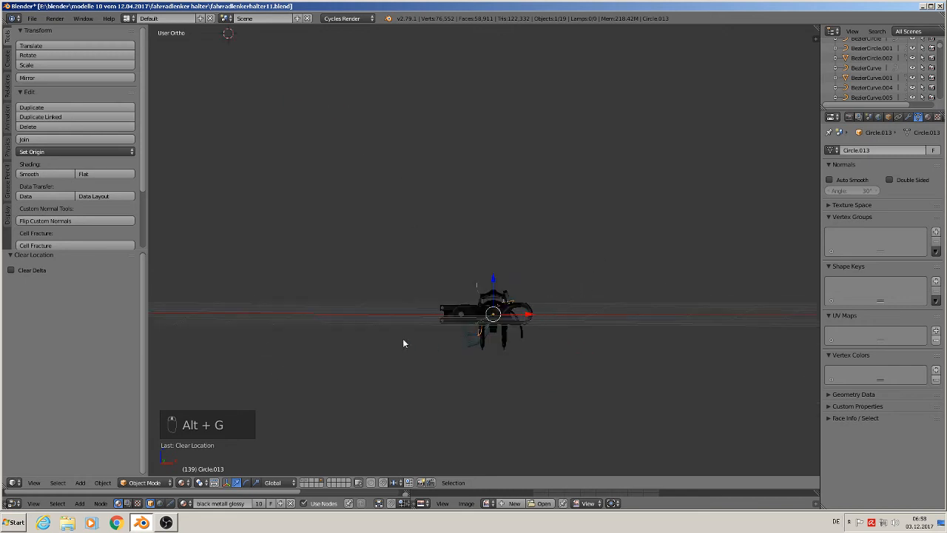
Step: Create a new group from the front mudguard and name it "wheel protetor front wheel"
key("ctrl+g")
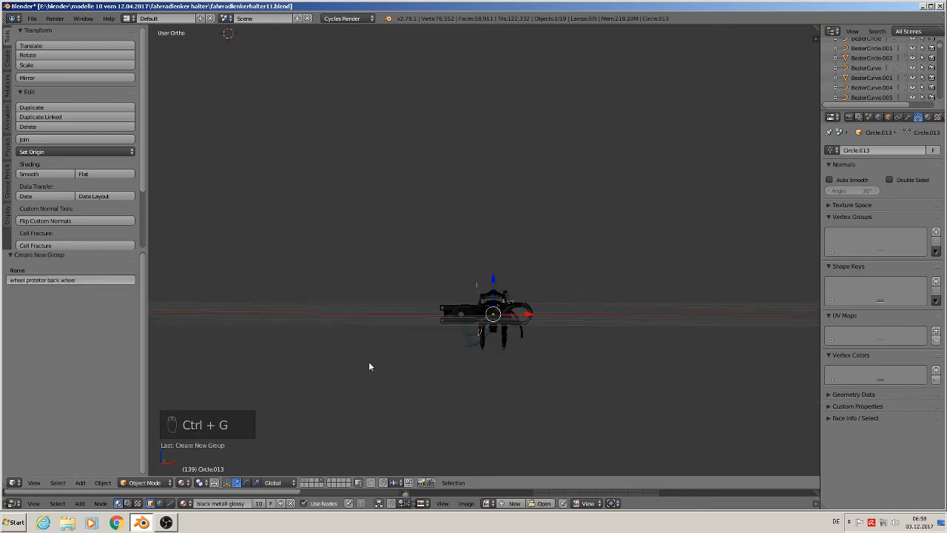
left_click(57, 282)
left_click_drag(59, 280, 49, 278)
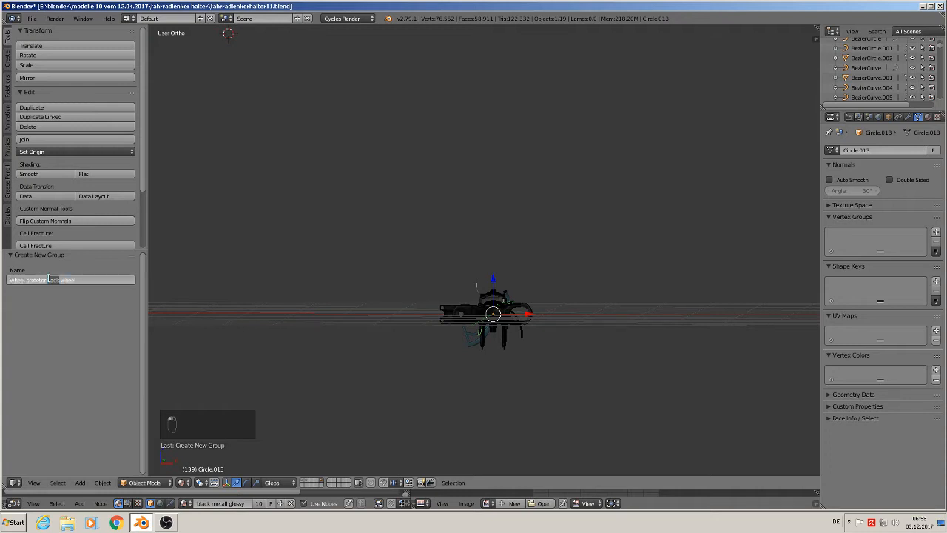
key("BackSpace")
type("front")
key("Return")
Step: On the first scene layer, add a group instance of "wheel protetor front wheel" just below the rear mudguard instance
left_click(305, 480)
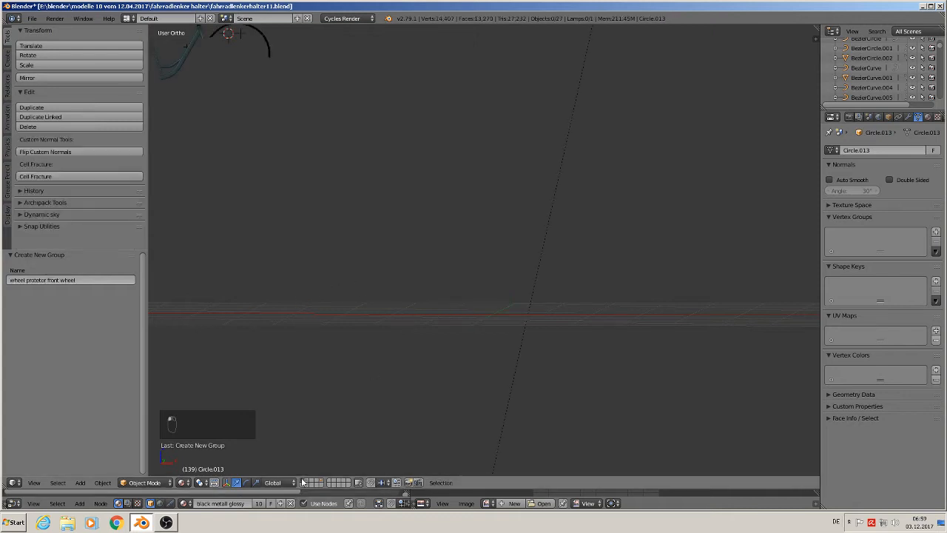
scroll(357, 304, "down", 3)
middle_click_drag(311, 222, 541, 296, "shift")
scroll(541, 296, "up", 4)
left_click(522, 251)
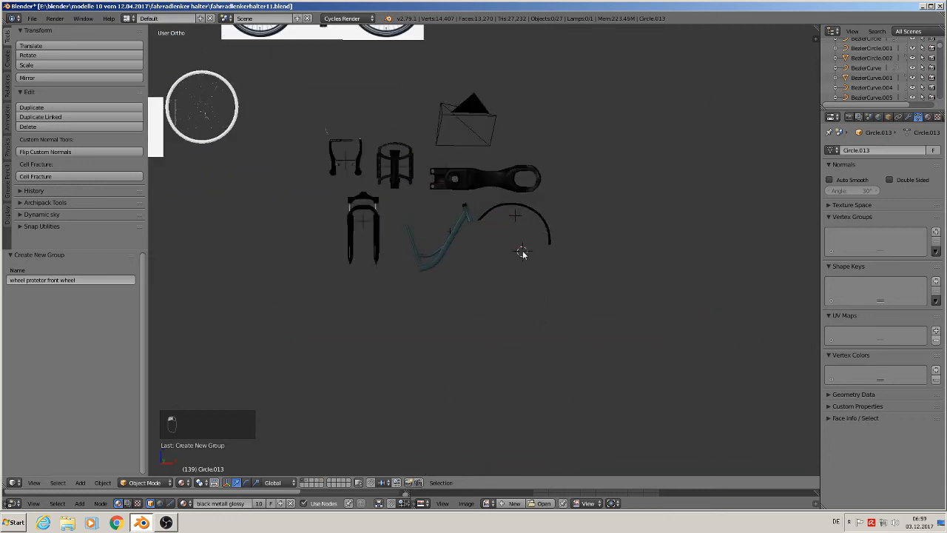
left_click(80, 482)
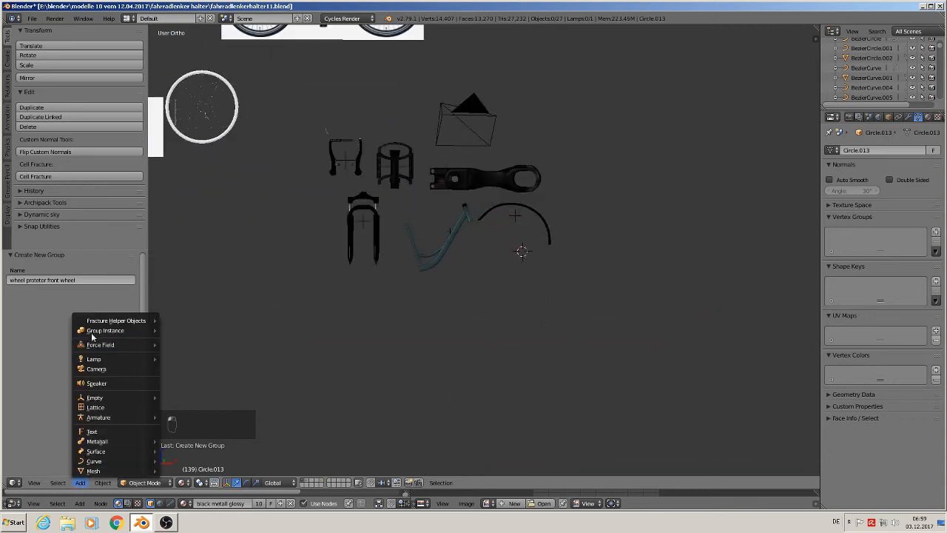
mouse_move(94, 330)
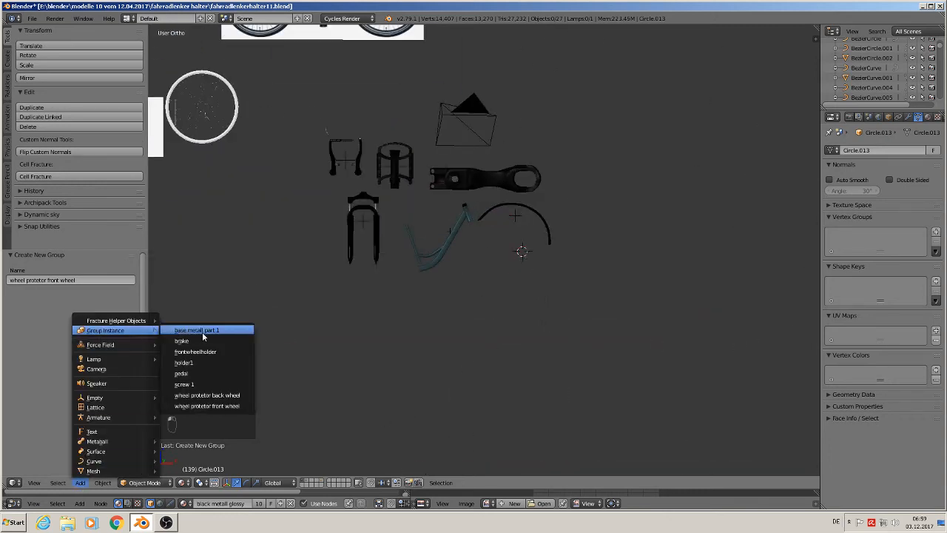
left_click(240, 406)
Step: Set the front mudguard instance's empty display size to 0.14, deselect it and save the file
left_click_drag(927, 174, 562, 277)
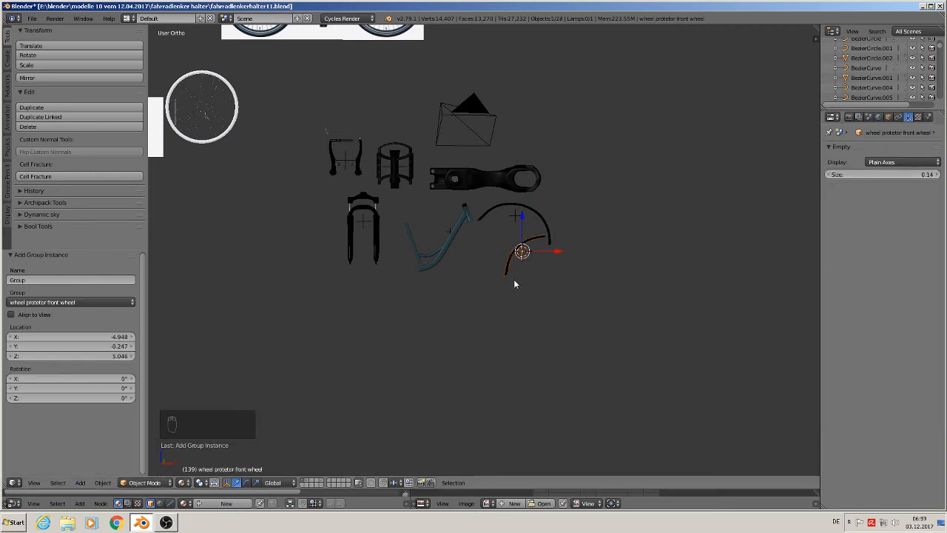
key("a")
scroll(377, 271, "down", 2)
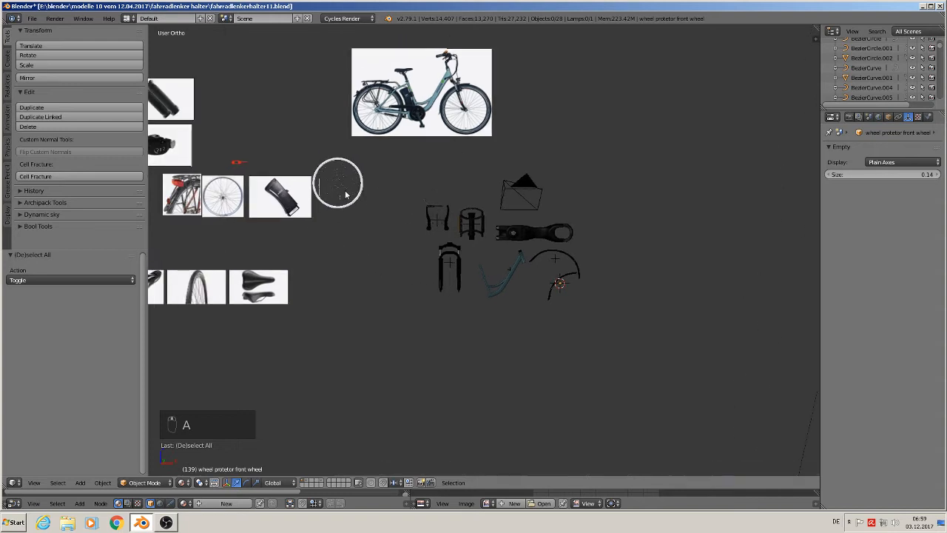
left_click(33, 19)
left_click(44, 94)
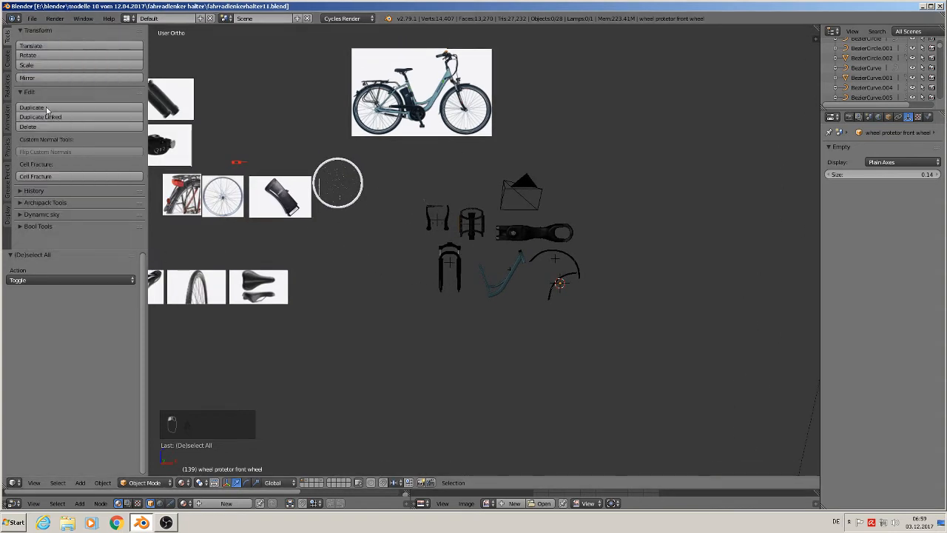
Step: On the modelling layer, select the small leftover arc beside the frame parts and move it to the second layer
left_click(319, 482)
middle_click_drag(421, 211, 405, 263, "shift")
scroll(404, 264, "up", 1)
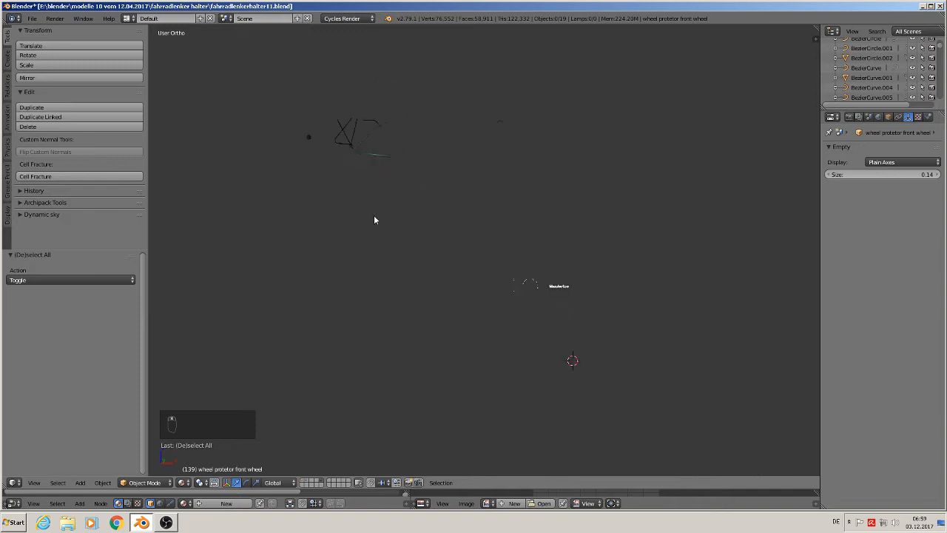
middle_click_drag(390, 203, 497, 391, "shift")
scroll(497, 392, "up", 4)
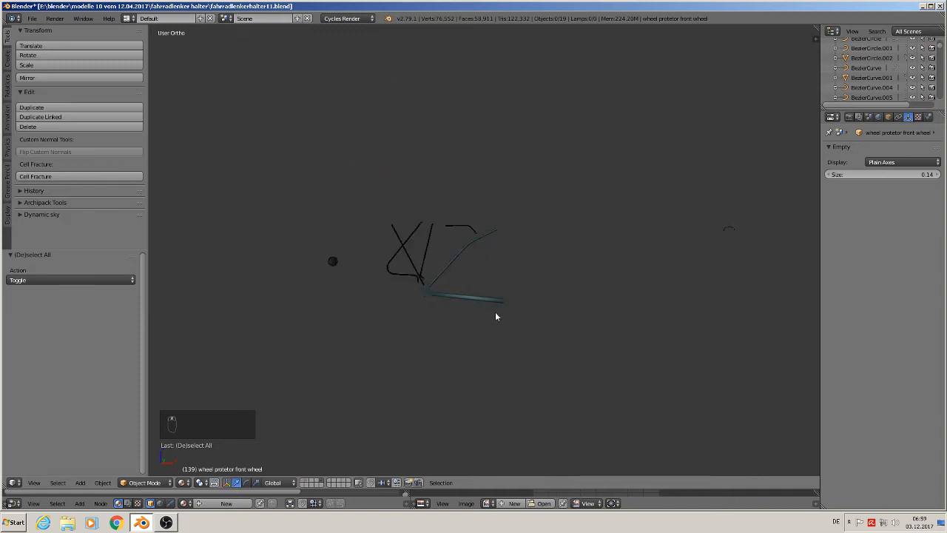
scroll(494, 304, "up", 2)
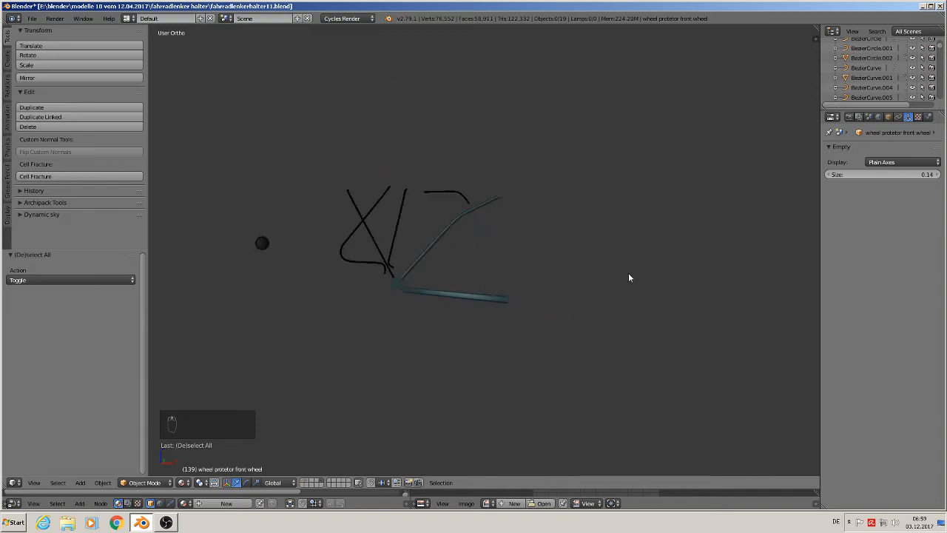
scroll(592, 300, "down", 2)
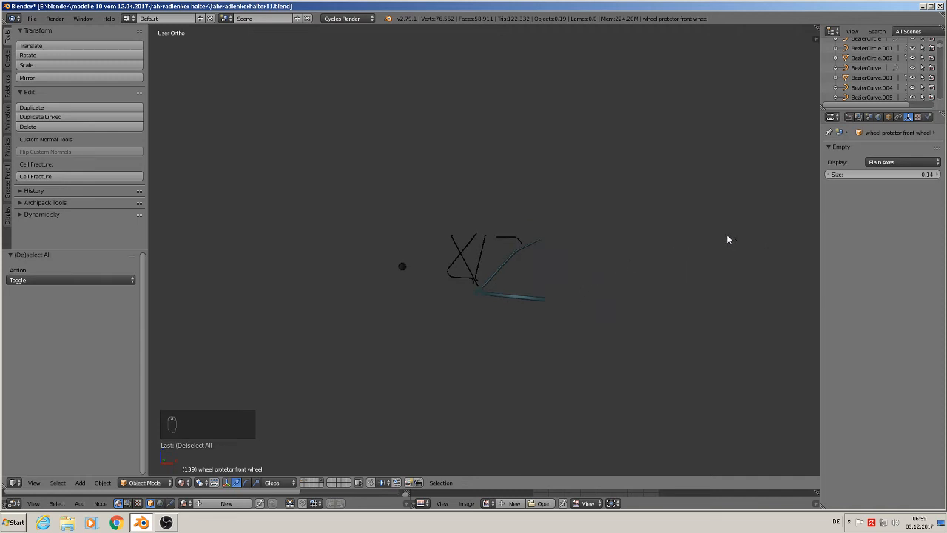
right_click(731, 238)
mouse_move(762, 281)
middle_mouse_down()
mouse_move(796, 324)
mouse_move(784, 322)
mouse_move(758, 249)
middle_mouse_up()
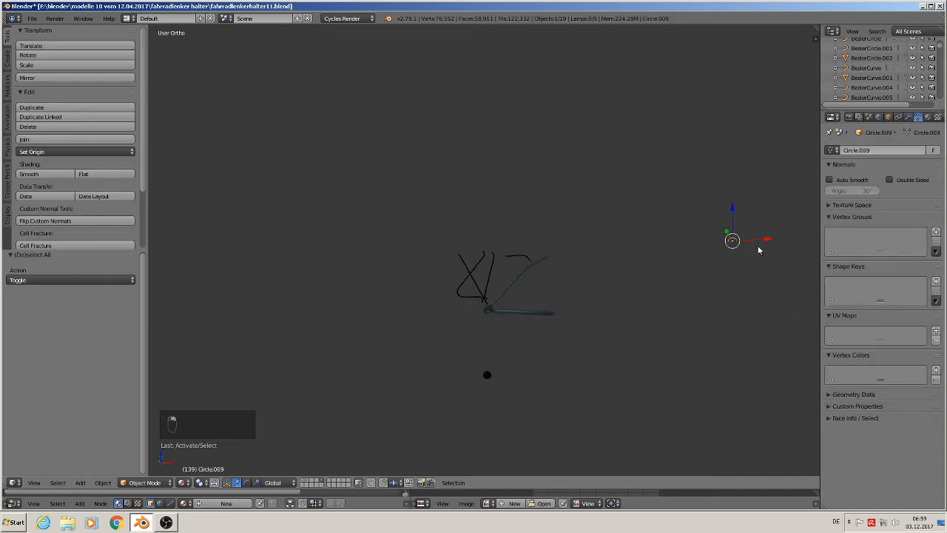
key("m")
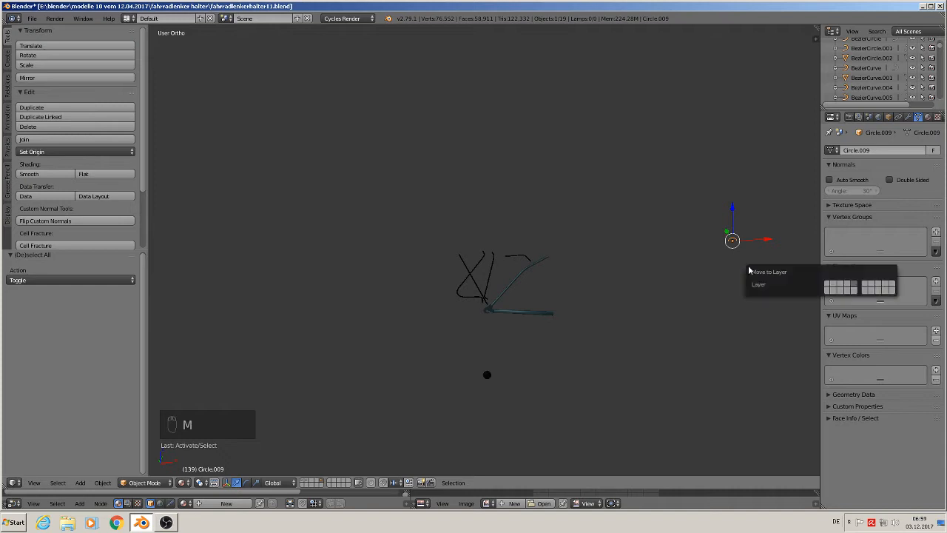
left_click(835, 285)
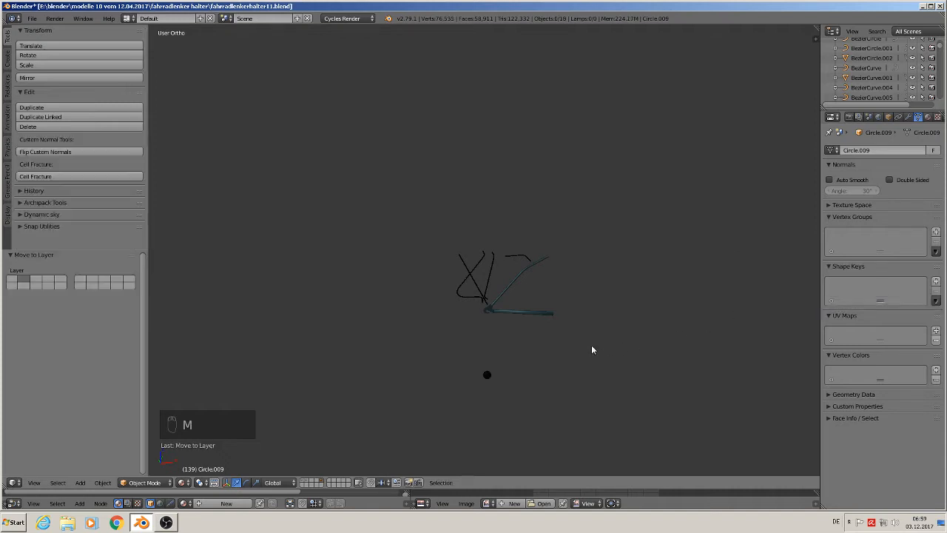
Step: Select the black round reflector near the luggage rack parts and clear its location to the world origin
middle_click_drag(626, 400, 516, 214, "shift")
scroll(522, 236, "down", 3)
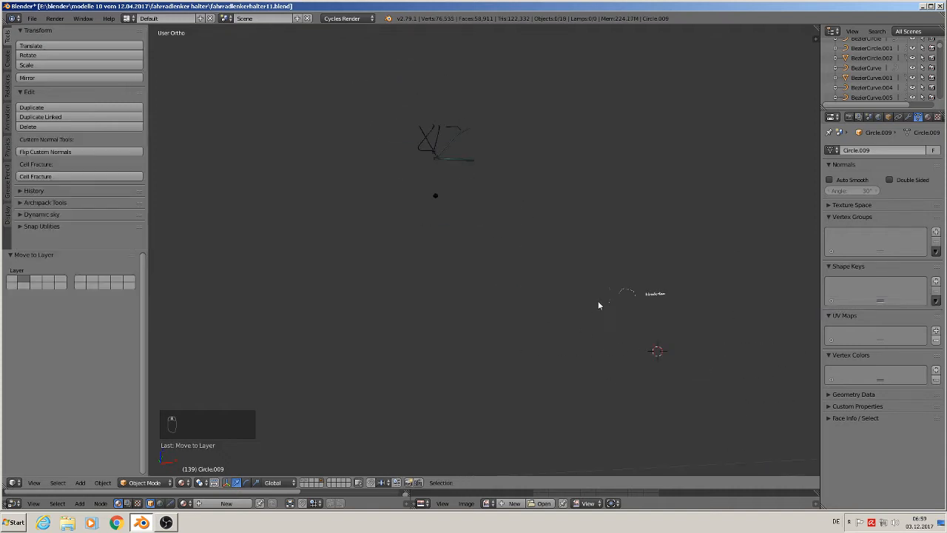
scroll(598, 305, "up", 4)
scroll(640, 336, "down", 4)
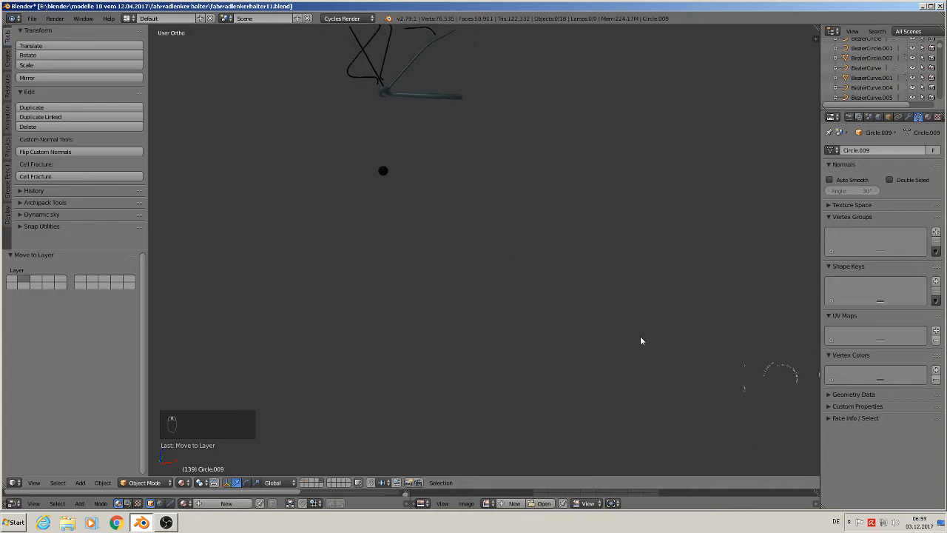
middle_click_drag(640, 337, 657, 408, "shift")
scroll(481, 210, "up", 2)
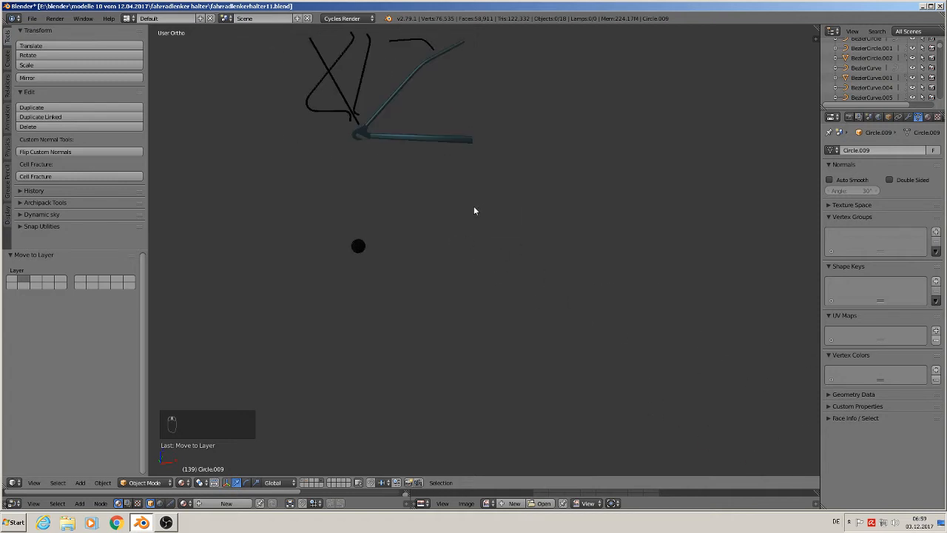
scroll(474, 207, "down", 1)
middle_click_drag(441, 215, 429, 338, "shift")
scroll(417, 338, "up", 1)
scroll(416, 338, "up", 4)
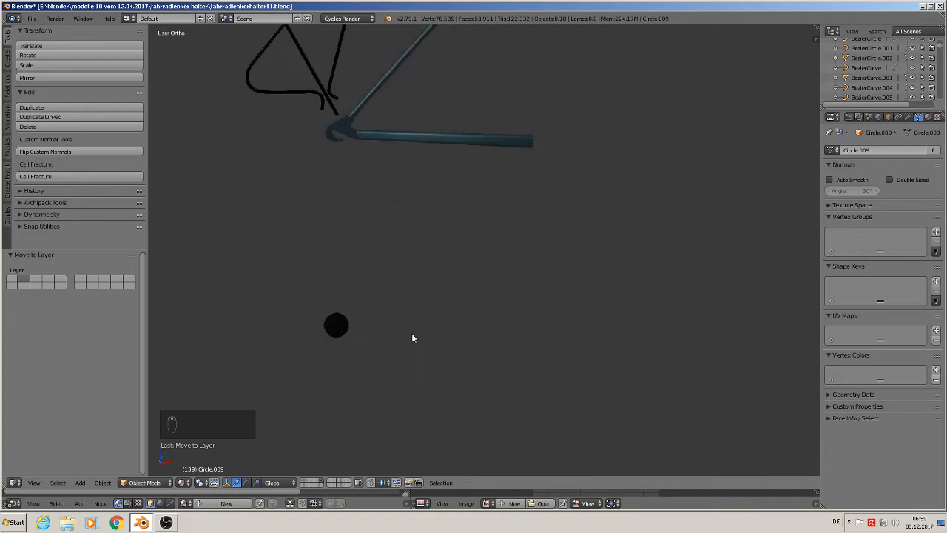
right_click(332, 330)
middle_click_drag(356, 334, 347, 322)
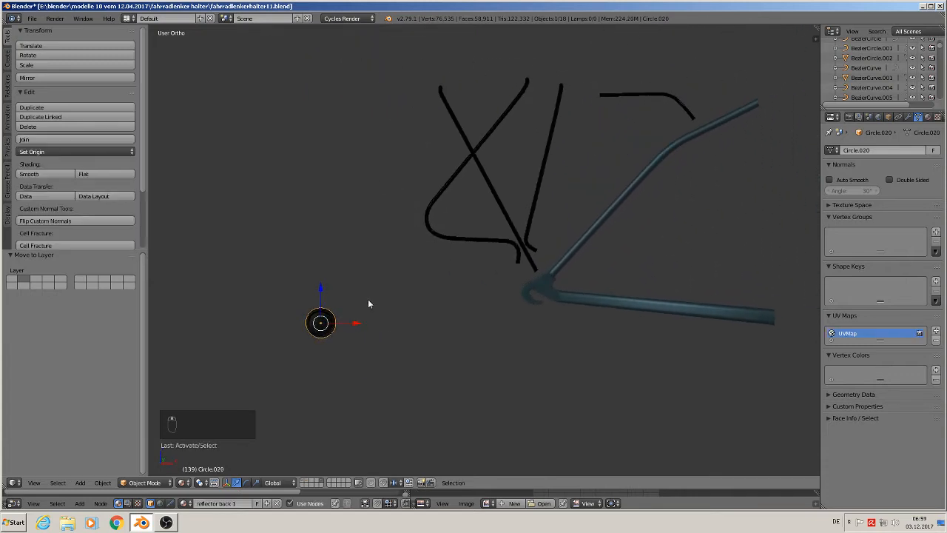
key("KP_1")
scroll(429, 368, "down", 3)
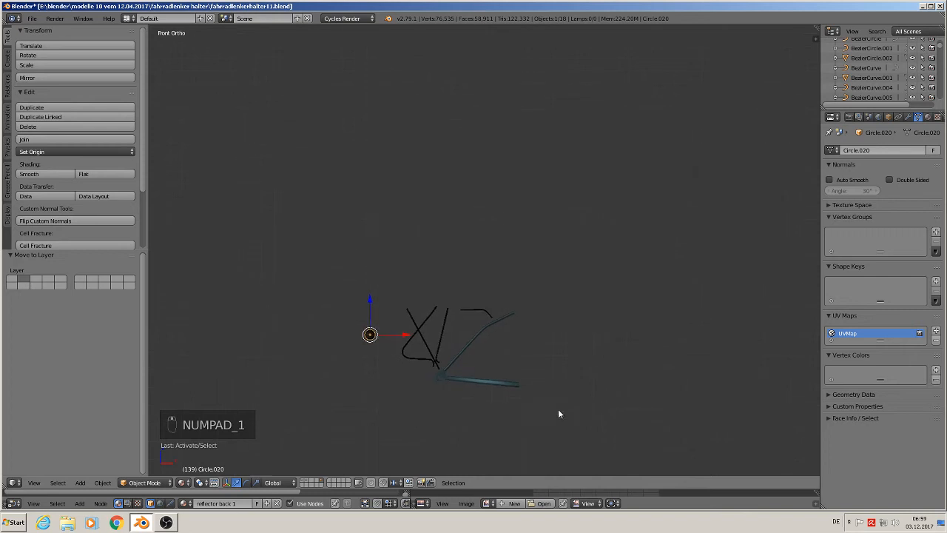
middle_click_drag(558, 415, 469, 163, "shift")
scroll(487, 209, "down", 4)
middle_click_drag(501, 256, 428, 195, "shift")
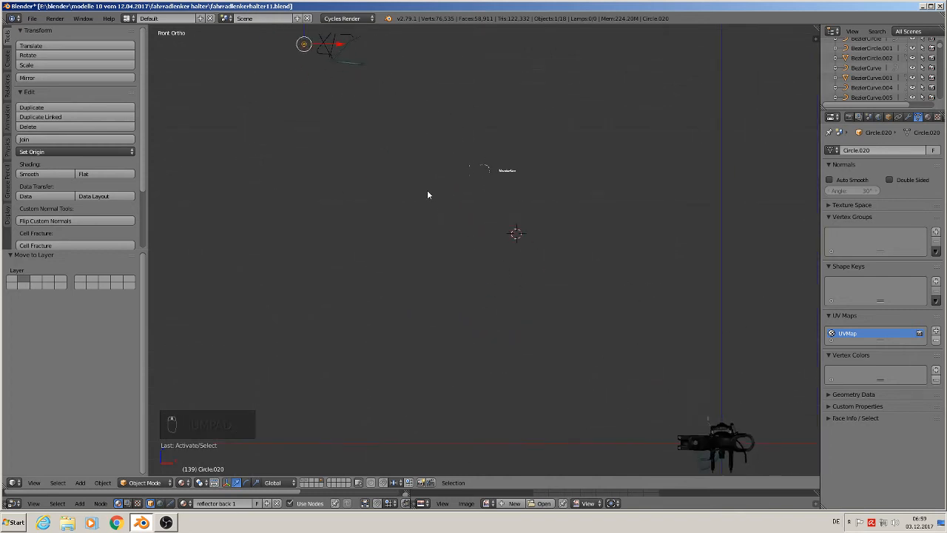
scroll(429, 211, "down", 2)
scroll(431, 216, "up", 1)
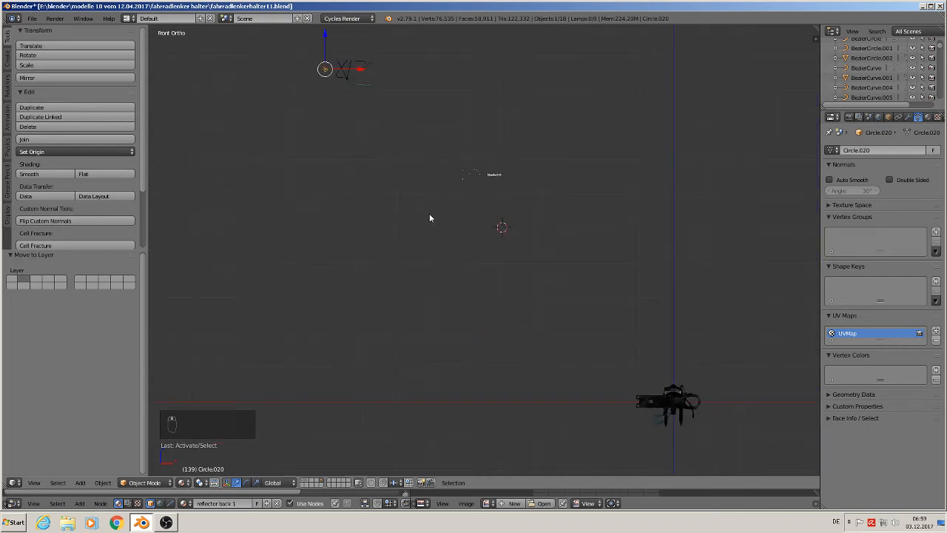
key("alt+g")
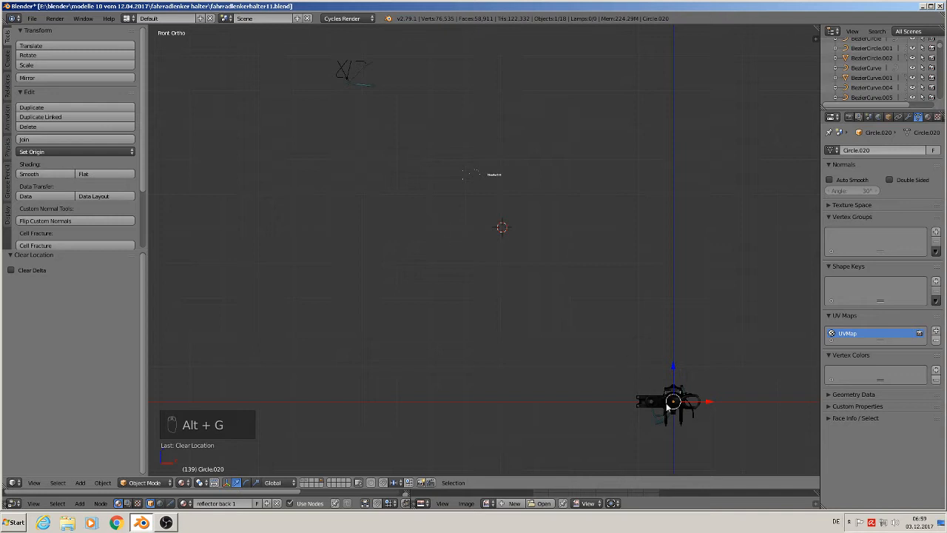
Step: Create a new group from the round reflector and name it "backlight1"
key("ctrl+g")
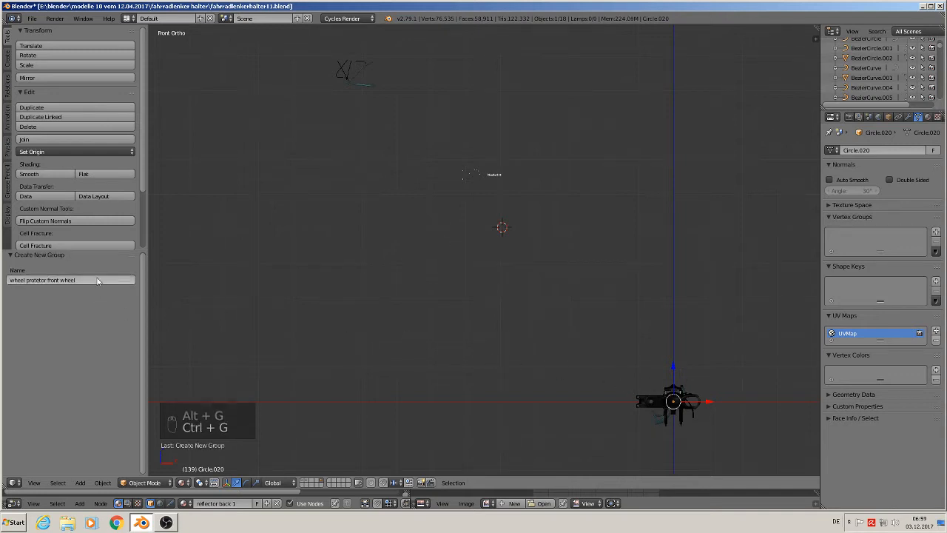
key("ctrl+a")
key("BackSpace")
type("bac")
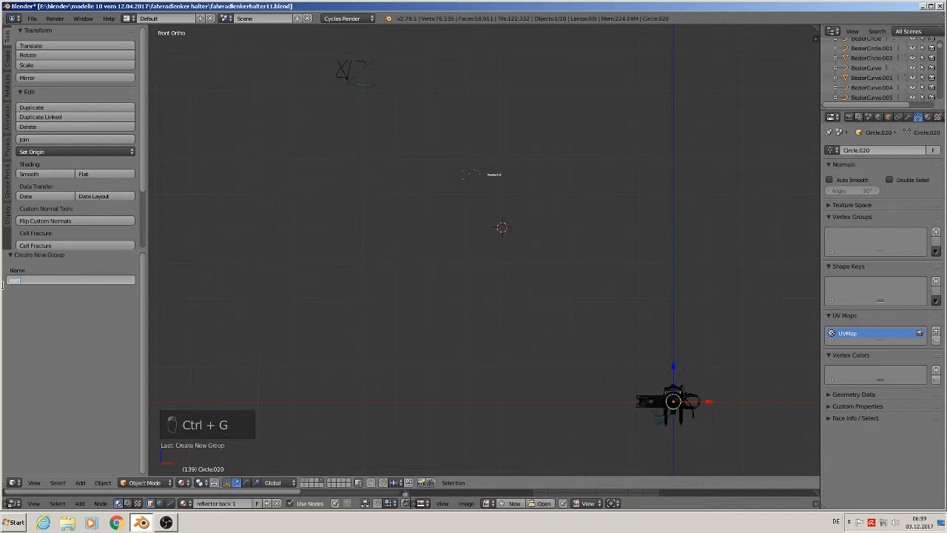
type("klight1")
key("Return")
Step: On the first scene layer, add a group instance of "backlight1" just below the frame instance
left_click(308, 482)
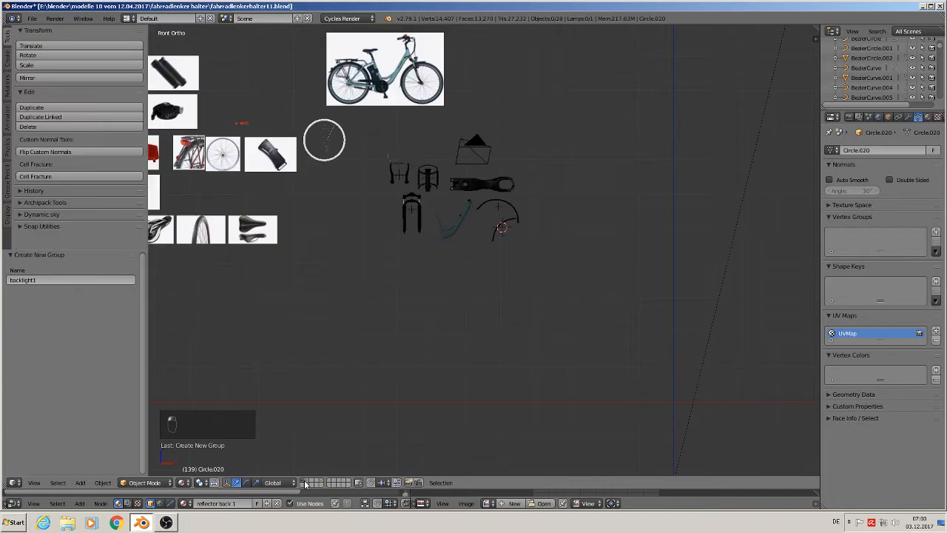
left_click(81, 482)
mouse_move(117, 330)
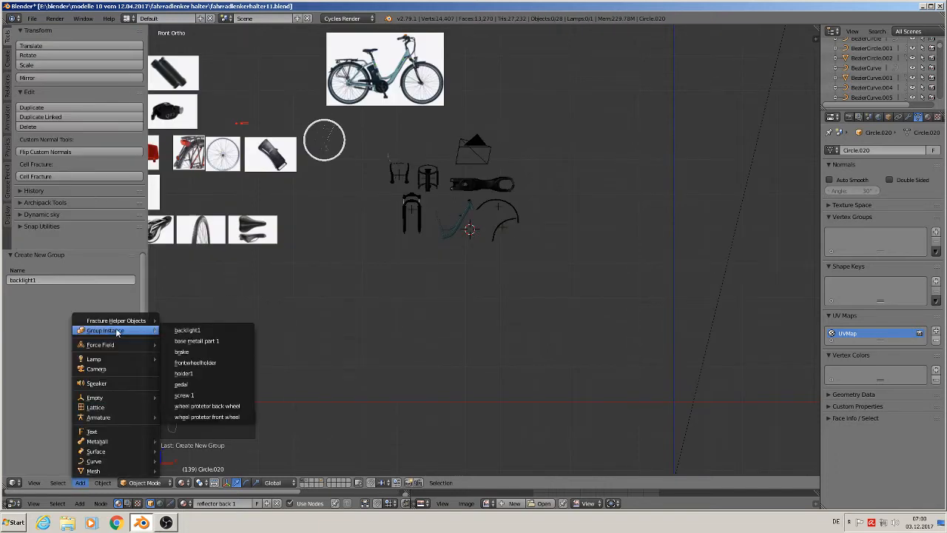
left_click(207, 332)
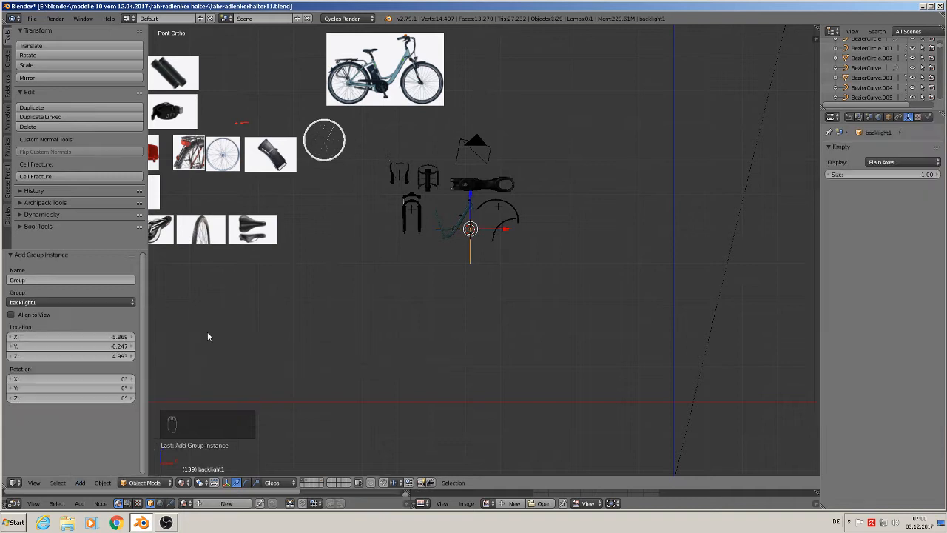
Step: Set the backlight instance's empty display size to 0.18 and save the file
scroll(453, 305, "up", 4)
mouse_move(881, 174)
left_mouse_down()
mouse_move(847, 175)
mouse_move(873, 174)
left_mouse_up()
middle_click_drag(579, 117, 631, 277, "shift")
scroll(615, 253, "down", 3)
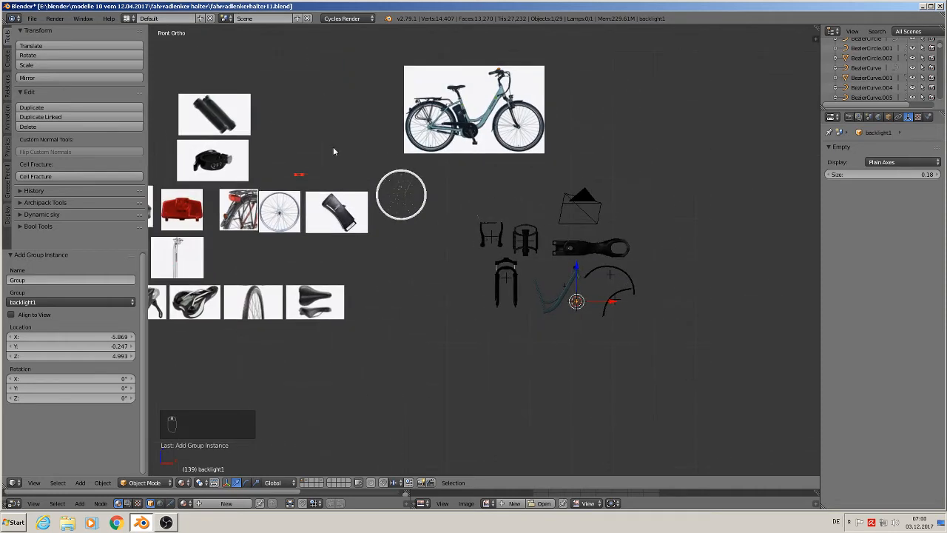
left_click(29, 18)
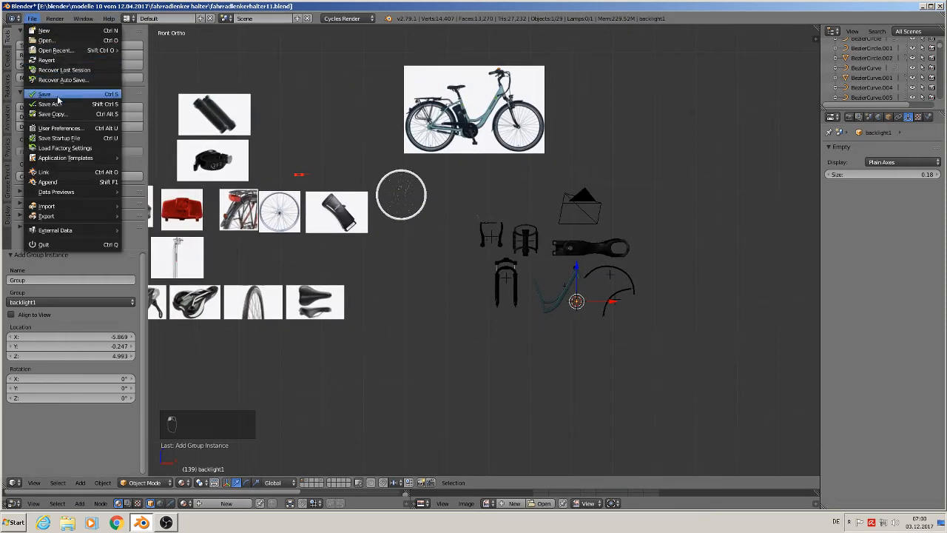
left_click(59, 94)
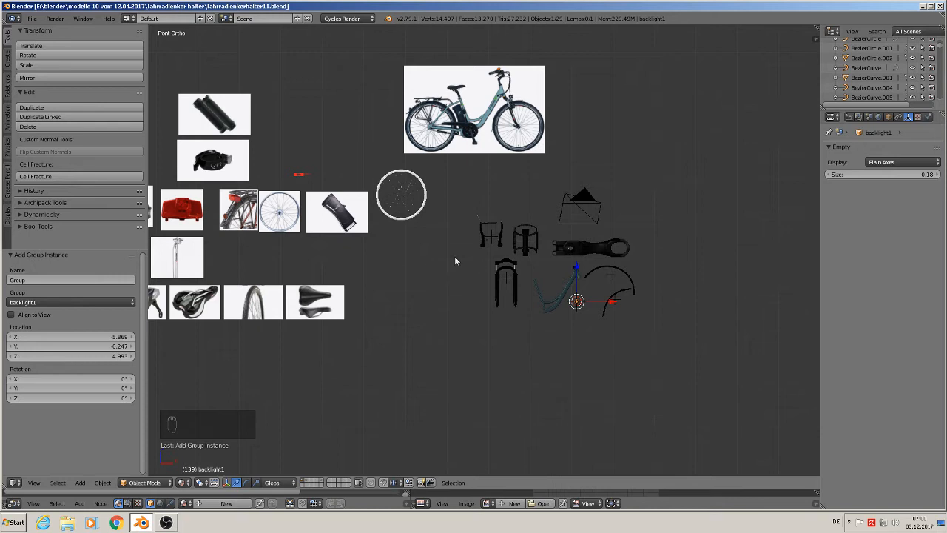
Step: Select the red chain link and open its mesh for editing in face selection, limited to visible geometry
middle_click_drag(455, 260, 586, 293, "shift")
scroll(585, 294, "up", 2)
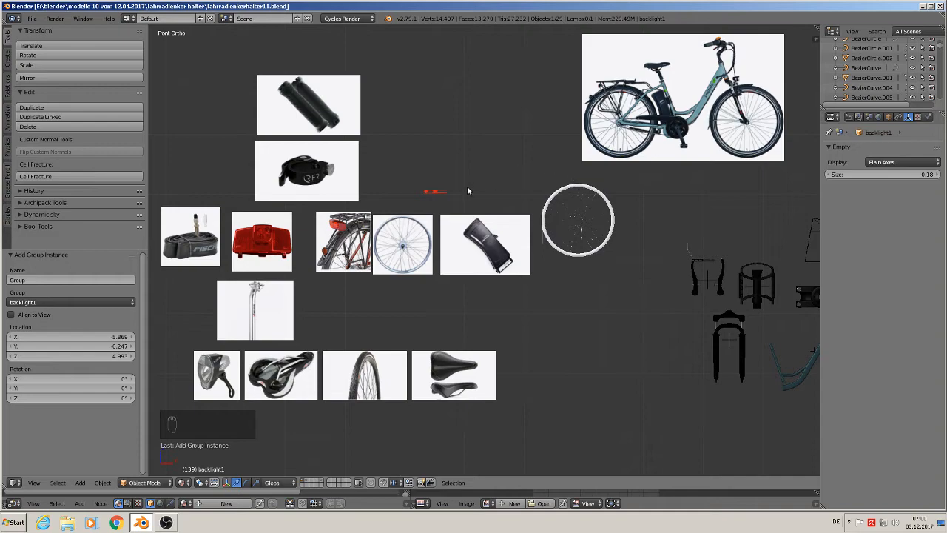
scroll(465, 190, "up", 10)
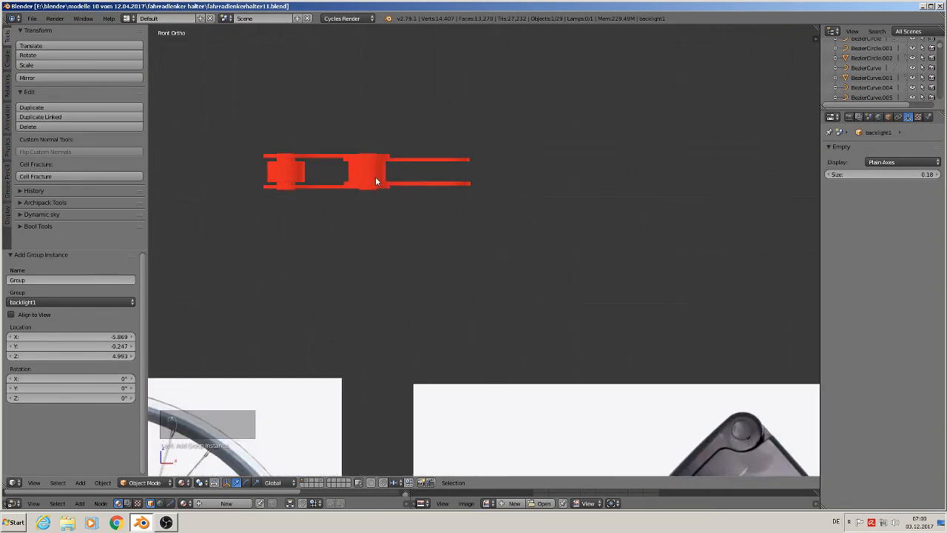
right_click(375, 181)
middle_click_drag(389, 209, 394, 280)
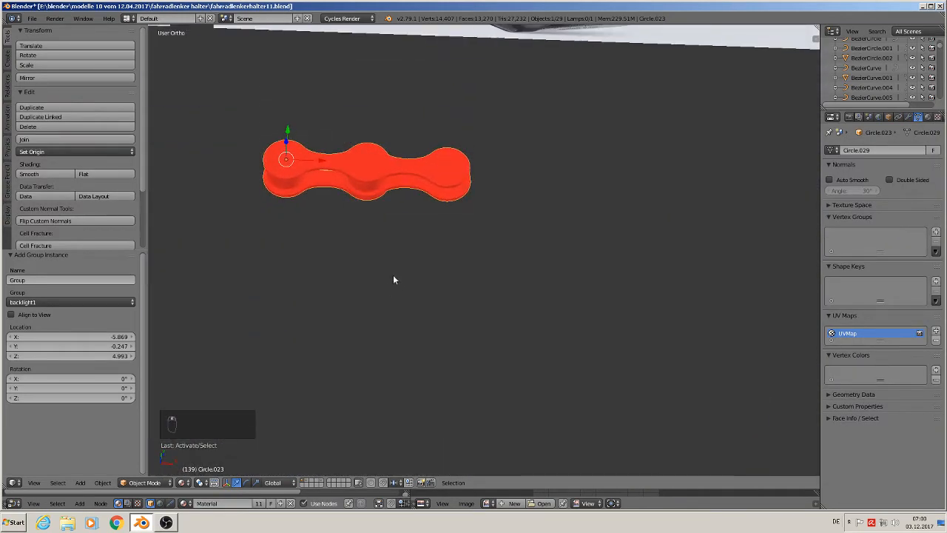
scroll(393, 279, "up", 3)
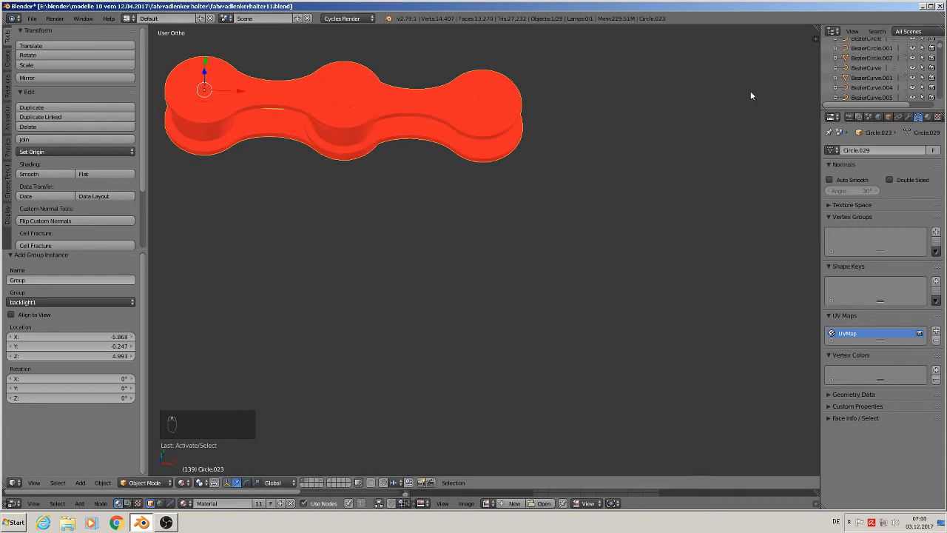
middle_click_drag(452, 137, 629, 205, "shift")
scroll(536, 179, "up", 3)
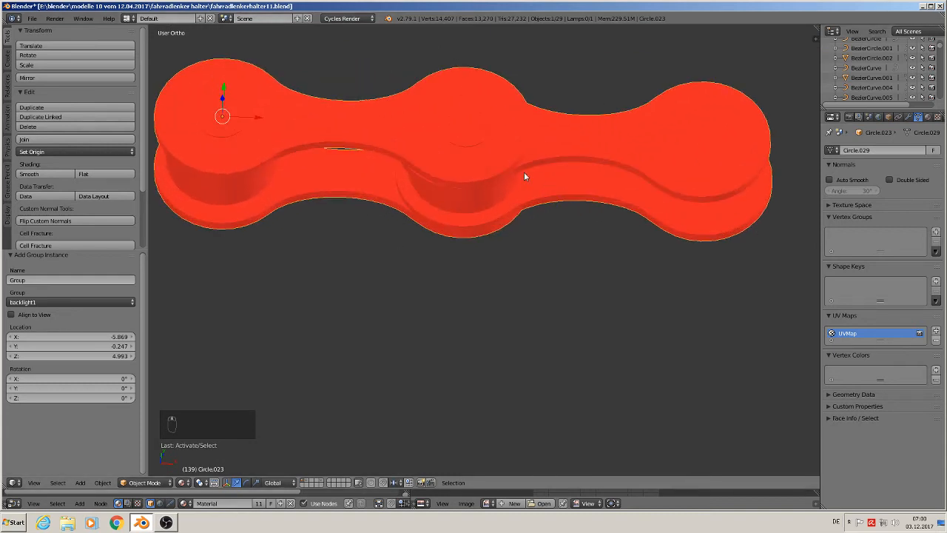
key("Tab")
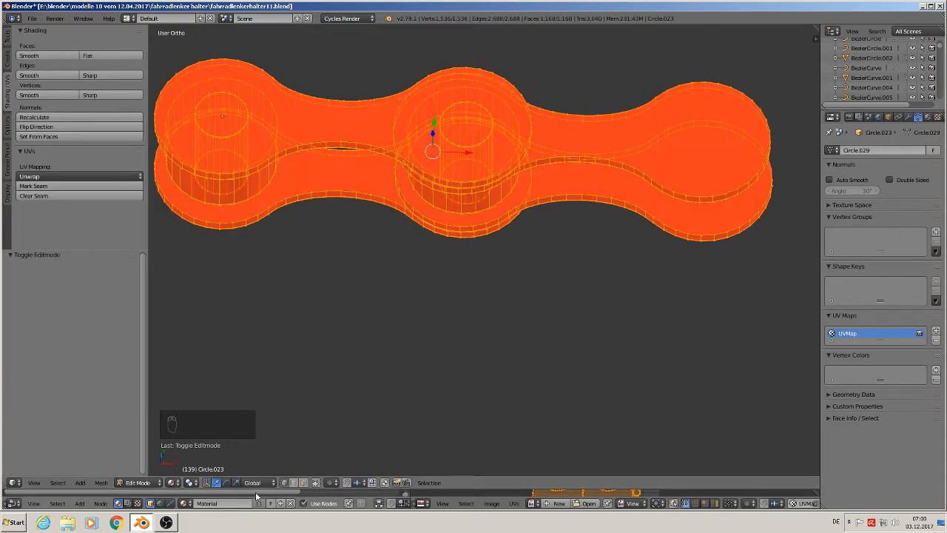
left_click(303, 482)
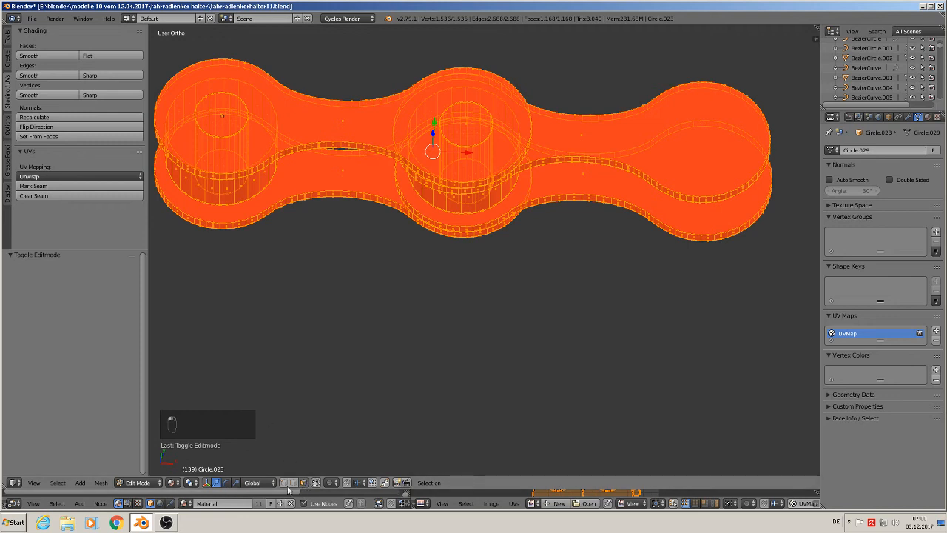
left_click(315, 482)
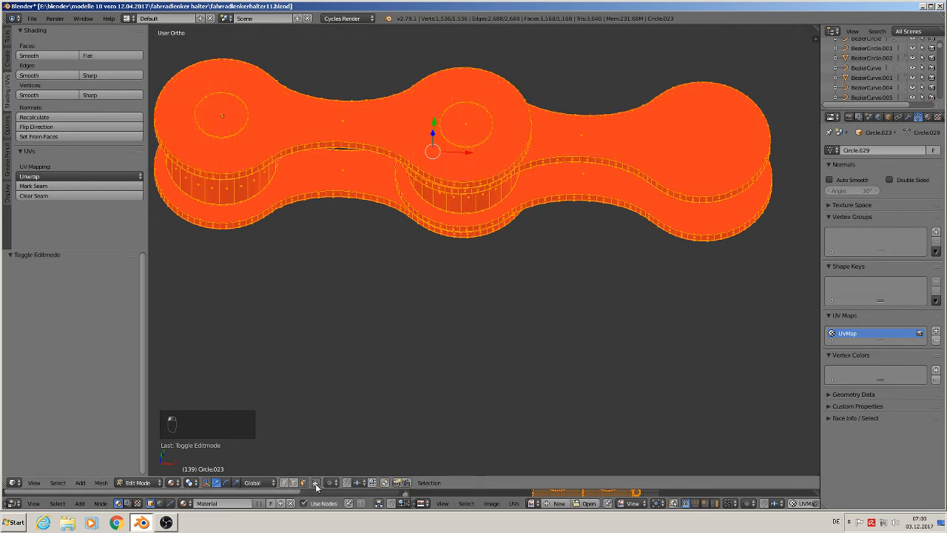
Step: Mark seams around the outward-facing top faces of both upper link plates and their two round pin caps
right_click(343, 115)
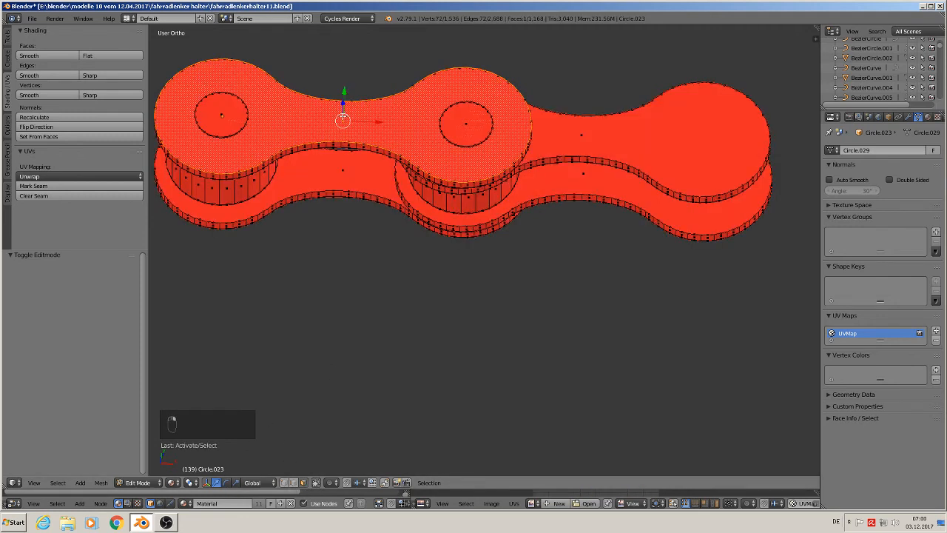
left_click(45, 186)
right_click(222, 113)
right_click(467, 124, "shift")
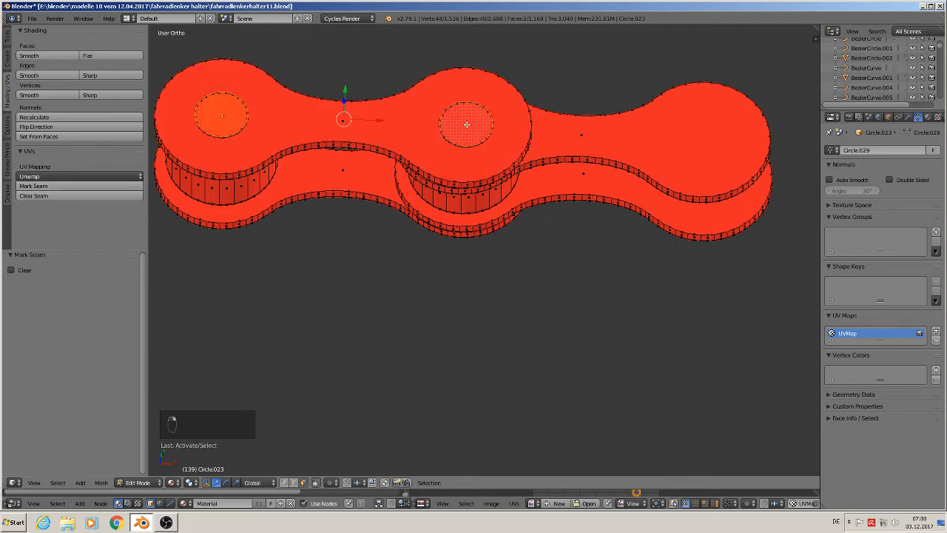
left_click(63, 186)
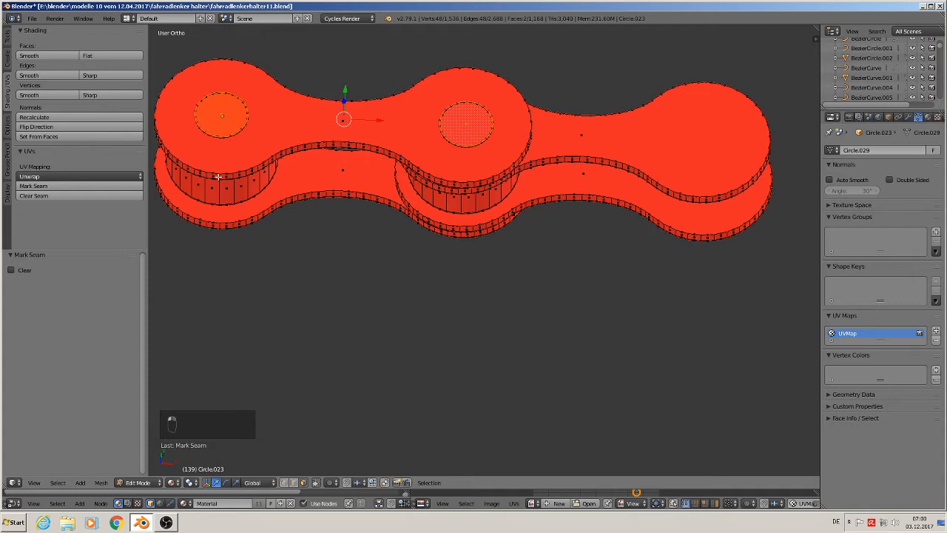
right_click(620, 143)
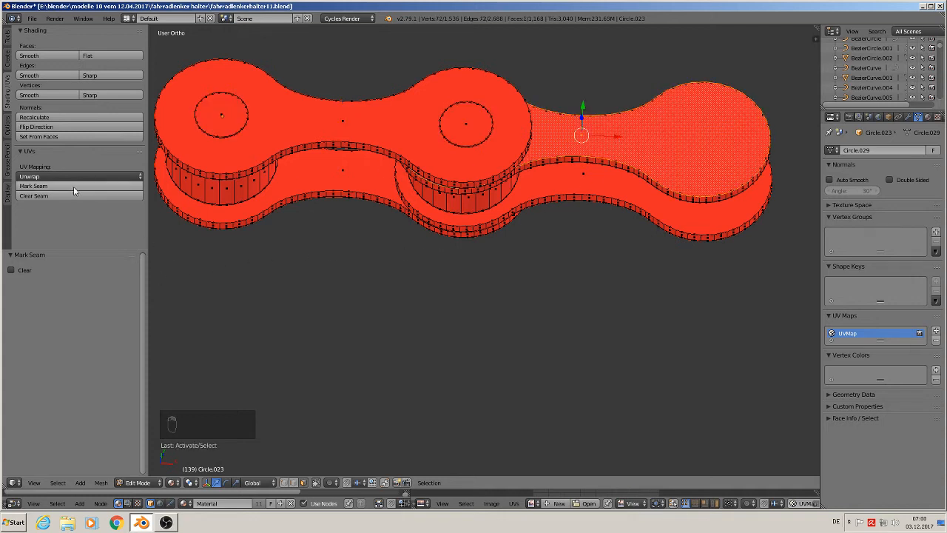
Step: Mark seams around the inward-facing top faces of the two lower link plates
right_click(353, 175)
right_click(593, 184, "shift")
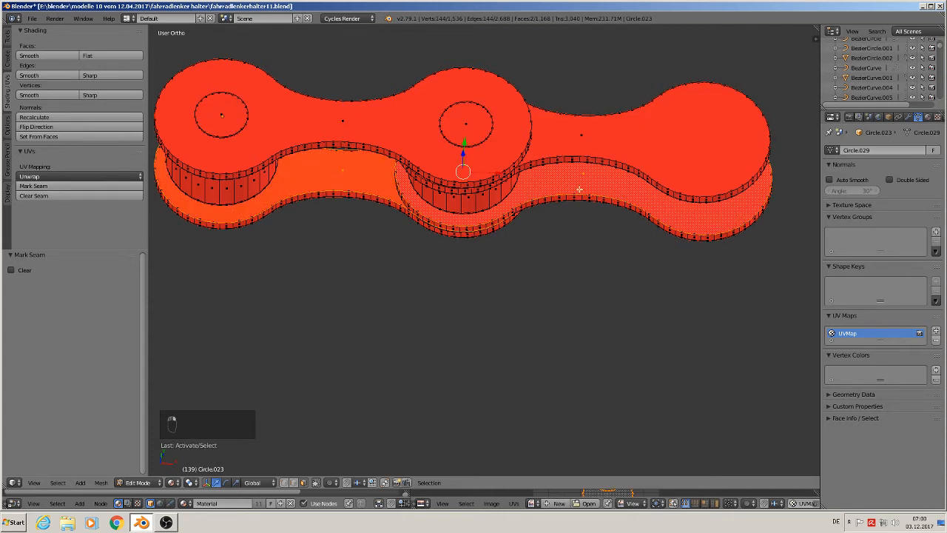
left_click(89, 185)
Step: From below, mark seams around the underside faces of both lower link plates and both upper link plates
middle_click_drag(399, 311, 402, 203)
right_click(372, 193)
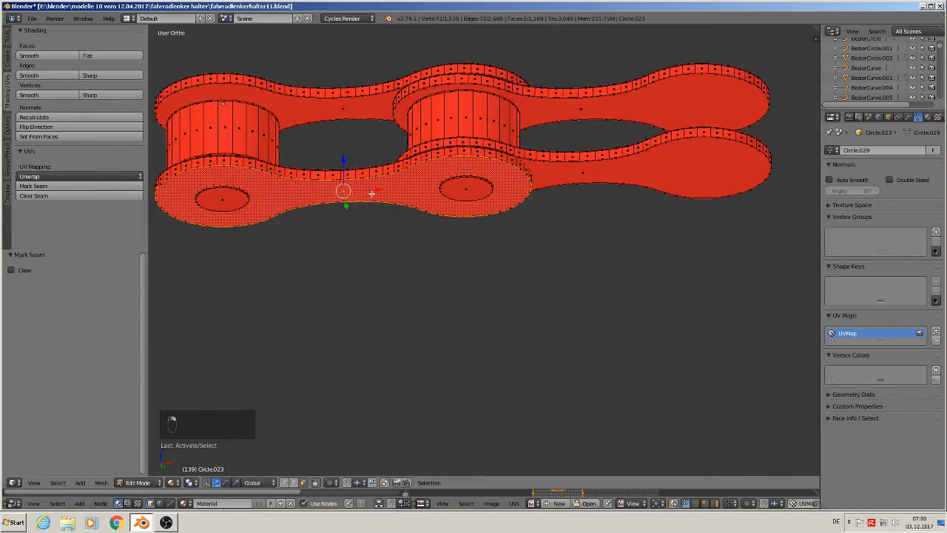
right_click(637, 179, "shift")
left_click(45, 185)
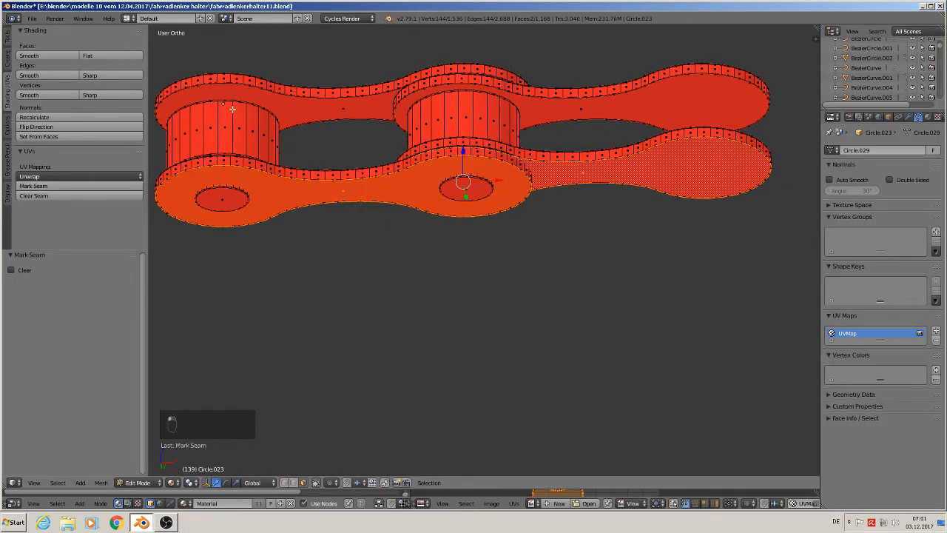
right_click(330, 108)
right_click(606, 109, "shift")
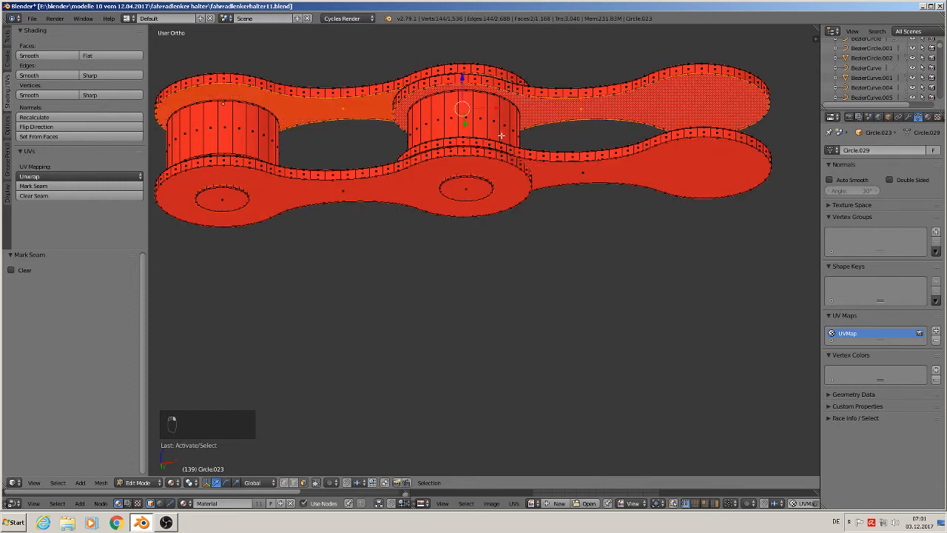
left_click(87, 187)
Step: Mark seams around the two round pin caps on the underside of the lower plate
right_click(215, 200)
right_click(467, 191, "shift")
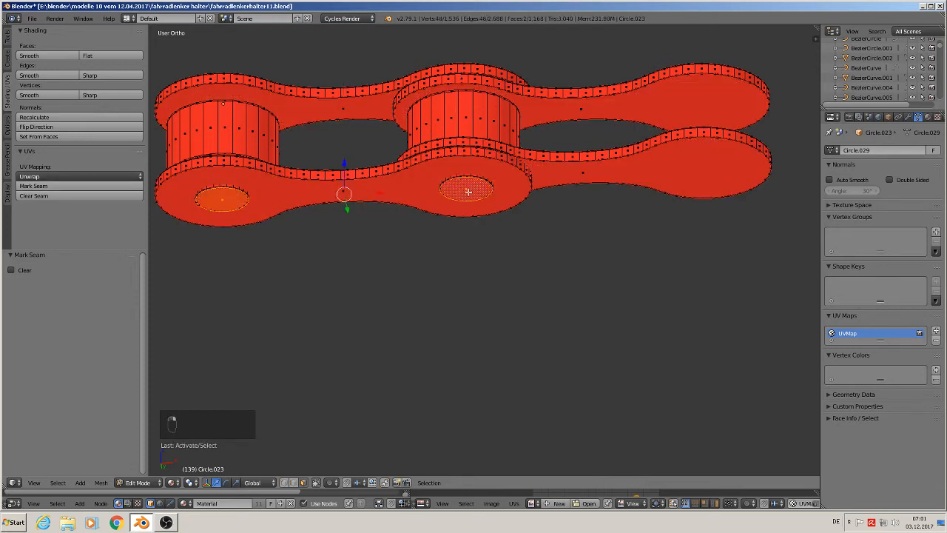
left_click(51, 187)
Step: Mark seams around the top and bottom end faces of the first chain roller
middle_click_drag(295, 201, 307, 252)
scroll(306, 253, "up", 3)
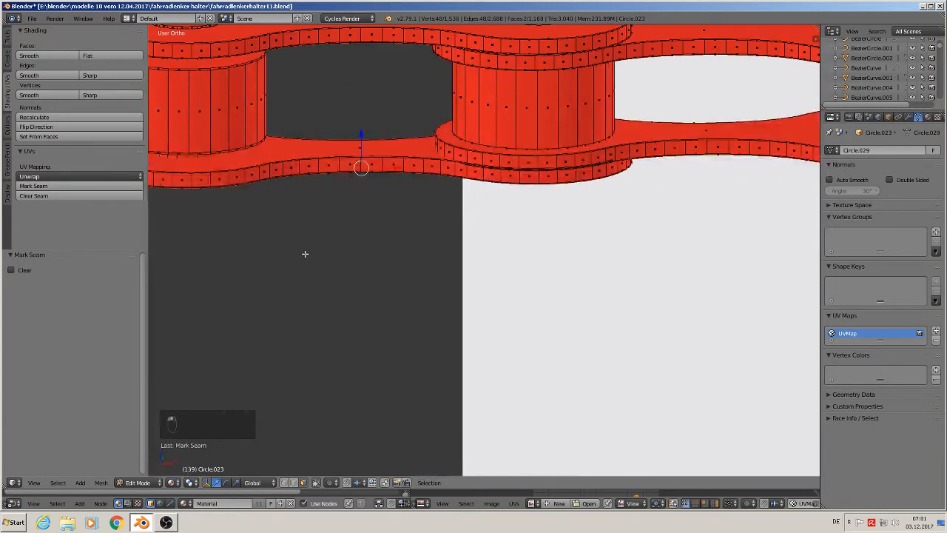
scroll(356, 271, "up", 2)
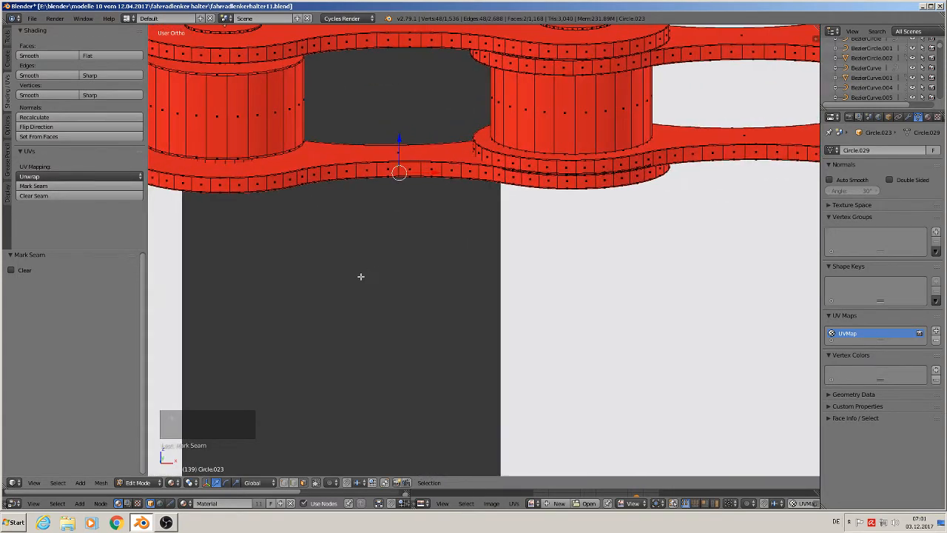
left_click(293, 482)
middle_click_drag(314, 151, 334, 162, "shift")
scroll(266, 141, "up", 3)
middle_click_drag(266, 141, 324, 167, "shift")
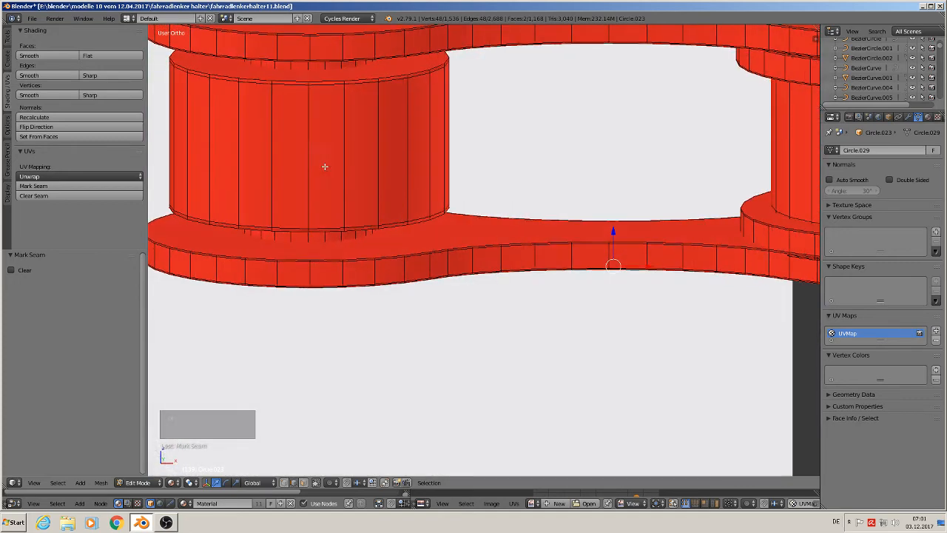
left_click(304, 482)
right_click(344, 77)
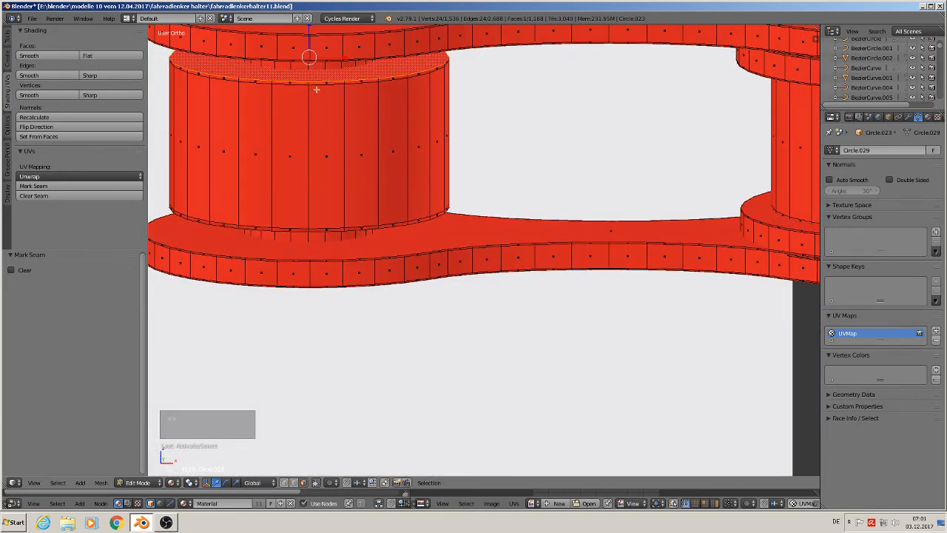
left_click(59, 188)
middle_click_drag(322, 268, 324, 187)
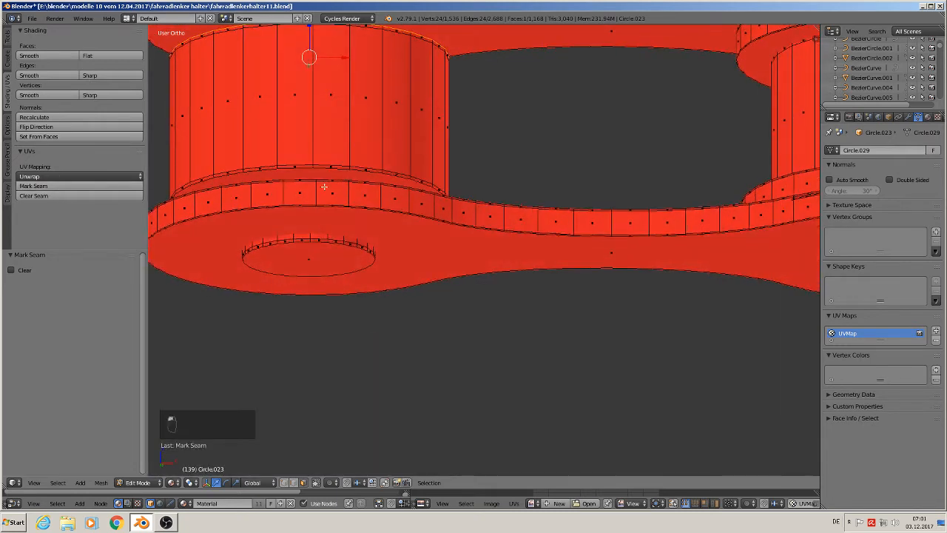
right_click(330, 173)
left_click(69, 188)
Step: Mark seams along the upper and lower edge loops of the second chain roller
middle_click_drag(639, 202, 326, 202, "shift")
middle_click_drag(548, 180, 531, 210)
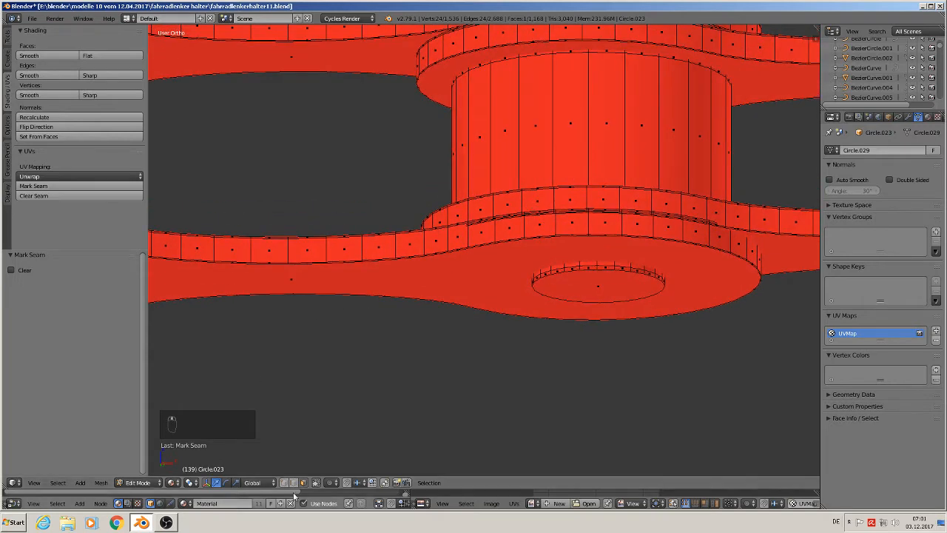
right_click(541, 52, "alt")
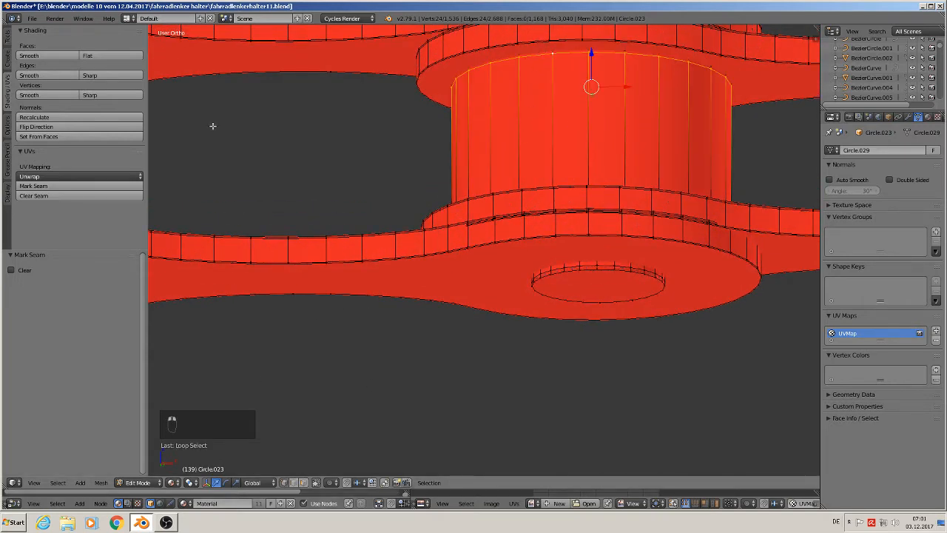
left_click(65, 185)
middle_click_drag(550, 183, 557, 218)
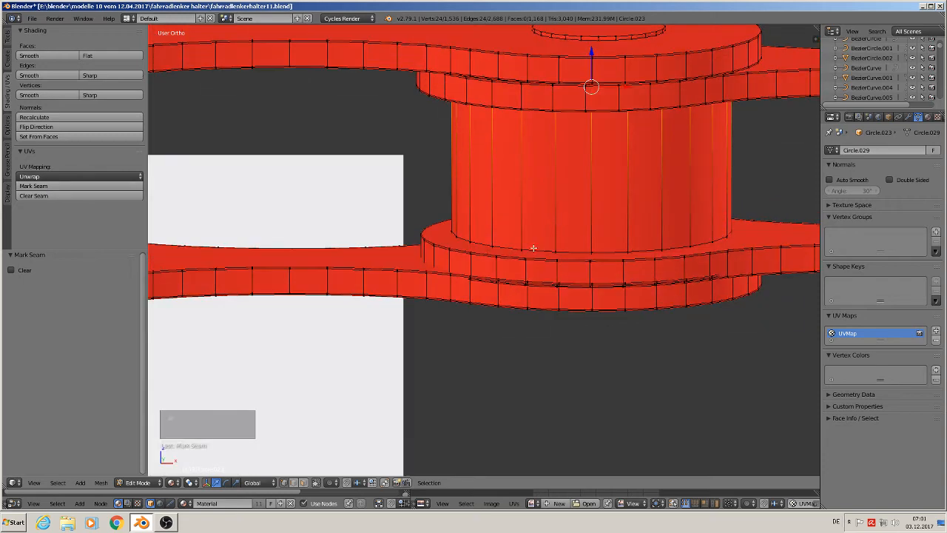
right_click(535, 247, "alt")
left_click(64, 186)
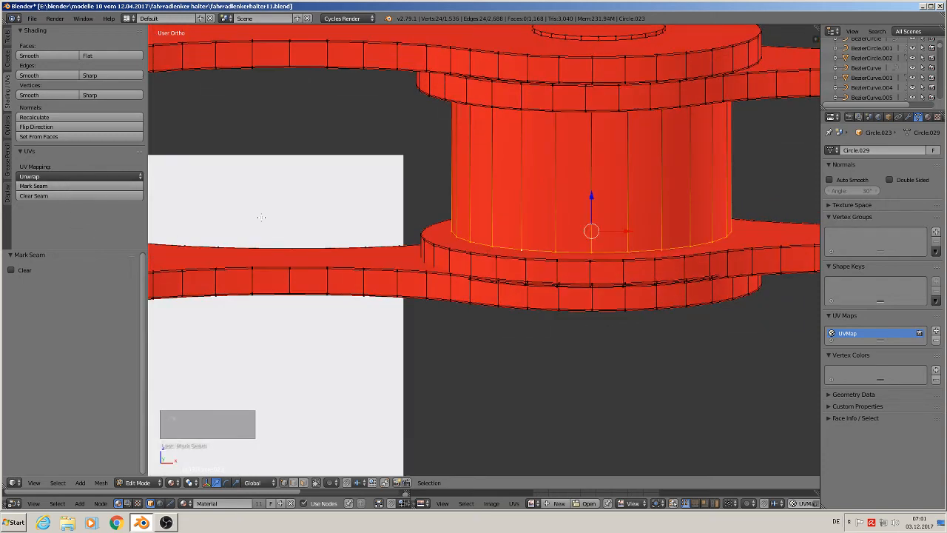
Step: In edge selection, mark one vertical edge on each of the two rollers as a seam
left_click(292, 483)
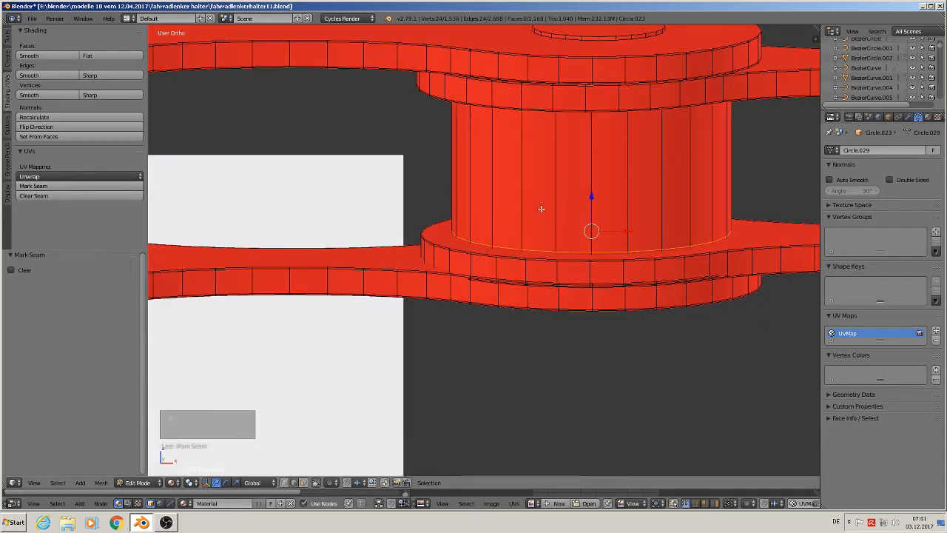
right_click(458, 161)
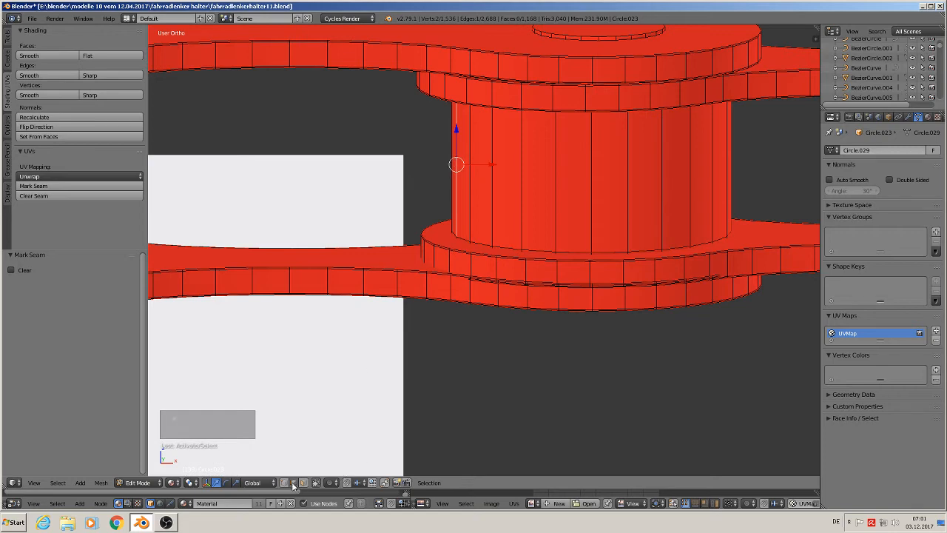
left_click(85, 185)
middle_click_drag(226, 176, 521, 110, "shift")
right_click(542, 83)
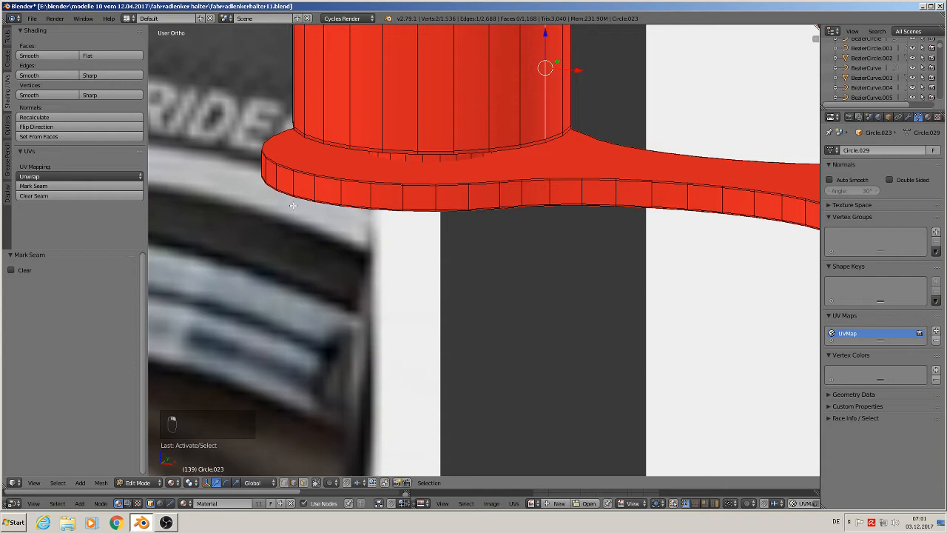
left_click(91, 188)
Step: Select the entire chain link mesh and unwrap it along the marked seams
scroll(511, 212, "down", 6)
middle_click_drag(511, 211, 576, 235)
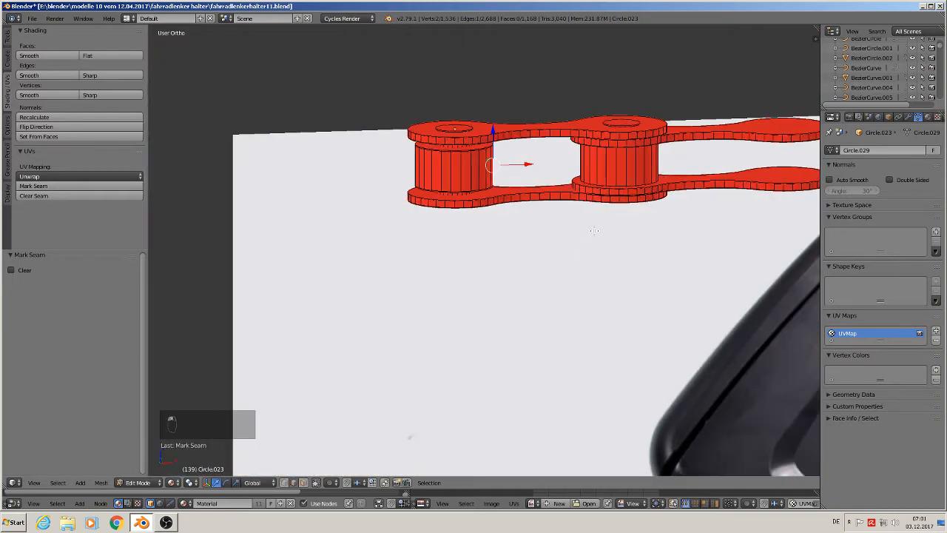
key("Tab")
key("Tab")
key("a")
key("a")
key("a")
key("a")
key("a")
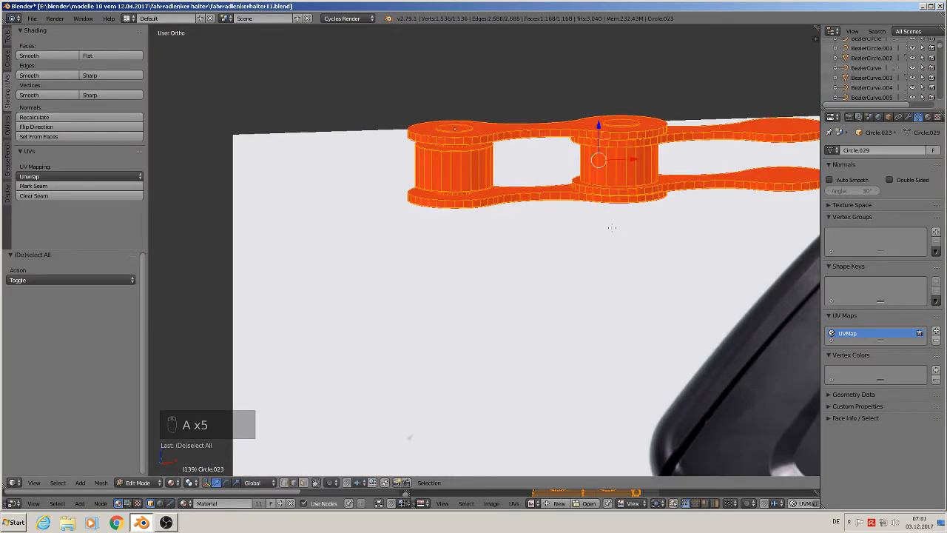
key("u")
left_click(611, 226)
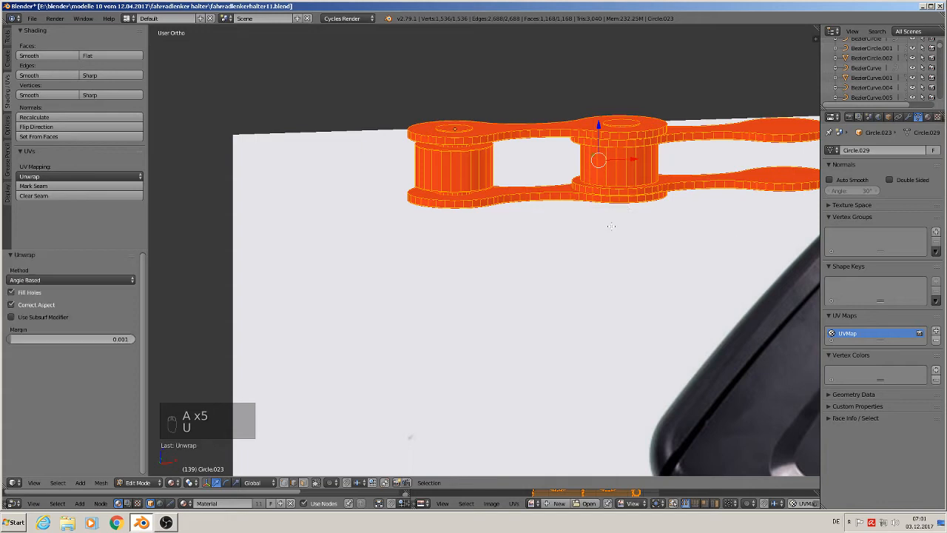
Step: Enlarge the UV editor area to show the unwrapped chain link layout and open the link's material settings
scroll(641, 277, "down", 4)
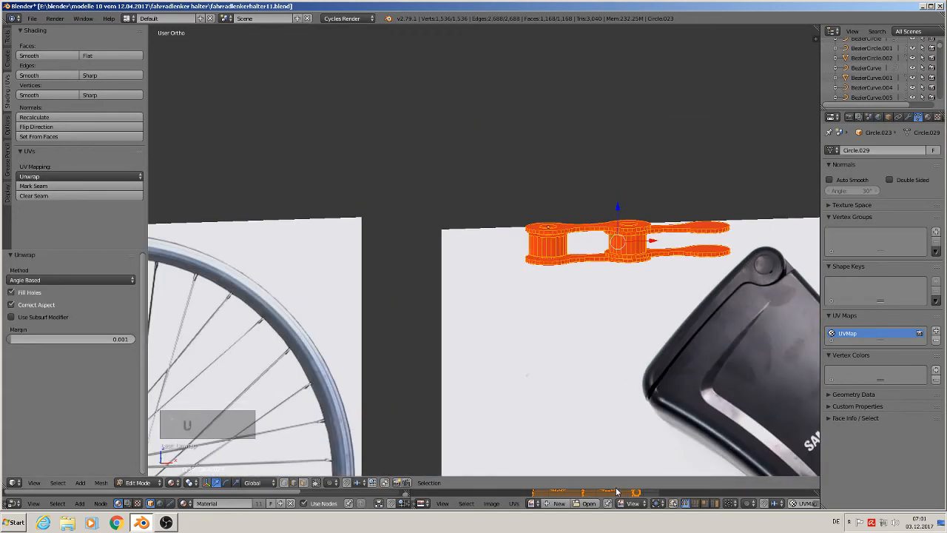
left_click_drag(617, 491, 612, 321)
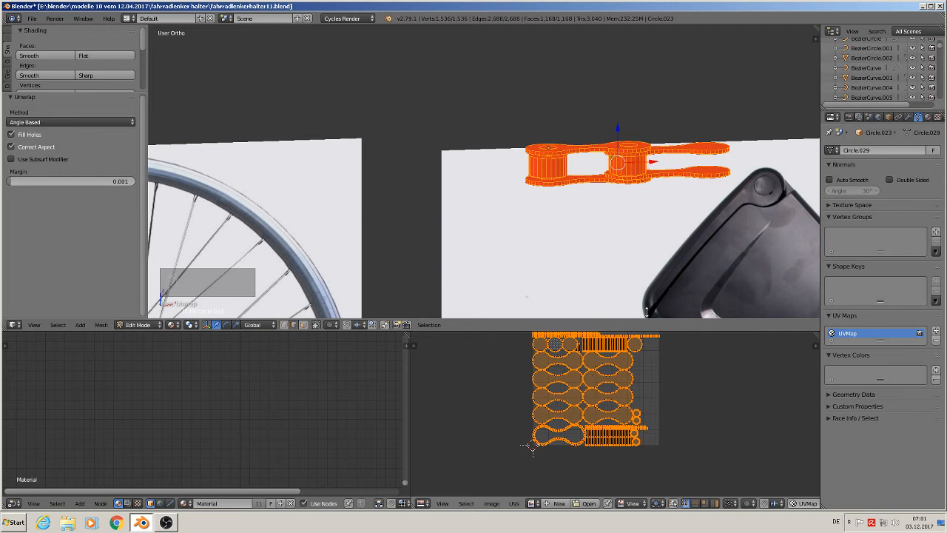
left_click(928, 117)
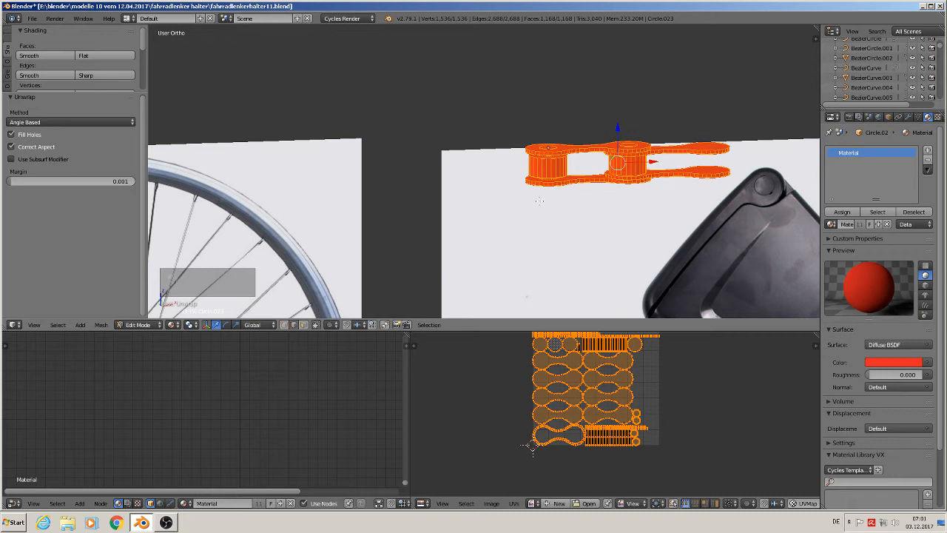
Step: Try a level 5 Subdivision Surface on the chain link, leave mesh editing and remove the modifier
key("ctrl+5")
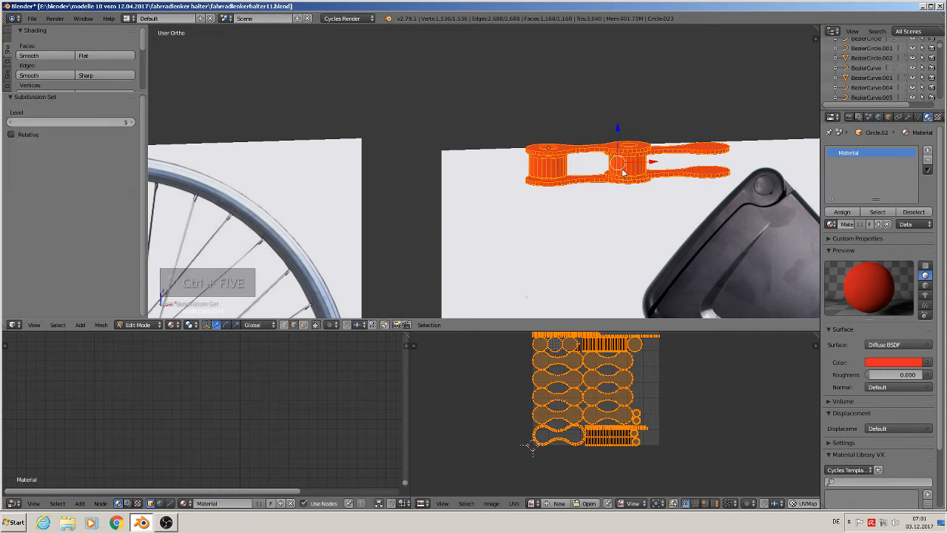
key("Tab")
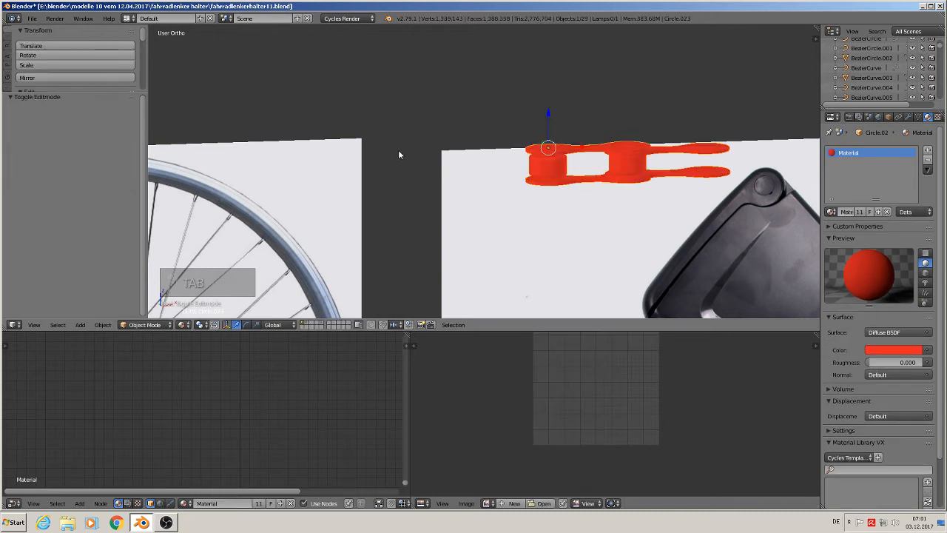
left_click(909, 117)
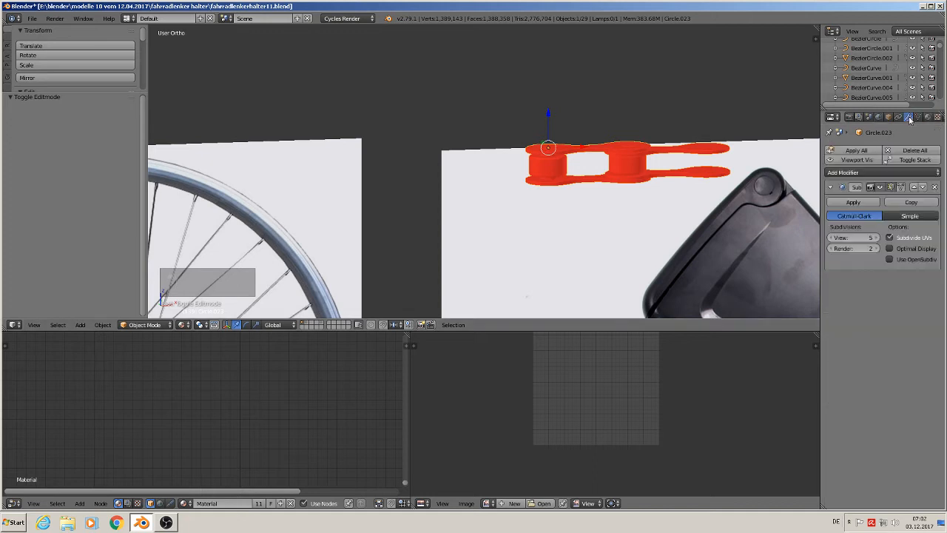
left_click(935, 188)
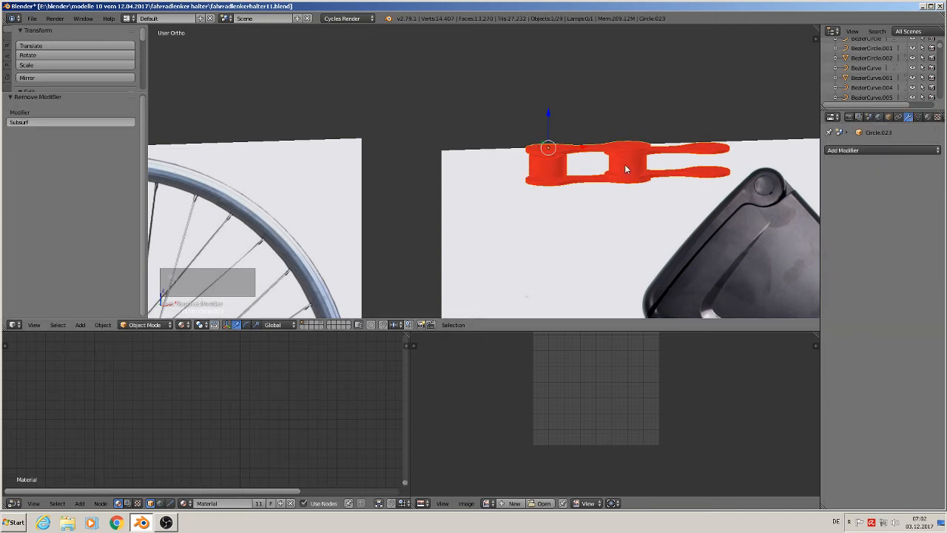
Step: Rename the chain link's material as "chain material 1"
left_click(930, 117)
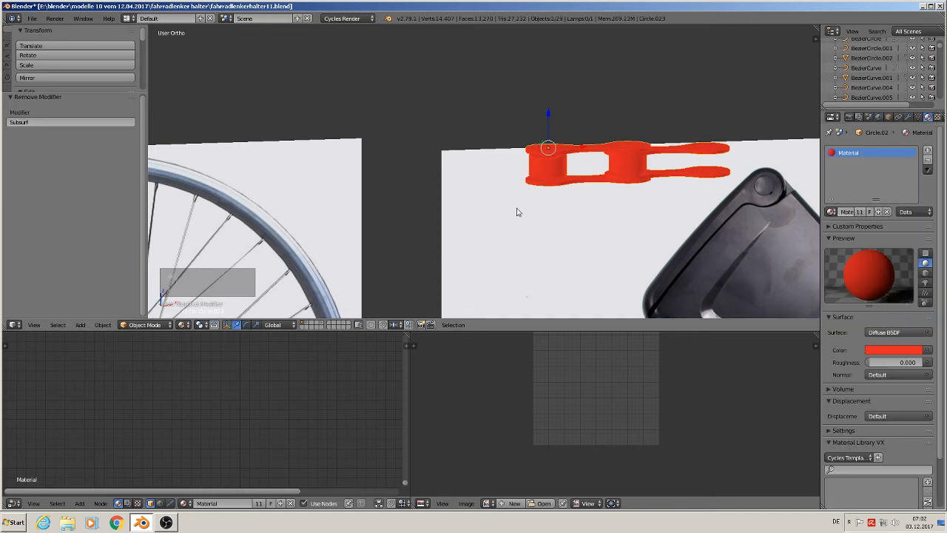
key("KP_Decimal")
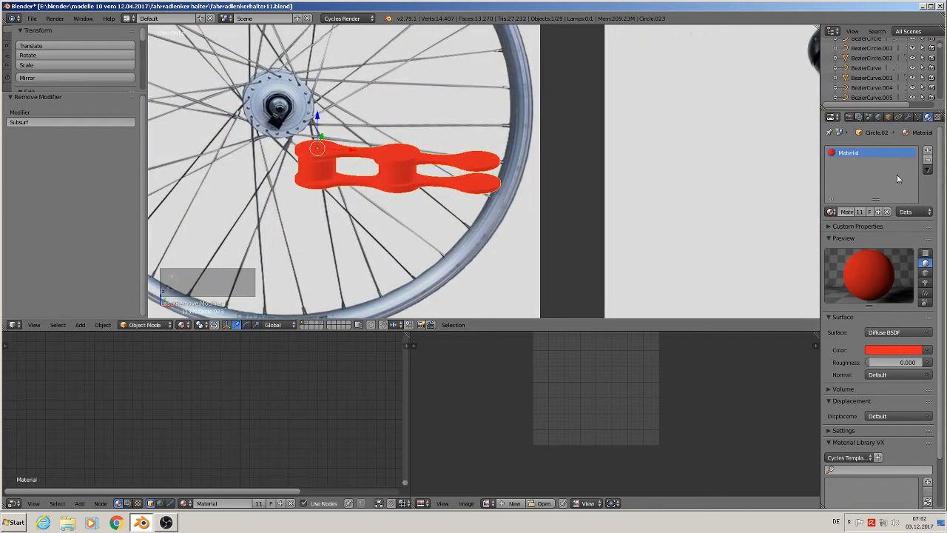
left_click(844, 212)
key("Return")
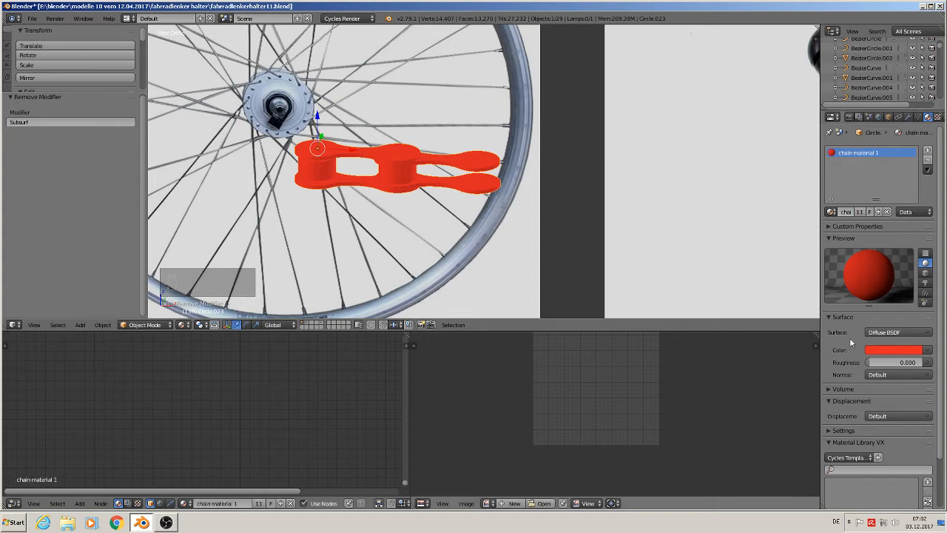
Step: Change the chain material's surface shader to Principled BSDF and bring its node into view in the node editor
left_click(884, 333)
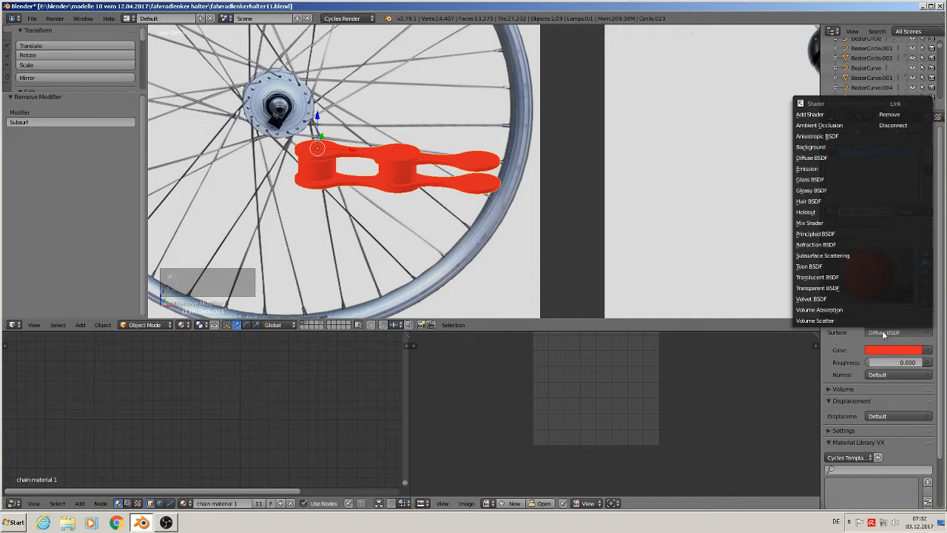
left_click(829, 233)
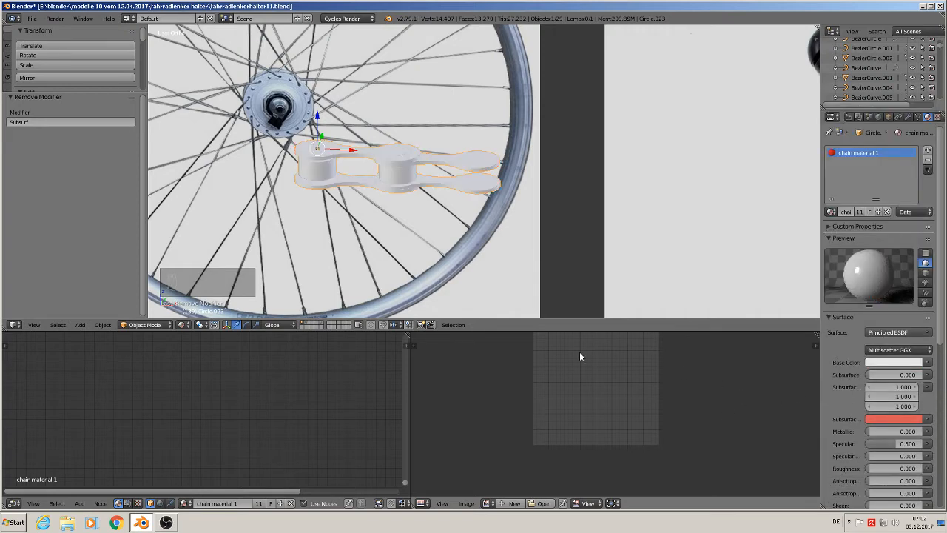
scroll(199, 444, "down", 10)
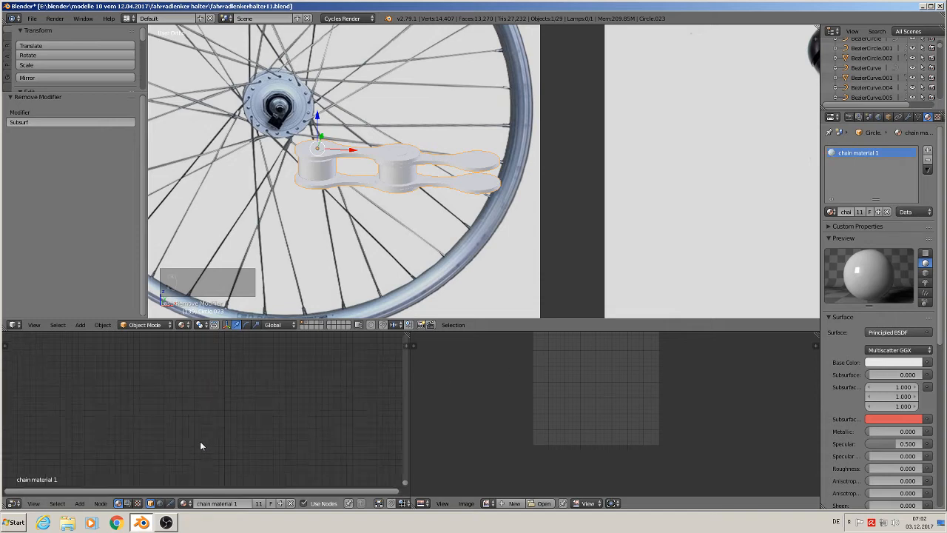
middle_click_drag(214, 411, 259, 476)
scroll(259, 452, "up", 5)
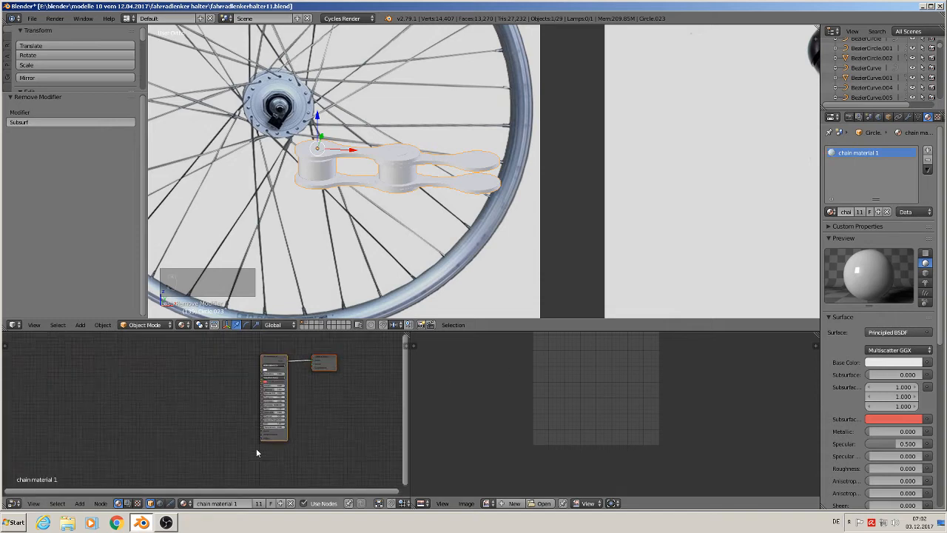
middle_click_drag(261, 438, 289, 486)
scroll(267, 444, "up", 2)
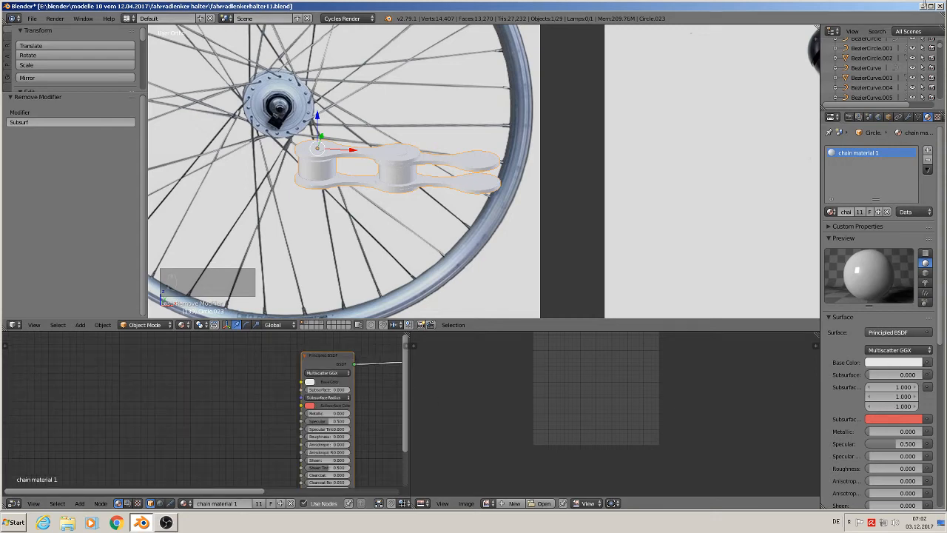
Step: Switch to the file explorer and copy the TexturesCom_AluminiumSheetMaterial_M image from the Metall folder of Komerzielle Texturen
left_click(922, 7)
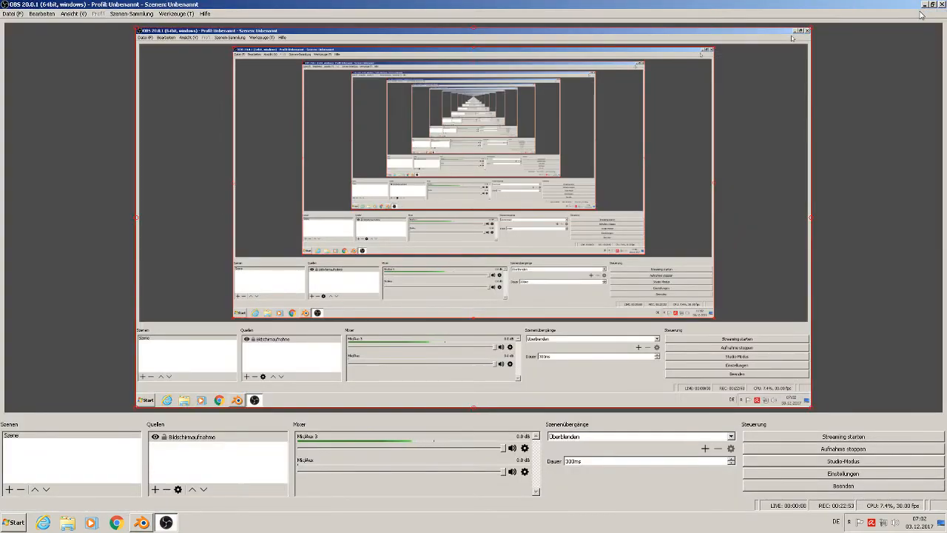
left_click(922, 6)
left_click(561, 296)
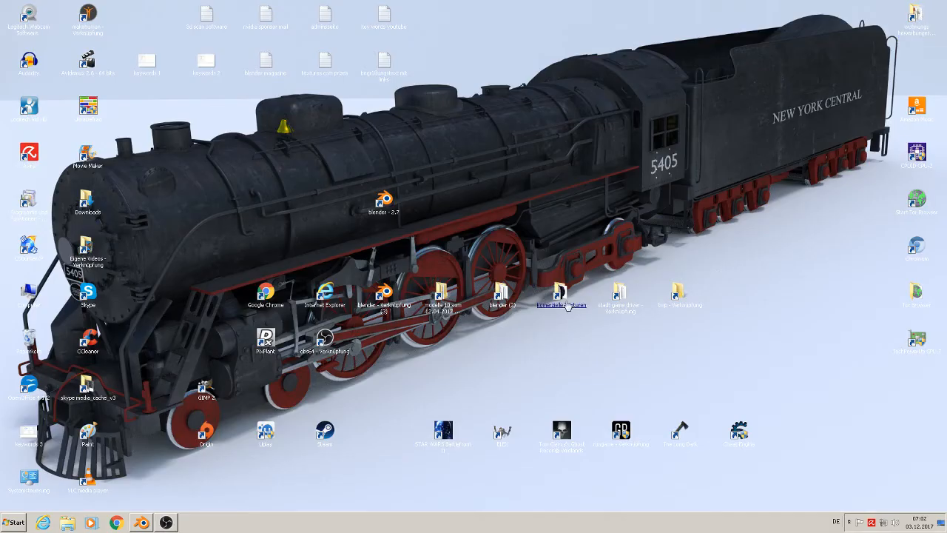
key("Return")
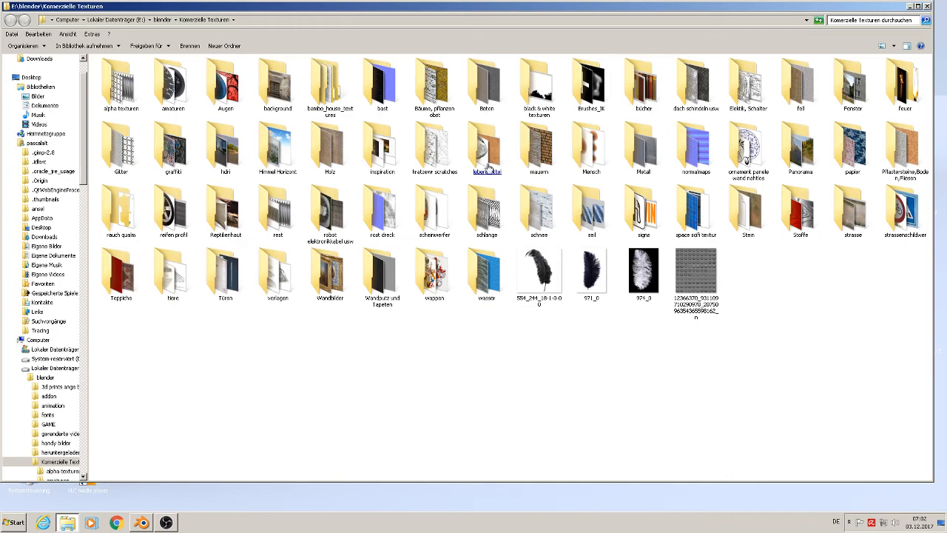
double_click(657, 167)
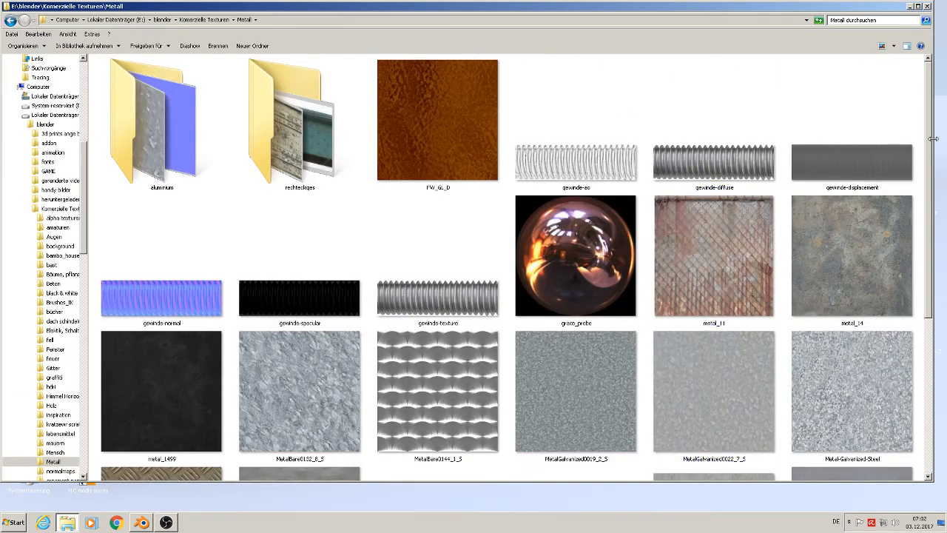
left_click_drag(928, 141, 928, 282)
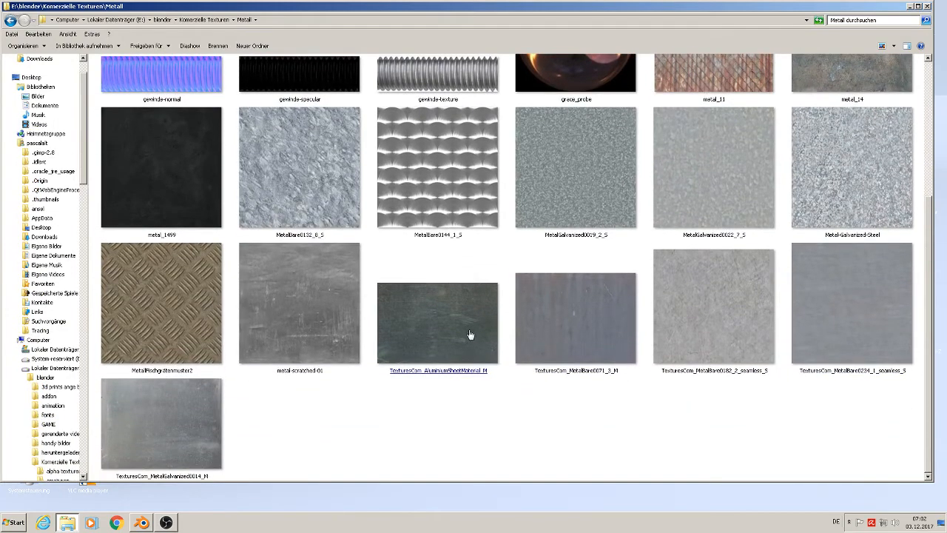
left_click(468, 330)
right_click(466, 325)
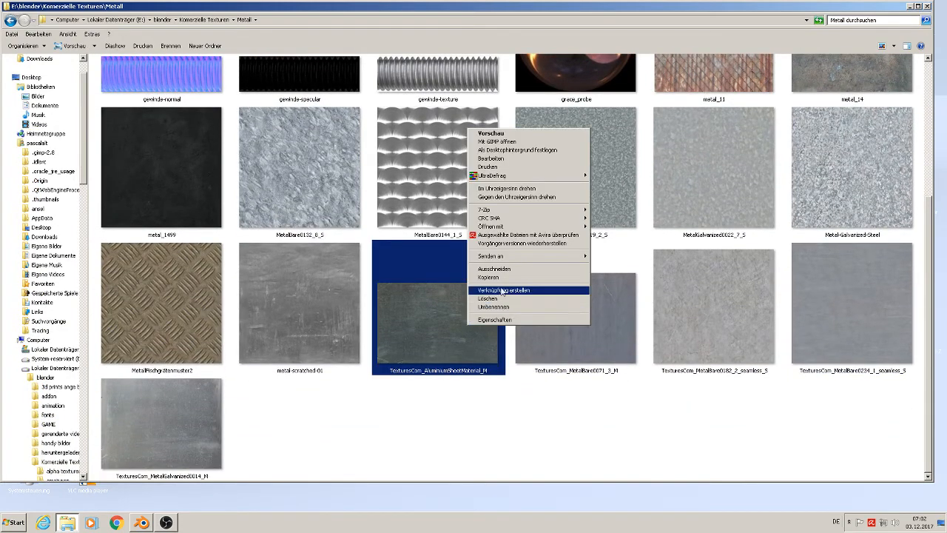
left_click(488, 277)
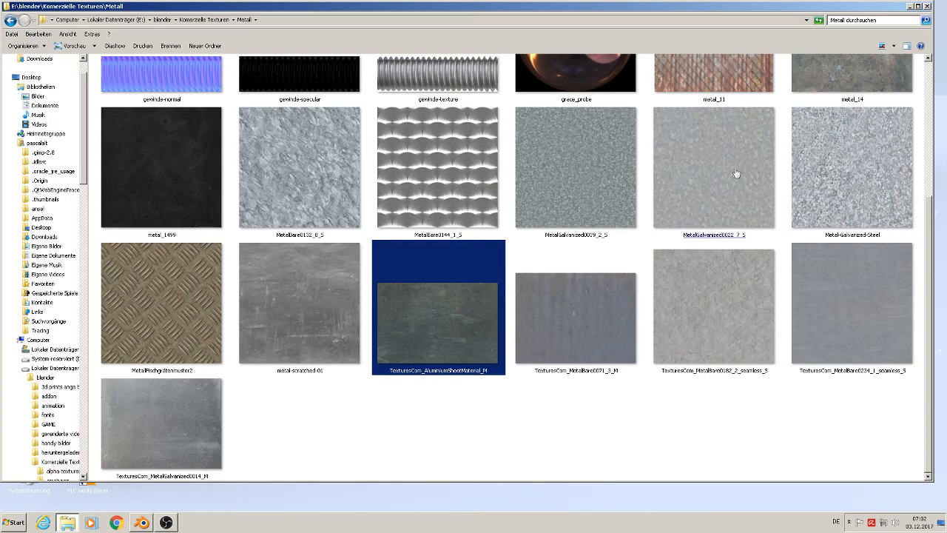
Step: Paste the copied aluminium sheet image into the textures folder of the fahrradlenker halter project in modelle 10 vom 12.04.2017
left_click(909, 8)
double_click(445, 305)
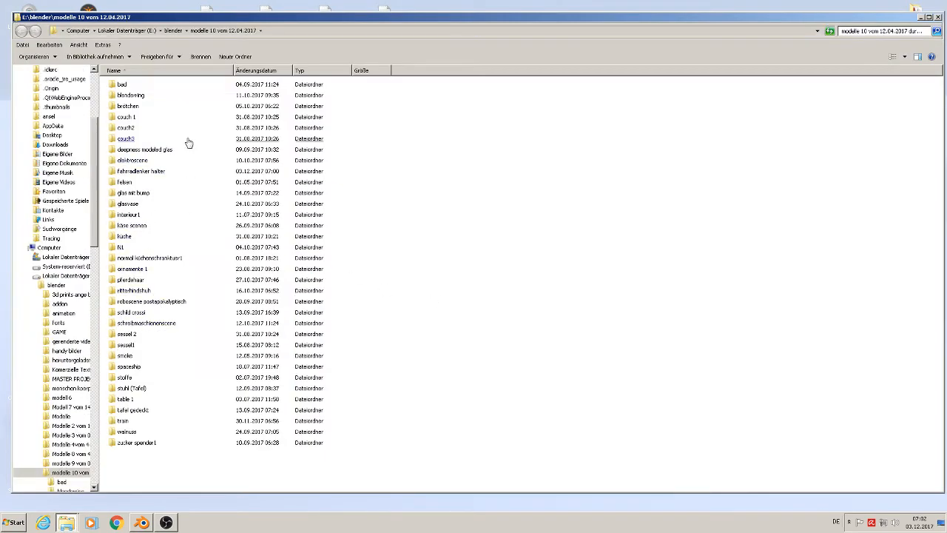
left_click(204, 303)
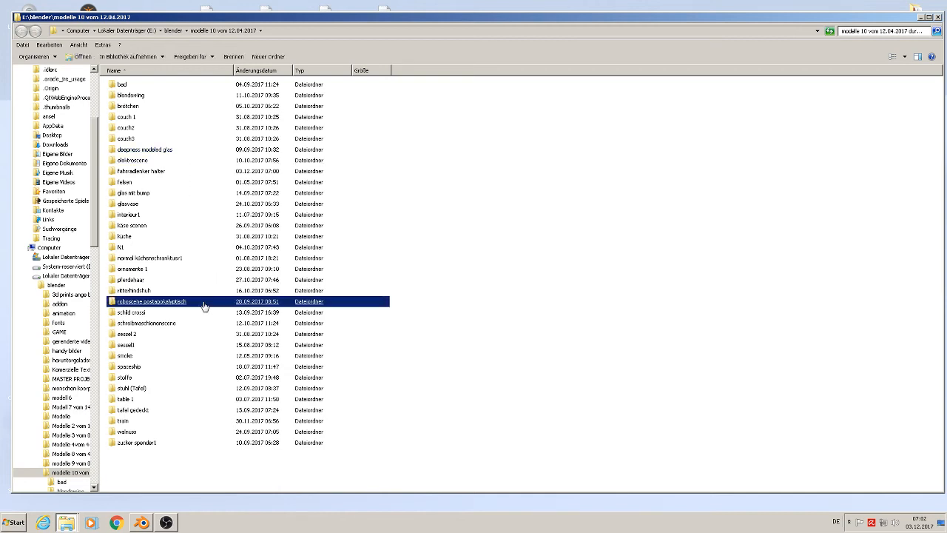
double_click(181, 171)
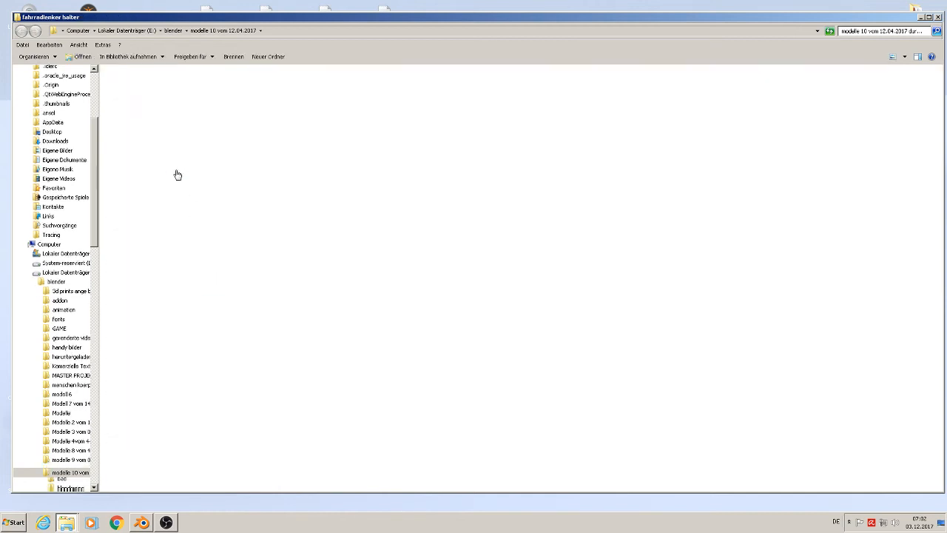
double_click(170, 111)
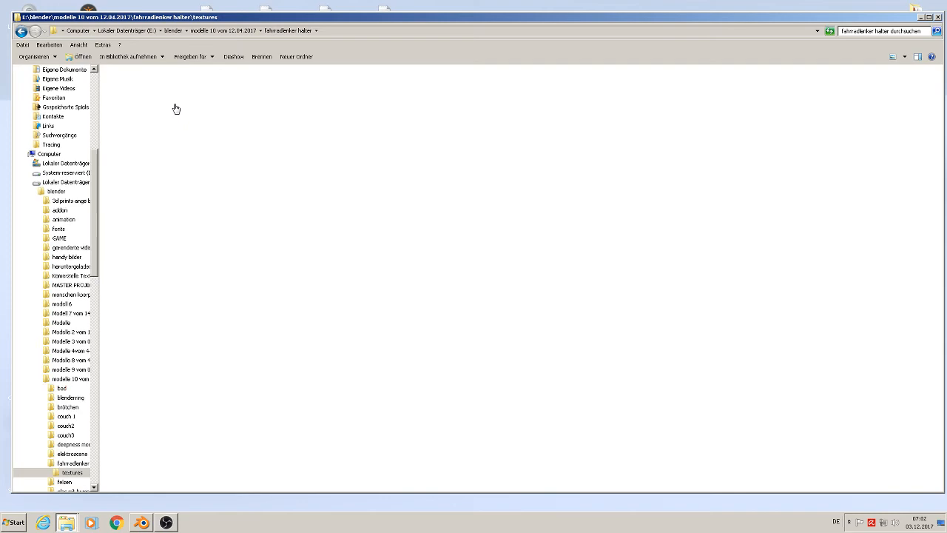
right_click(267, 165)
left_click(315, 220)
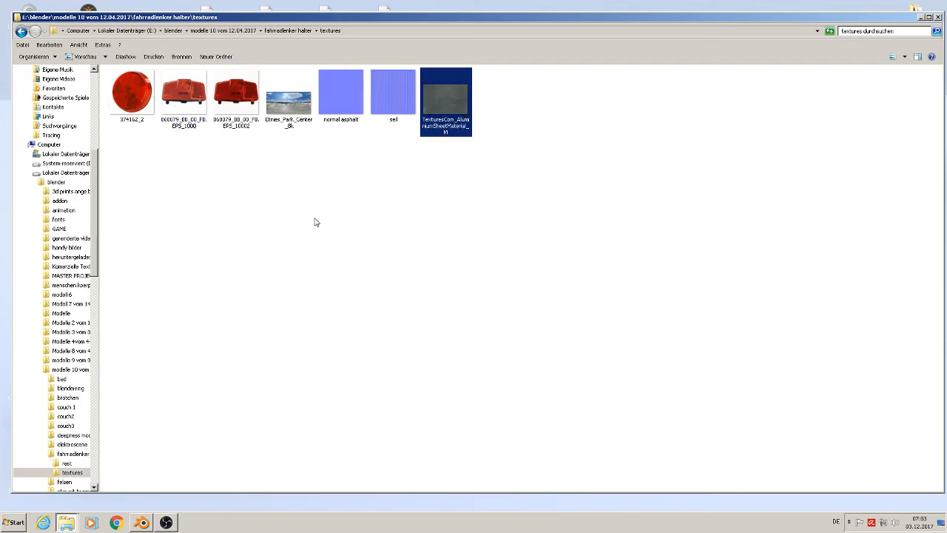
left_click(315, 196)
Step: Switch back to Blender and add an Image Texture to the chain material's base color
left_click(167, 522)
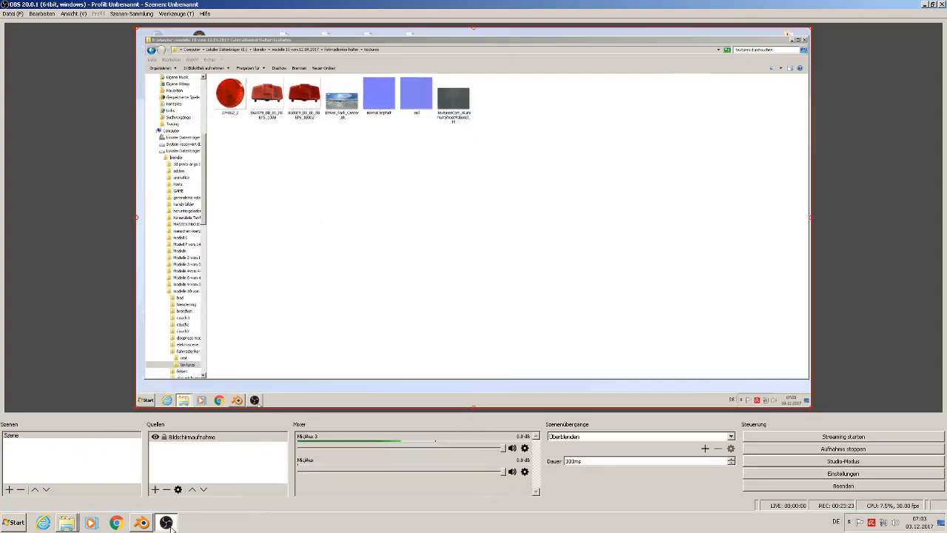
left_click(163, 522)
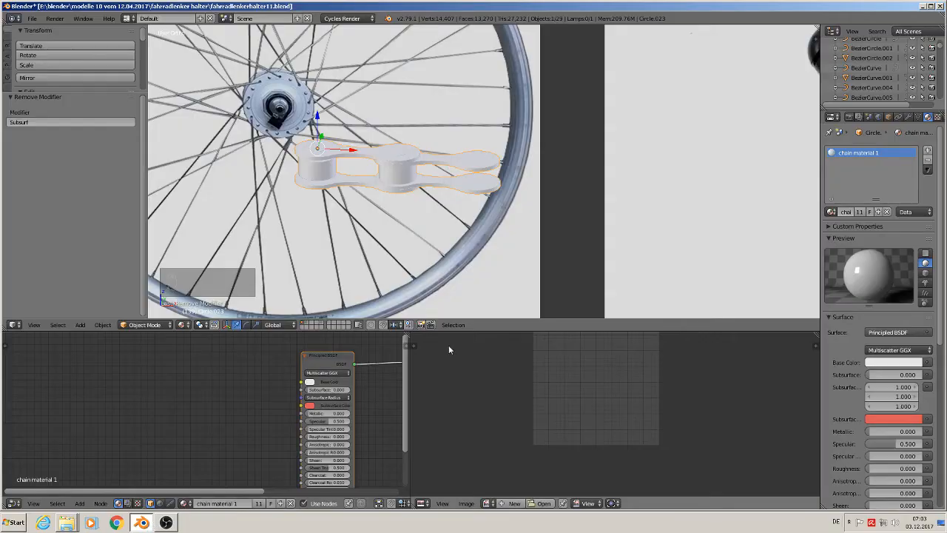
scroll(361, 419, "up", 1)
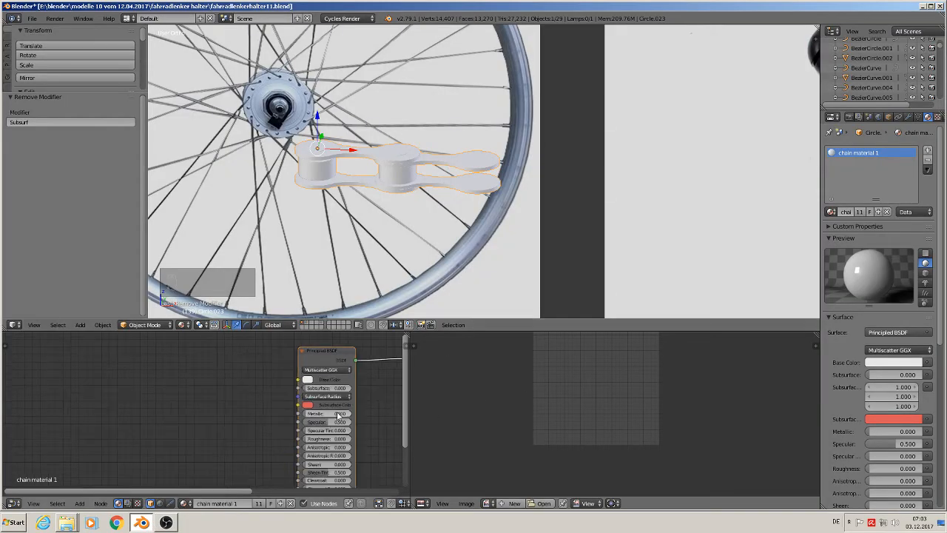
left_click(928, 363)
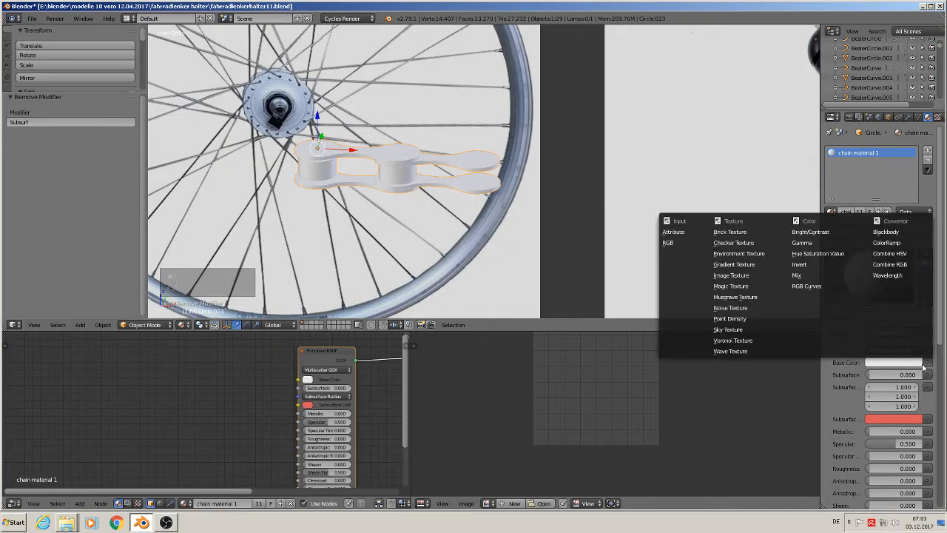
left_click(758, 290)
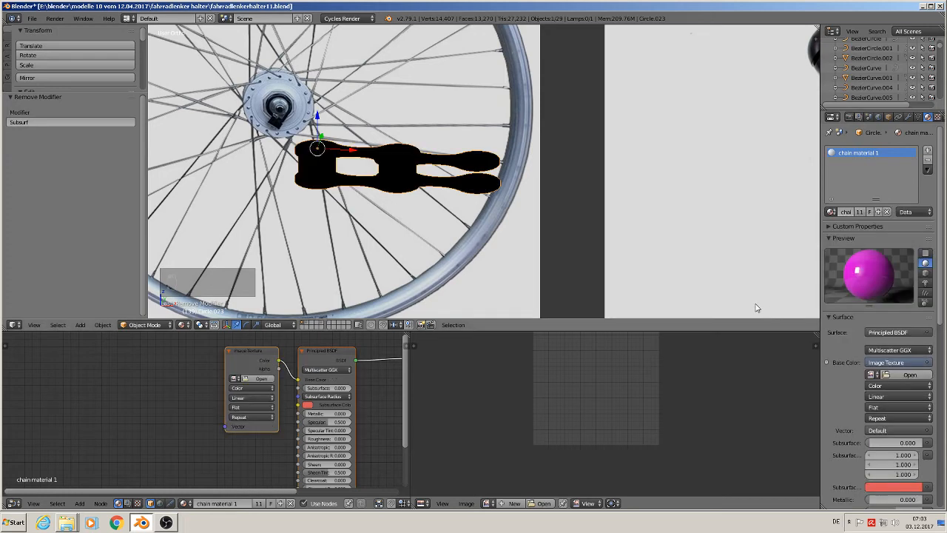
Step: Load TexturesCom_AluminiumSheetMaterial_M.png from the project's textures folder into the base color's image texture
left_click(893, 378)
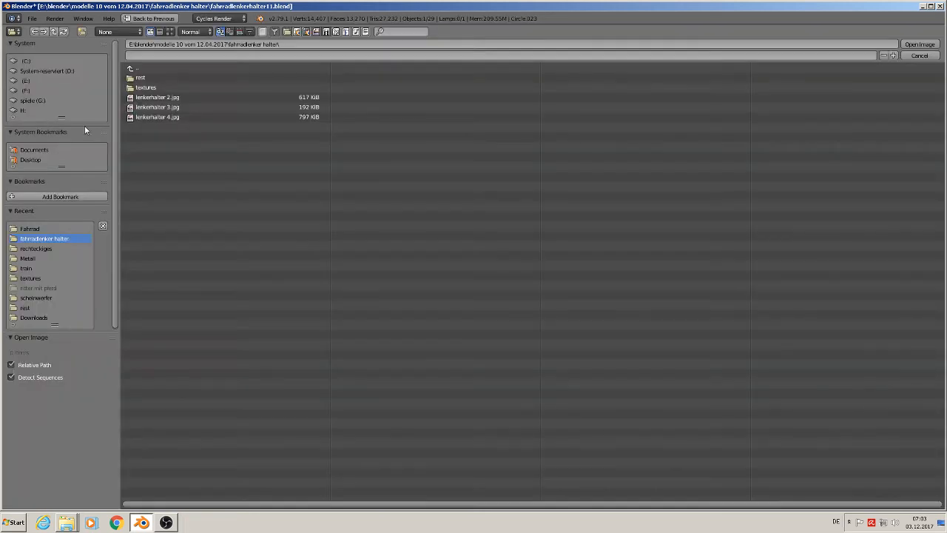
left_click(152, 92)
left_click(170, 31)
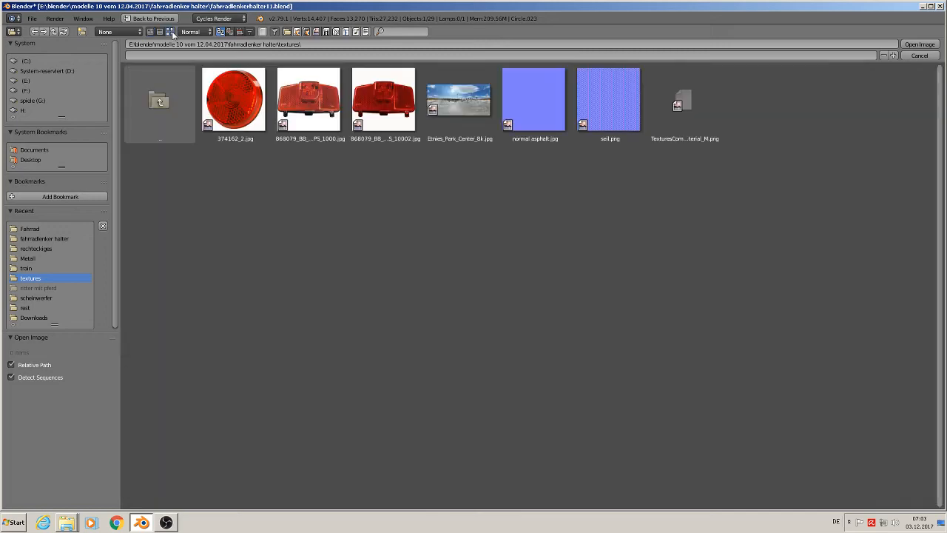
left_click(693, 105)
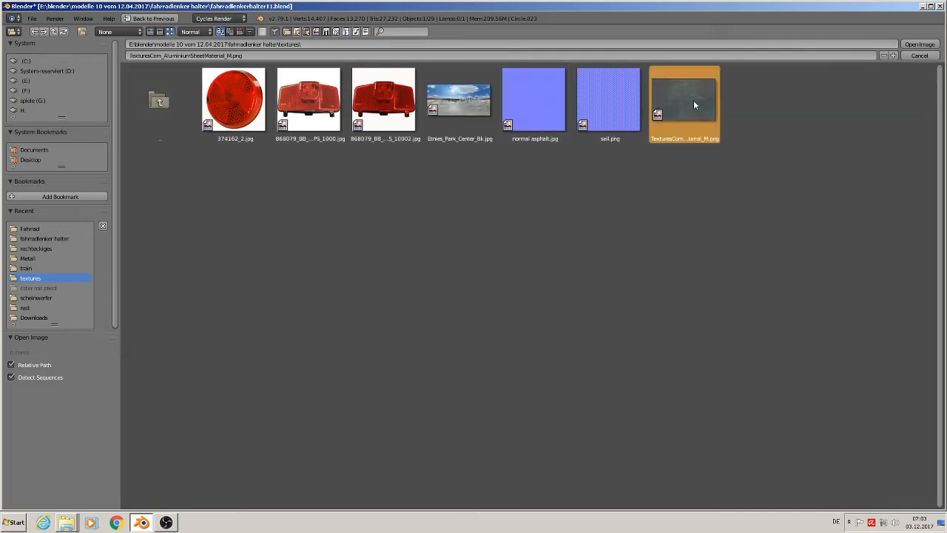
double_click(693, 108)
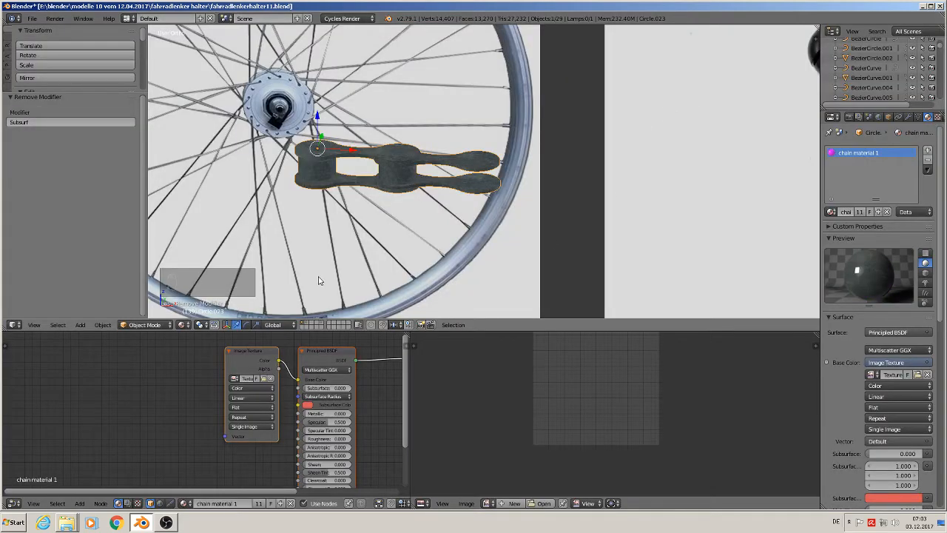
Step: Set the Metallic value of the chain material's Principled BSDF to 1
scroll(317, 279, "up", 3)
scroll(354, 189, "up", 5)
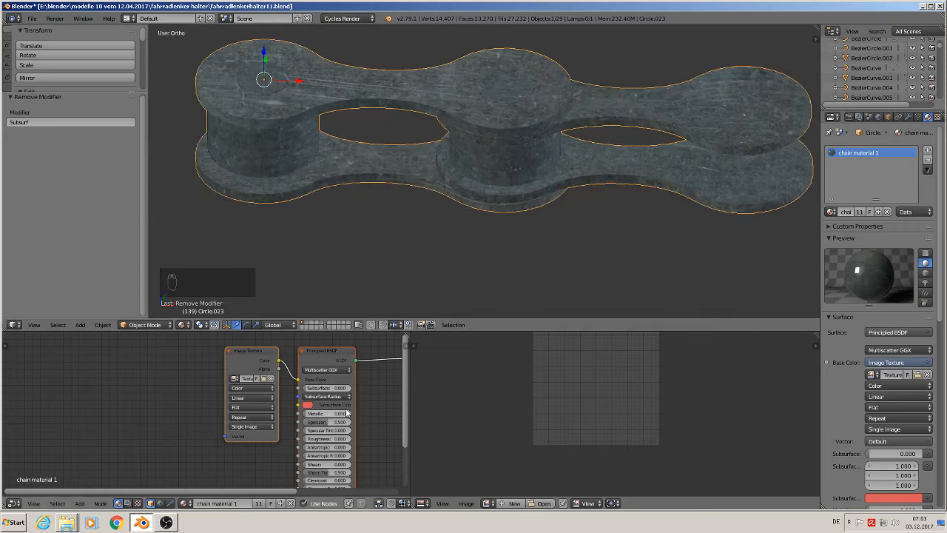
left_click(323, 415)
type("1")
key("Return")
scroll(353, 464, "up", 2)
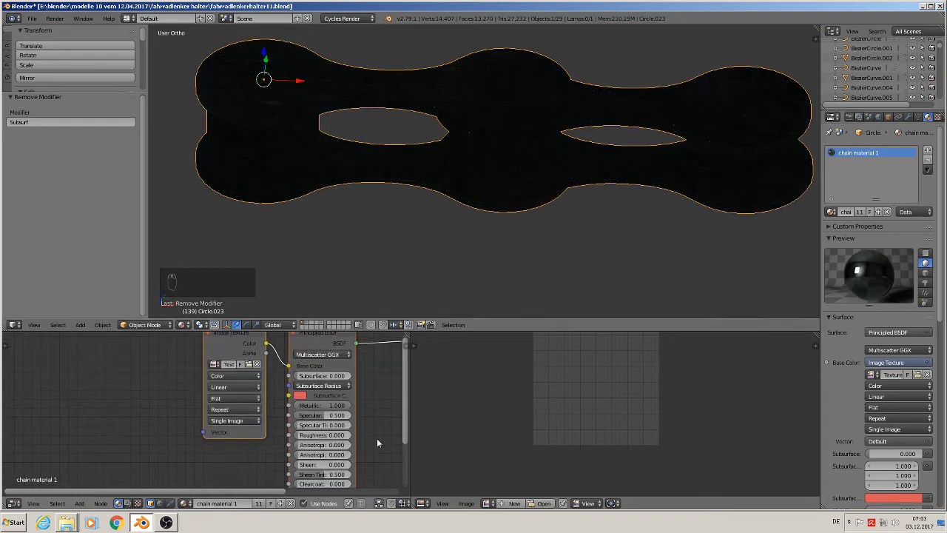
Step: Raise the roughness of chain material 1's Principled BSDF to 0.517 and check the chain link's surface
mouse_move(310, 434)
left_mouse_down()
mouse_move(349, 434)
mouse_move(330, 434)
left_mouse_up()
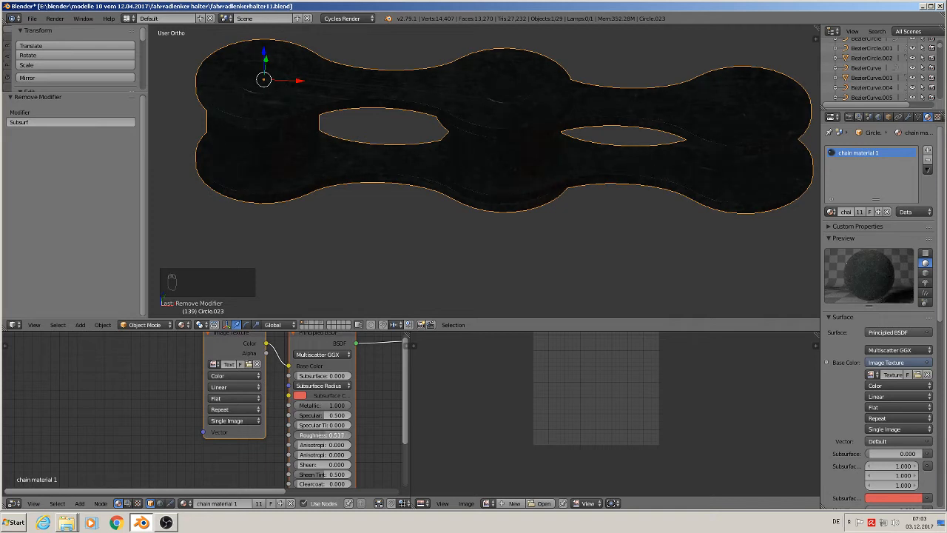
scroll(277, 410, "down", 2)
middle_click_drag(121, 368, 239, 366)
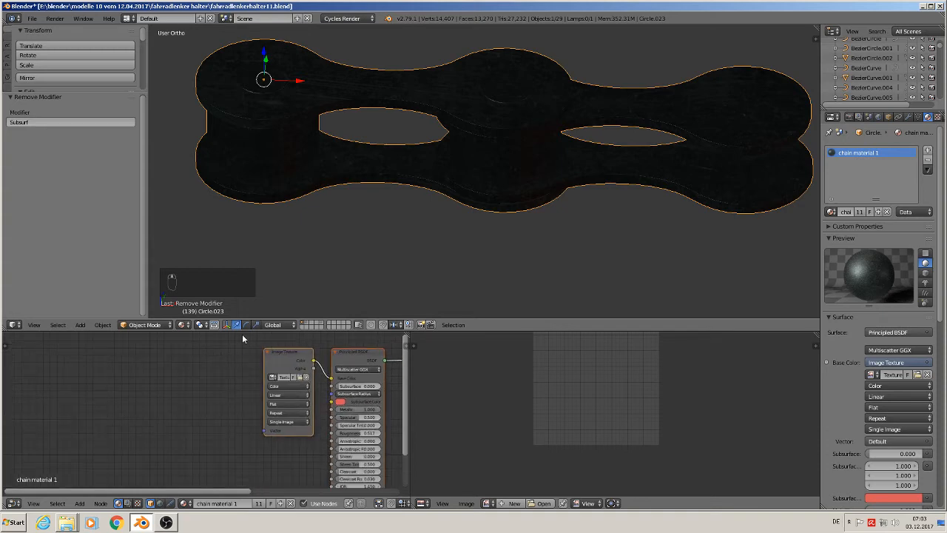
scroll(460, 144, "up", 6)
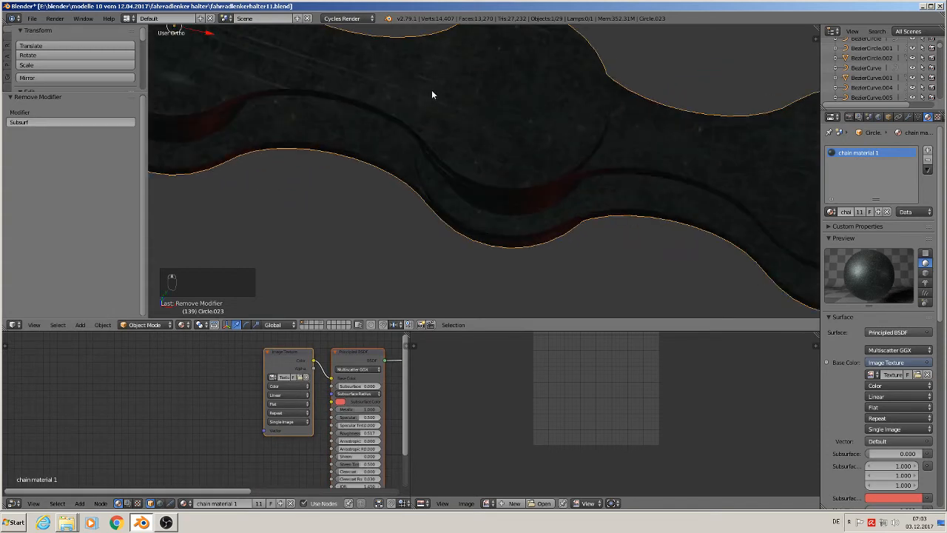
key("KP_Decimal")
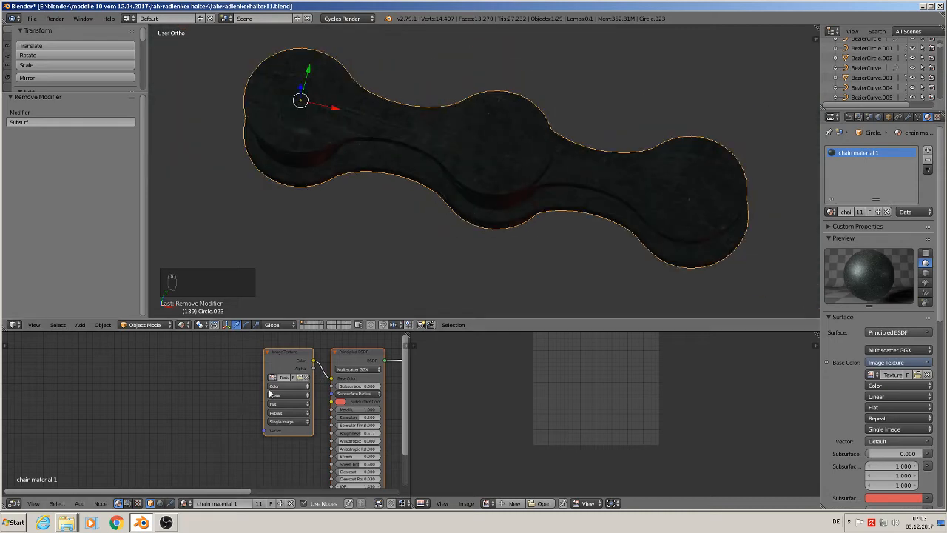
middle_click_drag(159, 390, 165, 363)
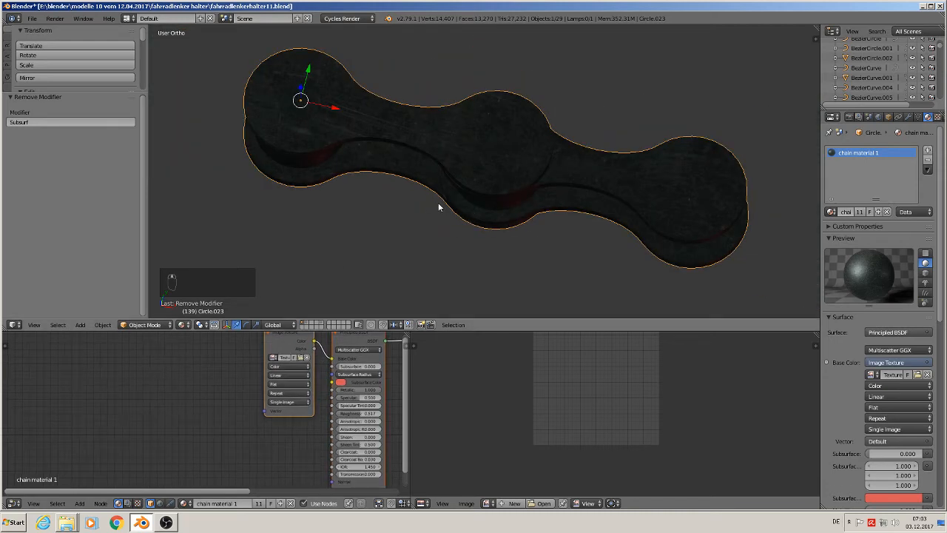
middle_click_drag(438, 204, 451, 163)
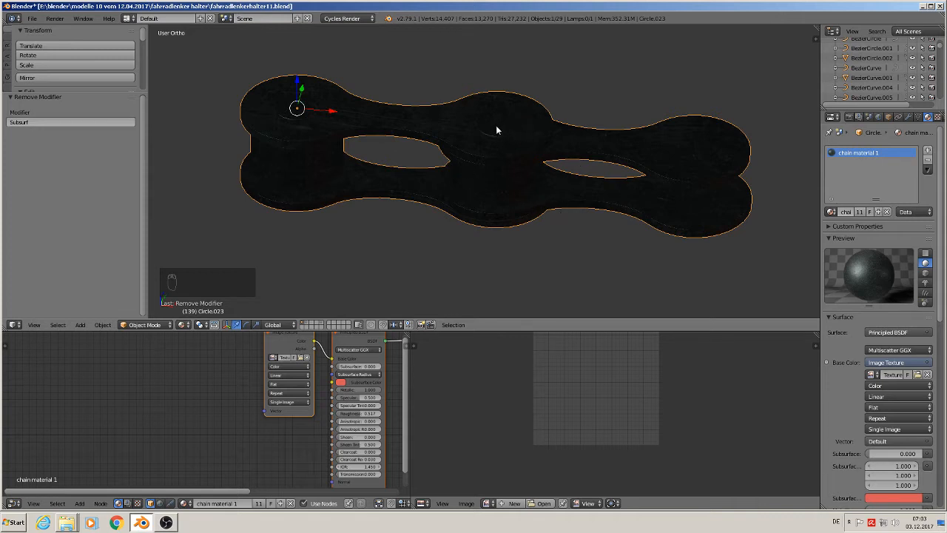
Step: Add a second material slot to the chain link with a new material named chain material 2
left_click(928, 152)
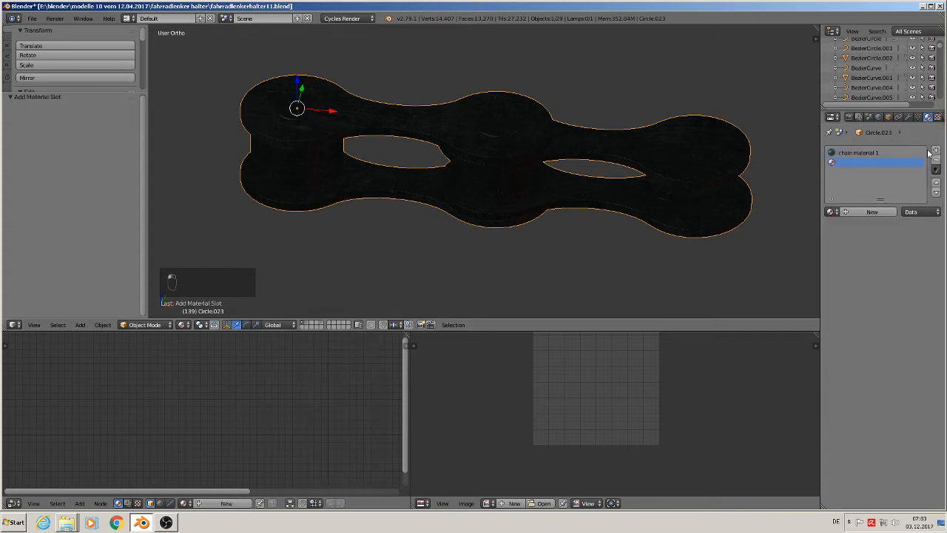
left_click(871, 212)
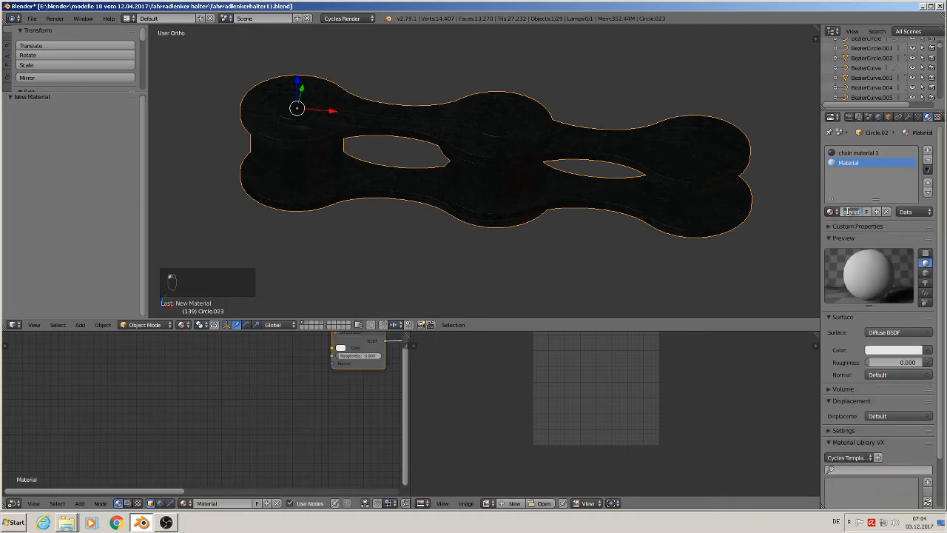
key("BackSpace")
type("chain material 2")
key("Return")
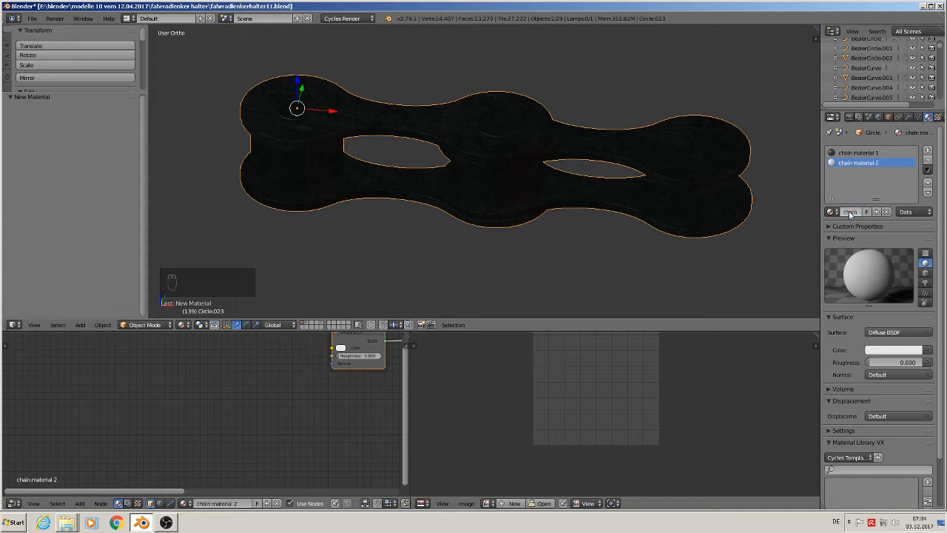
Step: Switch to the file manager and copy the TexturesCom_MetalGalvanized0014_M image from the Metall folder of Komerzielle Texturen
left_click(930, 6)
left_click(925, 4)
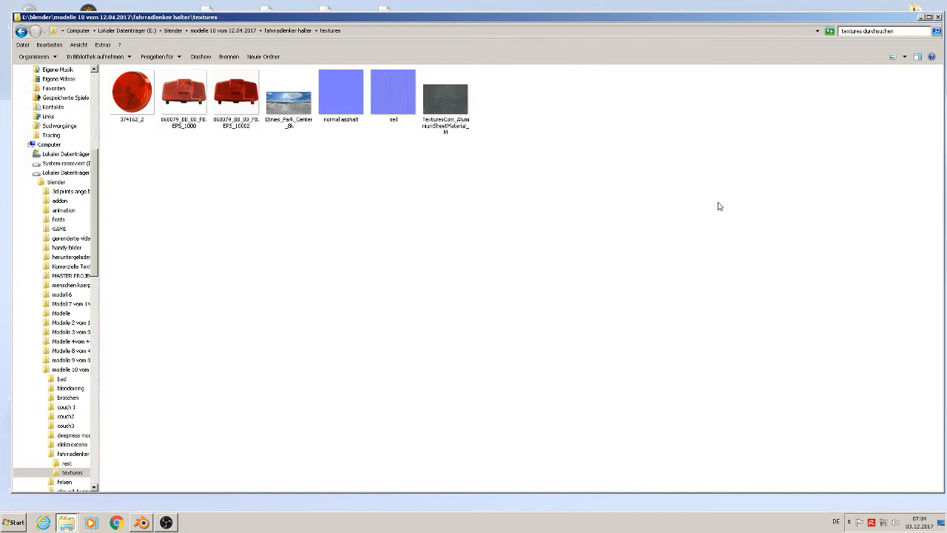
left_click(920, 16)
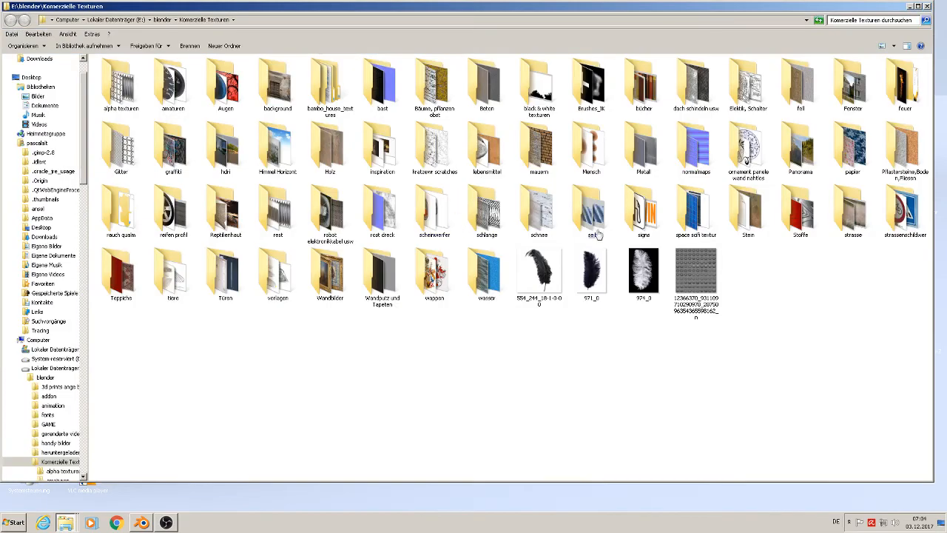
double_click(638, 212)
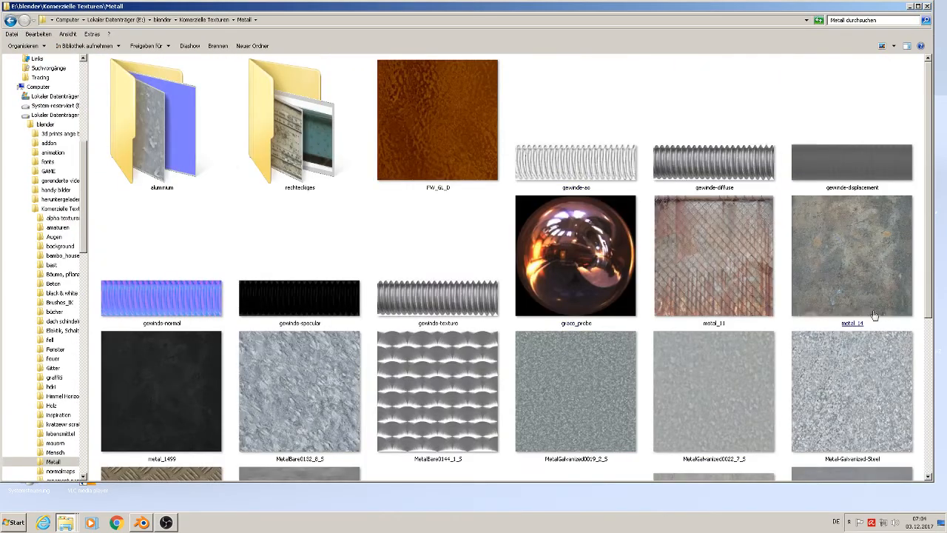
scroll(873, 311, "down", 3)
left_click(903, 305)
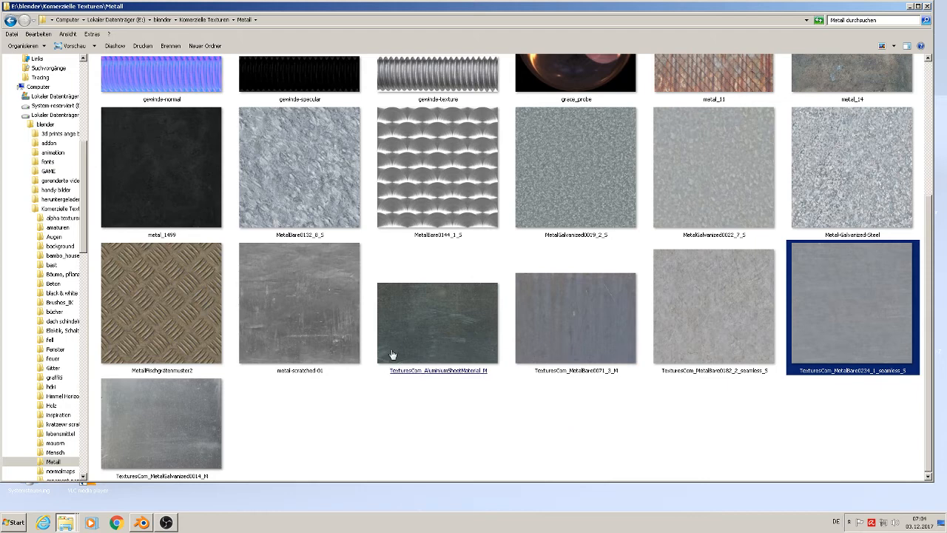
left_click(320, 337)
right_click(319, 335)
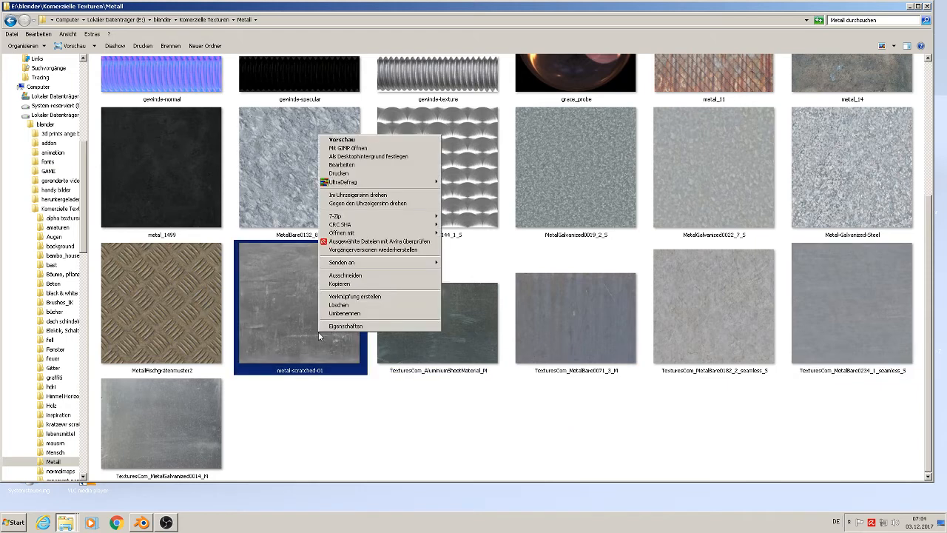
right_click(185, 420)
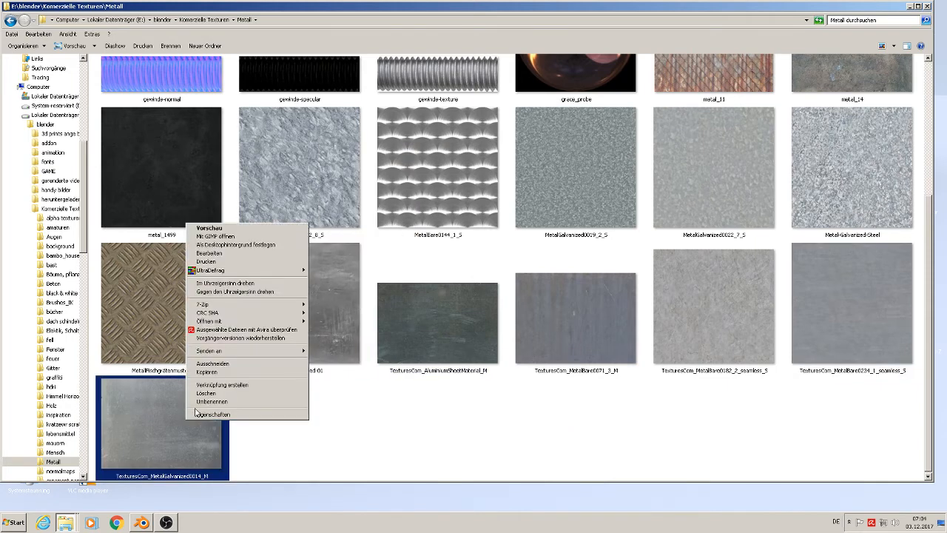
left_click(210, 372)
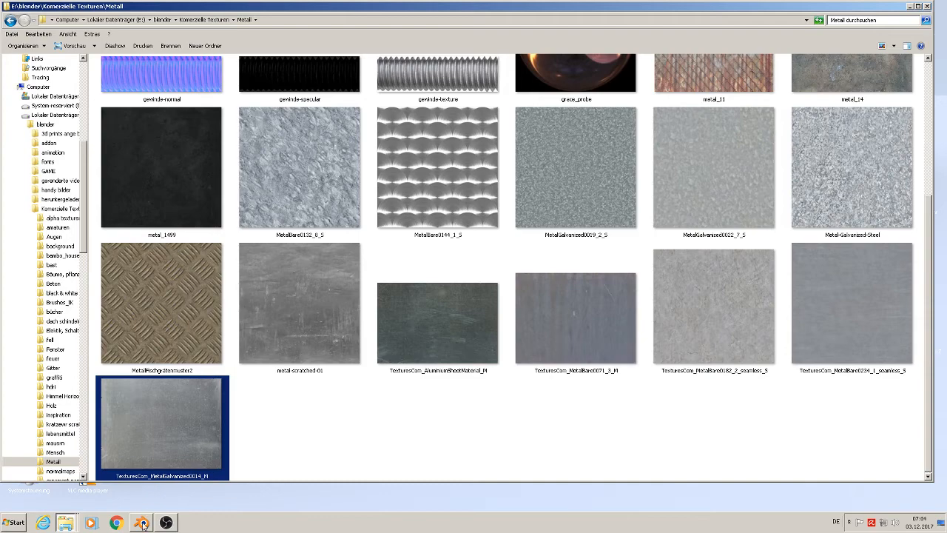
Step: Paste the copied galvanized metal image into the textures folder of the fahrradlenker halter project
left_click(66, 522)
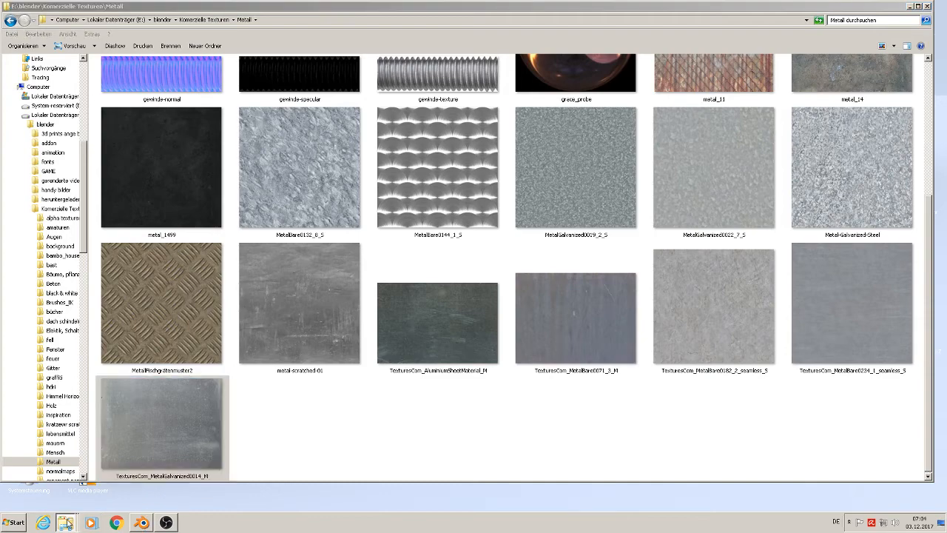
left_click(115, 494)
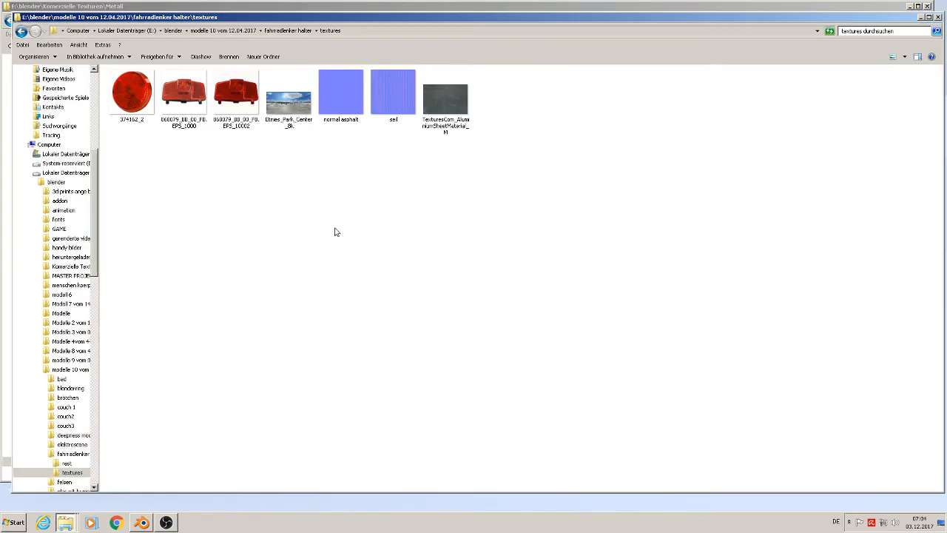
right_click(351, 198)
left_click(393, 259)
left_click(392, 259)
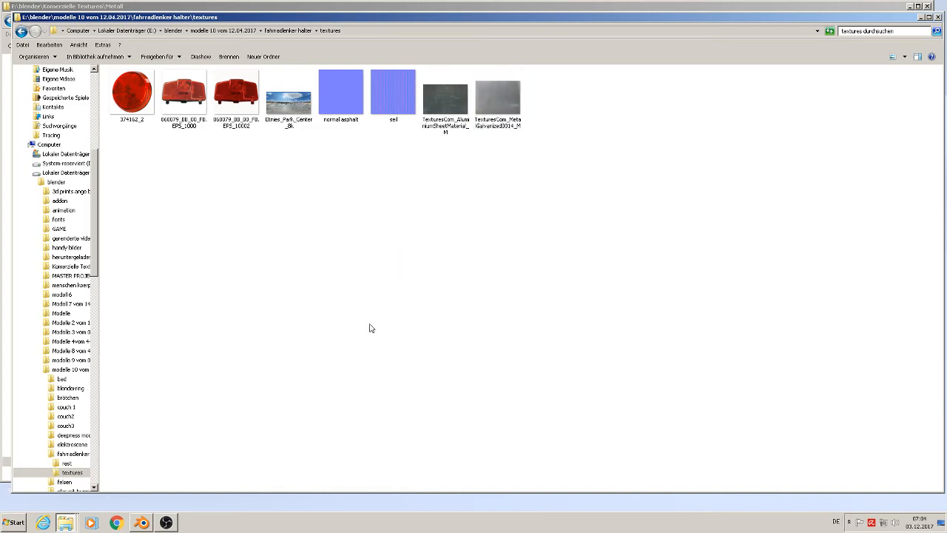
Step: Switch back to Blender and set the surface shader of chain material 2 to Principled BSDF
left_click(164, 522)
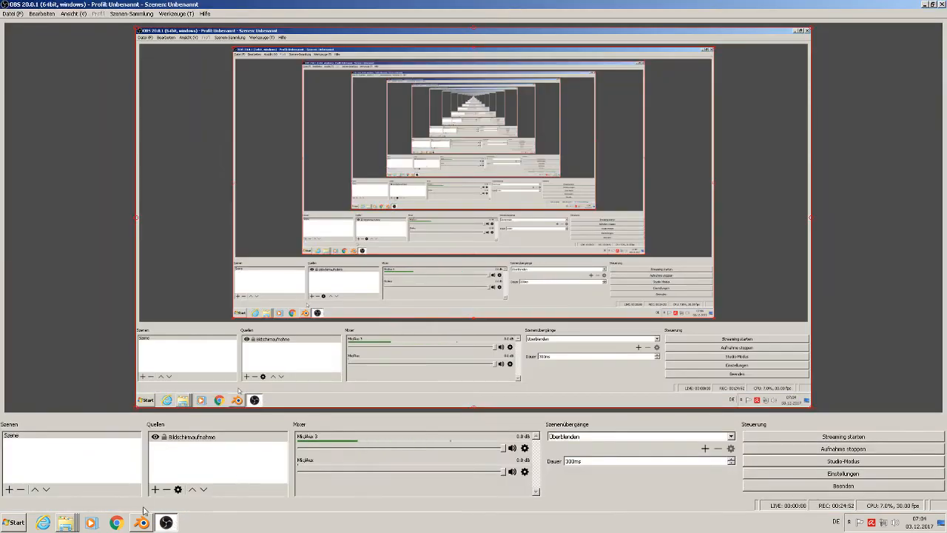
left_click(139, 523)
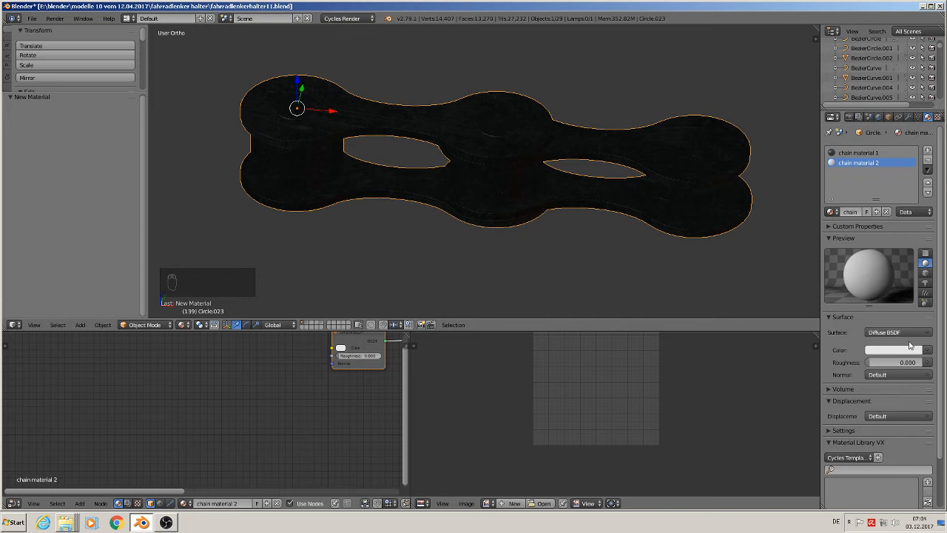
left_click(926, 351)
left_click(918, 334)
left_click(862, 233)
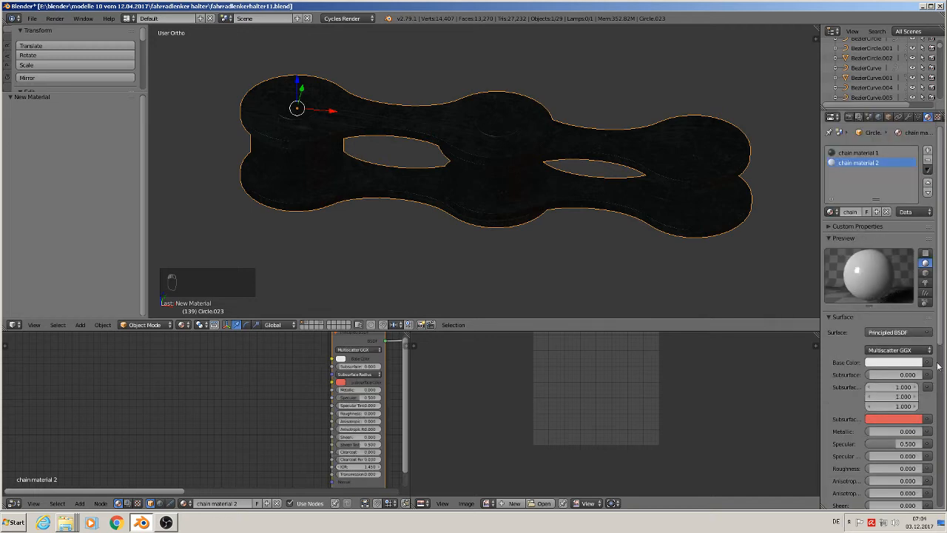
Step: Add an Image Texture to chain material 2's base color and load TexturesCom_MetalGalvanized0014_M.jpg from the project's textures folder
left_click(924, 363)
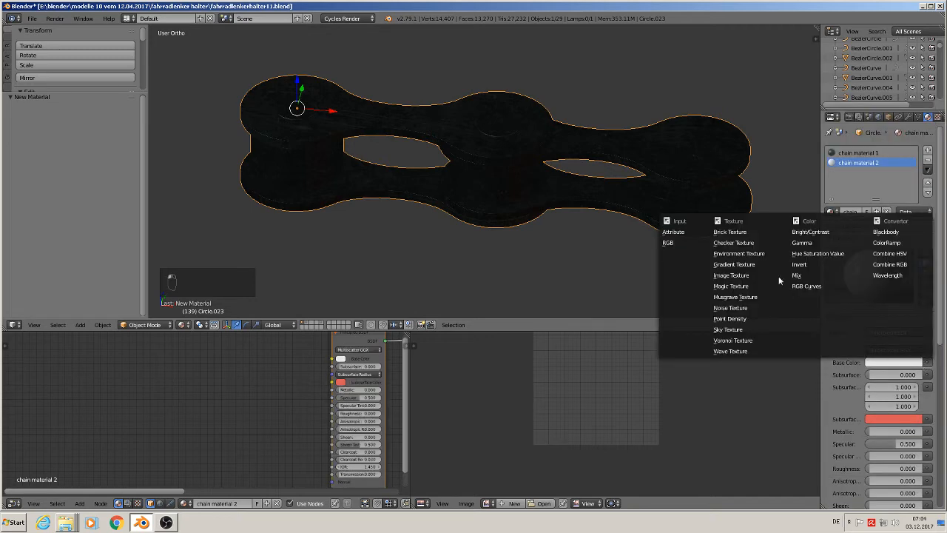
left_click(733, 275)
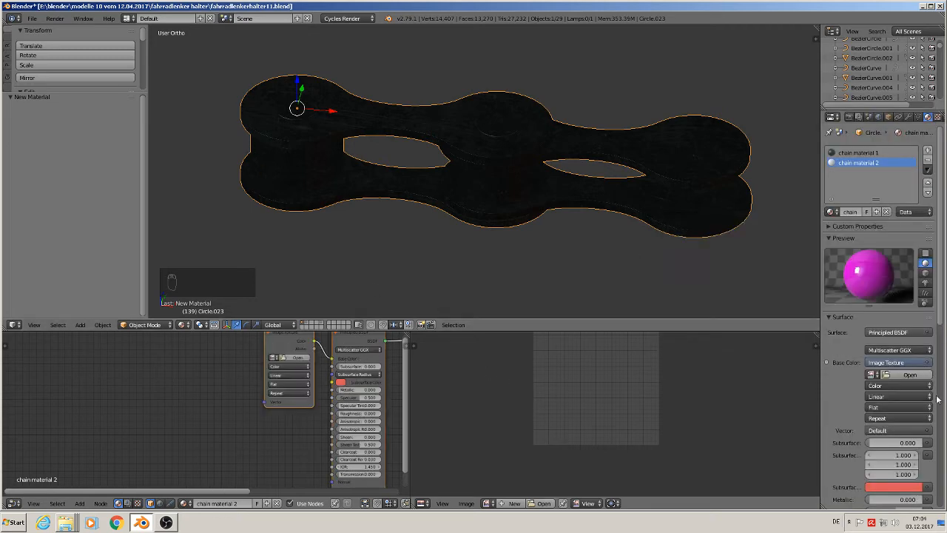
left_click(910, 375)
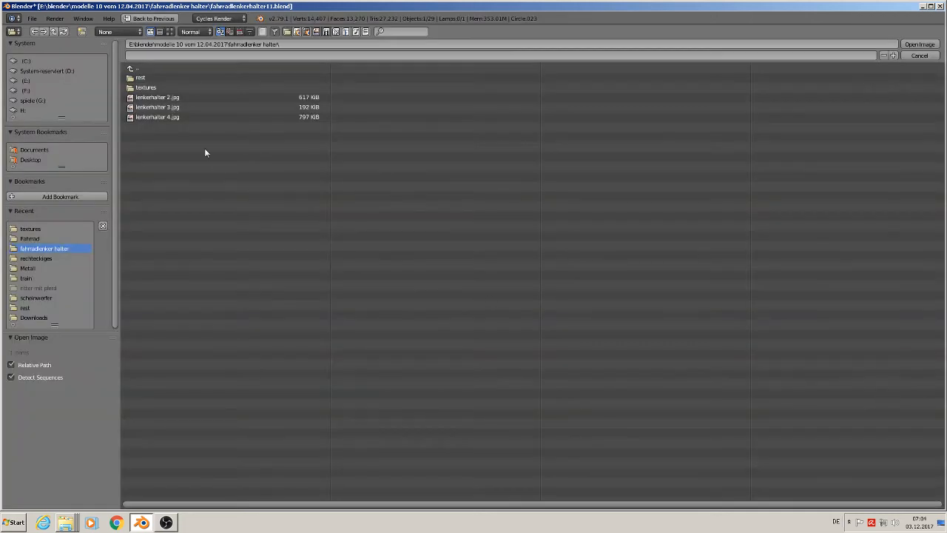
left_click(145, 89)
left_click(169, 31)
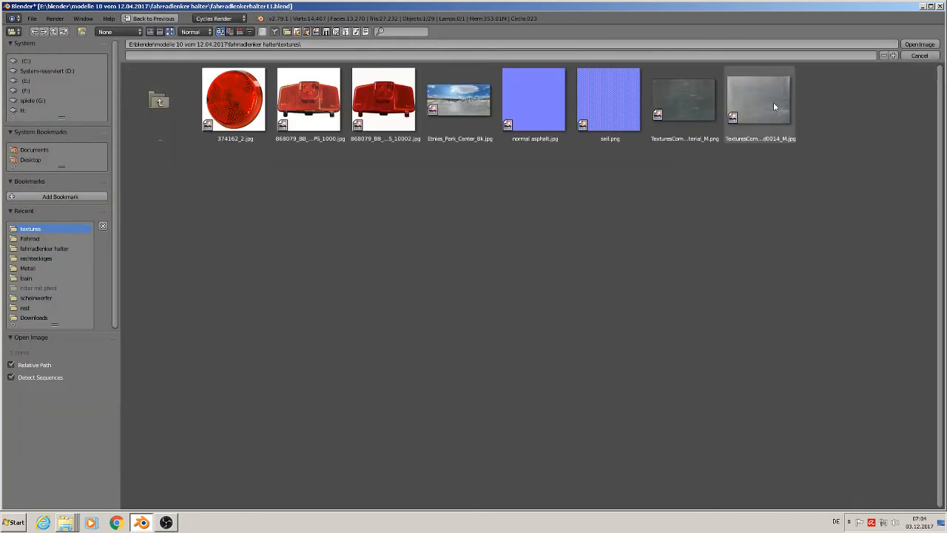
double_click(773, 106)
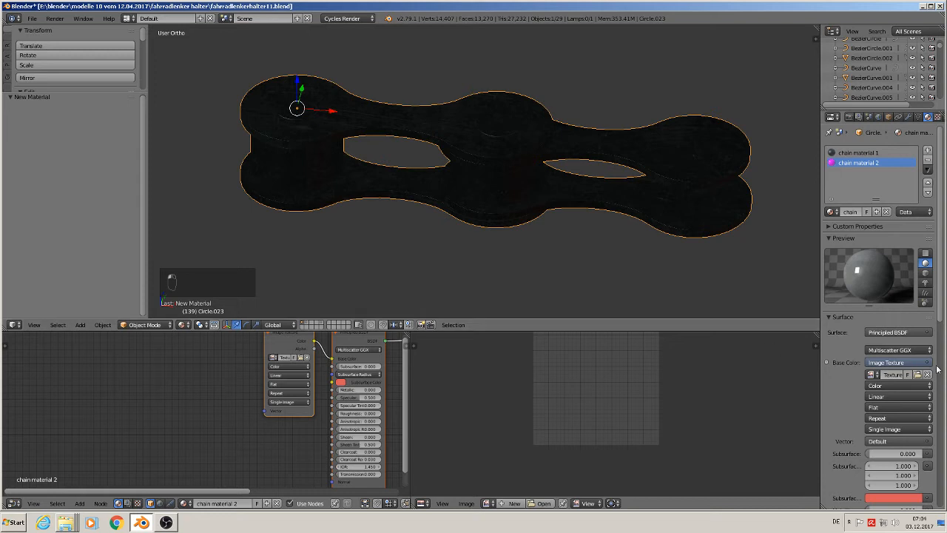
Step: Set chain material 2's Metallic value to 1 and its Roughness to 0.392
scroll(361, 402, "up", 1)
scroll(361, 402, "up", 1)
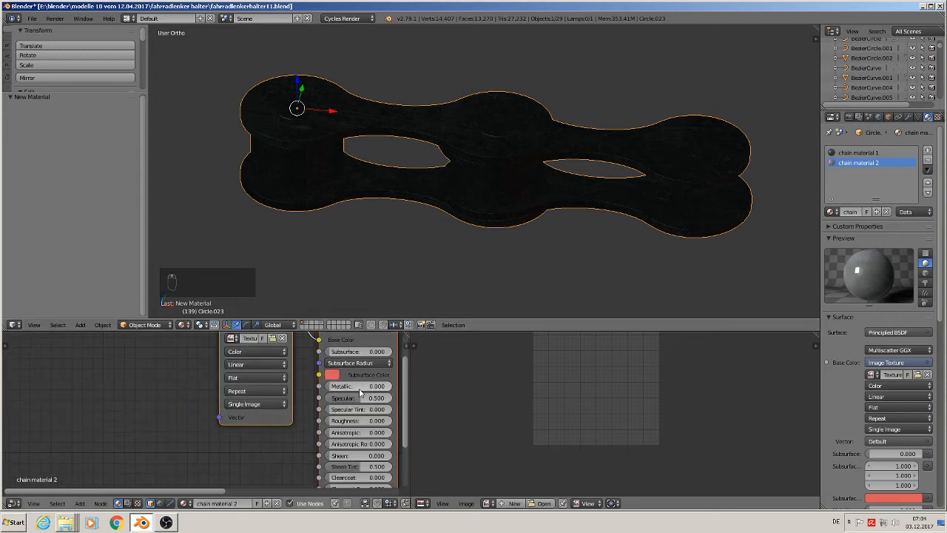
left_click(358, 386)
key("Return")
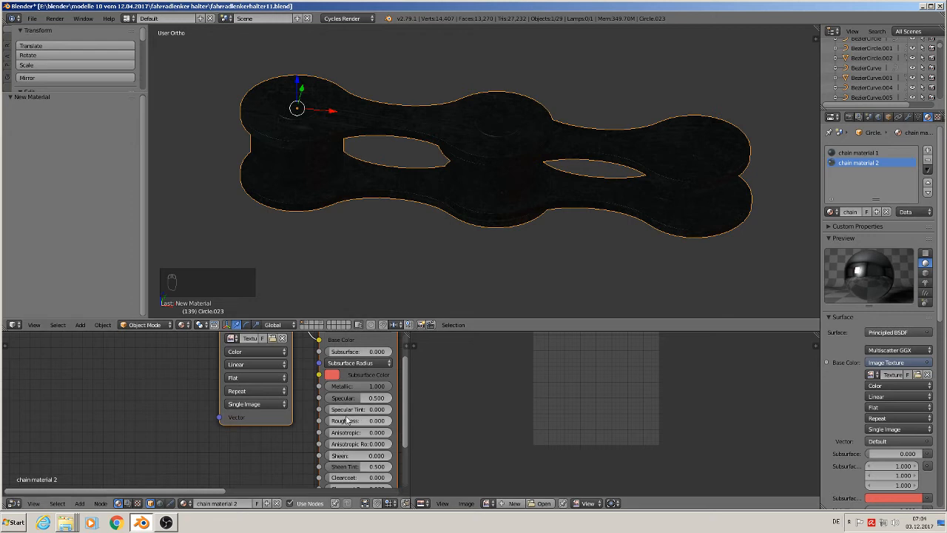
mouse_move(349, 420)
left_mouse_down()
mouse_move(366, 424)
mouse_move(355, 421)
left_mouse_up()
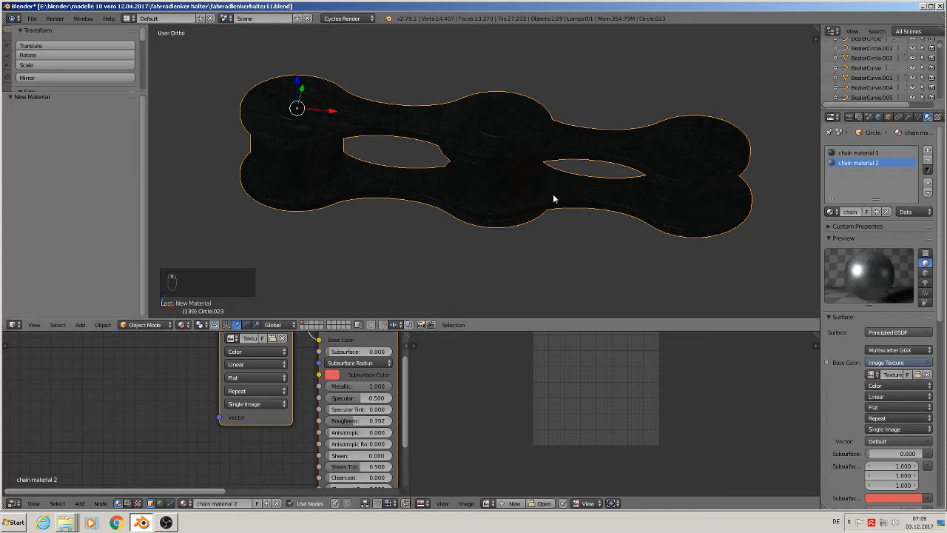
Step: Select the two linked pin meshes of the chain link in Edit Mode and assign chain material 2 to them
middle_click_drag(553, 194, 429, 157)
scroll(429, 158, "up", 4)
key("Tab")
key("a")
key("a")
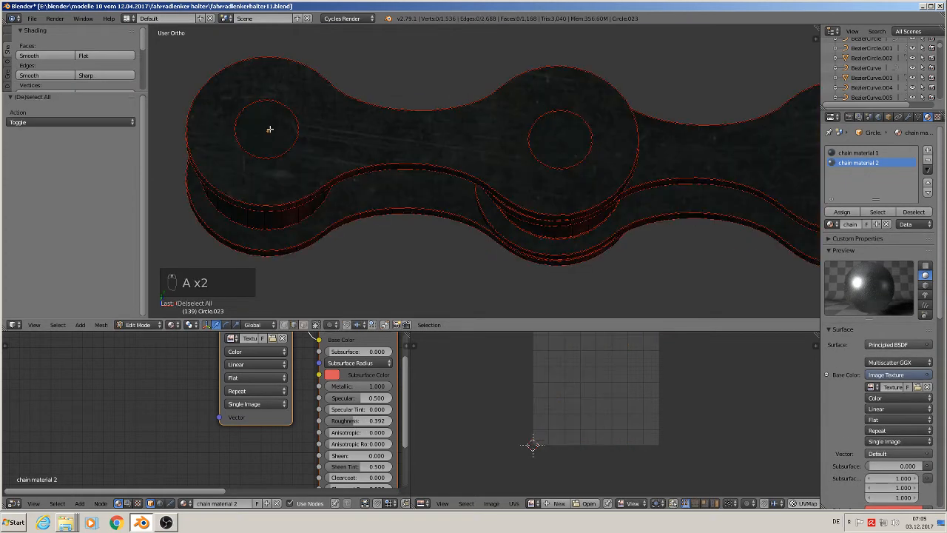
key("l")
key("l")
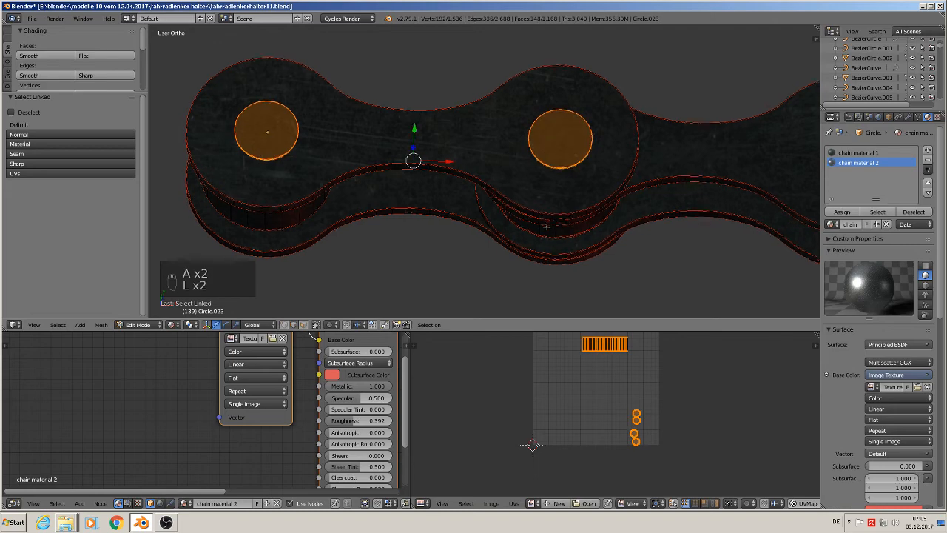
middle_click_drag(546, 227, 555, 170)
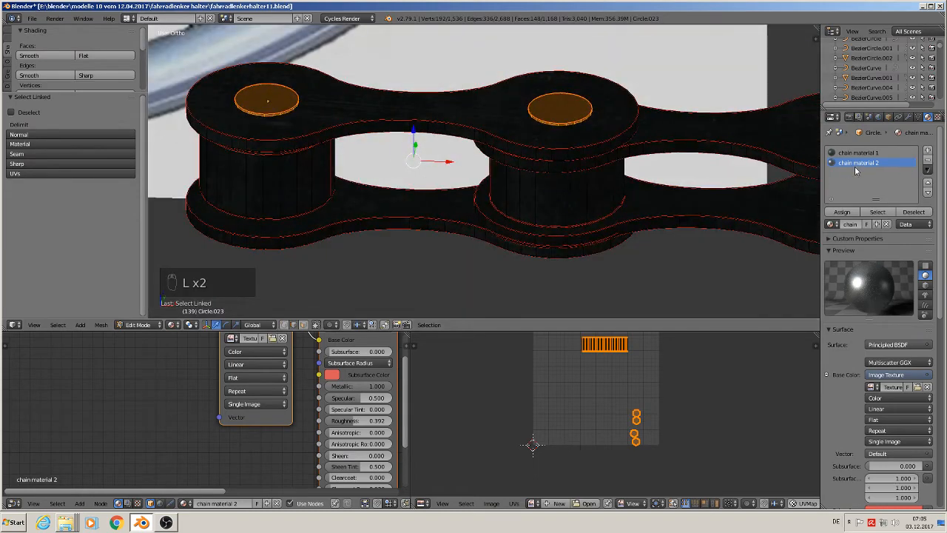
left_click(842, 213)
key("Tab")
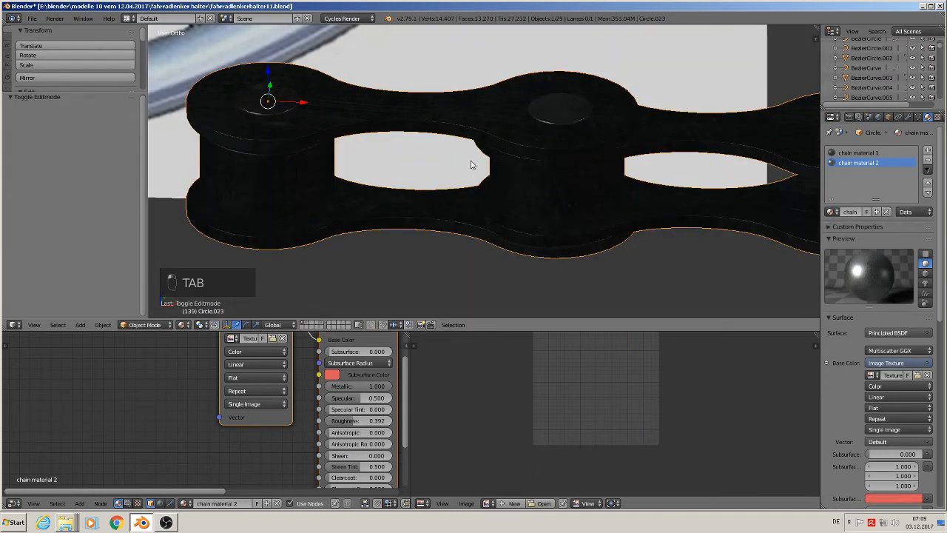
middle_click_drag(476, 174, 573, 142)
scroll(503, 200, "up", 3)
scroll(592, 128, "down", 2)
scroll(598, 104, "up", 2)
scroll(601, 154, "up", 3)
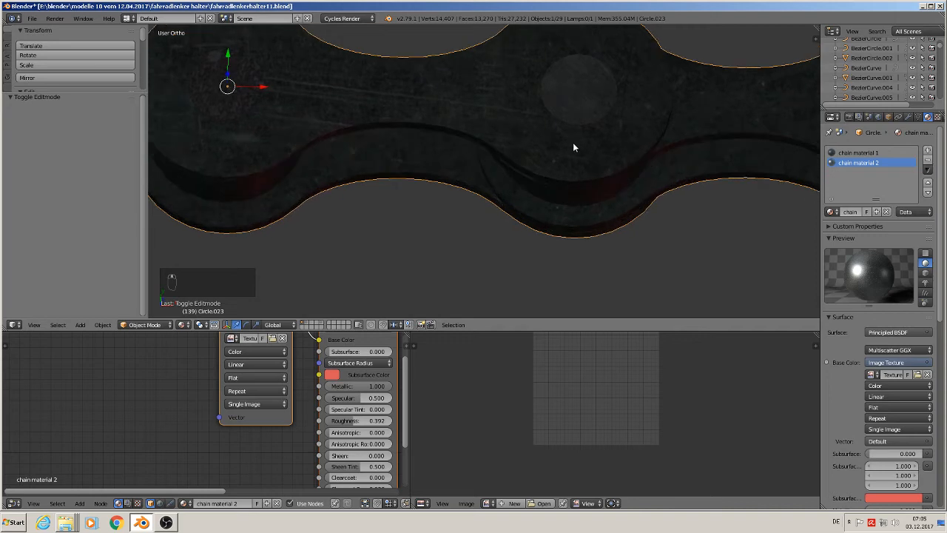
Step: Add a Texture Coordinate node and a Mapping node to chain material 2's node tree, ahead of the Image Texture
middle_click_drag(519, 170, 630, 154, "shift")
scroll(535, 175, "down", 2)
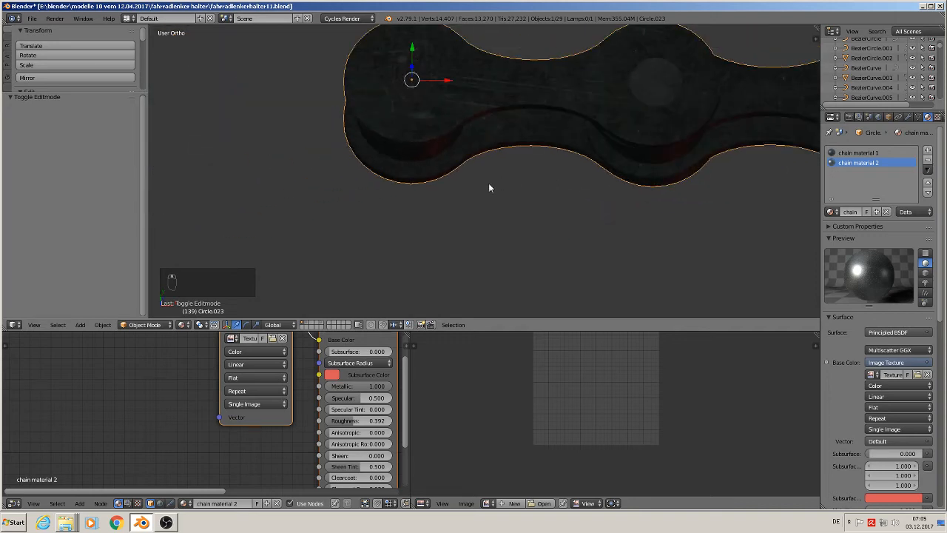
scroll(211, 450, "down", 3)
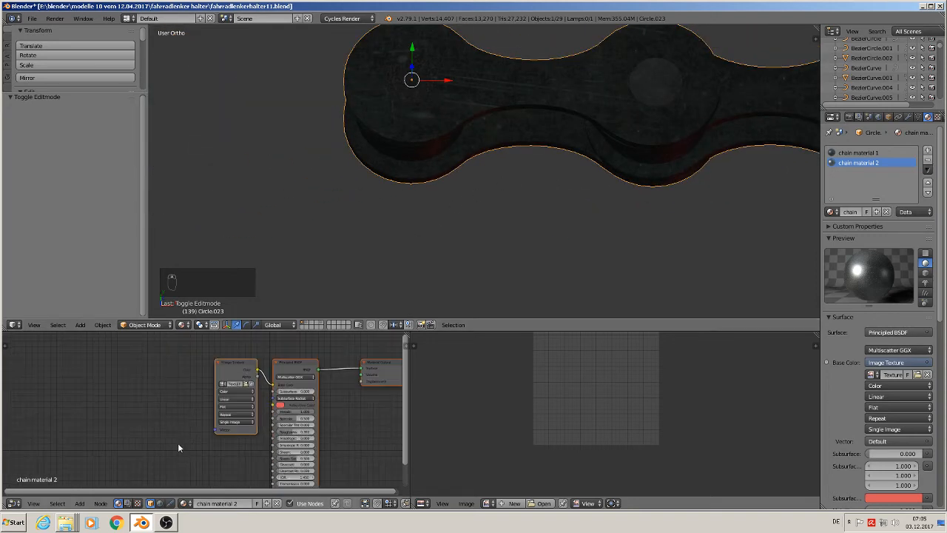
middle_click_drag(178, 447, 233, 428)
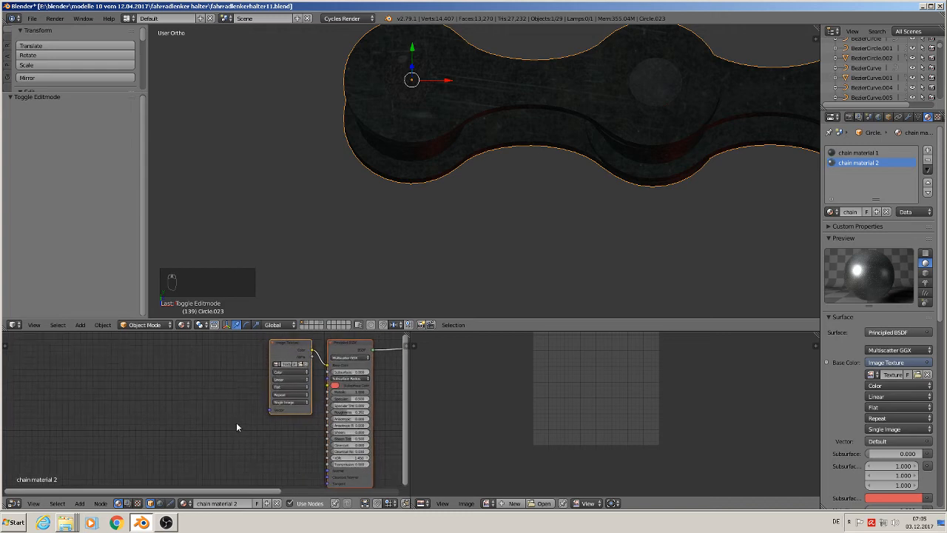
scroll(236, 427, "up", 1)
left_click(78, 503)
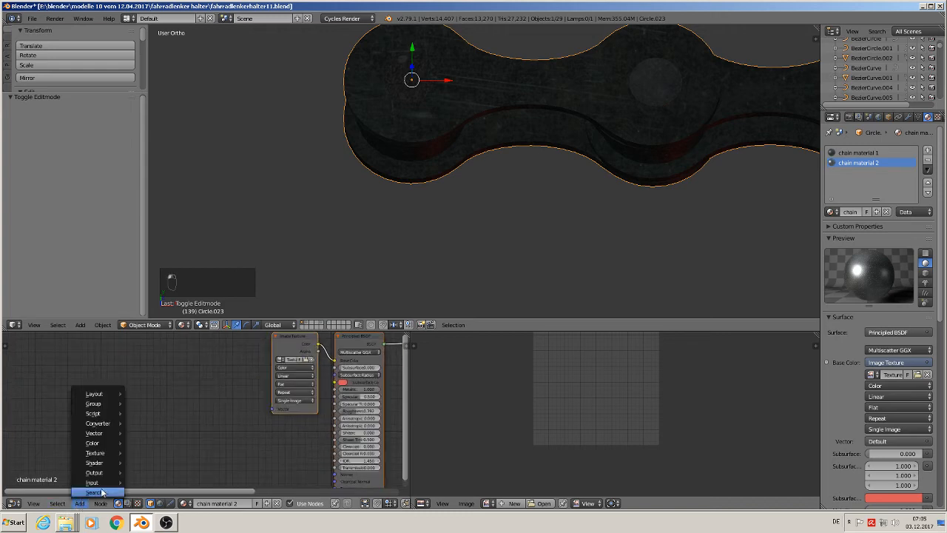
mouse_move(102, 484)
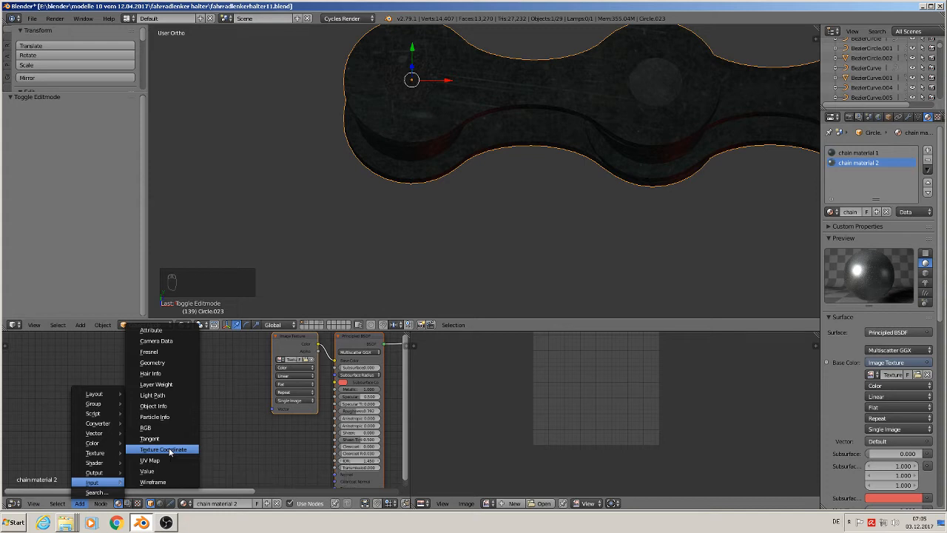
left_click(170, 451)
left_click(60, 481)
left_click(84, 504)
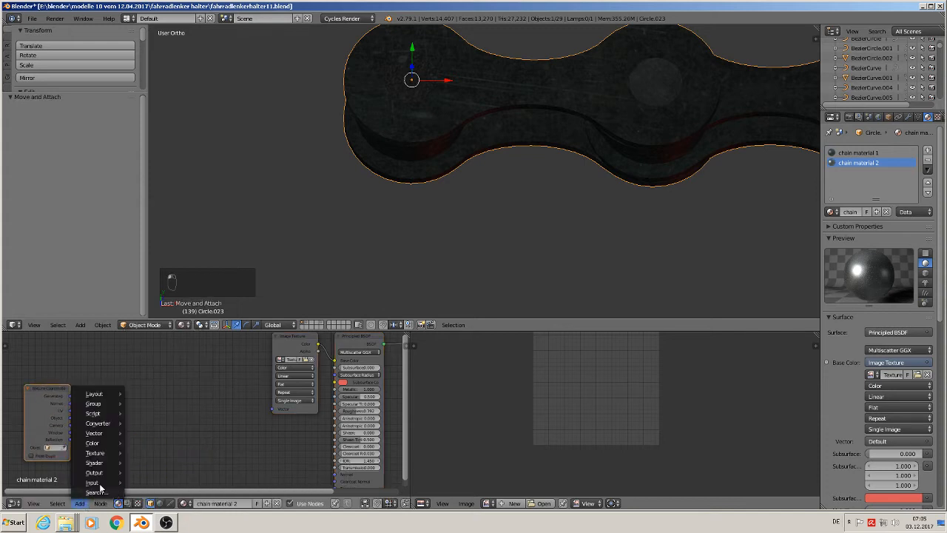
mouse_move(100, 435)
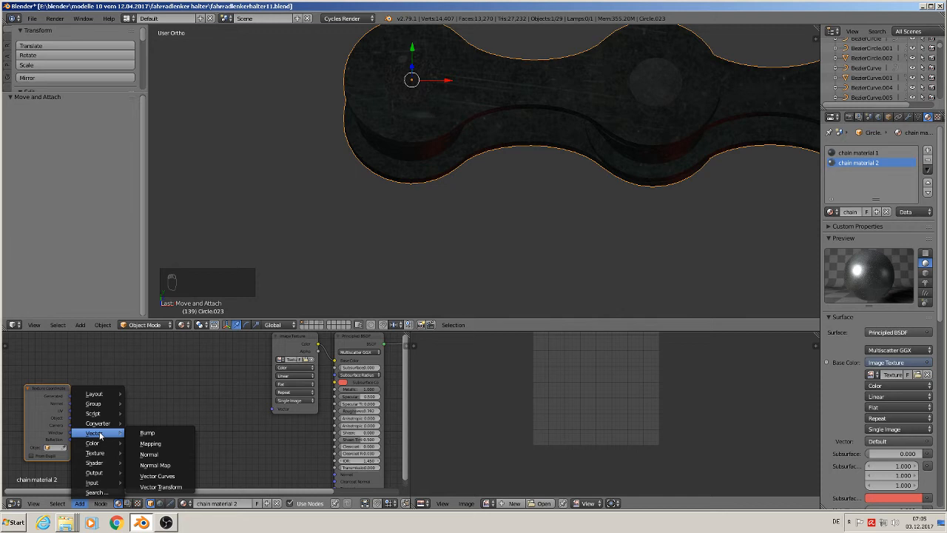
left_click(151, 444)
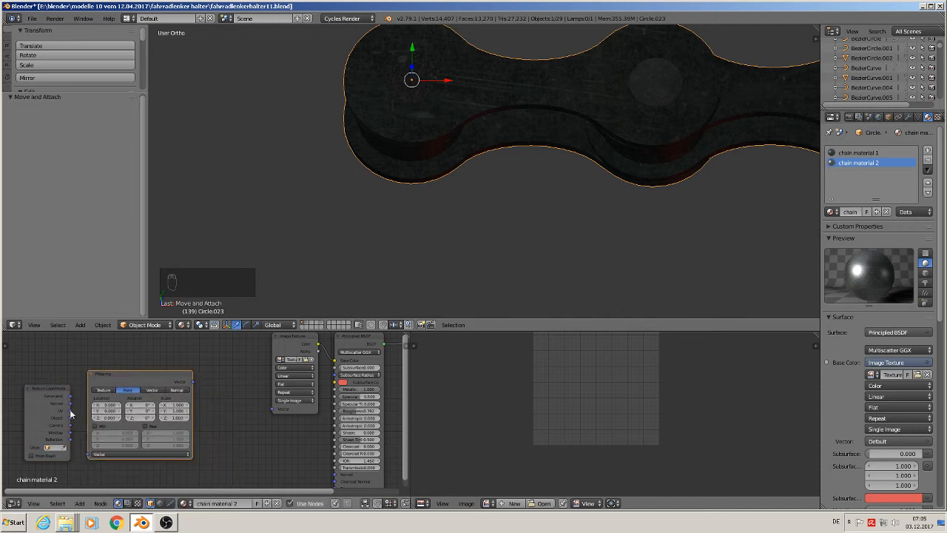
Step: Link the UV output to the Mapping node, set its type to Texture, and connect it to the Image Texture's Vector input
left_click_drag(71, 415, 88, 454)
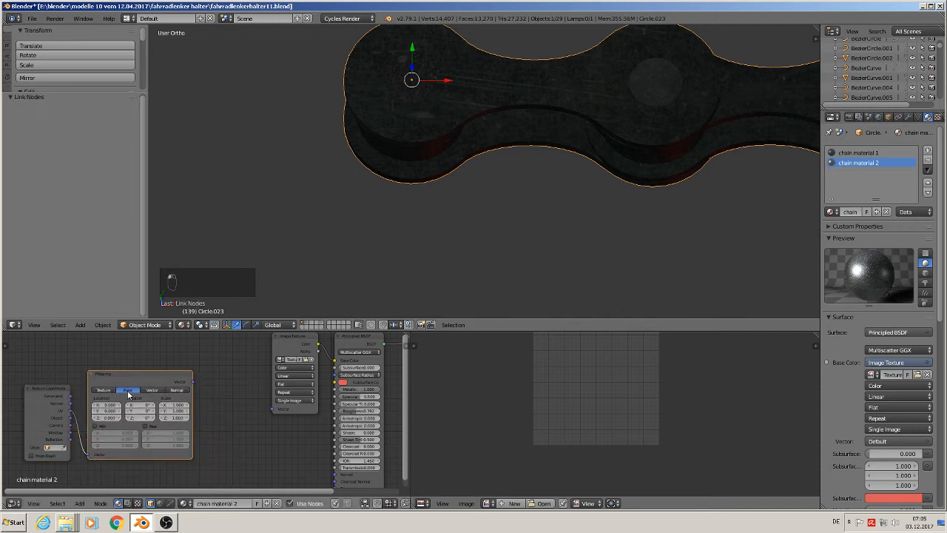
left_click(102, 390)
left_click_drag(191, 383, 279, 413)
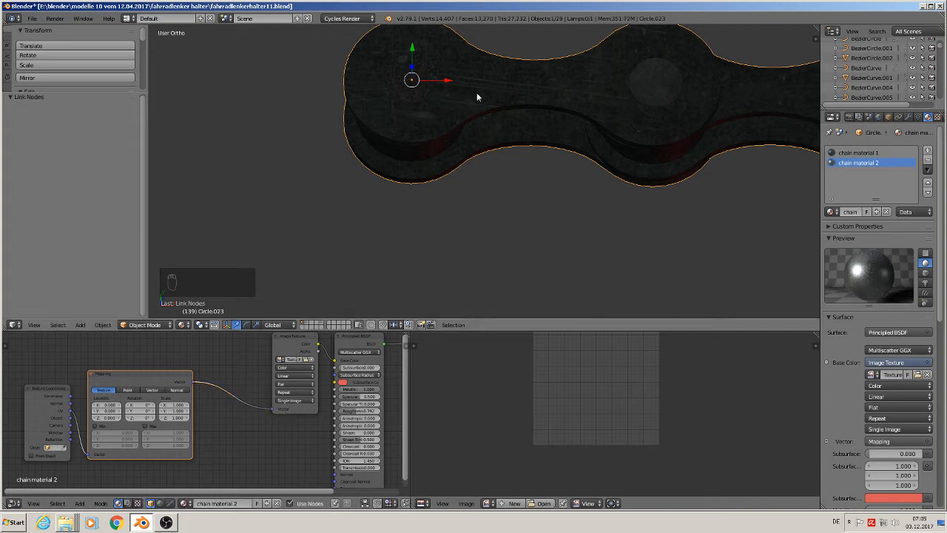
Step: Set the Mapping node's X and Y scale to 0.1 and check the texture on the pin
scroll(200, 426, "up", 3)
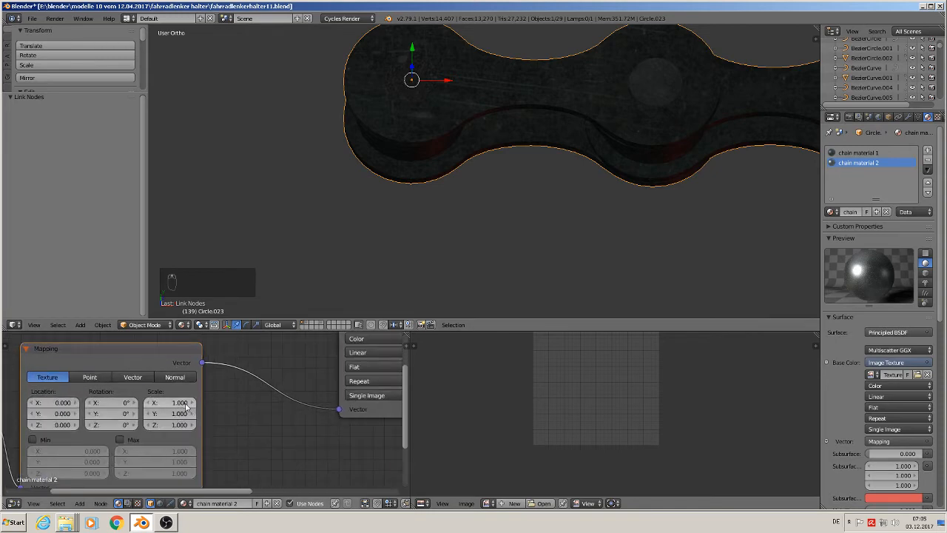
left_click(185, 404)
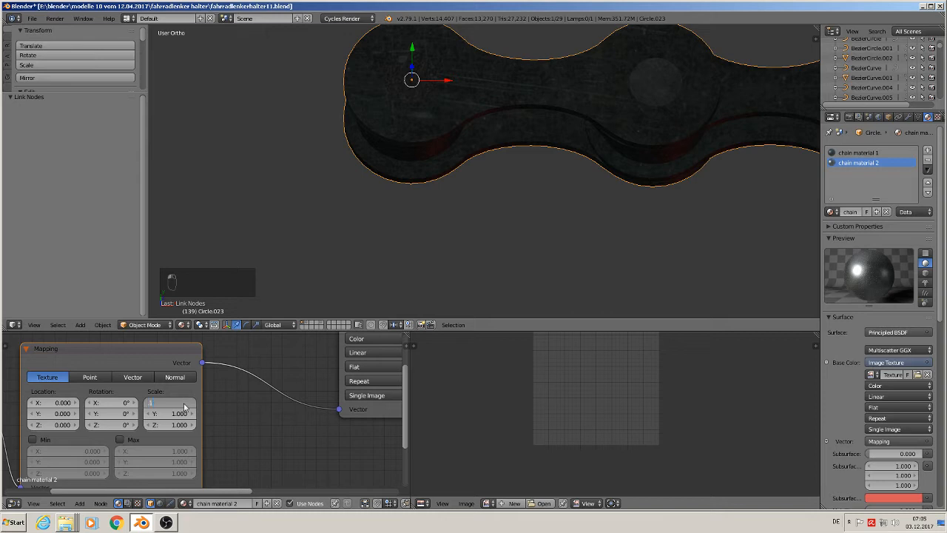
type("0.1")
key("Return")
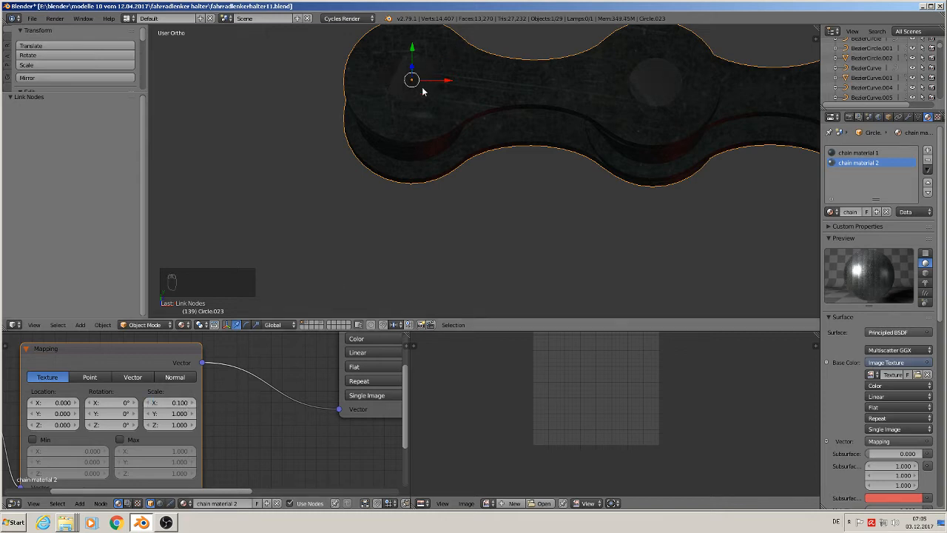
left_click(177, 412)
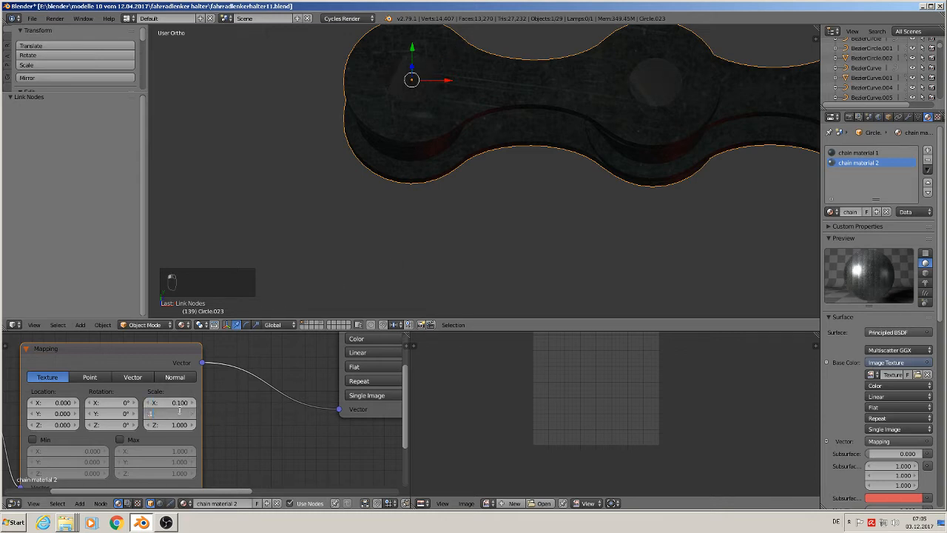
type("0.1")
key("Return")
scroll(402, 89, "up", 5)
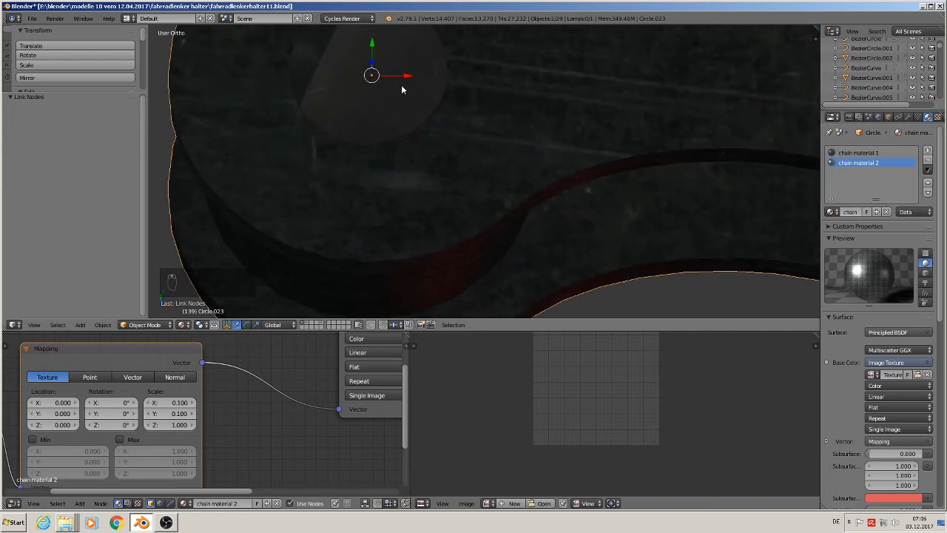
scroll(401, 109, "down", 5)
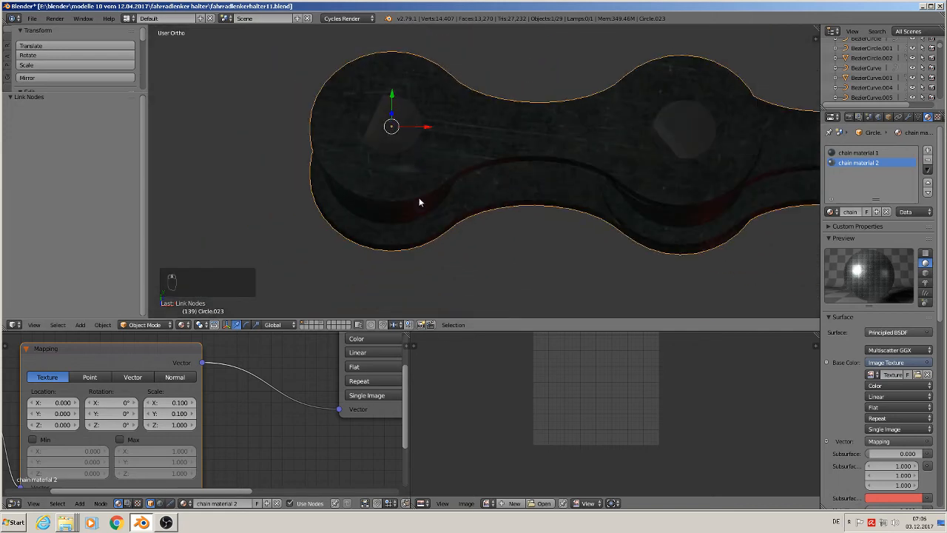
Step: Raise the Mapping node's X and Y scale to 0.3 and check the texture on the chain pins
left_click(192, 403)
left_click(192, 403)
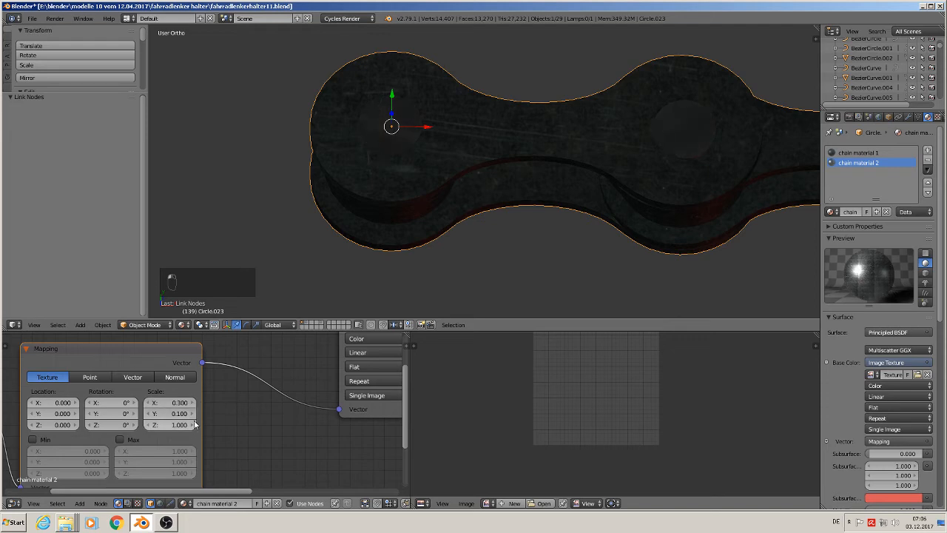
left_click(192, 414)
left_click(192, 414)
scroll(419, 148, "up", 2)
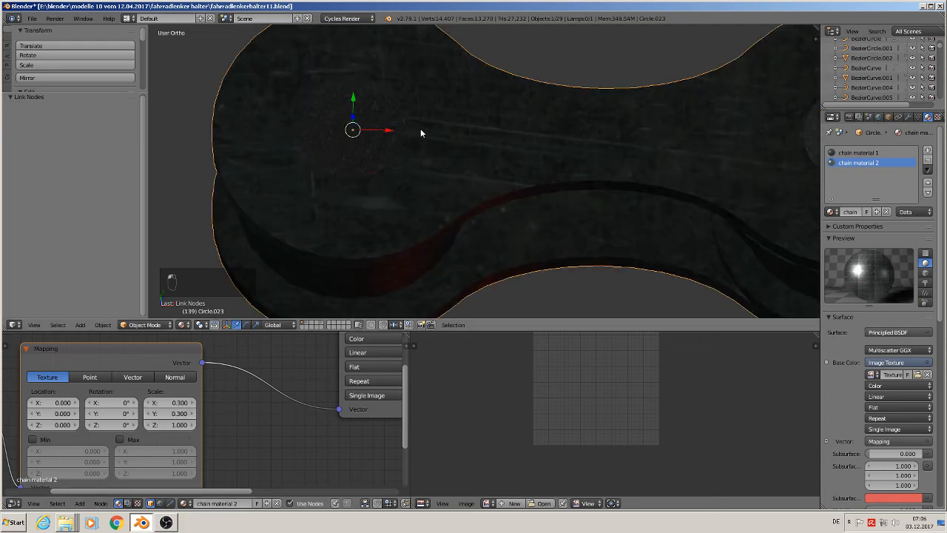
scroll(412, 142, "down", 2)
scroll(623, 156, "up", 2)
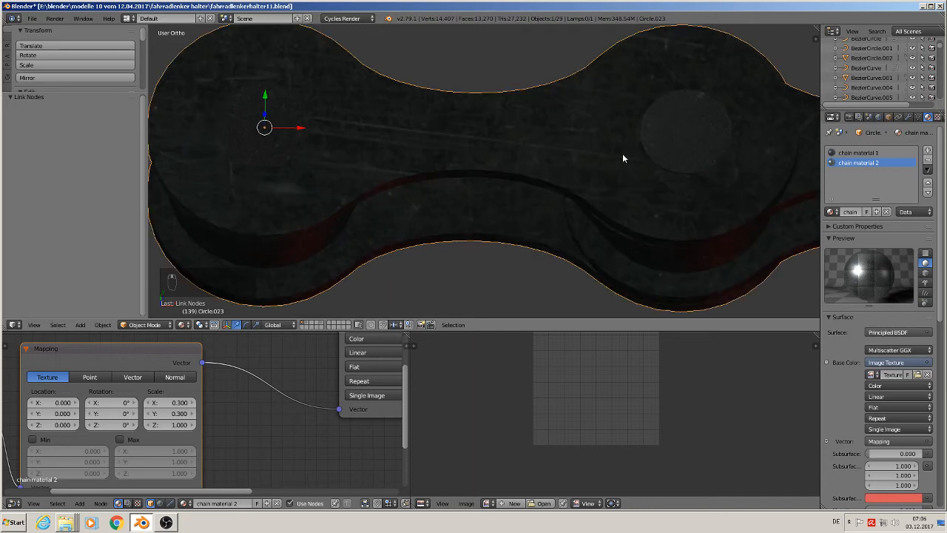
scroll(622, 153, "down", 7)
key("q")
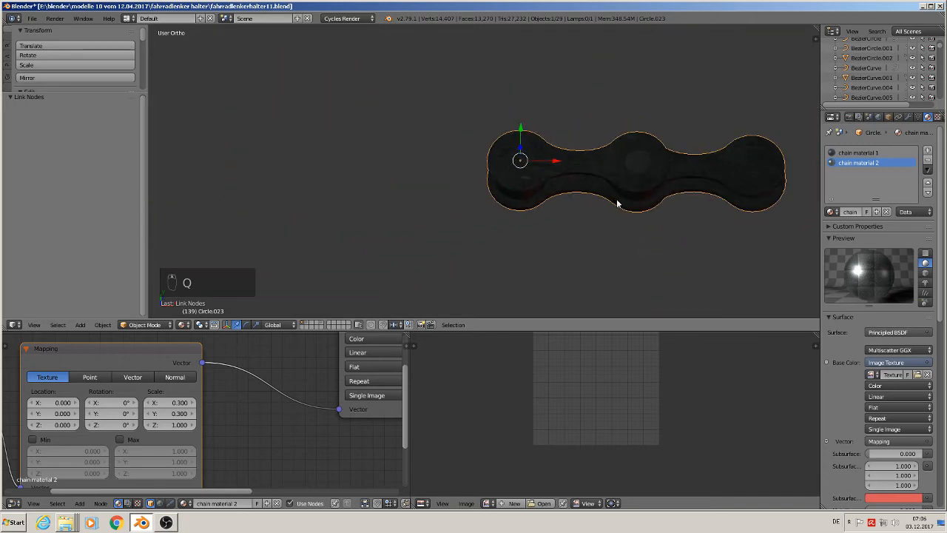
Step: Move the Material Output node farther away from the Principled BSDF node in chain material 2's node tree
middle_click_drag(630, 218, 635, 197)
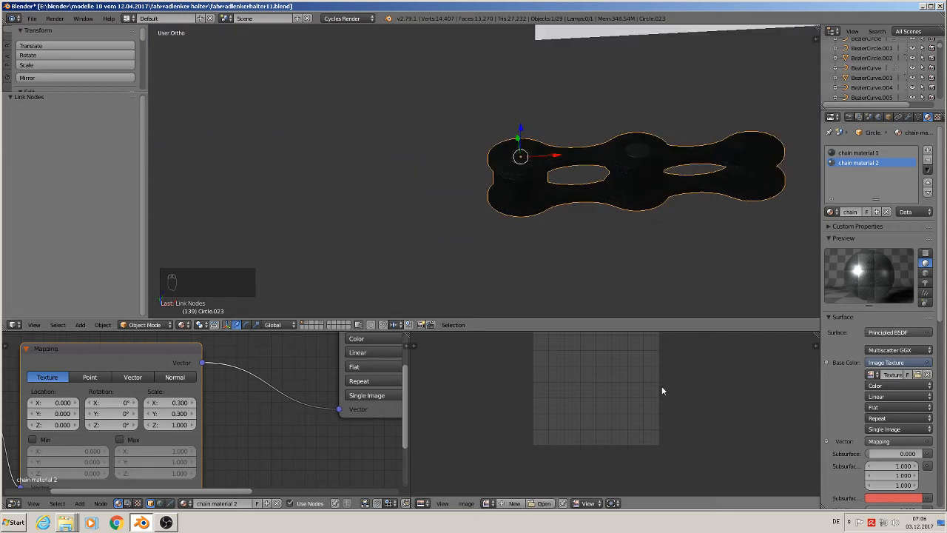
scroll(373, 396, "down", 4)
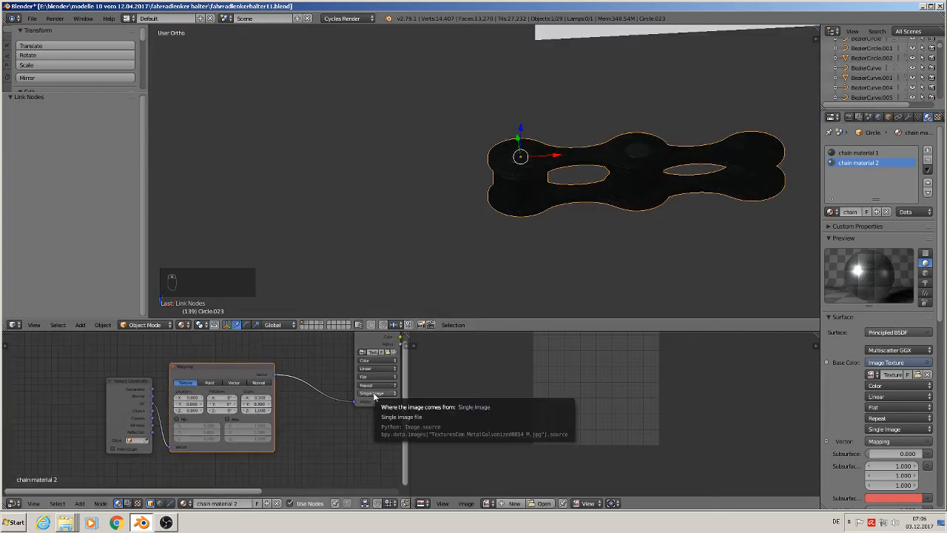
middle_click_drag(360, 394, 130, 400)
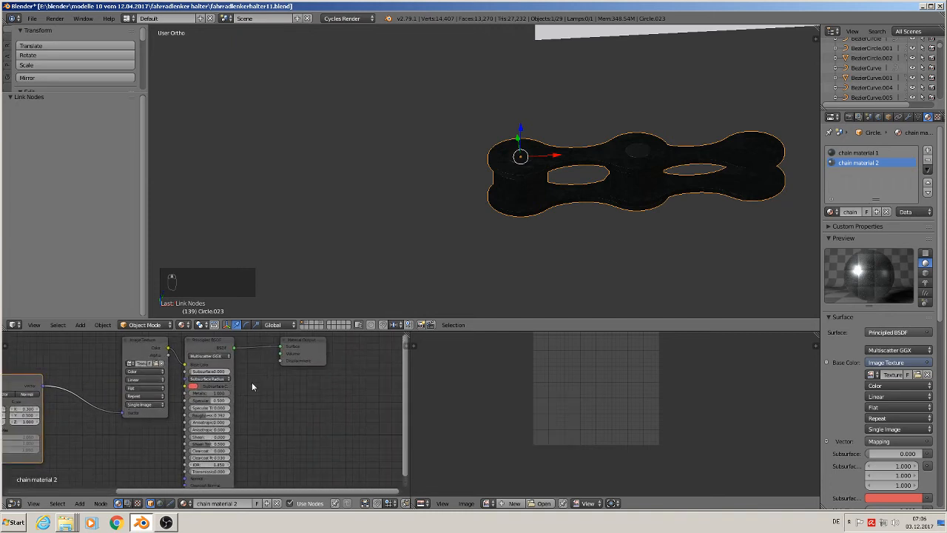
scroll(251, 383, "up", 1)
scroll(303, 374, "down", 1)
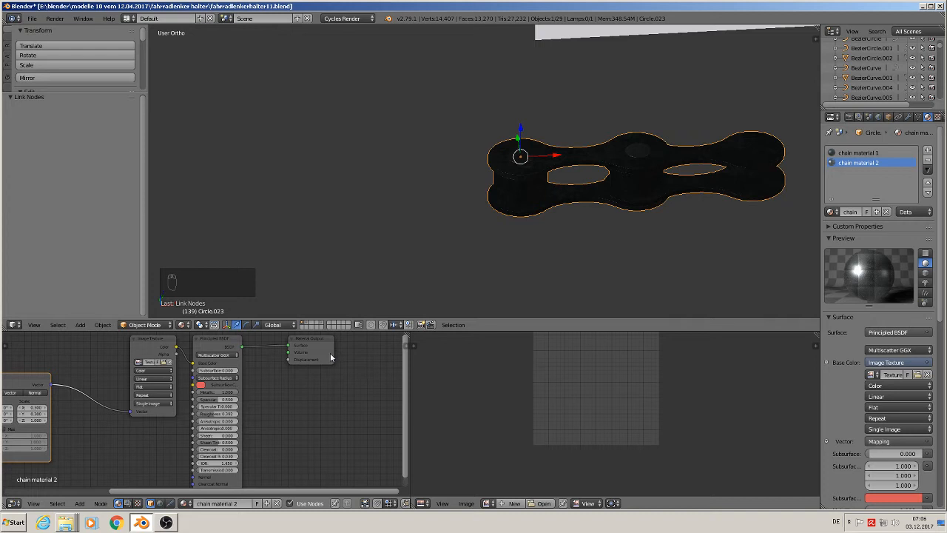
left_click_drag(315, 340, 384, 340)
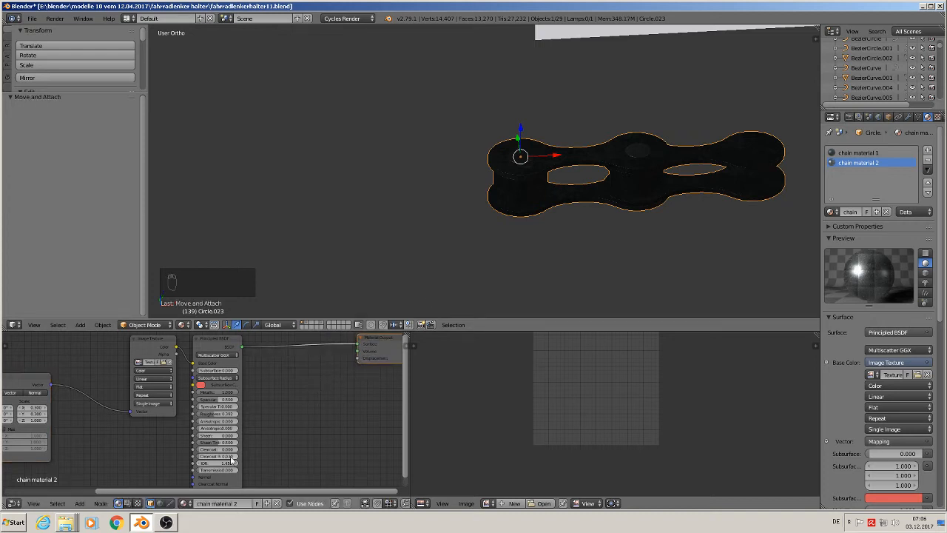
Step: Switch to the front view and set the chain link's origin to its geometry
scroll(607, 192, "up", 1)
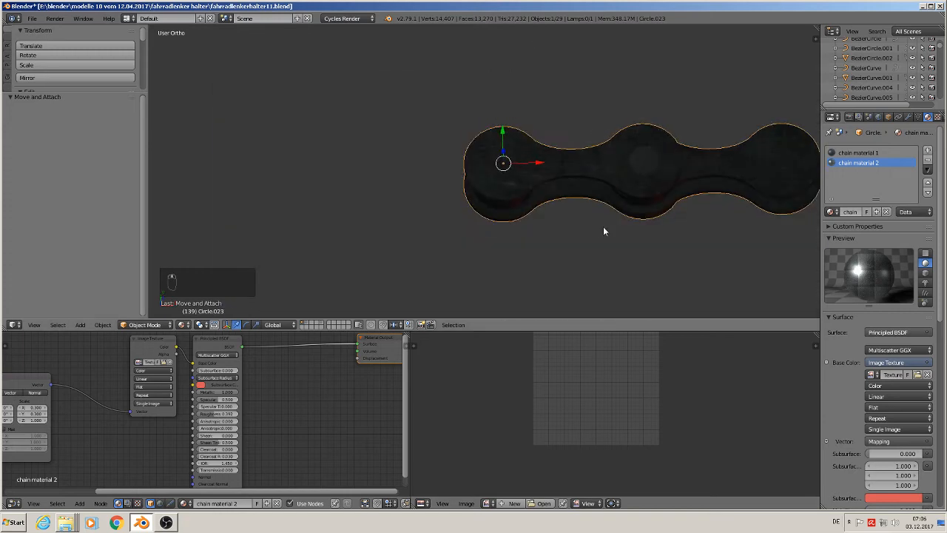
middle_click_drag(600, 211, 606, 209)
key("KP_1")
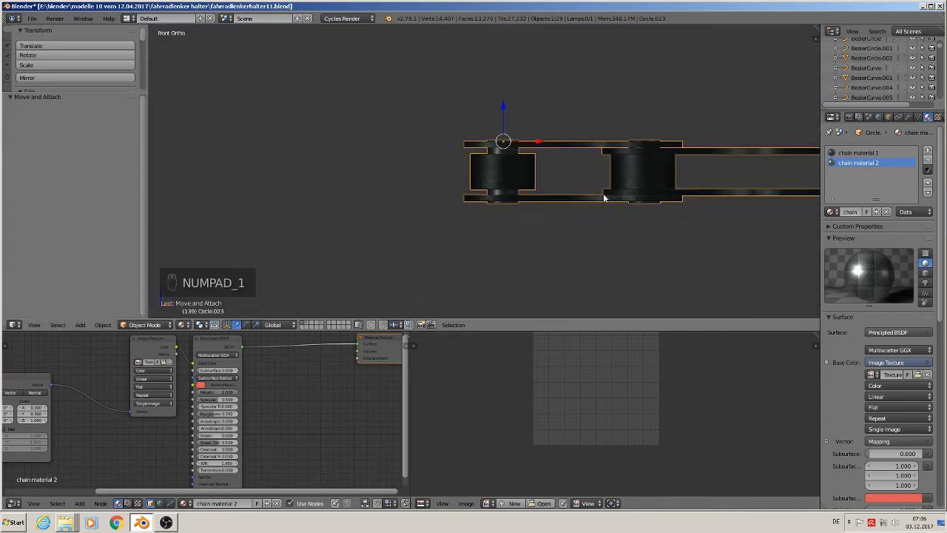
scroll(589, 220, "down", 3)
middle_click_drag(642, 232, 472, 190, "shift")
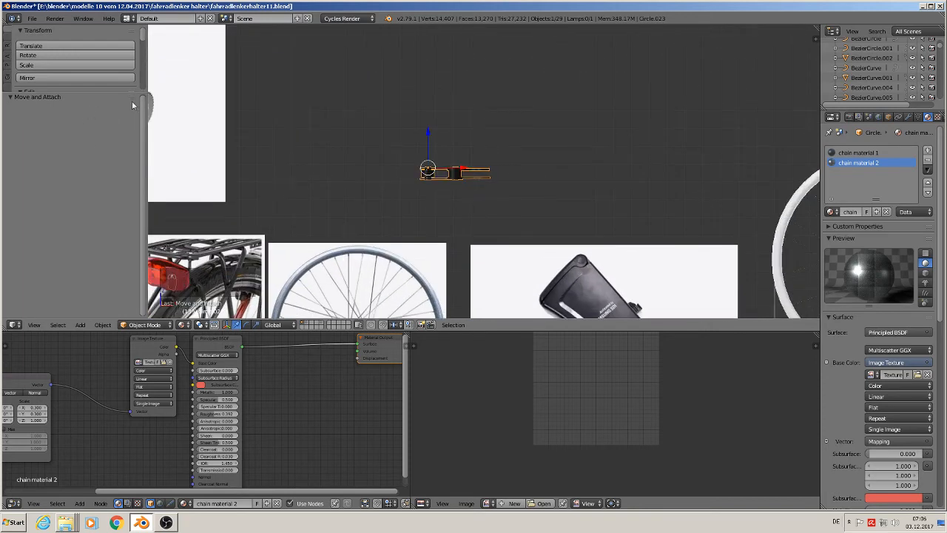
left_click_drag(116, 94, 130, 286)
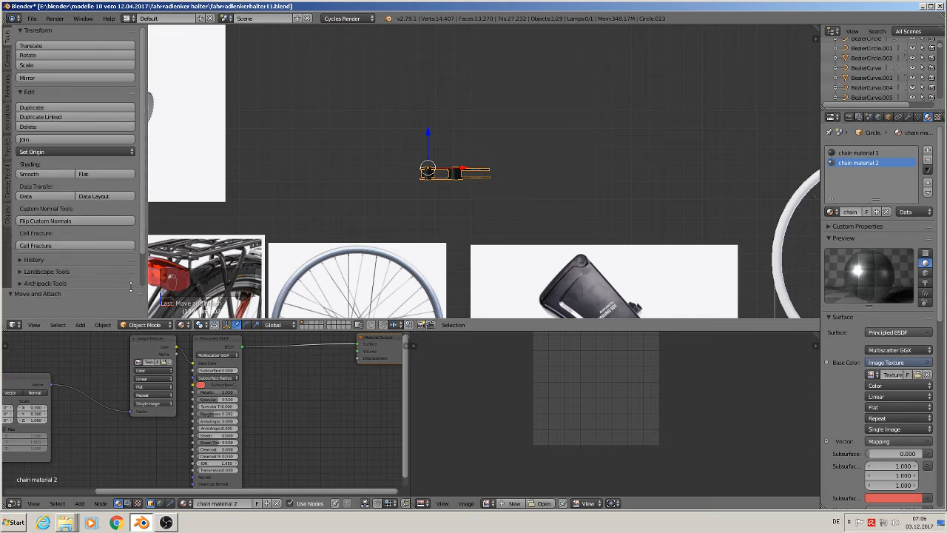
left_click(60, 150)
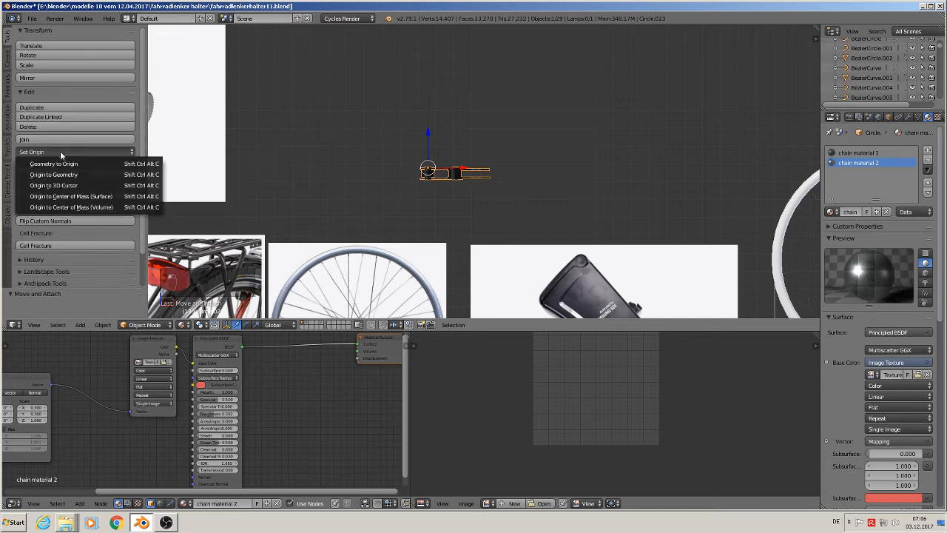
left_click(53, 174)
Step: Save the Blender file after checking the chain link among the reference images
scroll(516, 195, "down", 3)
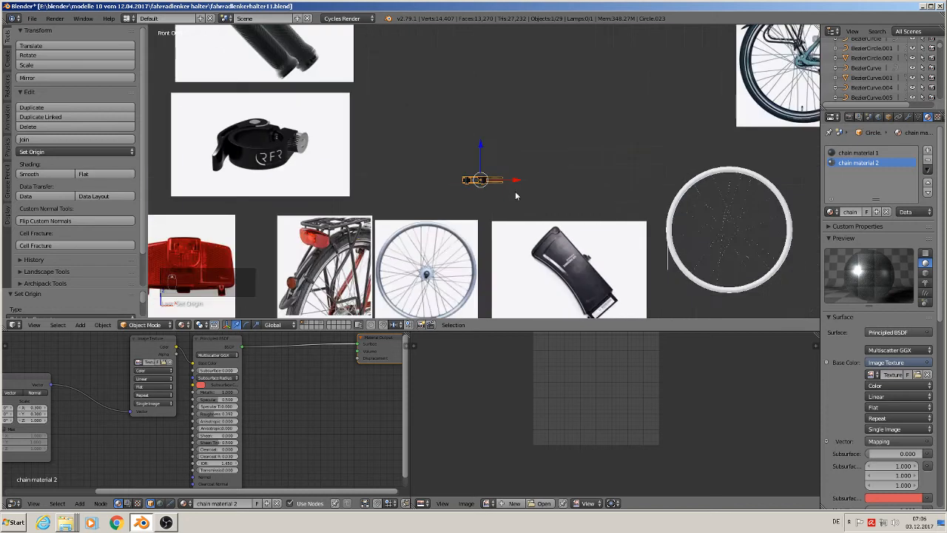
scroll(502, 197, "down", 2)
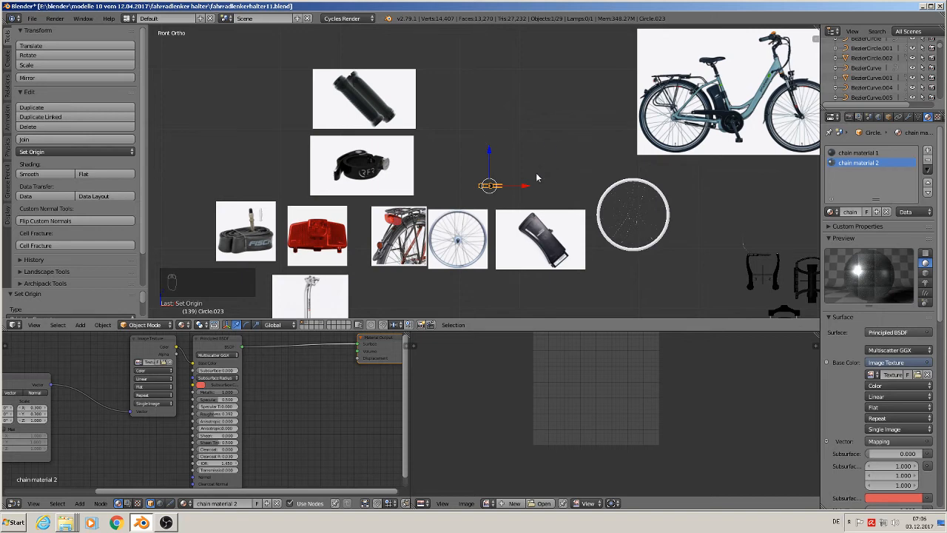
scroll(522, 178, "up", 2)
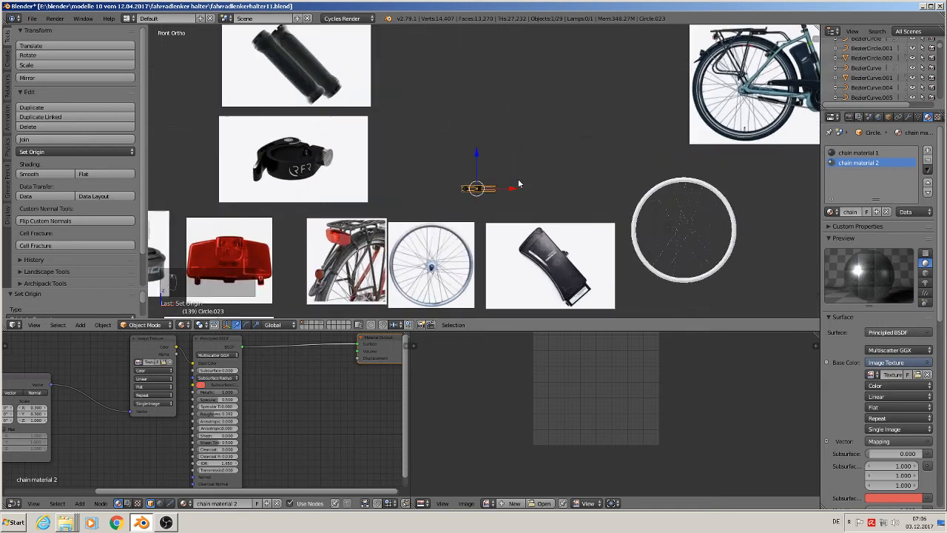
left_click(40, 22)
Step: Examine the reference images of the inner tube with its valve and the red rear reflector up close
scroll(412, 172, "up", 1)
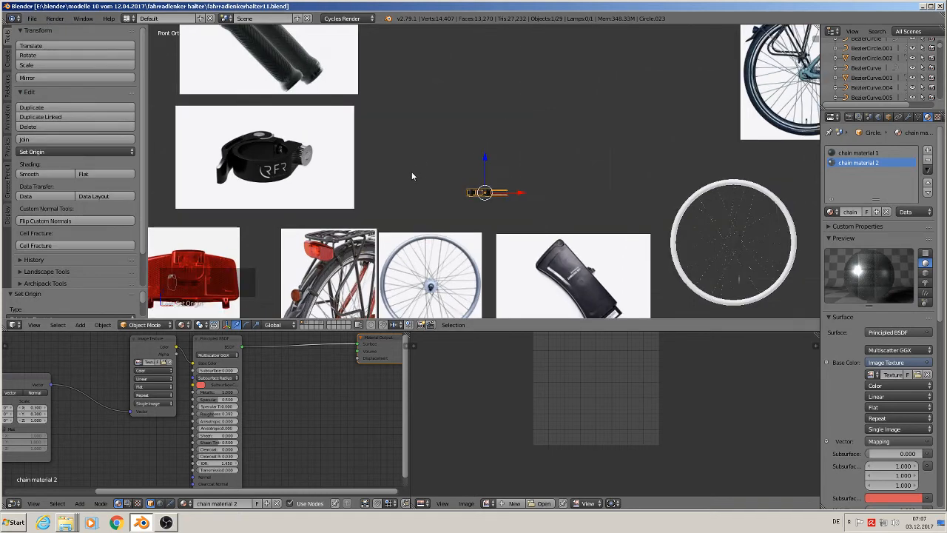
middle_click_drag(436, 172, 719, 102, "shift")
scroll(555, 146, "up", 2)
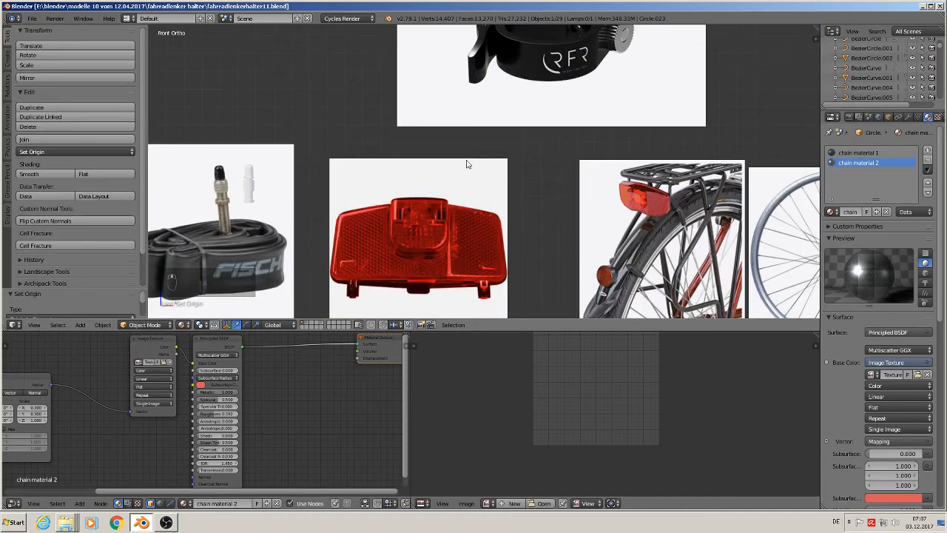
scroll(326, 178, "up", 1)
scroll(324, 177, "up", 3)
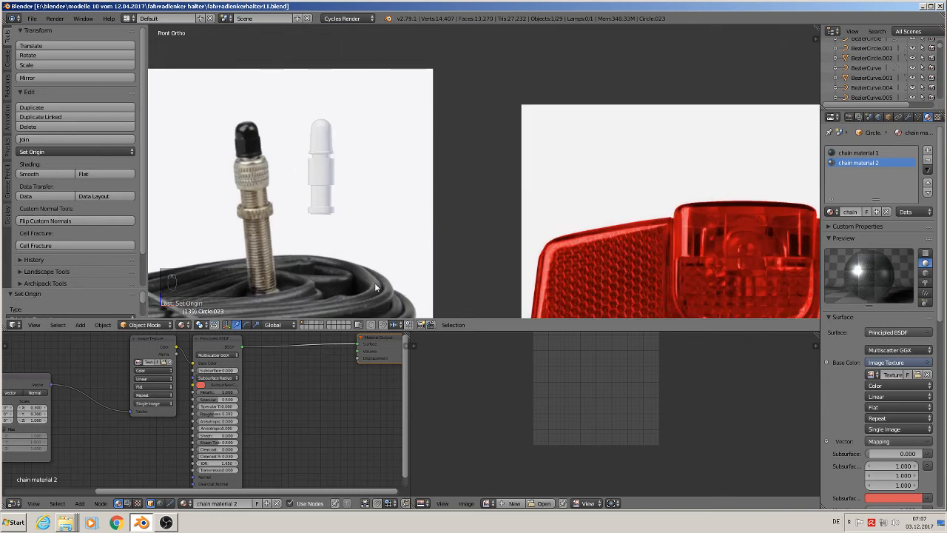
scroll(444, 219, "down", 4)
scroll(453, 227, "up", 3)
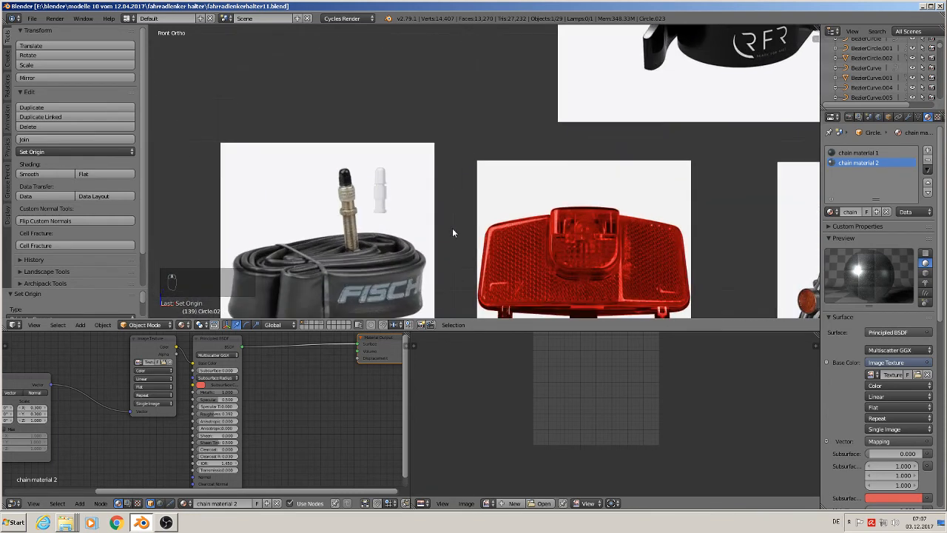
scroll(450, 232, "up", 1)
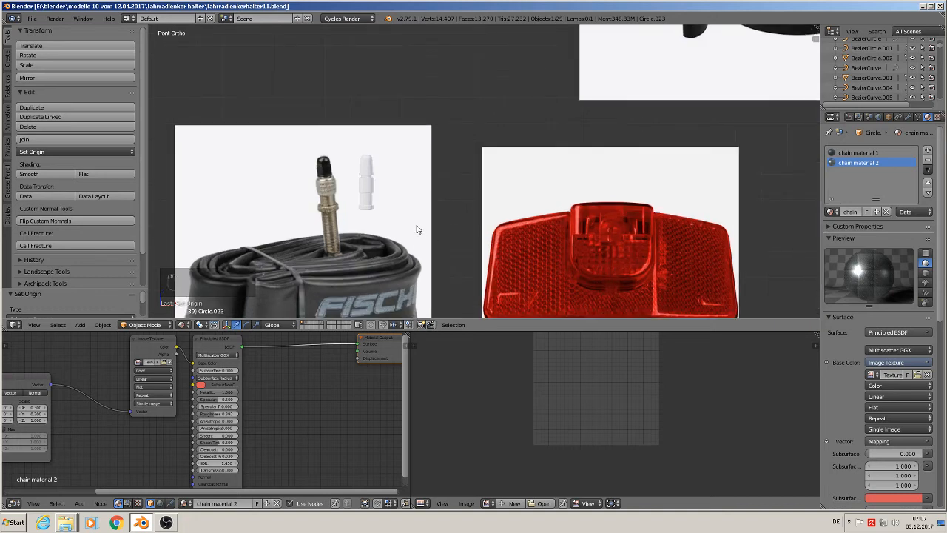
middle_click_drag(416, 229, 657, 143, "shift")
middle_click_drag(588, 148, 712, 144, "shift")
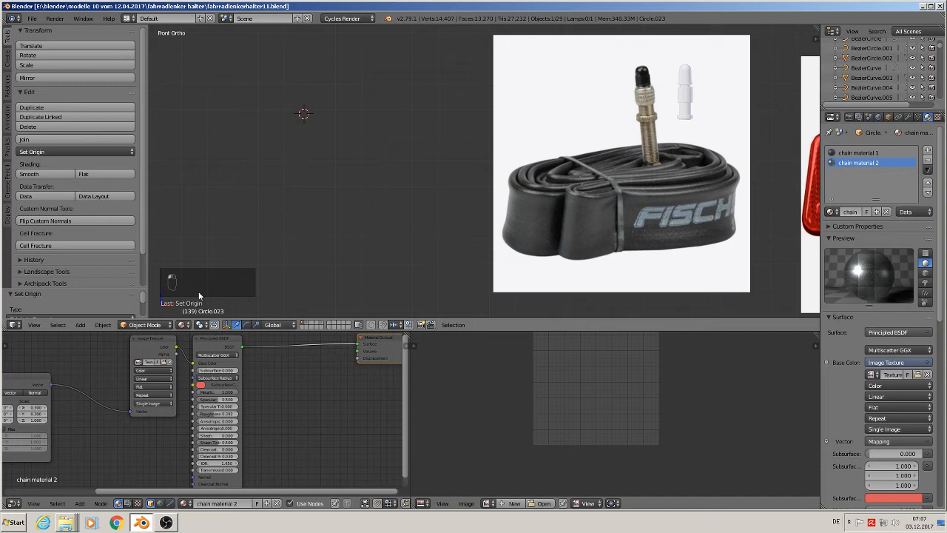
Step: Add a UV sphere at the 3D cursor beside the inner tube reference image
left_click(80, 326)
mouse_move(90, 315)
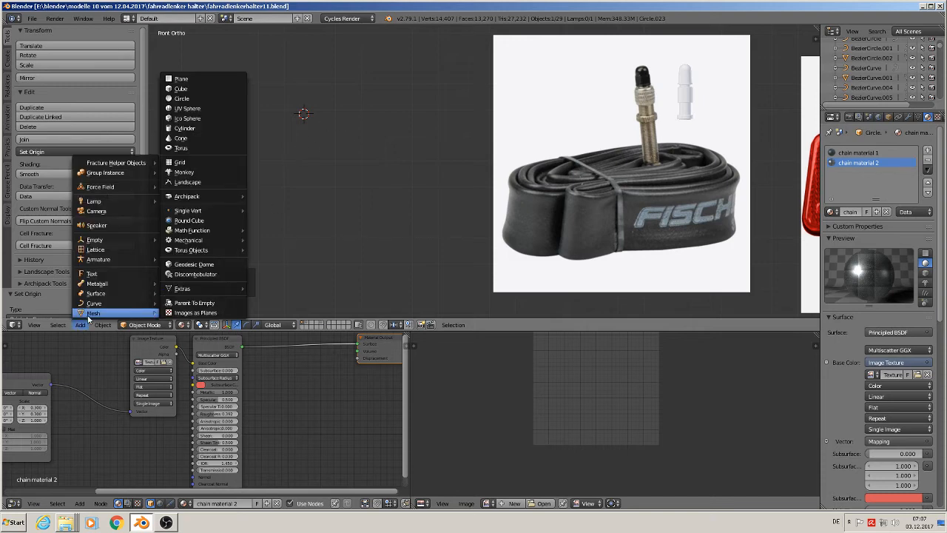
left_click(196, 109)
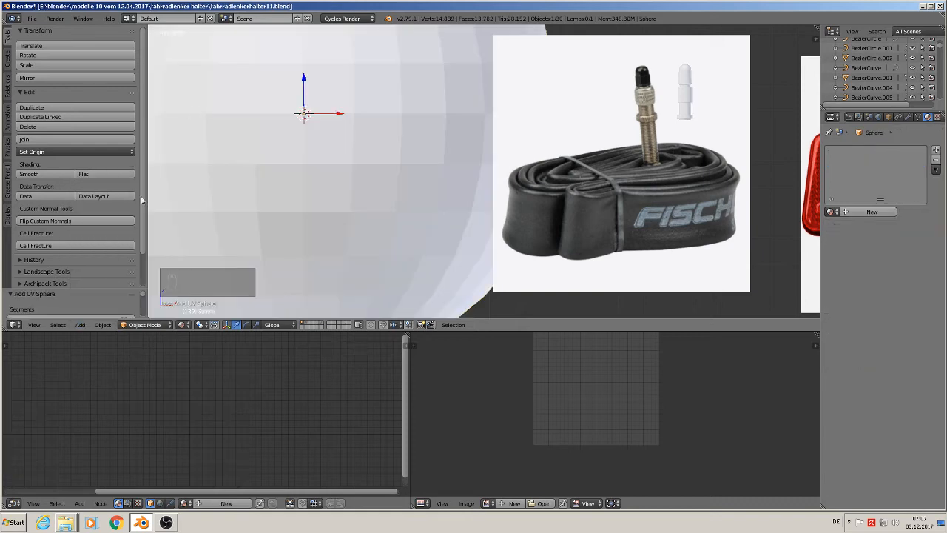
scroll(99, 292, "down", 3)
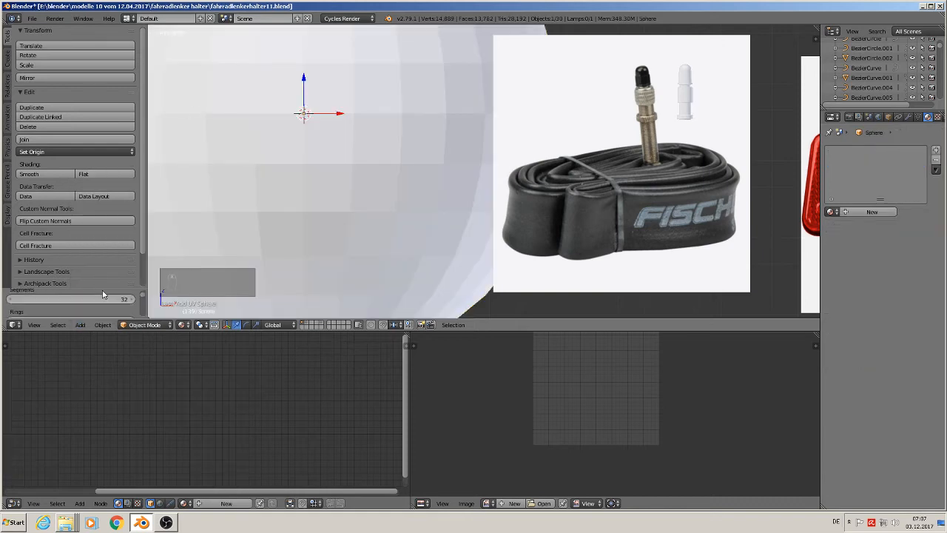
scroll(349, 173, "down", 5)
Step: Move the sphere's mesh by -0.717 along X in Edit Mode, leaving the object's origin in place
key("Tab")
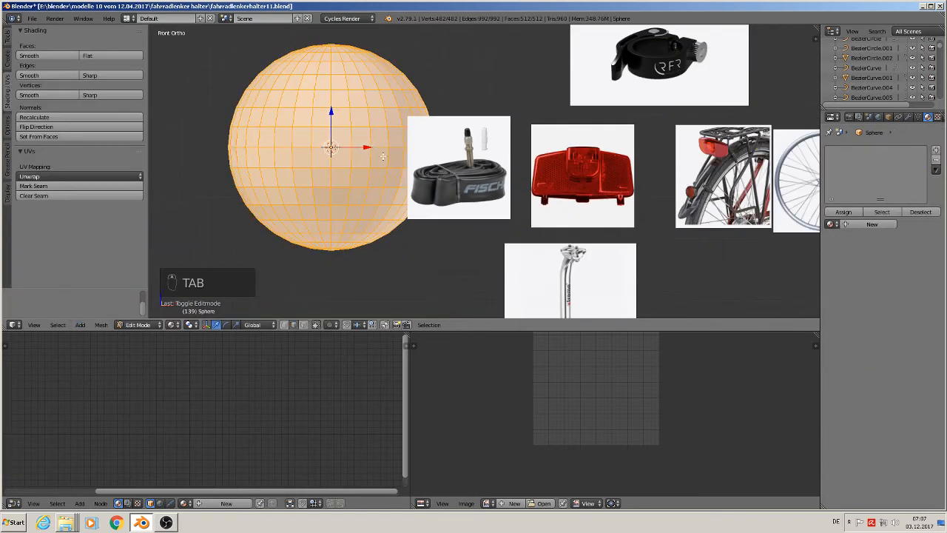
left_click_drag(367, 147, 296, 147)
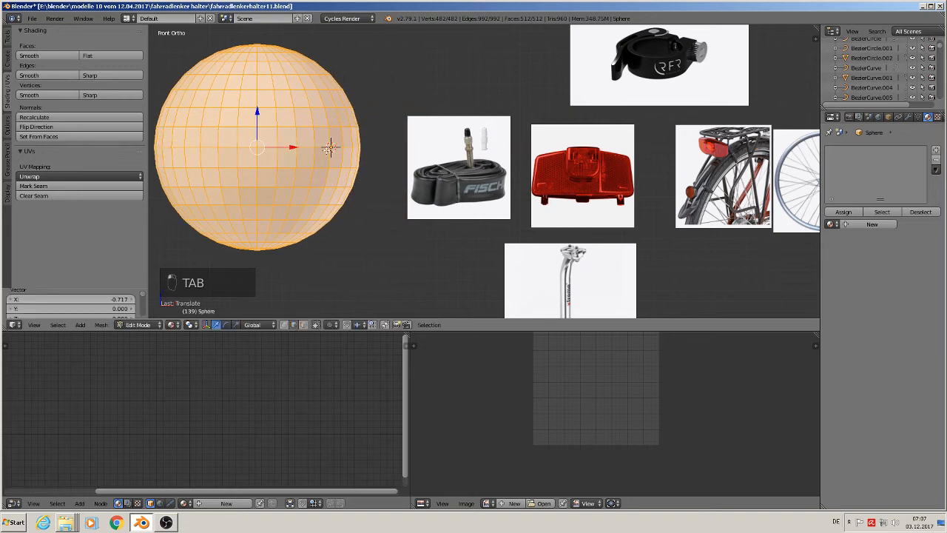
key("Tab")
middle_click_drag(389, 188, 502, 158, "shift")
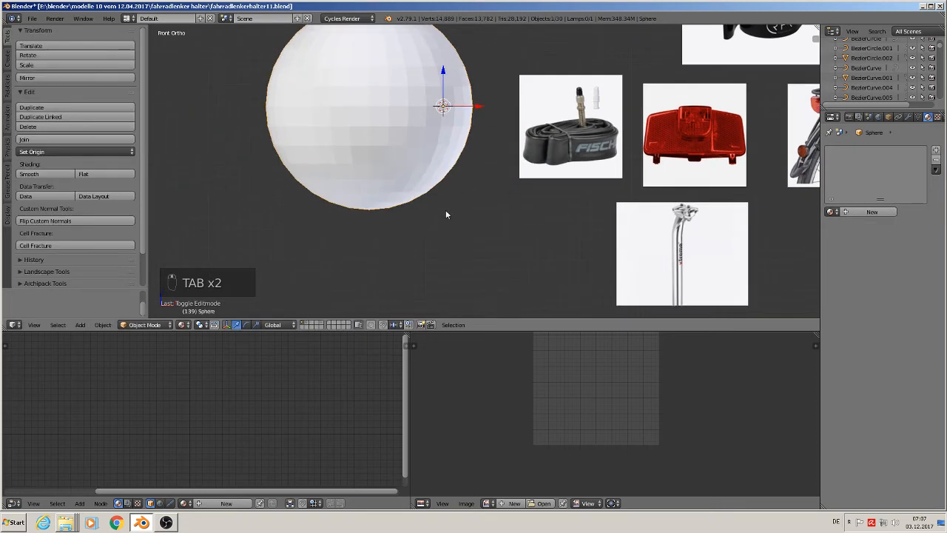
Step: Delete the vertices of the sphere's lower half below its equator in the front view
key("Tab")
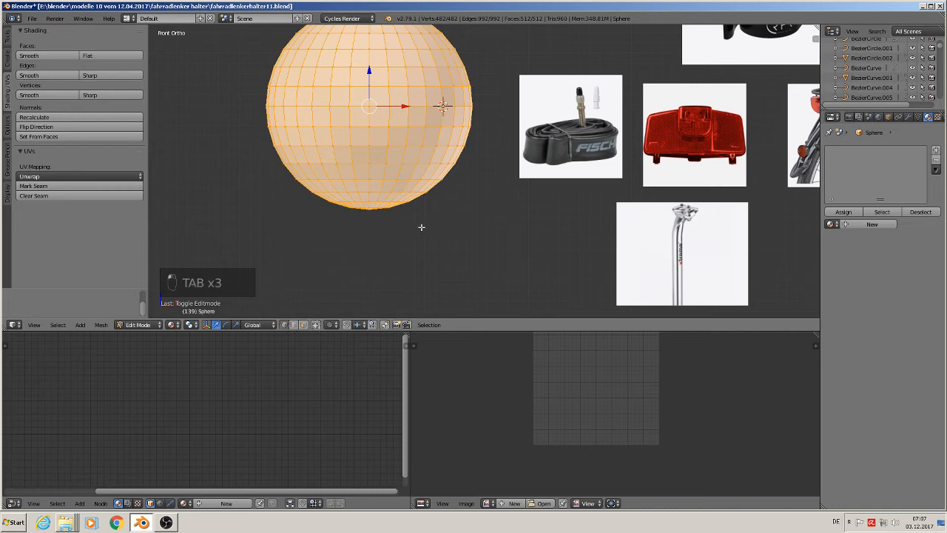
key("a")
key("b")
left_click_drag(500, 224, 232, 119)
key("x")
left_click(211, 37)
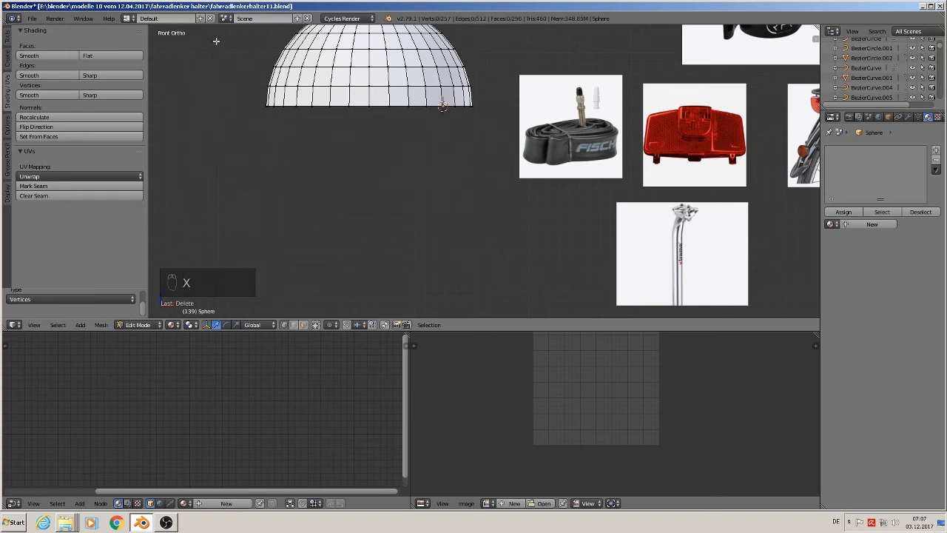
Step: Delete the back half of the dome's vertices in the top view, keeping the centre row
middle_click_drag(371, 124, 325, 240, "shift")
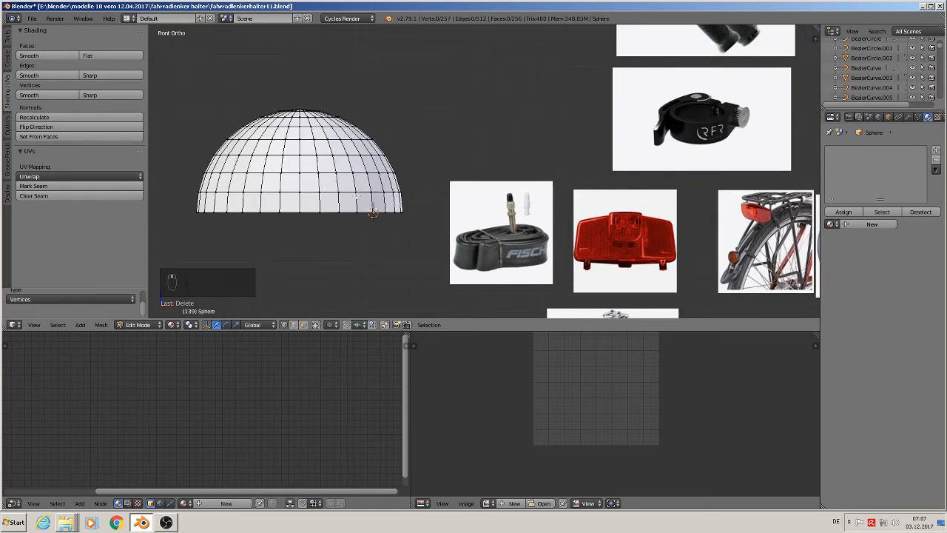
key("KP_7")
middle_click_drag(354, 94, 363, 180, "shift")
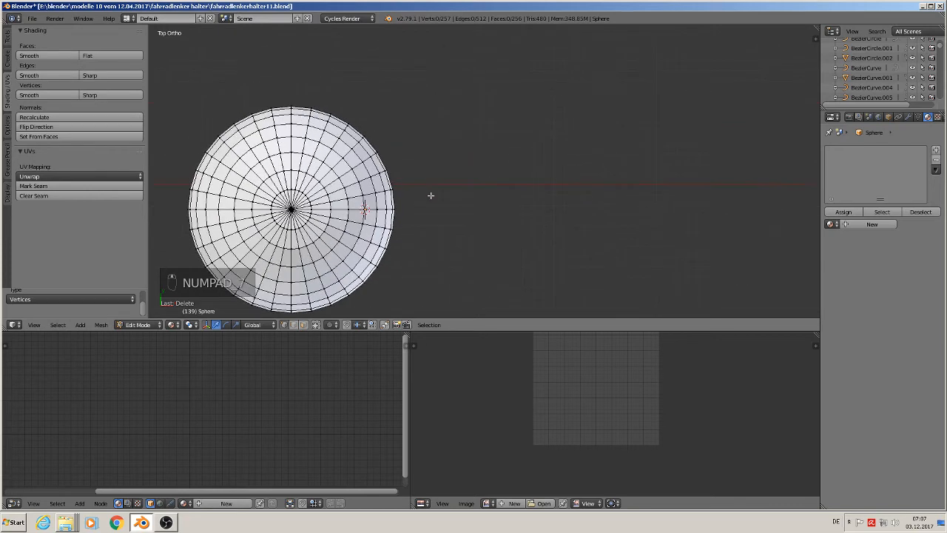
key("b")
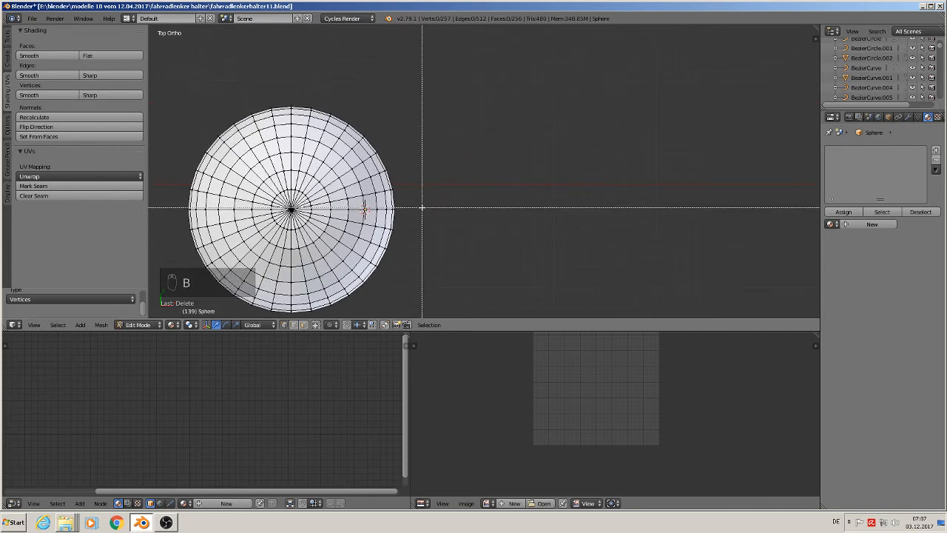
left_click_drag(423, 207, 98, 75)
key("x")
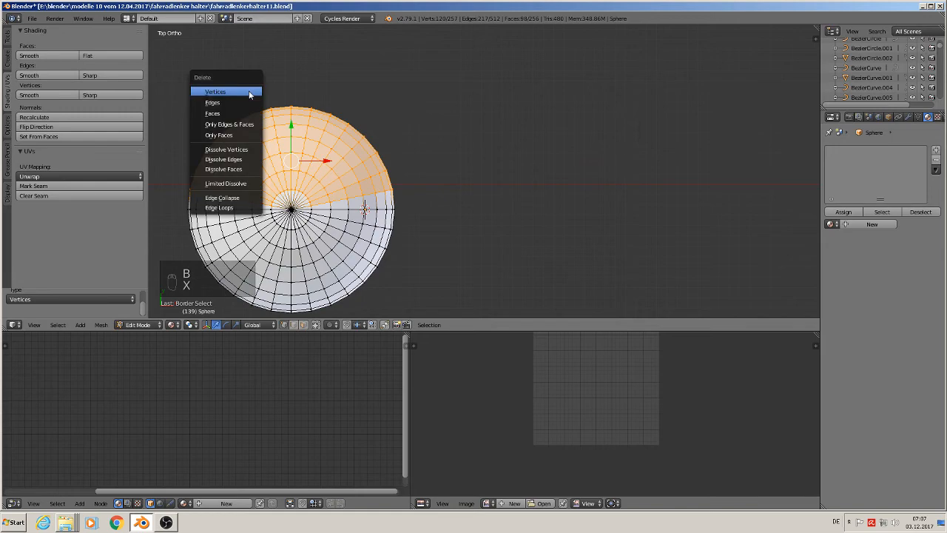
left_click(249, 90)
middle_click_drag(248, 90, 346, 89)
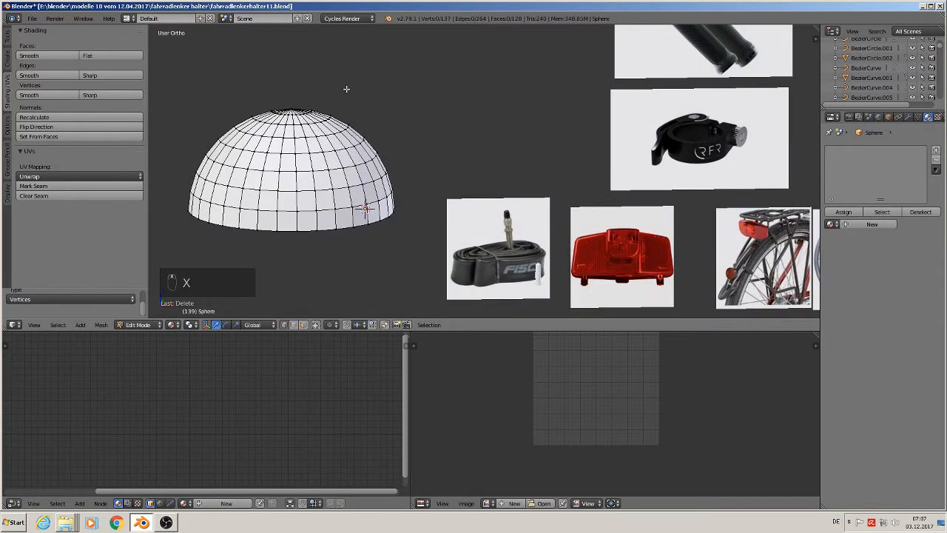
Step: Compare the valve cap in the reference image and scale the quarter-sphere object down by 0.189, followed by 0.140
key("KP_1")
scroll(382, 189, "up", 4)
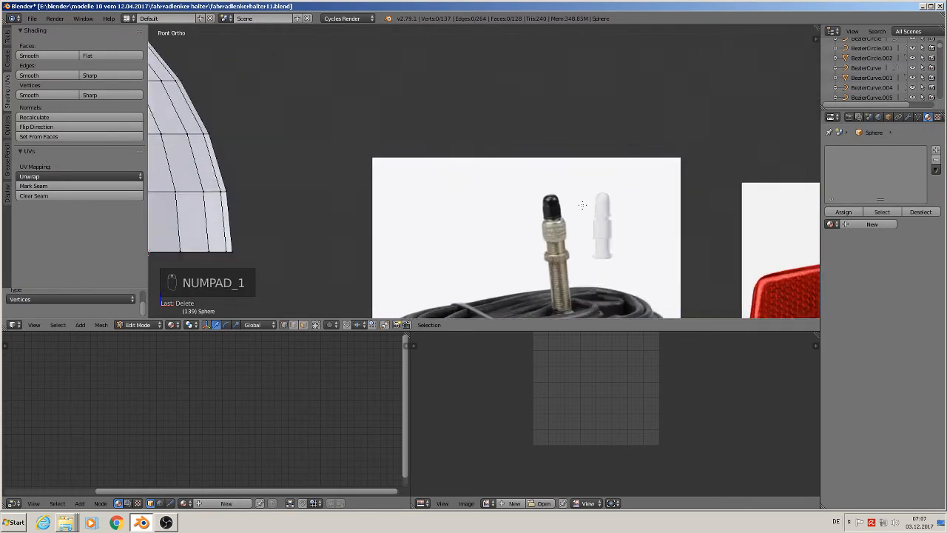
scroll(583, 205, "up", 3)
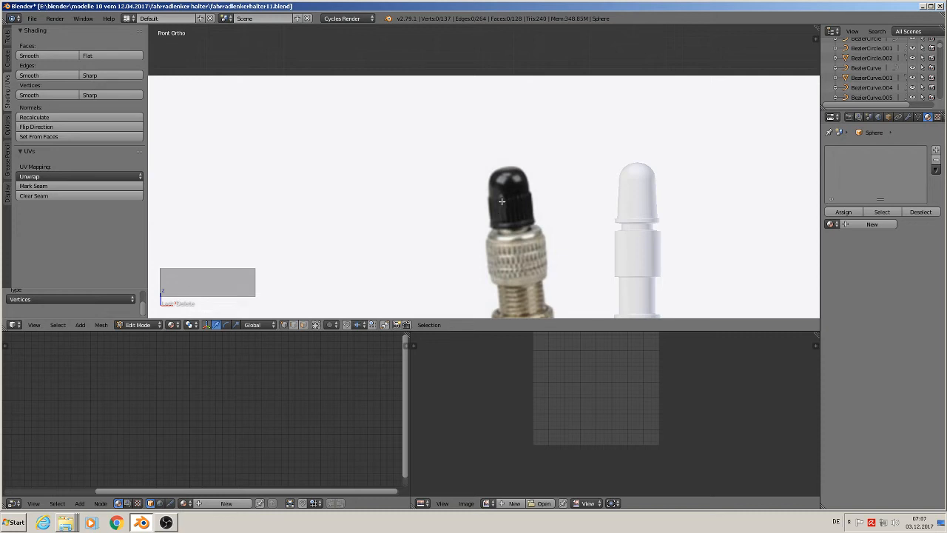
scroll(512, 202, "down", 8)
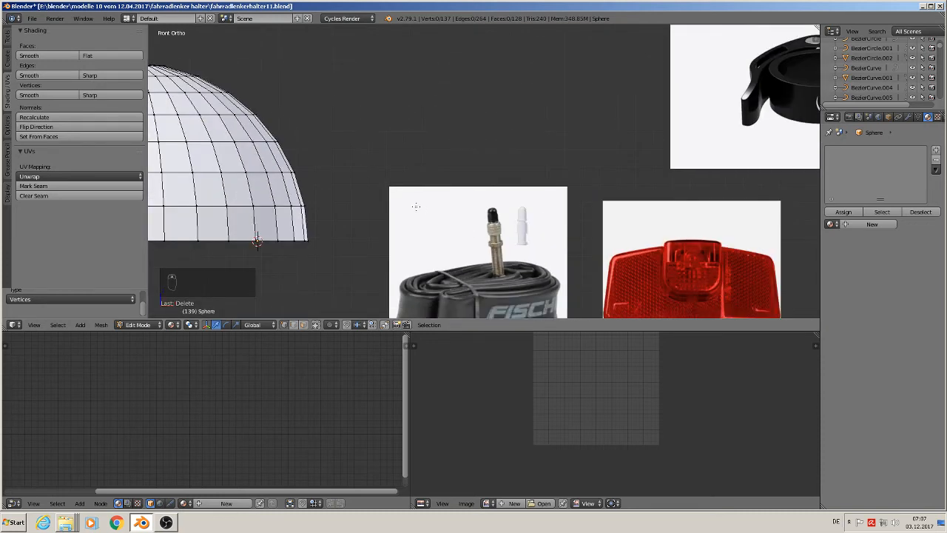
scroll(510, 89, "down", 10)
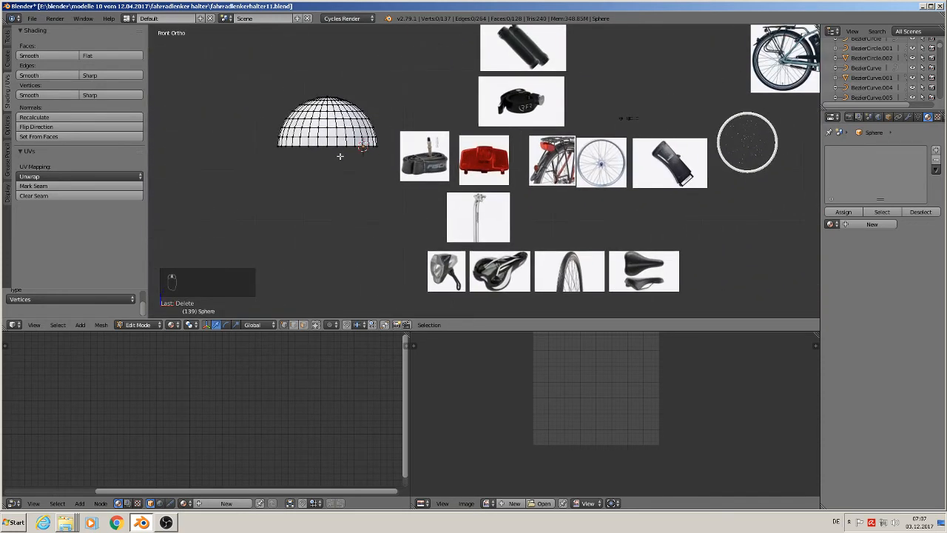
key("Tab")
key("s")
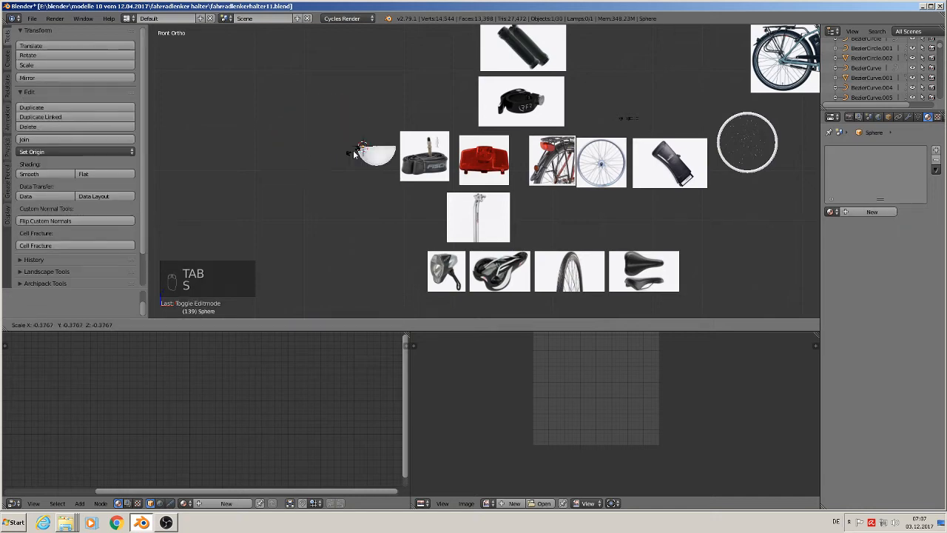
left_click(360, 154)
scroll(375, 145, "up", 6)
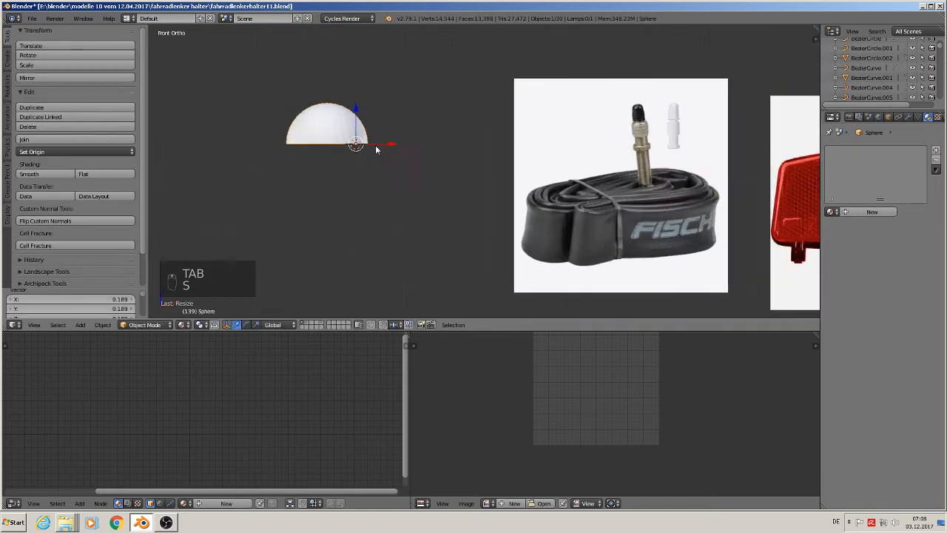
key("s")
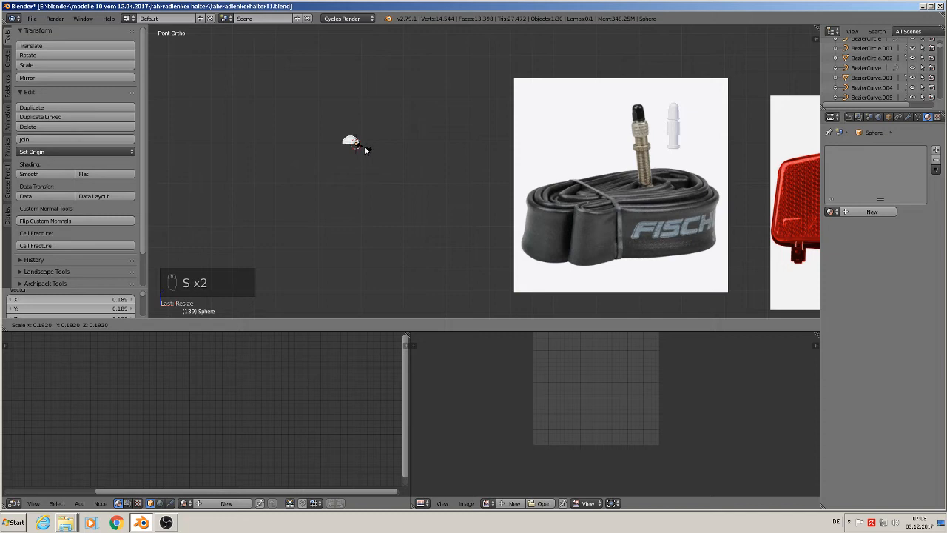
left_click(363, 150)
Step: Duplicate the entire quarter-sphere mesh in Edit Mode and move the copy straight down along Z
scroll(362, 152, "up", 6)
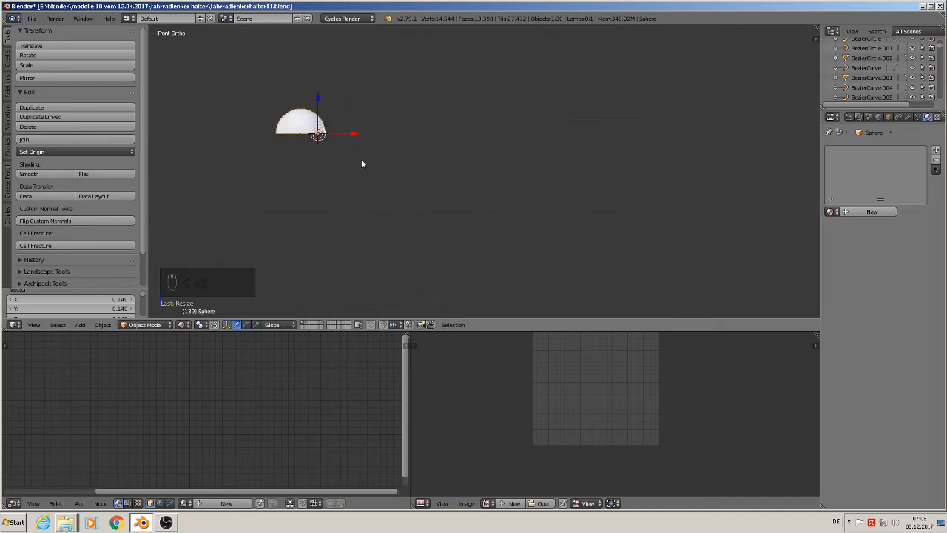
key("Tab")
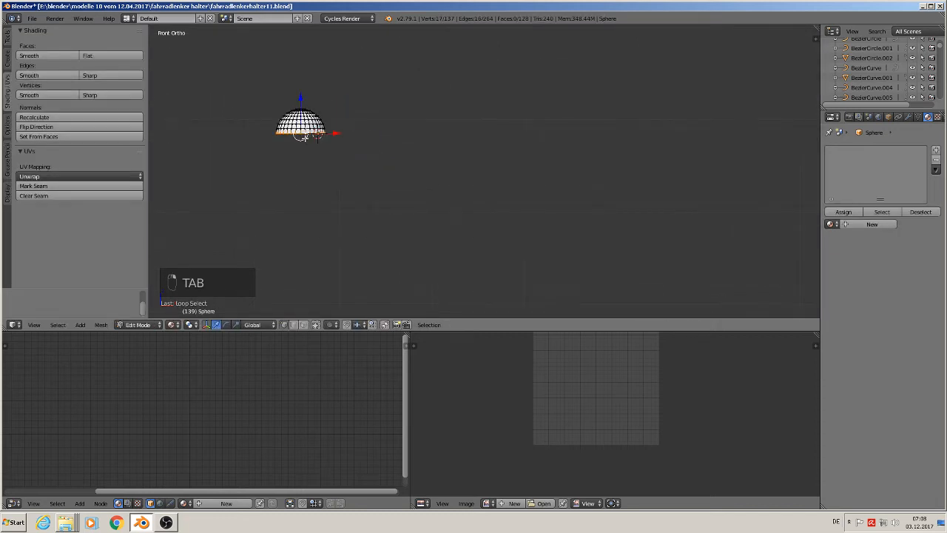
key("a")
key("a")
key("a")
key("a")
key("shift+d")
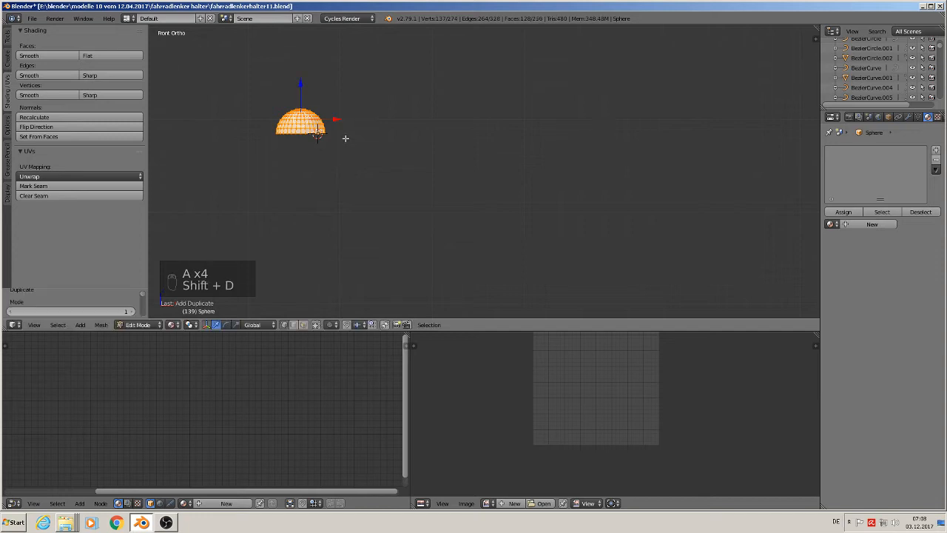
left_click_drag(298, 89, 291, 205)
left_click(291, 206)
middle_click_drag(412, 220, 433, 181, "shift")
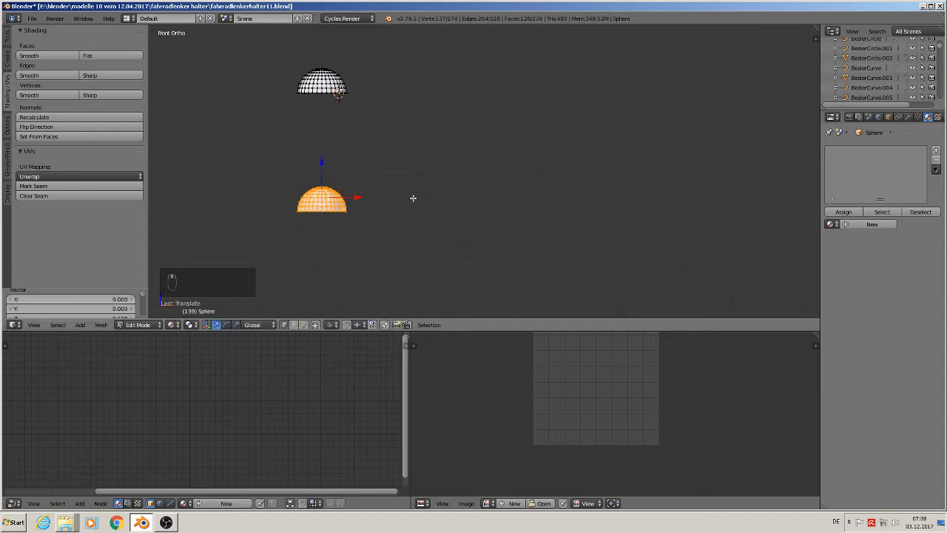
Step: Rotate the lower quarter-sphere copy 180° about the global Y axis
type("ry18")
type("0")
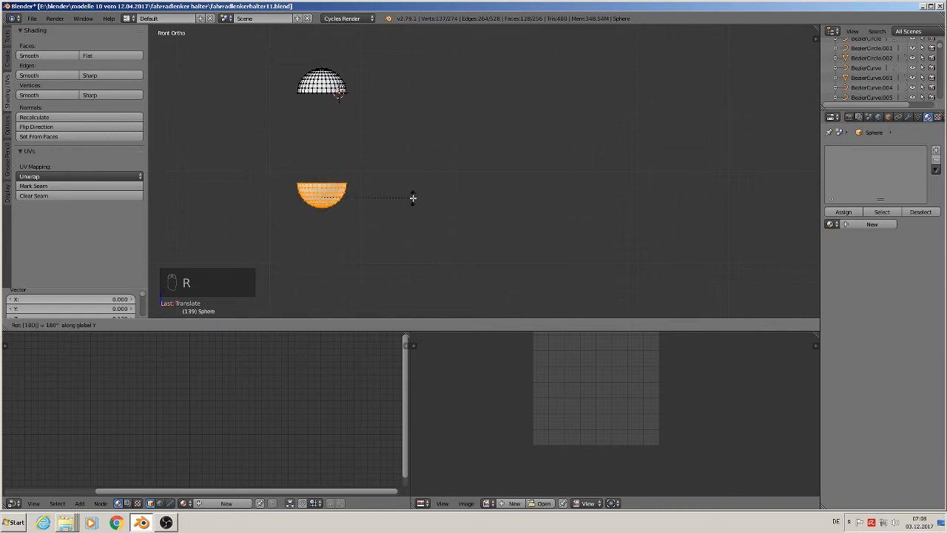
key("Return")
Step: Join the facing open edge loops of the two quarter-sphere halves with Bridge Edge Loops and return to Object Mode
right_click(322, 184, "alt")
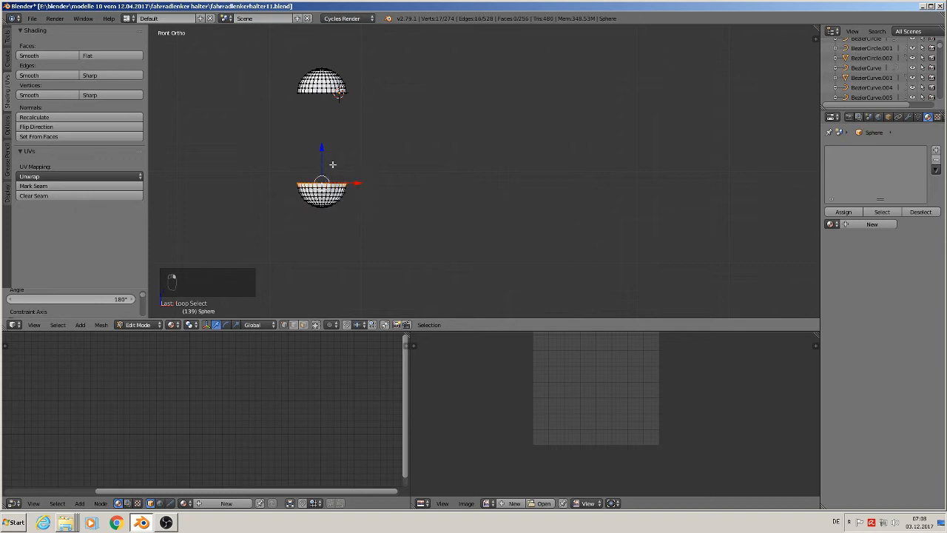
right_click(324, 94, "alt+shift")
key("space")
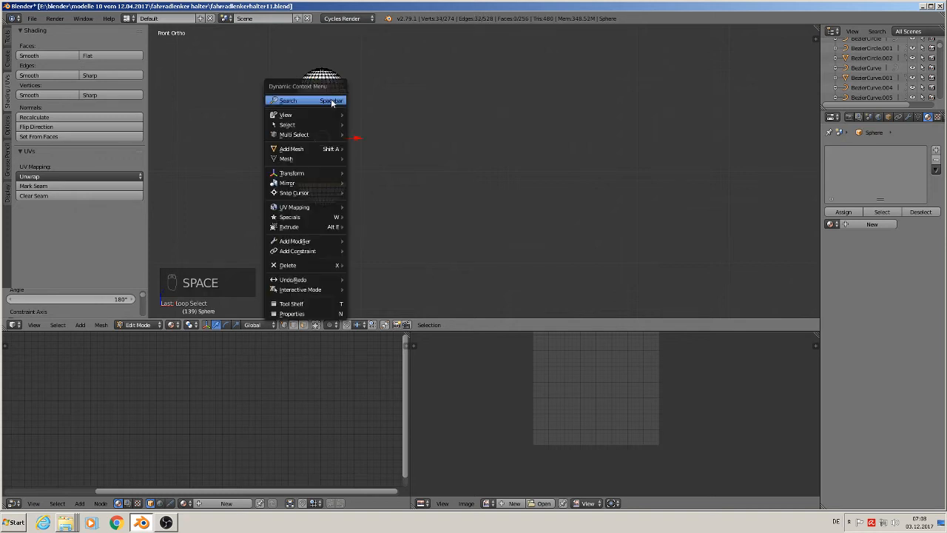
left_click(332, 99)
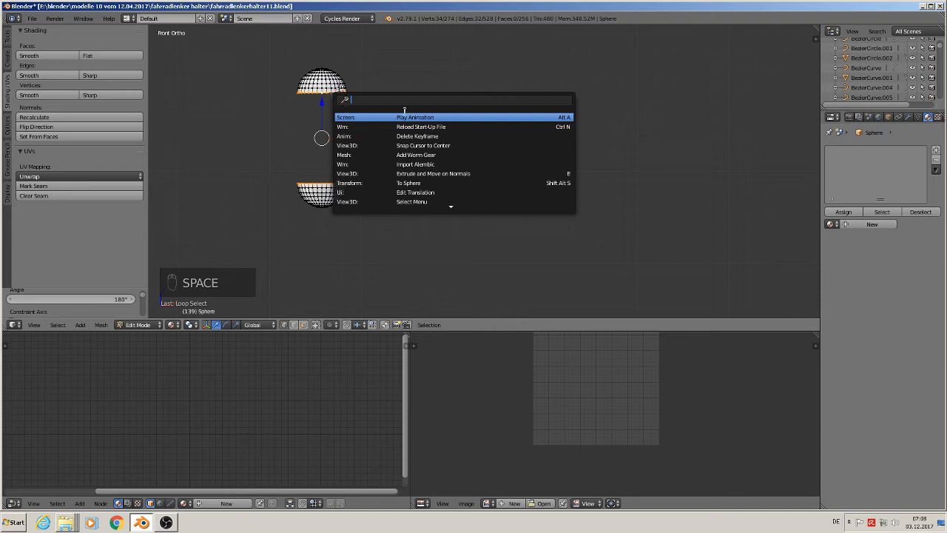
type("bri")
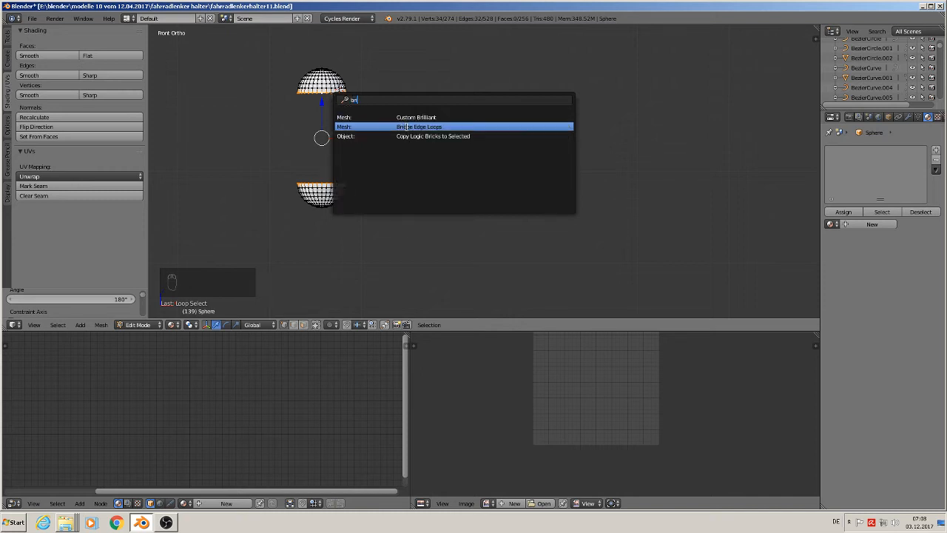
left_click(405, 126)
key("Tab")
Step: Examine the ridges on the valve cap and knurled nut in the reference image beside the modelled valve
scroll(361, 133, "down", 3)
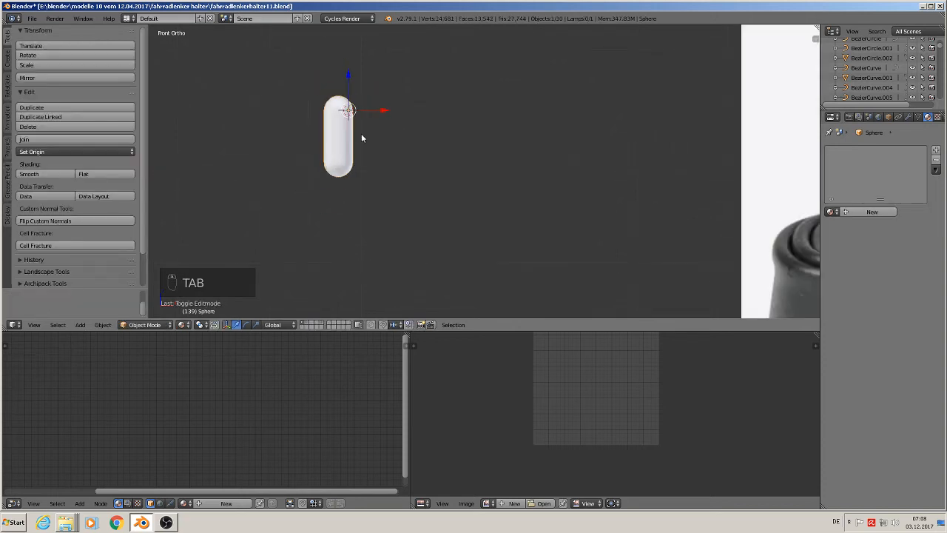
scroll(401, 157, "down", 3)
scroll(467, 181, "up", 10)
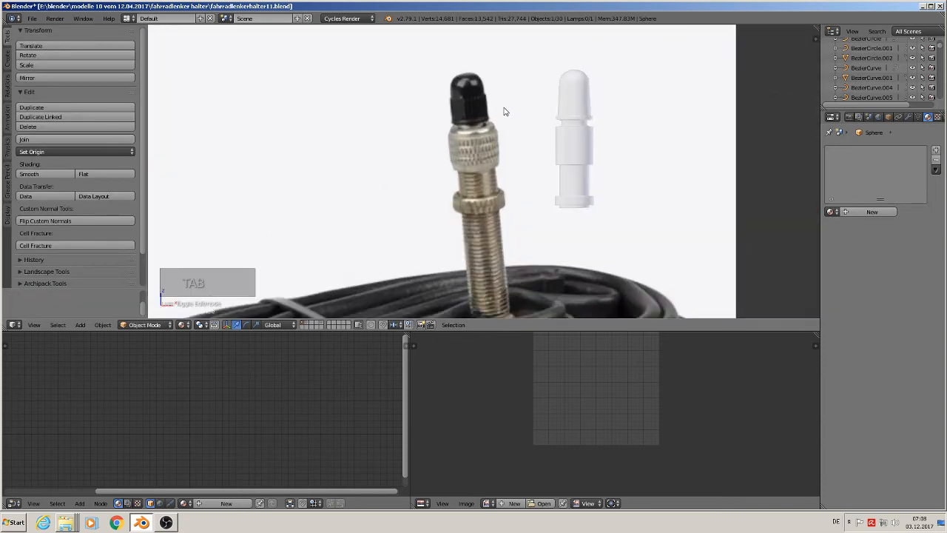
scroll(437, 190, "down", 4)
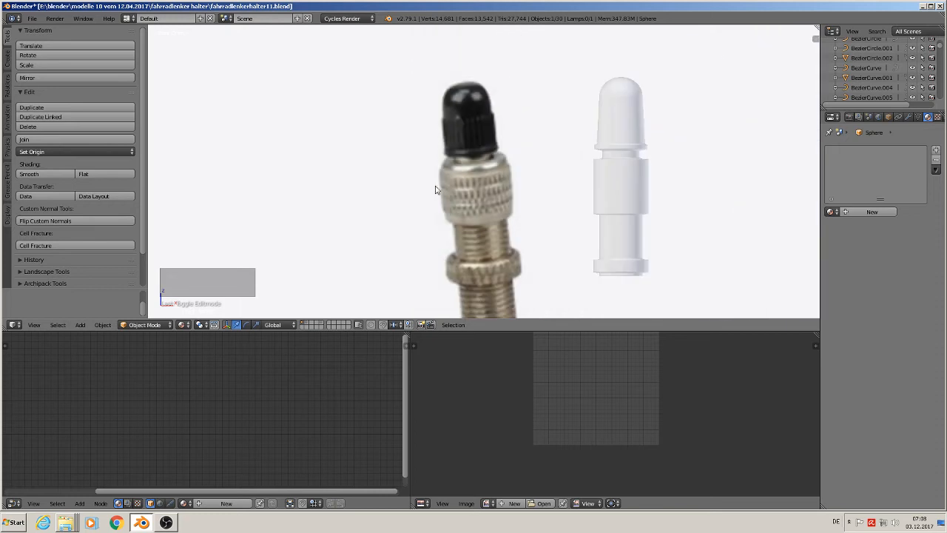
scroll(436, 177, "down", 3)
middle_click_drag(347, 191, 702, 80, "shift")
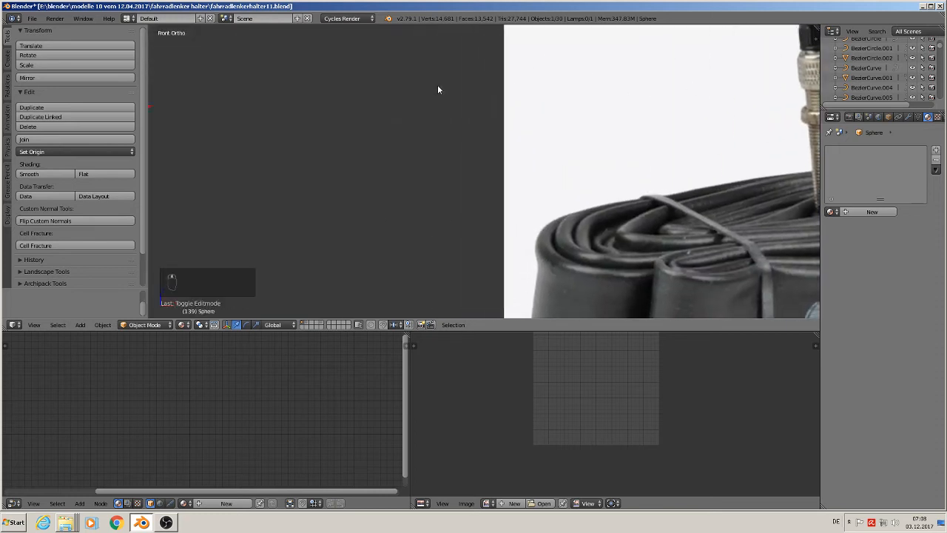
middle_click_drag(443, 84, 724, 78, "shift")
scroll(543, 111, "down", 1)
scroll(418, 130, "up", 2)
Step: Lengthen the capsule by moving the vertices of its lower rounded end straight down along Z in Edit Mode
key("Tab")
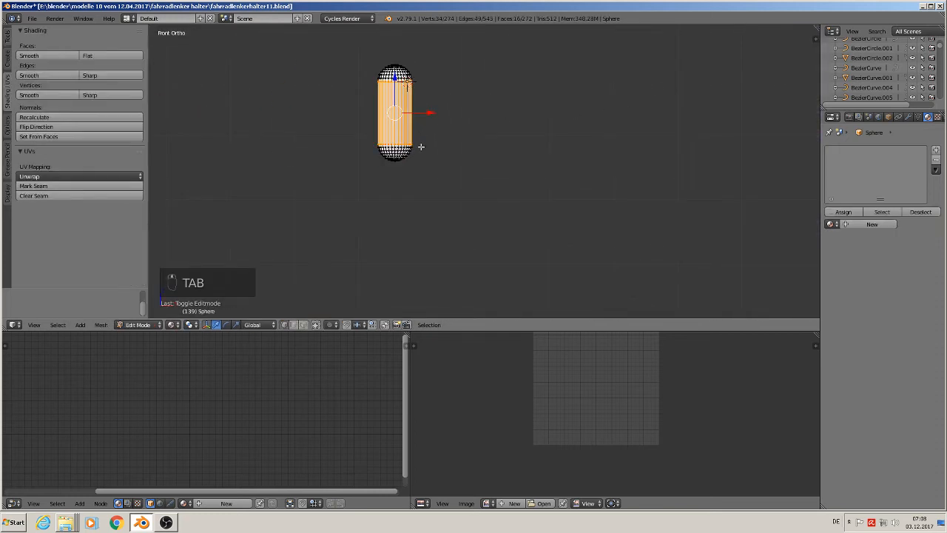
key("a")
key("b")
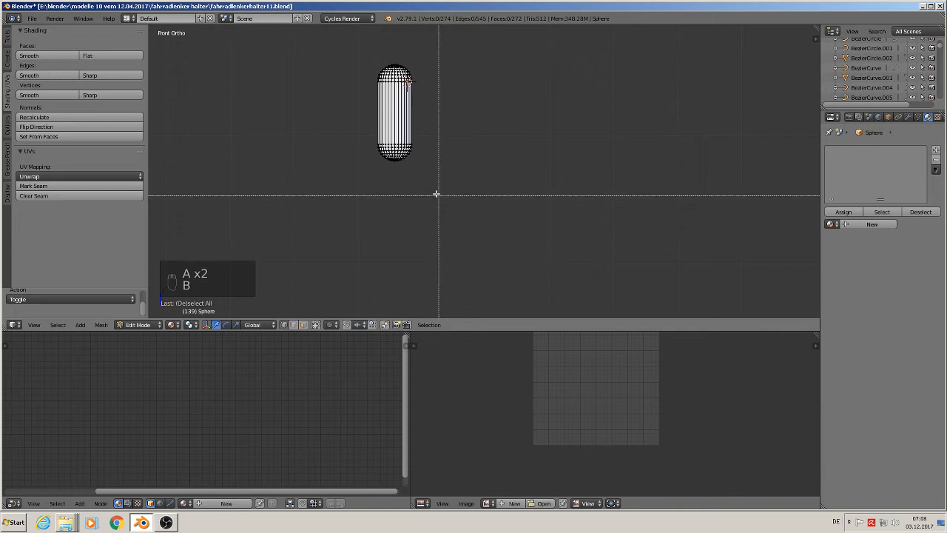
left_click_drag(436, 192, 381, 238)
scroll(415, 195, "down", 3)
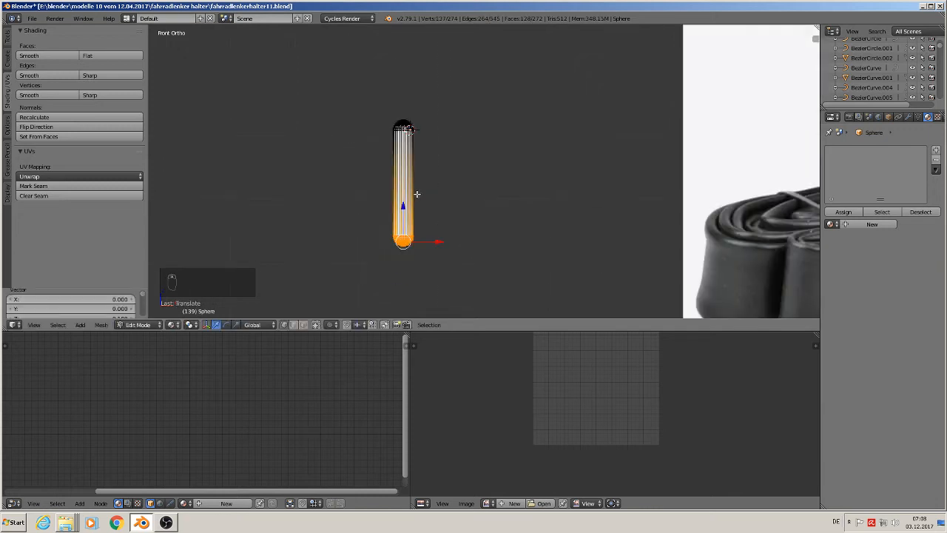
key("Tab")
Step: Move the capsule object away from the reference image along X by -0.644, followed by -0.402
scroll(465, 189, "down", 2)
middle_click_drag(469, 197, 352, 177, "shift")
left_click_drag(353, 131, 192, 131)
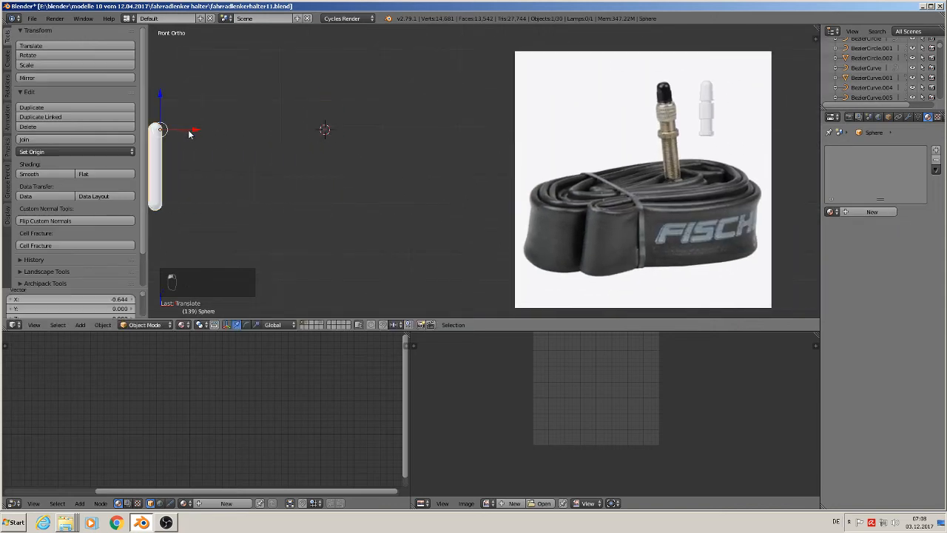
middle_click_drag(234, 147, 528, 114, "shift")
left_click_drag(481, 101, 377, 108)
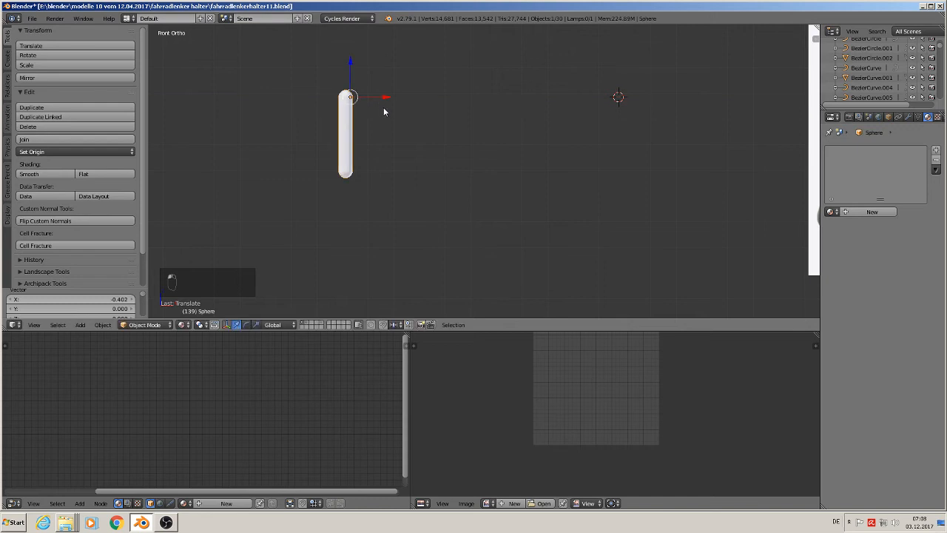
Step: Duplicate the capsule object and move the copy 0.238 along X towards the reference image
key("shift+d")
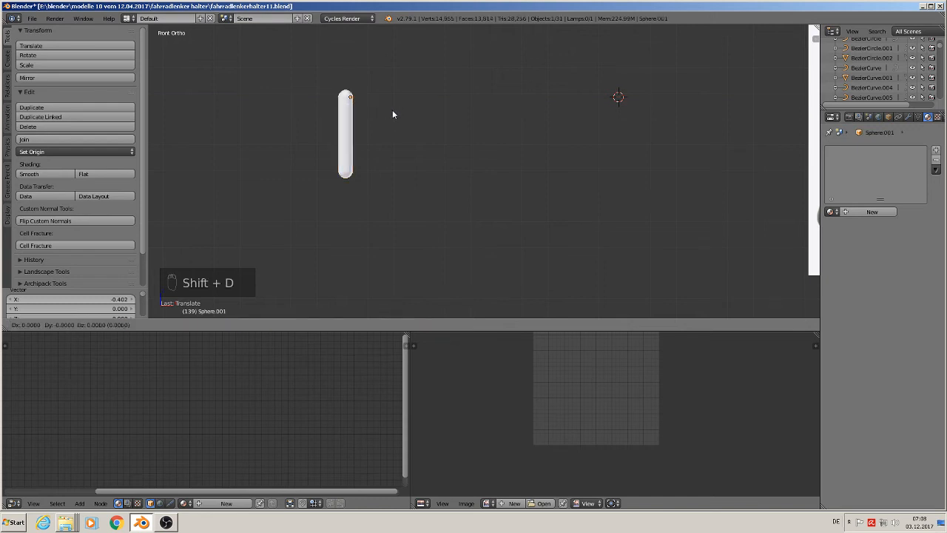
right_click(393, 109)
left_click_drag(385, 97, 446, 97)
middle_click_drag(756, 139, 538, 191, "shift")
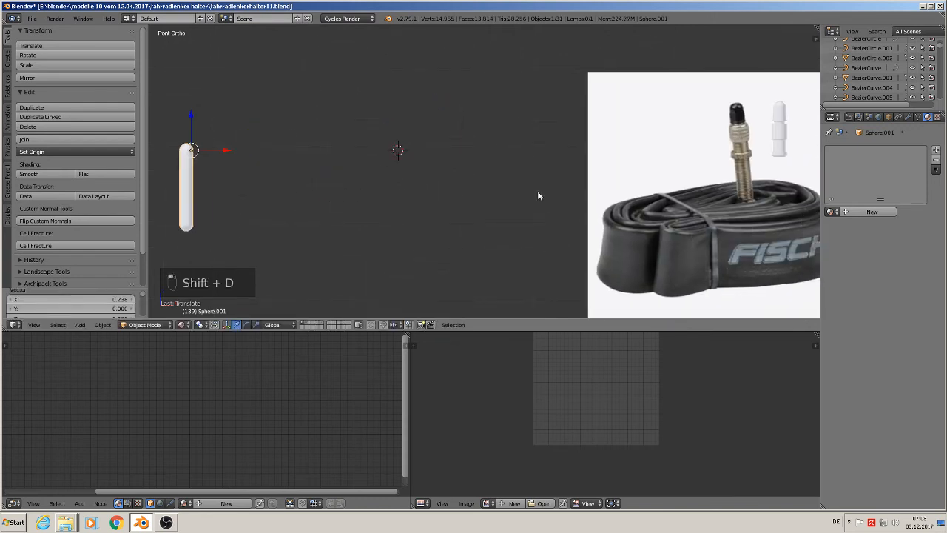
Step: Save the current blend file
scroll(679, 161, "up", 3)
left_click(34, 19)
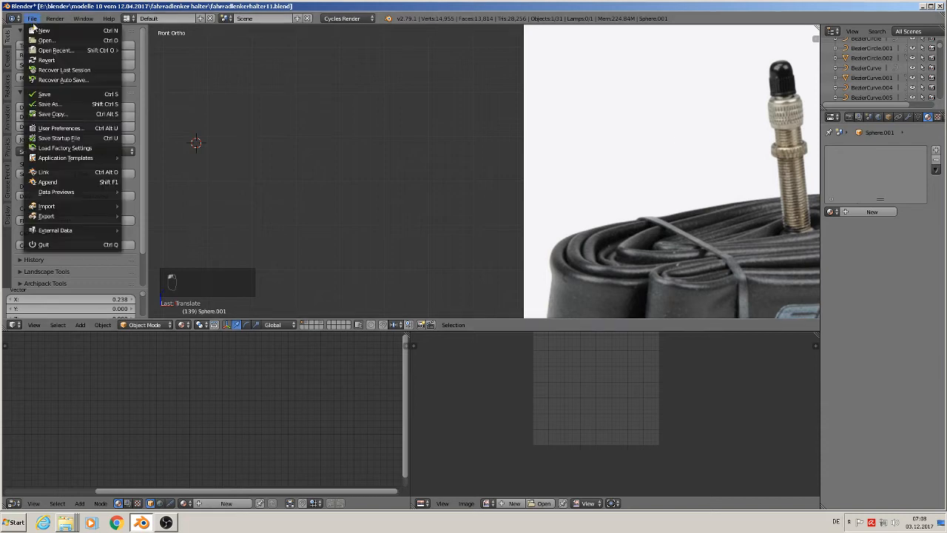
left_click(33, 95)
Step: Add an Array modifier to the duplicated capsule with a fixed count of 28 and a relative X offset of 2.1
scroll(348, 157, "up", 5)
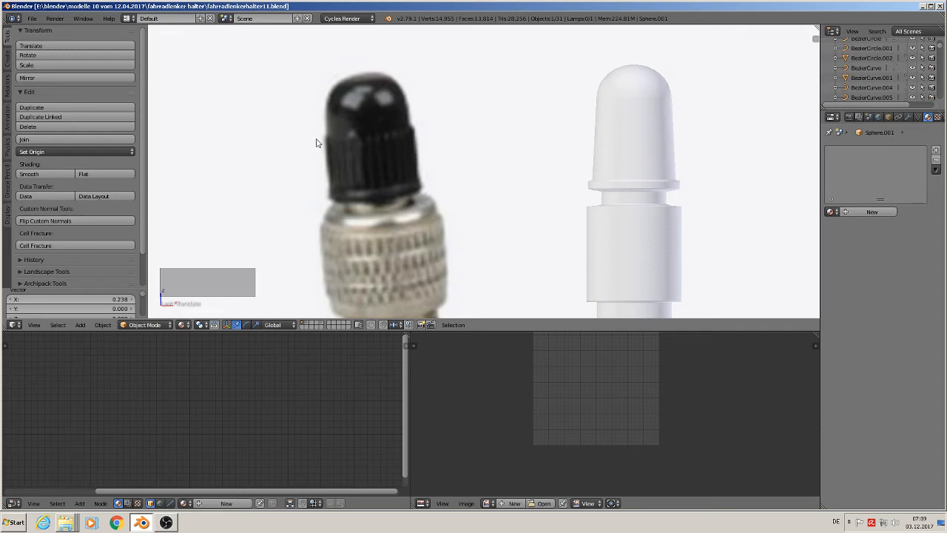
scroll(416, 233, "down", 10)
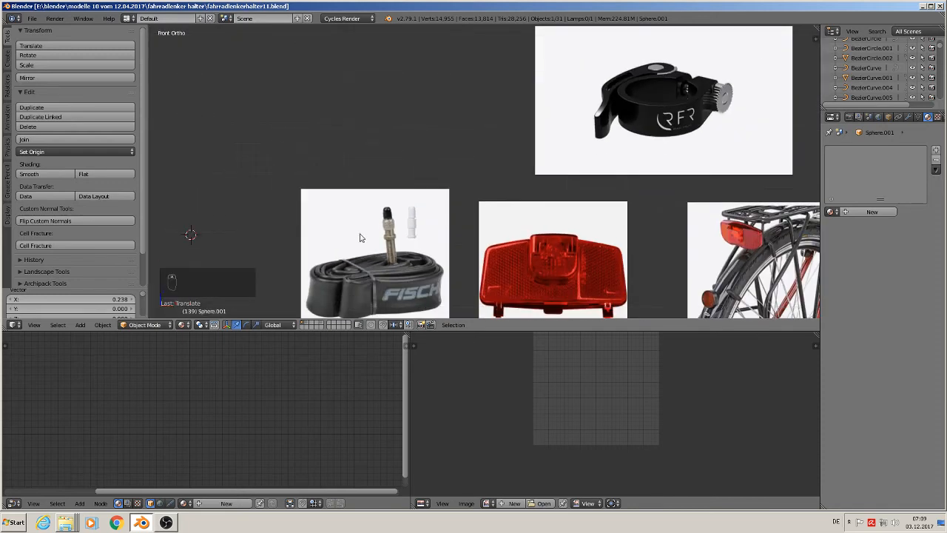
scroll(422, 169, "up", 4)
scroll(372, 178, "down", 4)
scroll(373, 177, "up", 5)
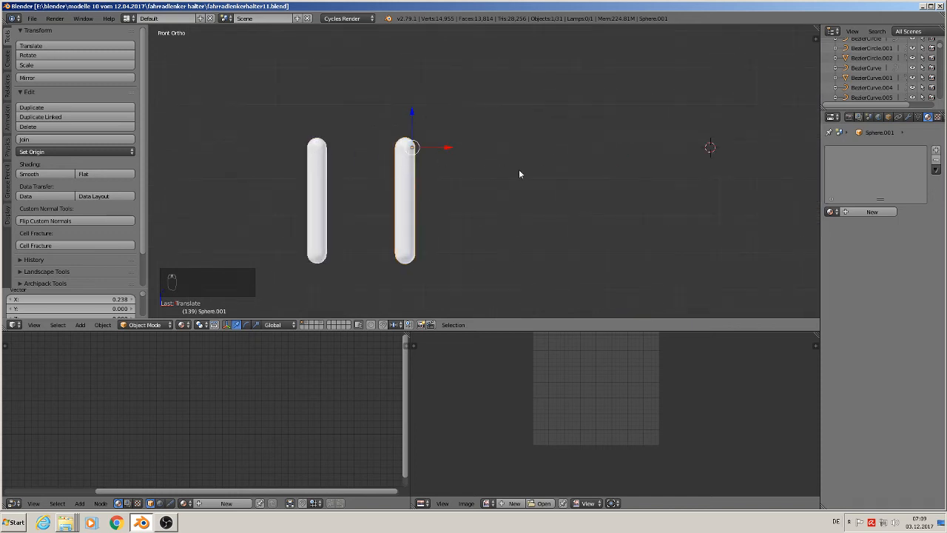
left_click(909, 117)
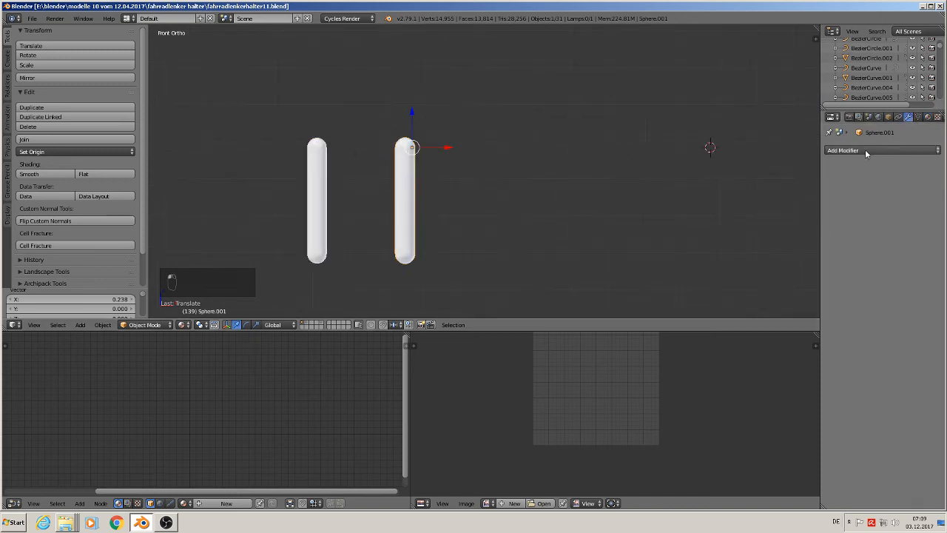
left_click(865, 150)
left_click(749, 173)
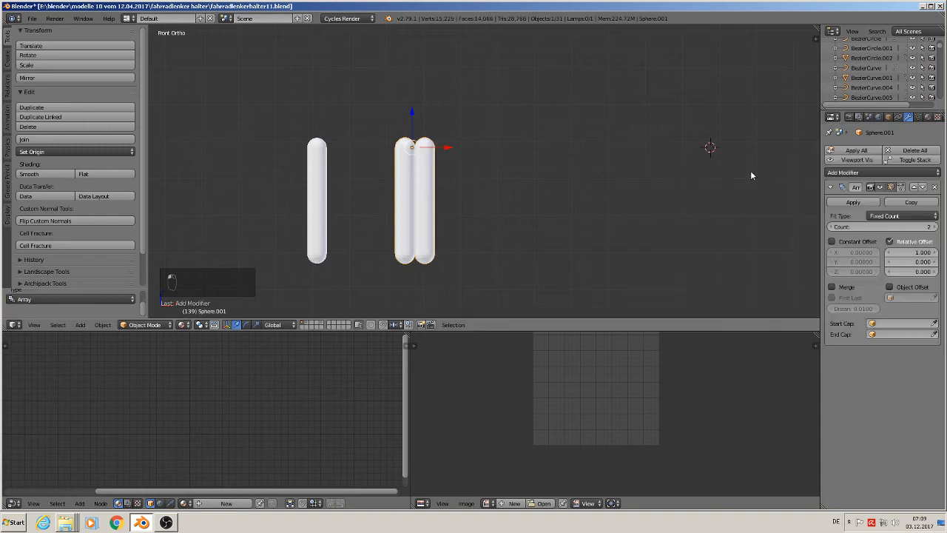
left_click(878, 226)
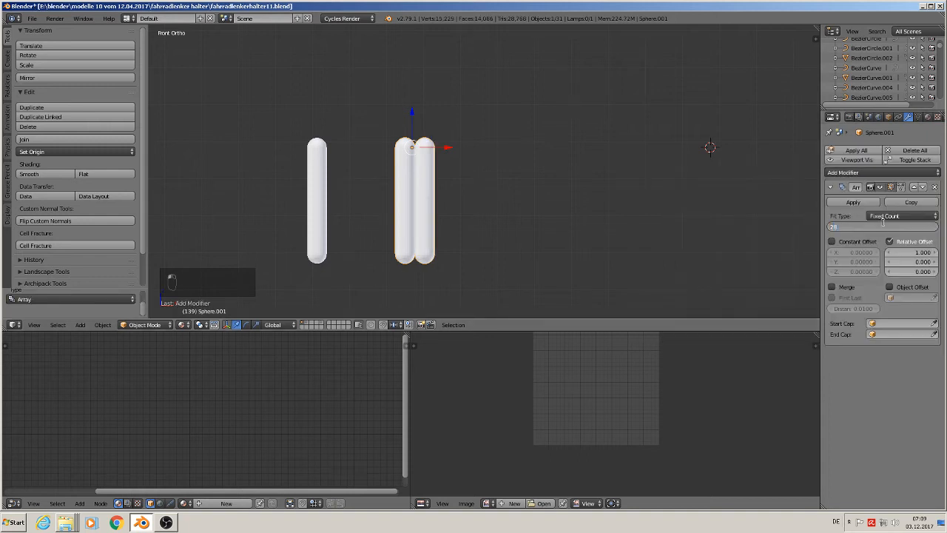
key("Return")
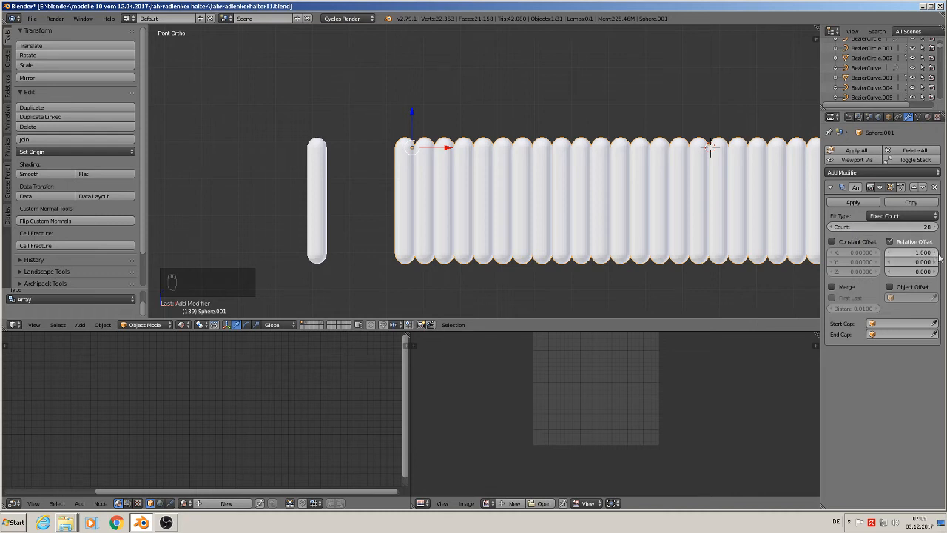
left_click_drag(938, 254, 937, 254)
Step: Shift the capsule row about -1.821 along X and raise it along Z above the single capsule
scroll(708, 237, "down", 2)
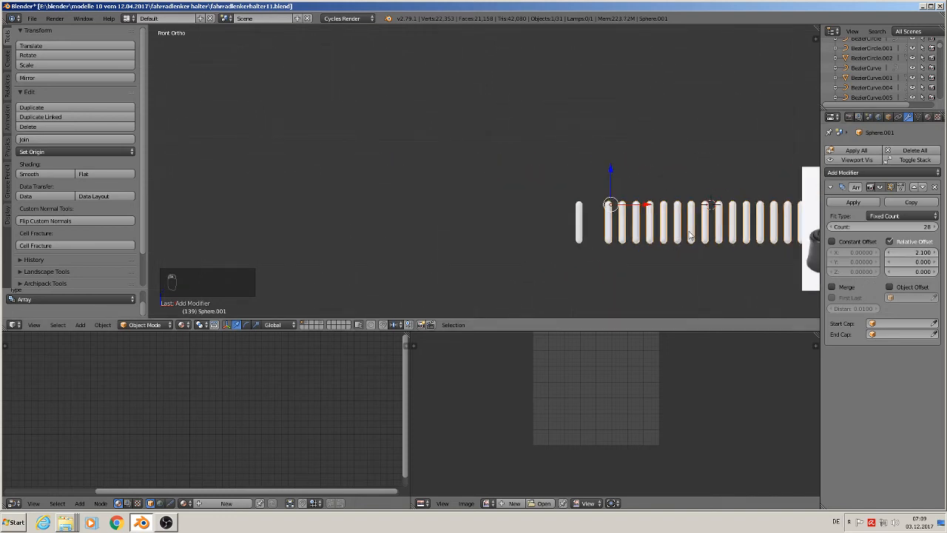
key("g")
key("x")
left_click(324, 211)
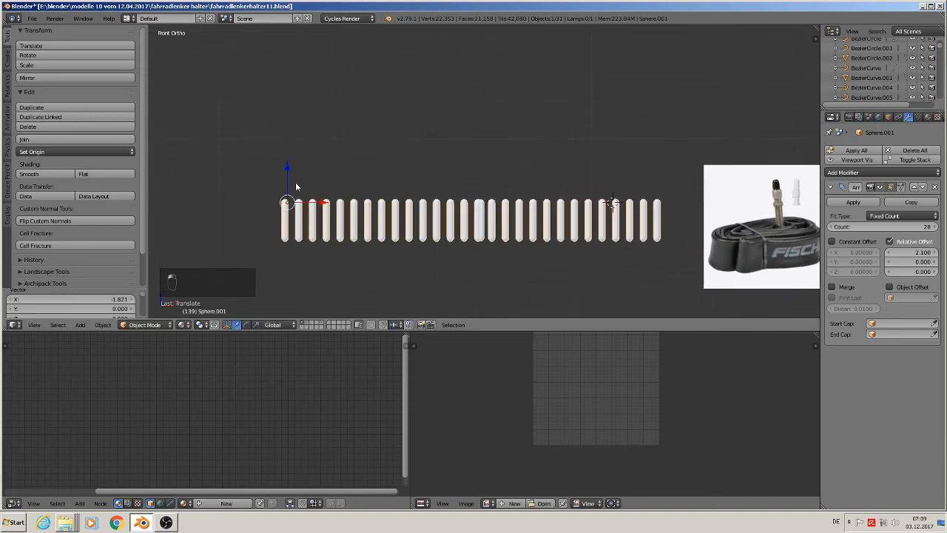
left_click_drag(287, 164, 304, 64)
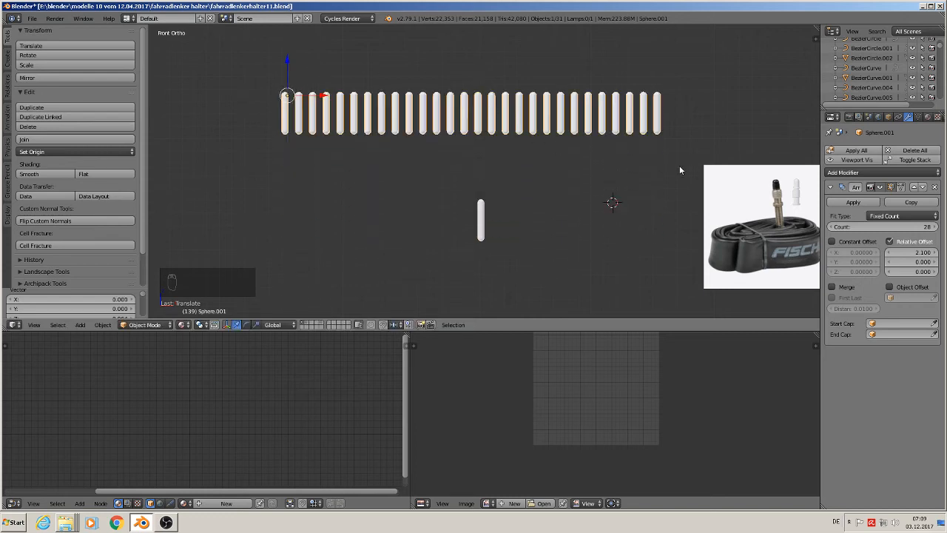
Step: Apply the Array modifier on the capsule row and apply the row's rotation and scale
left_click(853, 202)
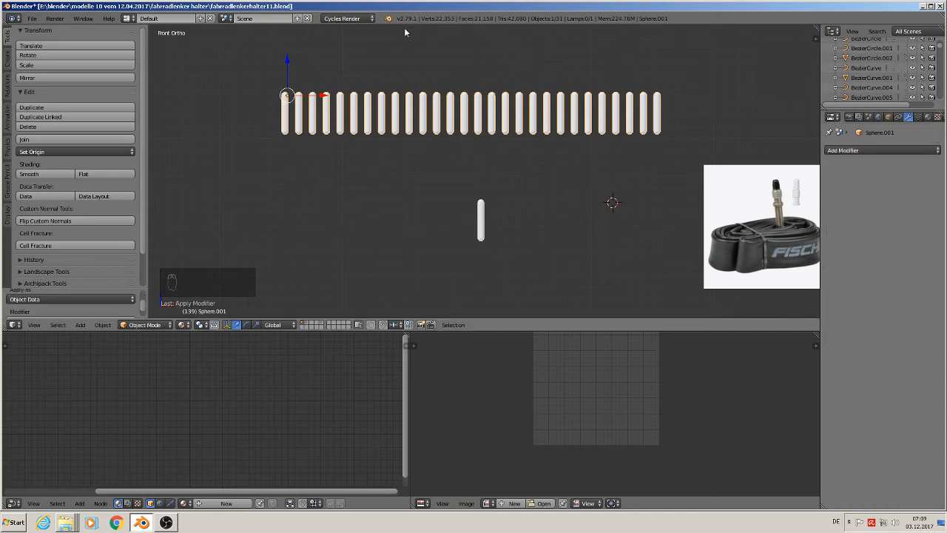
left_click(102, 325)
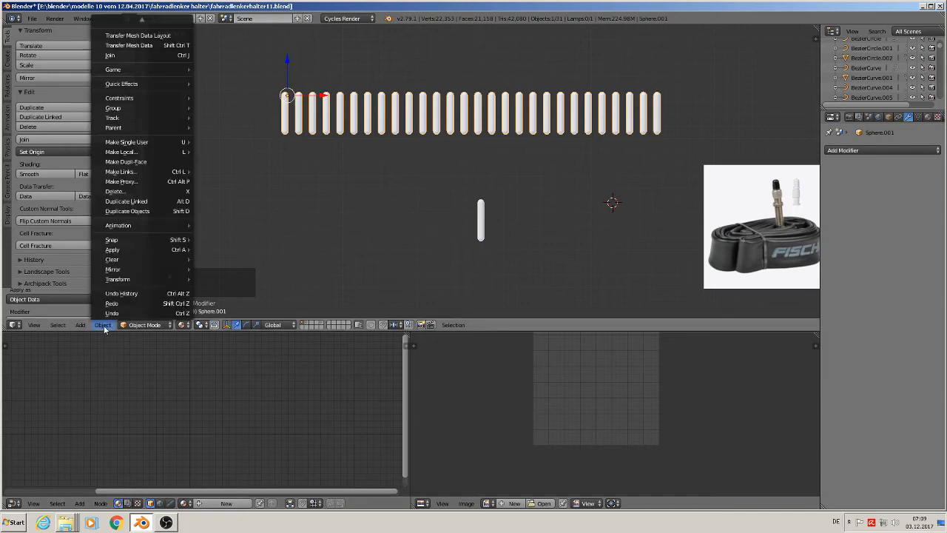
mouse_move(119, 250)
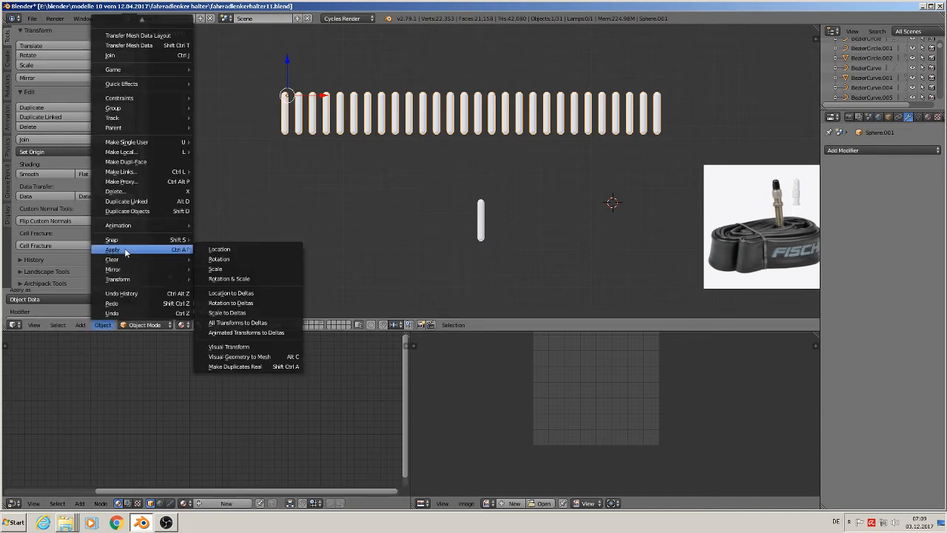
left_click(241, 279)
Step: Set the capsule row's origin to its geometry and move the row further up along Z
left_click(32, 152)
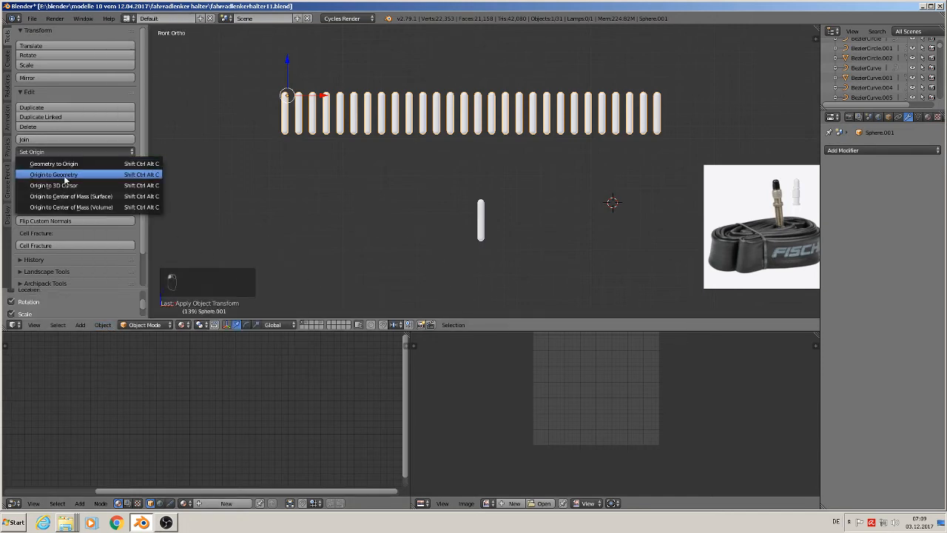
left_click(67, 178)
scroll(567, 135, "down", 3)
middle_click_drag(558, 139, 373, 140, "shift")
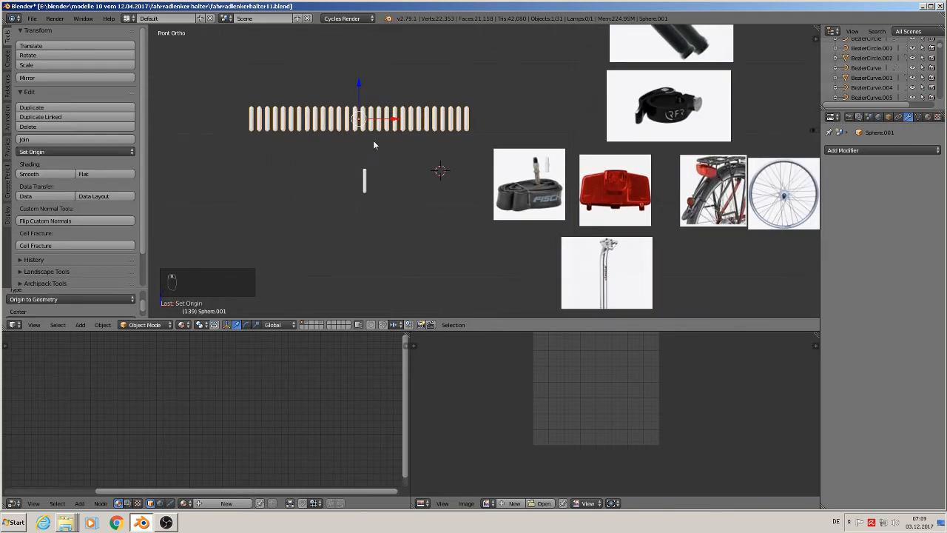
scroll(382, 145, "up", 1)
scroll(382, 151, "down", 4)
left_click_drag(367, 92, 370, 45)
middle_click_drag(345, 115, 291, 148, "shift")
scroll(296, 146, "up", 2)
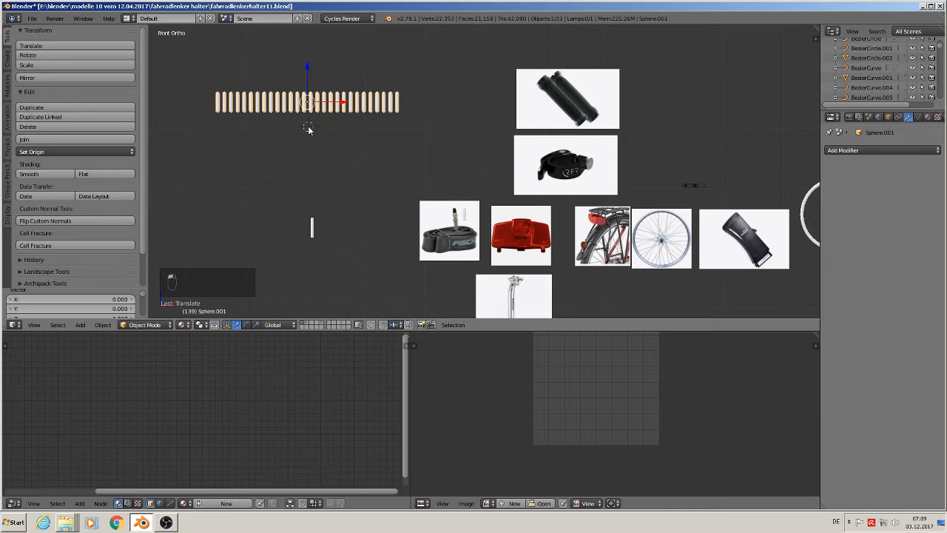
Step: Add a mesh plane at the 3D cursor below the capsule row and rotate it 90° about the X axis
left_click(80, 326)
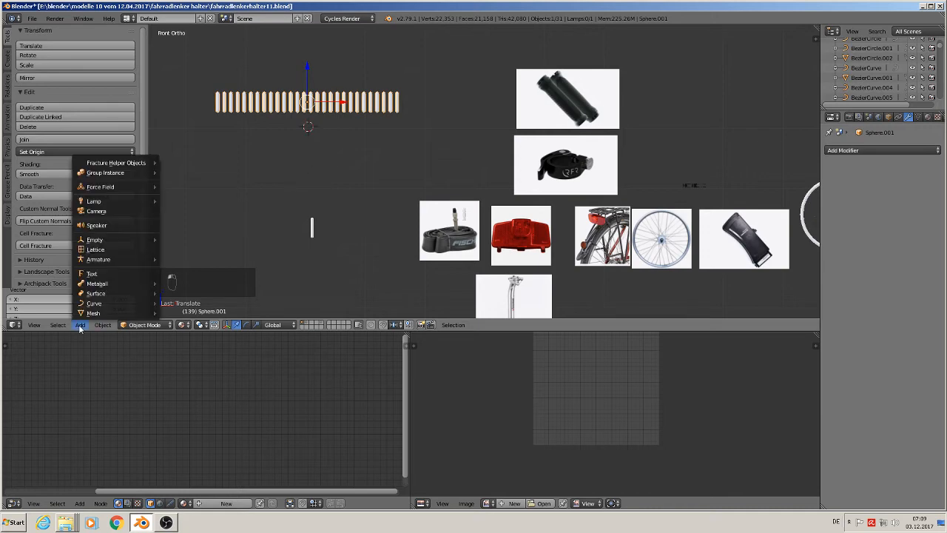
mouse_move(92, 314)
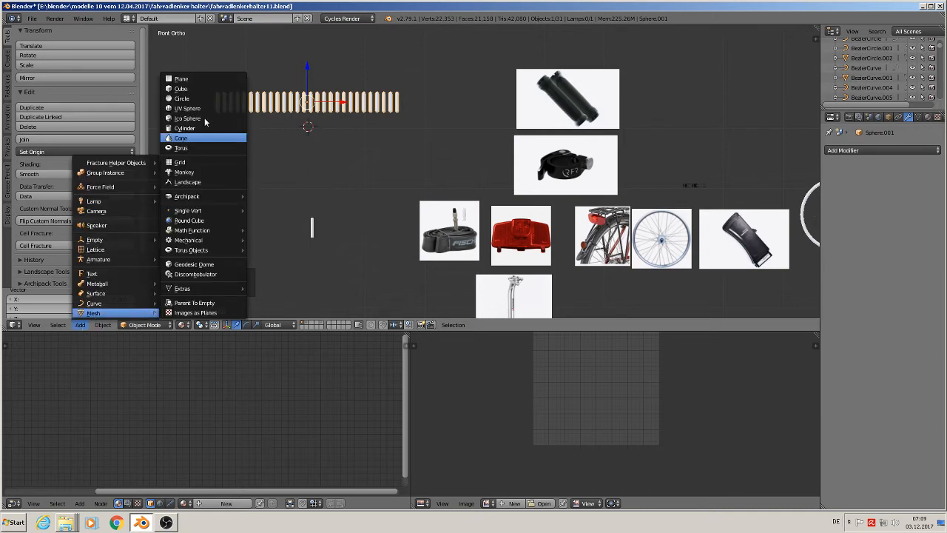
left_click(200, 79)
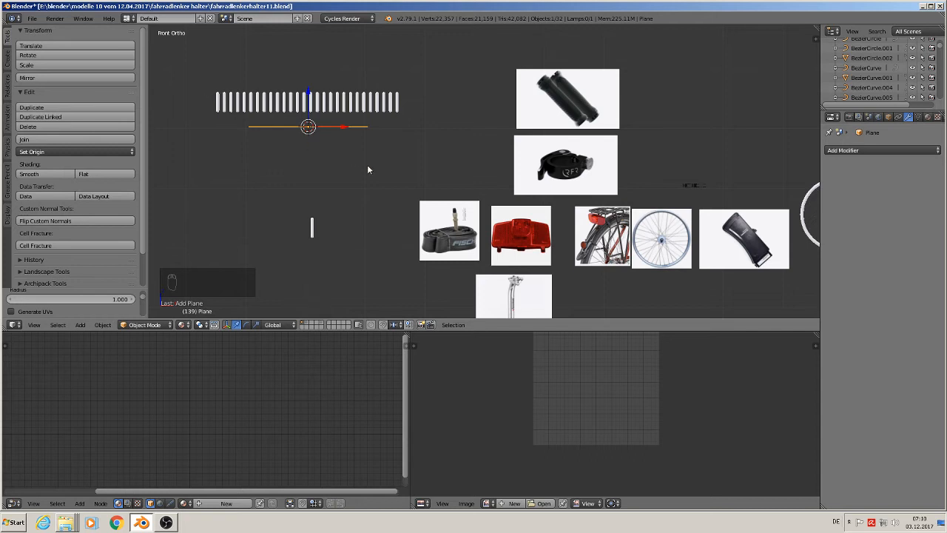
type("rx90")
key("Return")
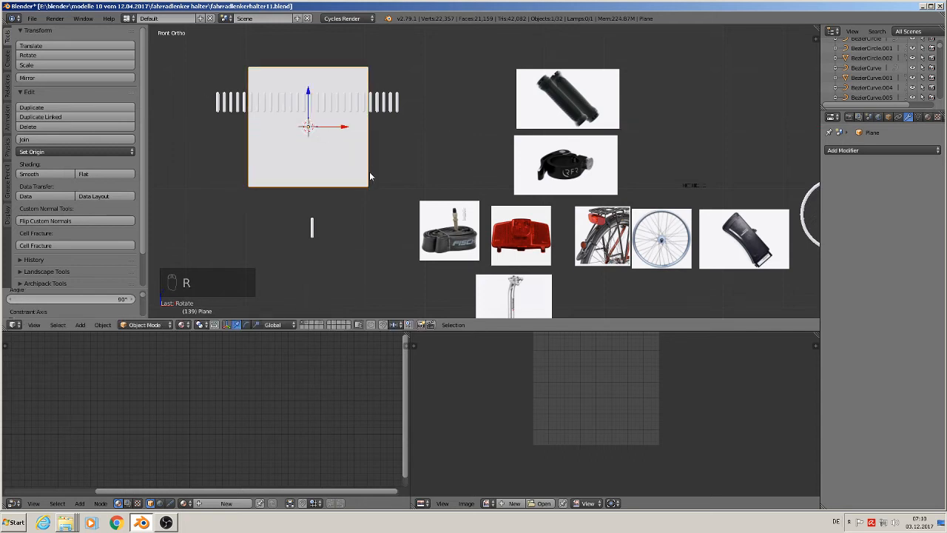
Step: Scale the plane by about 1.565 to span the capsule row and centre it on the row along Z and X
key("s")
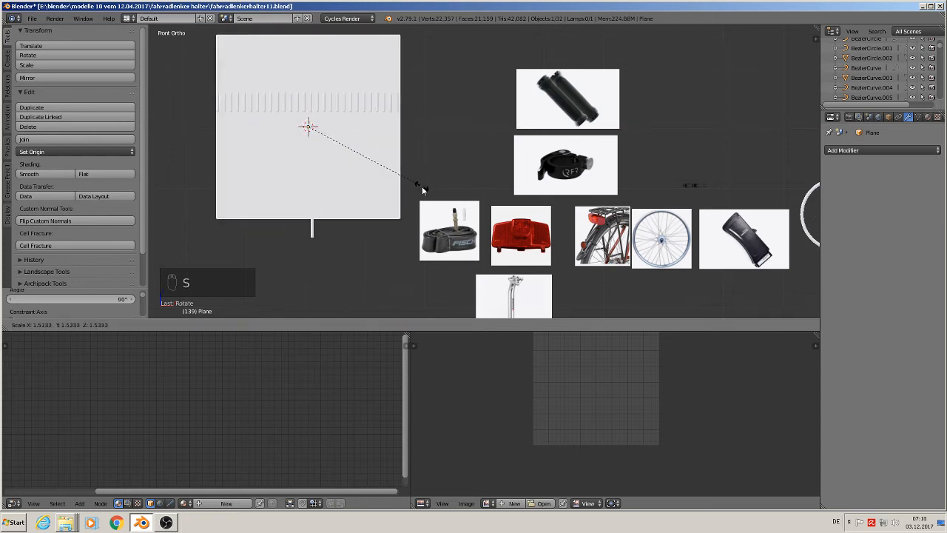
left_click(424, 187)
scroll(372, 117, "up", 2)
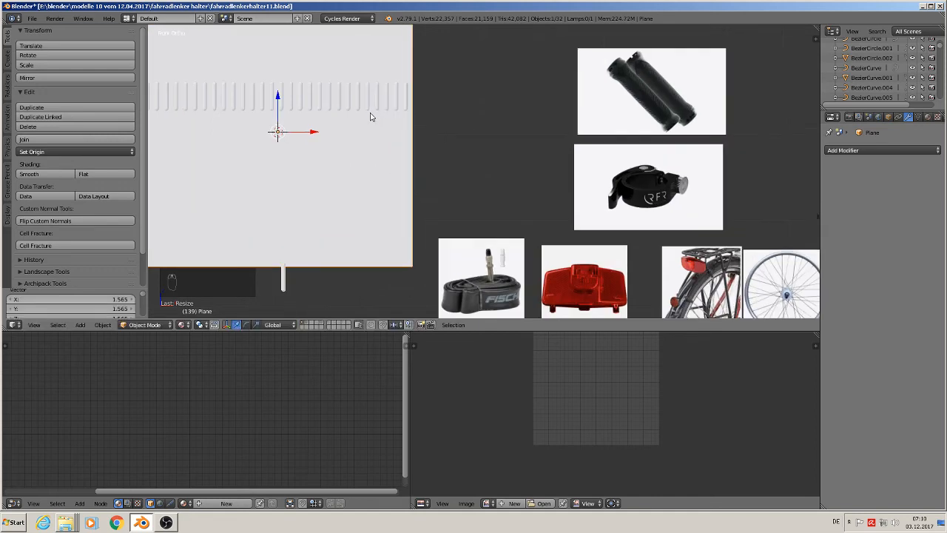
left_click_drag(278, 98, 281, 70)
key("KP_Decimal")
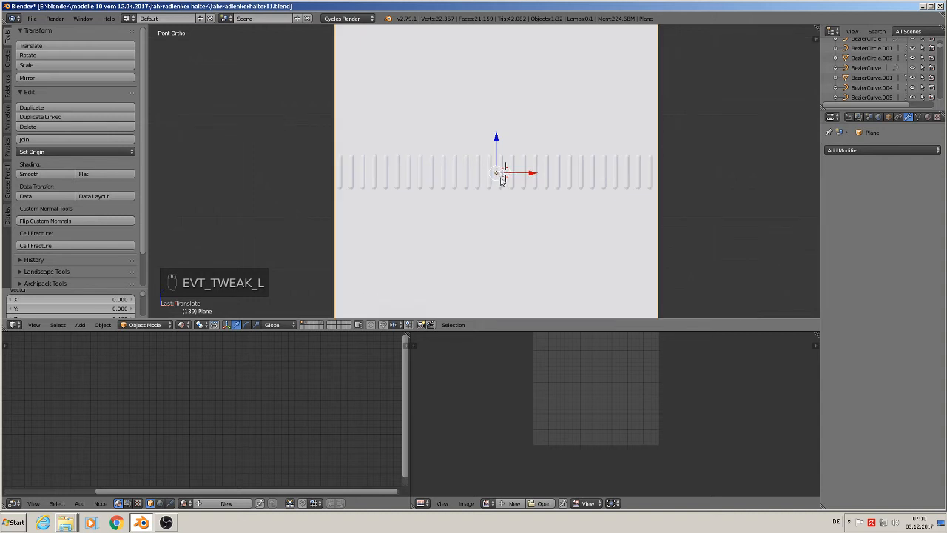
scroll(501, 177, "up", 3)
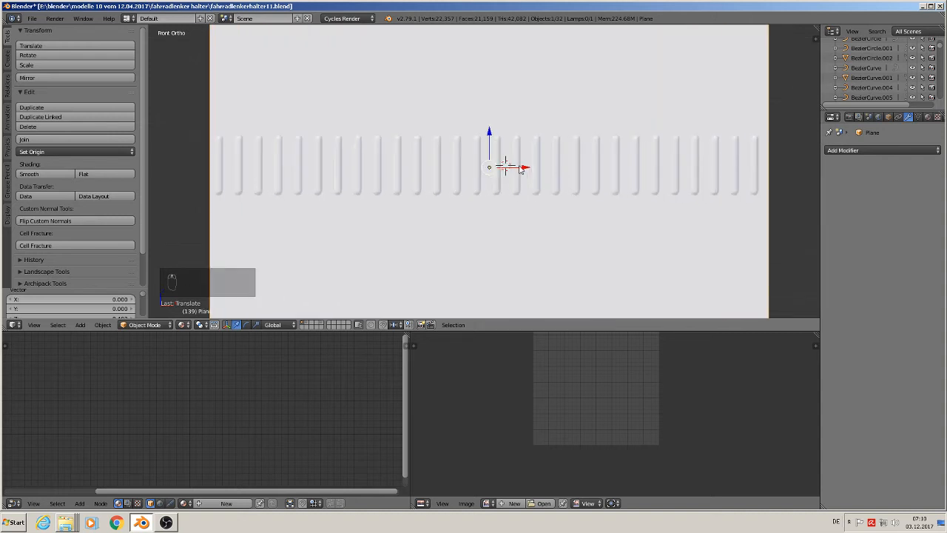
left_click_drag(521, 170, 520, 166)
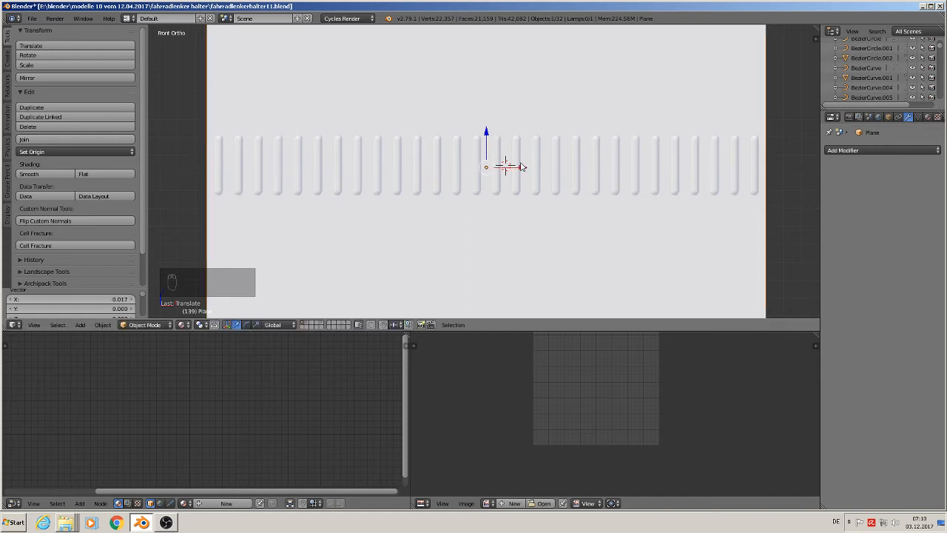
Step: Move the plane about -0.028 along Y relative to the capsule row
scroll(617, 197, "down", 6)
middle_click_drag(651, 215, 405, 153, "shift")
scroll(419, 186, "up", 2)
scroll(357, 205, "up", 2)
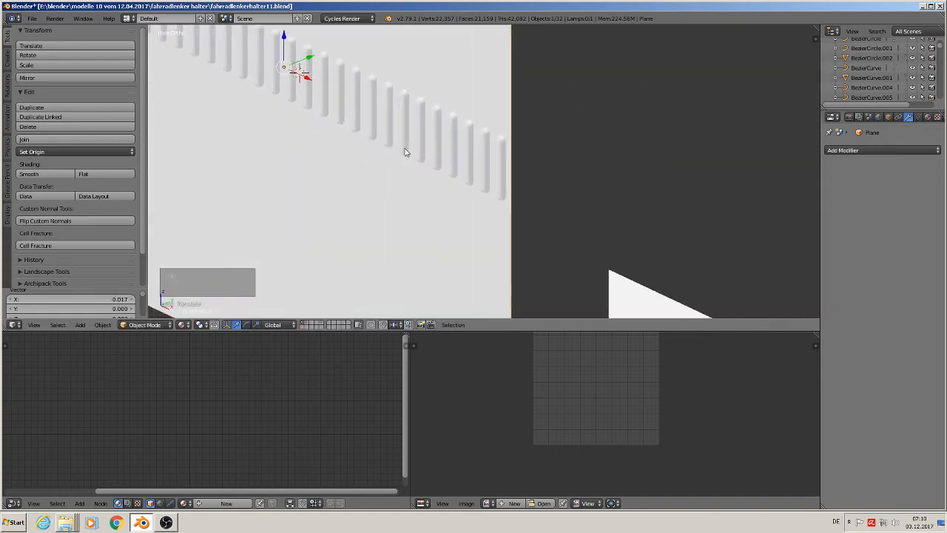
right_click(406, 101)
scroll(404, 108, "down", 4)
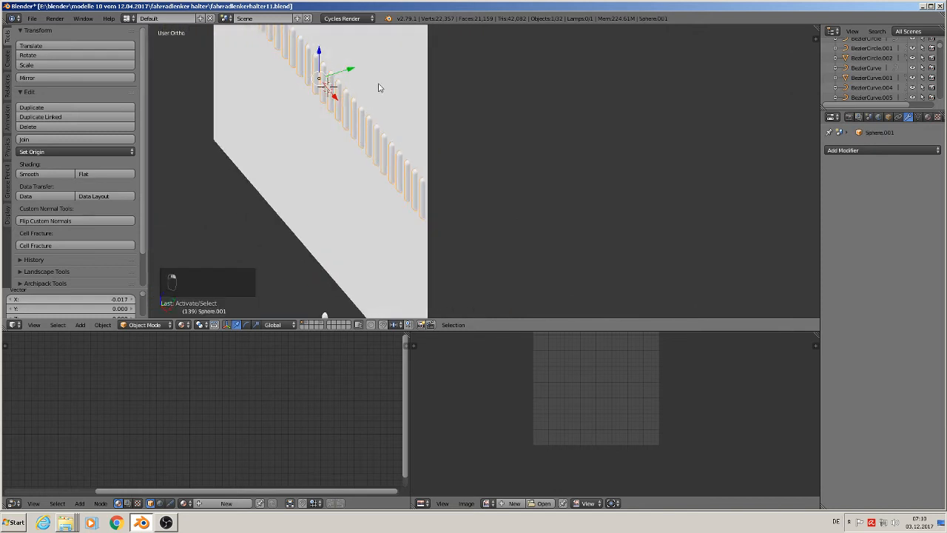
right_click(354, 69)
key("g")
key("y")
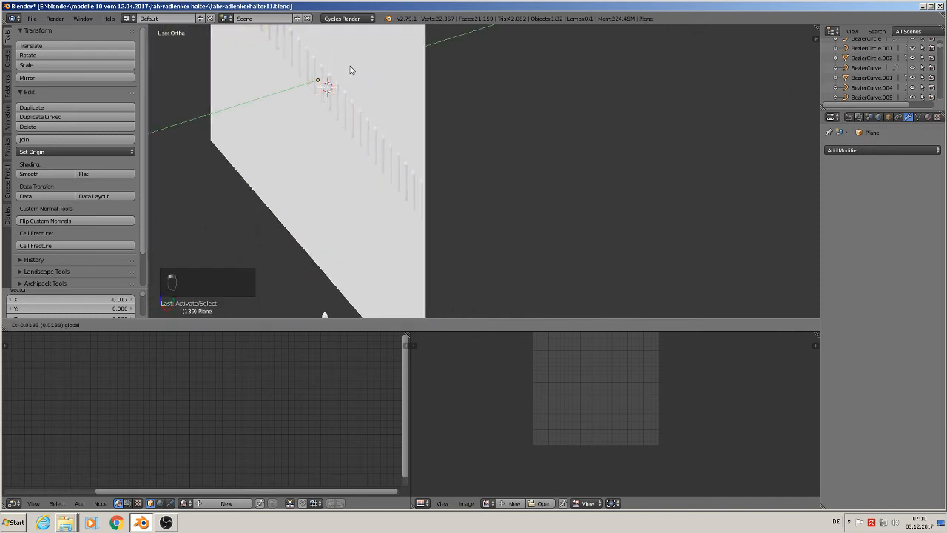
left_click(349, 70)
scroll(374, 123, "up", 5)
scroll(367, 125, "down", 1)
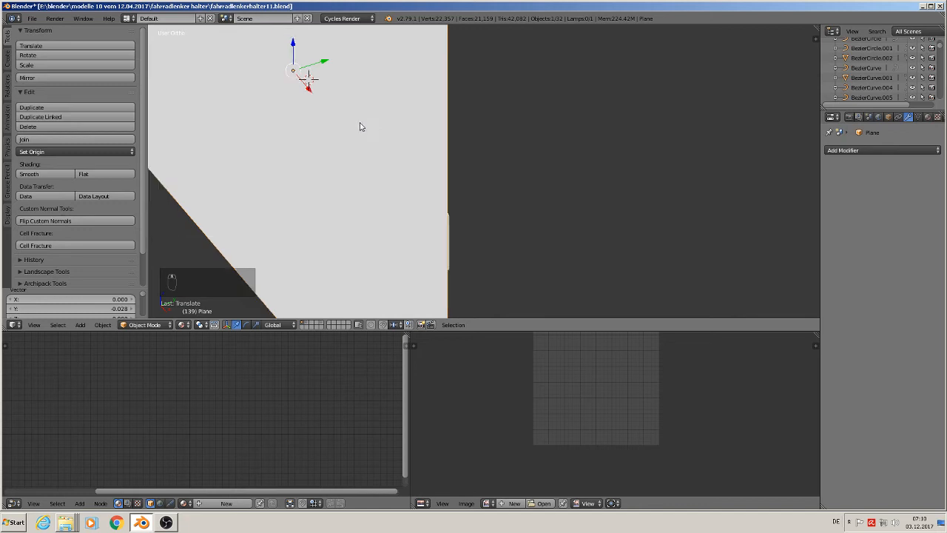
middle_click_drag(361, 127, 299, 107)
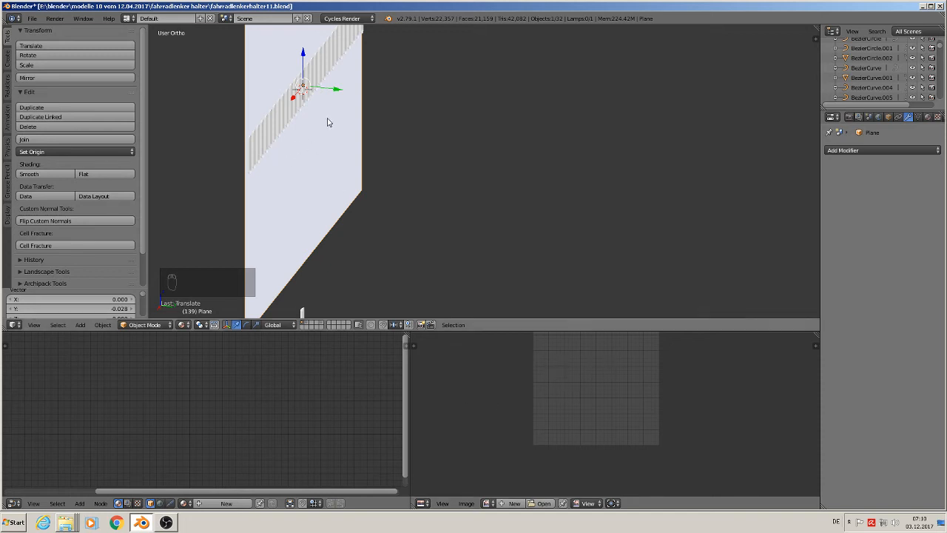
Step: Create a new blank 1024 × 1024 px image named "stripes normal 1" in the image editor
left_click(514, 503)
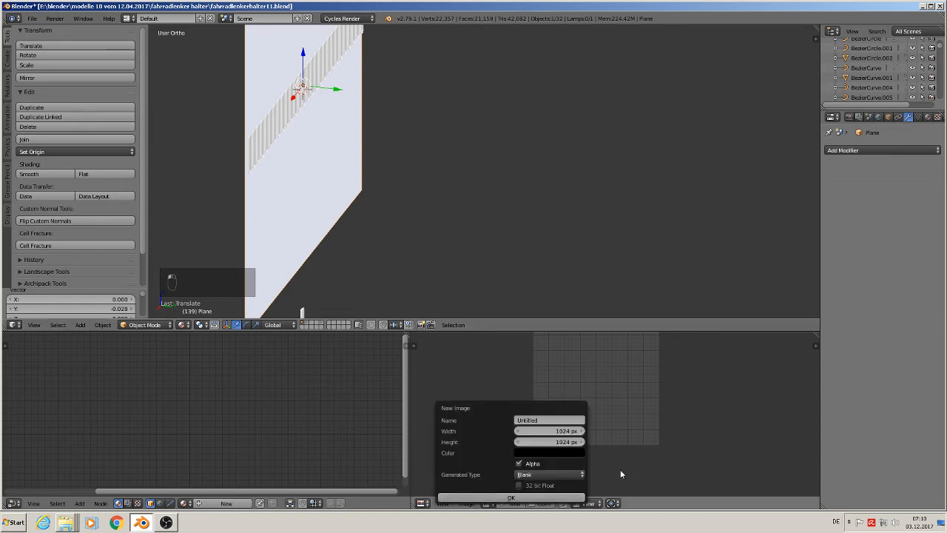
left_click(547, 418)
type("stripes normal 1")
key("Return")
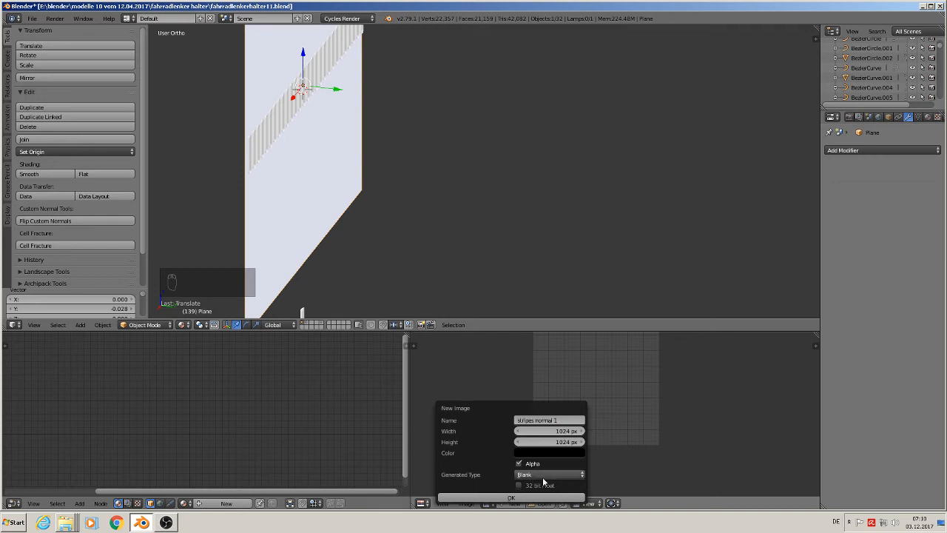
left_click(544, 477)
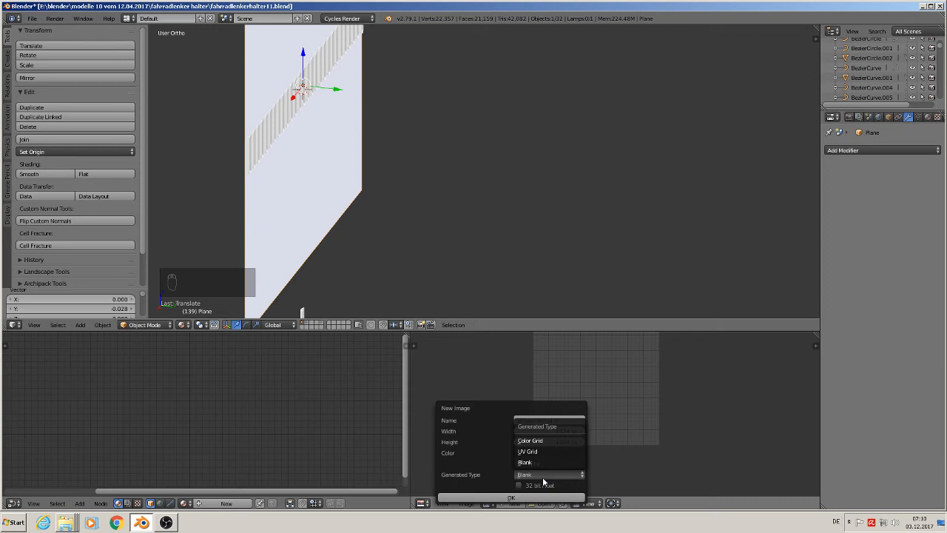
left_click(542, 478)
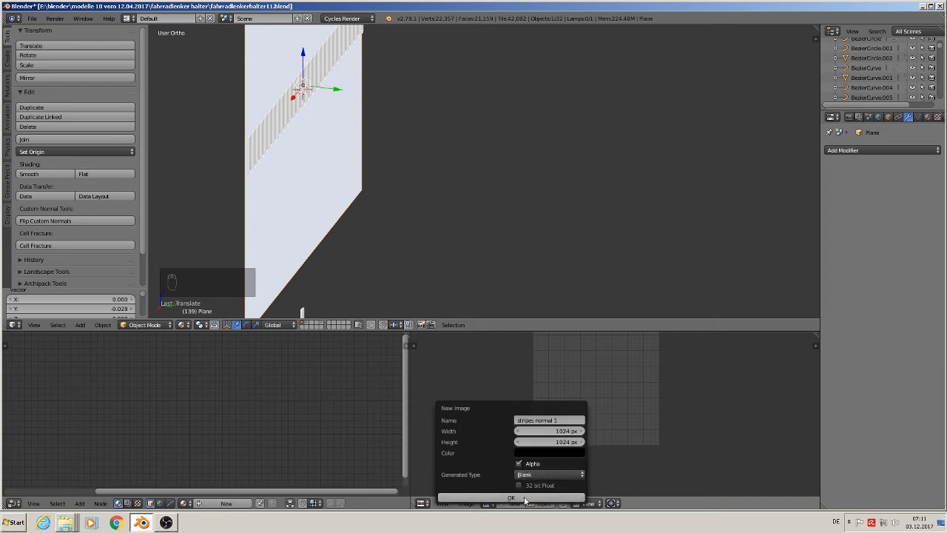
left_click(524, 499)
scroll(562, 450, "down", 6)
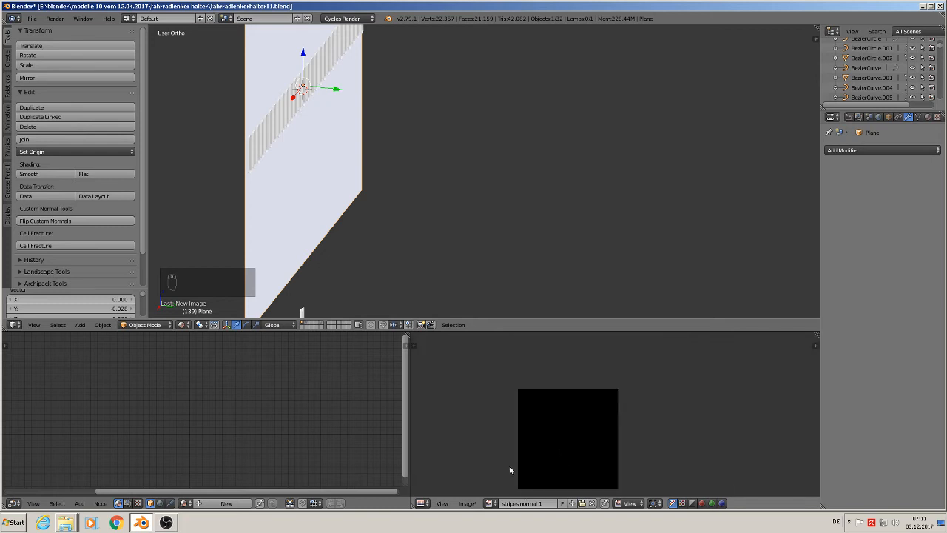
scroll(481, 490, "up", 1)
Step: Save the new image into the textures folder as "stripes normal 1.jpg" in JPEG format with increased quality
left_click(467, 503)
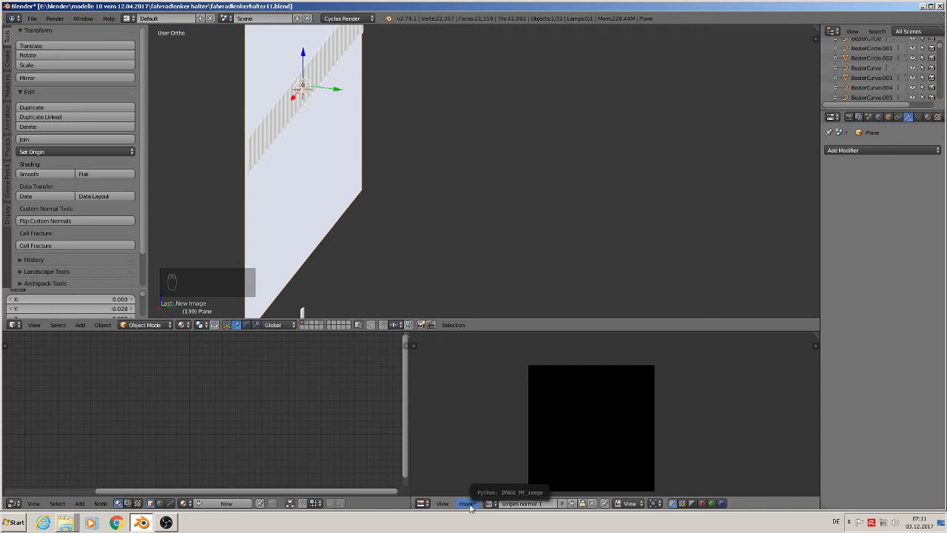
left_click(467, 504)
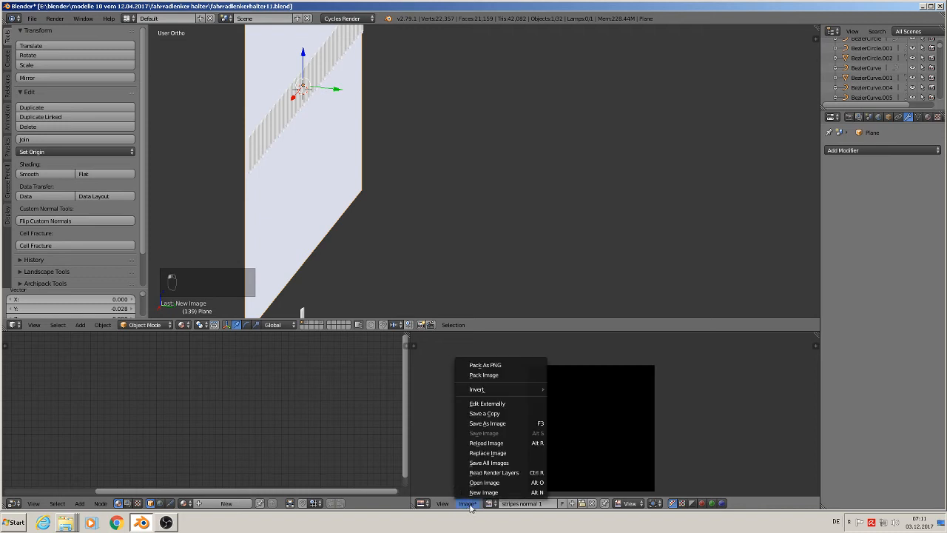
left_click(509, 426)
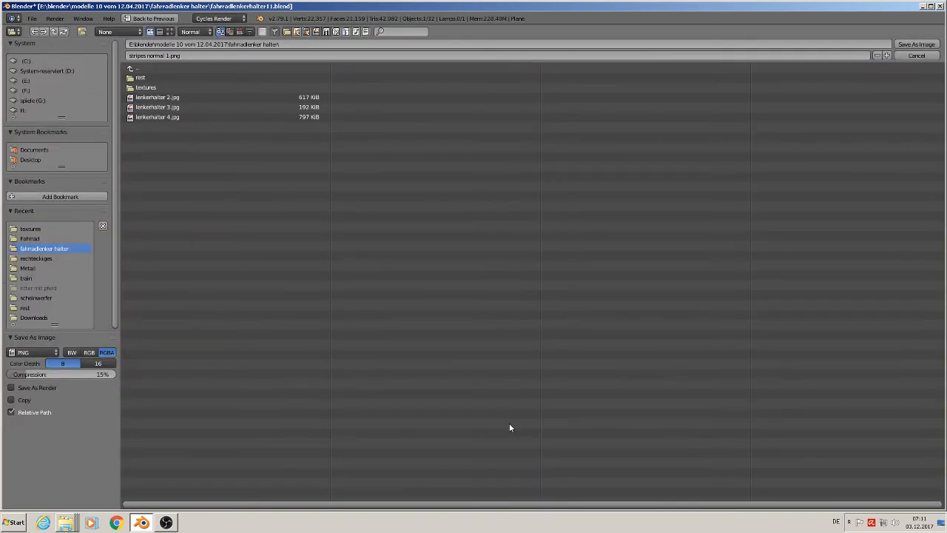
left_click(145, 88)
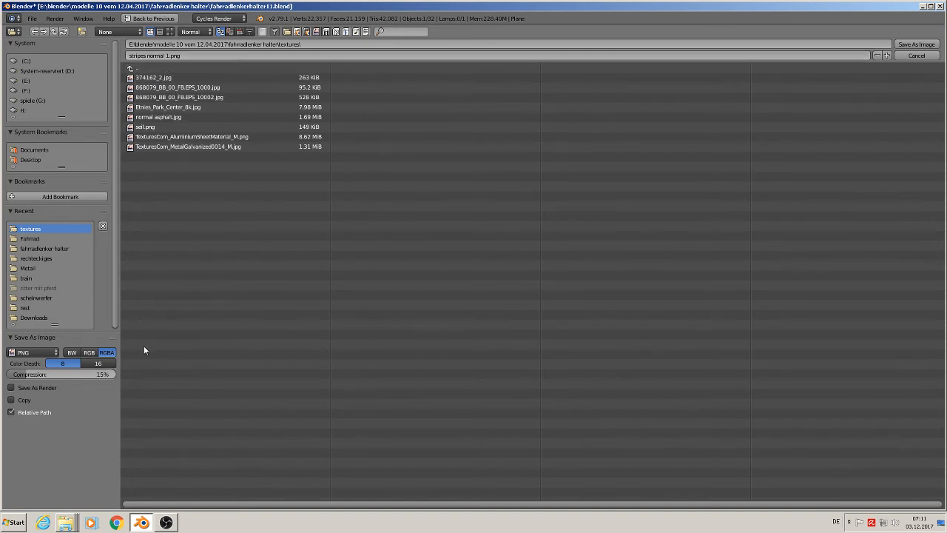
left_click(44, 355)
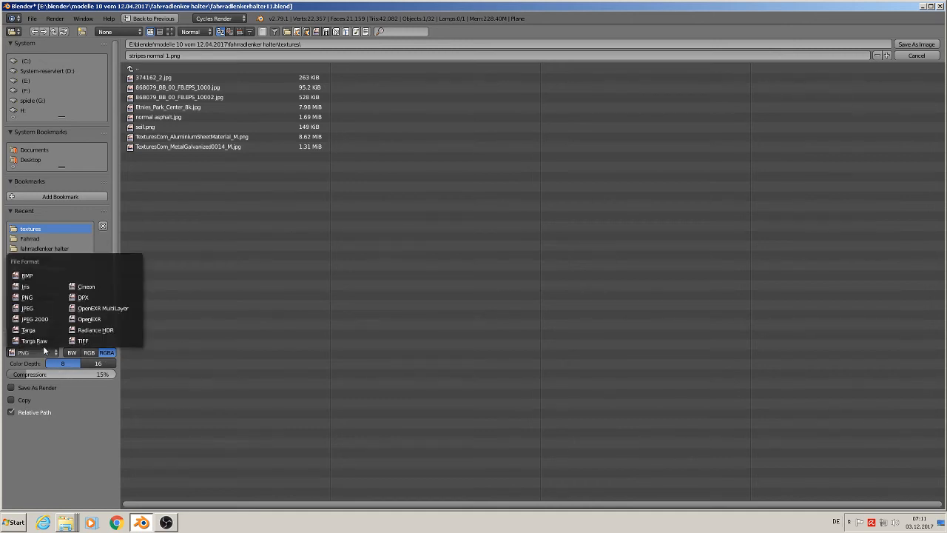
left_click(48, 313)
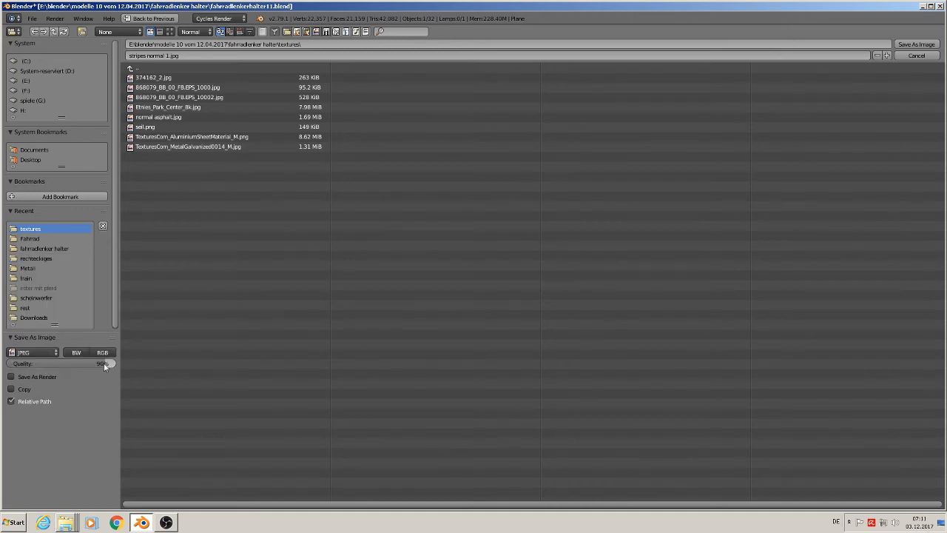
left_click_drag(104, 365, 143, 368)
left_click(917, 55)
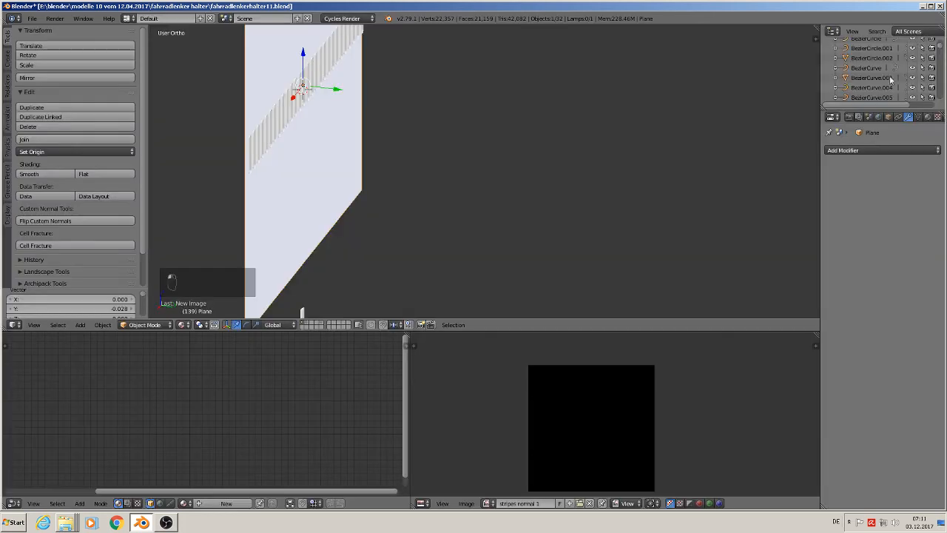
Step: Give the capsule row a new material named "stripes"
middle_click_drag(512, 274, 350, 139)
right_click(329, 155)
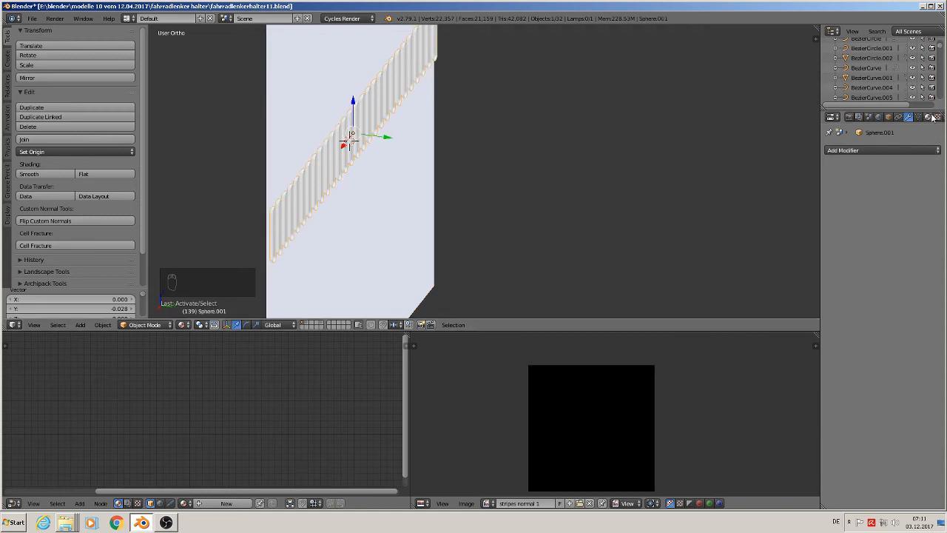
left_click(928, 117)
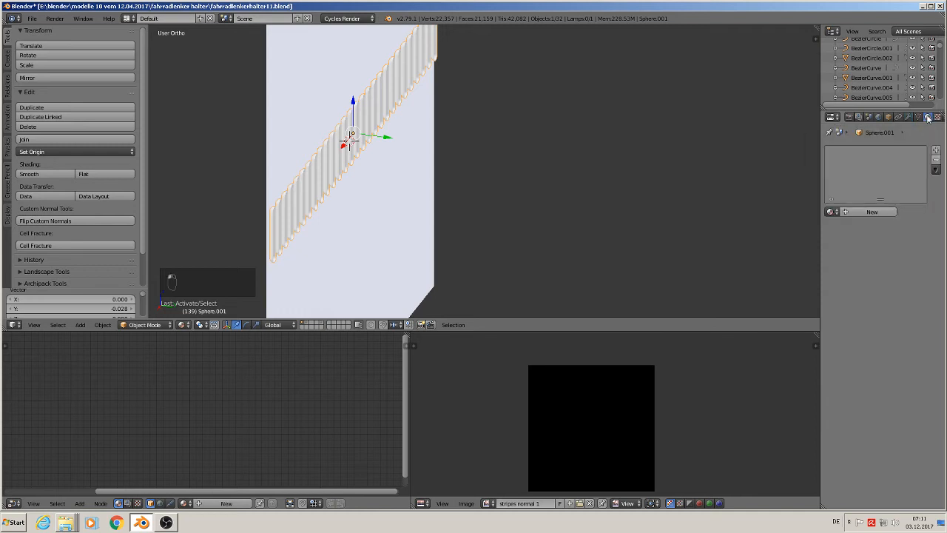
left_click(857, 212)
type("s")
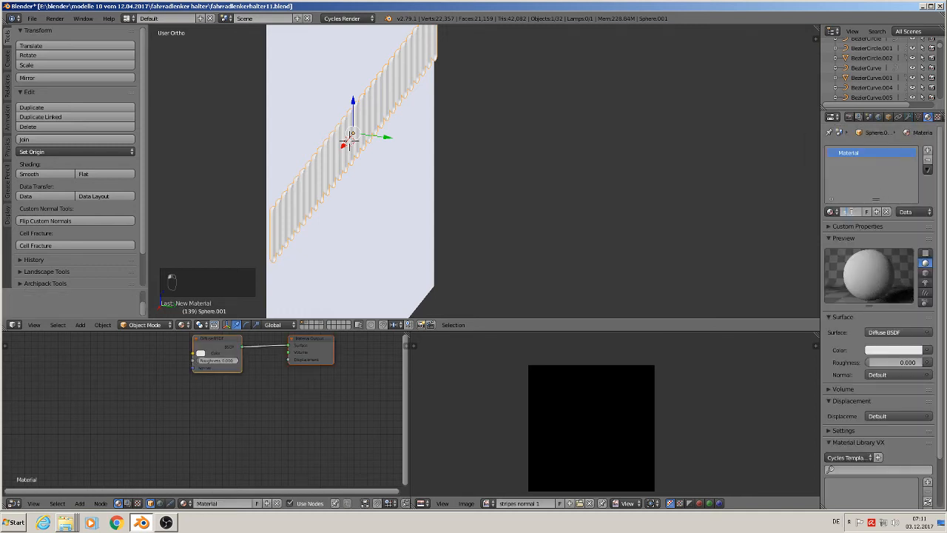
type("tripes")
key("Return")
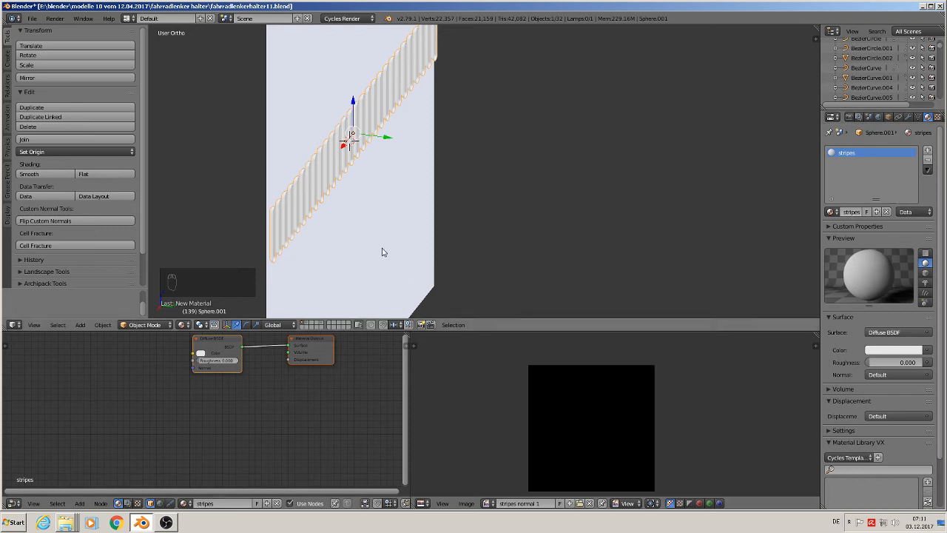
Step: Add an unconnected Image Texture node above and before the Diffuse BSDF in the stripes material
middle_click_drag(374, 164, 399, 194, "shift")
scroll(393, 202, "up", 1)
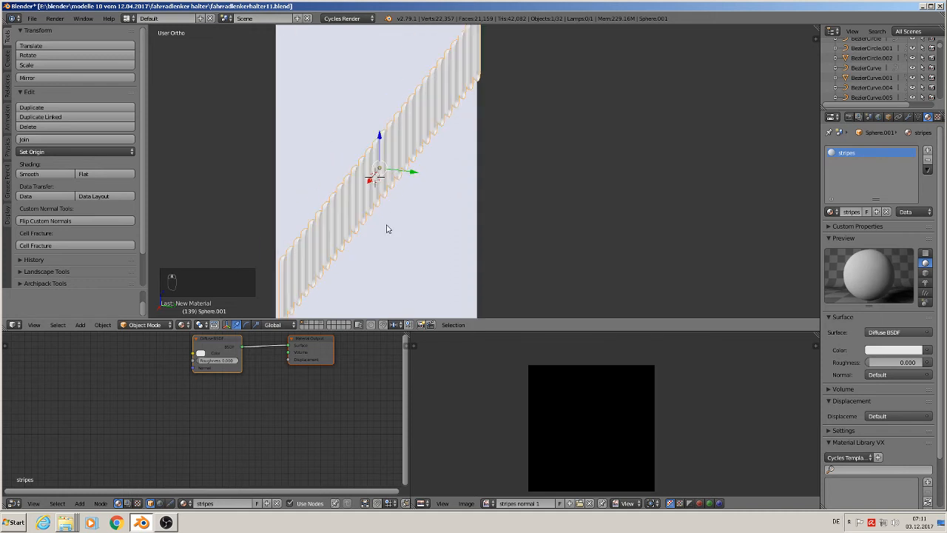
middle_click_drag(274, 409, 281, 480)
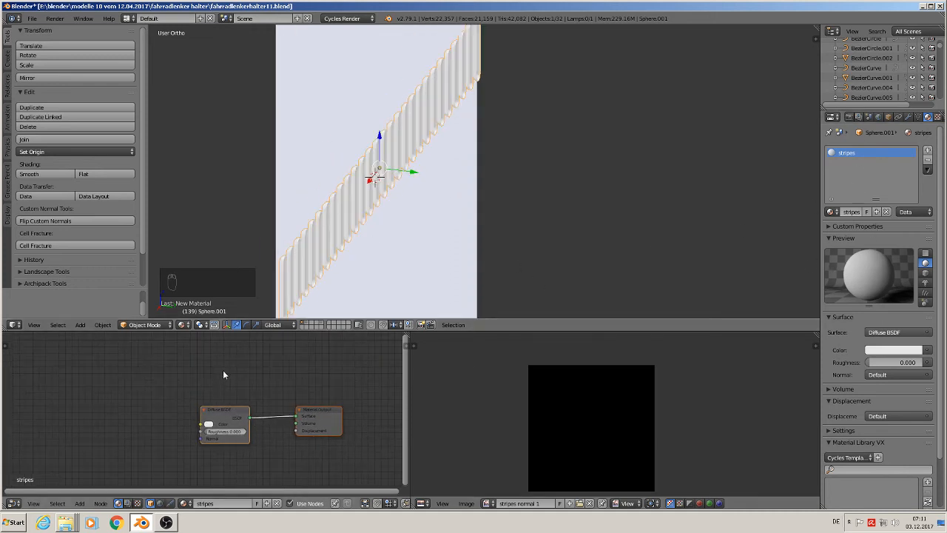
middle_click_drag(223, 370, 267, 373)
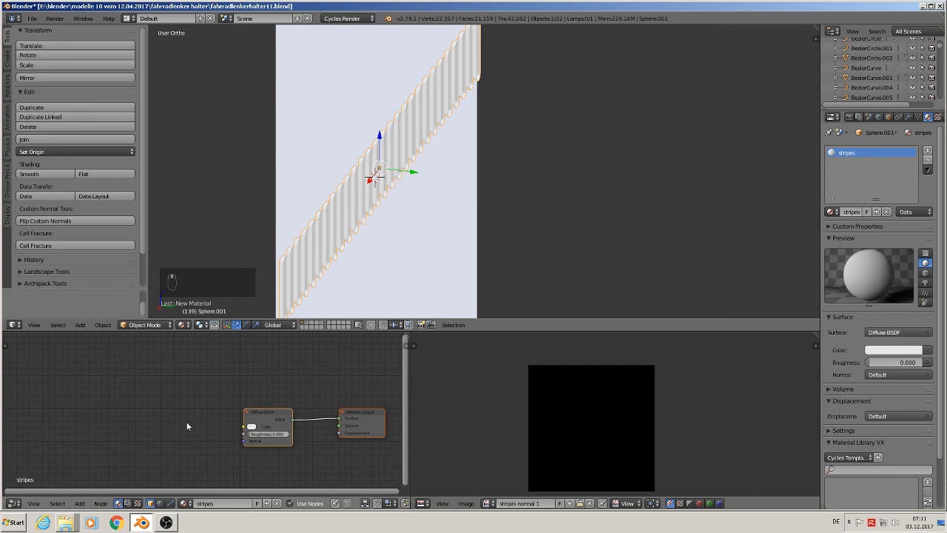
left_click(80, 503)
mouse_move(108, 474)
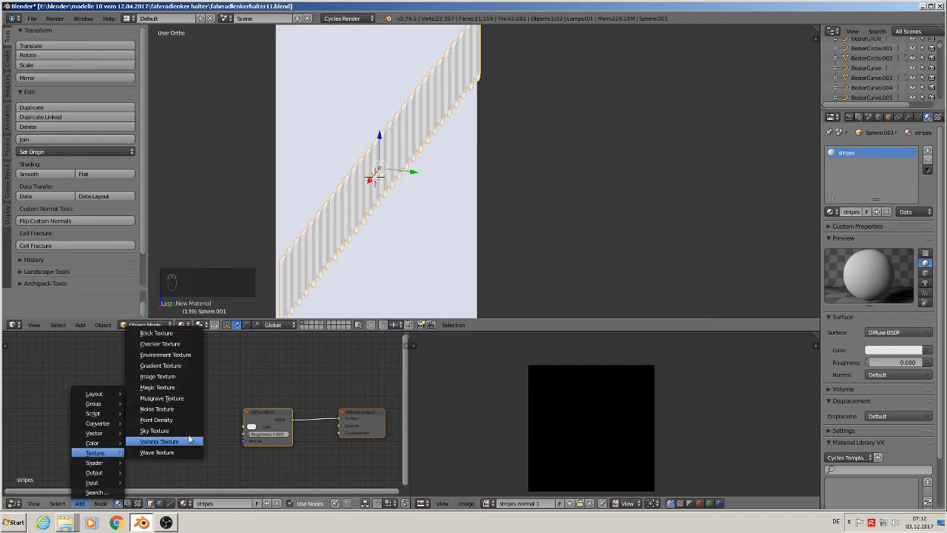
left_click(158, 376)
left_click(139, 357)
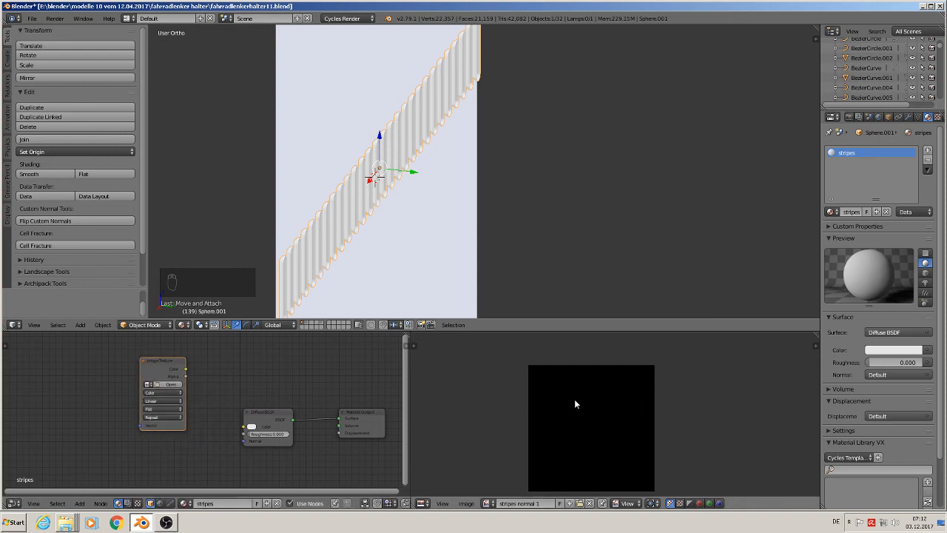
Step: Load "stripes normal 1.jpg" from the textures folder into the Image Texture node and keep that node selected
left_click(170, 384)
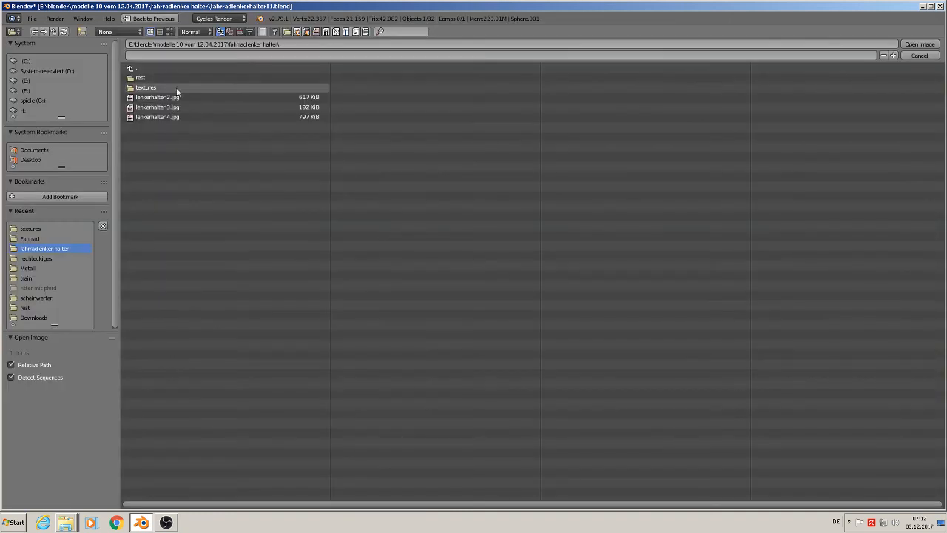
left_click(136, 88)
left_click(169, 32)
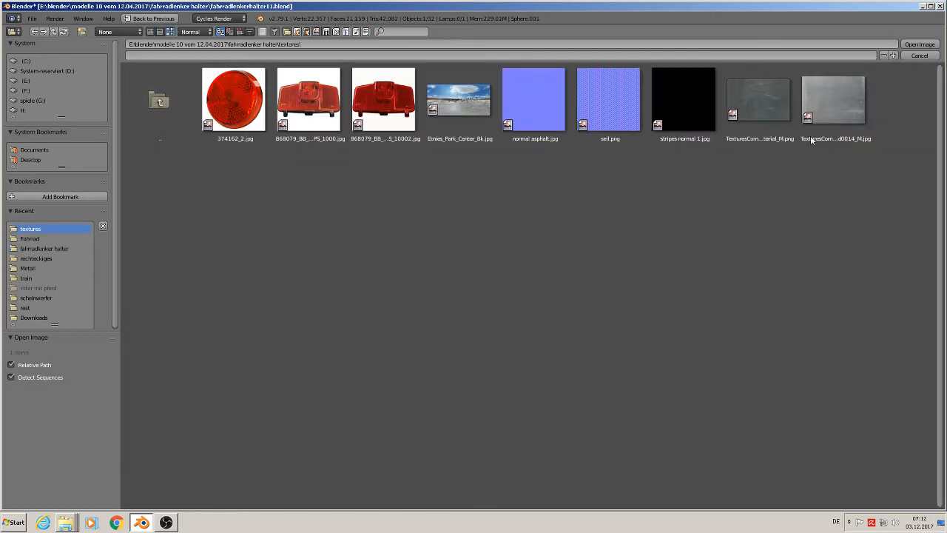
double_click(669, 106)
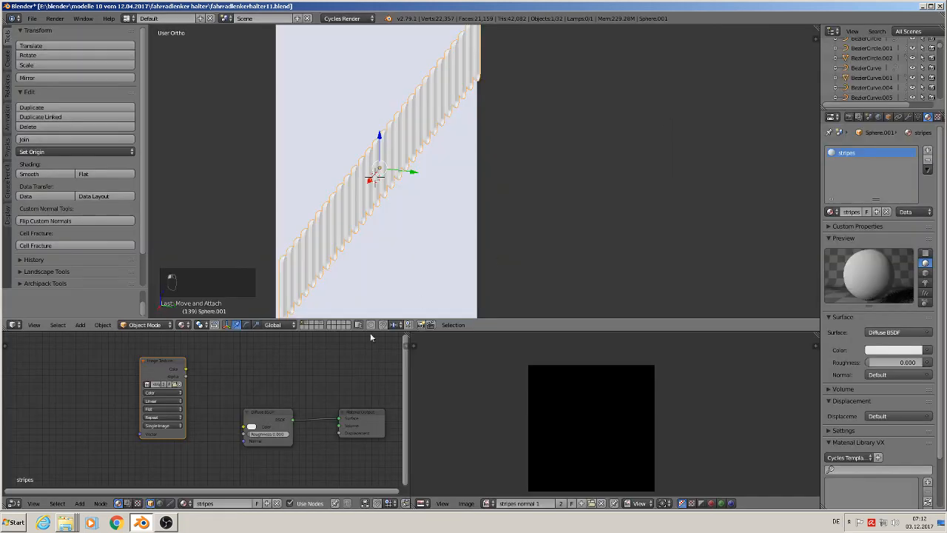
left_click(160, 363)
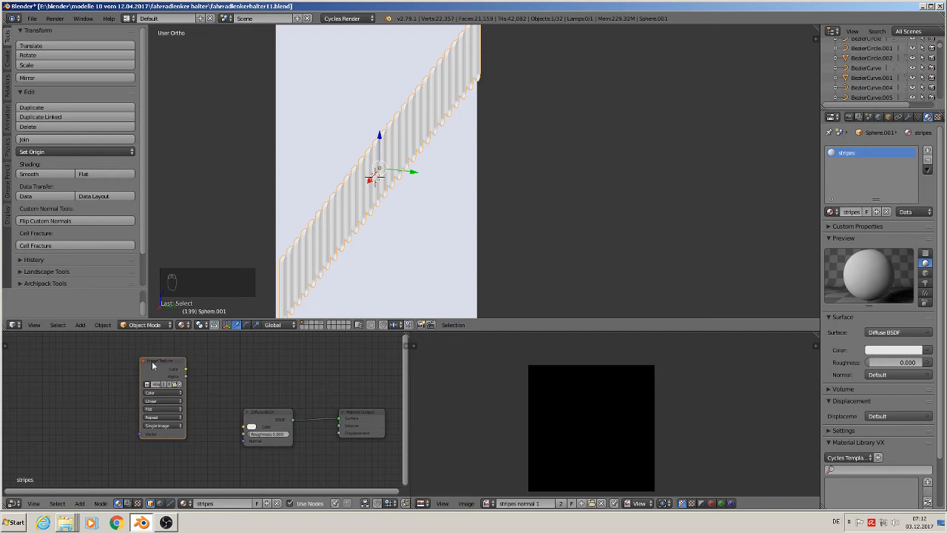
Step: Select the plane behind the capsule row and give it a new material
scroll(366, 206, "down", 3)
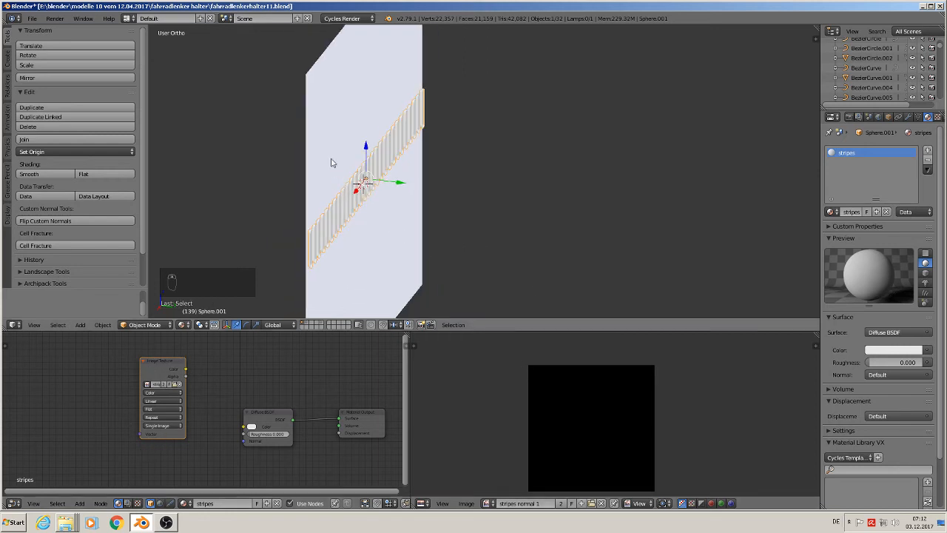
right_click(361, 125)
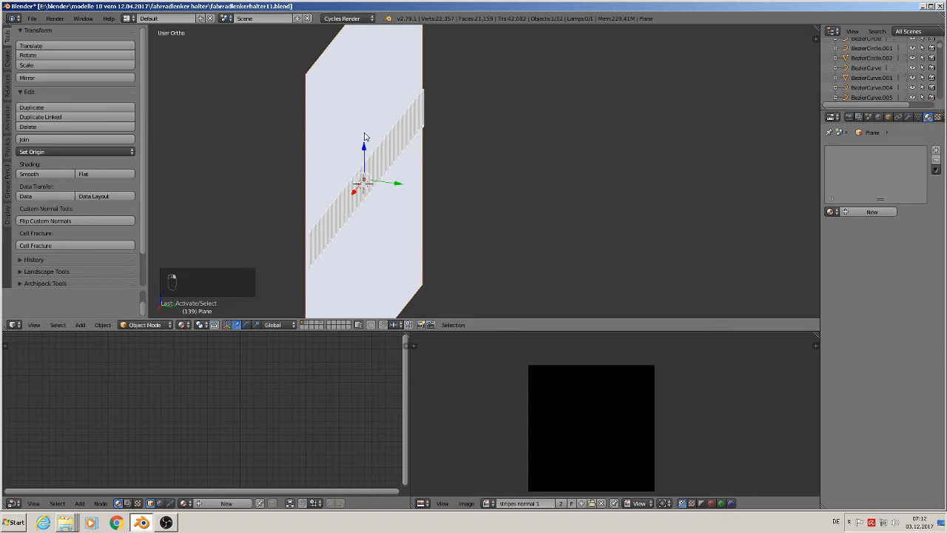
left_click(870, 211)
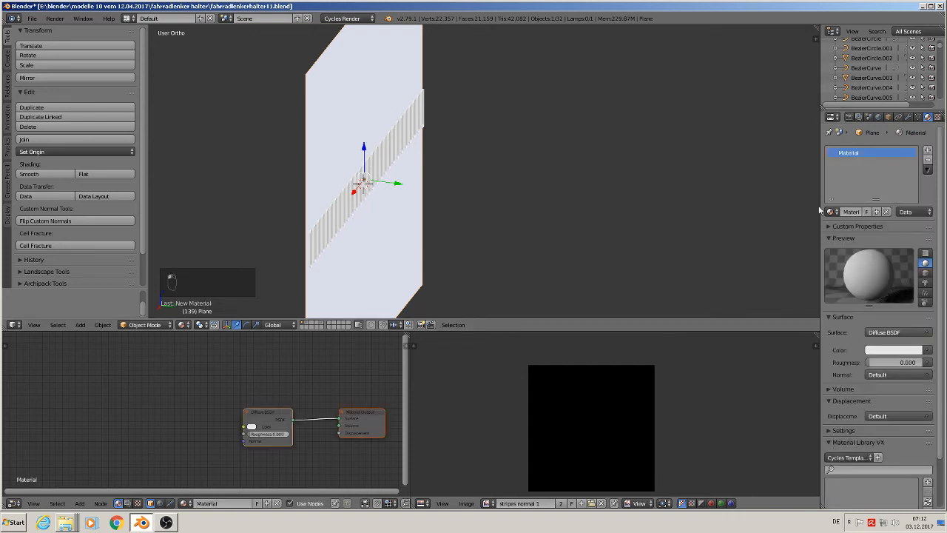
Step: UV-map the plane's face from the front view with Project from View (Bounds), and return to Object Mode
key("Tab")
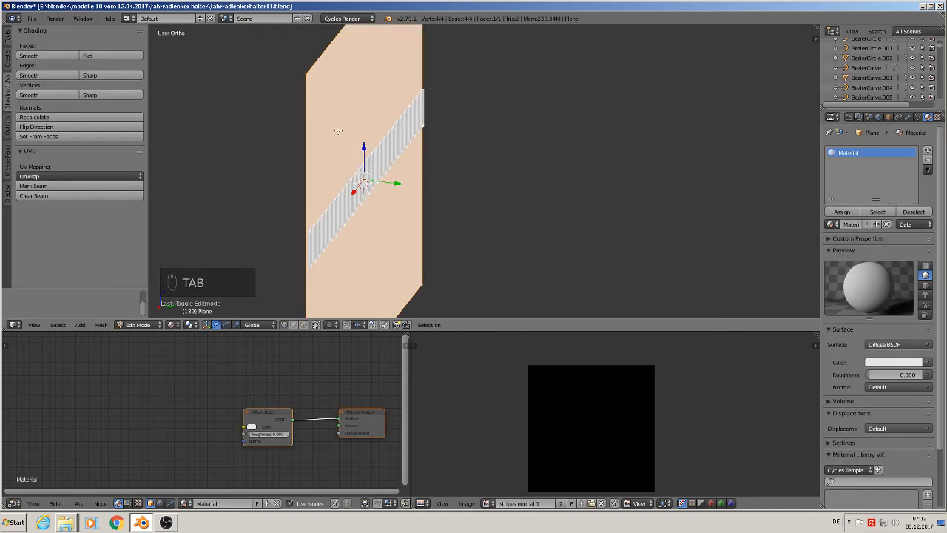
key("KP_1")
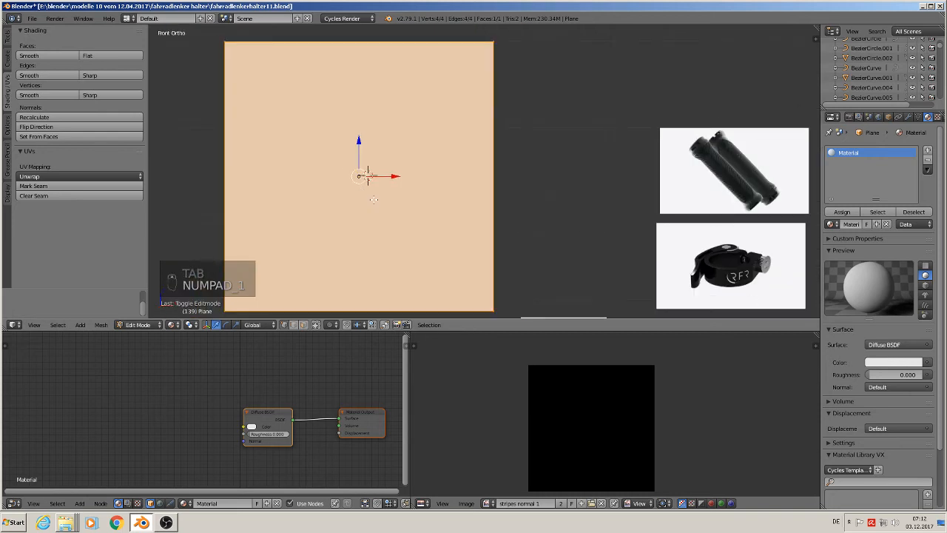
key("u")
key("u")
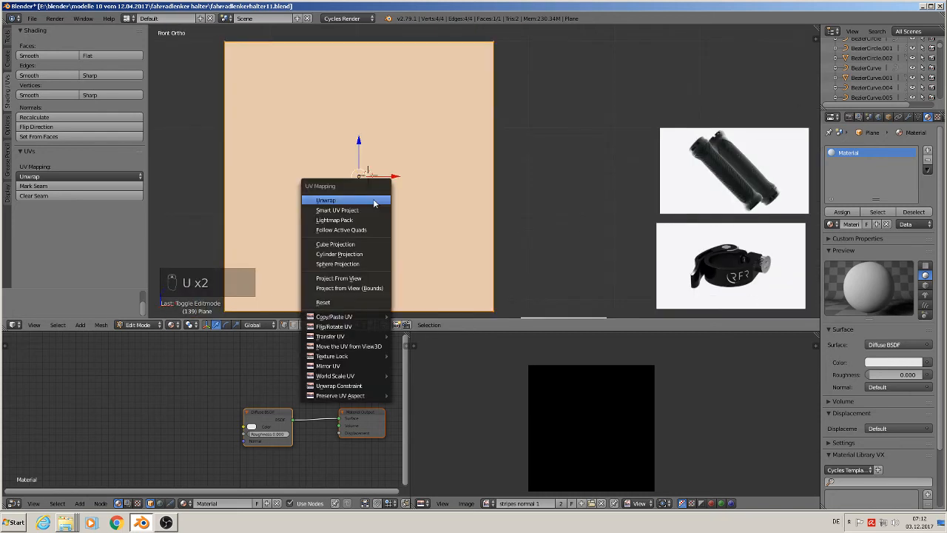
left_click(370, 289)
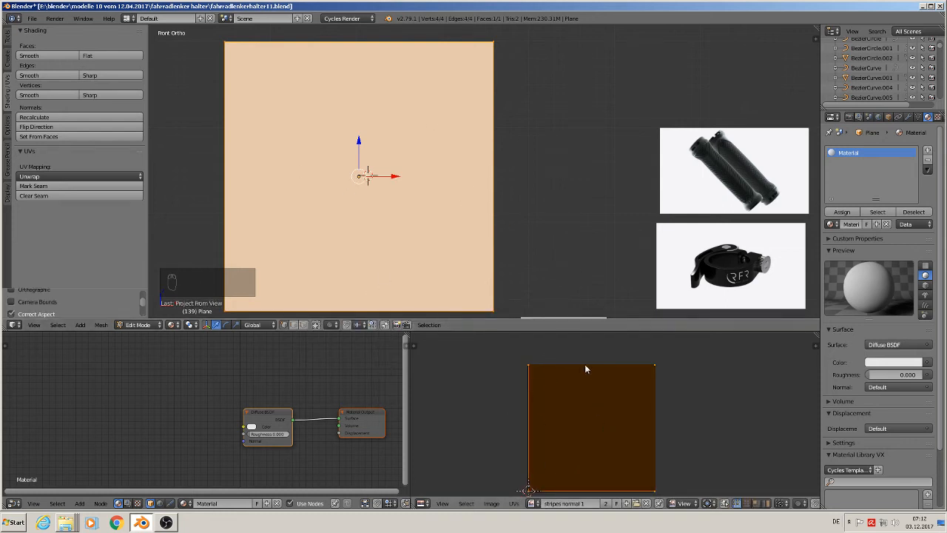
middle_click_drag(535, 277, 295, 221)
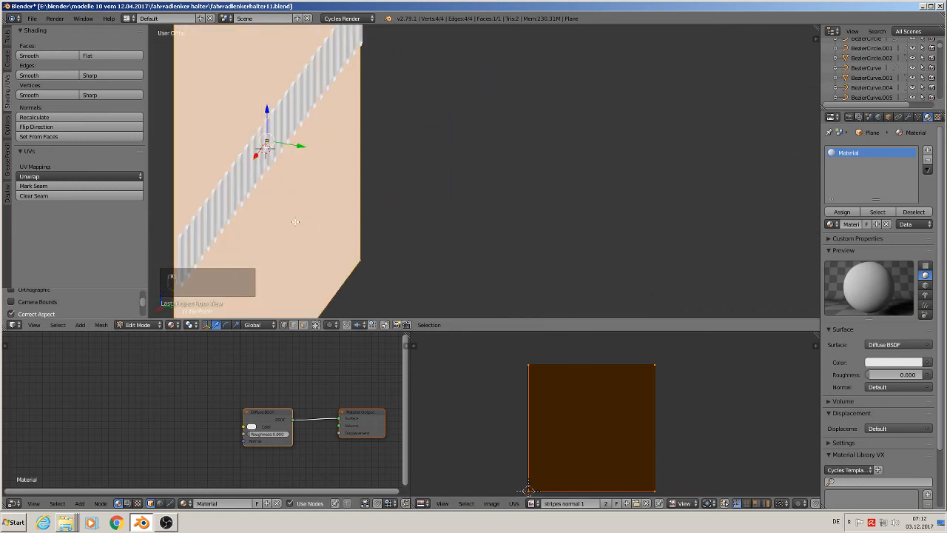
key("Tab")
Step: Select the capsule row in front of the plane and enter Edit Mode on it
right_click(235, 181)
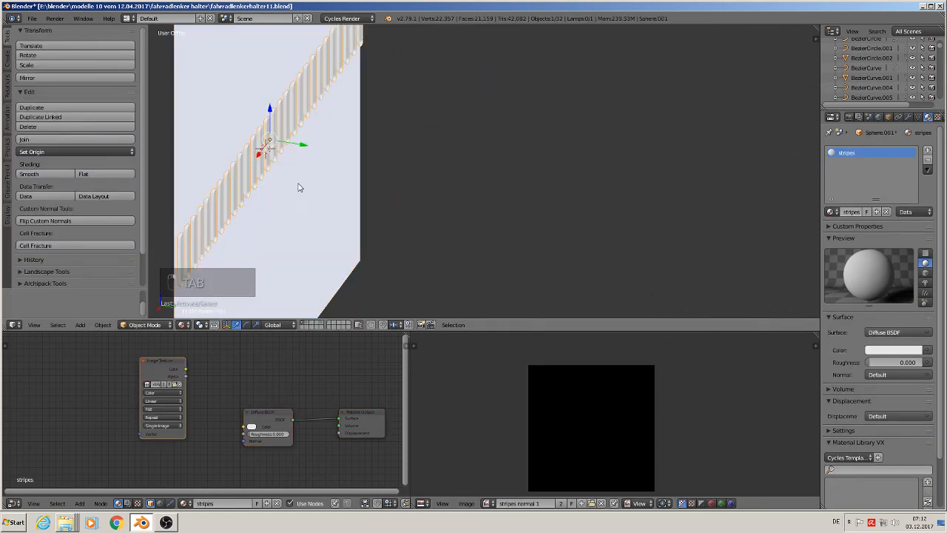
middle_click_drag(298, 182, 580, 145, "shift")
scroll(580, 146, "up", 3)
key("Tab")
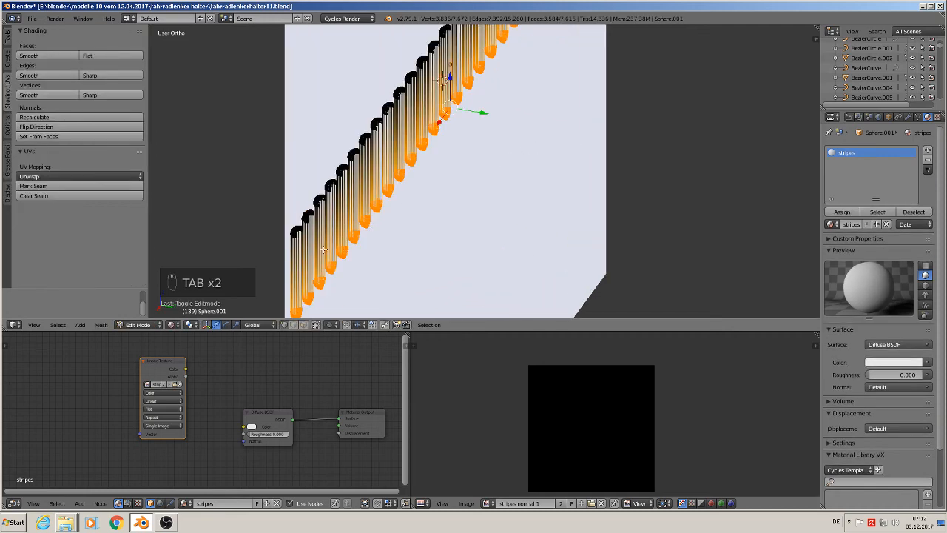
Step: Select the lengthwise edge loop around the first capsule at the row's lower end and mark it as a seam
scroll(324, 250, "up", 3)
scroll(284, 278, "up", 1)
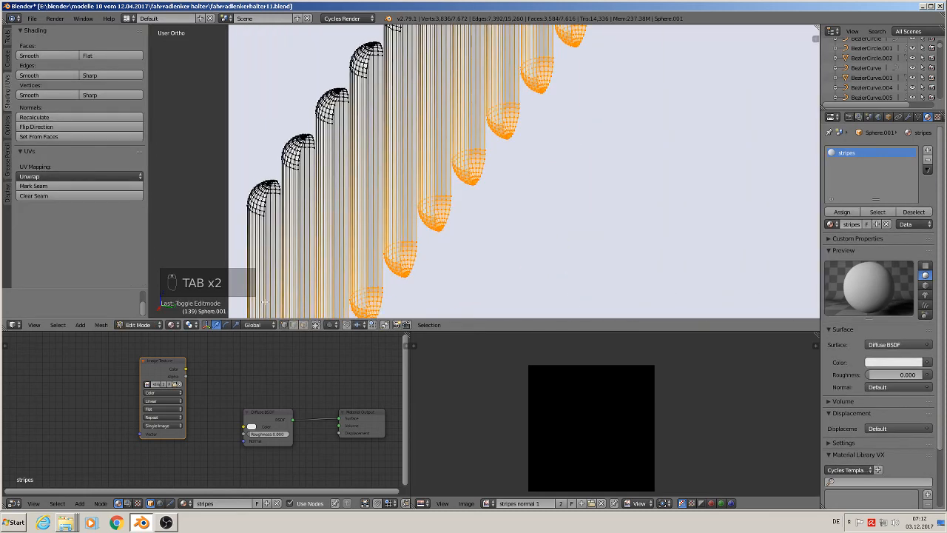
right_click(263, 223, "alt")
middle_click_drag(307, 212, 385, 92, "shift")
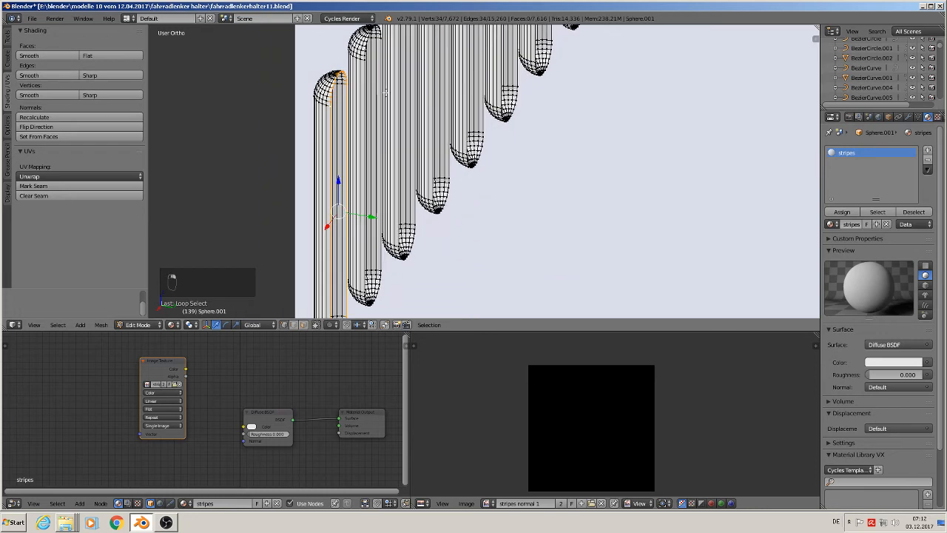
left_click(64, 186)
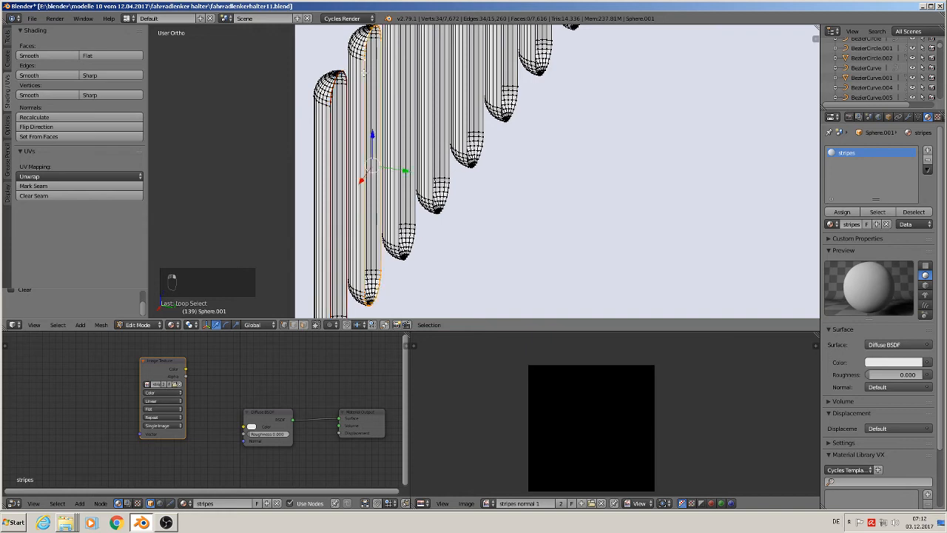
Step: Mark the matching lengthwise edge loop of each following capsule as a seam, working up the row one capsule at a time
middle_click_drag(323, 165, 304, 177, "shift")
scroll(304, 177, "up", 1)
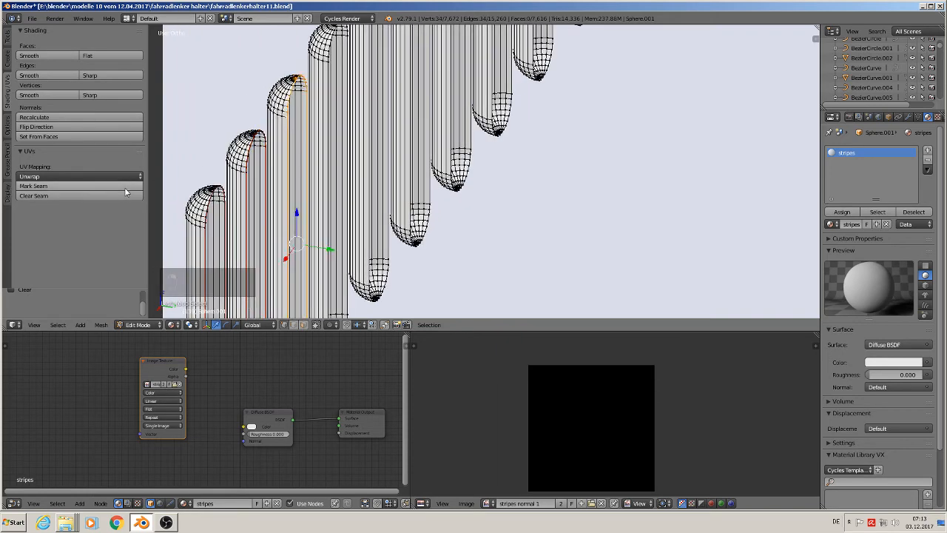
middle_click_drag(288, 131, 293, 133, "shift")
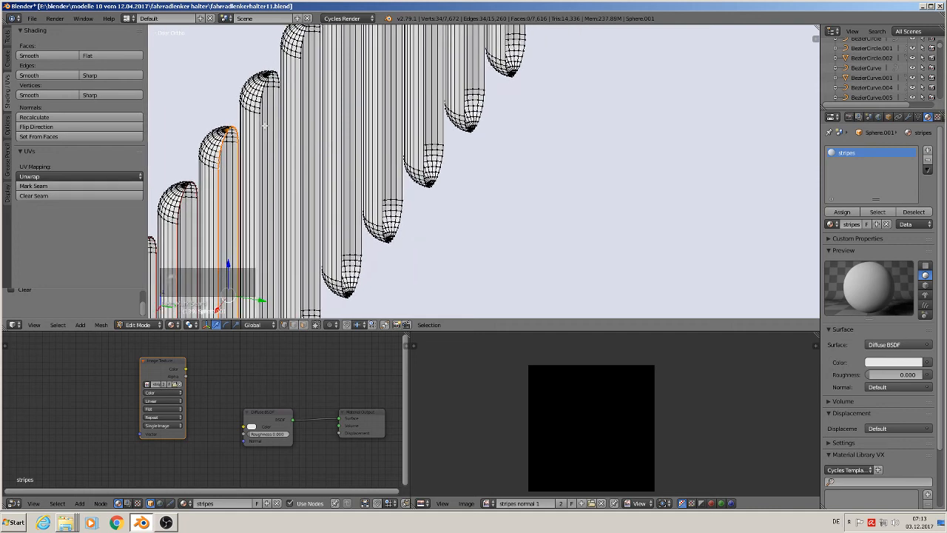
middle_click_drag(295, 174, 226, 162, "shift")
right_click(222, 139, "alt")
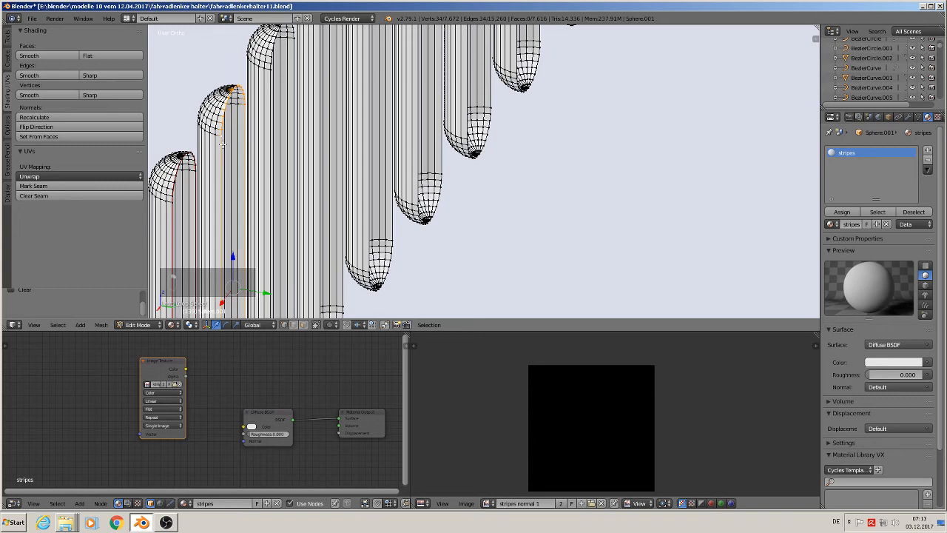
left_click(91, 189)
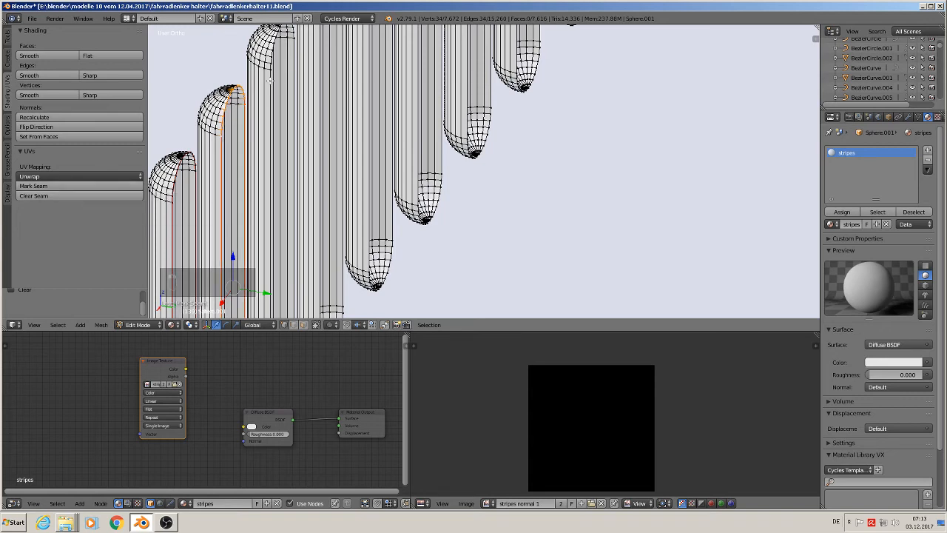
right_click(270, 80, "alt")
left_click(88, 186)
middle_click_drag(244, 229, 256, 148)
right_click(244, 110, "alt")
left_click(89, 186)
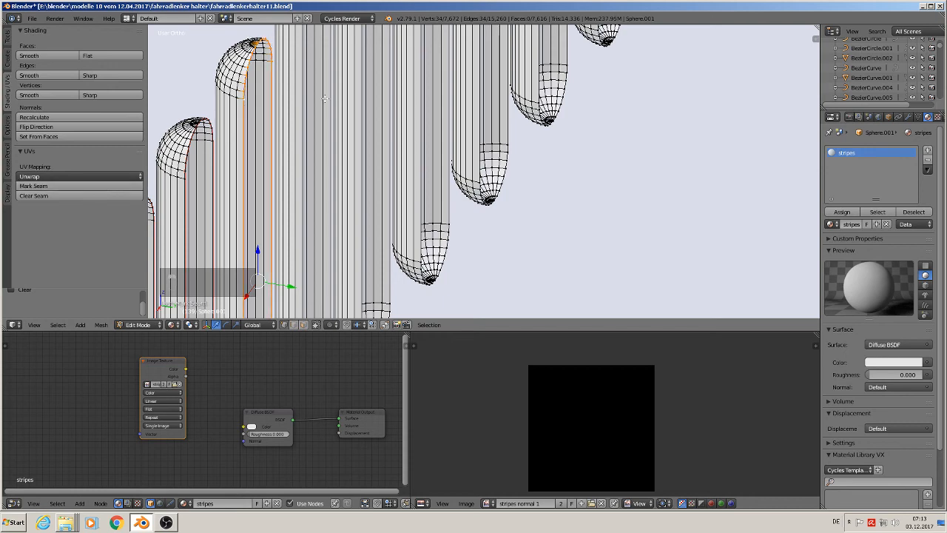
middle_click_drag(324, 99, 234, 182)
right_click(214, 126, "alt")
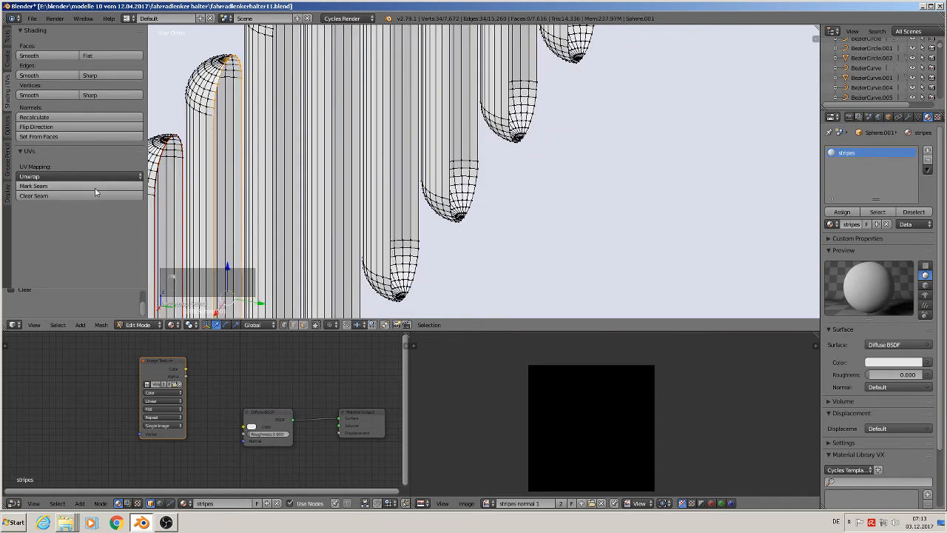
left_click(91, 191)
middle_click_drag(222, 185, 252, 141)
right_click(240, 117, "alt")
left_click(95, 187)
right_click(222, 136, "alt")
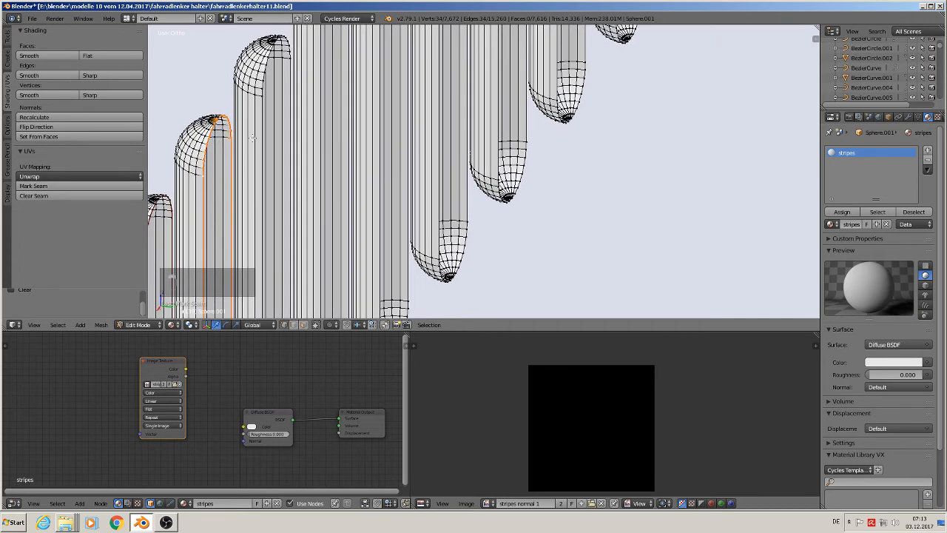
right_click(267, 108, "alt")
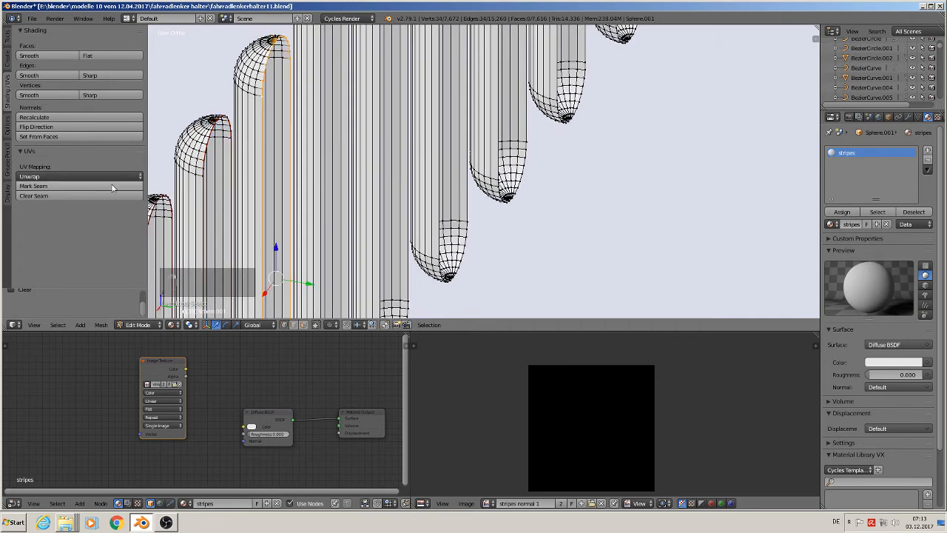
left_click(136, 184)
right_click(166, 174, "alt")
middle_click_drag(192, 170, 410, 96)
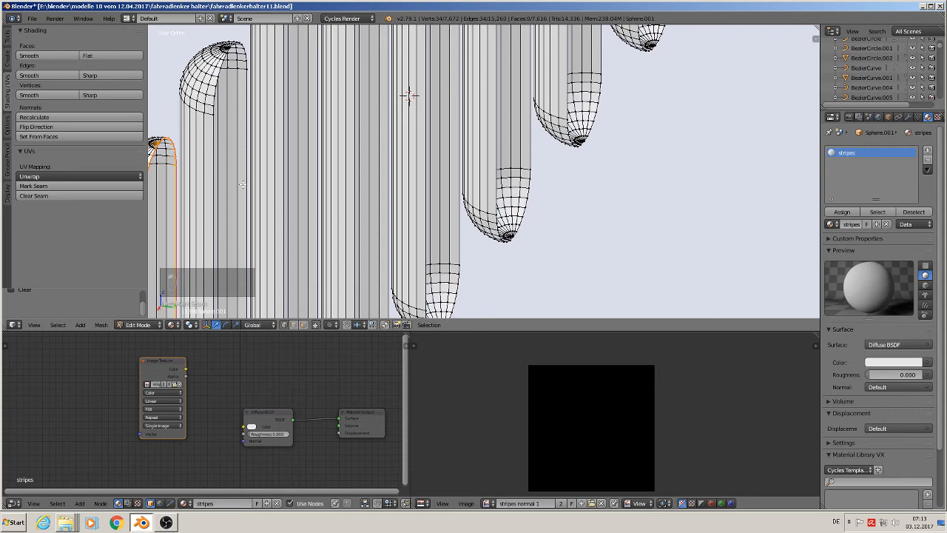
right_click(211, 131, "alt")
left_click(126, 186)
middle_click_drag(309, 117, 234, 142)
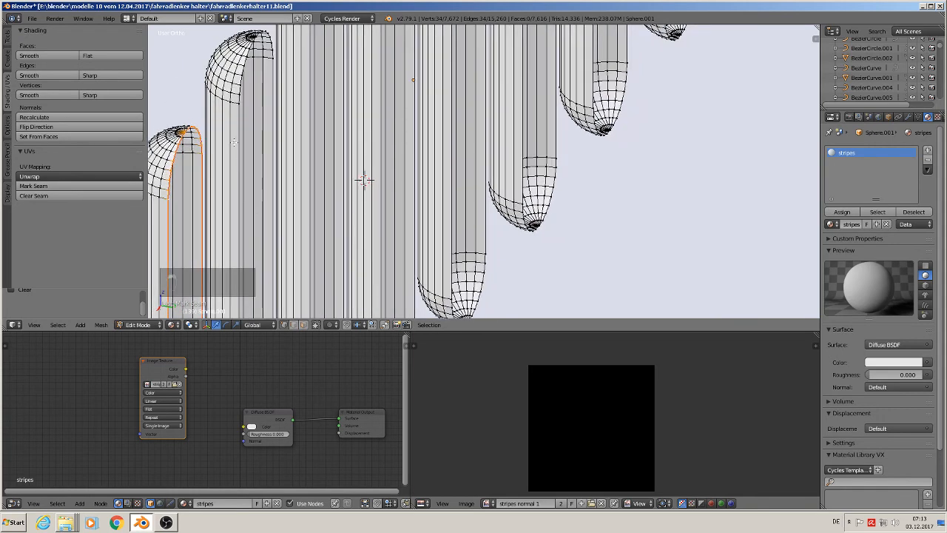
right_click(240, 122, "alt")
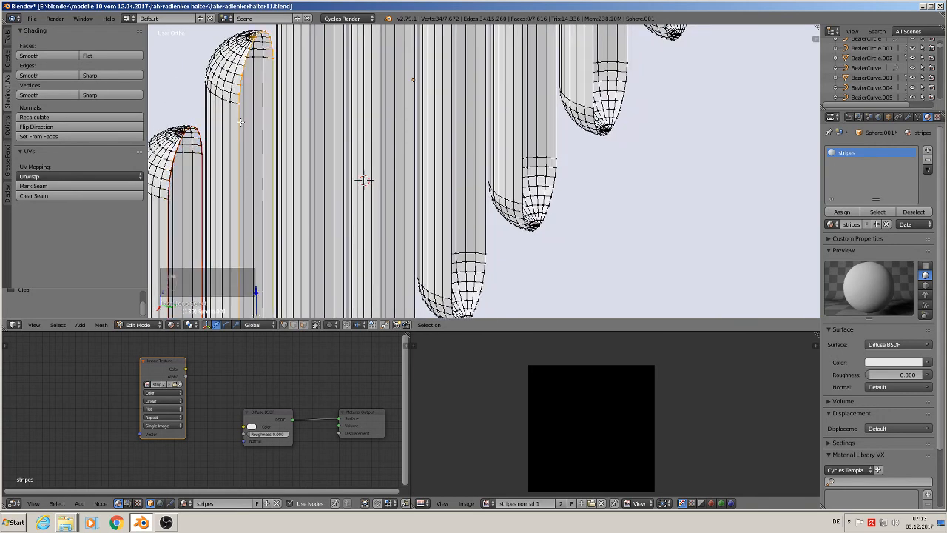
left_click(74, 184)
middle_click_drag(244, 136, 200, 113)
right_click(204, 111, "alt")
left_click(63, 185)
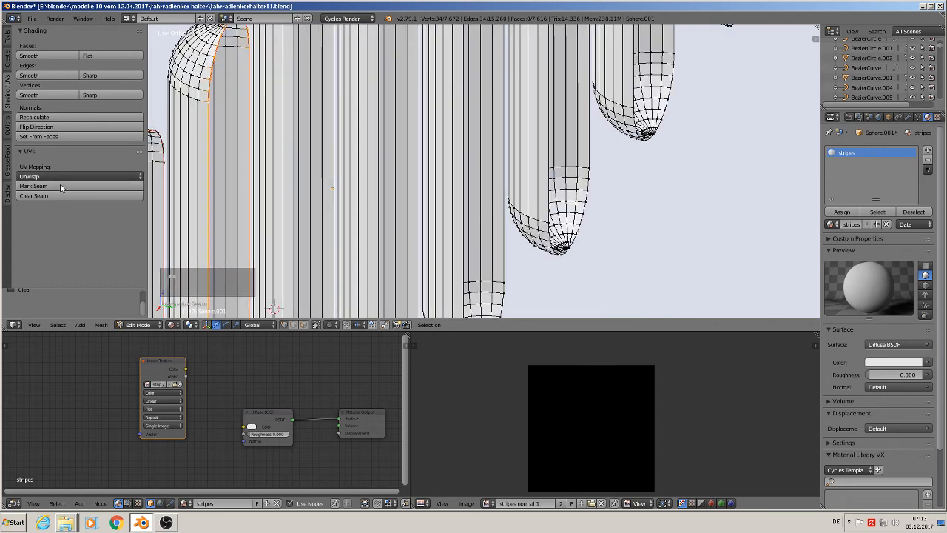
middle_click_drag(170, 159, 352, 73)
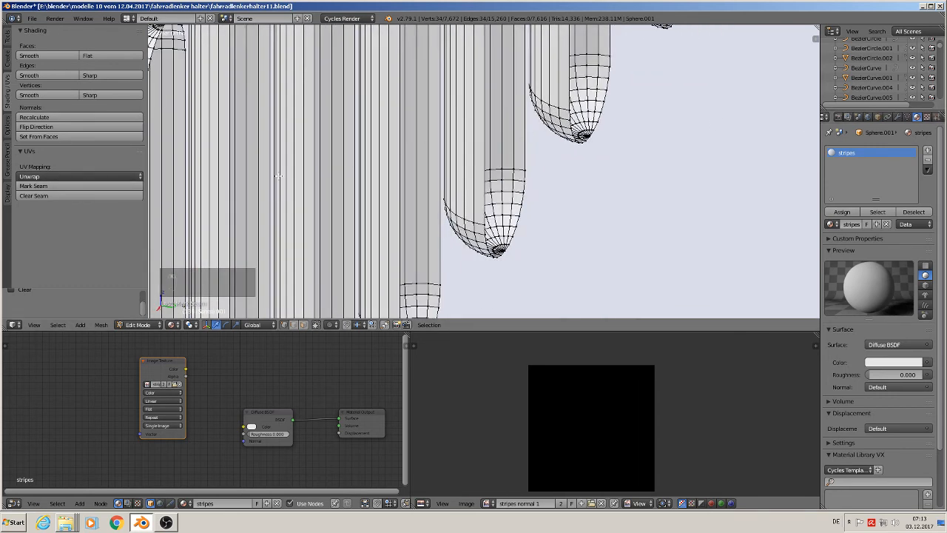
middle_click_drag(370, 203, 283, 111)
left_click(80, 188)
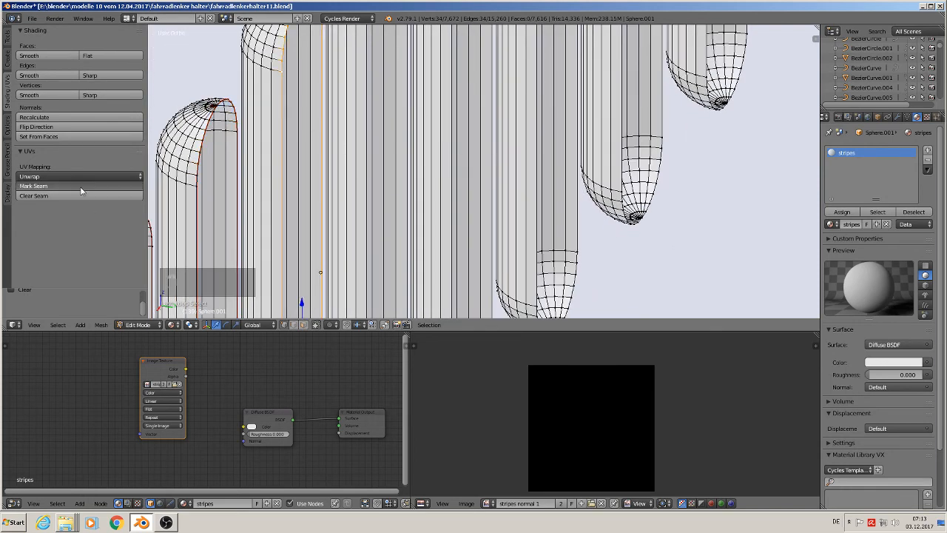
middle_click_drag(367, 32, 295, 118, "shift")
right_click(291, 116, "alt")
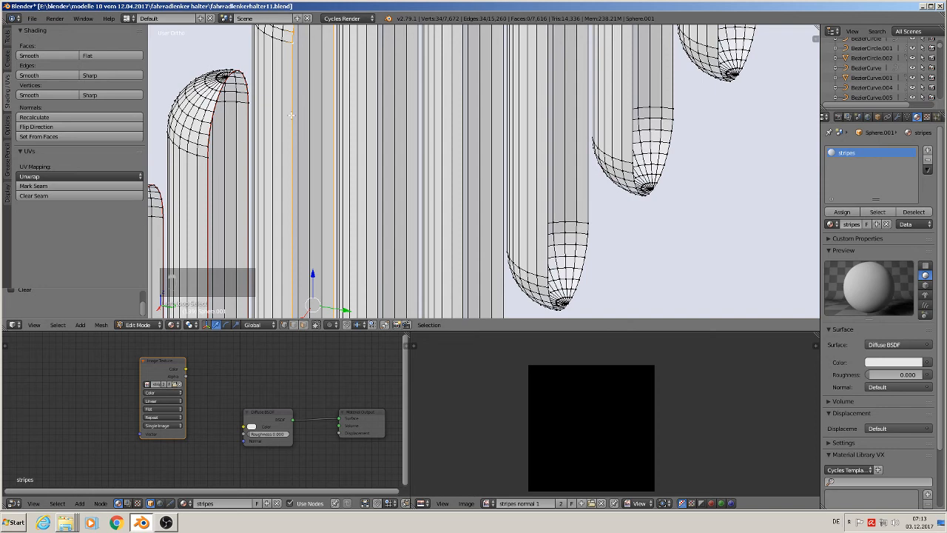
left_click(105, 188)
middle_click_drag(395, 32, 281, 118, "shift")
right_click(262, 102, "alt")
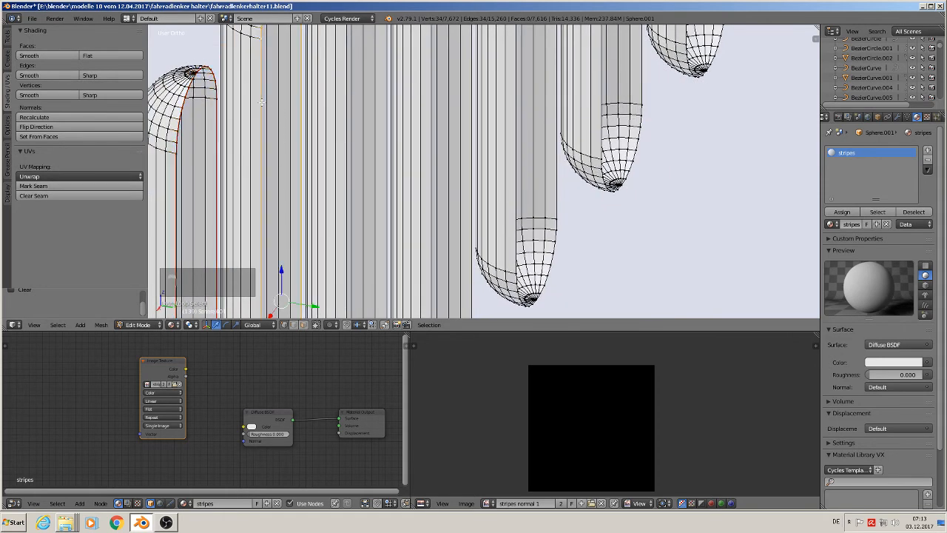
left_click(81, 186)
middle_click_drag(261, 69, 249, 94, "shift")
left_click(94, 186)
middle_click_drag(382, 122, 303, 256, "shift")
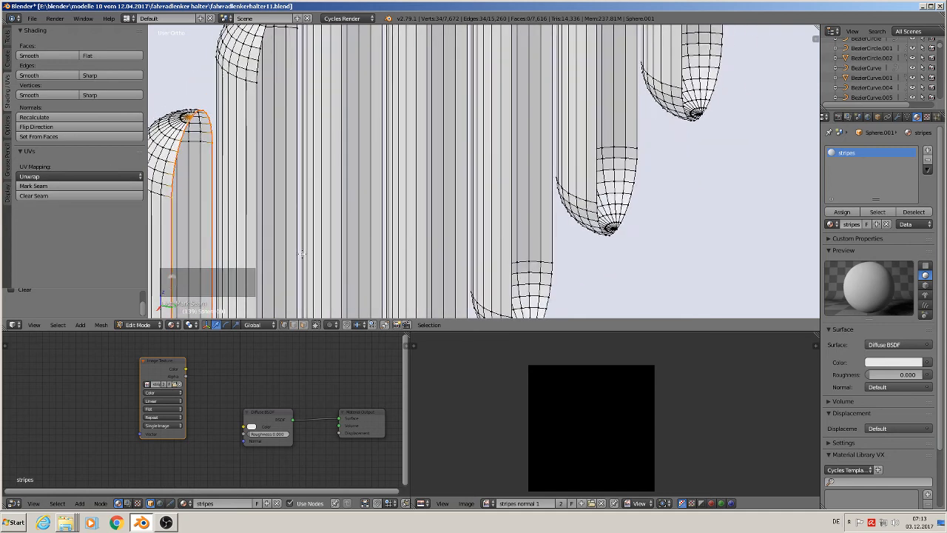
right_click(255, 119, "alt")
left_click(97, 188)
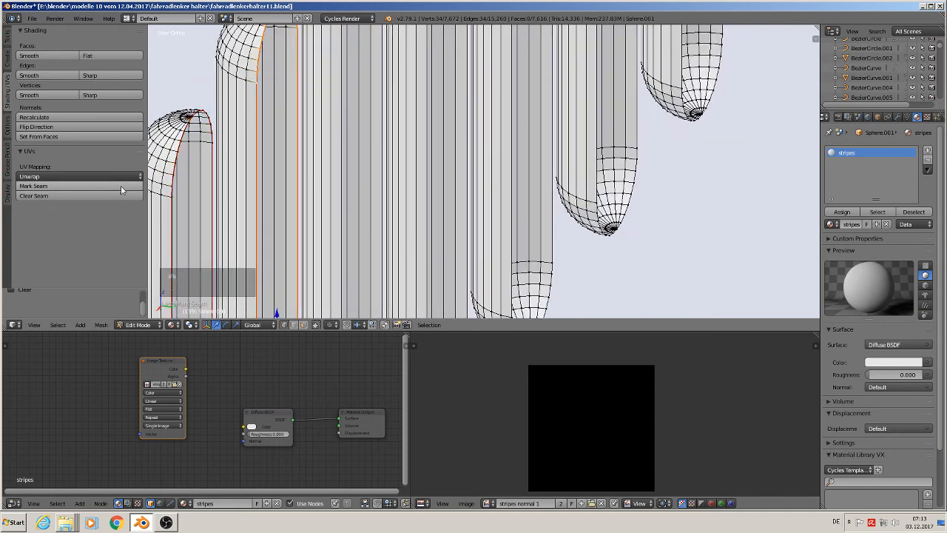
middle_click_drag(376, 160, 296, 264, "shift")
right_click(259, 106, "alt")
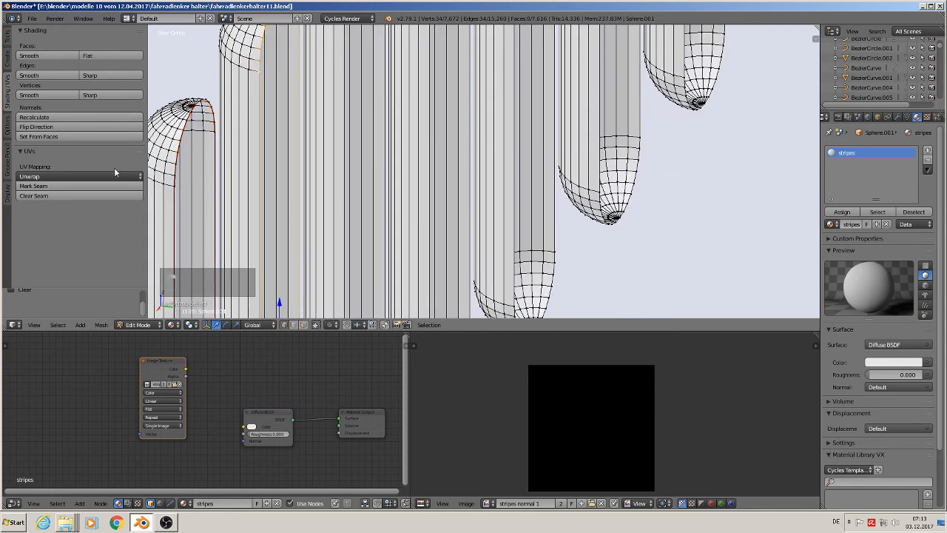
left_click(93, 186)
middle_click_drag(305, 176, 333, 169, "shift")
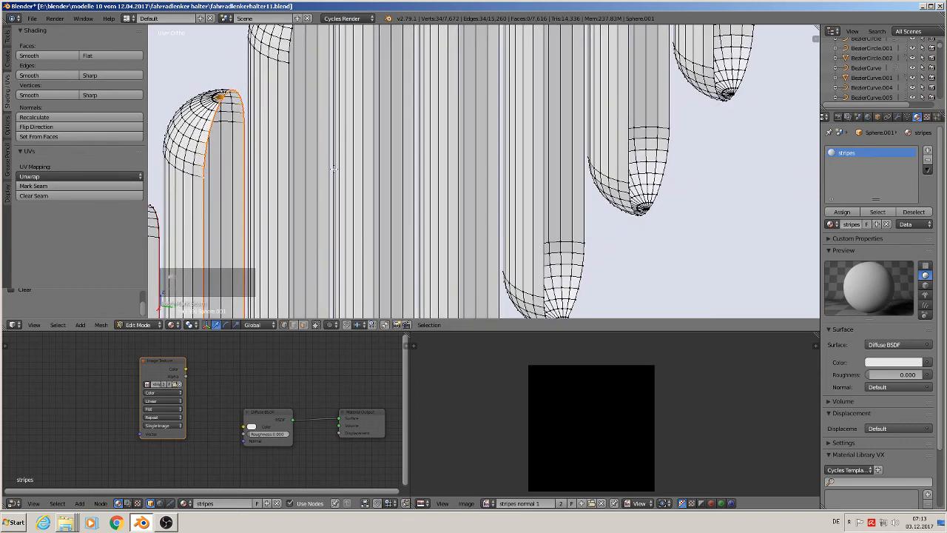
right_click(290, 88, "alt")
left_click(99, 186)
middle_click_drag(419, 127, 352, 222, "shift")
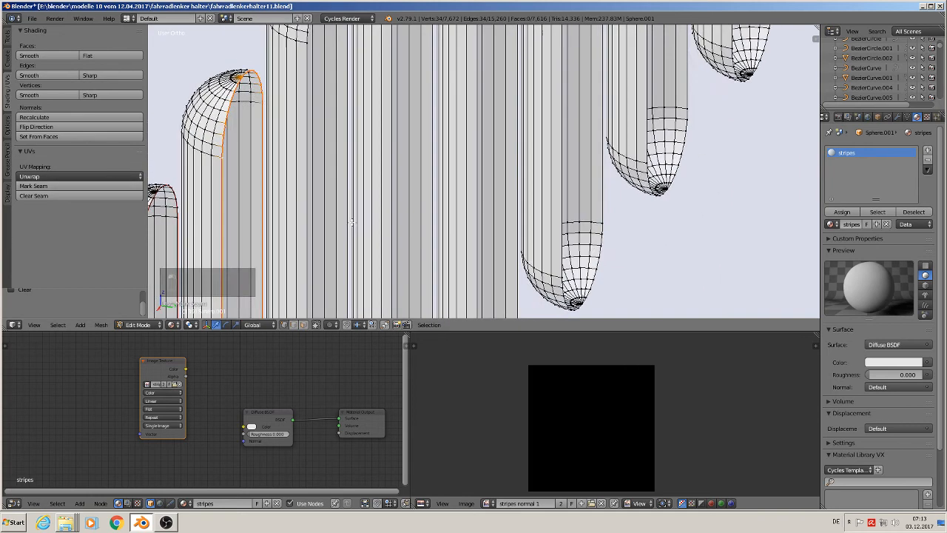
right_click(347, 109, "alt")
left_click(81, 185)
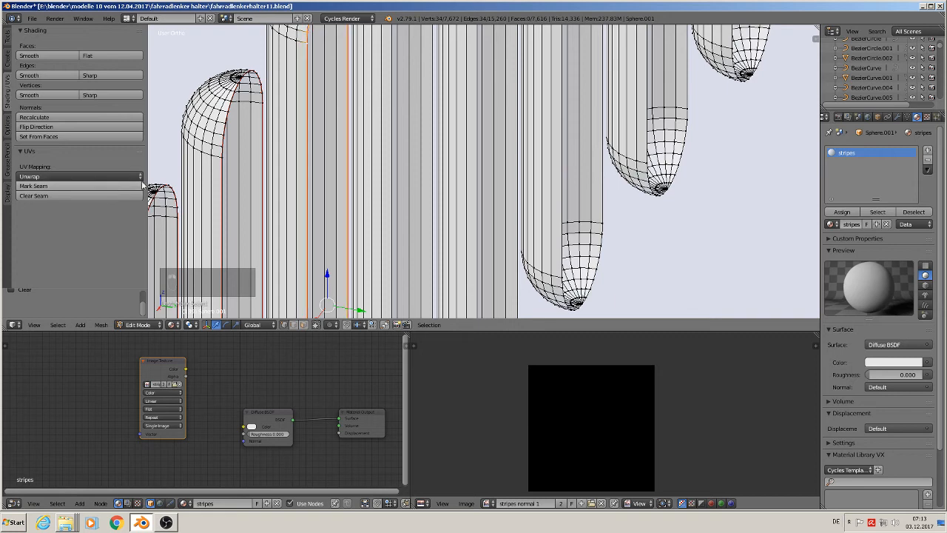
middle_click_drag(425, 152, 412, 169)
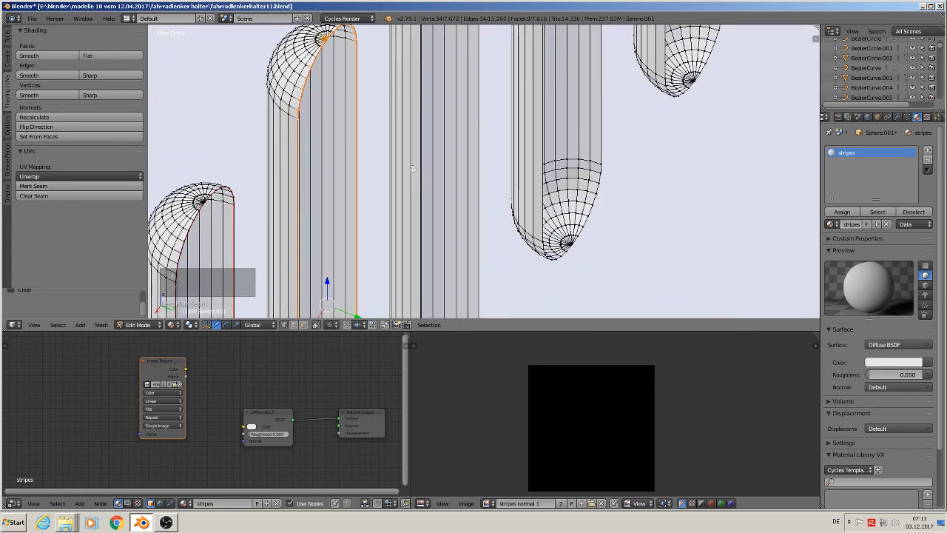
right_click(423, 134, "alt")
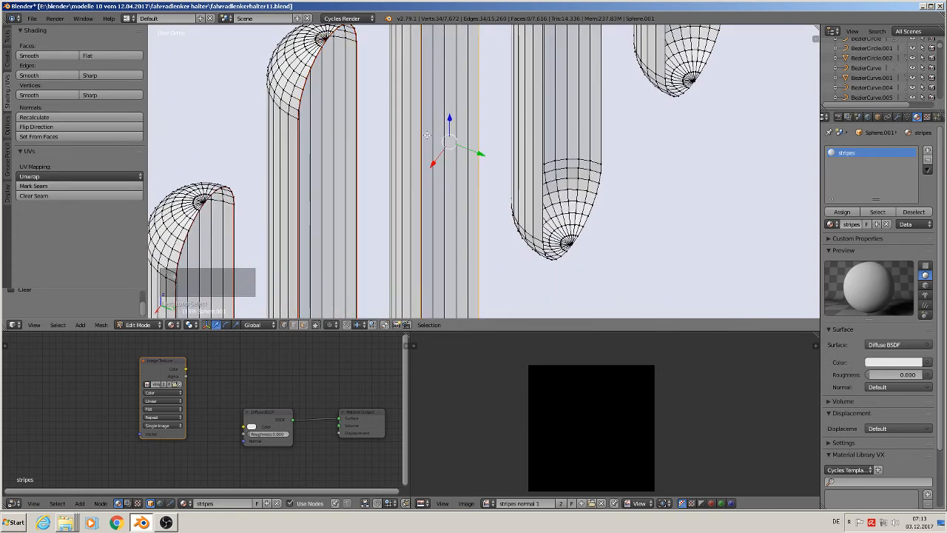
left_click(100, 187)
middle_click_drag(580, 52, 484, 191, "shift")
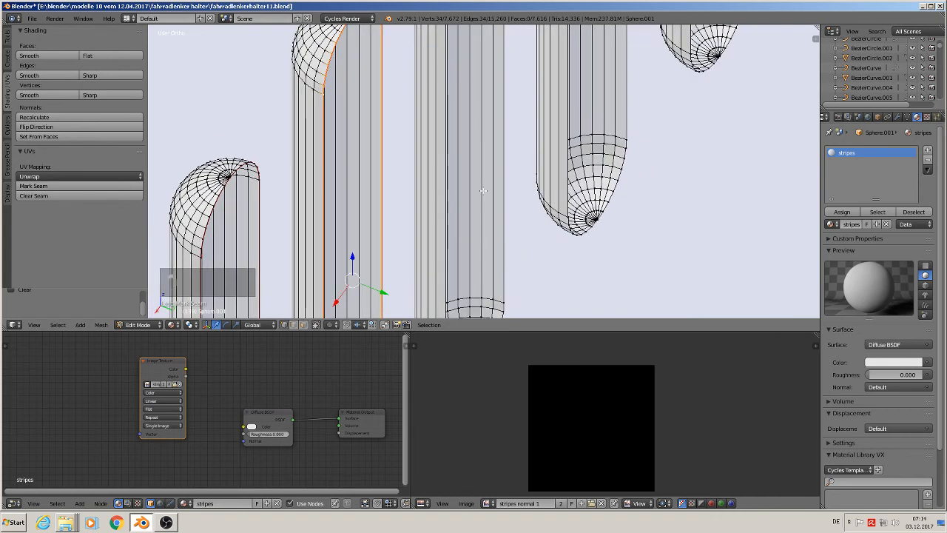
right_click(503, 145, "alt")
left_click(95, 186)
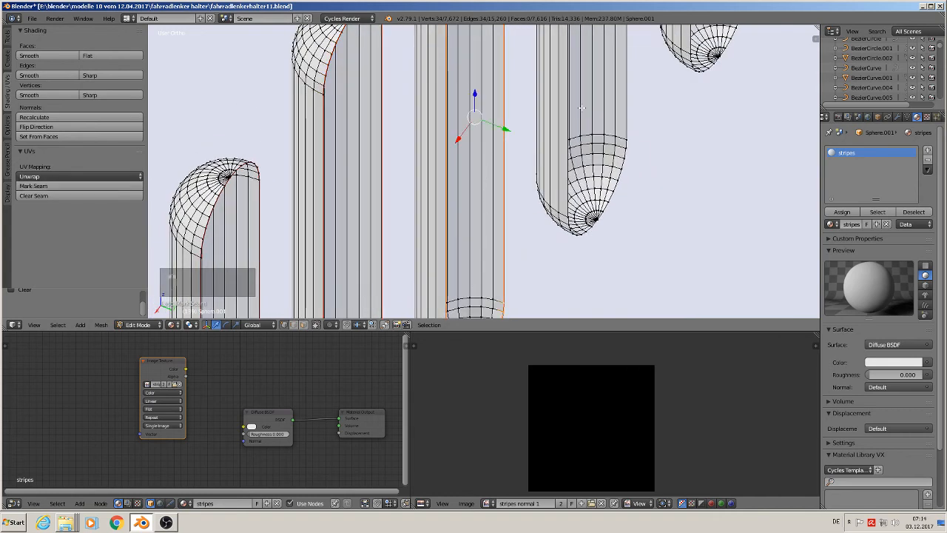
right_click(624, 93, "alt")
left_click(123, 186)
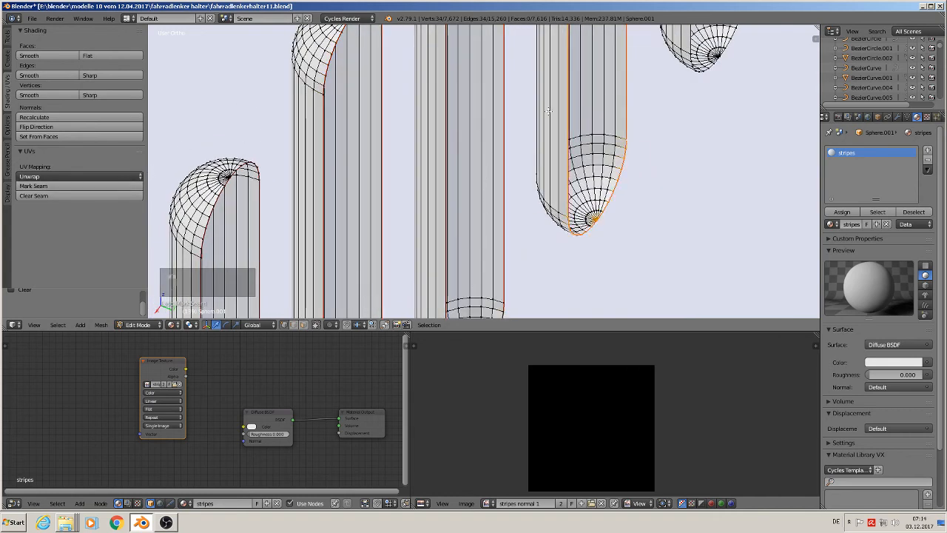
middle_click_drag(597, 97, 442, 232, "shift")
right_click(598, 75, "alt")
middle_click_drag(623, 123, 476, 272, "shift")
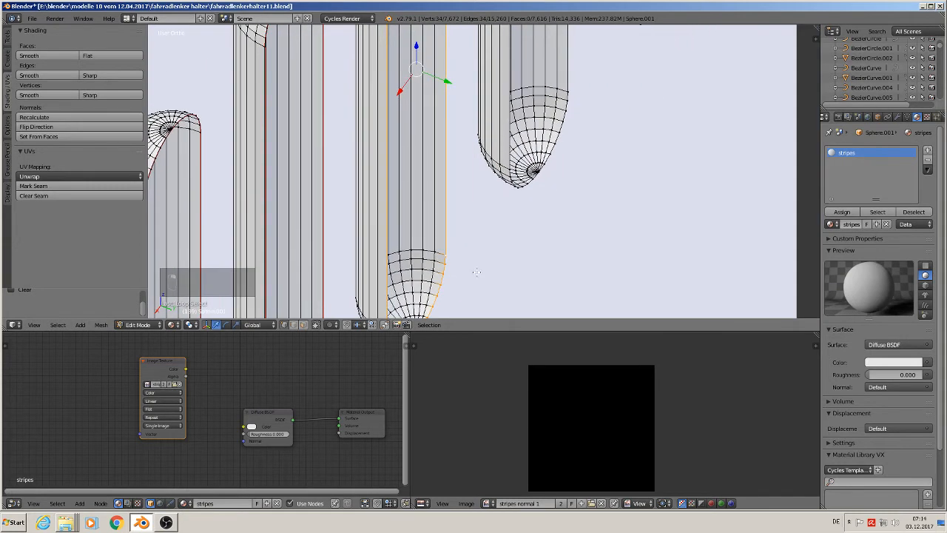
left_click(102, 186)
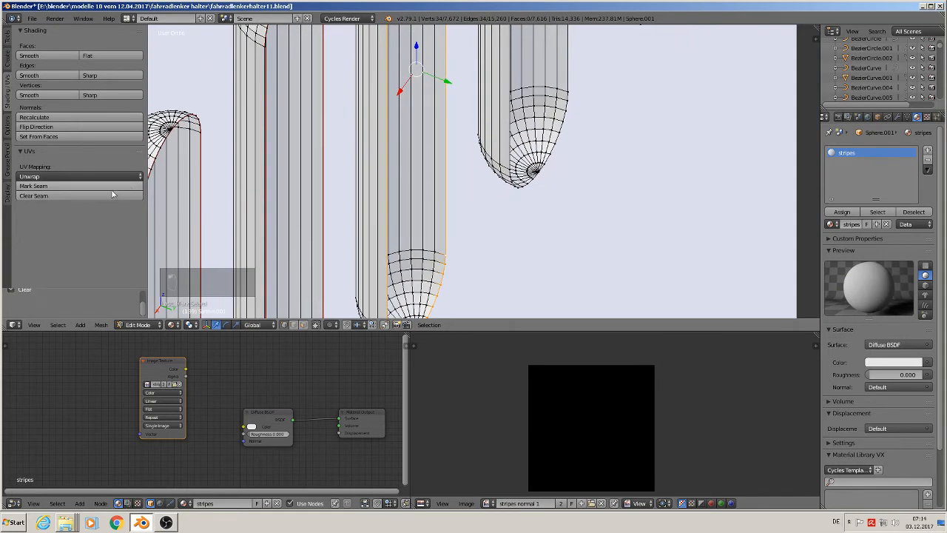
left_click(107, 186)
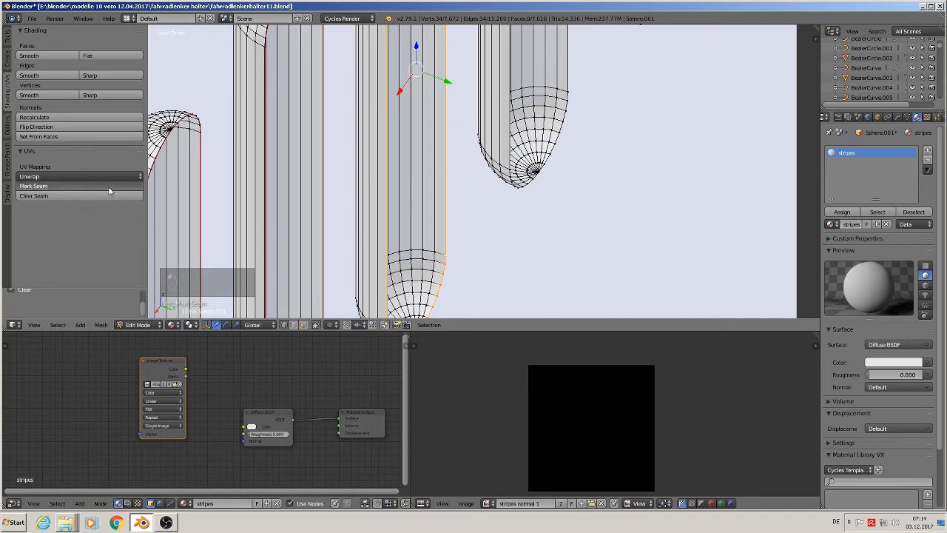
Step: Mark the lengthwise edge loops of the last three capsules, up to the row's upper end, as seams
right_click(562, 64, "alt")
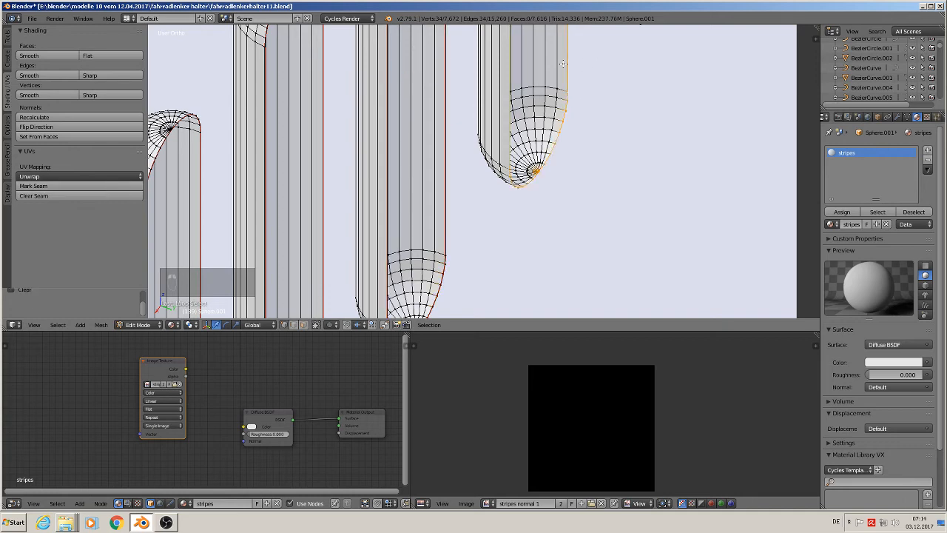
left_click(102, 188)
scroll(516, 212, "down", 7)
middle_click_drag(708, 161, 539, 256, "shift")
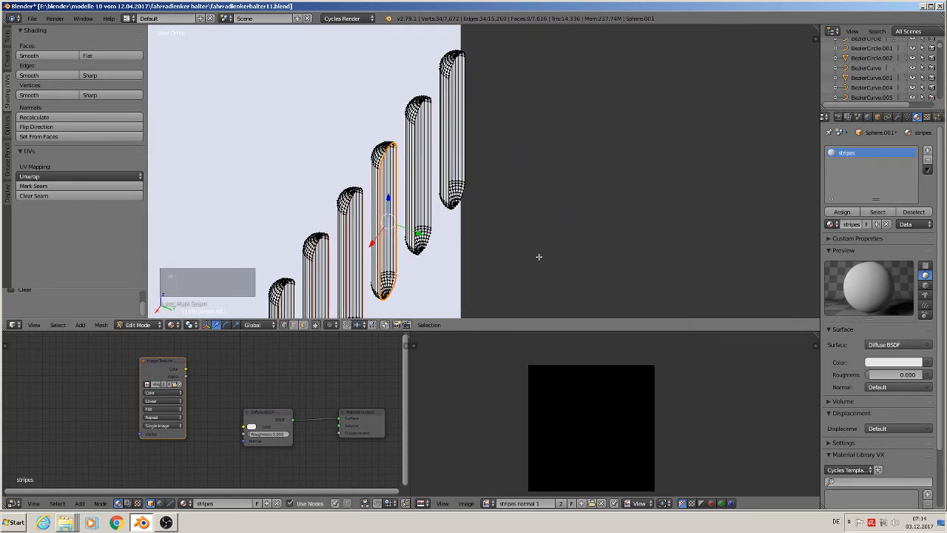
scroll(539, 256, "up", 4)
right_click(310, 182, "alt")
right_click(322, 175, "alt")
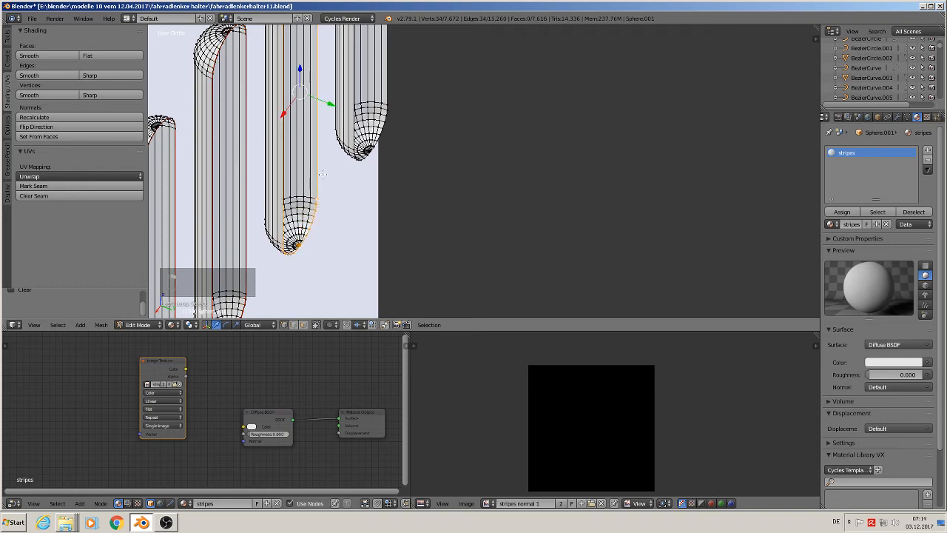
left_click(81, 186)
right_click(396, 79, "alt")
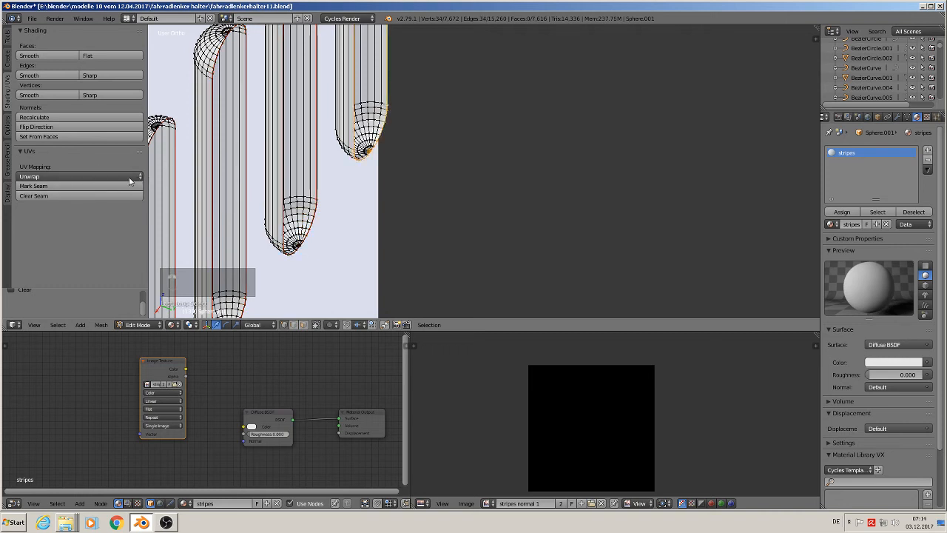
left_click(100, 184)
Step: Select the whole capsule mesh and unwrap it along the marked seams with Unwrap
scroll(484, 152, "down", 6)
key("a")
key("a")
key("a")
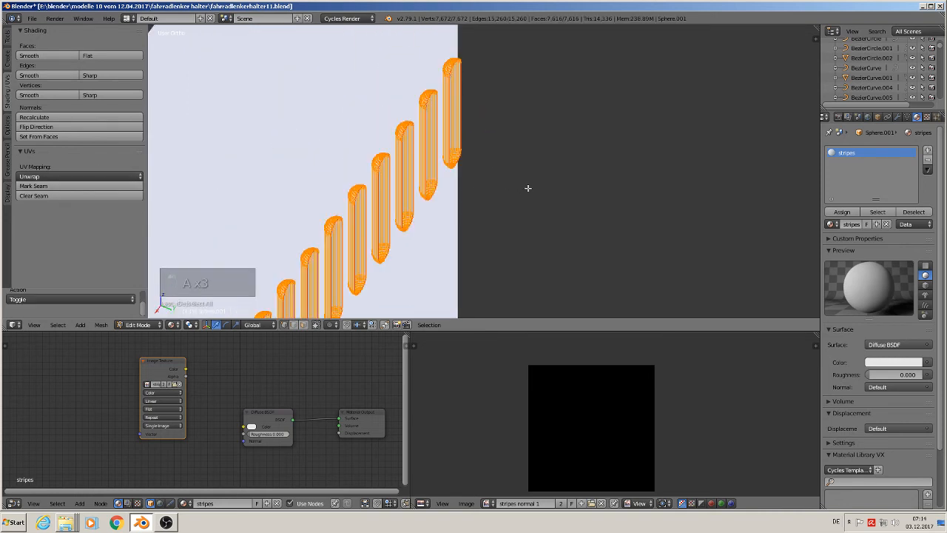
key("u")
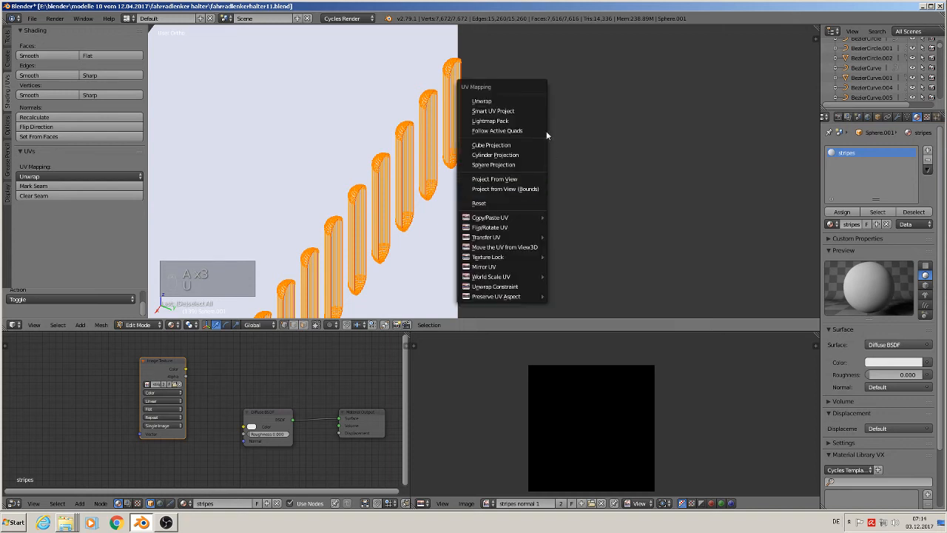
left_click(523, 102)
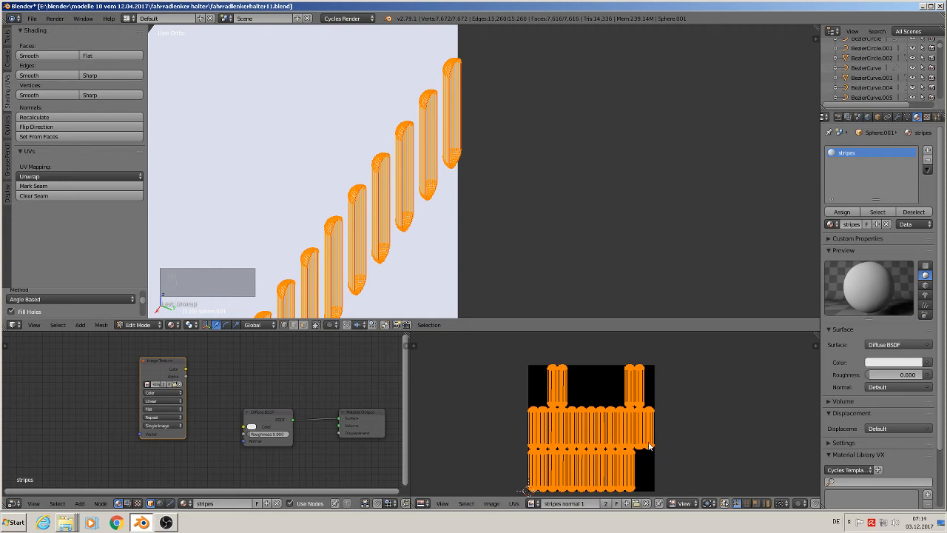
Step: Re-map the whole capsule mesh from the front view with Project From View
middle_click_drag(540, 246, 587, 155, "shift")
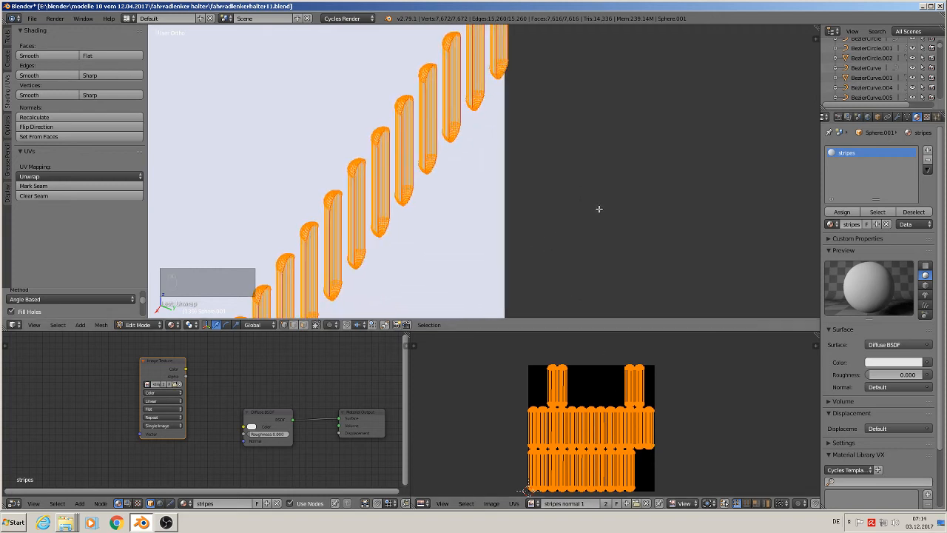
key("KP_1")
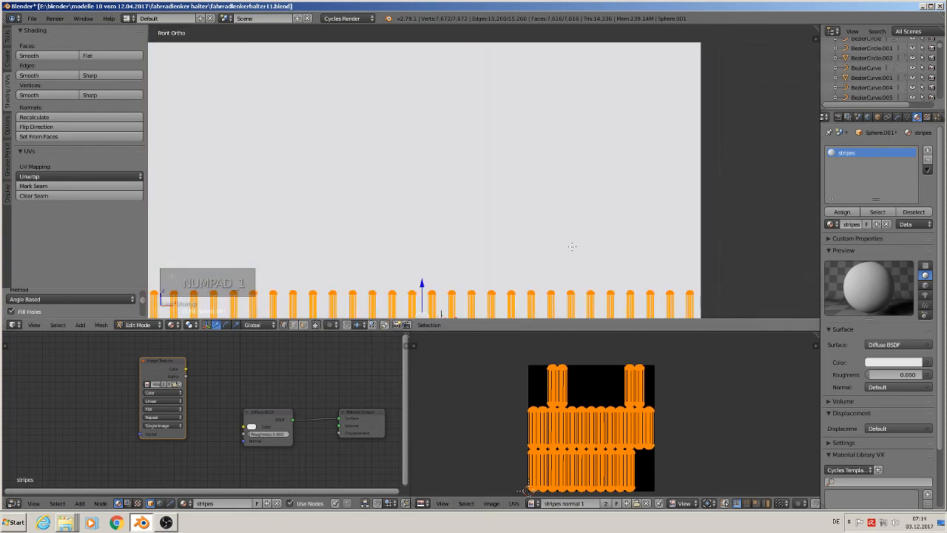
key("u")
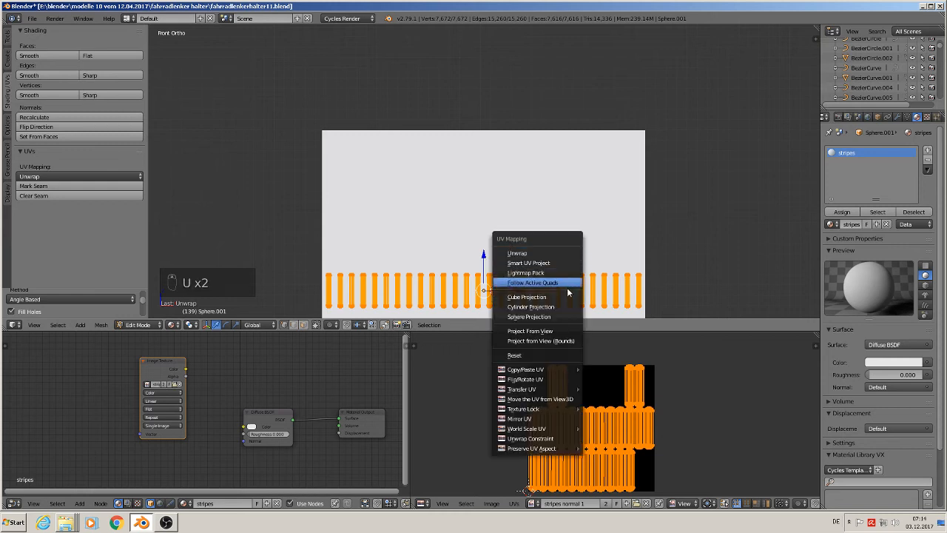
left_click(560, 332)
Step: Scale the projected capsule UVs by about 2.03 to span nearly the full width of the stripes normal 1 image
scroll(602, 375, "up", 3)
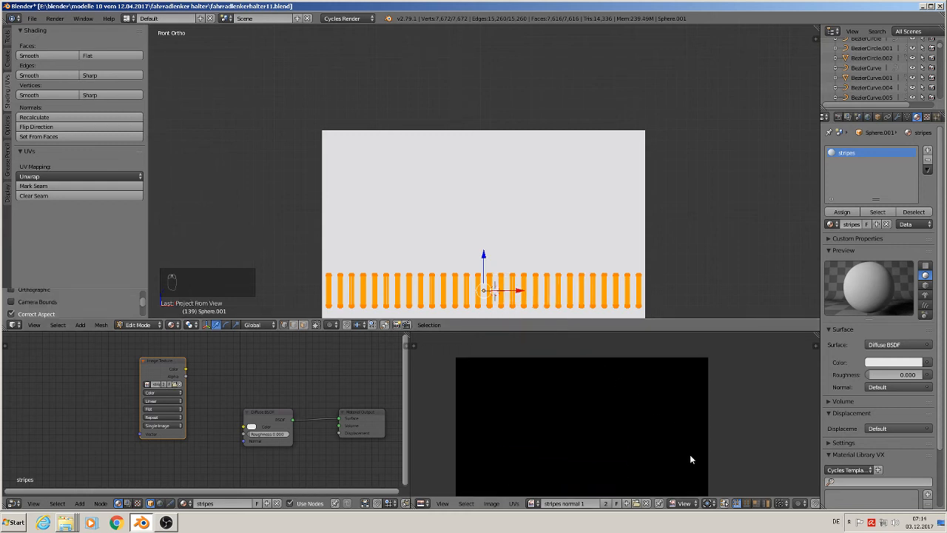
middle_click_drag(689, 457, 701, 428)
key("s")
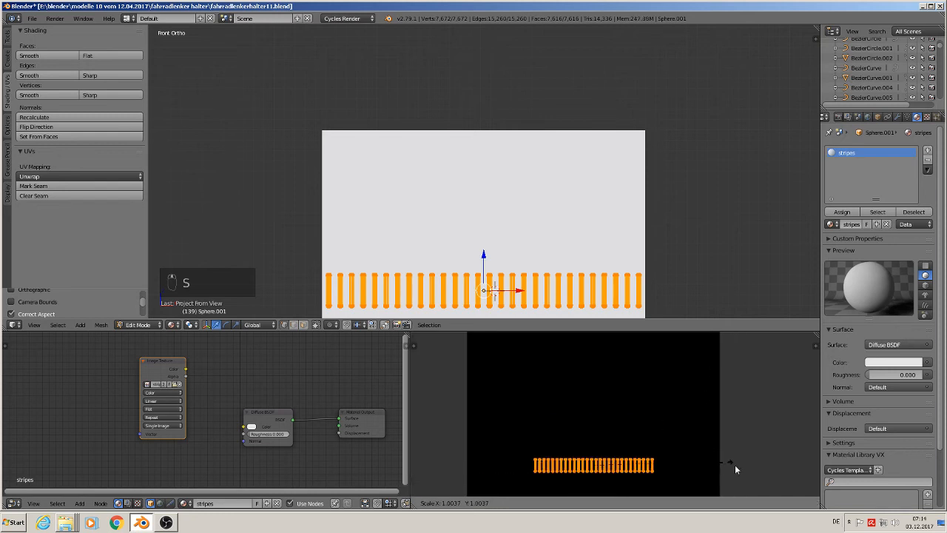
left_click(442, 336)
middle_click_drag(669, 464, 668, 414)
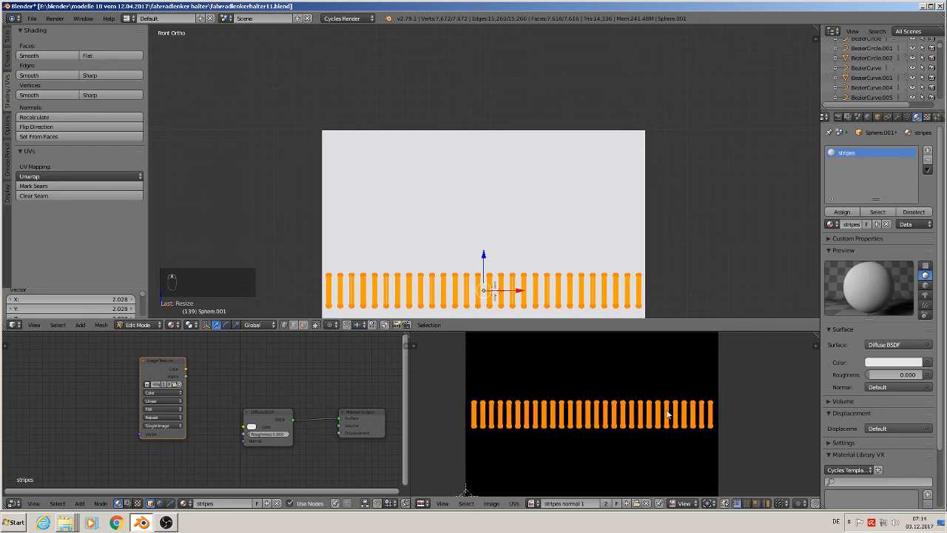
Step: Move the capsule UVs up by about 0.133 and sideways by about 0.003 over the stripes normal 1 image
scroll(666, 415, "down", 3)
scroll(663, 416, "up", 1)
key("g")
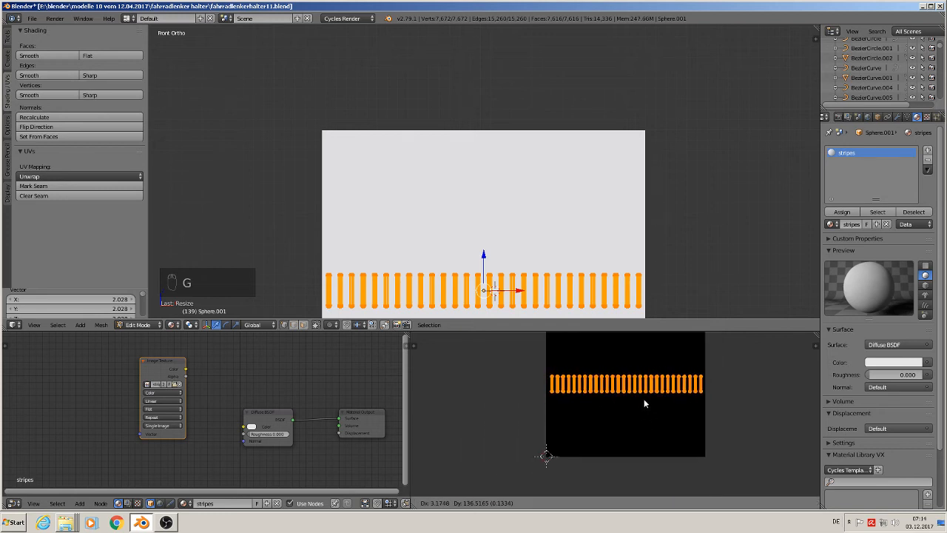
left_click(645, 403)
scroll(645, 404, "up", 3)
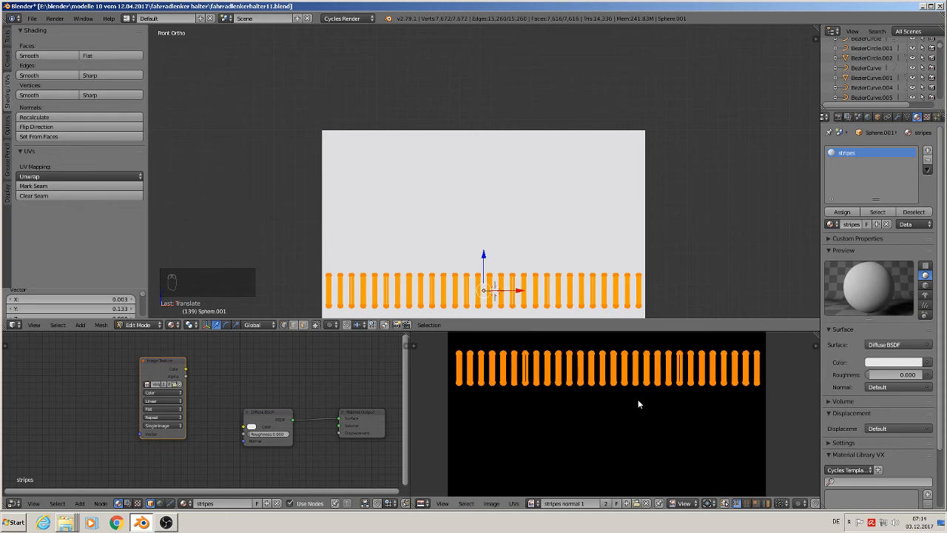
Step: Show the render properties, return to Object Mode and move the capsule row about 0.003 along Y, away from the plane
left_click(839, 117)
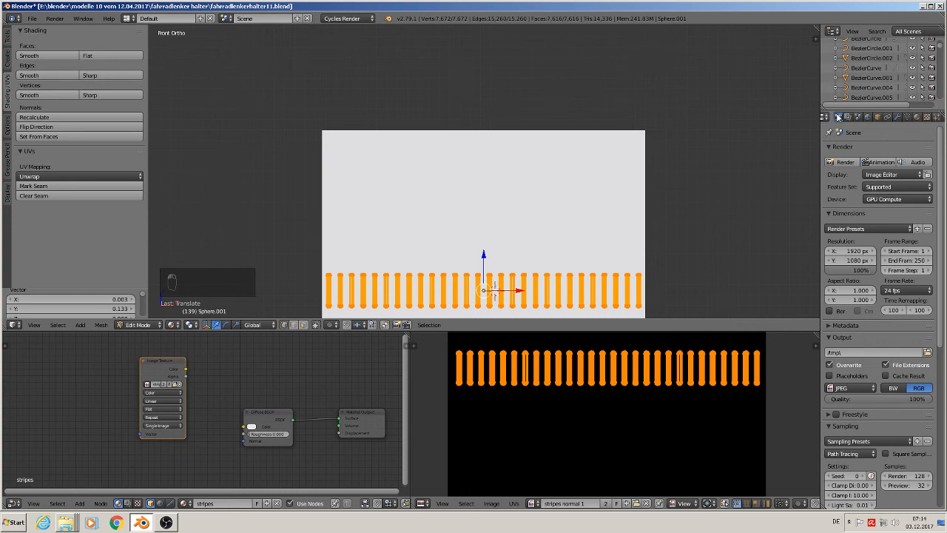
key("Tab")
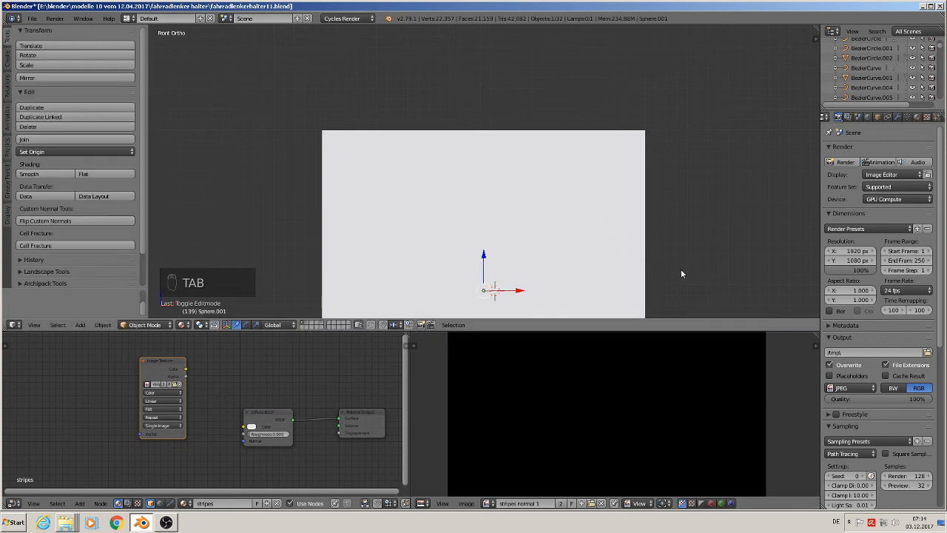
middle_click_drag(692, 277, 567, 207, "shift")
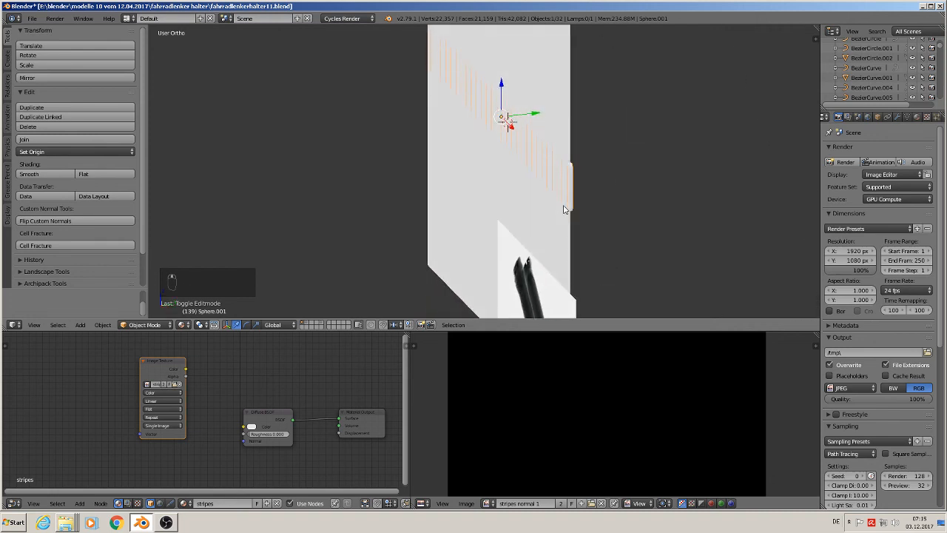
key("g")
key("y")
left_click(533, 114)
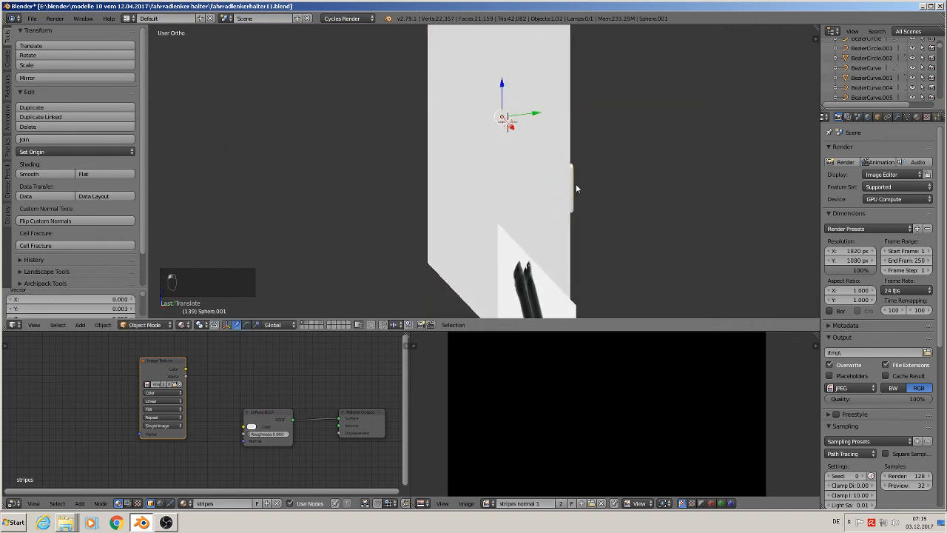
Step: Select only the plane and add an Image Texture node to its material, beside the Diffuse BSDF node
right_click(556, 106)
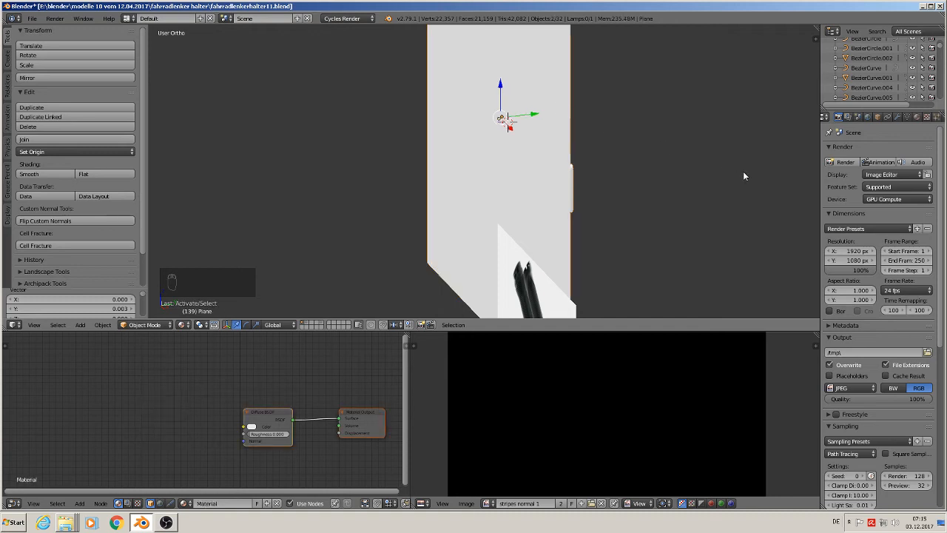
right_click(551, 157)
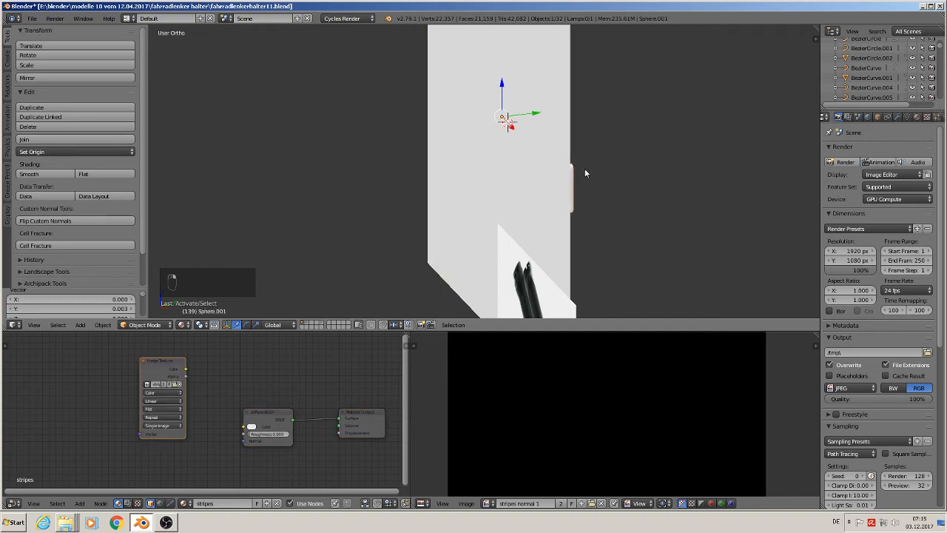
right_click(572, 191)
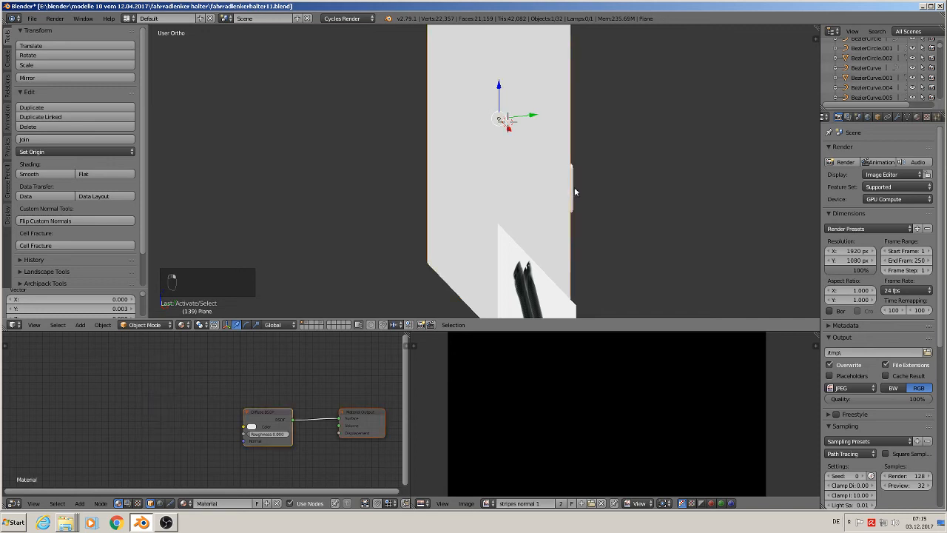
middle_click_drag(576, 192, 517, 215)
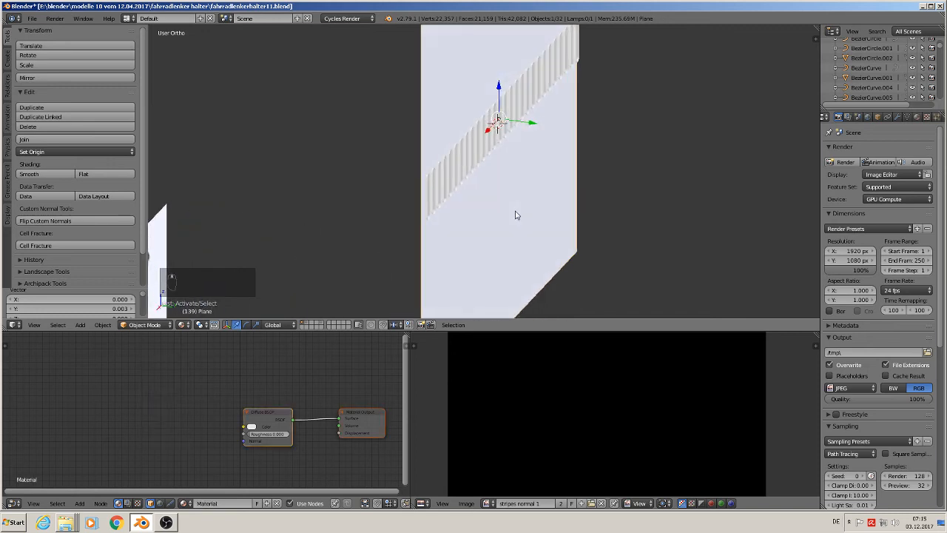
middle_click_drag(464, 108, 601, 114)
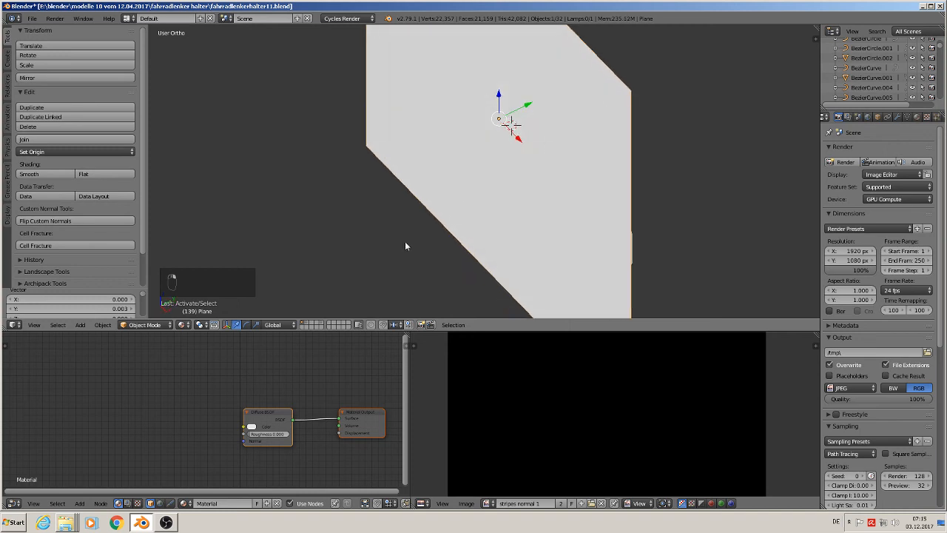
scroll(222, 415, "down", 3)
middle_click_drag(218, 416, 238, 375)
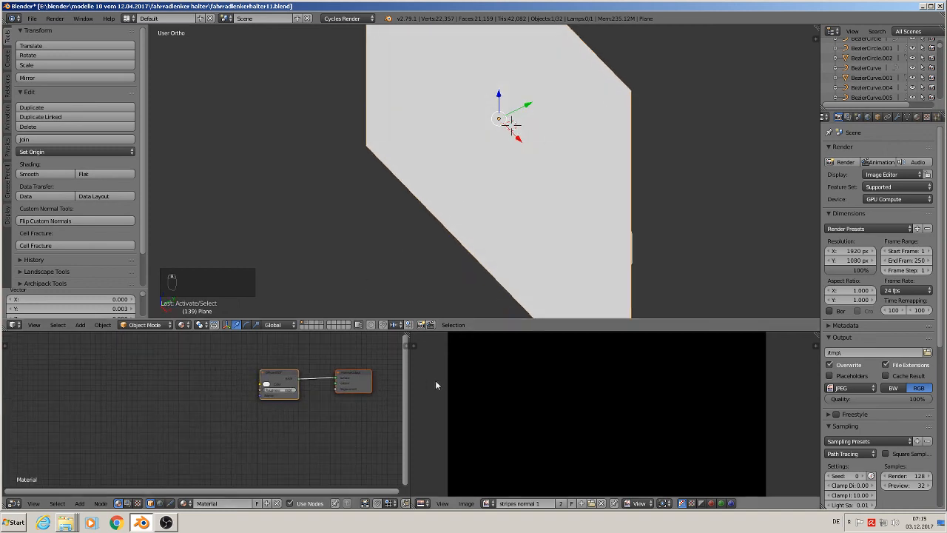
left_click(78, 502)
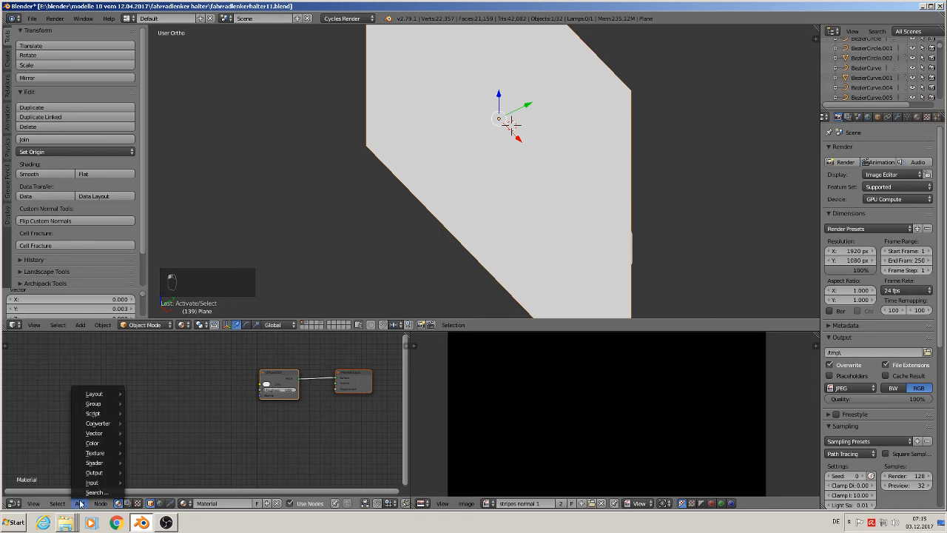
mouse_move(96, 452)
left_click(167, 377)
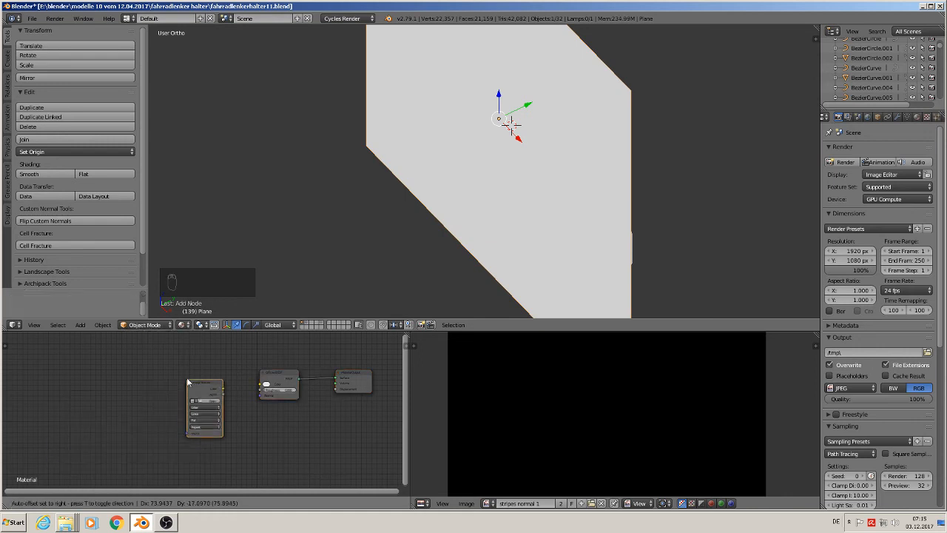
left_click(205, 390)
Step: Load stripes normal 1.jpg from the textures folder into the plane's Image Texture node and keep that node selected
left_click(208, 384)
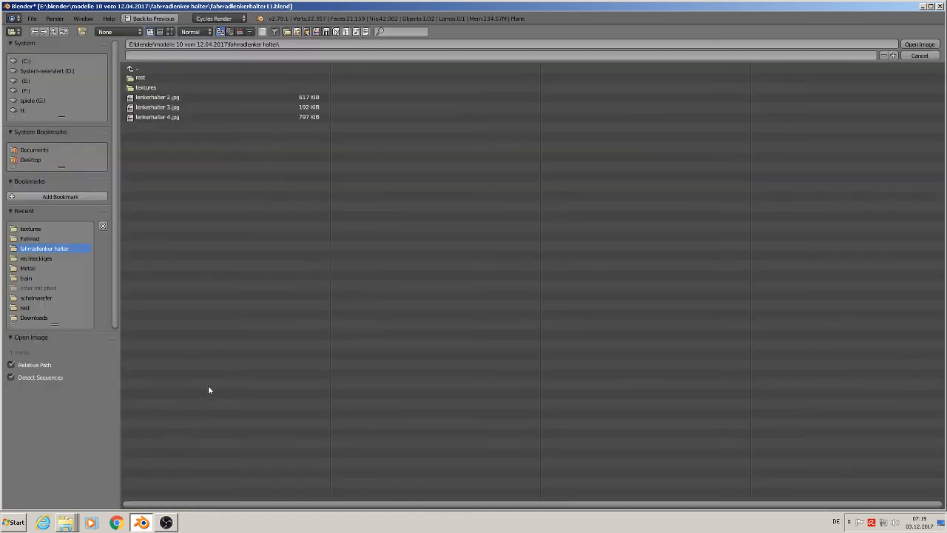
left_click(179, 86)
left_click(170, 31)
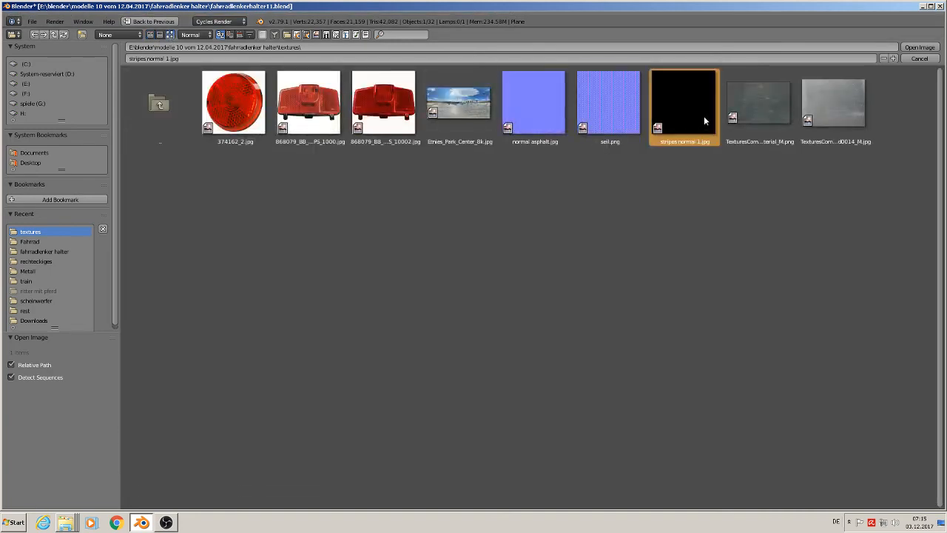
double_click(672, 119)
left_click(215, 375)
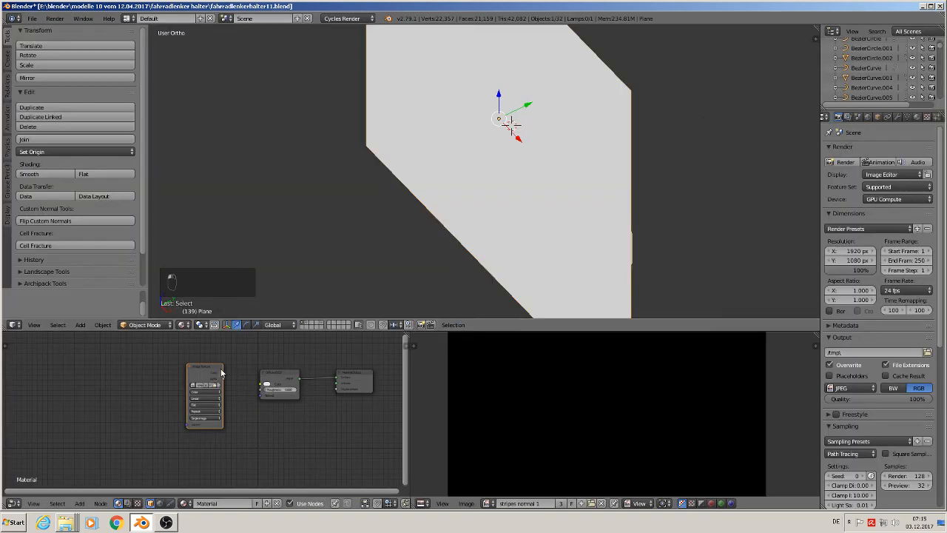
Step: Select the capsule row and add the plane to the selection as the active object
middle_click_drag(805, 198, 676, 209)
right_click(500, 236)
right_click(483, 88, "shift")
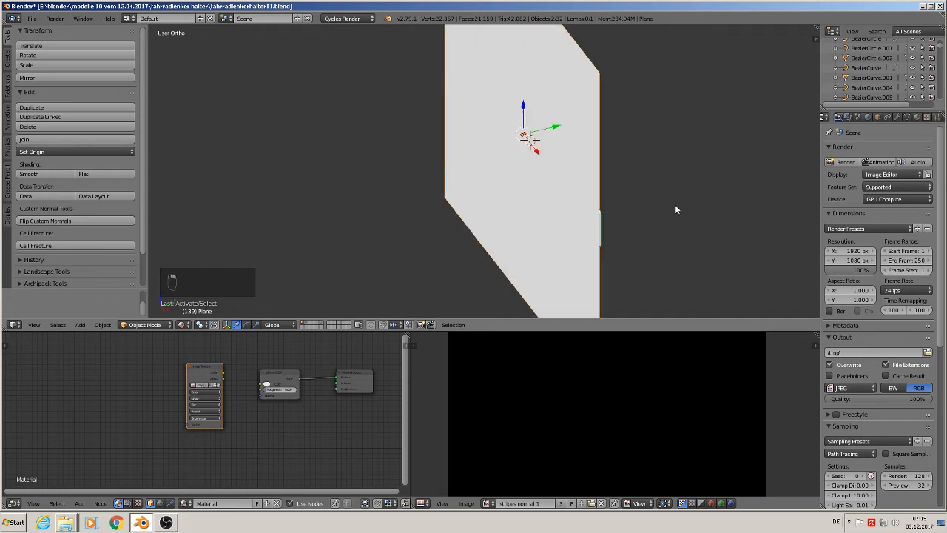
Step: Show the Cycles bake settings, set the bake type to Normal and enable Selected to Active
scroll(896, 350, "down", 2)
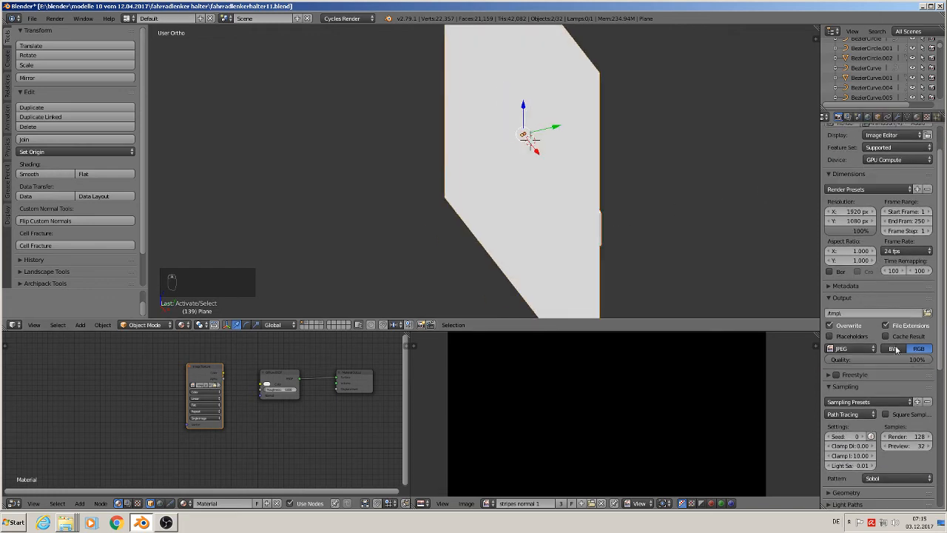
scroll(896, 350, "down", 10)
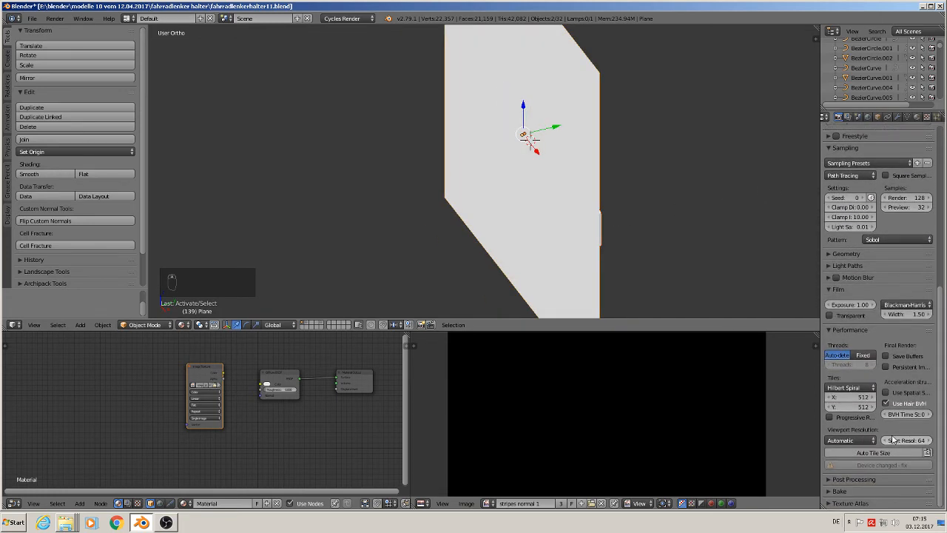
left_click(830, 491)
scroll(851, 444, "down", 5)
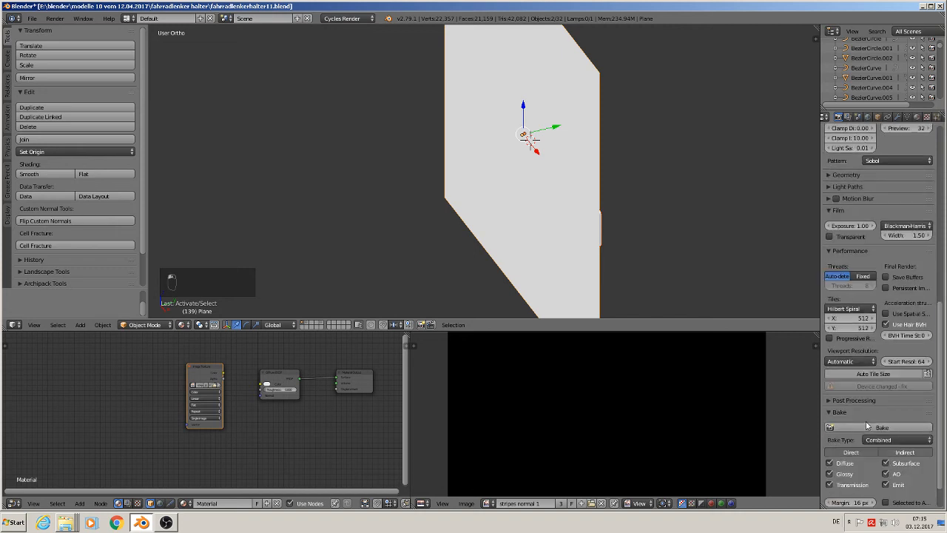
left_click(880, 404)
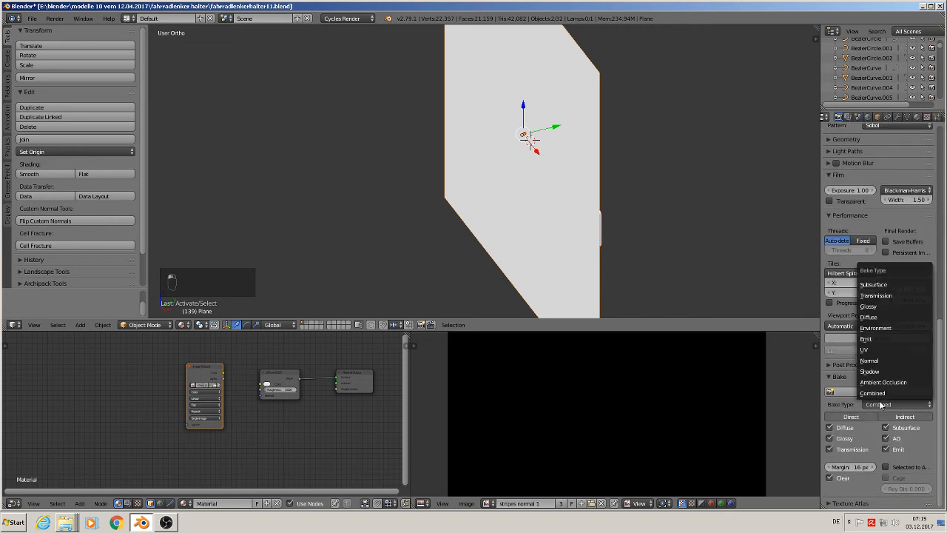
left_click(894, 361)
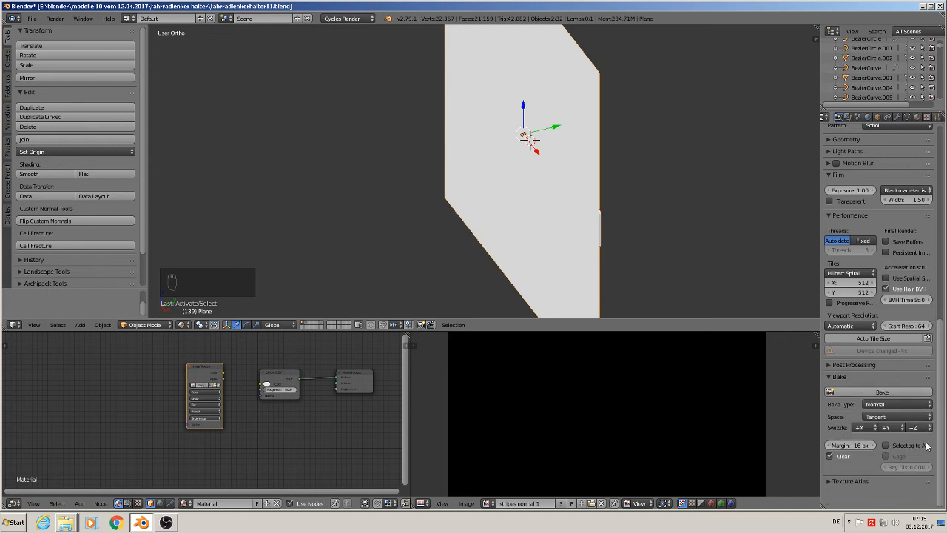
left_click(886, 445)
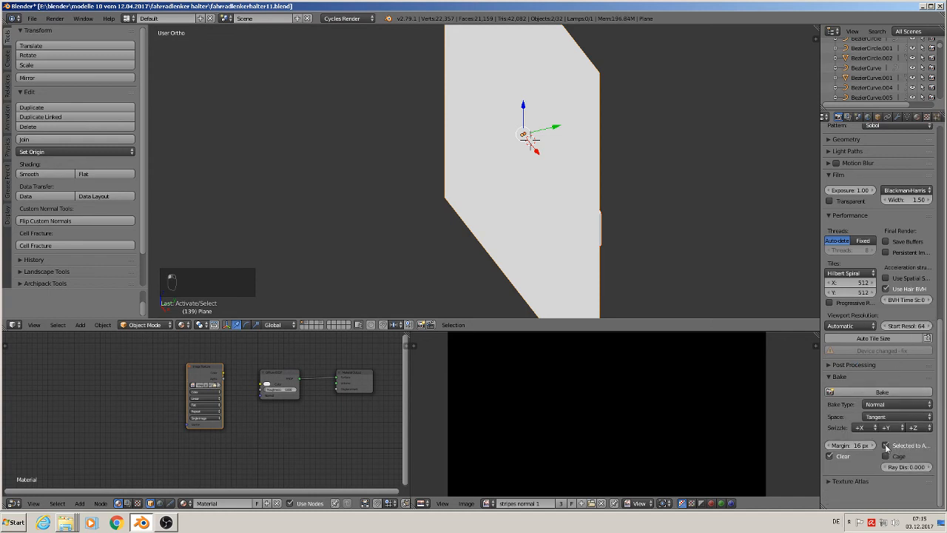
Step: Bake the normal map with the 16 px margin and examine the edges of the stripes in the baked image
left_click(866, 392)
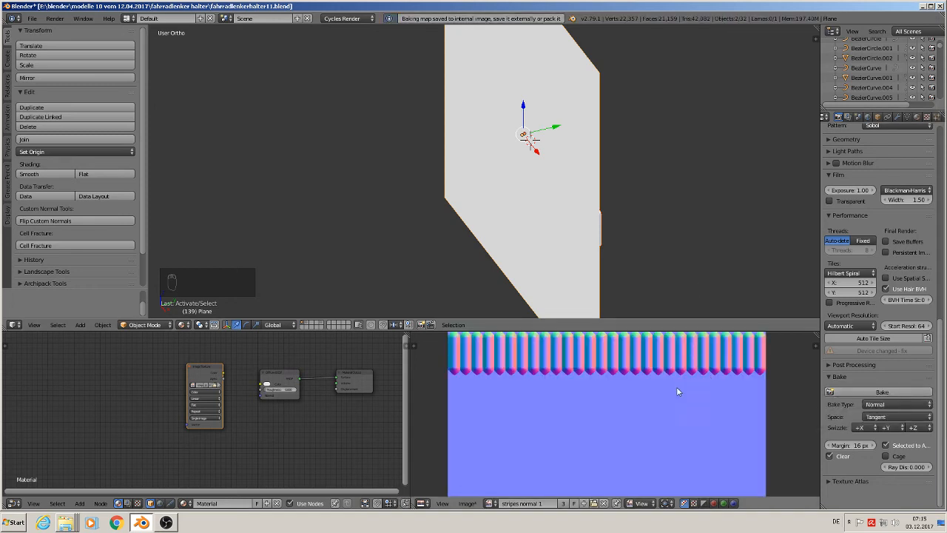
scroll(665, 389, "down", 3)
scroll(616, 405, "up", 4)
scroll(616, 401, "up", 2)
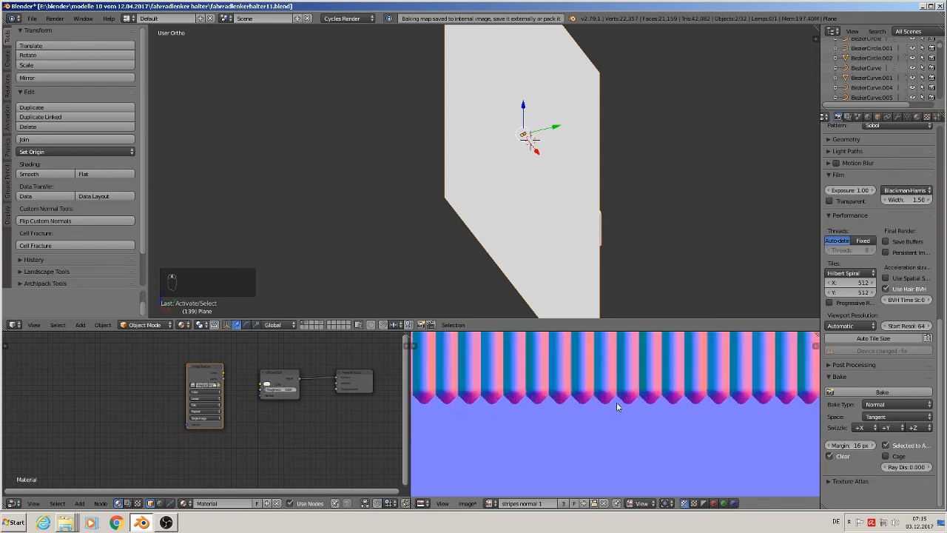
middle_click_drag(626, 408, 660, 440)
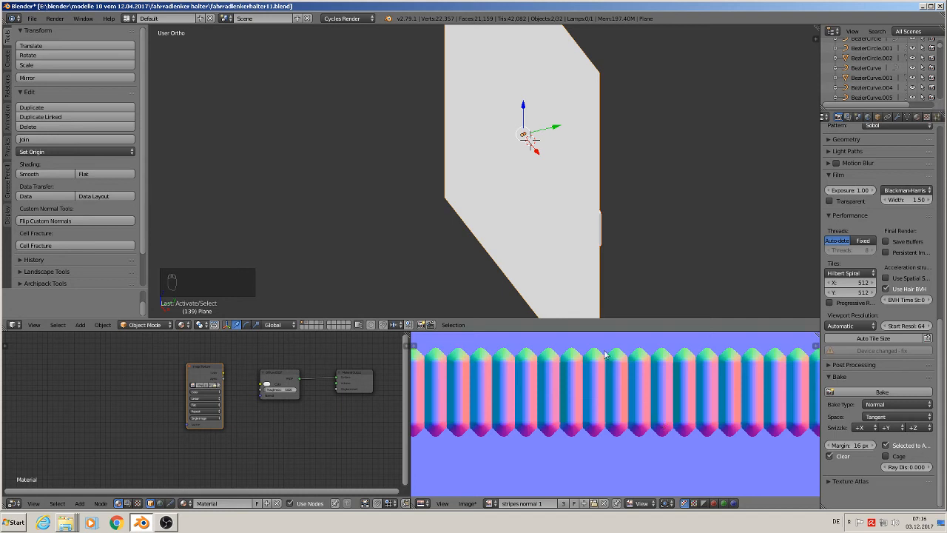
scroll(603, 386, "up", 3)
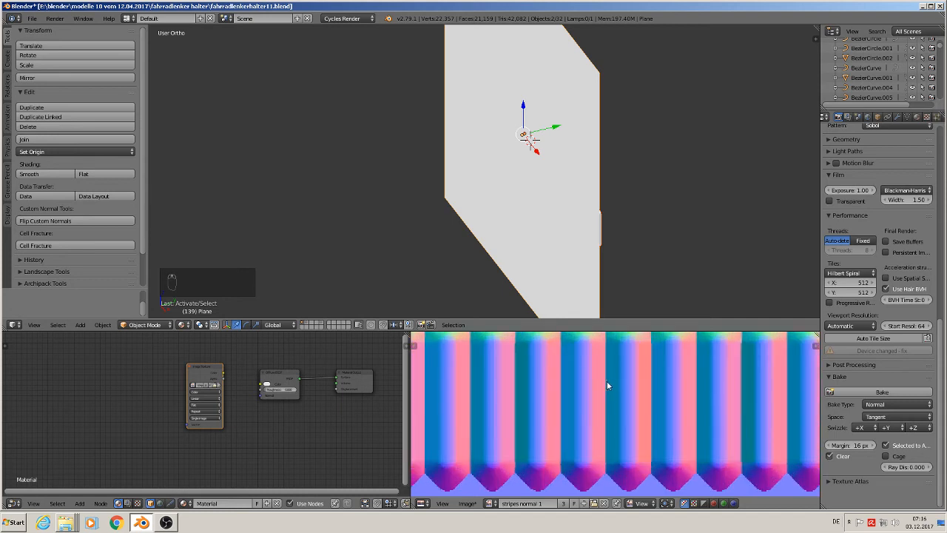
scroll(607, 385, "down", 2)
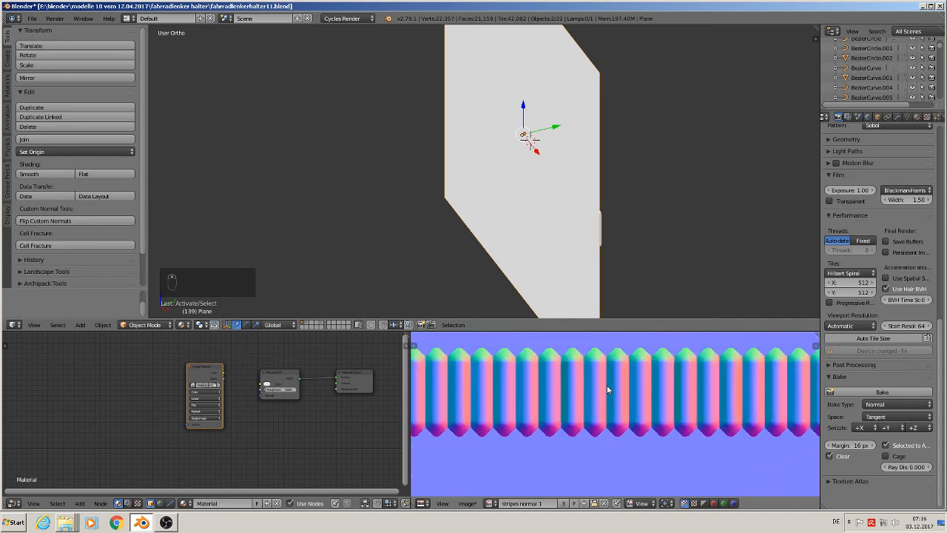
scroll(606, 385, "up", 3)
scroll(607, 385, "down", 5)
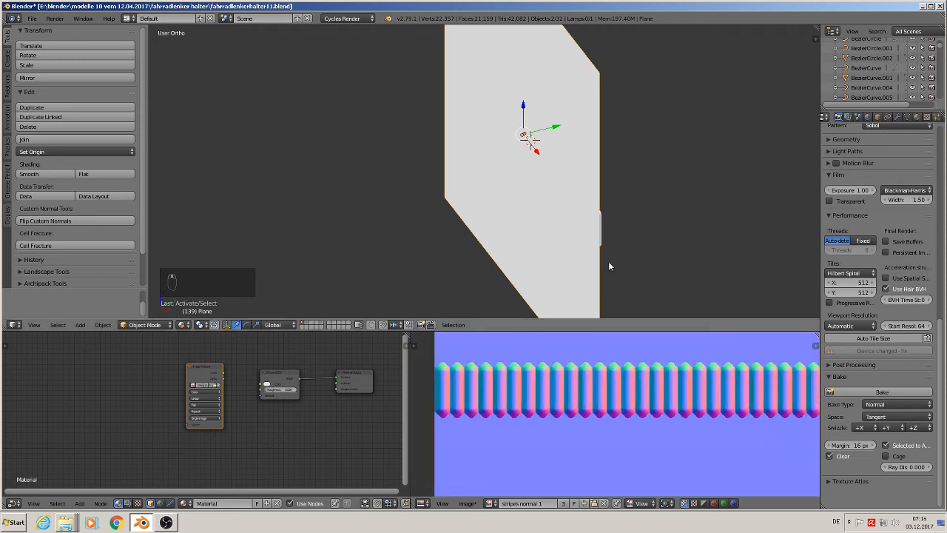
Step: Set the bake margin to 0 px and bake the normal map again
middle_click_drag(608, 267, 530, 236)
scroll(477, 220, "up", 1)
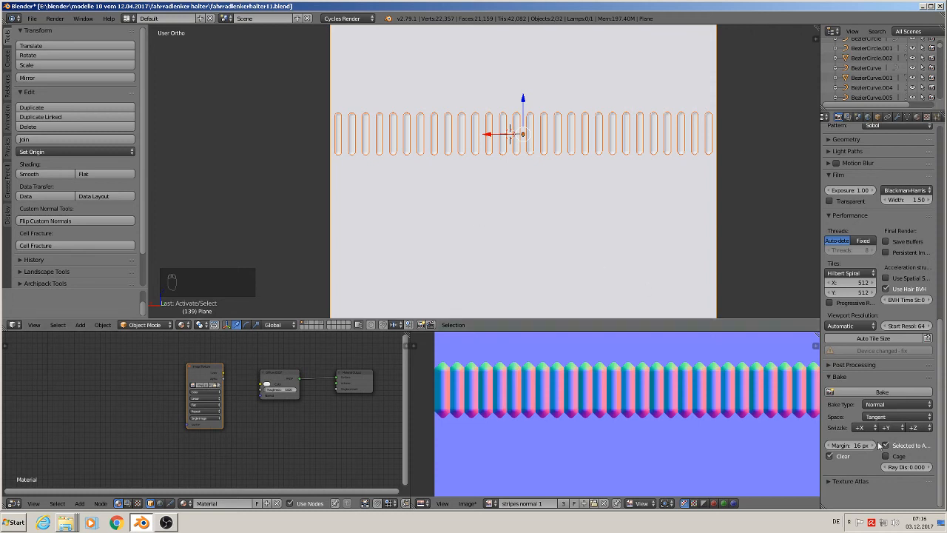
left_click_drag(864, 446, 852, 447)
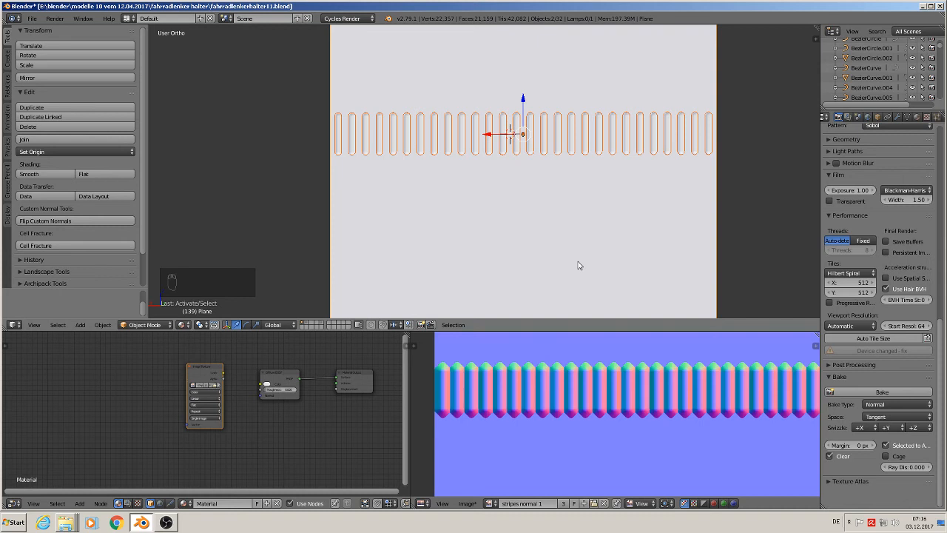
left_click(886, 391)
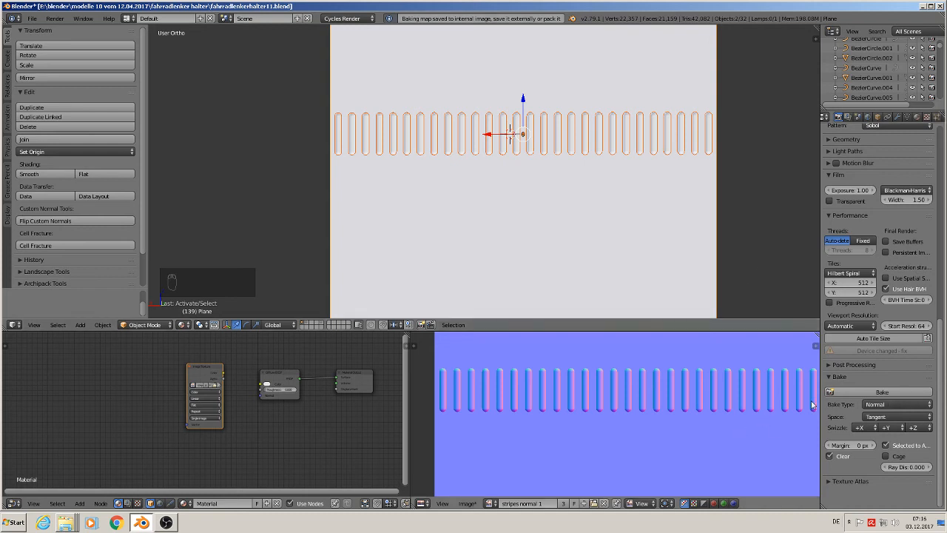
middle_click_drag(351, 182, 495, 202)
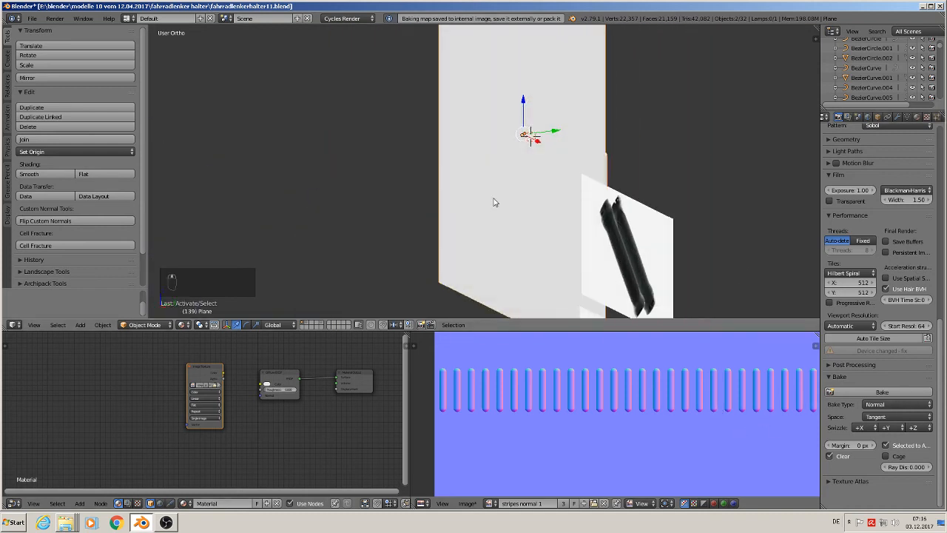
Step: Save the baked stripes normal 1 image over its existing file
left_click(467, 504)
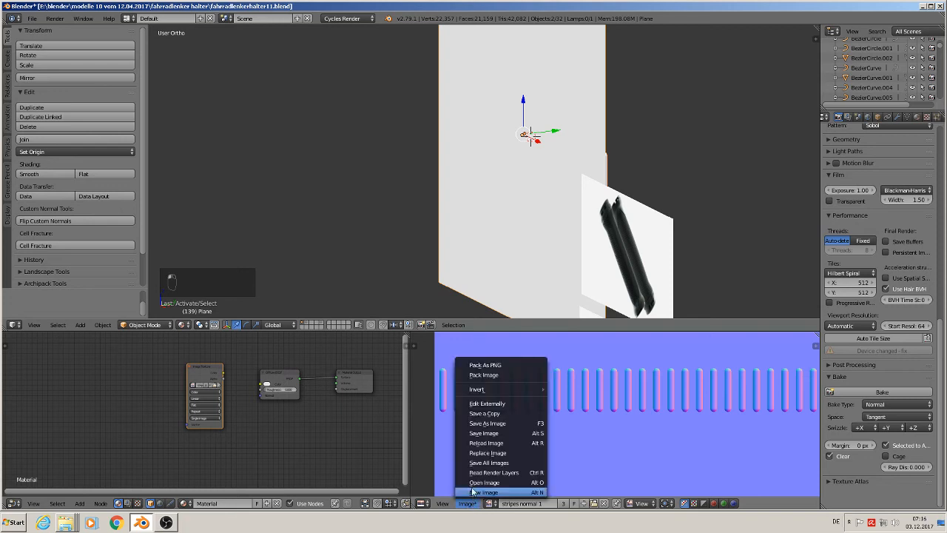
left_click(471, 434)
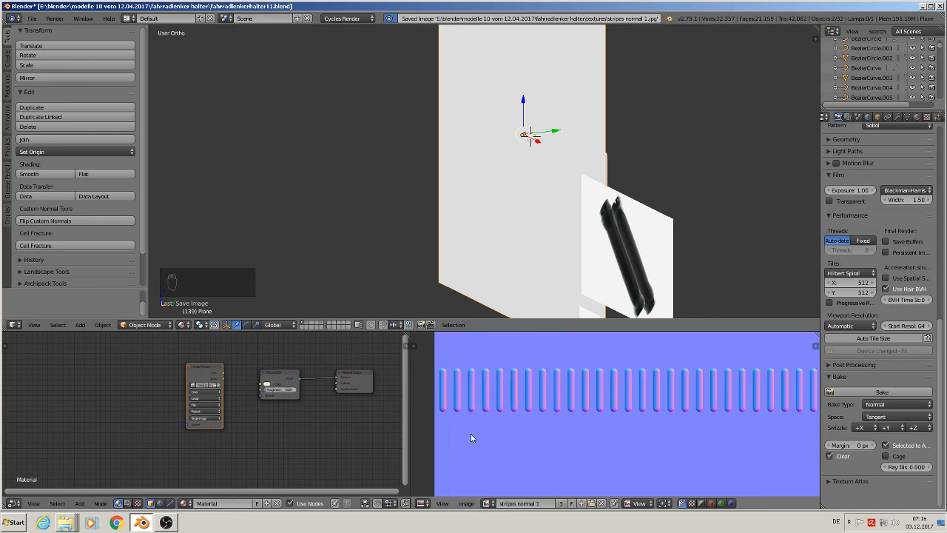
scroll(489, 222, "up", 3)
scroll(504, 214, "down", 3)
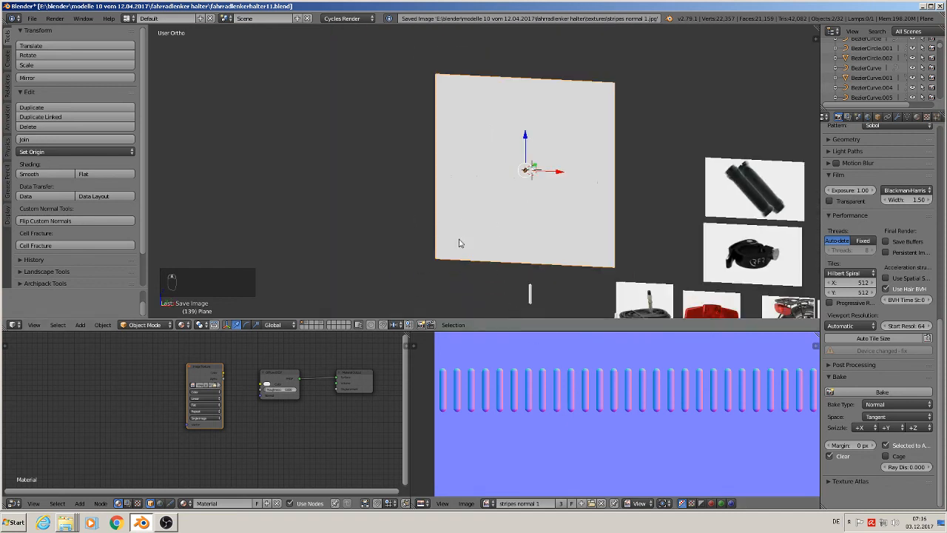
middle_click_drag(458, 243, 647, 298, "shift")
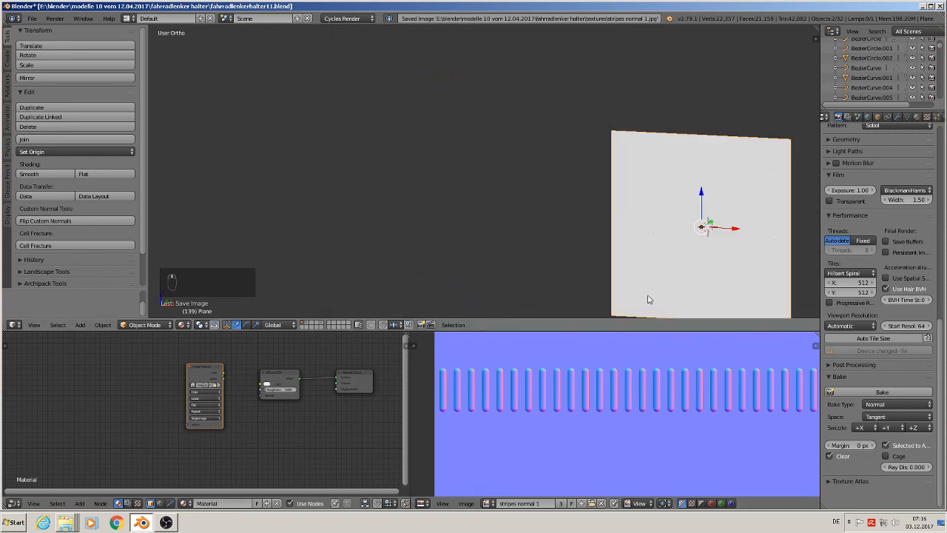
key("x")
left_click(713, 249)
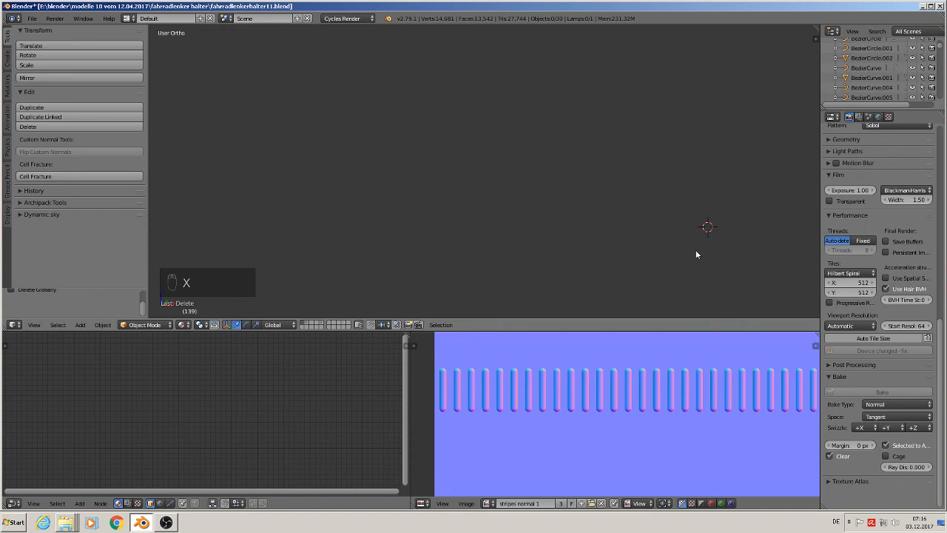
key("ctrl+z")
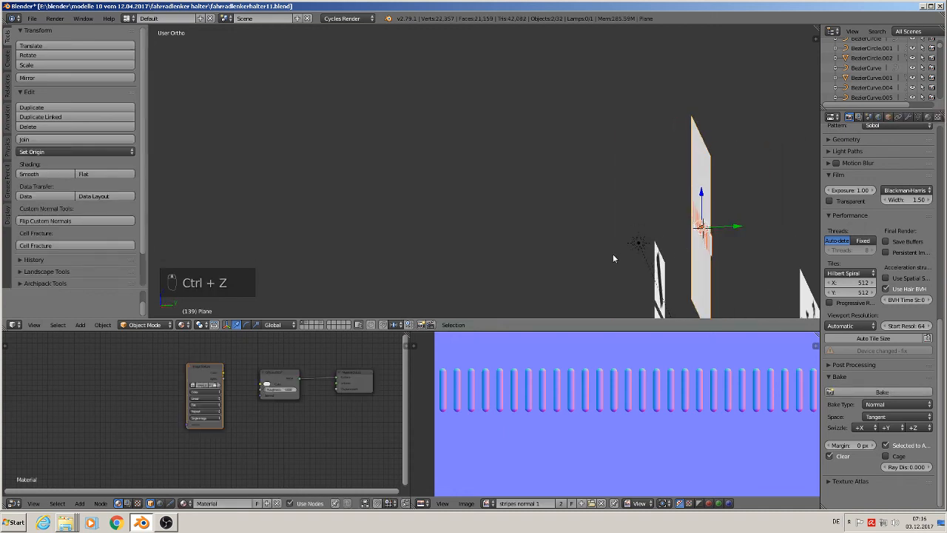
Step: Move the selected plane and capsule row to the second layer
middle_click_drag(675, 264, 706, 248)
key("m")
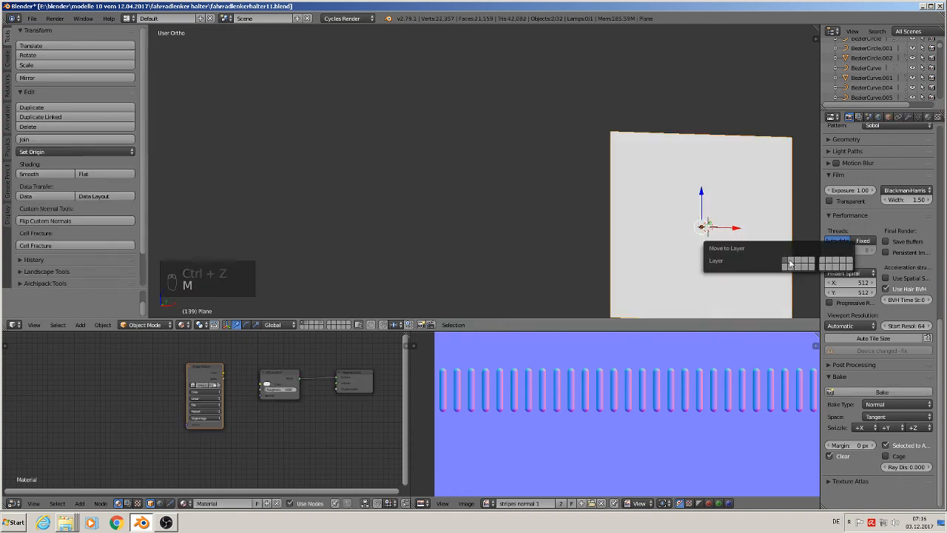
left_click(796, 263)
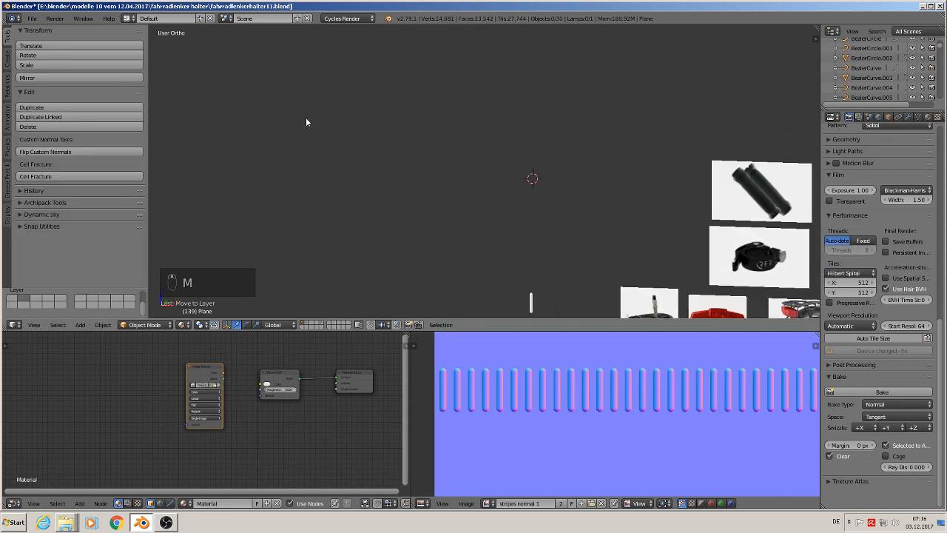
Step: Select the single leftover capsule below the 3D cursor in front view and move it to the second layer
key("KP_1")
scroll(596, 215, "down", 3)
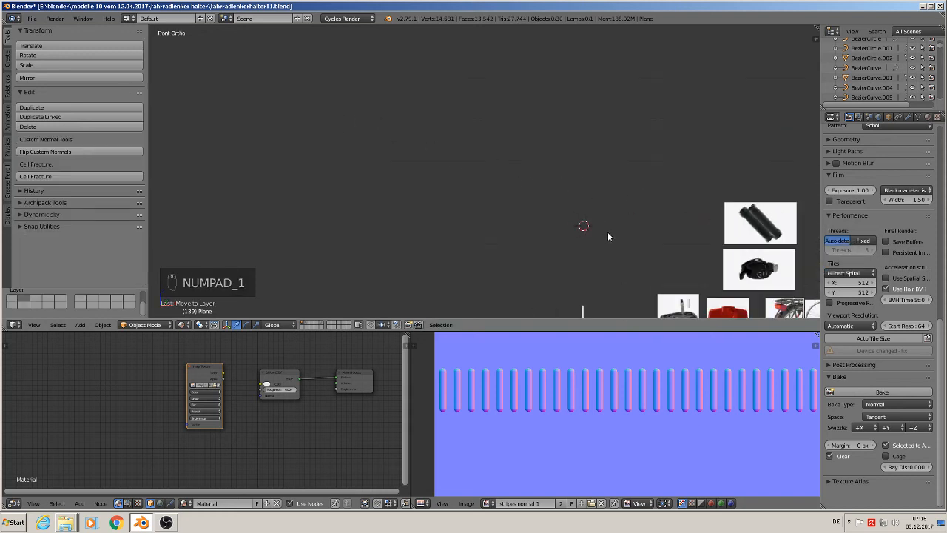
middle_click_drag(620, 260, 560, 178, "shift")
scroll(562, 205, "up", 3)
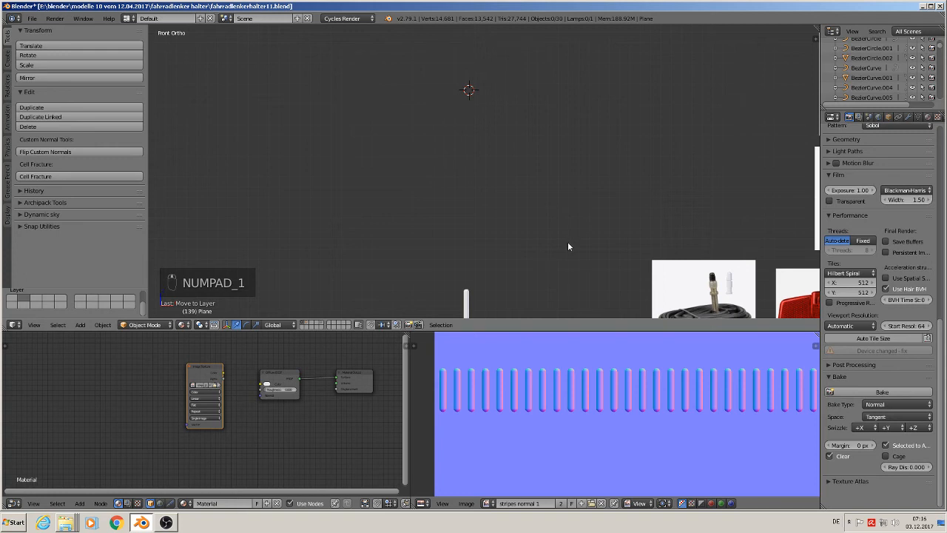
middle_click_drag(567, 246, 543, 142, "shift")
scroll(543, 141, "up", 5)
right_click(353, 217)
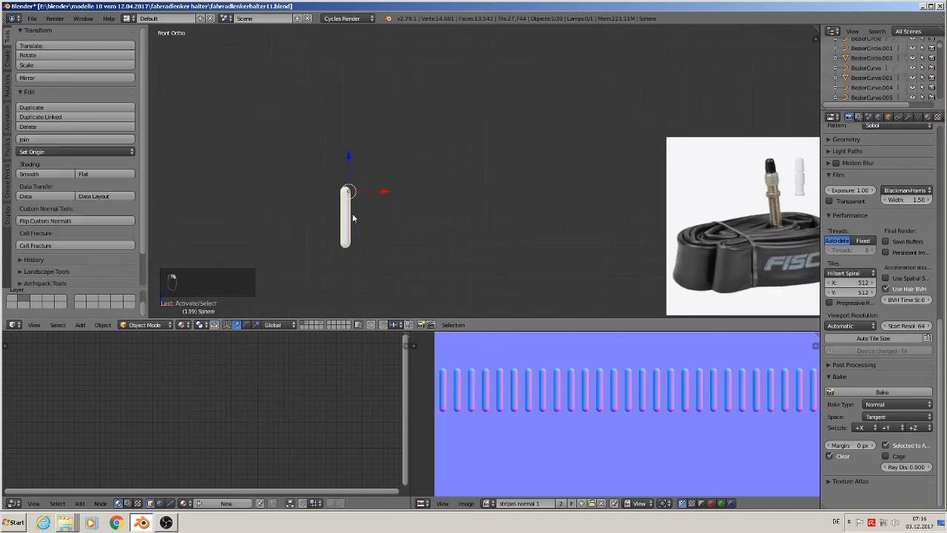
key("m")
left_click(438, 232)
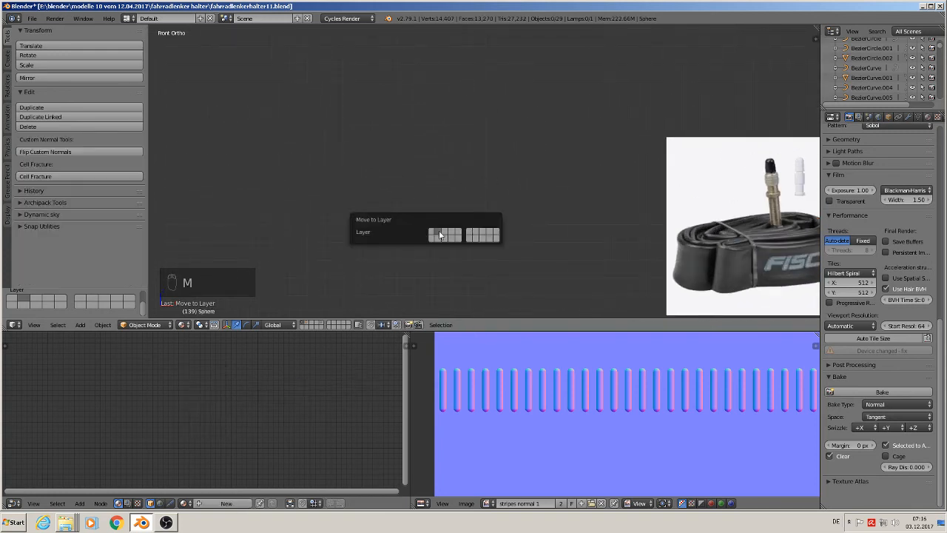
Step: Select the white valve model beside the inner tube reference, enter Edit Mode and deselect all its geometry
middle_click_drag(743, 148, 509, 122, "shift")
scroll(509, 120, "up", 5)
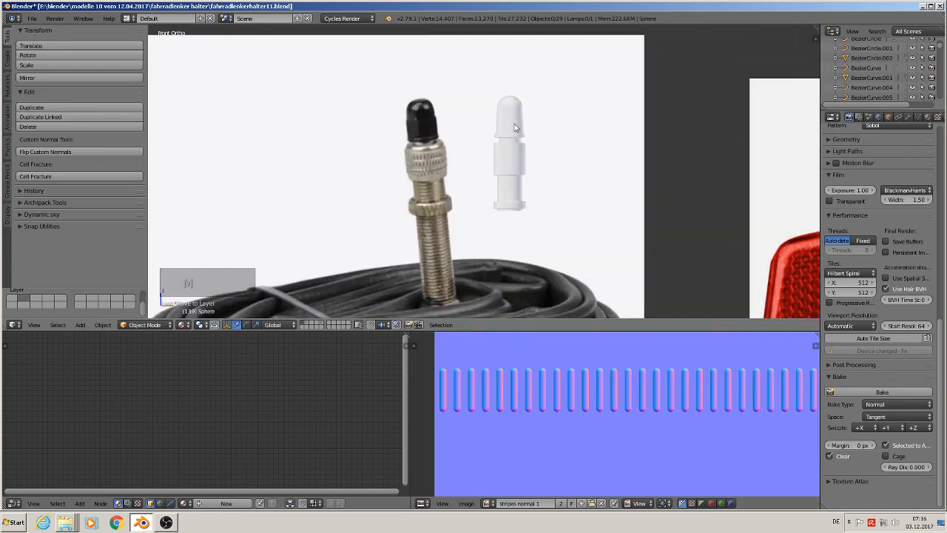
right_click(509, 122)
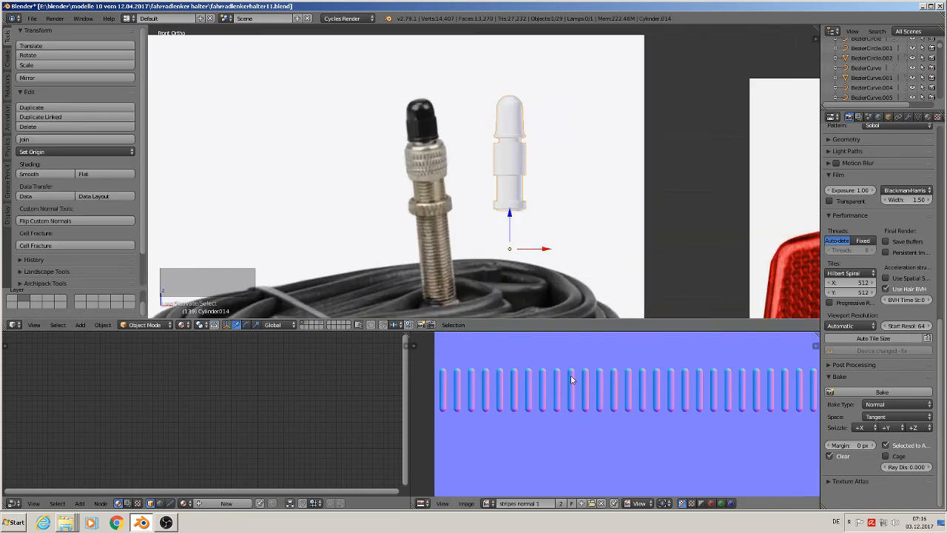
key("Tab")
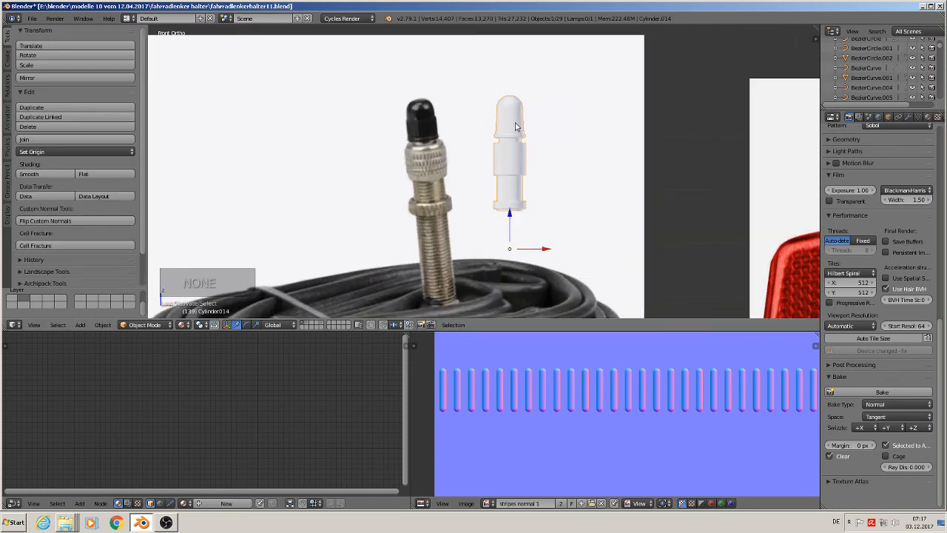
scroll(514, 134, "up", 4)
key("a")
key("a")
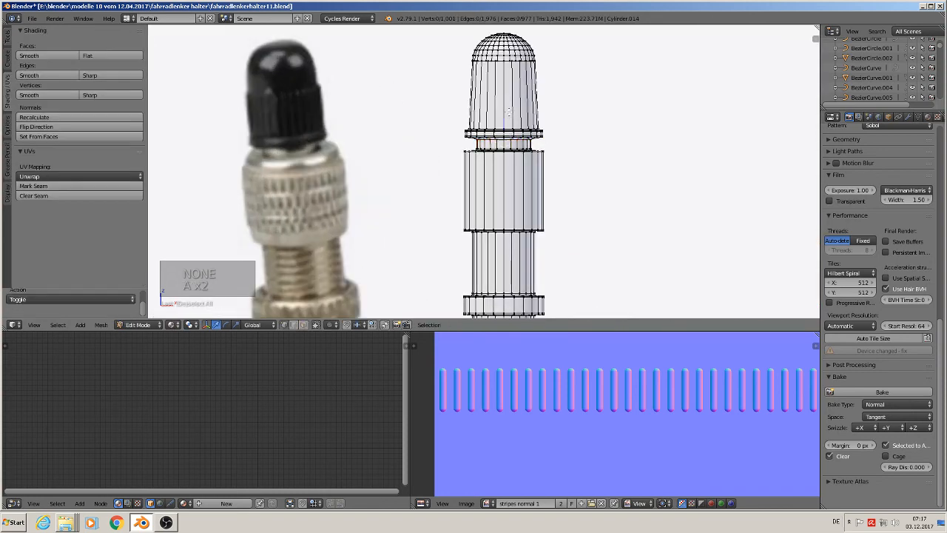
Step: Select an edge loop near the tip of the valve cap and grow the selection repeatedly down the cap
scroll(507, 97, "down", 3)
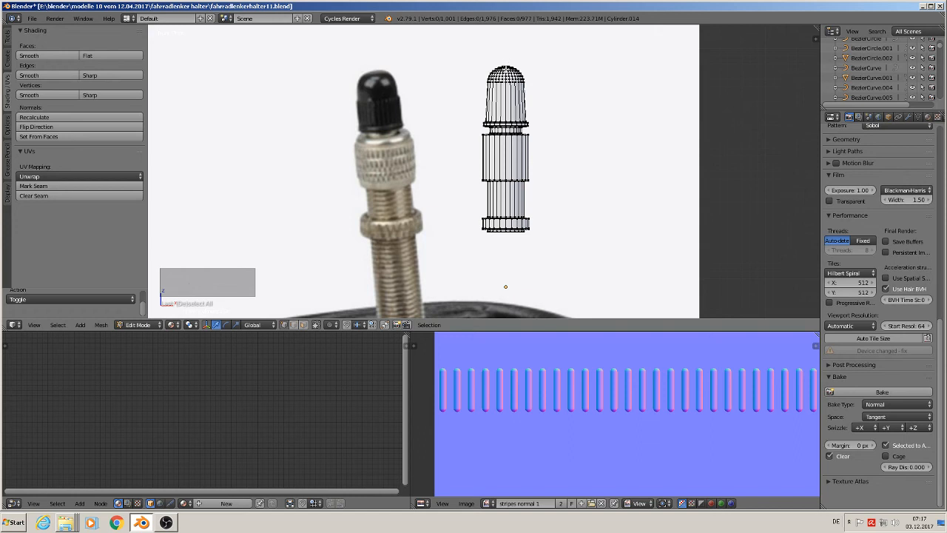
right_click(506, 72, "alt")
right_click(506, 71, "alt")
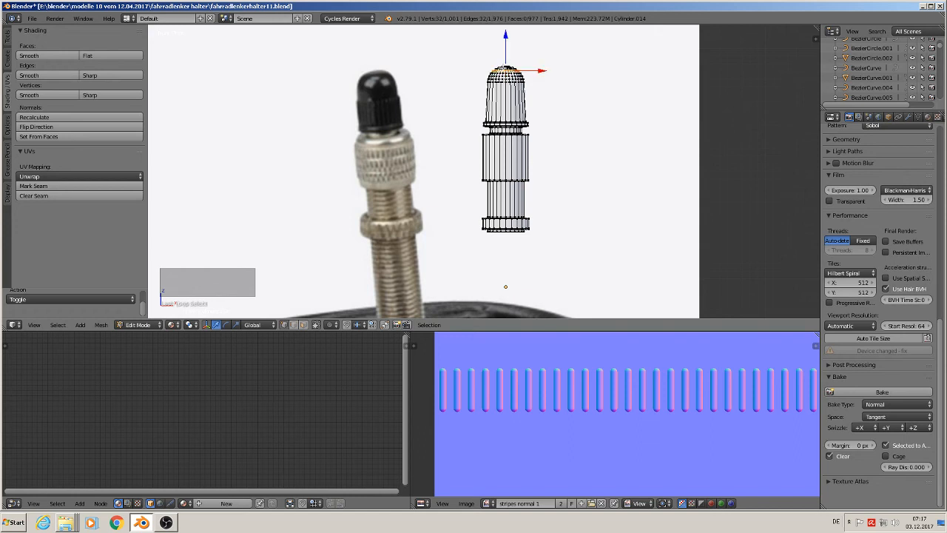
key("ctrl+KP_Add")
key("ctrl+KP_Add")
key("ctrl+KP_Add")
key("ctrl+KP_Add")
key("ctrl+KP_Add")
key("ctrl+KP_Add")
key("ctrl+KP_Add")
key("ctrl+KP_Add")
key("ctrl+KP_Add")
key("ctrl+KP_Add")
key("ctrl+KP_Add")
key("ctrl+KP_Add")
key("ctrl+KP_Add")
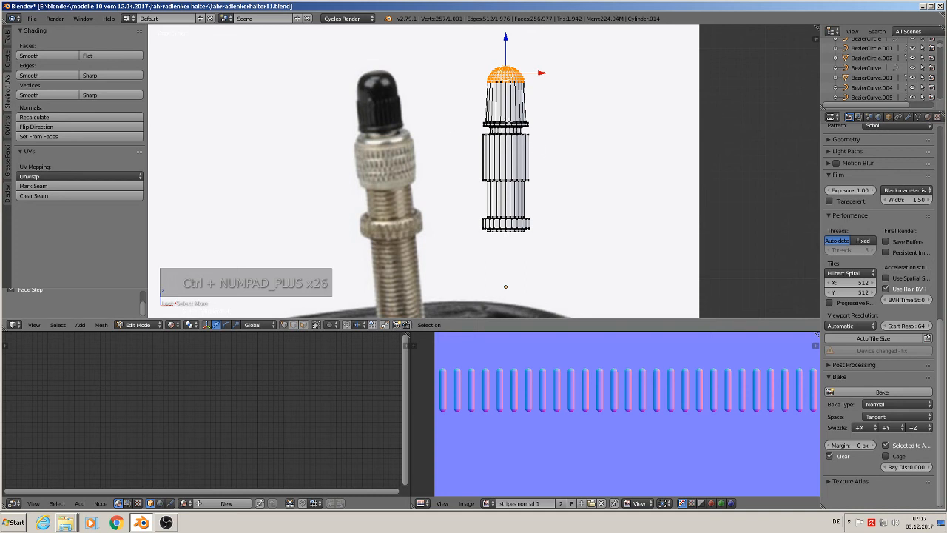
Step: Clear the selection, box-select the whole valve cap down to its rim, and grow the selection twice
right_click(501, 82, "alt+shift")
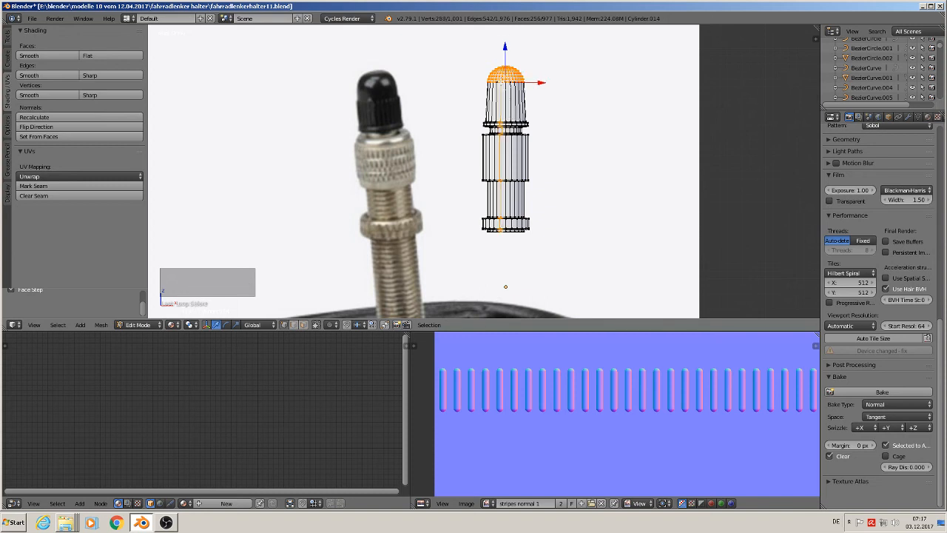
key("a")
scroll(552, 136, "up", 3)
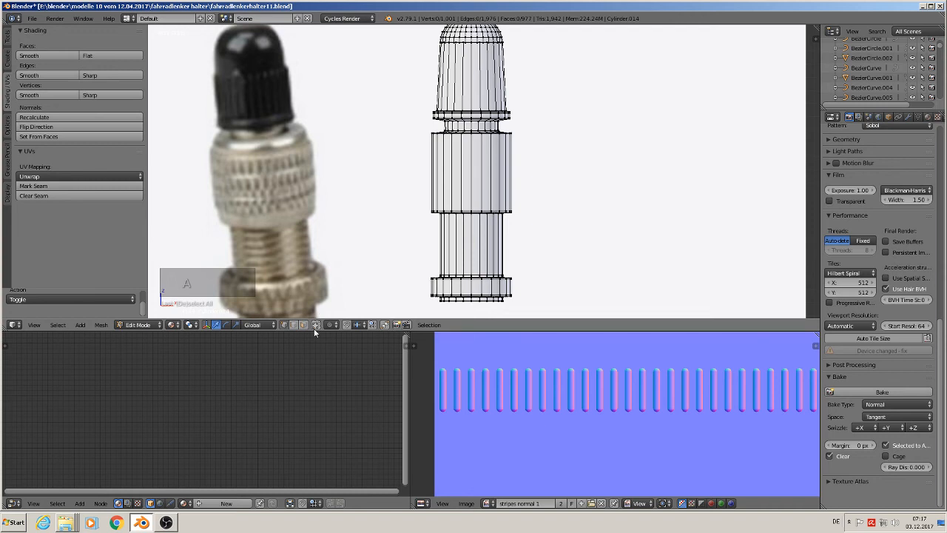
scroll(553, 126, "down", 2)
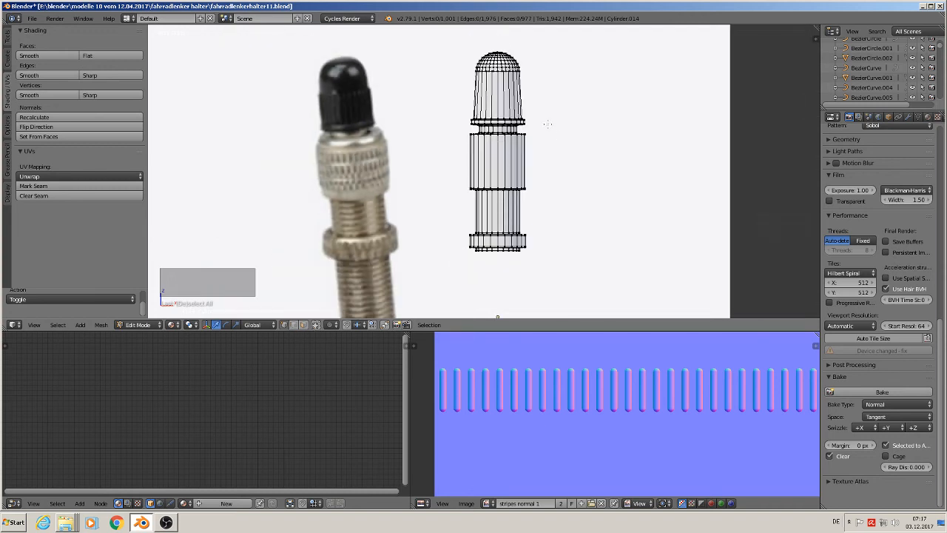
key("b")
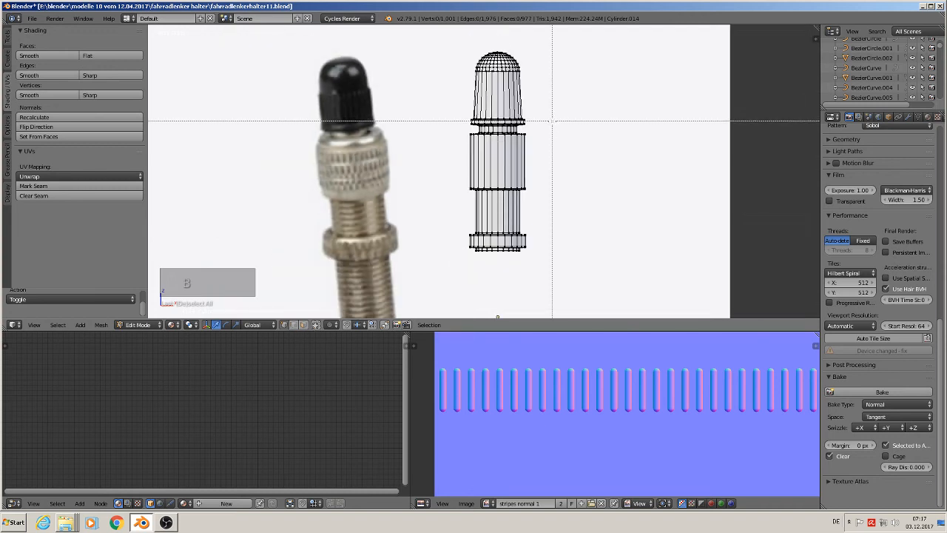
left_click_drag(554, 120, 386, 22)
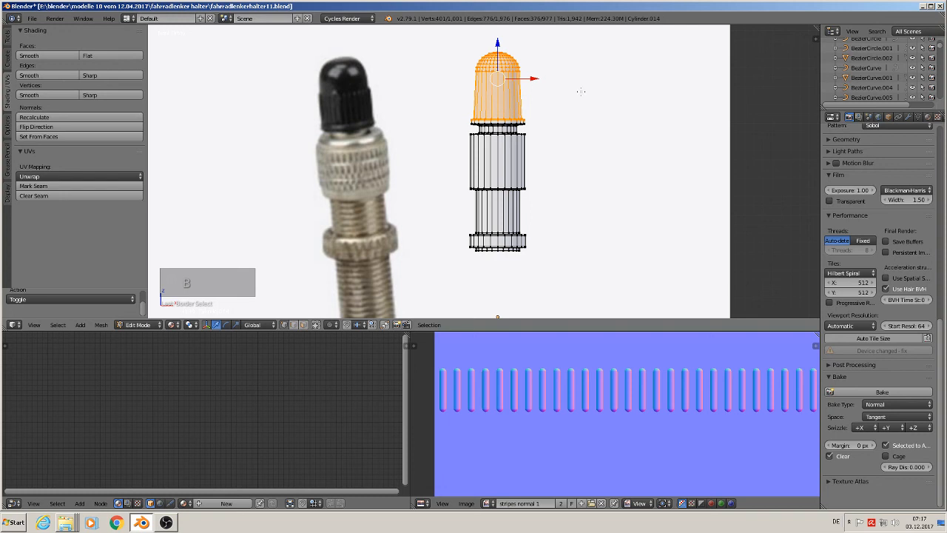
key("ctrl+KP_Add")
key("ctrl+KP_Add")
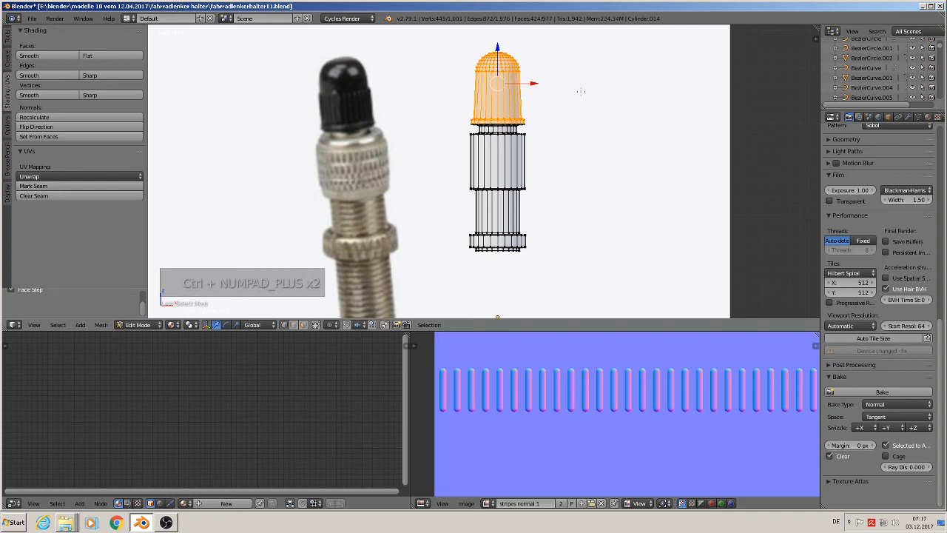
Step: Give the valve model the existing black plastic material and assign it to the selected cap faces
left_click(928, 117)
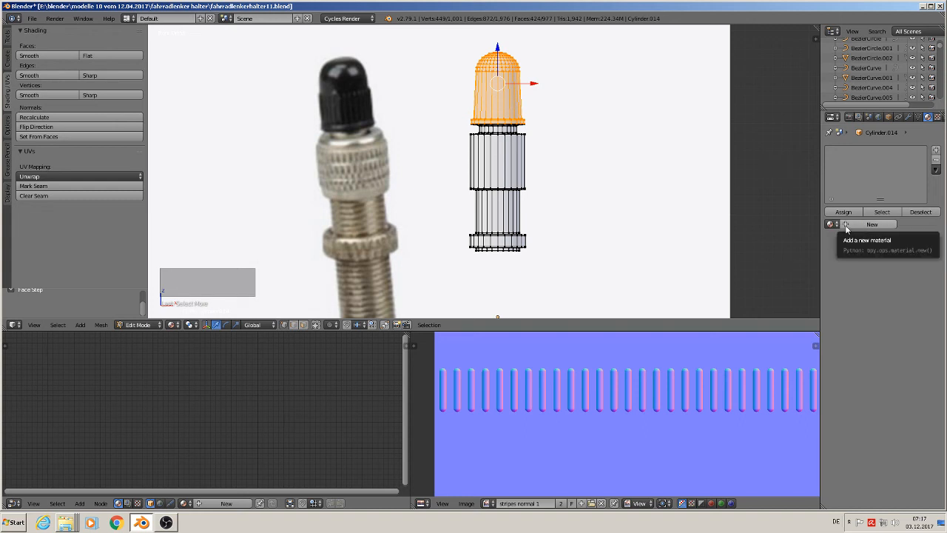
left_click(847, 227)
left_click(829, 225)
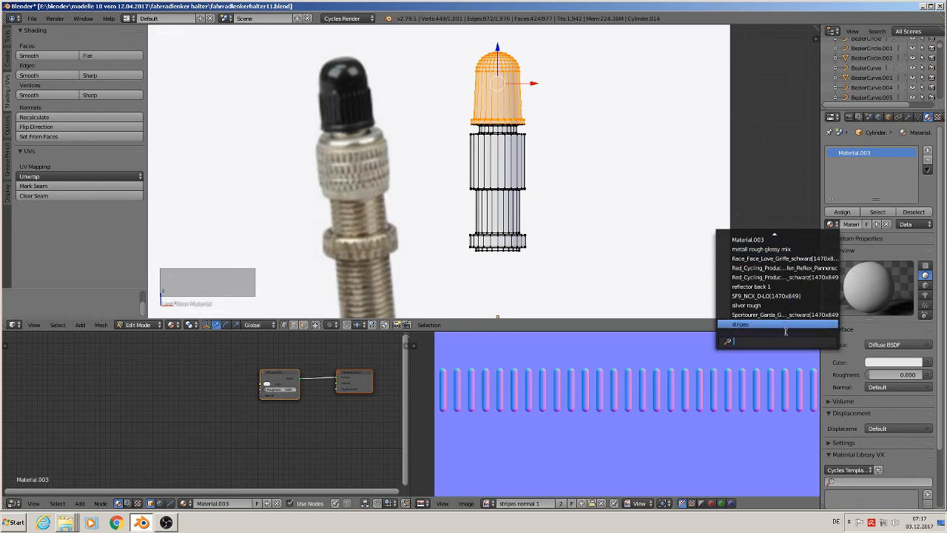
type("Bl")
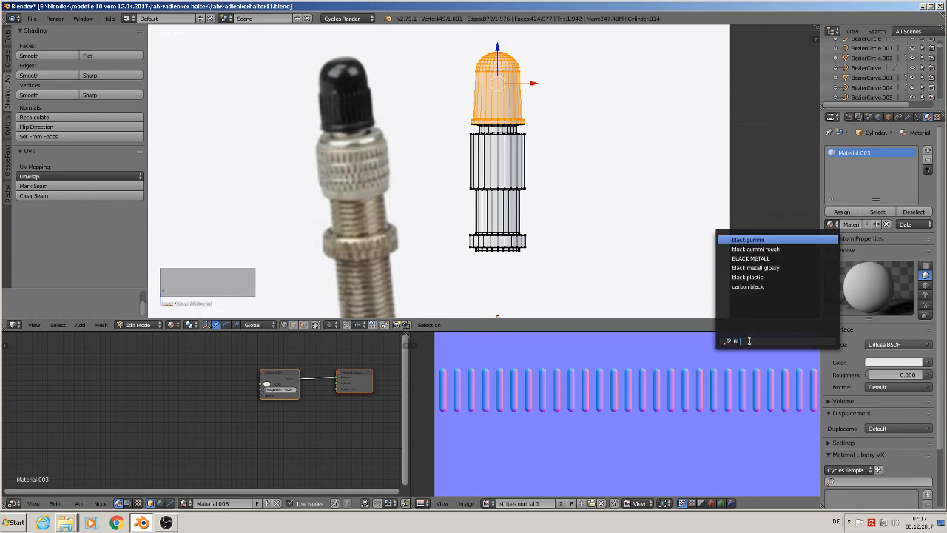
left_click(751, 276)
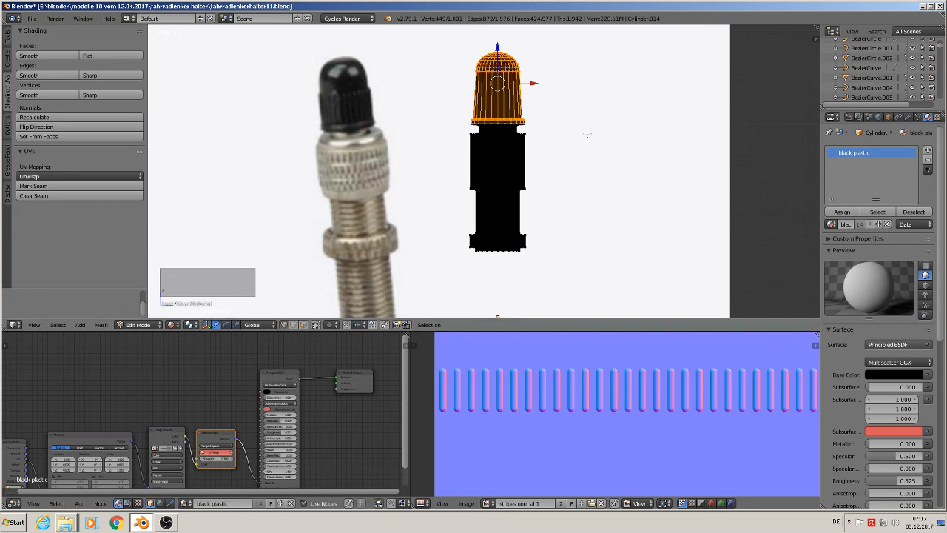
left_click(841, 213)
Step: Add a second material slot to the valve and fill it with the existing silver rough material
left_click(927, 150)
left_click(829, 224)
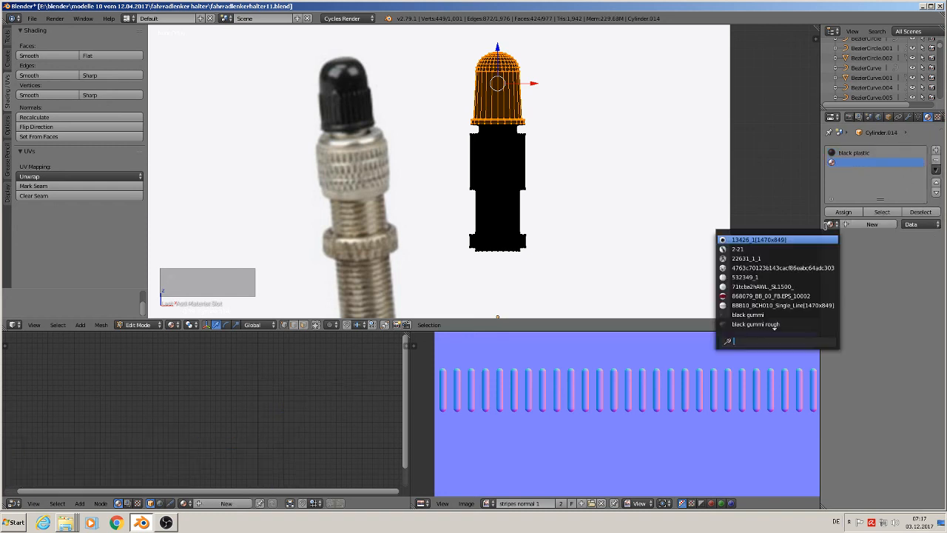
type("sil")
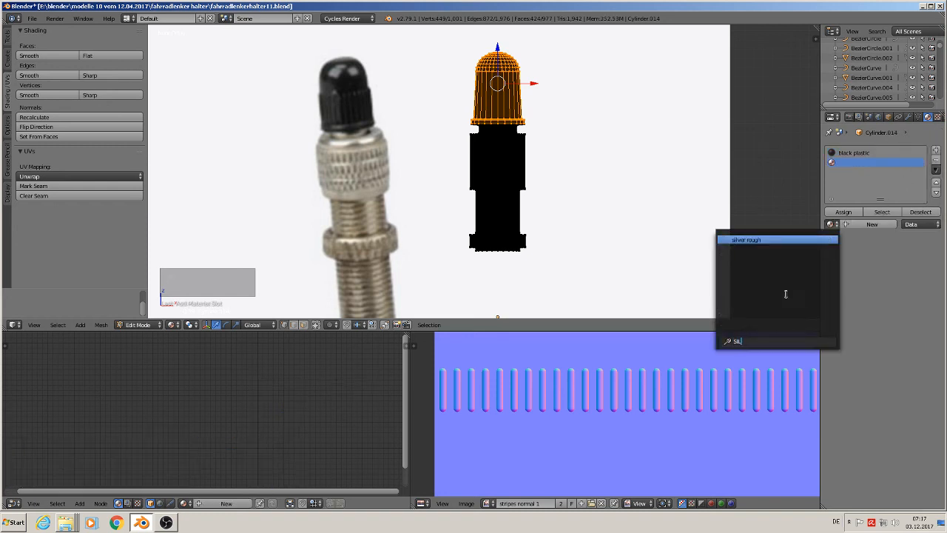
left_click(754, 239)
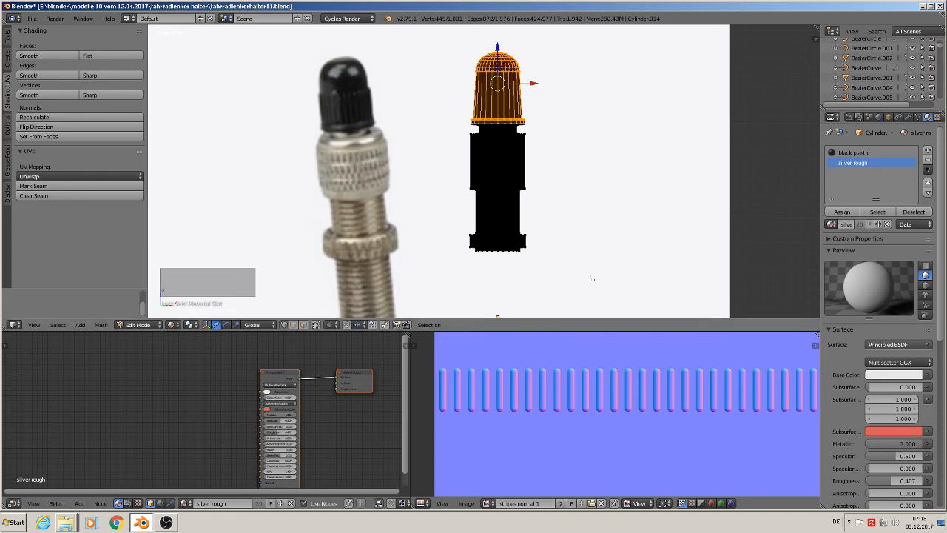
Step: Invert the selection to the valve body below the cap, assign silver rough to it, and leave Edit Mode
left_click(57, 325)
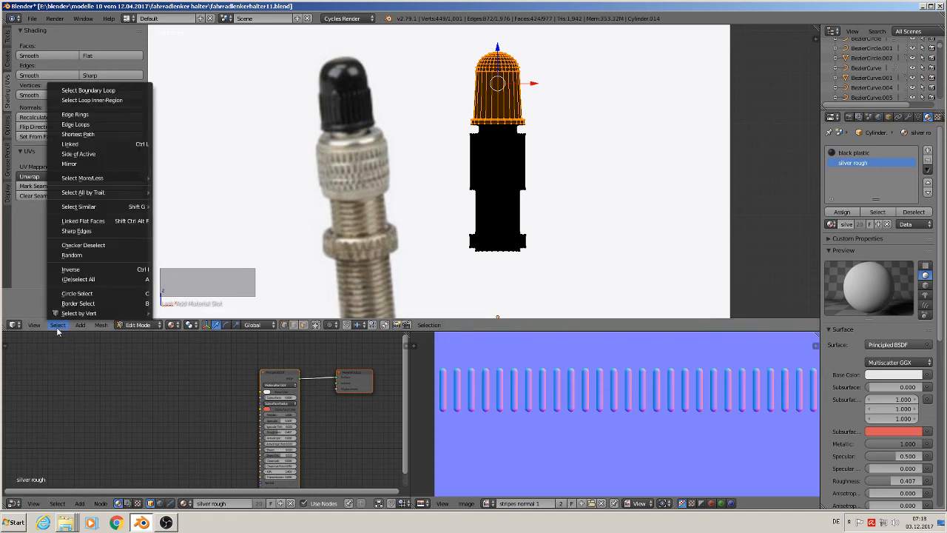
left_click(67, 269)
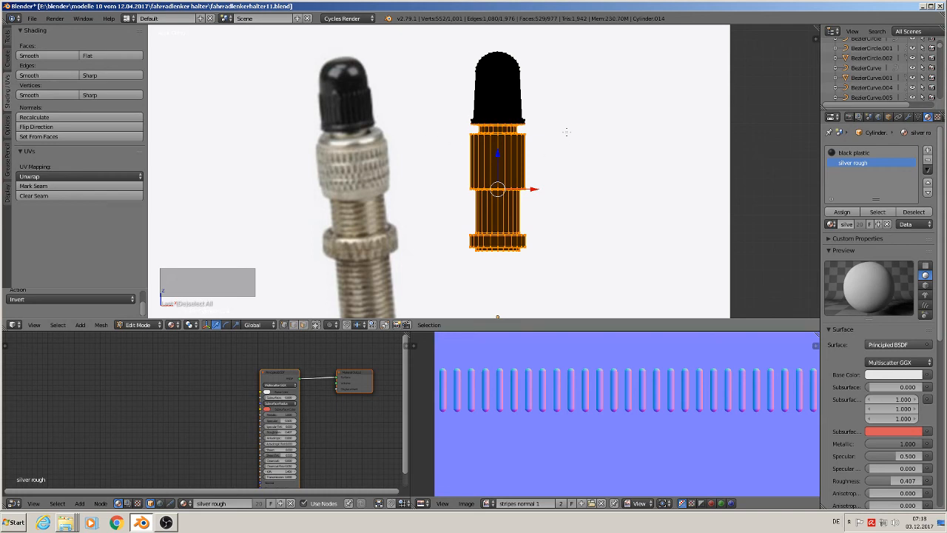
left_click(841, 212)
key("Tab")
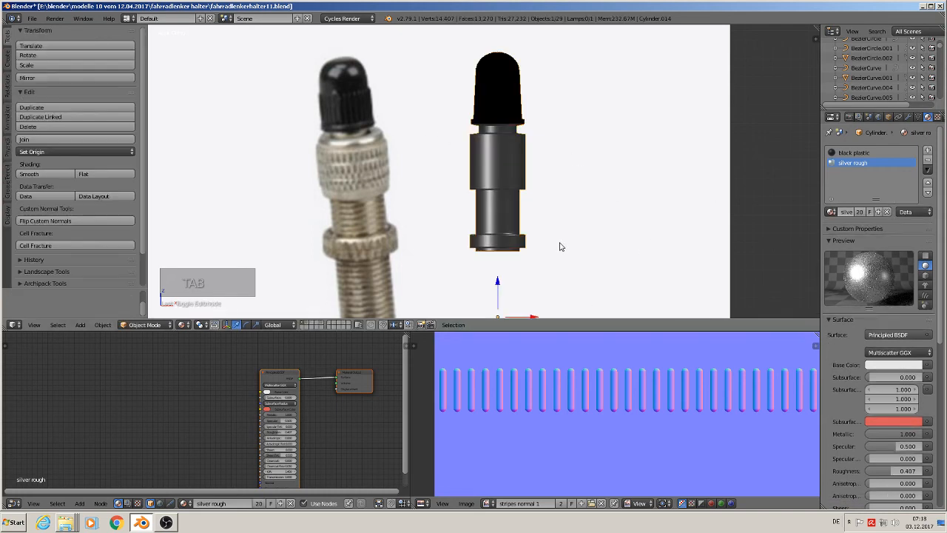
Step: Reselect the valve model and make its black plastic material a single-user copy
right_click(503, 87)
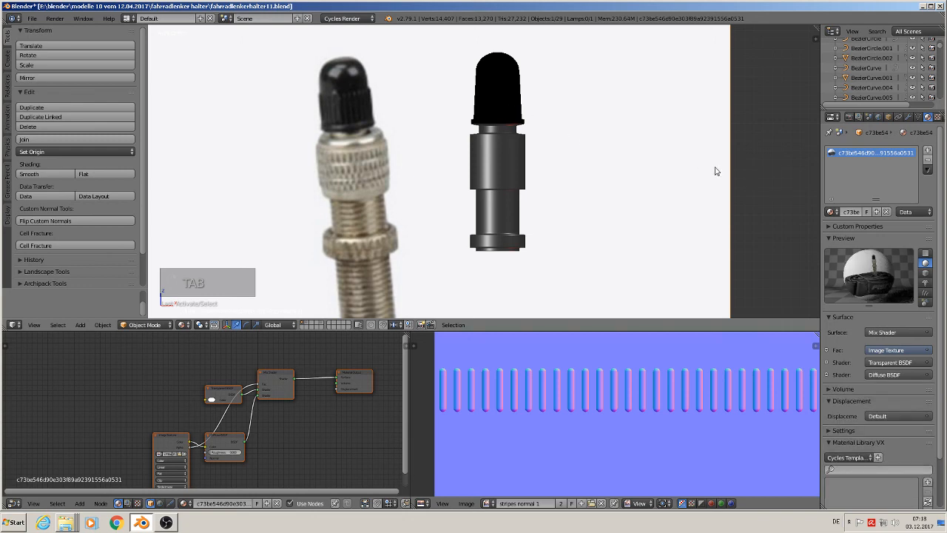
right_click(500, 86)
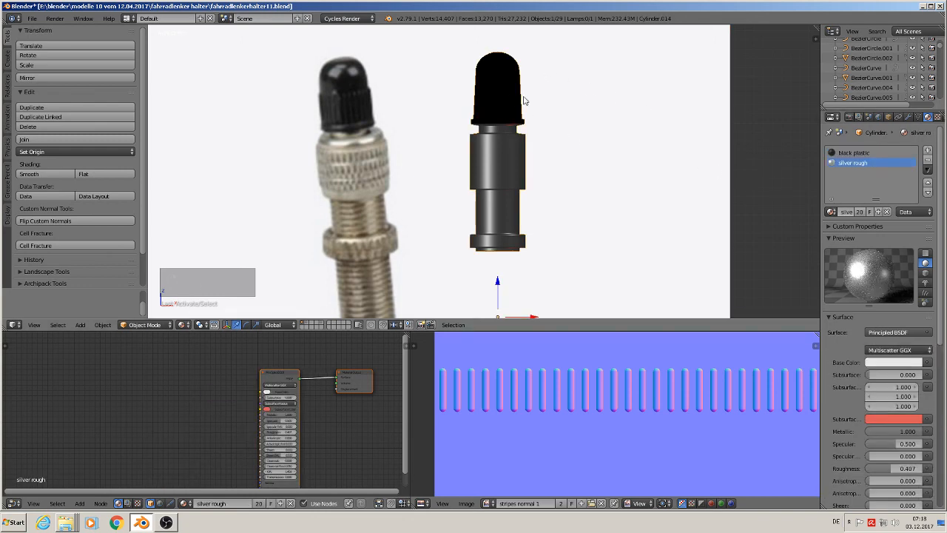
left_click(861, 153)
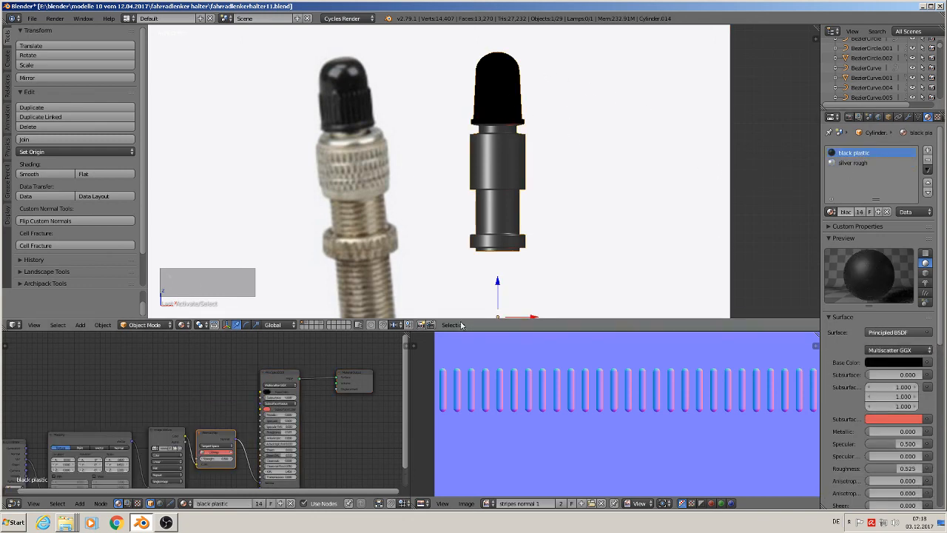
scroll(331, 424, "down", 2)
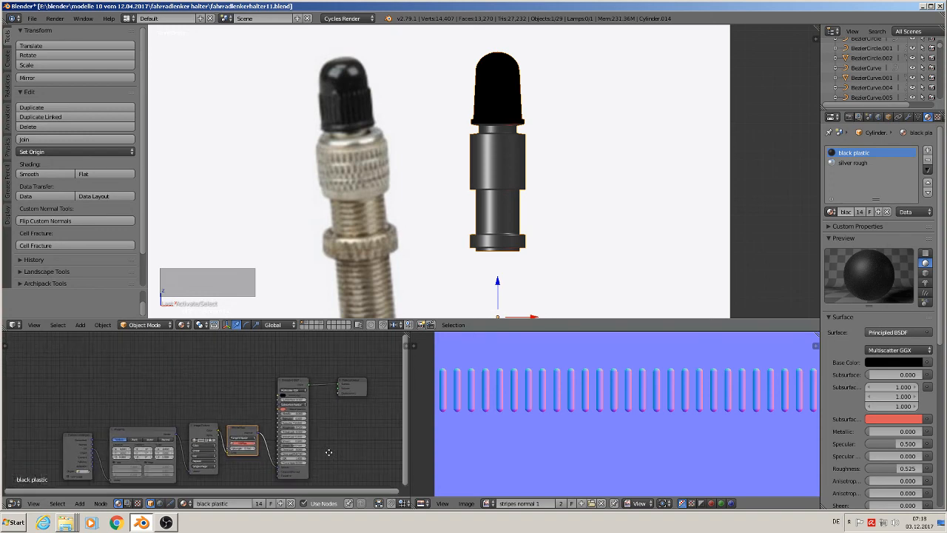
middle_click_drag(331, 454, 351, 409)
scroll(647, 259, "up", 1)
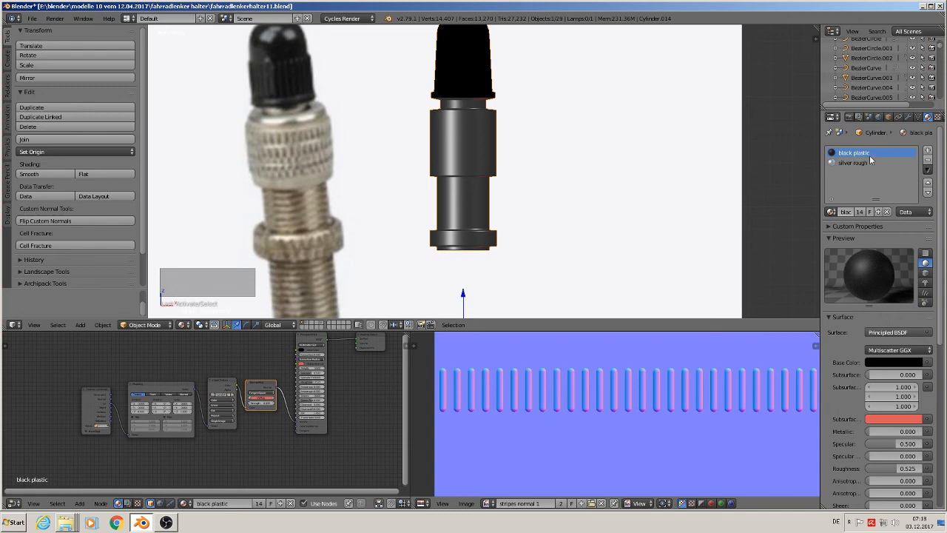
left_click(860, 213)
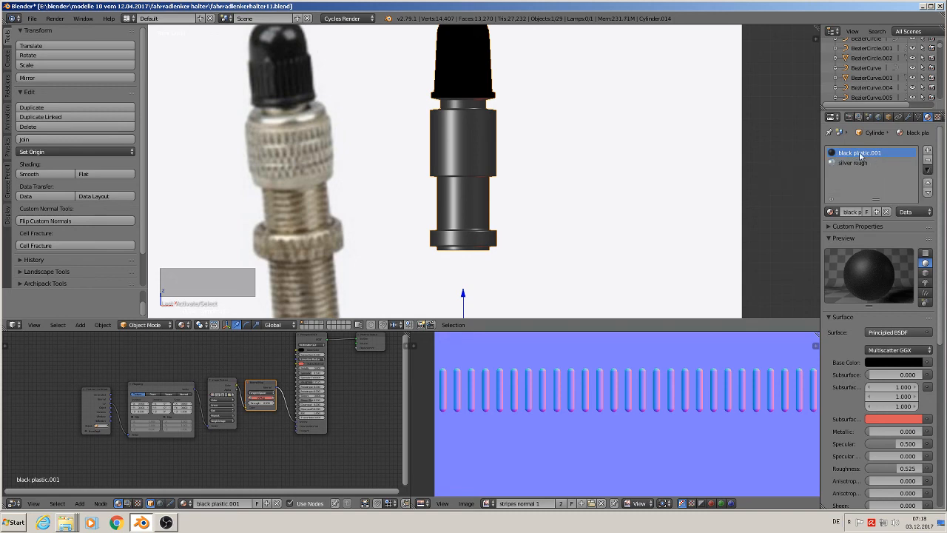
Step: Replace the image in the copied material's Image Texture node with stripes normal 1.jpg from the textures folder
scroll(295, 443, "up", 4)
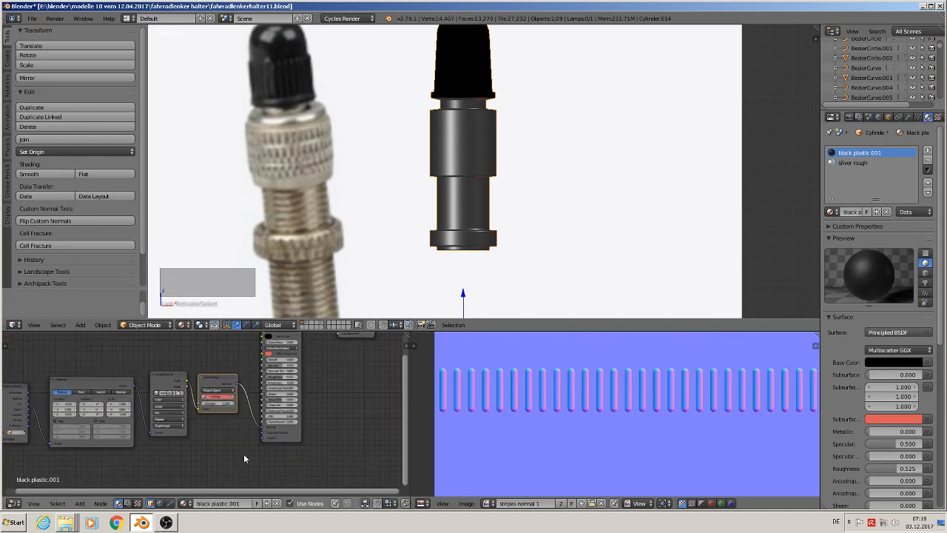
scroll(236, 436, "up", 2)
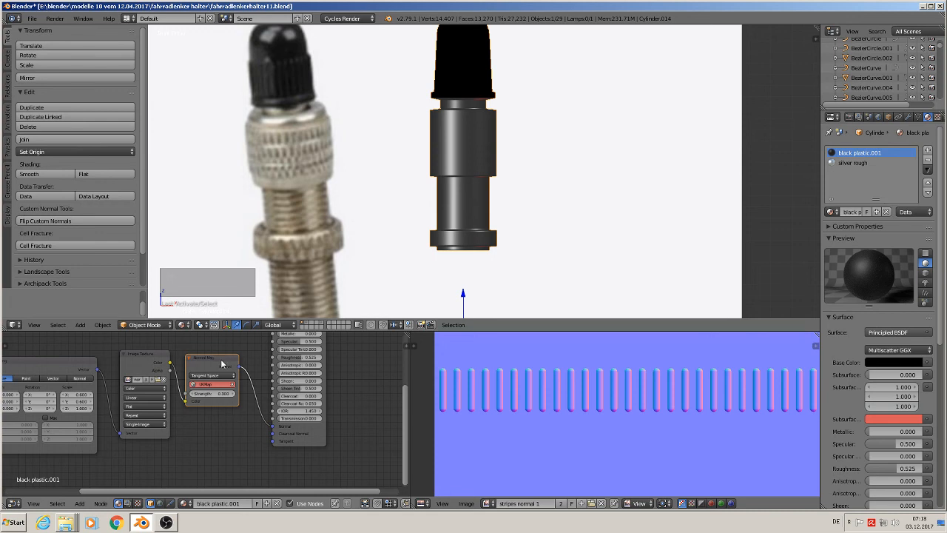
scroll(157, 385, "up", 1)
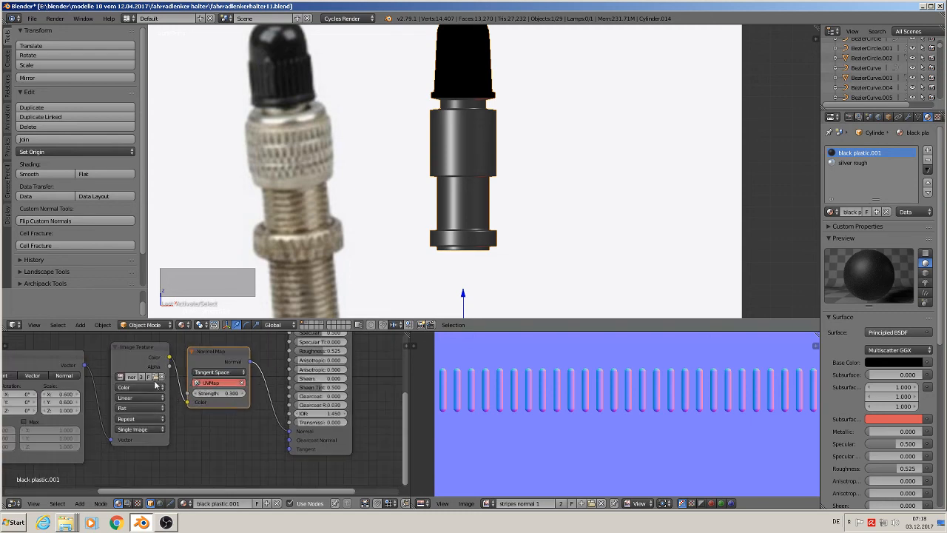
left_click(156, 376)
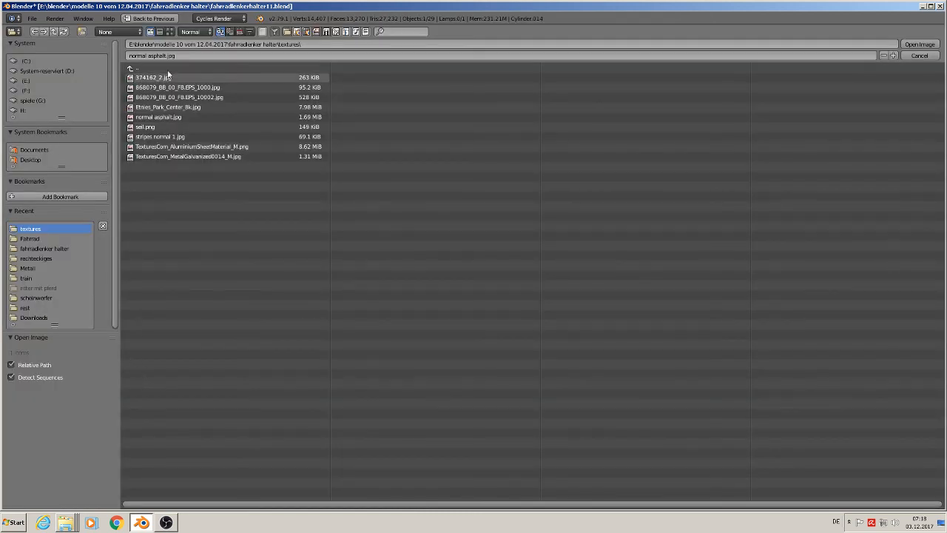
left_click(169, 32)
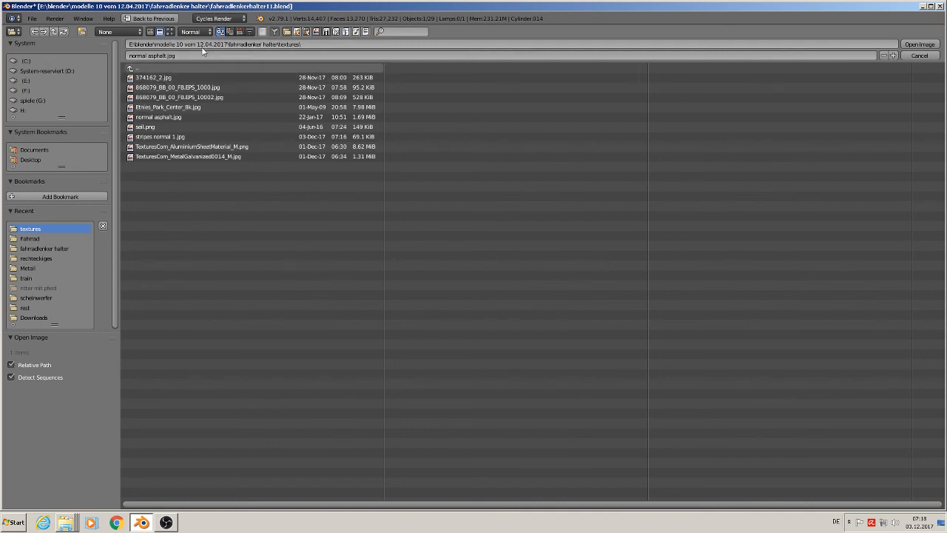
left_click(170, 33)
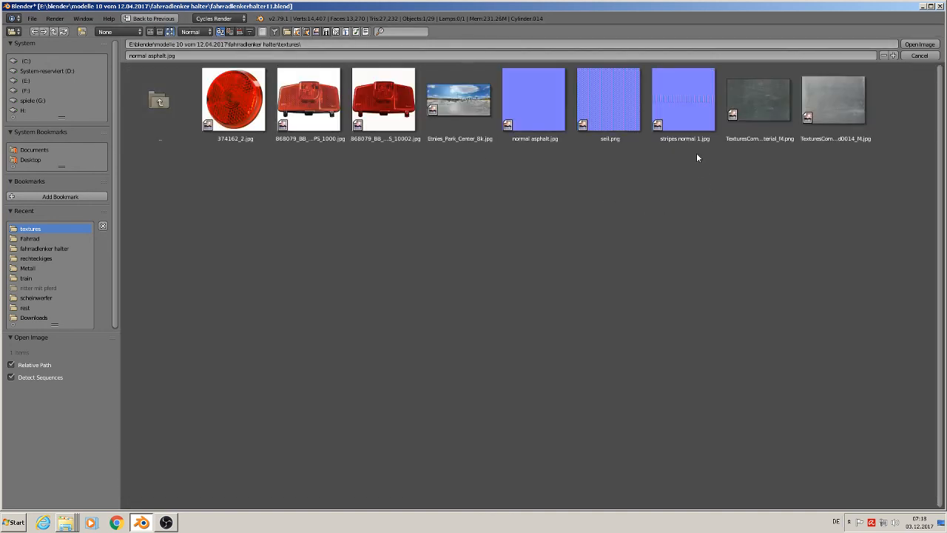
double_click(687, 107)
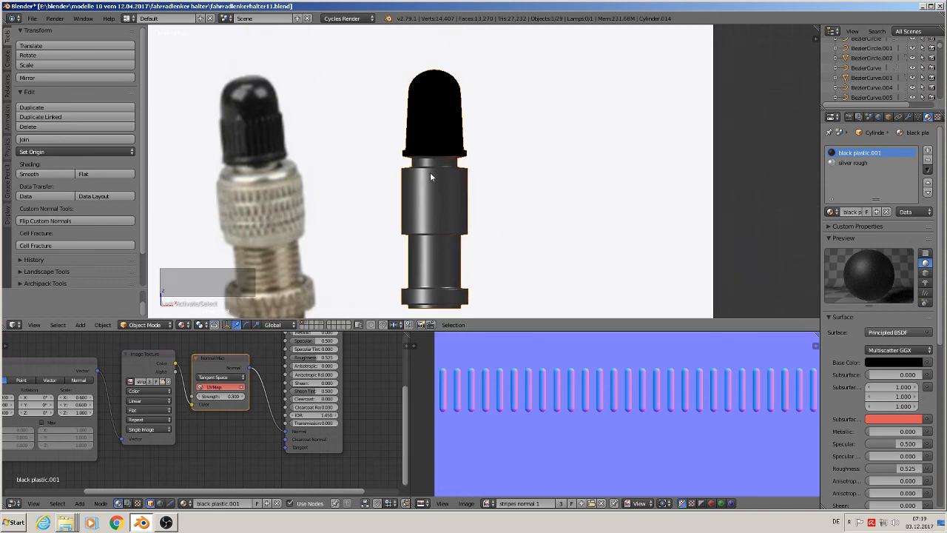
Step: Clear the UVMap entry from the Normal Map node of the copied black plastic material
key("shift+z")
scroll(422, 172, "up", 3)
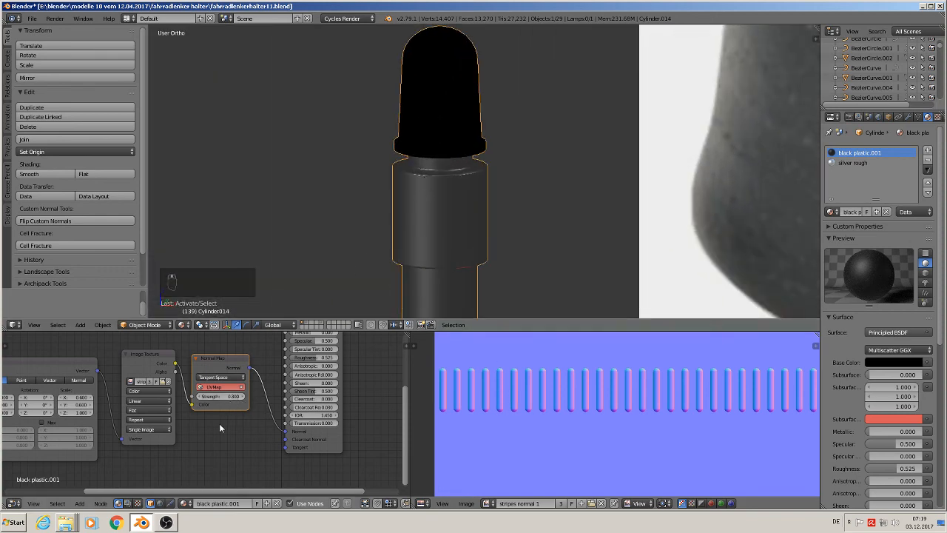
scroll(222, 410, "up", 1)
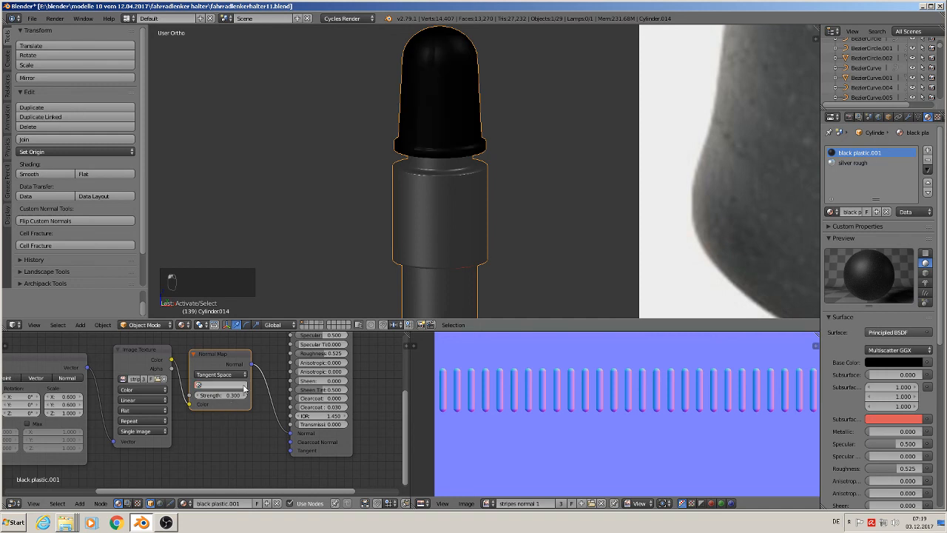
left_click(230, 385)
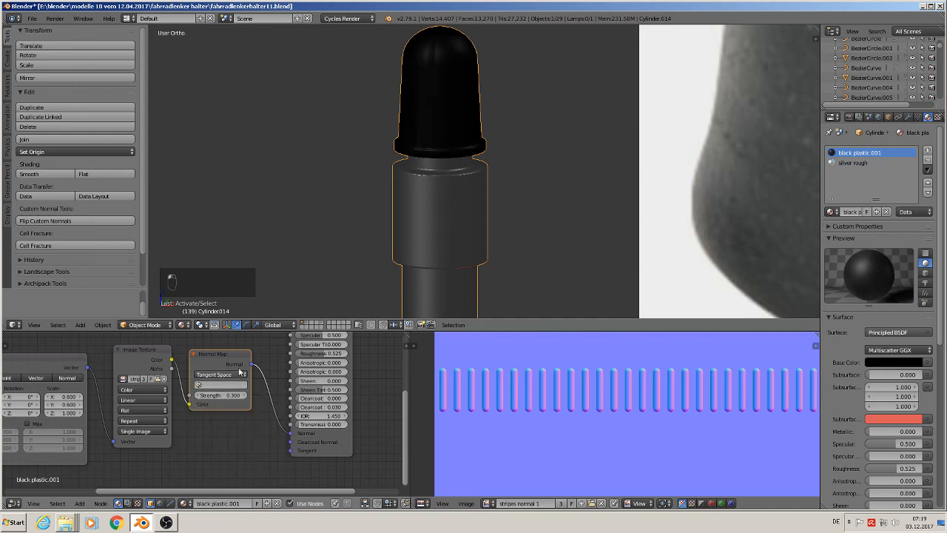
Step: In Edit Mode, invert the selection from the valve body to the cap and unwrap the cap's UVs
key("Tab")
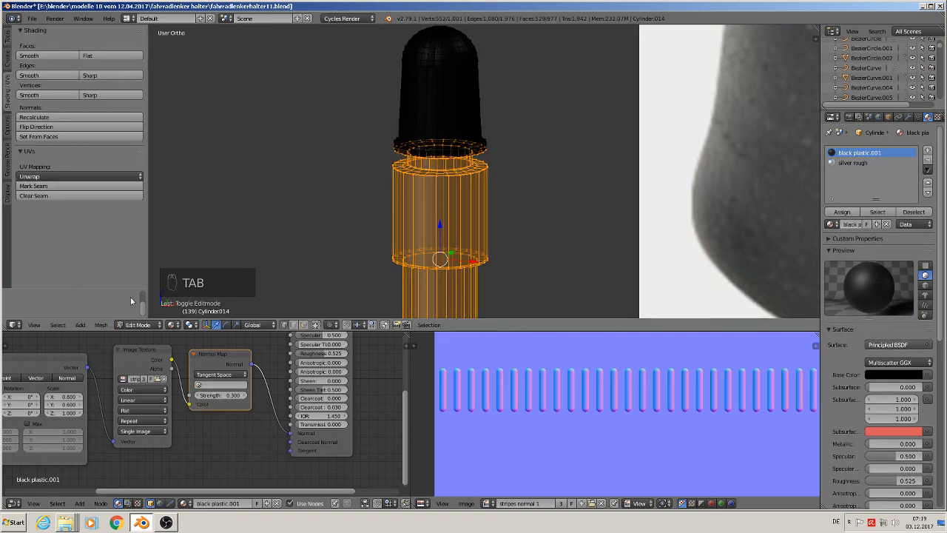
left_click(83, 325)
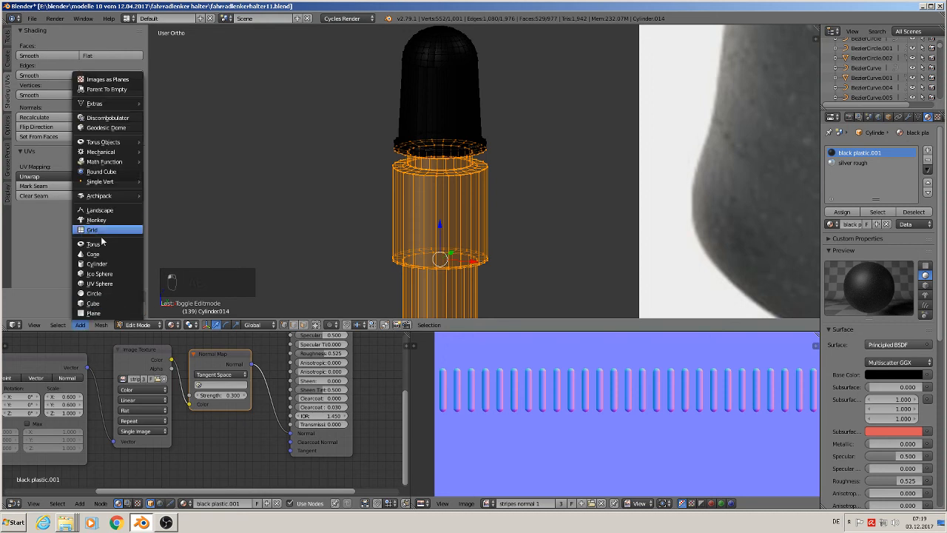
left_click(55, 328)
left_click(54, 325)
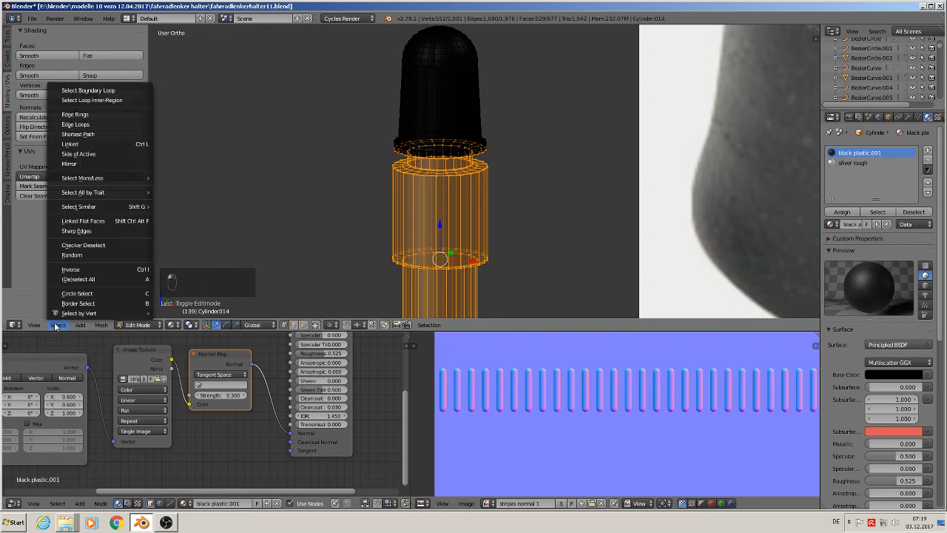
left_click(79, 270)
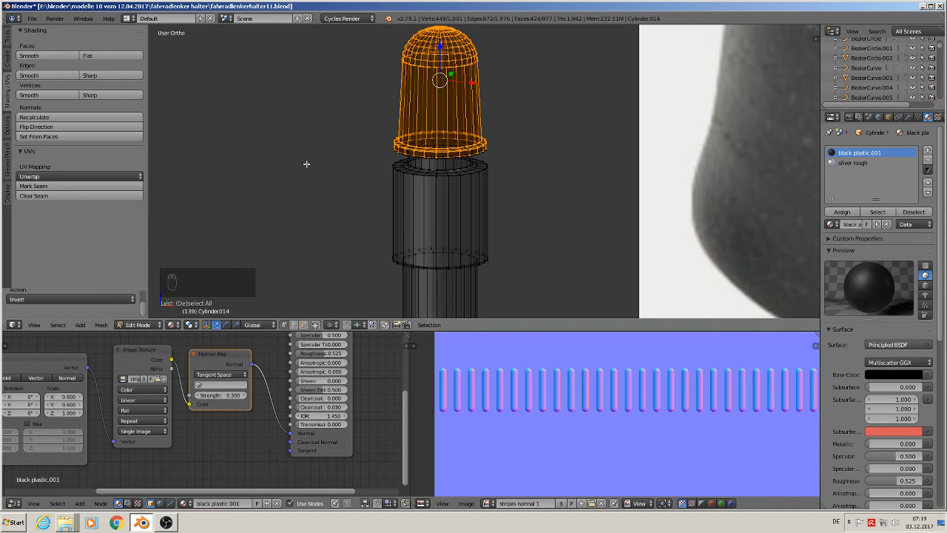
key("u")
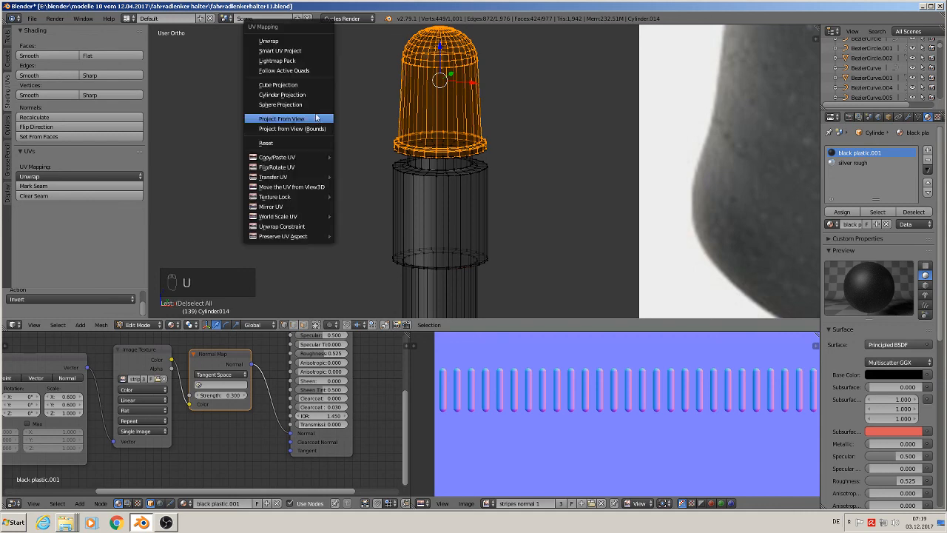
left_click(303, 38)
Step: In face selection mode, select the loop of cap side faces and straighten its UVs with UV Squares To Grid By Shape
scroll(419, 162, "down", 3)
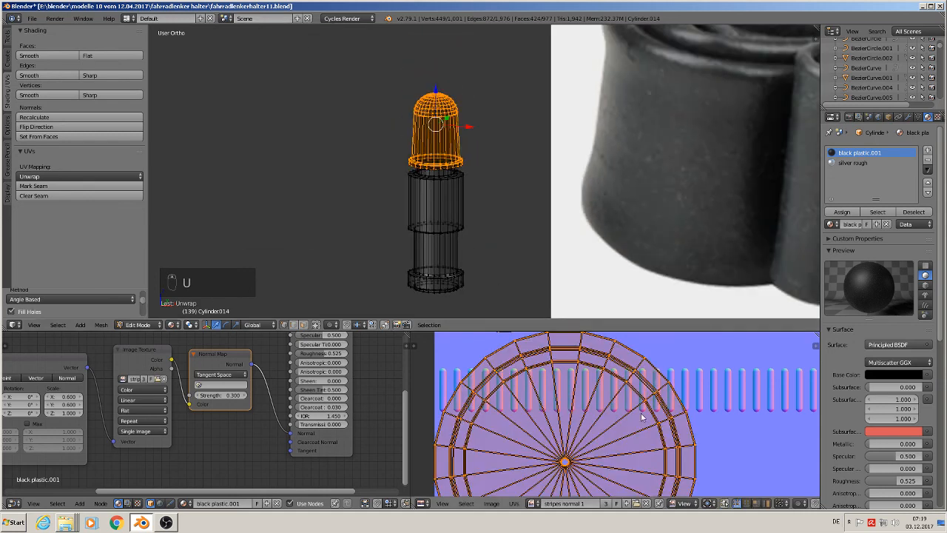
scroll(652, 424, "down", 6)
scroll(651, 426, "up", 6)
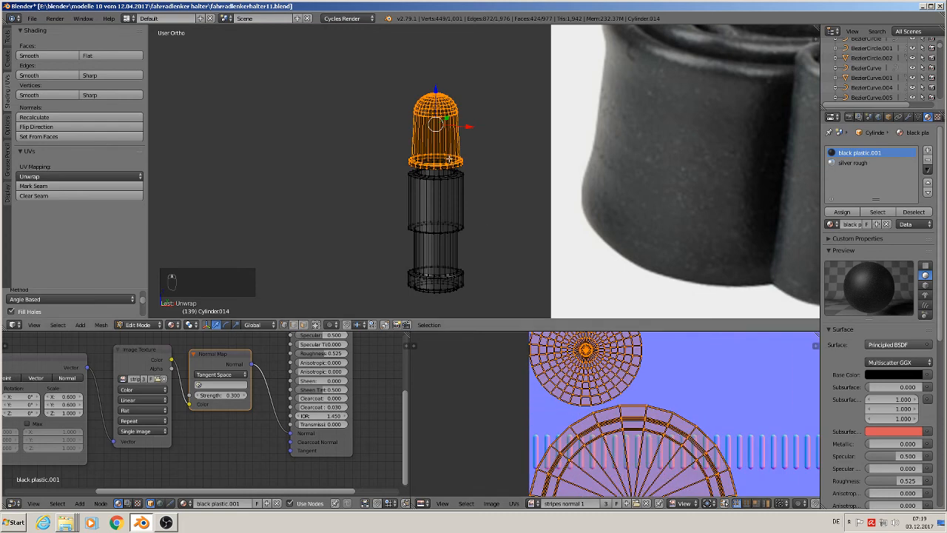
scroll(444, 141, "up", 4)
scroll(443, 141, "up", 3)
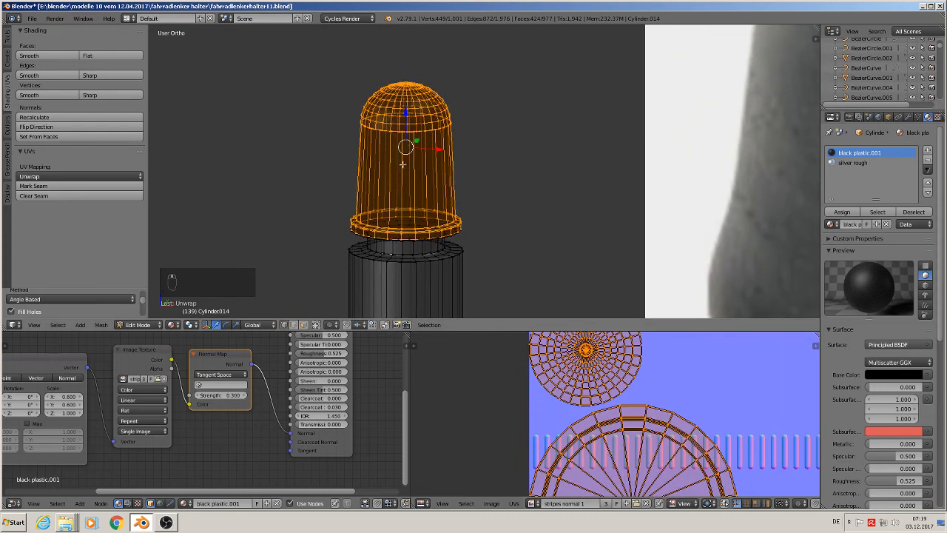
left_click(301, 326)
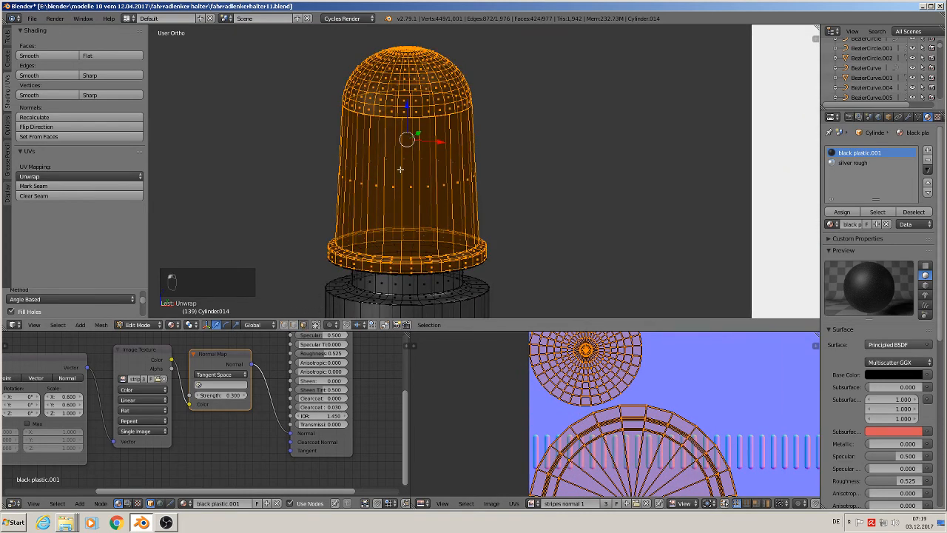
left_click(381, 207, "alt")
scroll(649, 395, "down", 3)
middle_click_drag(673, 457, 631, 384)
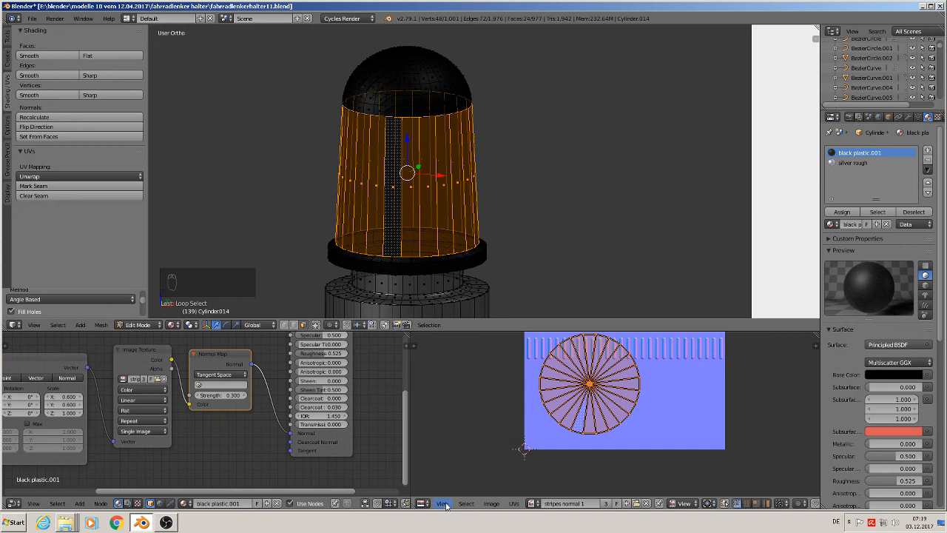
left_click(415, 345)
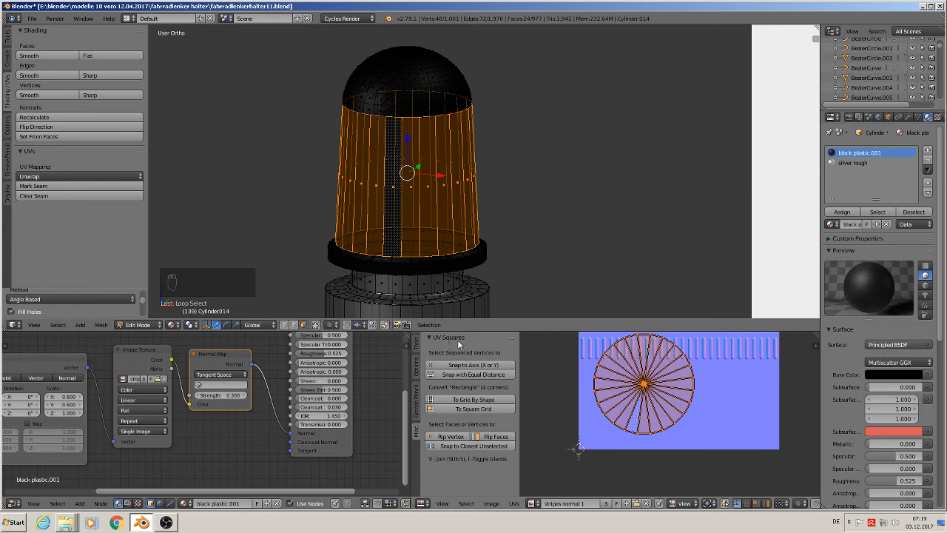
left_click(474, 399)
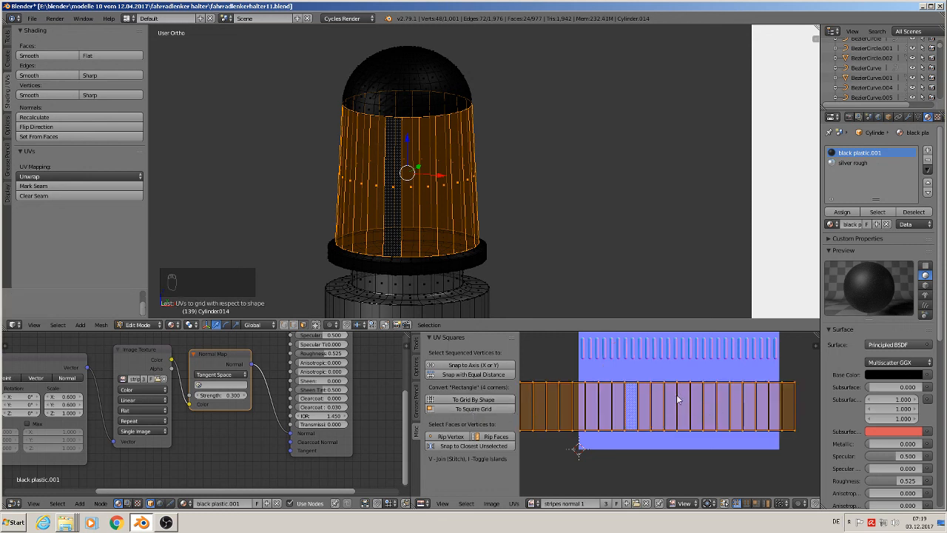
Step: Move the straightened UV strip up over the stripes in the normal map image and leave Edit Mode
key("g")
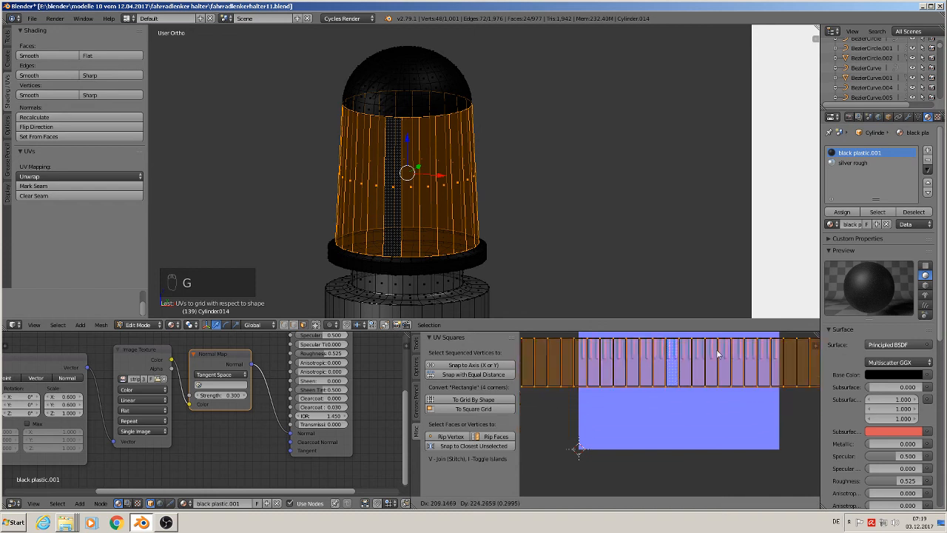
left_click(723, 344)
key("Tab")
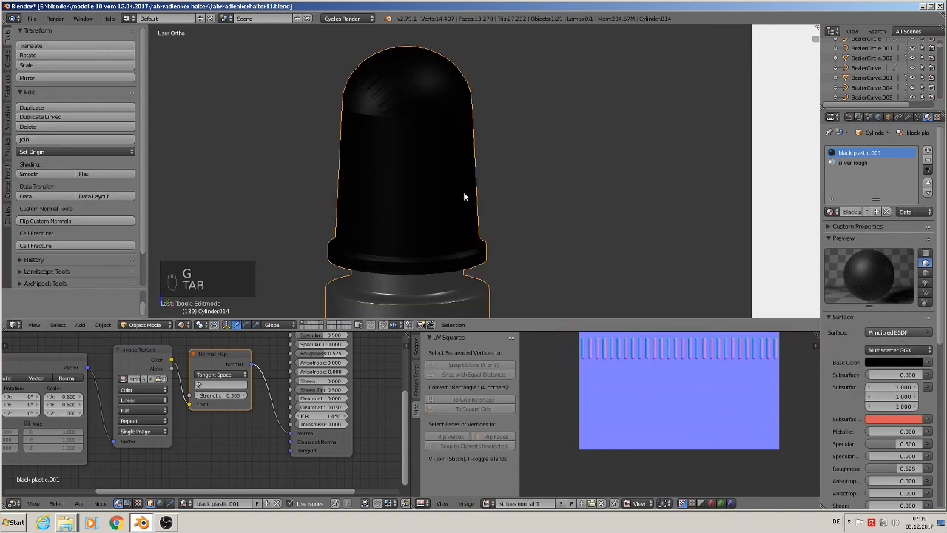
Step: Examine how the stripes normal map appears on the cap in the shaded view
scroll(405, 106, "up", 2)
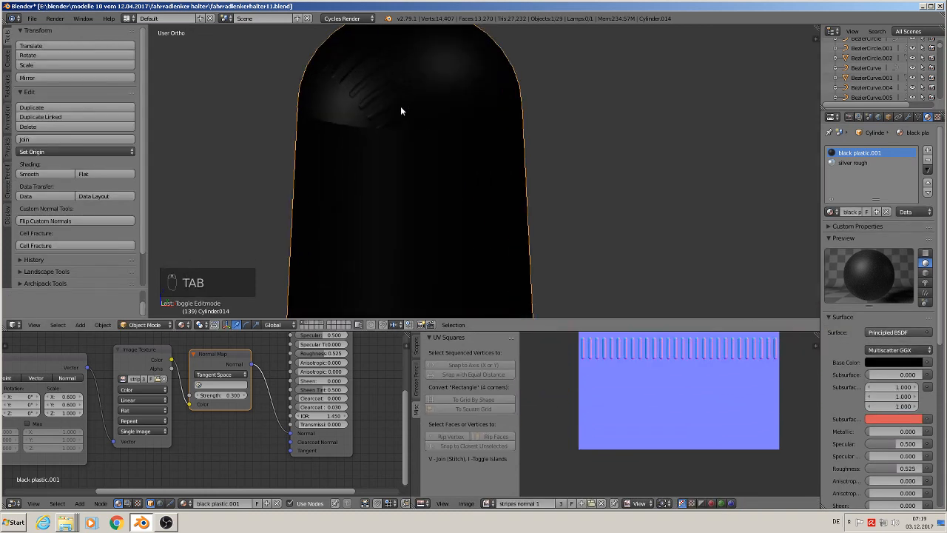
key("Tab")
scroll(414, 148, "down", 3)
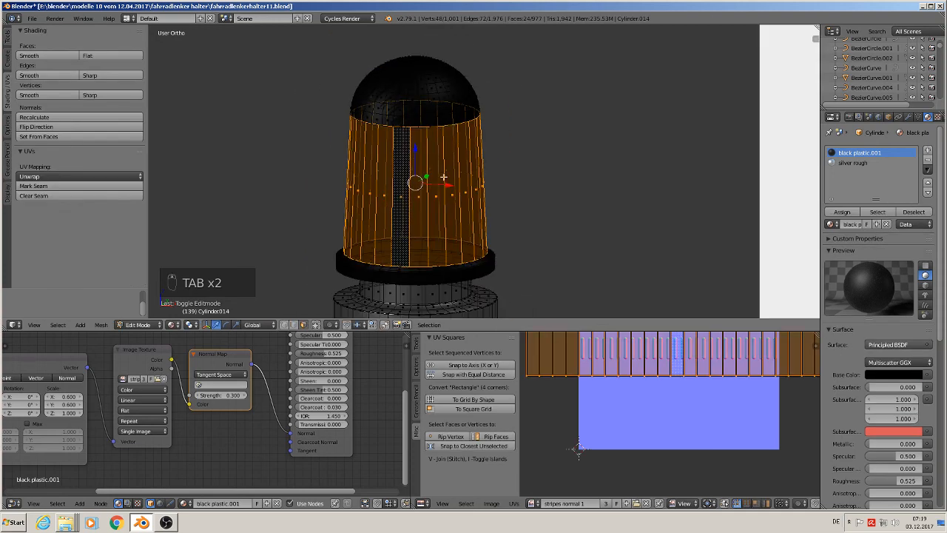
key("u")
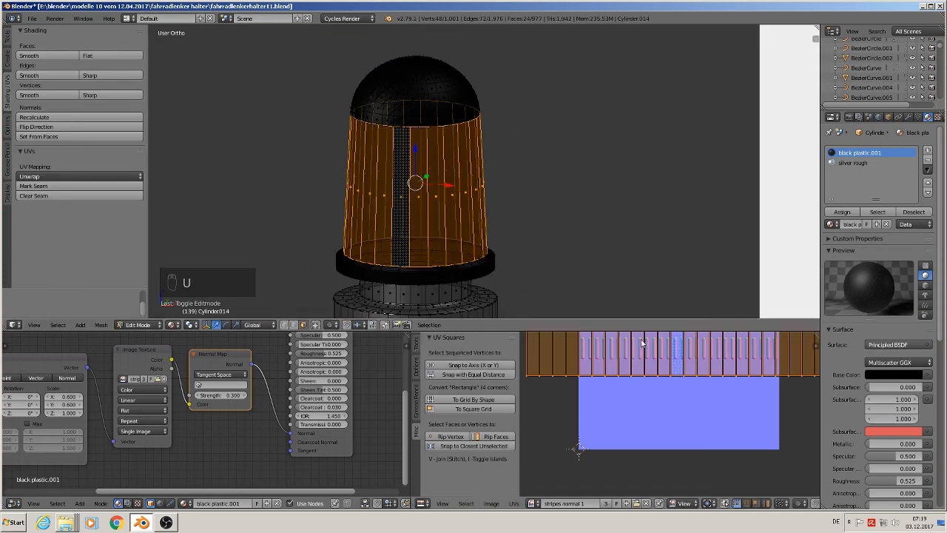
scroll(503, 178, "up", 1)
scroll(501, 180, "down", 1)
key("Tab")
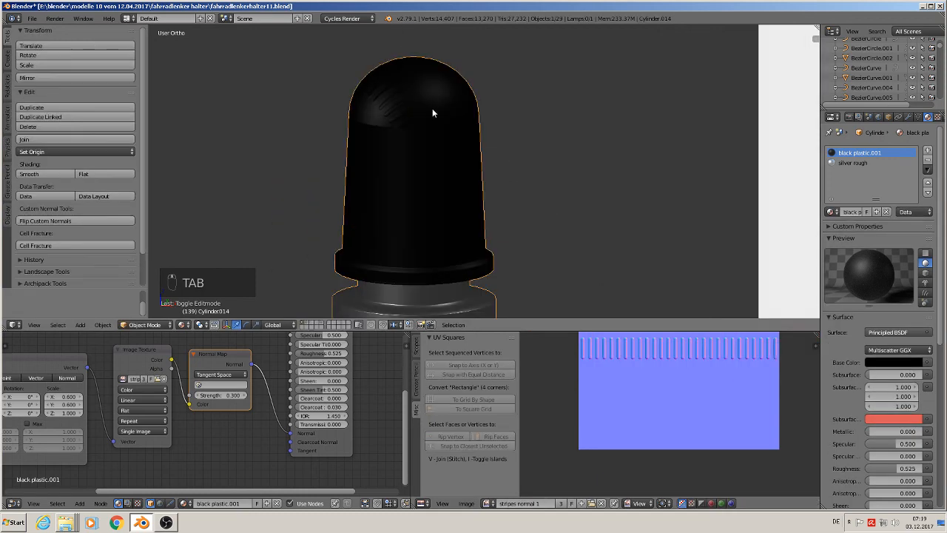
Step: Select only the cap's linked dome faces and assign them the original black plastic material from a new material slot
key("Tab")
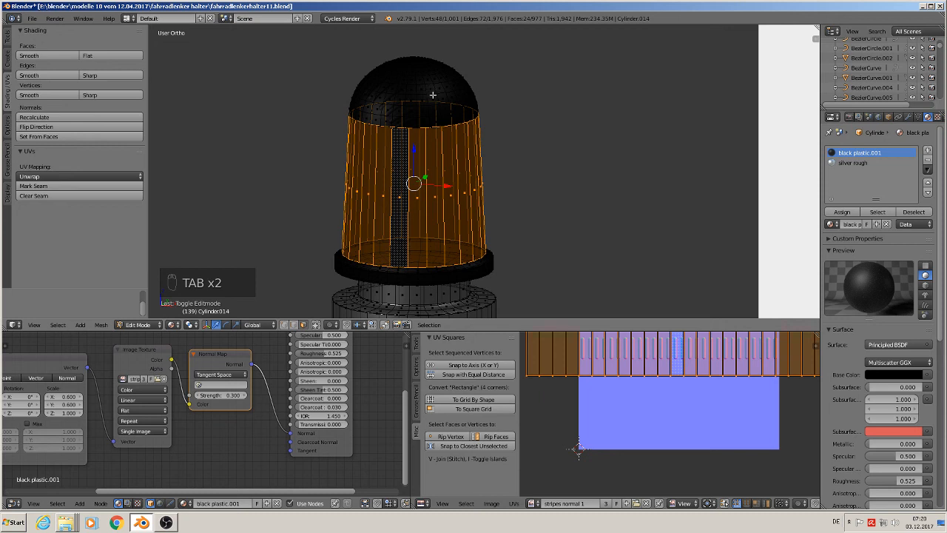
key("l")
key("a")
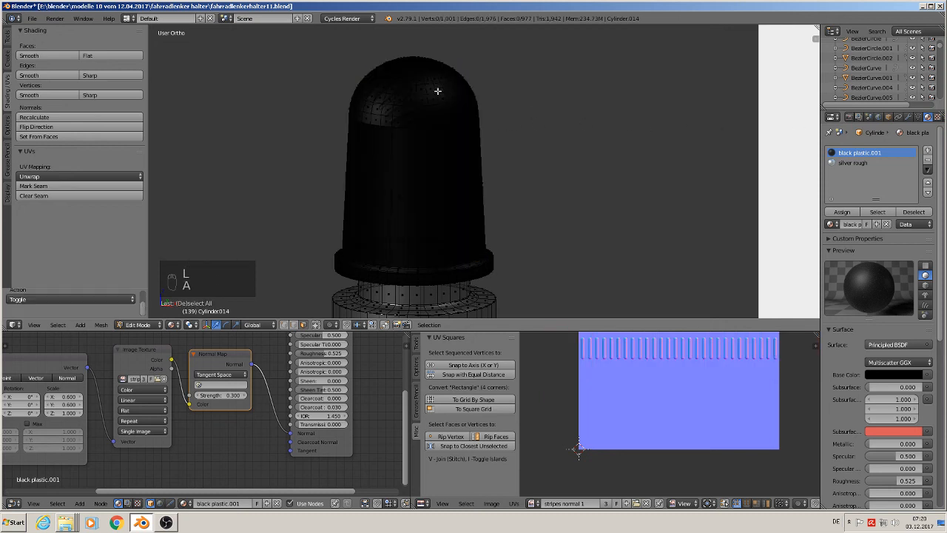
key("l")
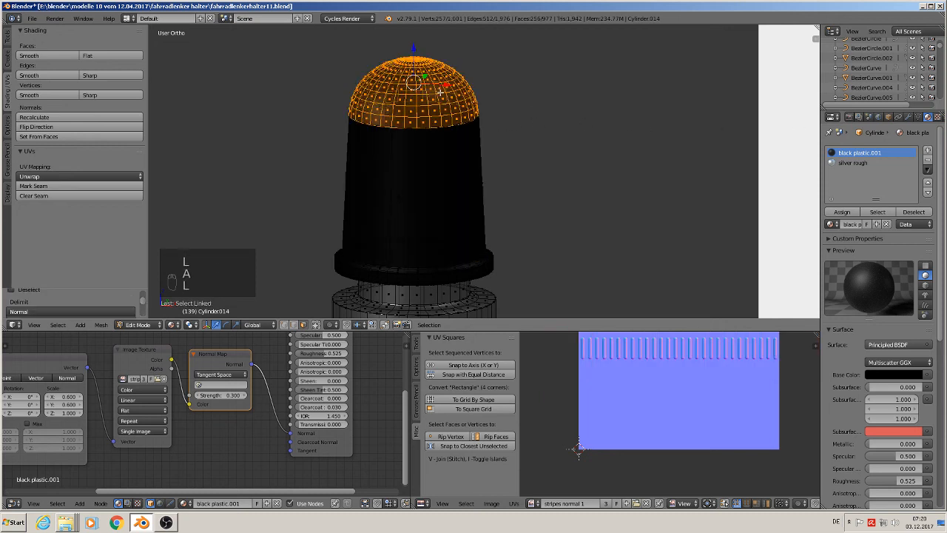
left_click(929, 150)
left_click(830, 223)
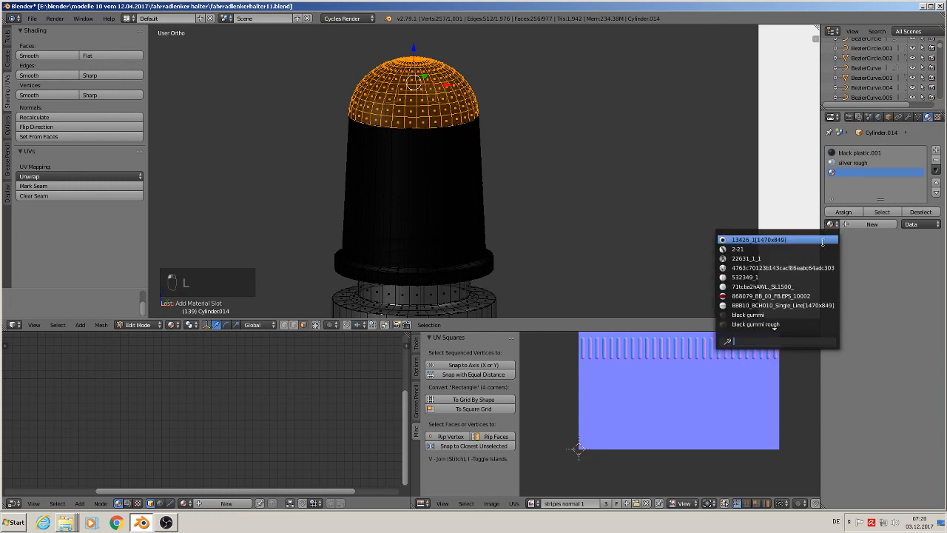
scroll(778, 323, "down", 3)
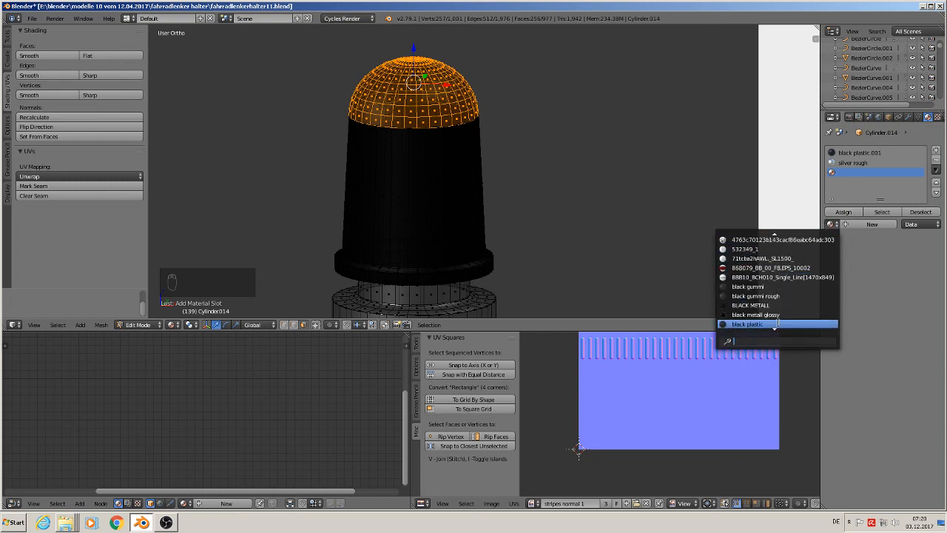
left_click(777, 323)
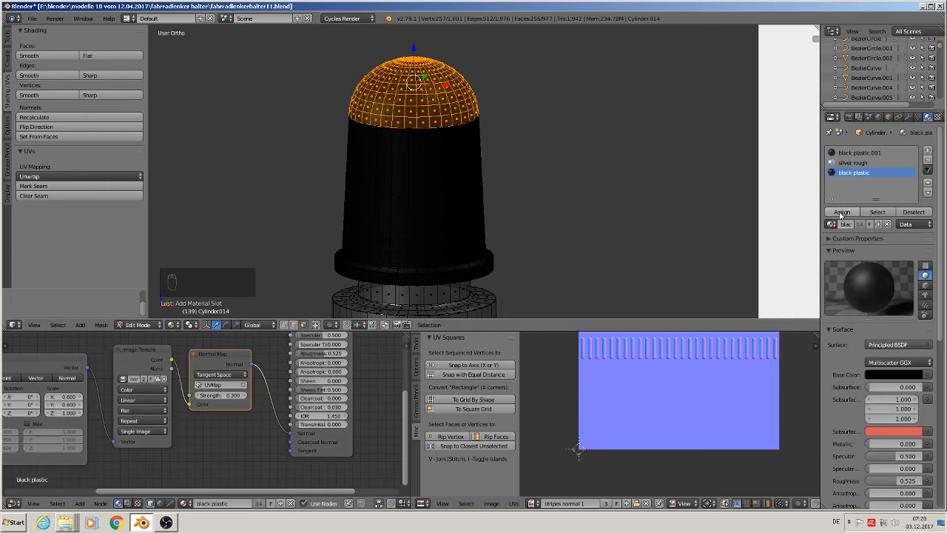
left_click(841, 212)
key("Tab")
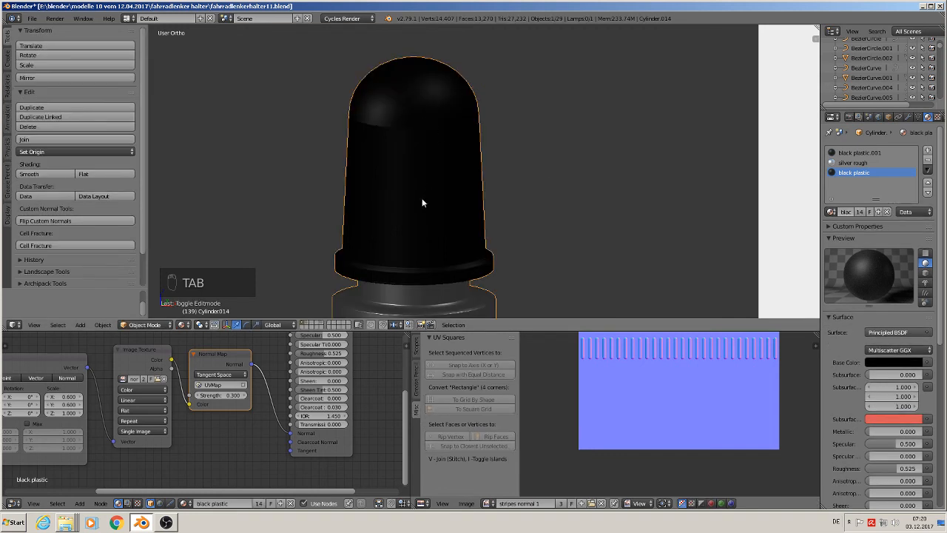
Step: Select the loop of cap side faces, assign black plastic.001 to it, and leave Edit Mode
scroll(423, 203, "up", 2)
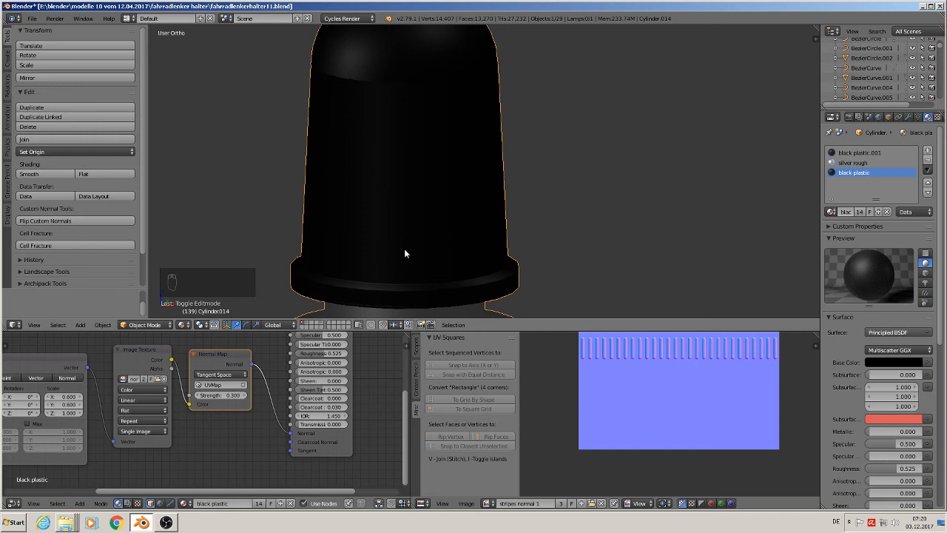
key("Tab")
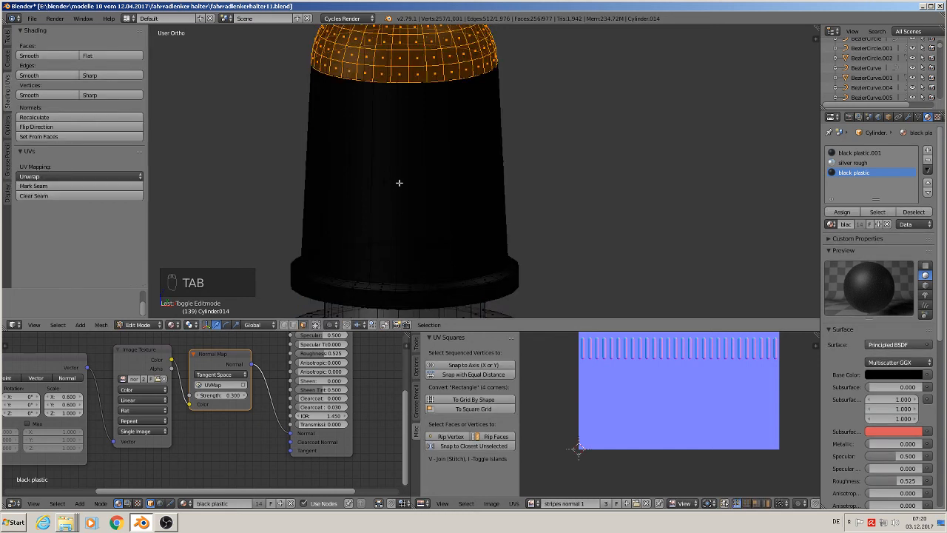
right_click(400, 181, "alt")
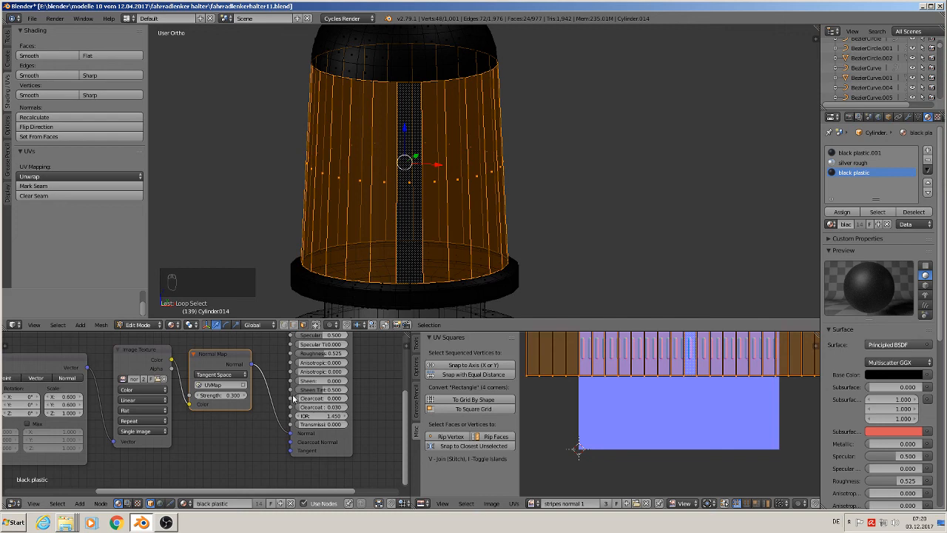
left_click(864, 153)
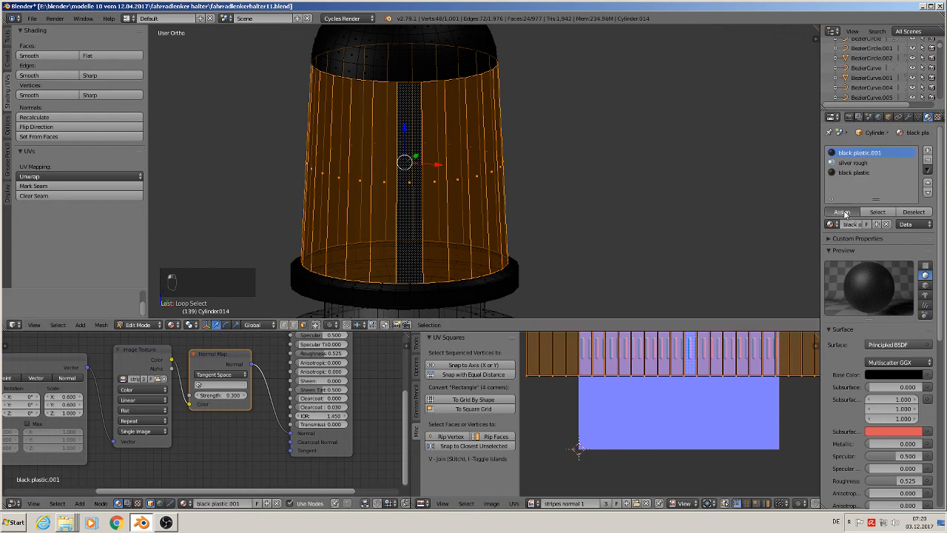
left_click(842, 212)
key("Tab")
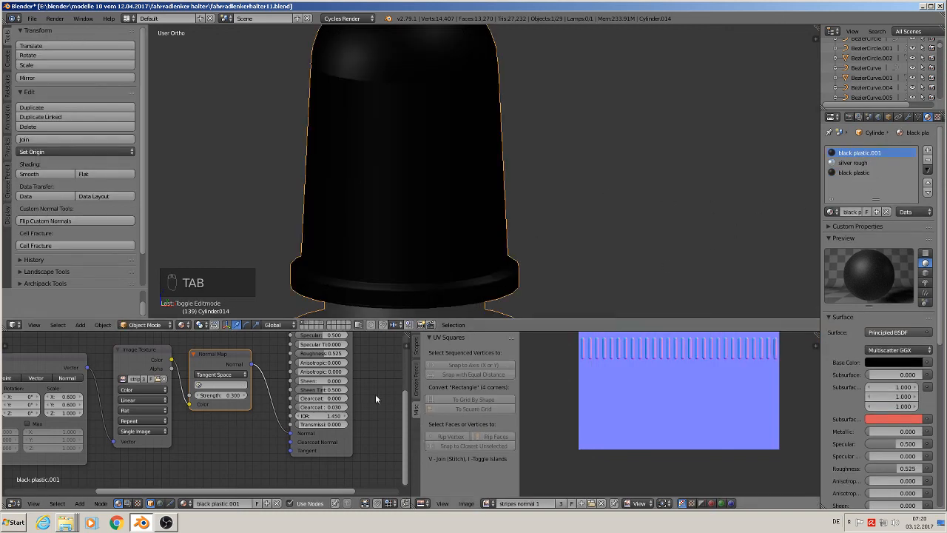
Step: Set the UV map of the Normal Map node in black plastic.001 to UVMap
scroll(375, 393, "down", 2)
left_click(230, 396)
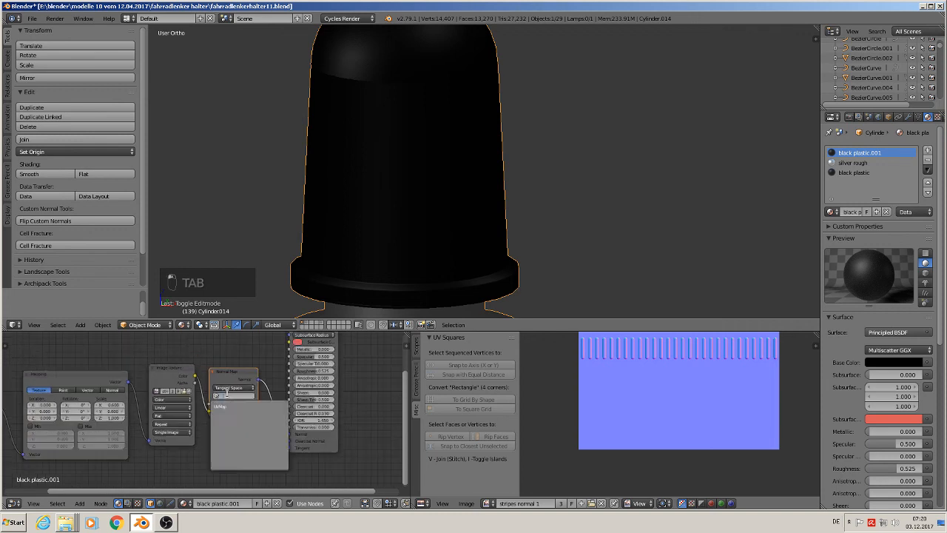
left_click(230, 410)
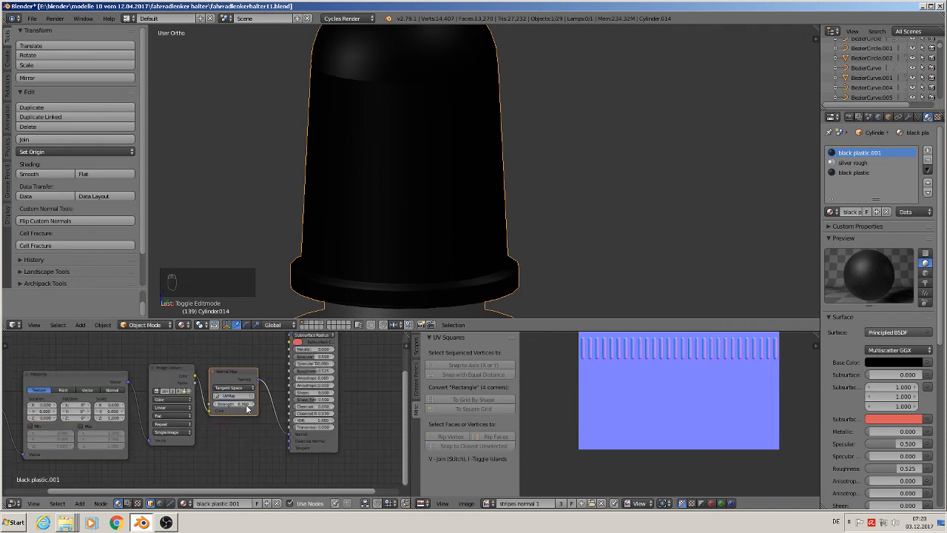
Step: Return to Edit Mode and unwrap the selected loop of cap side faces again
scroll(242, 410, "up", 1)
scroll(406, 244, "up", 1)
key("Tab")
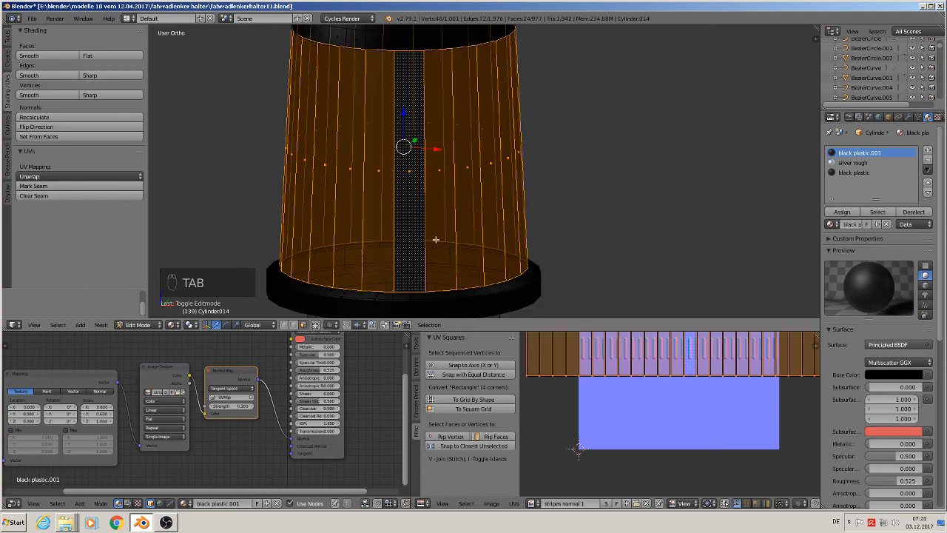
key("u")
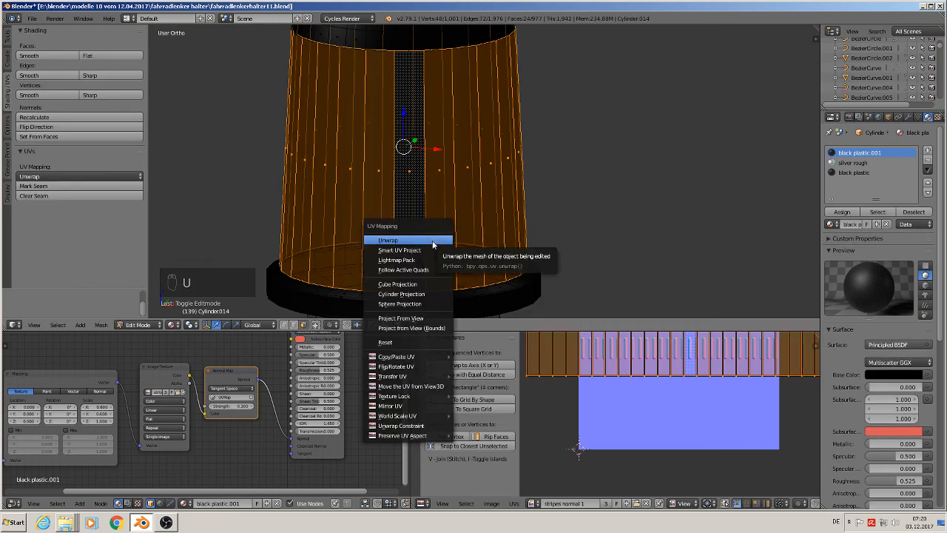
left_click(433, 242)
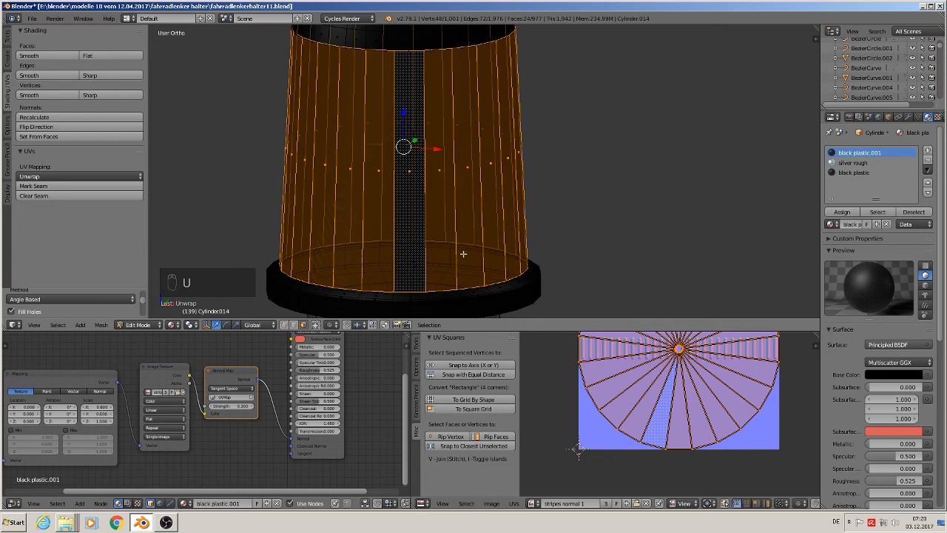
Step: Straighten the cap side faces' UVs with UV Squares To Grid By Shape and return to Object Mode
left_click(467, 399)
key("Tab")
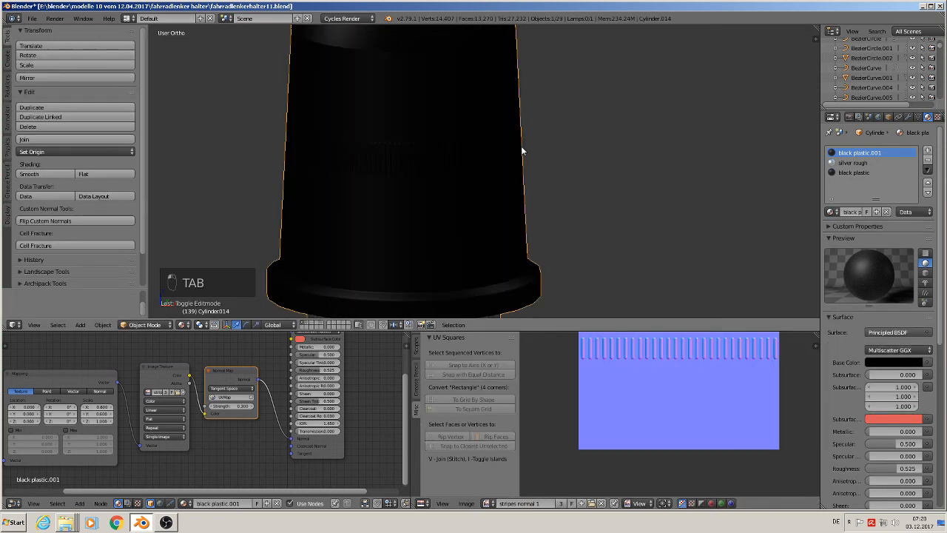
key("Tab")
key("Tab")
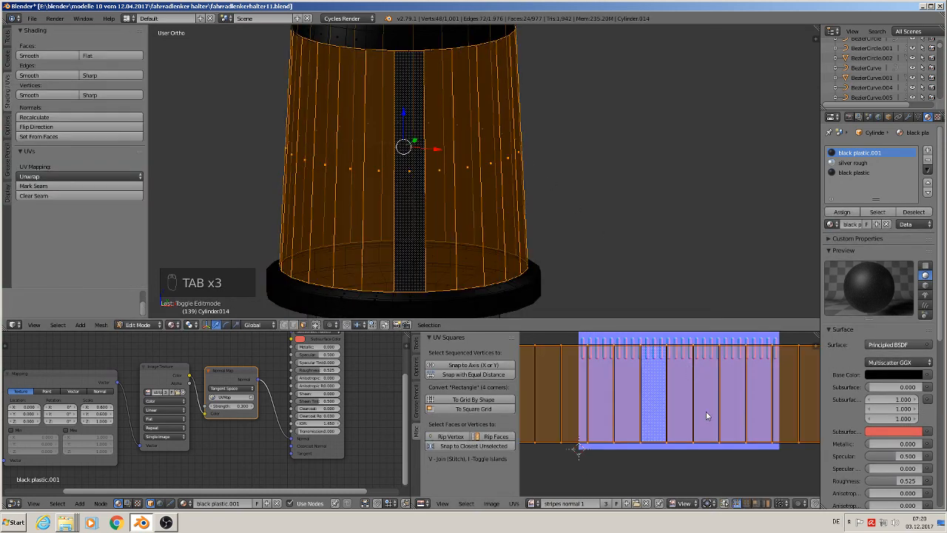
key("Tab")
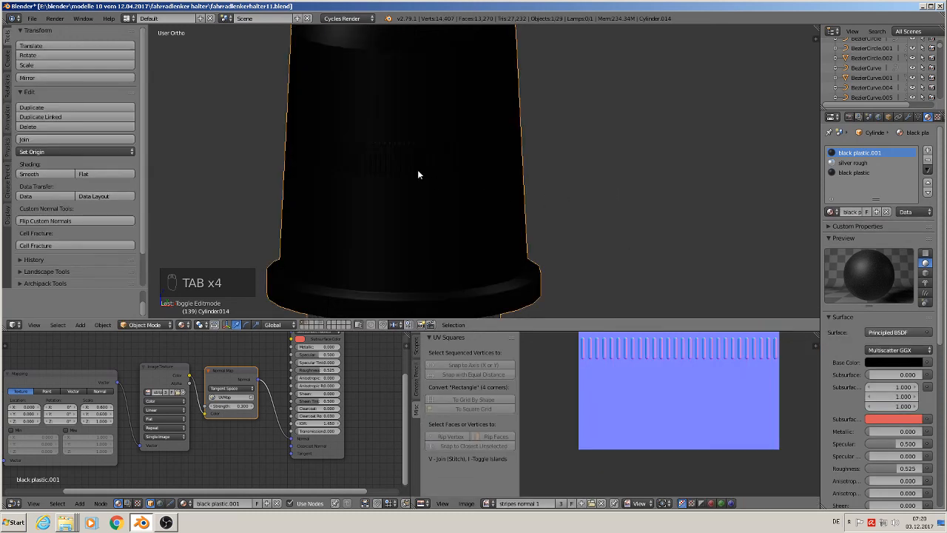
Step: Raise the X scale of the Mapping node in black plastic.001 to 2.100
scroll(411, 167, "up", 3)
middle_click_drag(222, 452, 373, 435)
scroll(260, 410, "up", 3)
scroll(262, 400, "up", 1)
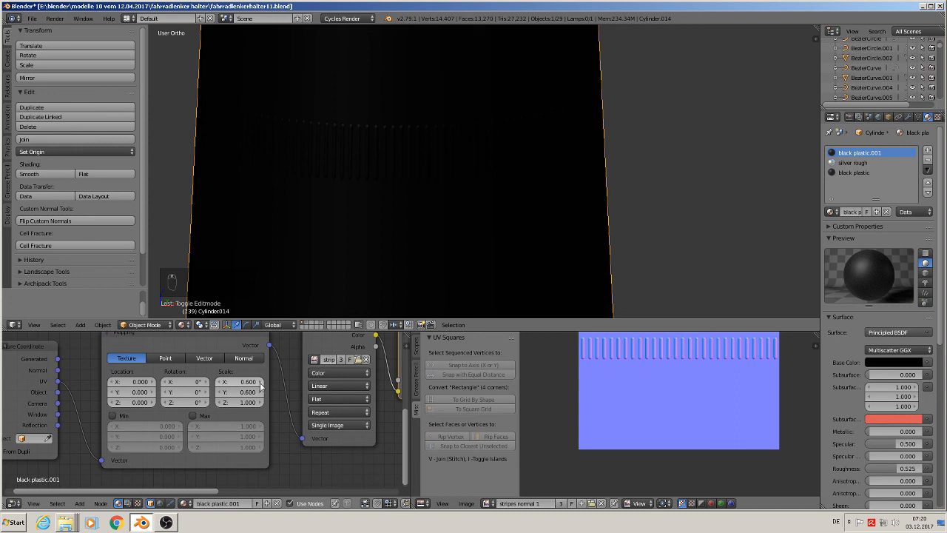
left_click(259, 383)
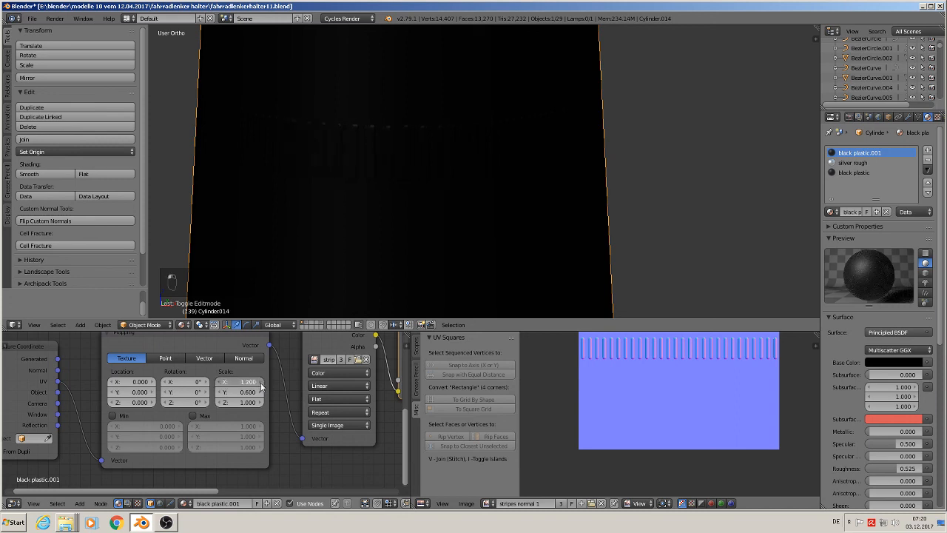
left_click(259, 383)
left_click(260, 382)
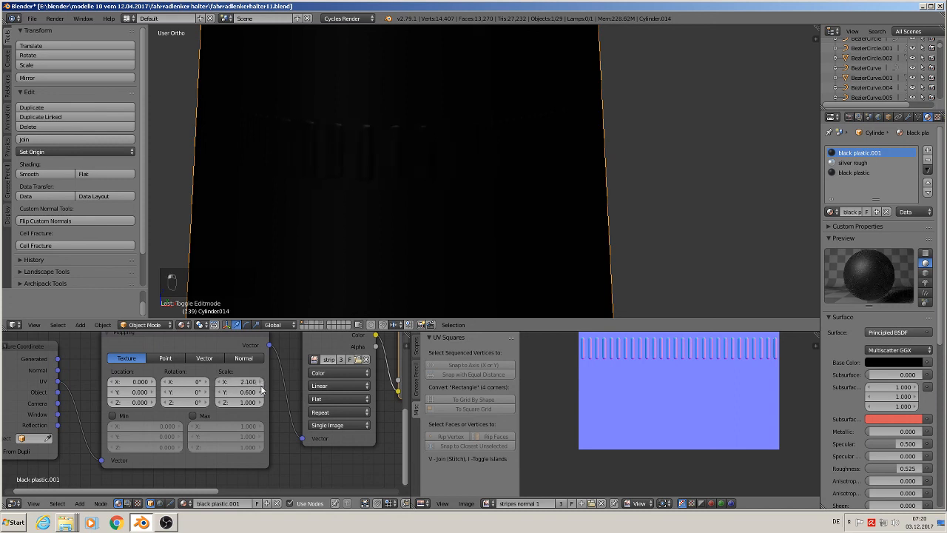
Step: Set both the X and Y scale of the Mapping node to 1.000
left_click(260, 393)
left_click(260, 393)
left_click(220, 382)
left_click(220, 381)
left_click(219, 382)
left_click(220, 381)
Step: Move the cap side faces' UV strip up by about 252 pixels over the stripes and leave Edit Mode
scroll(682, 372, "down", 2)
scroll(682, 371, "down", 1)
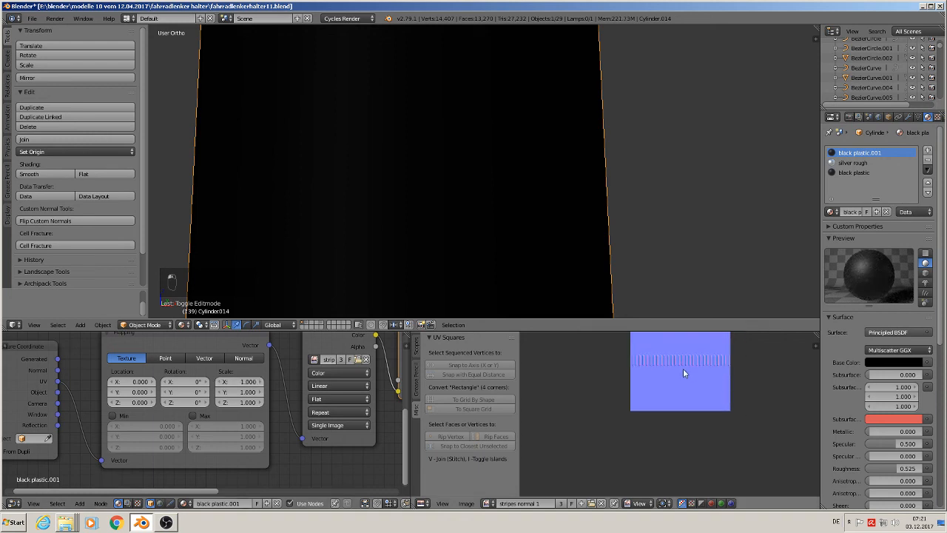
key("Tab")
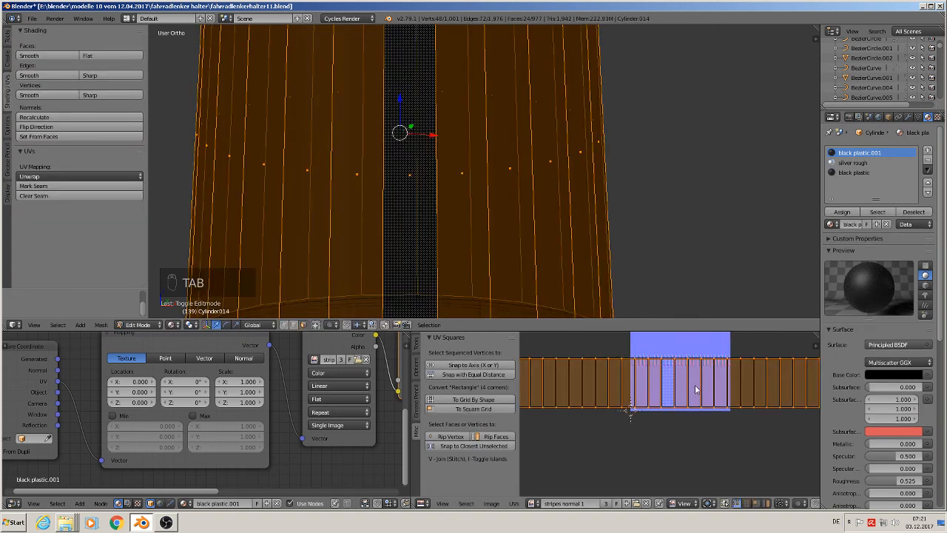
key("g")
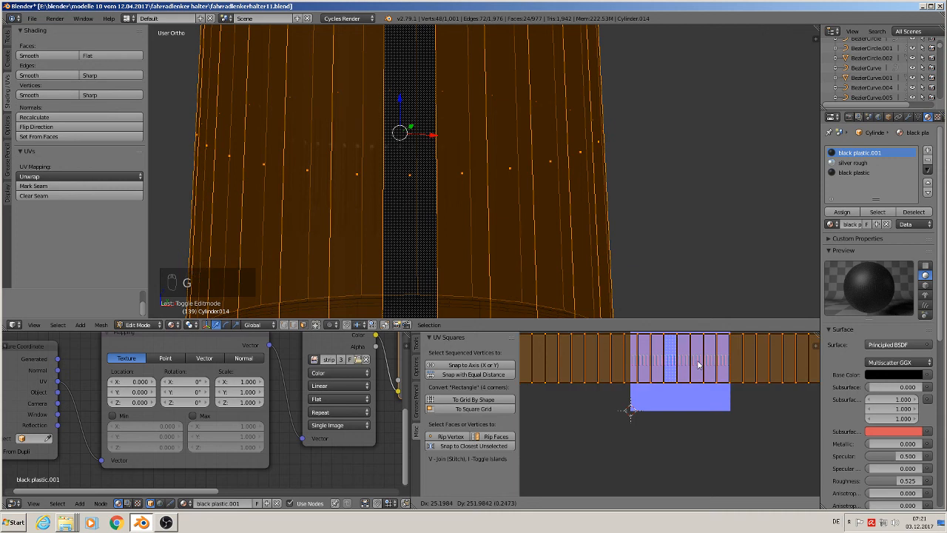
left_click(698, 364)
key("Tab")
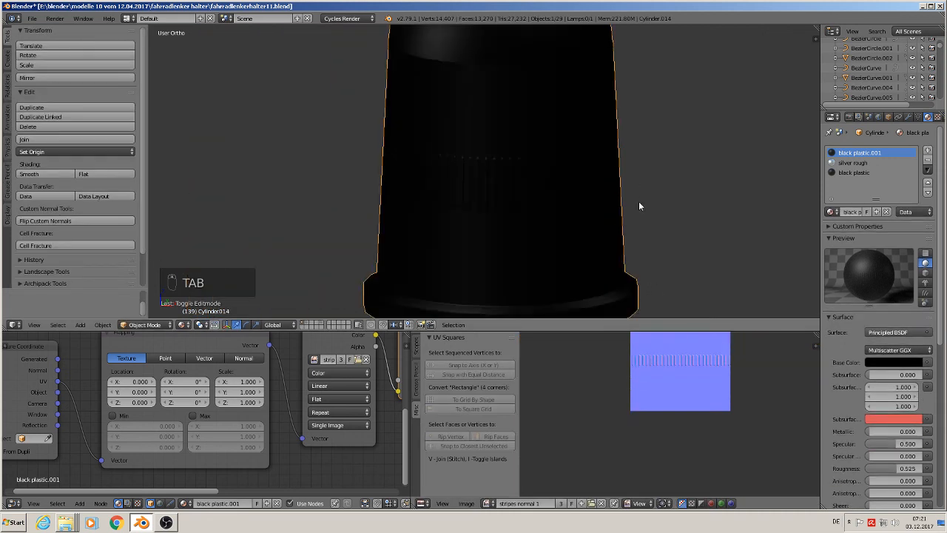
Step: Increase the Mapping node's X and Y scale evenly to 1.400
middle_click_drag(662, 233, 591, 207, "shift")
left_click(259, 382)
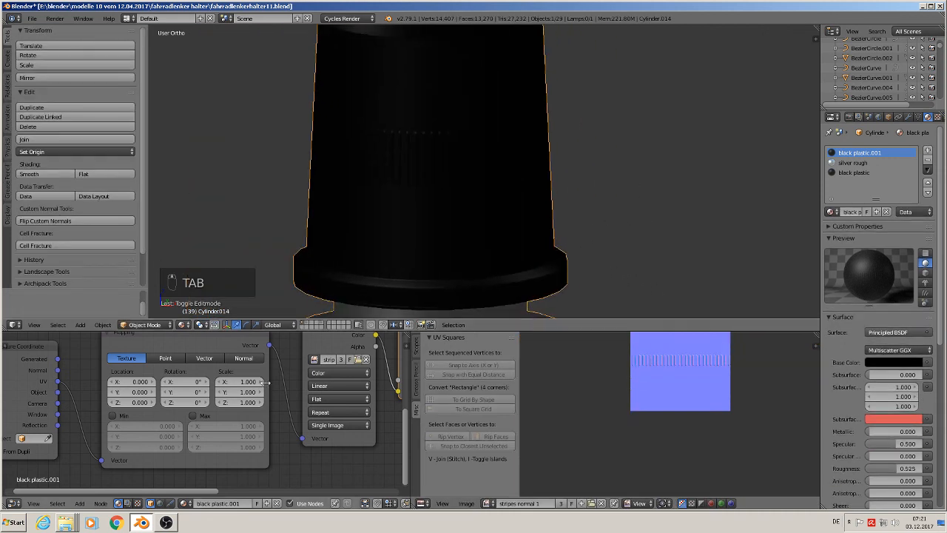
left_click(260, 392)
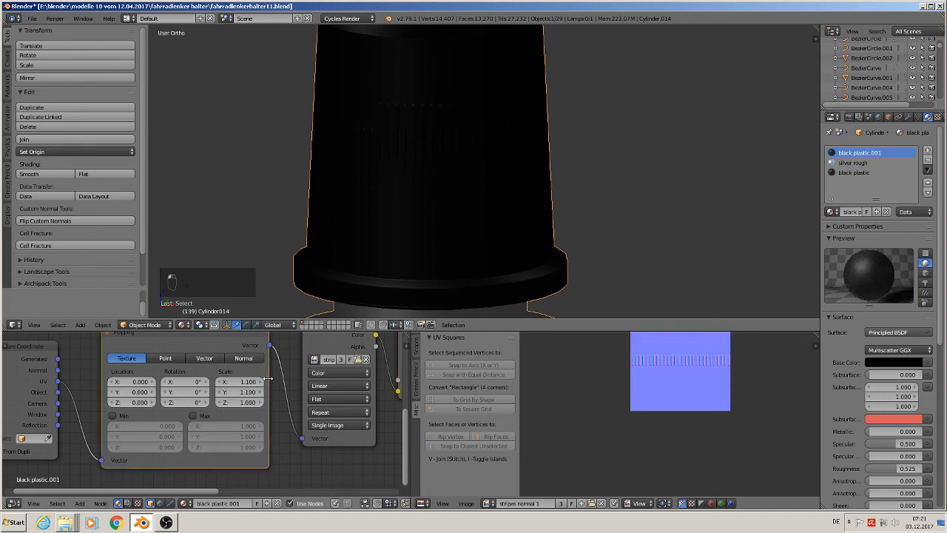
left_click(260, 392)
left_click(261, 381)
left_click(261, 382)
left_click(259, 392)
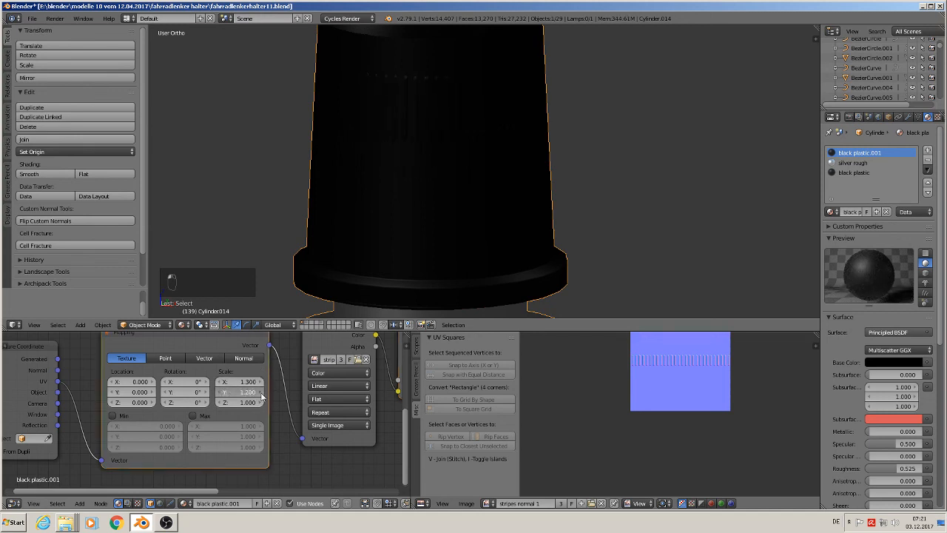
left_click(260, 382)
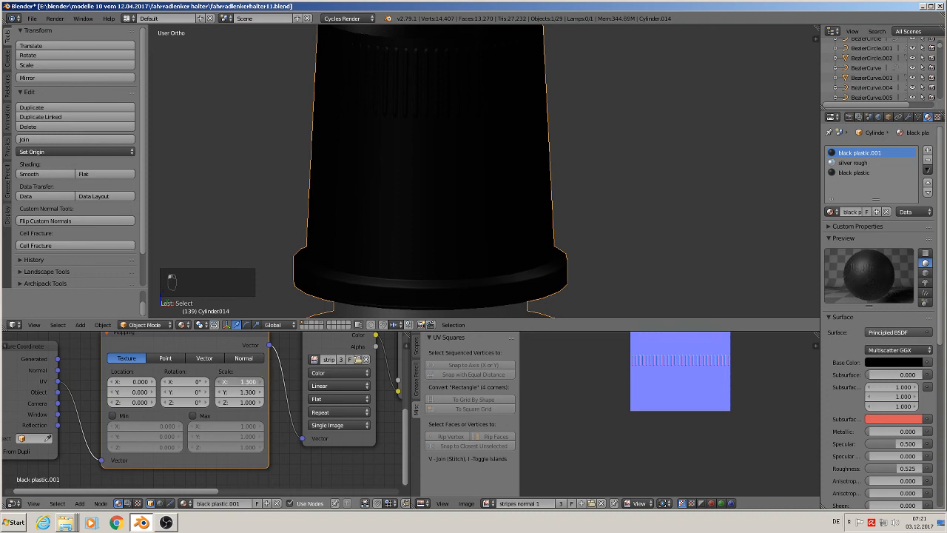
left_click(260, 392)
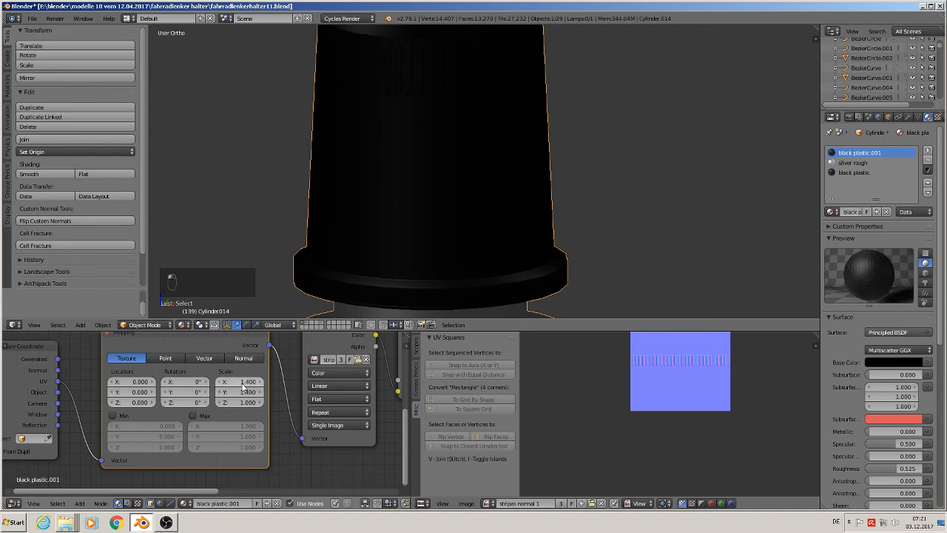
Step: Shift the side faces' UV strip higher to bring the stripes down the cap, and return to Object Mode
key("Tab")
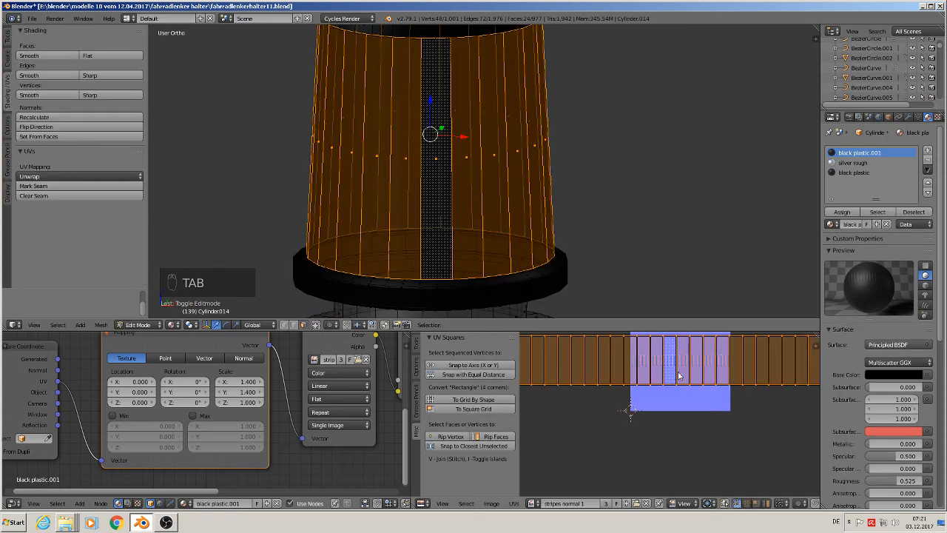
key("g")
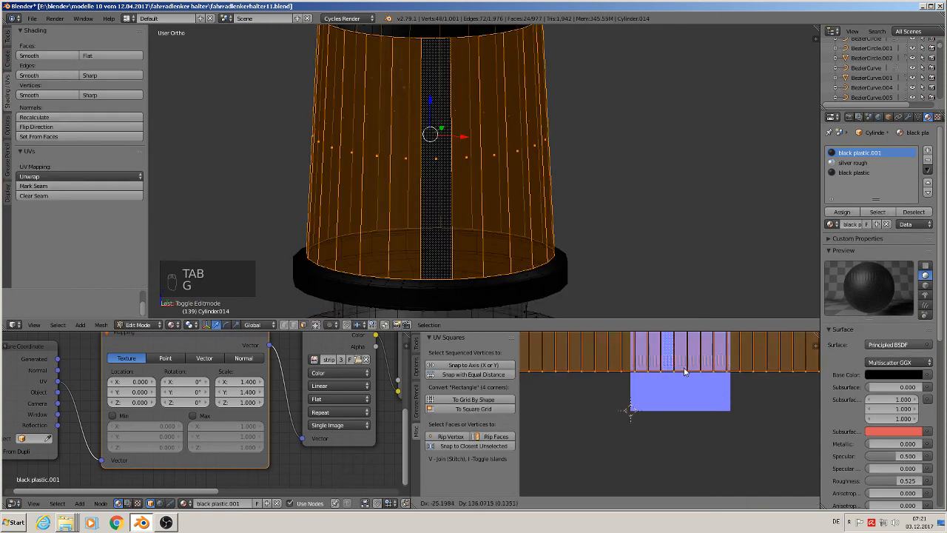
left_click(682, 360)
key("Tab")
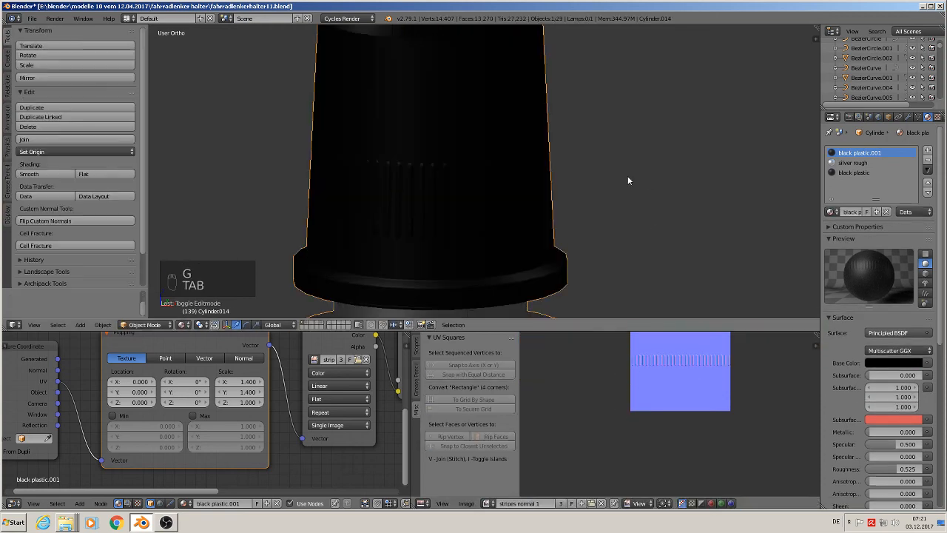
Step: Increase the Mapping node's X and Y scale evenly to 1.900
left_click(259, 381)
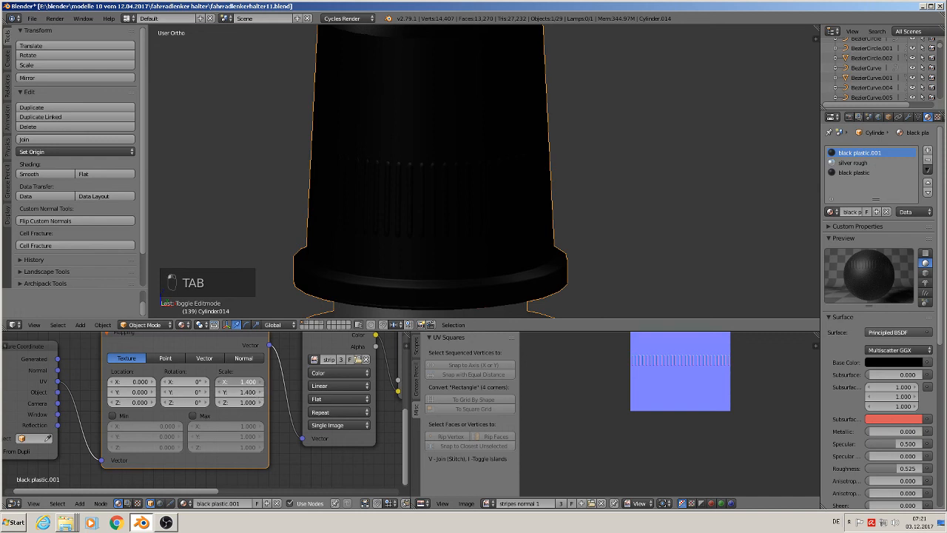
left_click(261, 392)
left_click(260, 392)
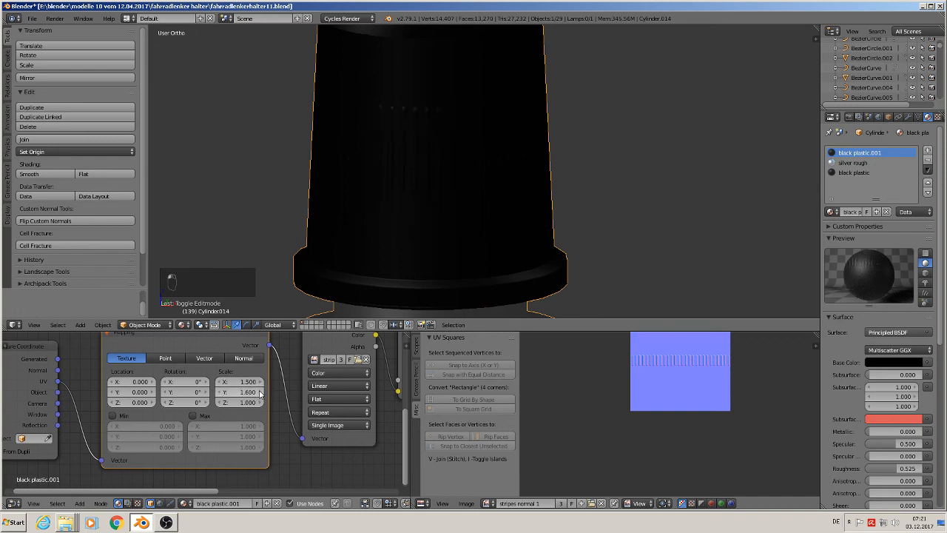
left_click(263, 381)
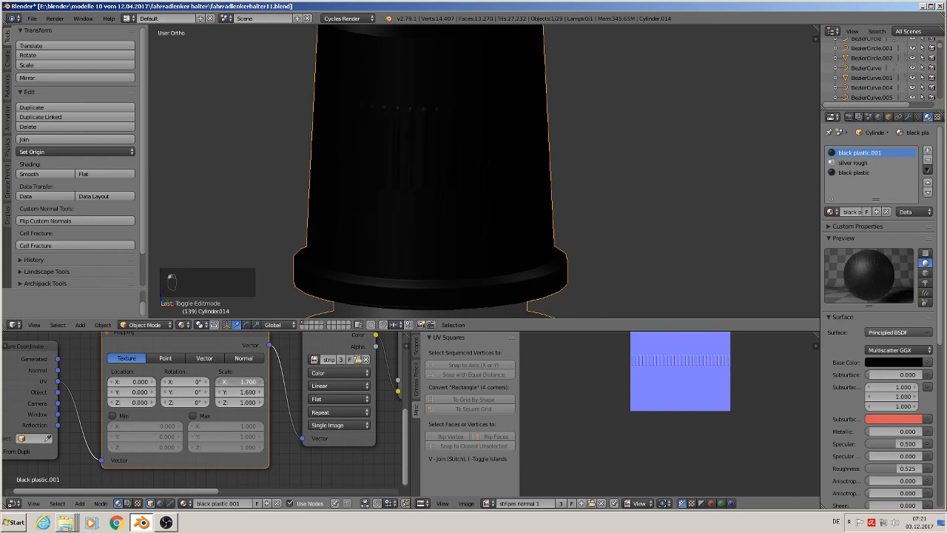
left_click(262, 382)
left_click(261, 392)
left_click(261, 392)
left_click(261, 382)
left_click(262, 392)
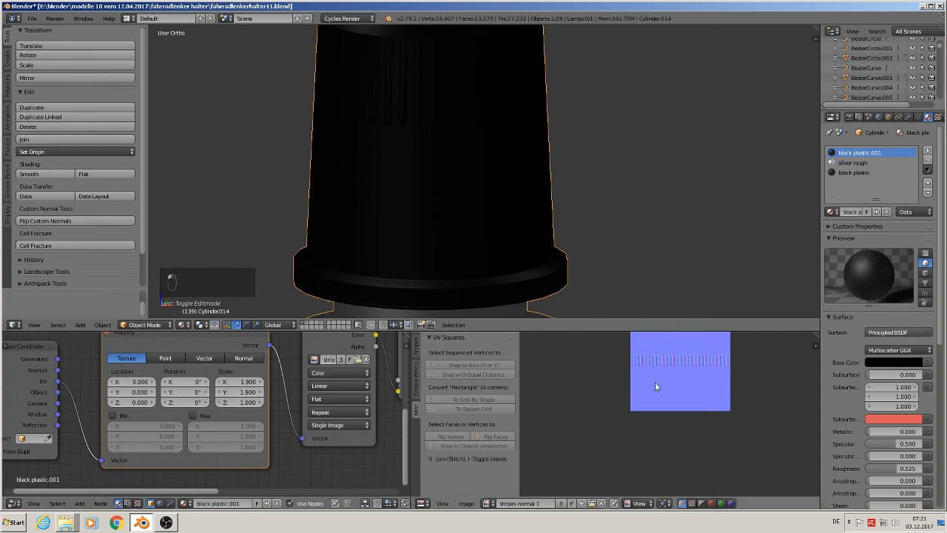
Step: Move the side faces' UV strip up by about 267 pixels to lower the stripes, and leave Edit Mode
key("Tab")
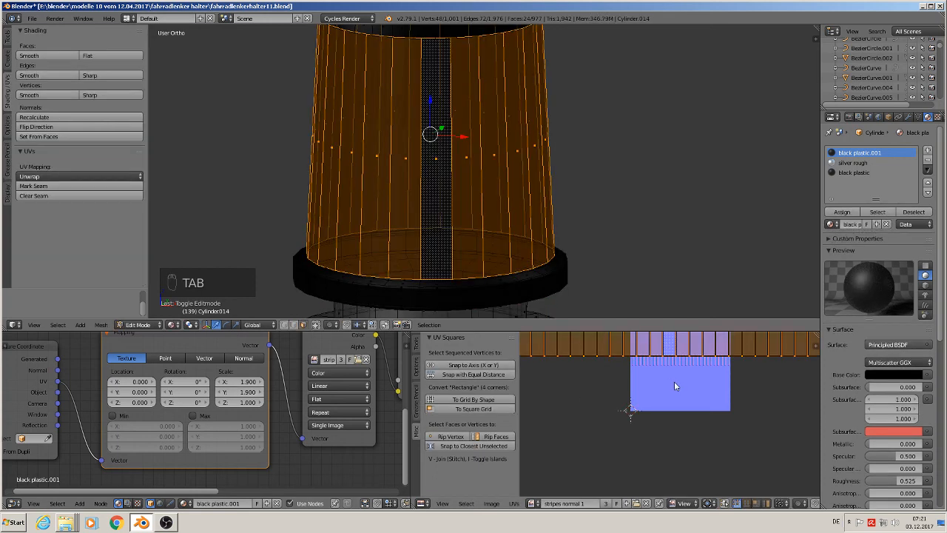
key("g")
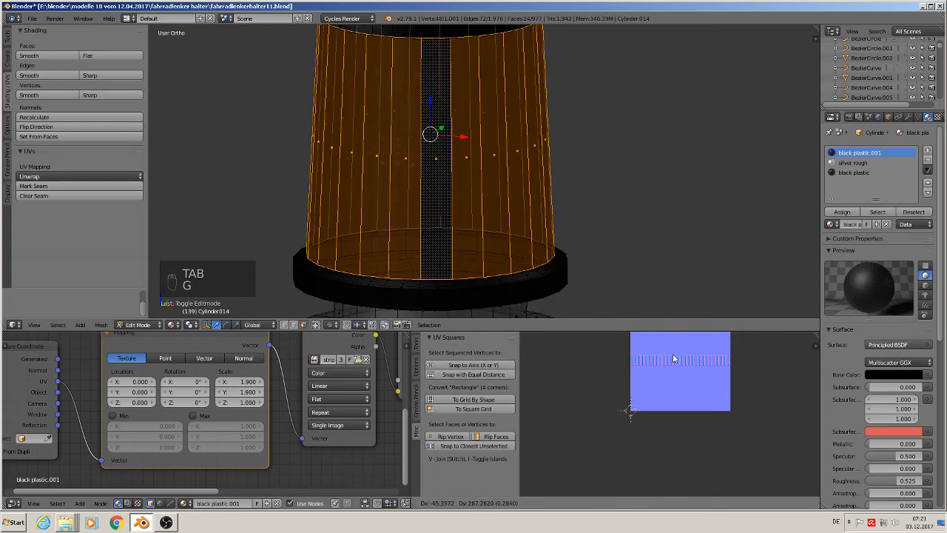
left_click(673, 359)
key("Tab")
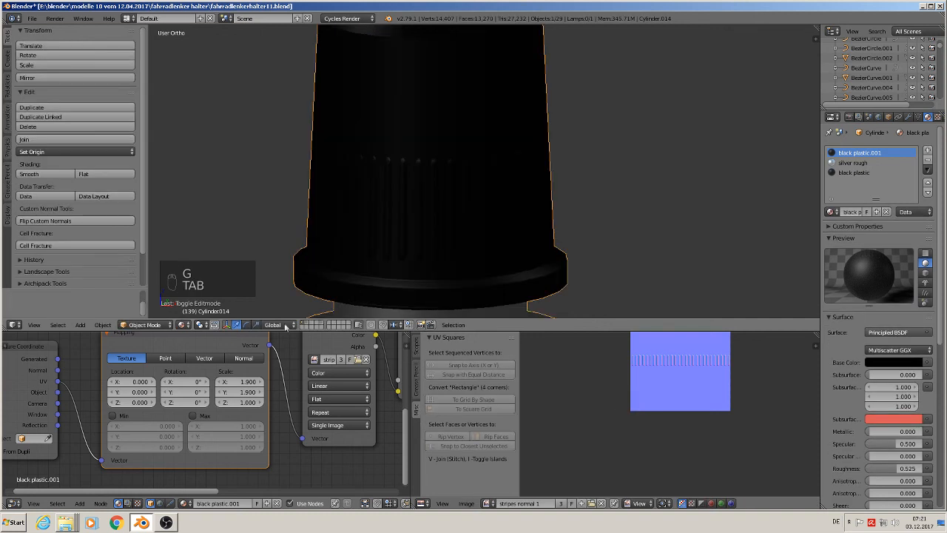
Step: Set the X and Y scale of the Mapping node to 2.5
left_click(240, 381)
key("BackSpace")
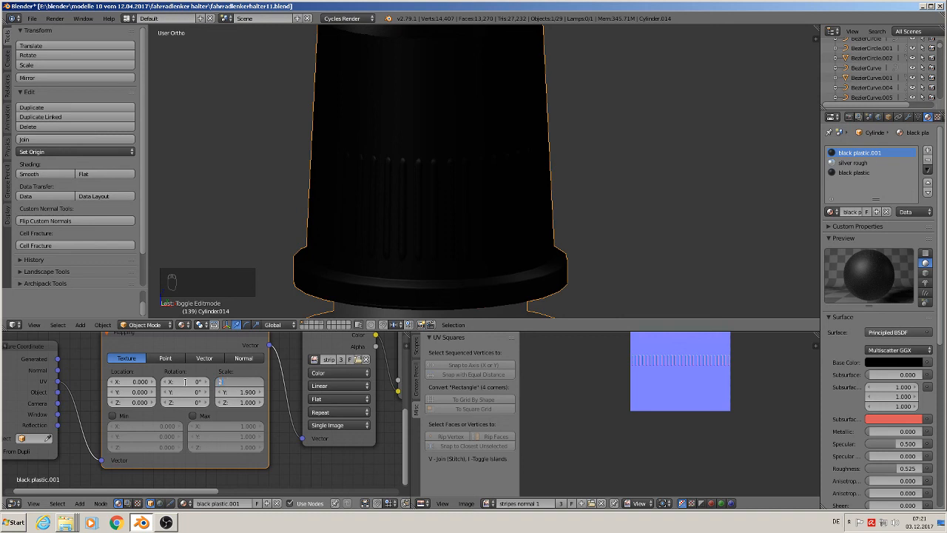
type("2.5")
key("Return")
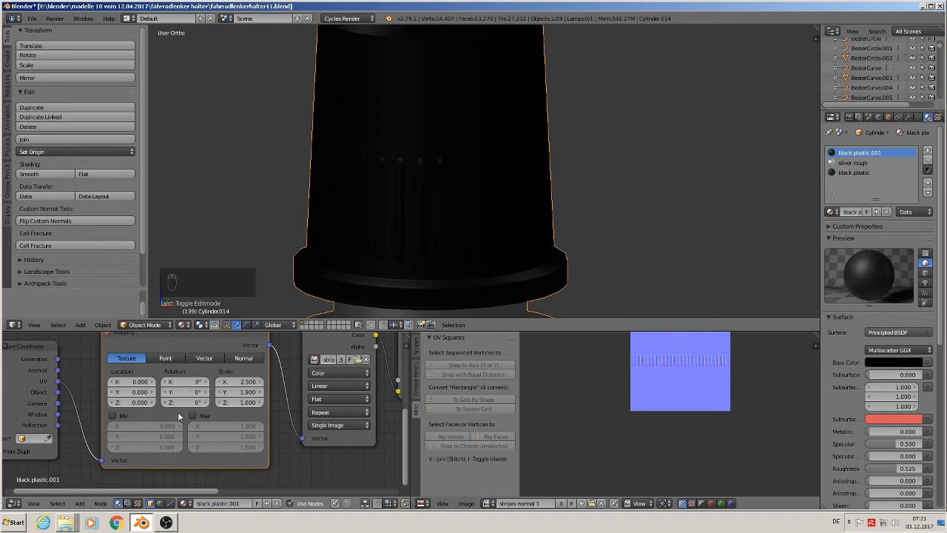
left_click(244, 393)
type("2")
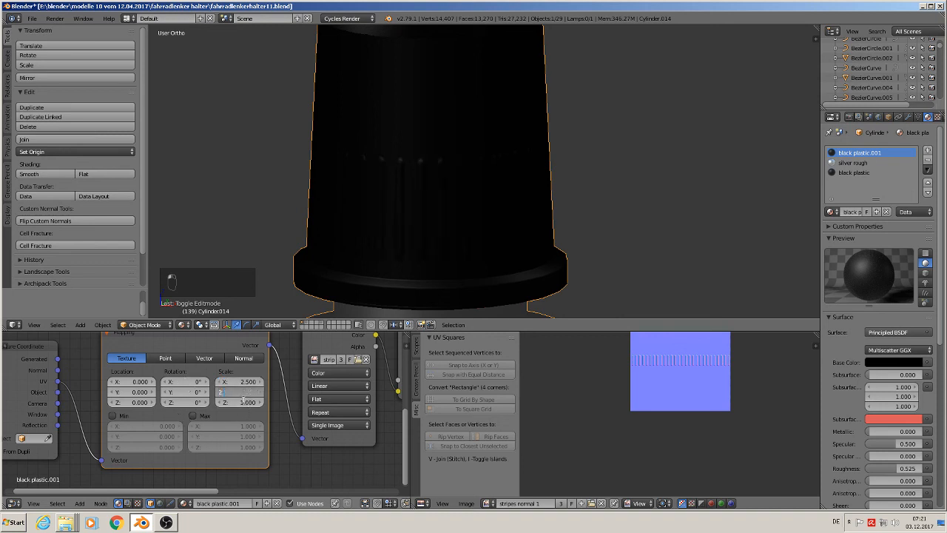
type(".5")
key("Return")
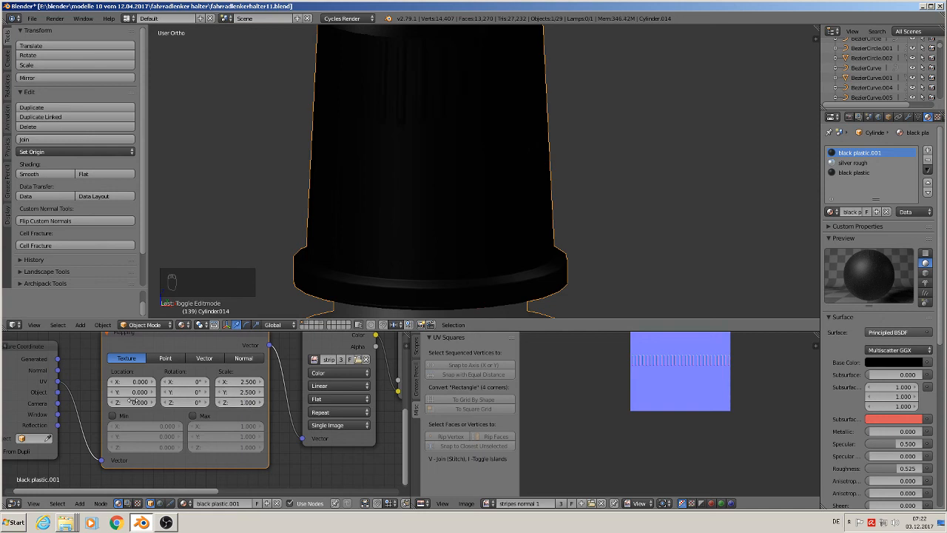
Step: Move the side faces' UV strip up by about 262 pixels, return to Object Mode, and check the stripes on the cap
key("Tab")
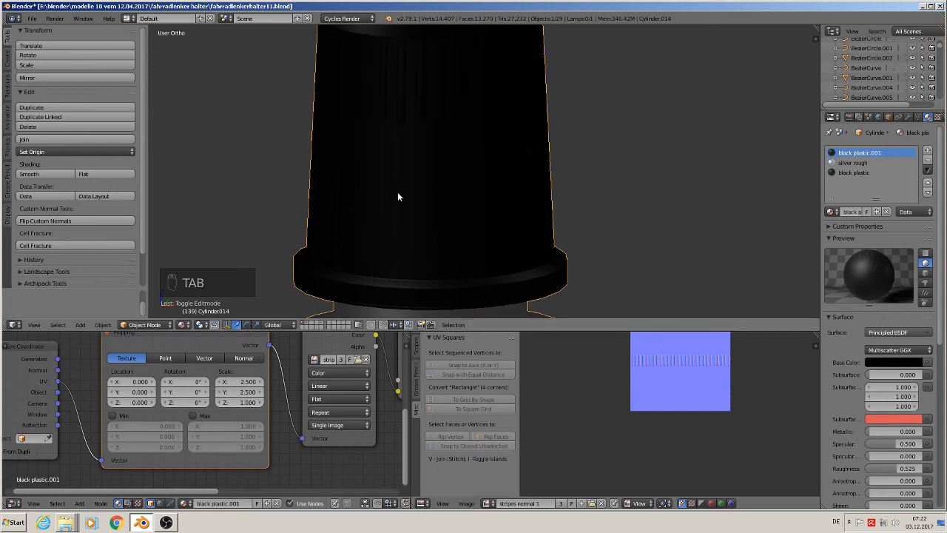
key("Tab")
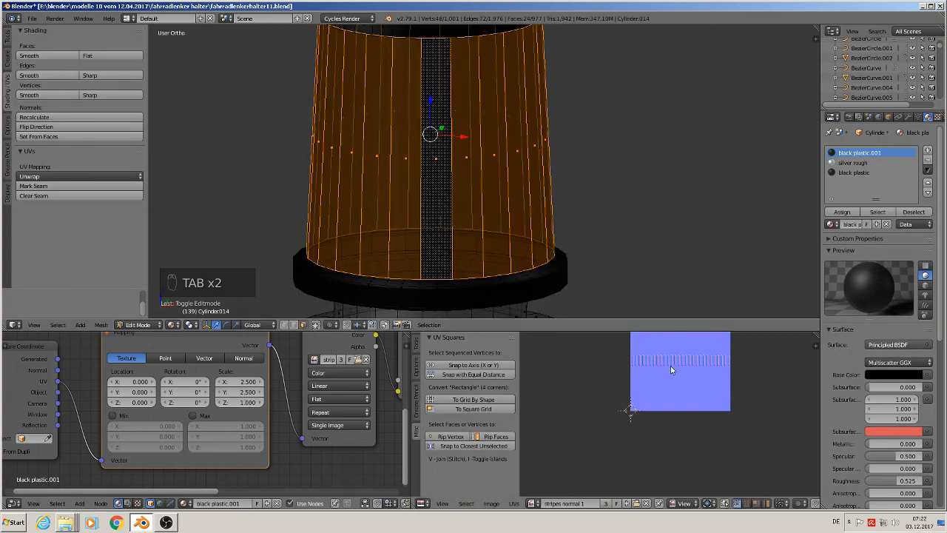
scroll(701, 384, "down", 3)
scroll(699, 382, "up", 3)
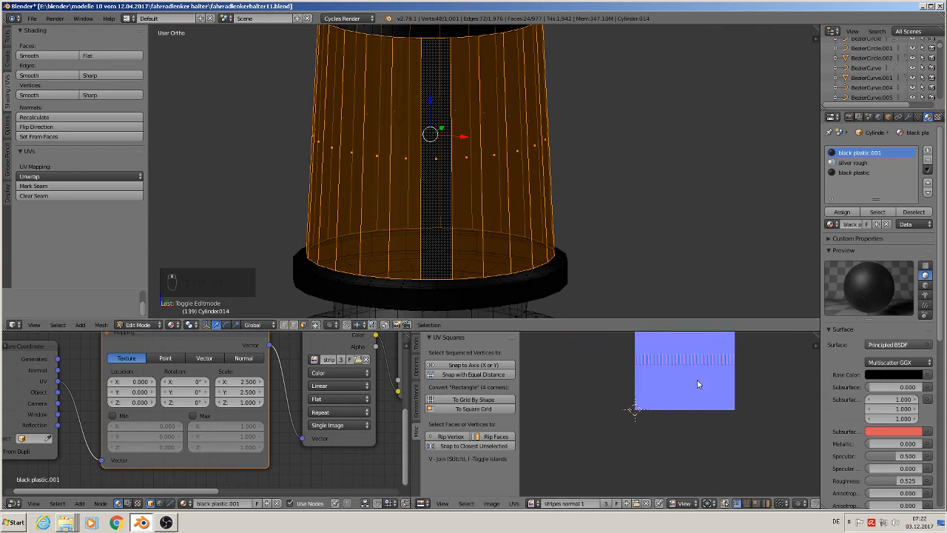
key("g")
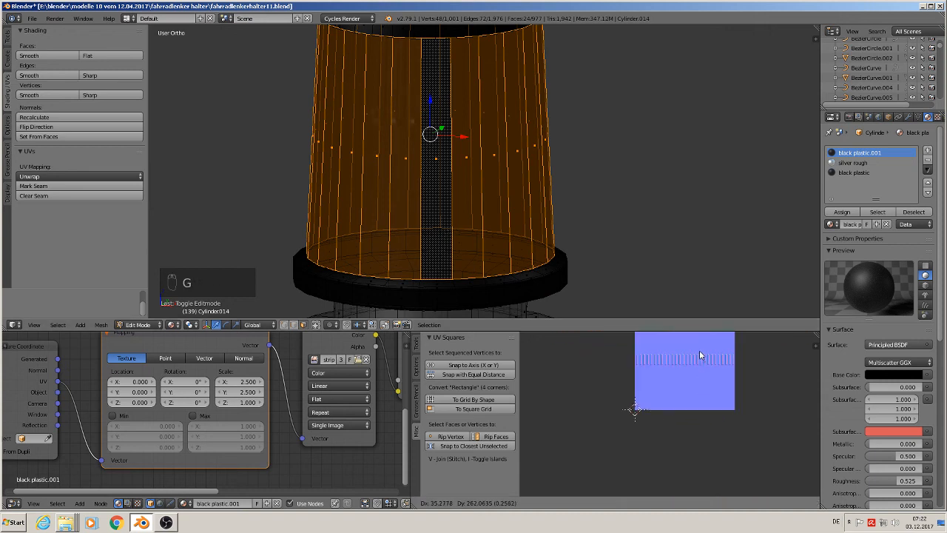
left_click(700, 354)
key("Tab")
scroll(597, 233, "down", 3)
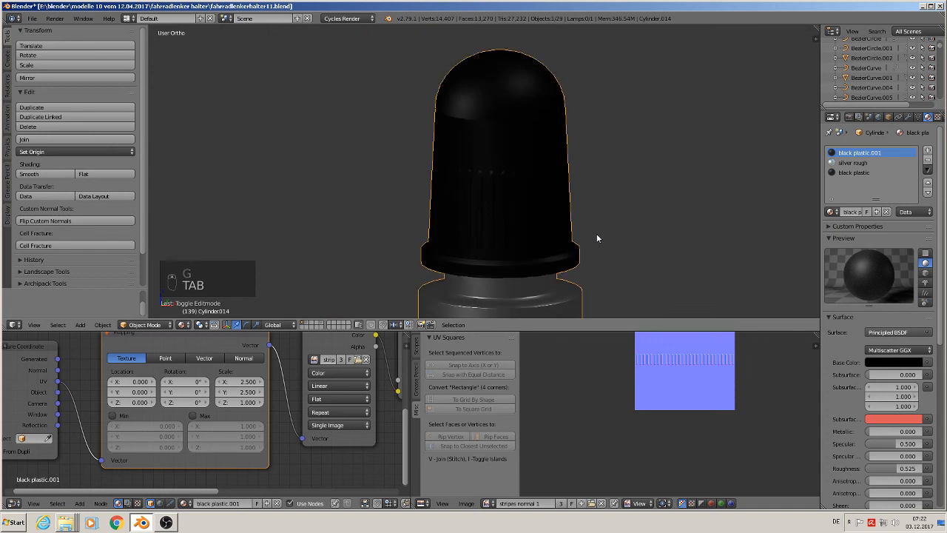
scroll(597, 233, "up", 3)
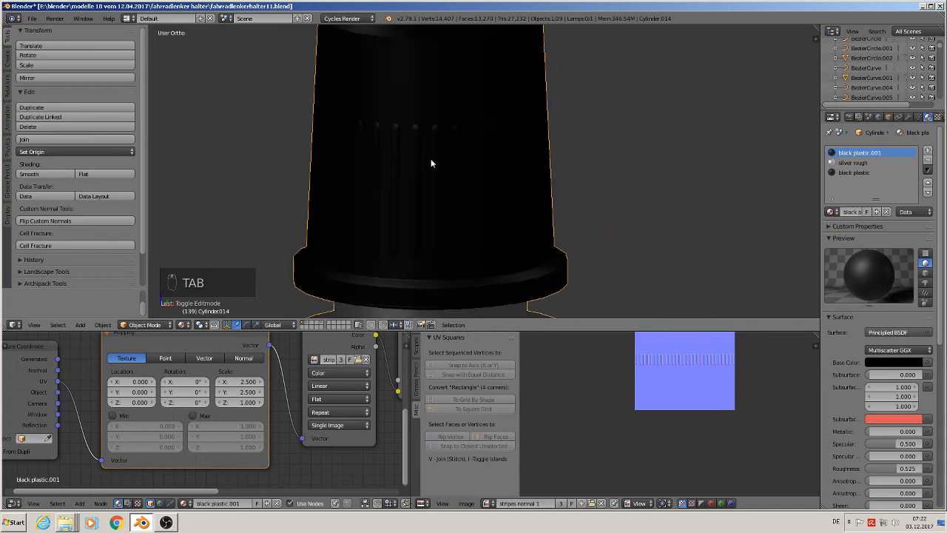
Step: Set the X and Y scale of the Mapping node to 3
scroll(255, 381, "up", 1)
double_click(240, 380)
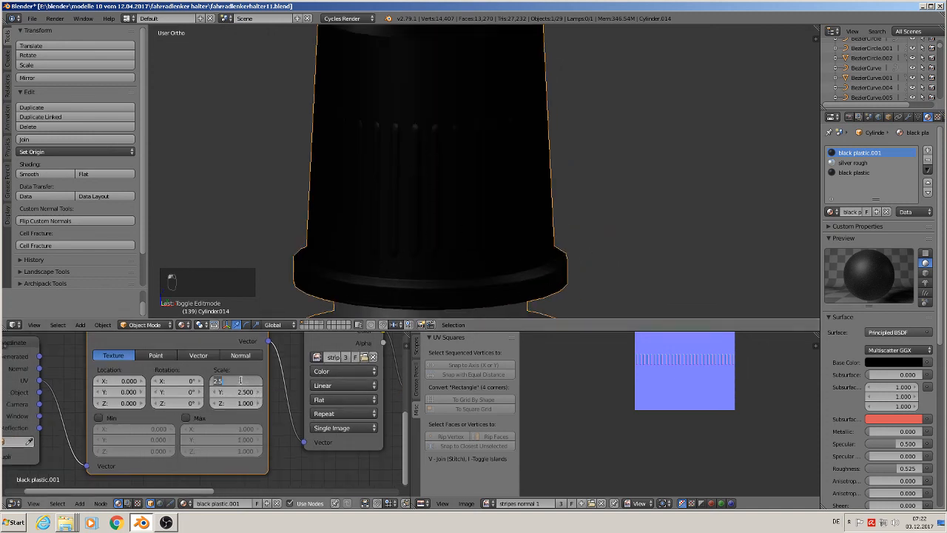
type("3")
double_click(238, 392)
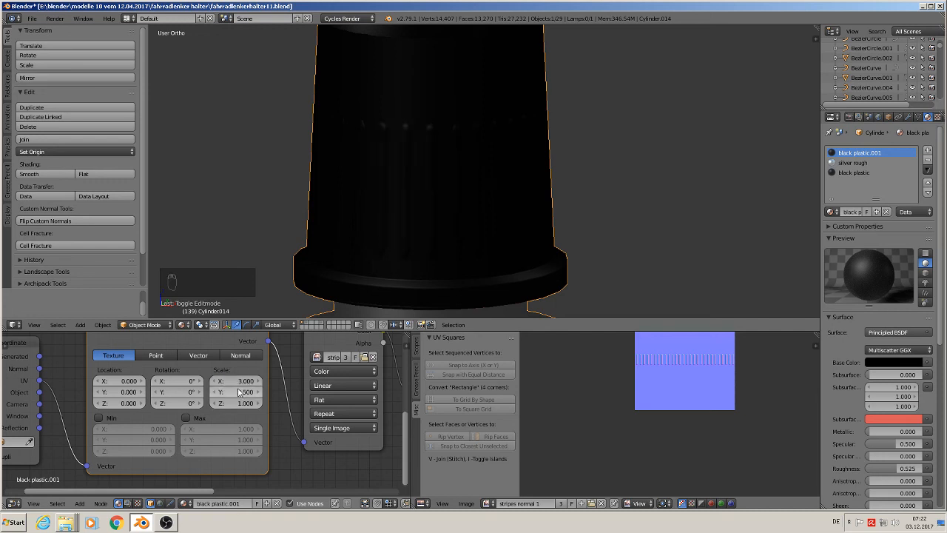
type("3")
key("Return")
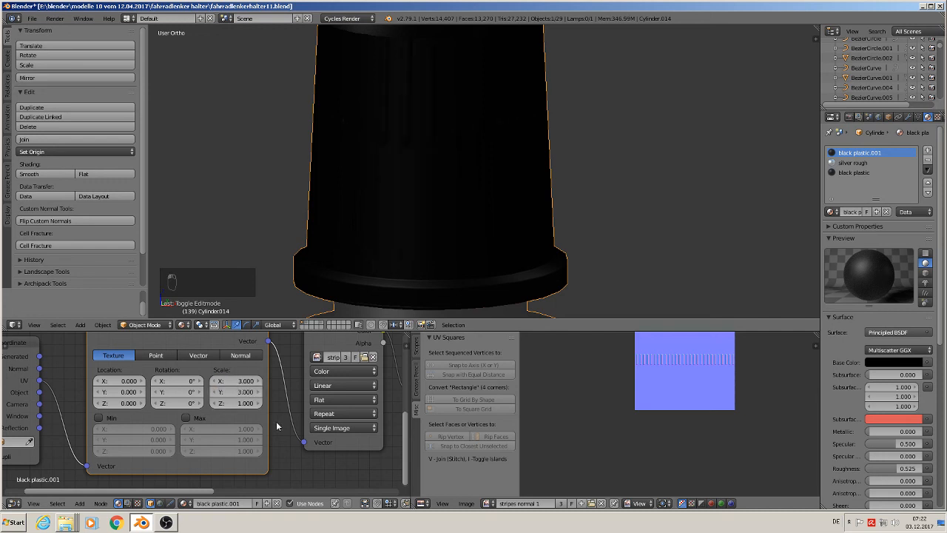
Step: Move the side faces' UV strip by about -0.023 in X and 0.234 in Y, and return to Object Mode
key("Tab")
scroll(672, 361, "down", 2)
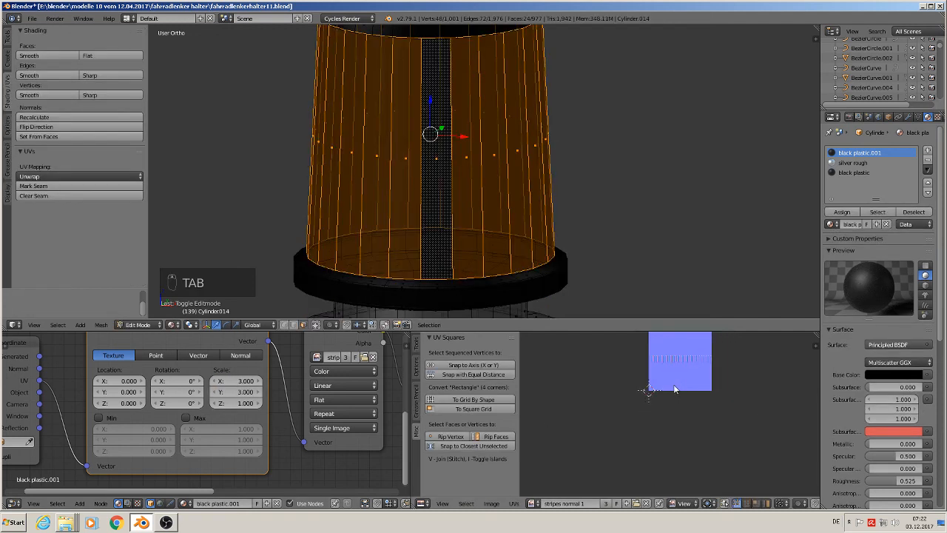
key("g")
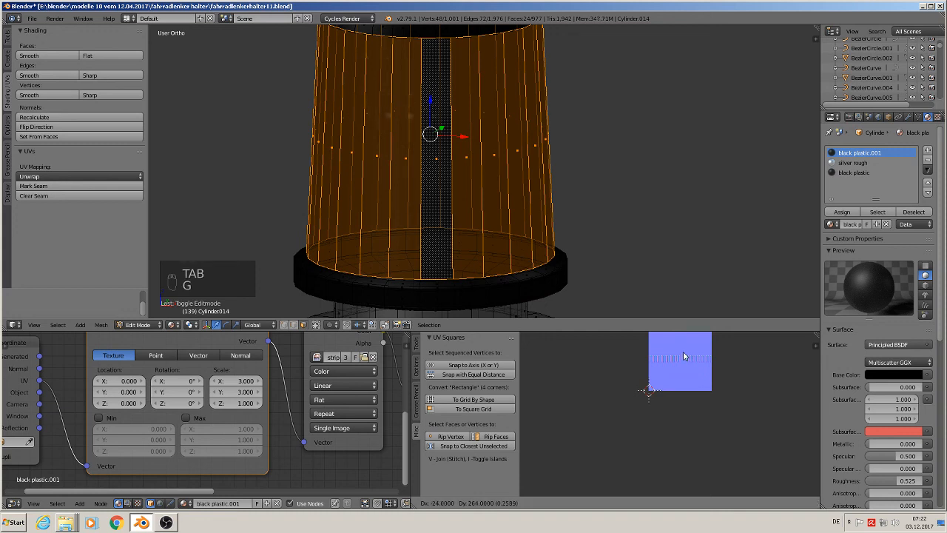
left_click(683, 356)
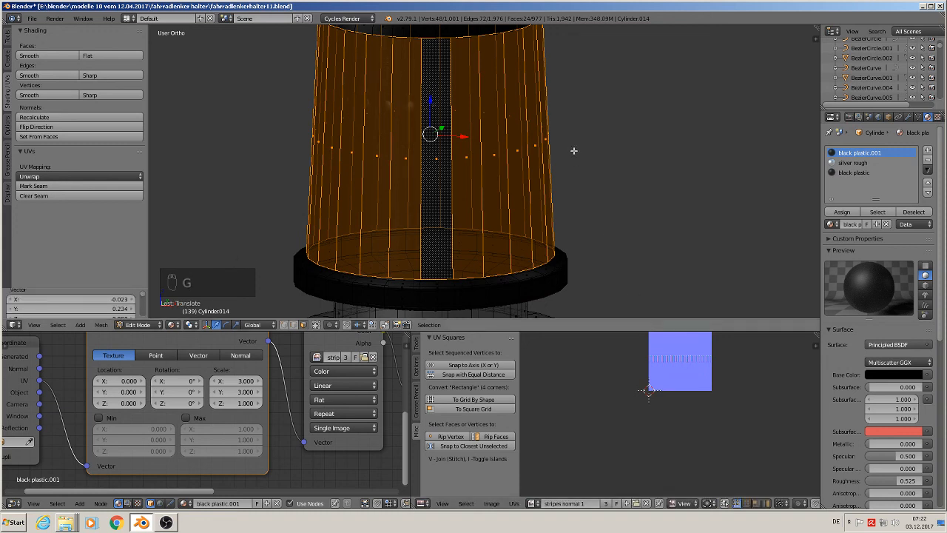
key("Tab")
Step: Examine the cap's stripes from different angles and compare the whole valve with the inner tube reference photo
scroll(605, 224, "down", 5)
mouse_move(620, 235)
middle_mouse_down()
mouse_move(566, 218)
mouse_move(518, 232)
middle_mouse_up()
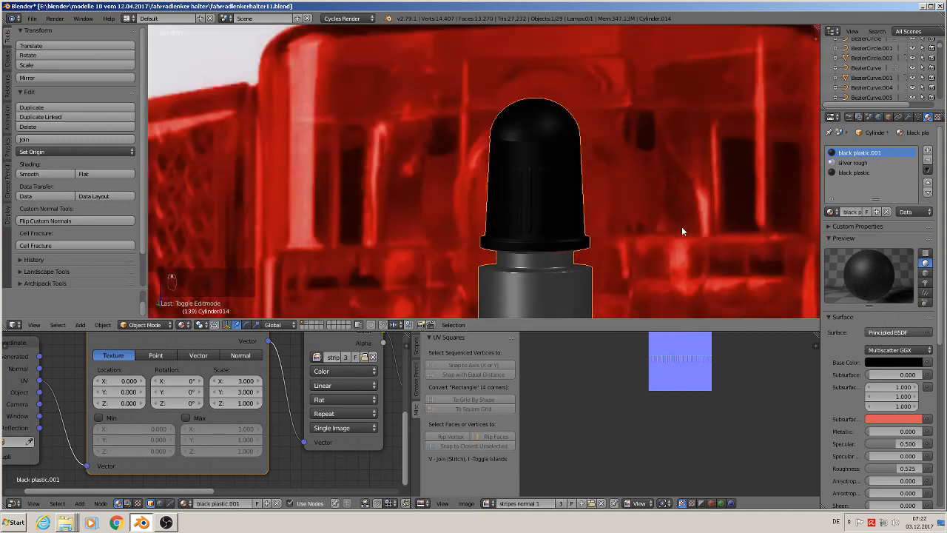
middle_click_drag(695, 228, 671, 233)
scroll(629, 203, "up", 4)
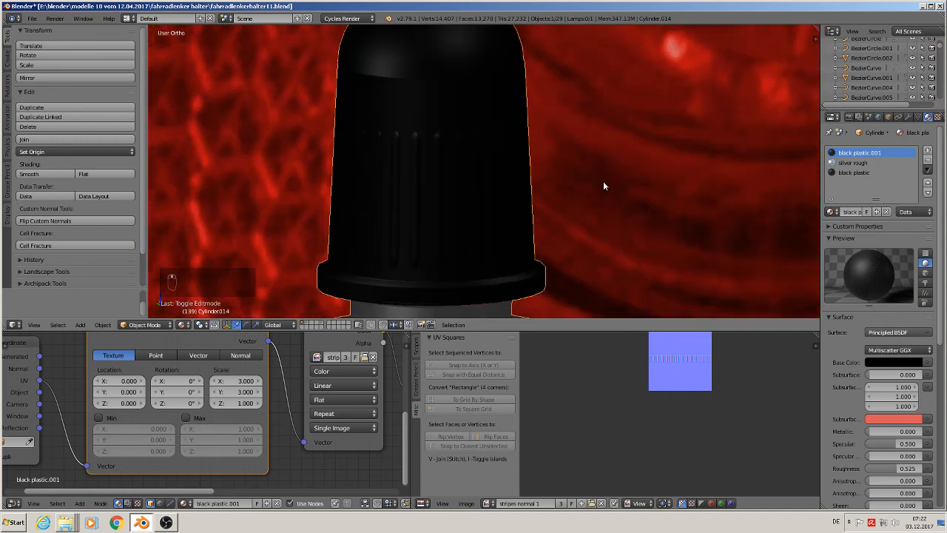
scroll(447, 133, "down", 2)
middle_click_drag(447, 133, 485, 218, "shift")
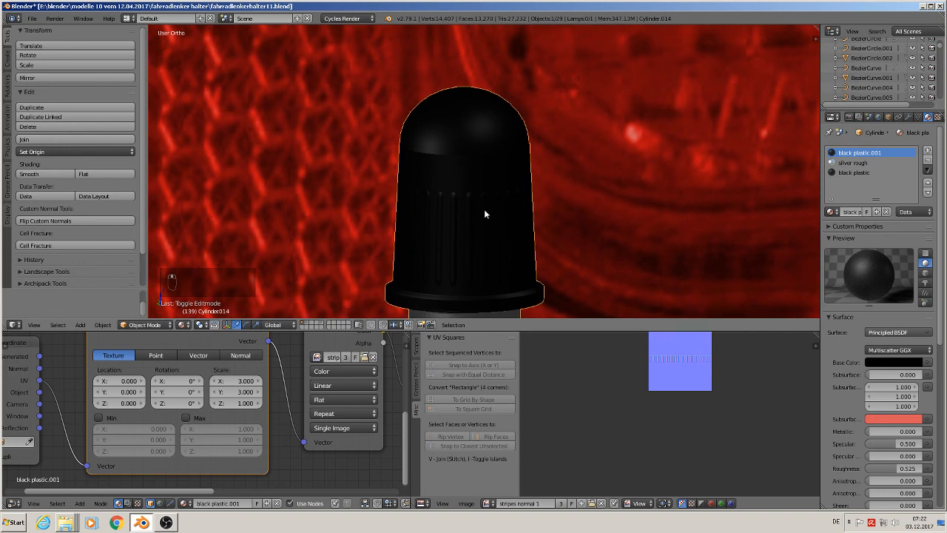
scroll(473, 188, "up", 2)
key("Tab")
scroll(448, 139, "up", 3)
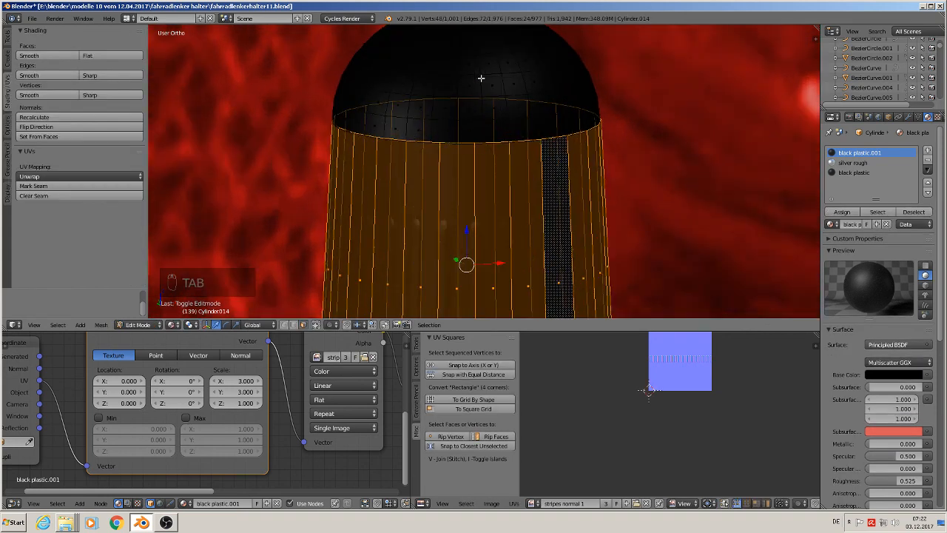
scroll(515, 46, "down", 6)
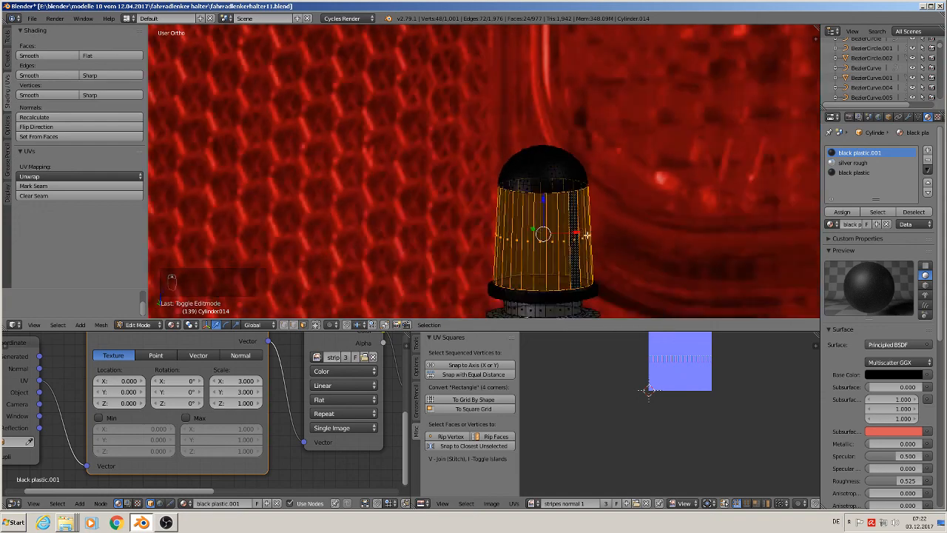
key("Tab")
middle_click_drag(615, 263, 559, 113, "shift")
scroll(538, 117, "up", 4)
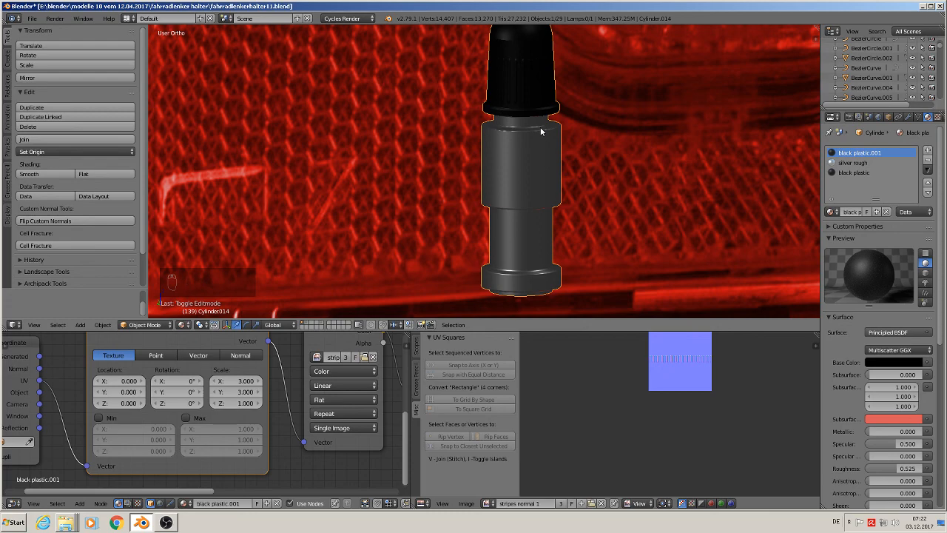
scroll(540, 127, "down", 8)
scroll(283, 70, "up", 3)
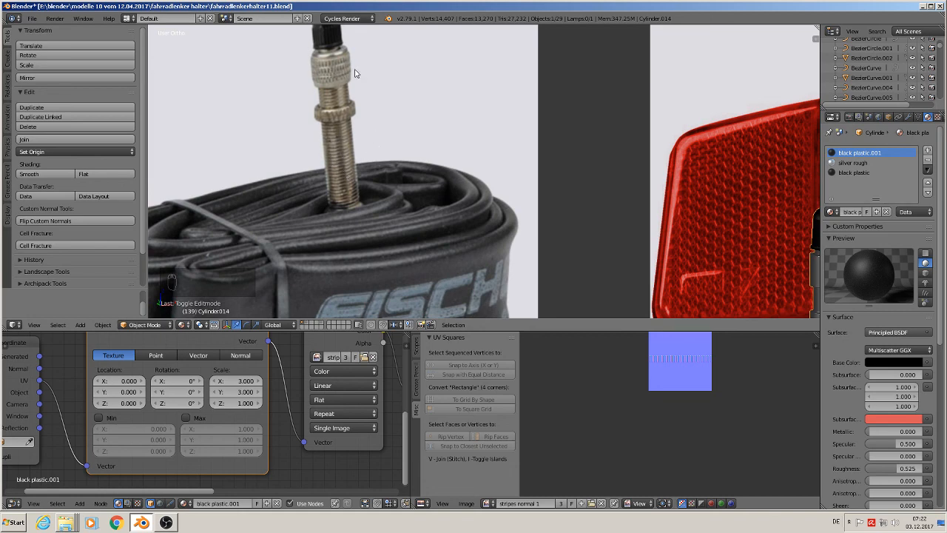
Step: Show the whole scene in front view and save the current Blender file
scroll(484, 159, "down", 5)
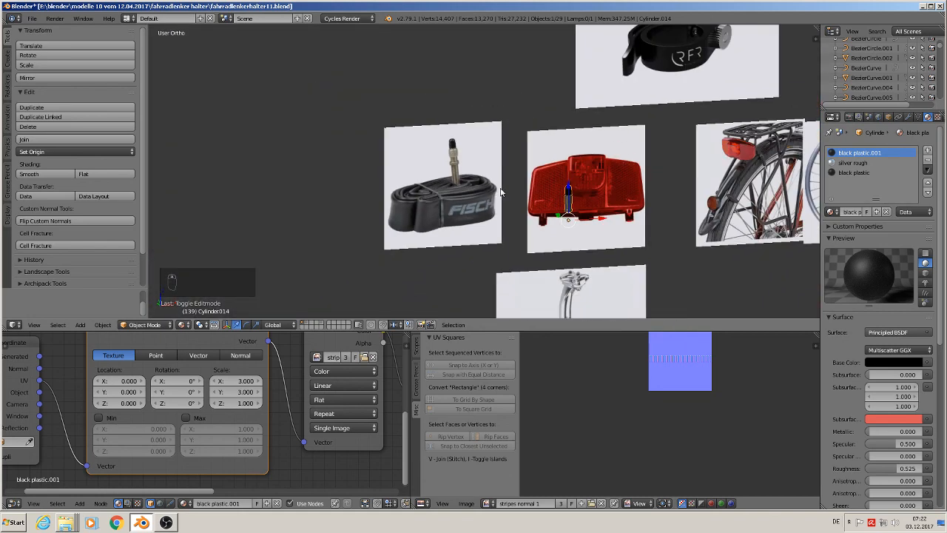
key("KP_1")
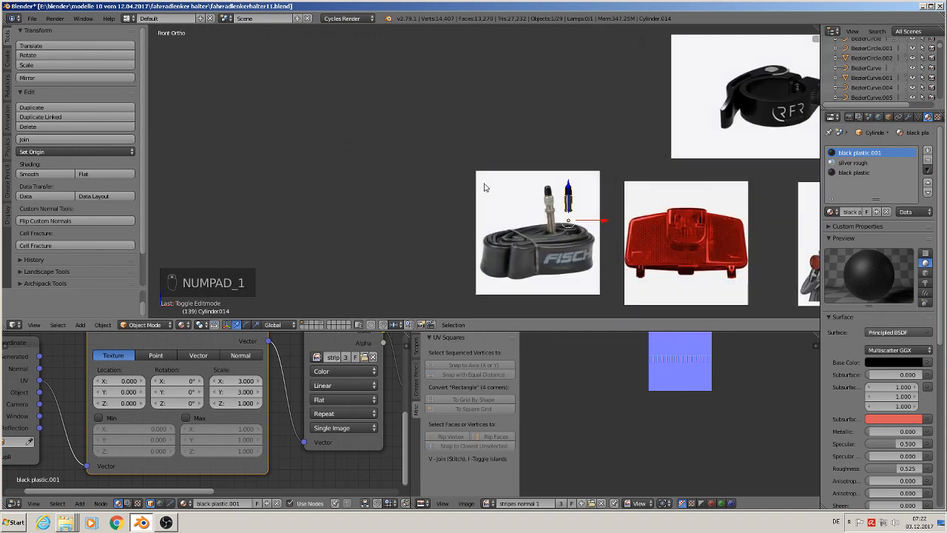
left_click(31, 18)
scroll(679, 160, "down", 3)
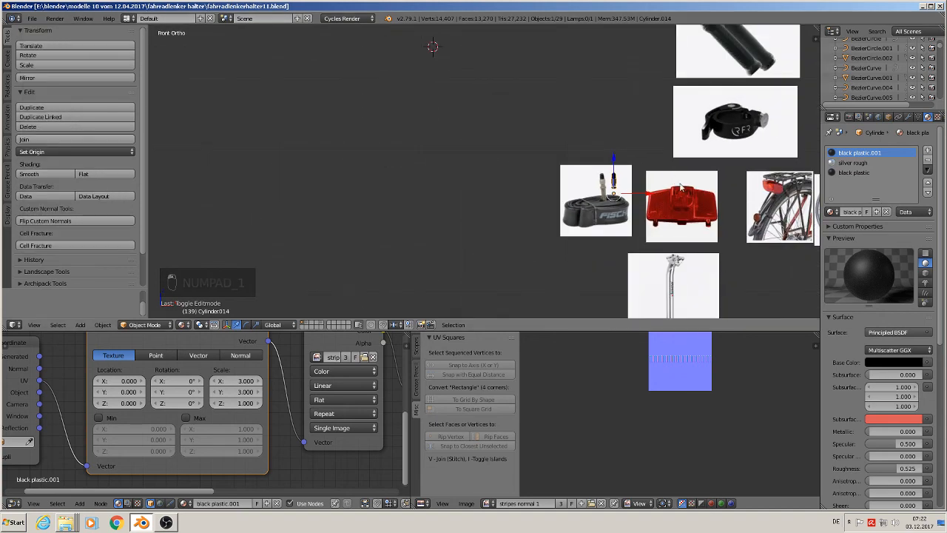
middle_click_drag(681, 187, 414, 185, "shift")
scroll(437, 214, "up", 2)
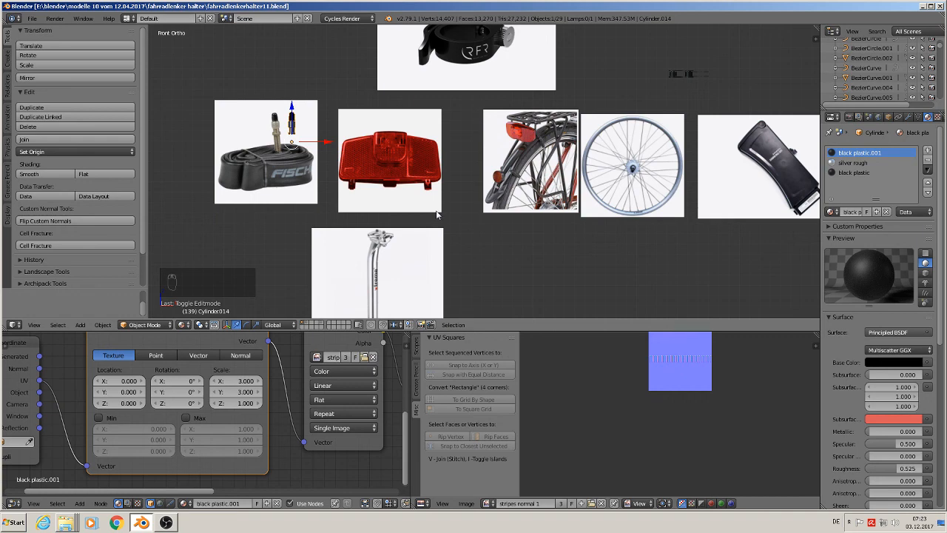
left_click(167, 522)
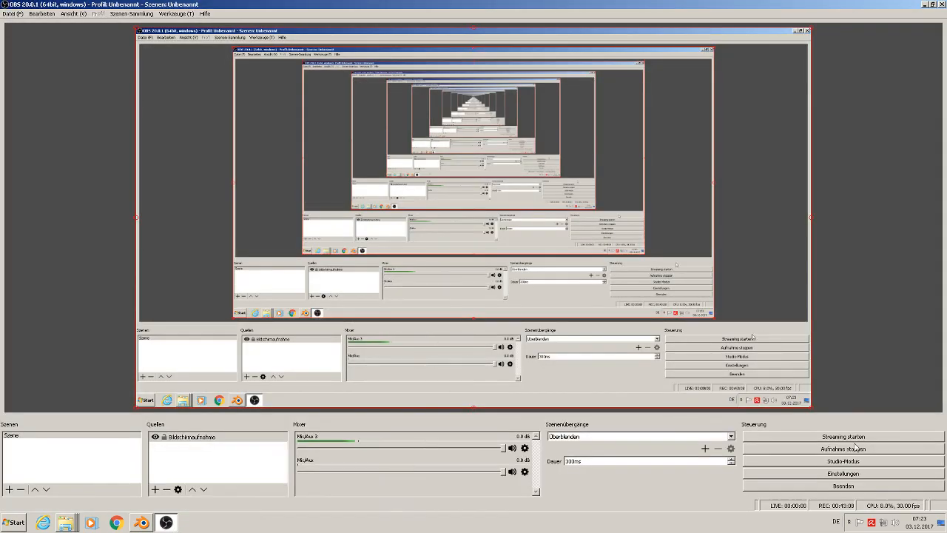